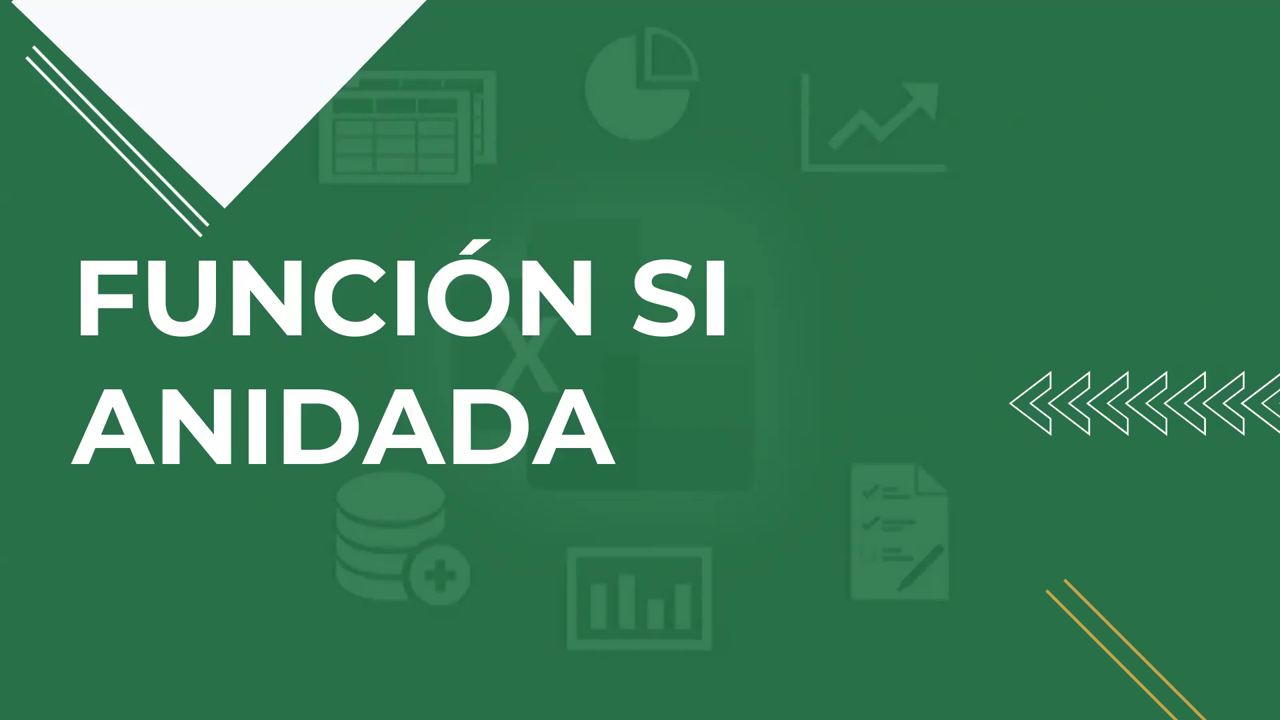
Step: Advance from the FUNCIÓN SI ANIDADA title slide to the Anidamiento definition slide
left_click(640, 372)
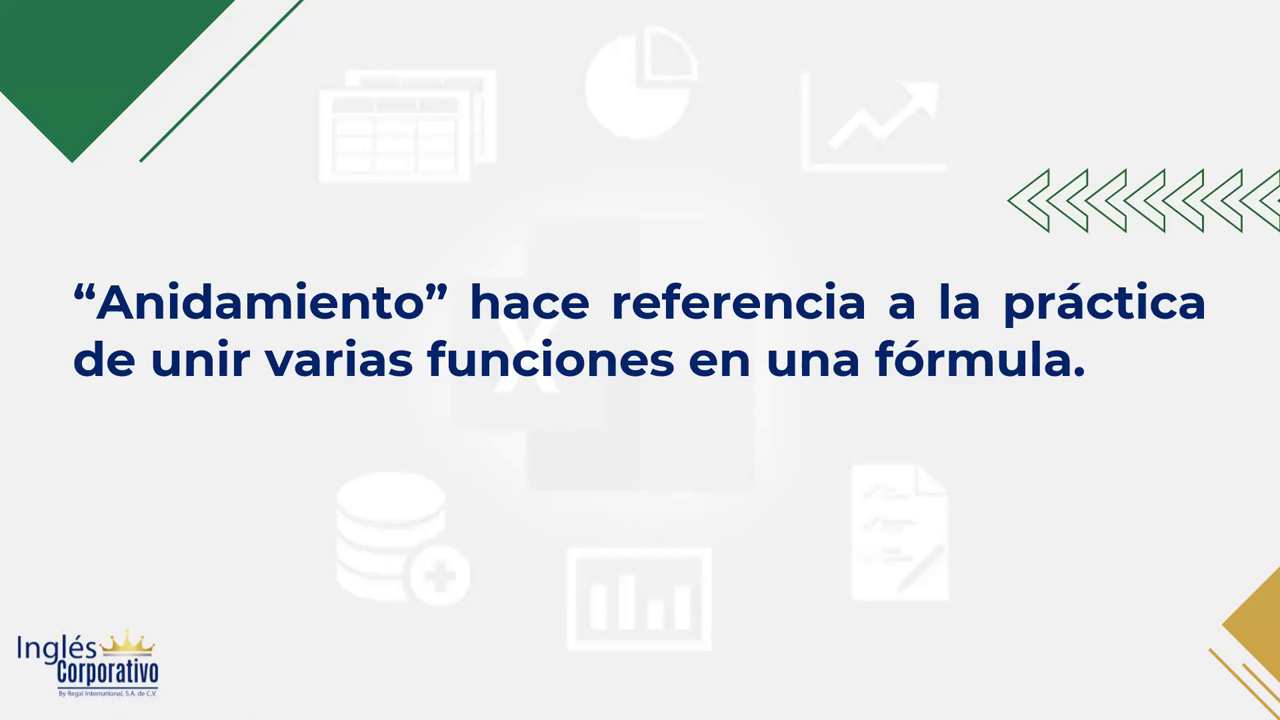
Step: Move on to the slide about how nested SI expands the possible results
key("Right")
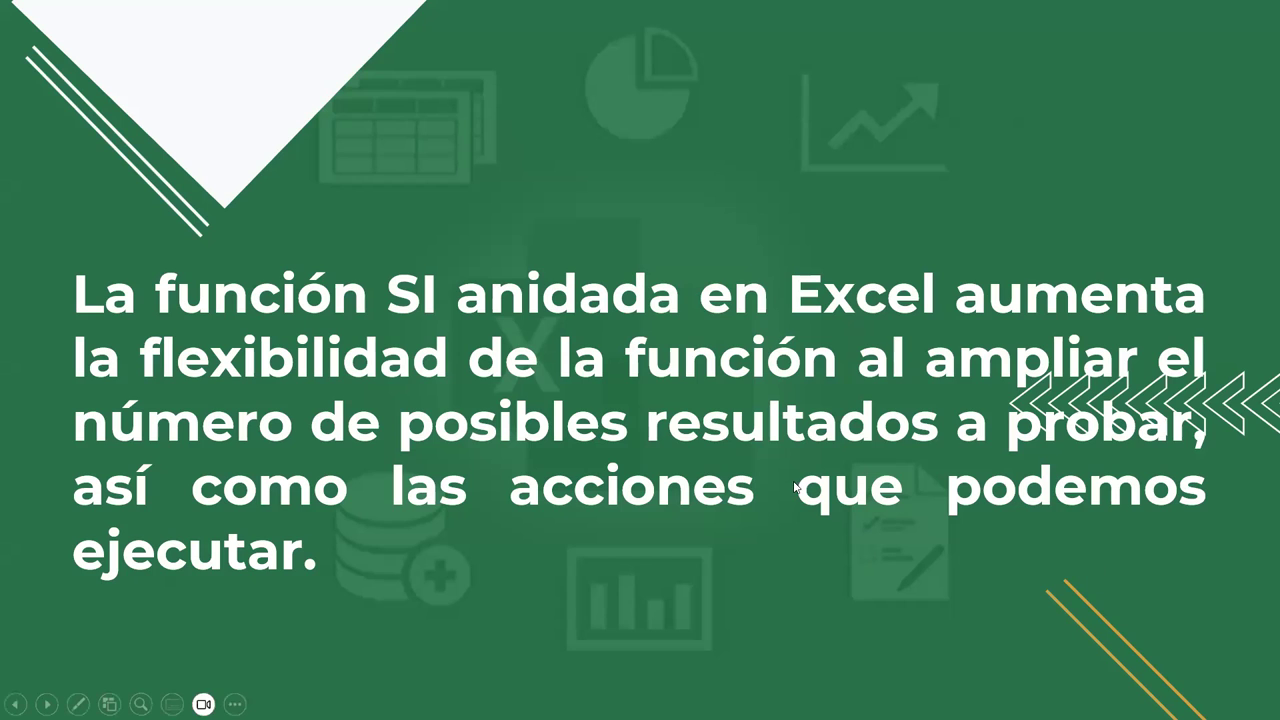
Step: Show the slide with the three-possible-actions example and the 64 nested-function limit
left_click(612, 350)
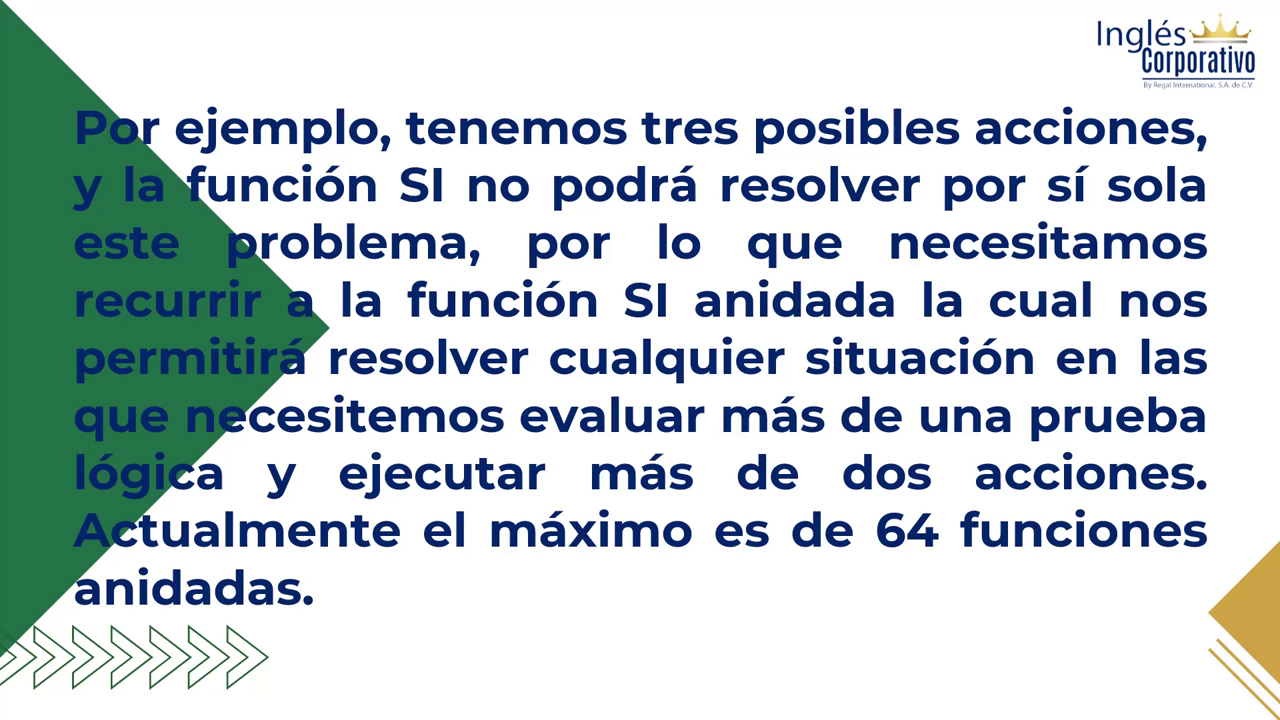
Step: Show the example sheet that rates each Puntuación as Malo, Promedio, Bueno or Excelente
left_click(781, 355)
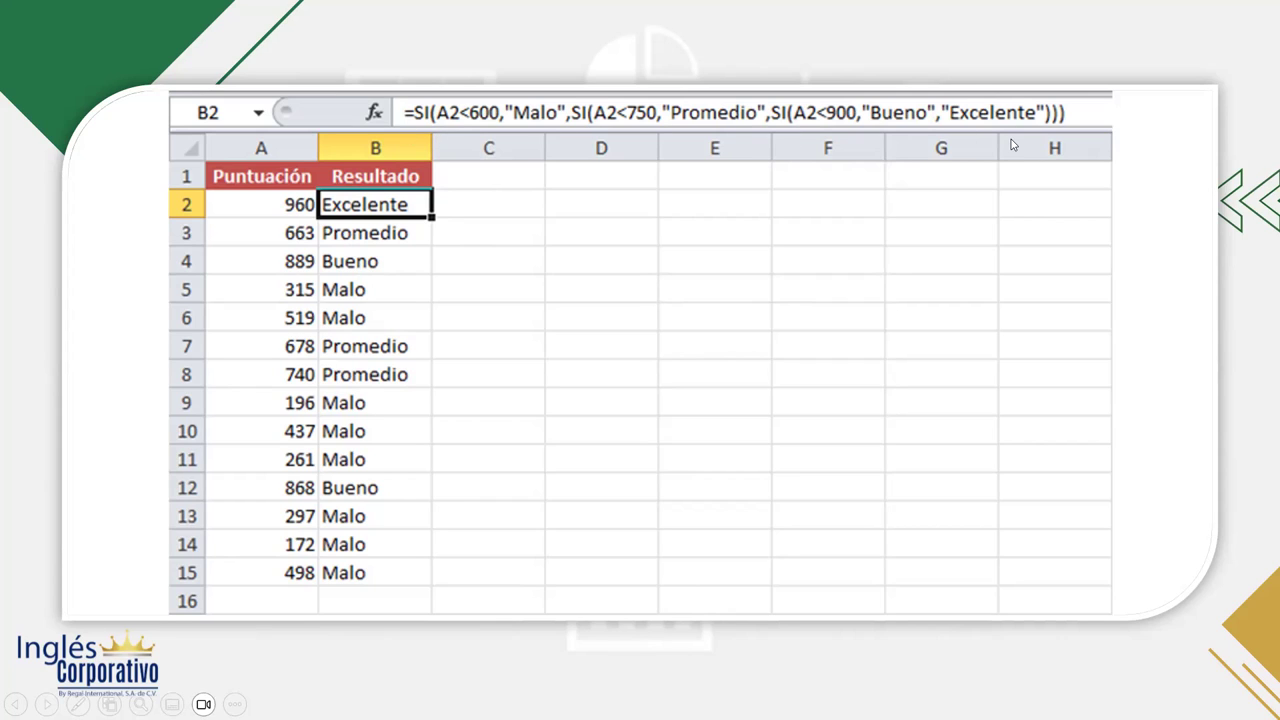
Step: Move past the nested SI example, bringing up the 'Función si anidada - clase 2' workbook
left_click(597, 278)
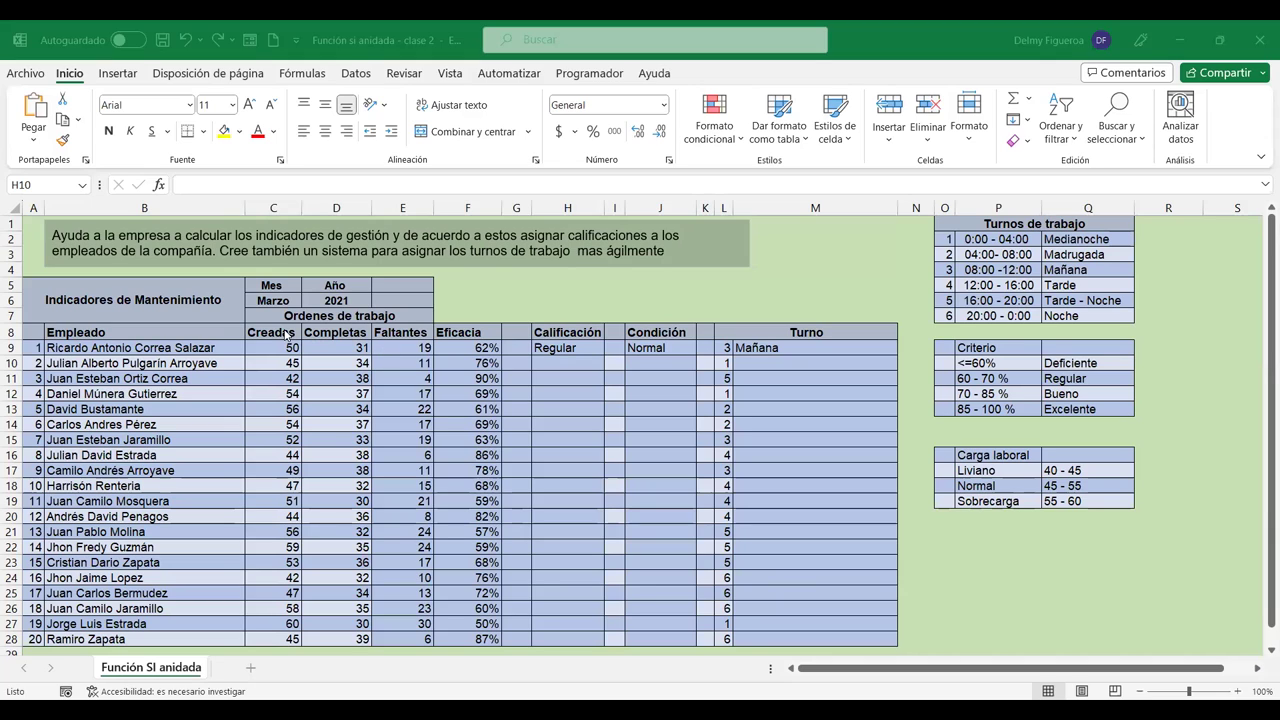
Step: Review the first employee's Completas value, Faltantes formula =C9-D9 and Eficacia formula
left_click(333, 350)
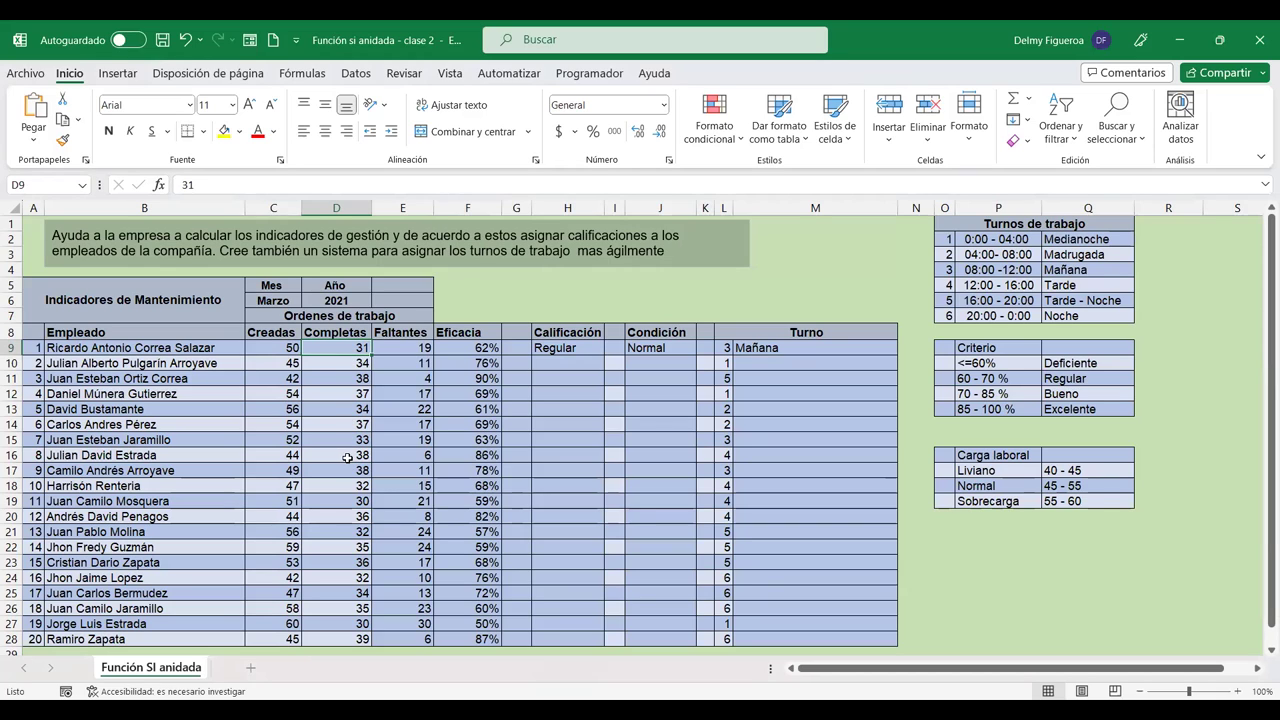
left_click(397, 345)
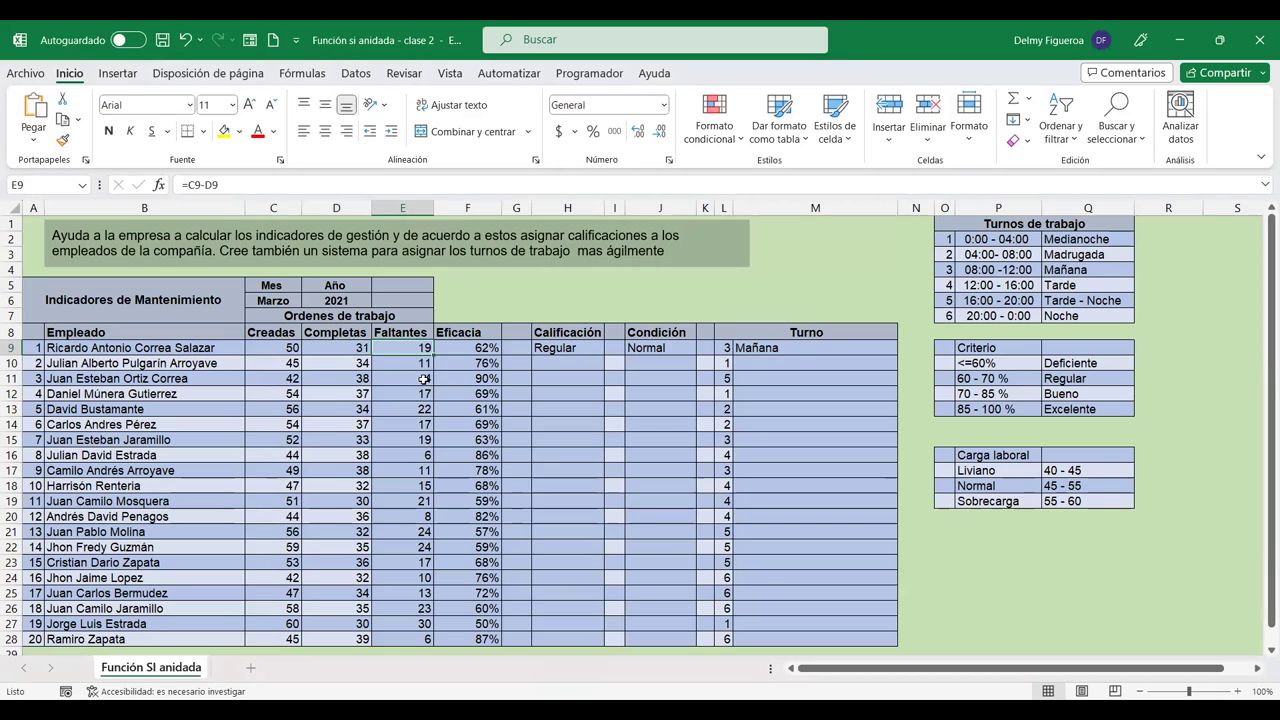
left_click(330, 345)
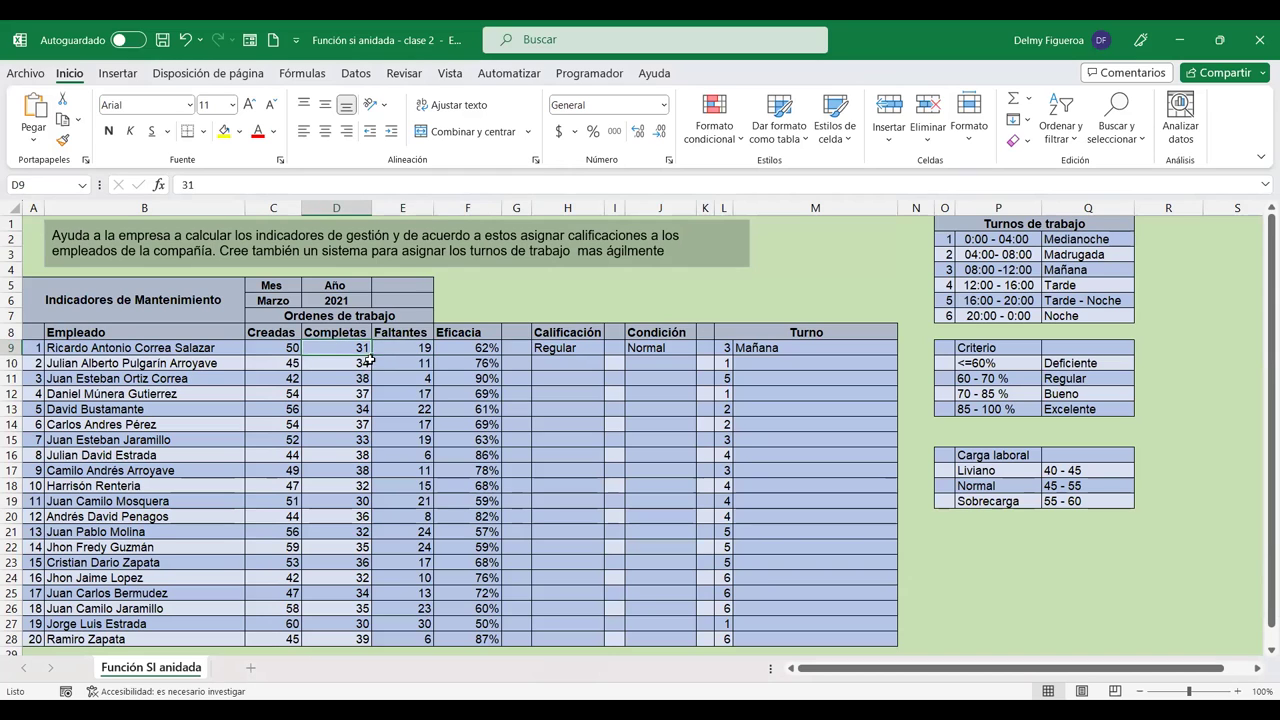
left_click(402, 347)
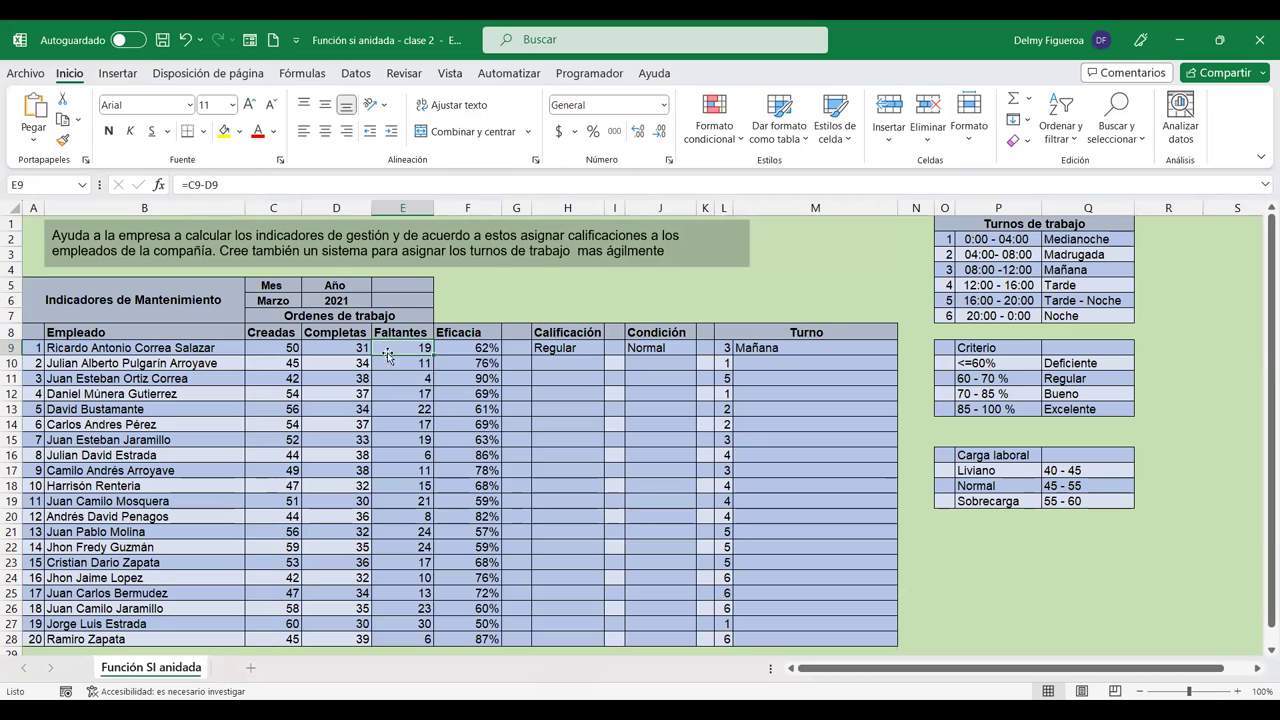
left_click(467, 347)
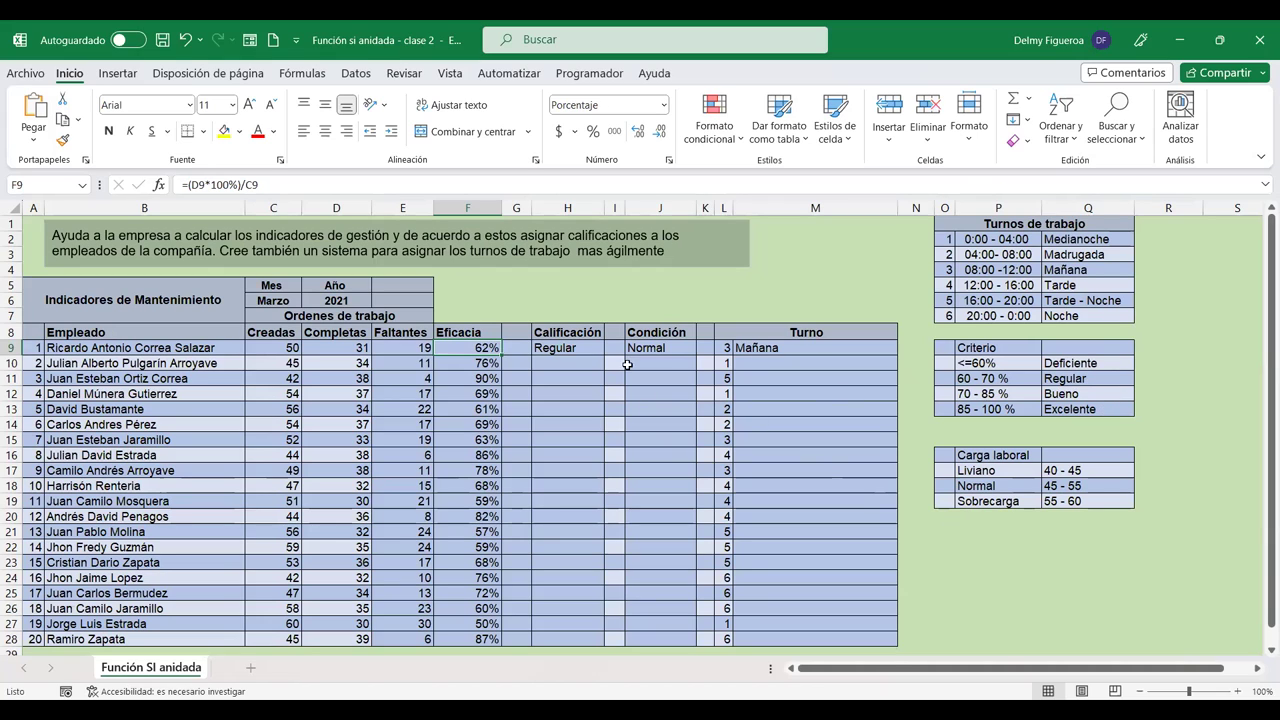
Step: Inspect the Condición, Turno and Calificación nested SI formulas in row 9, then select H10
left_click(674, 344)
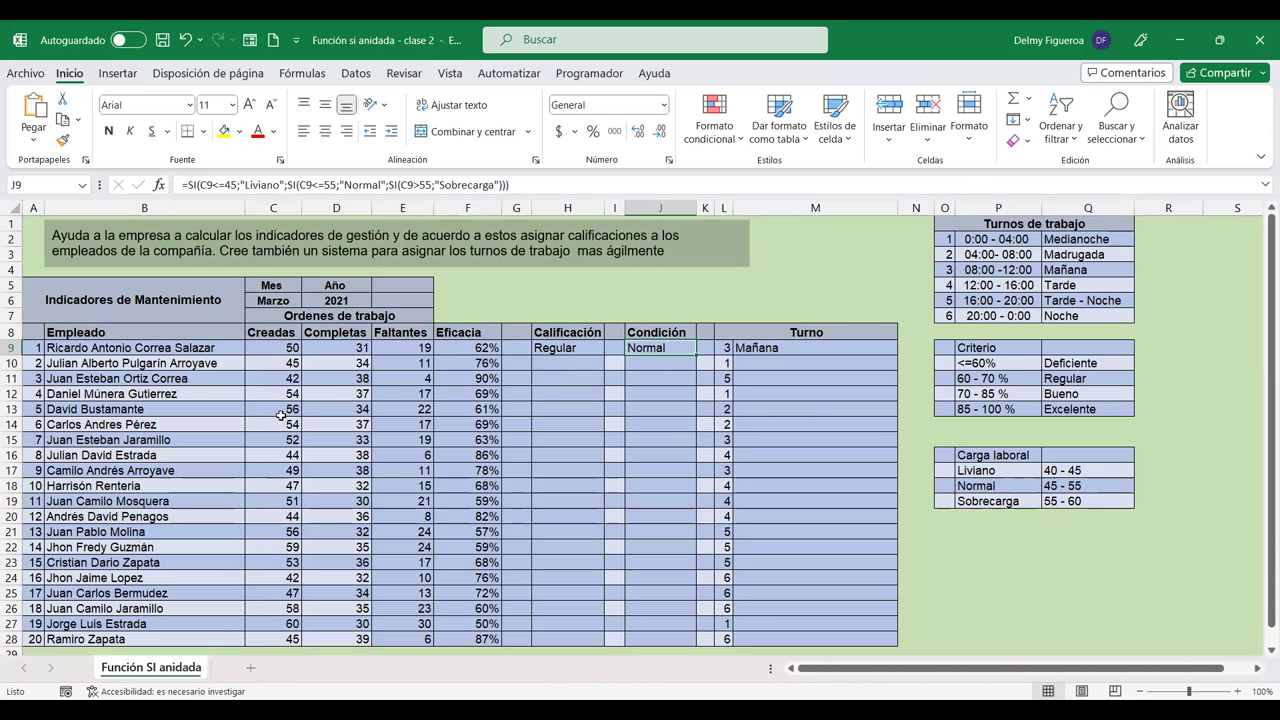
left_click(778, 347)
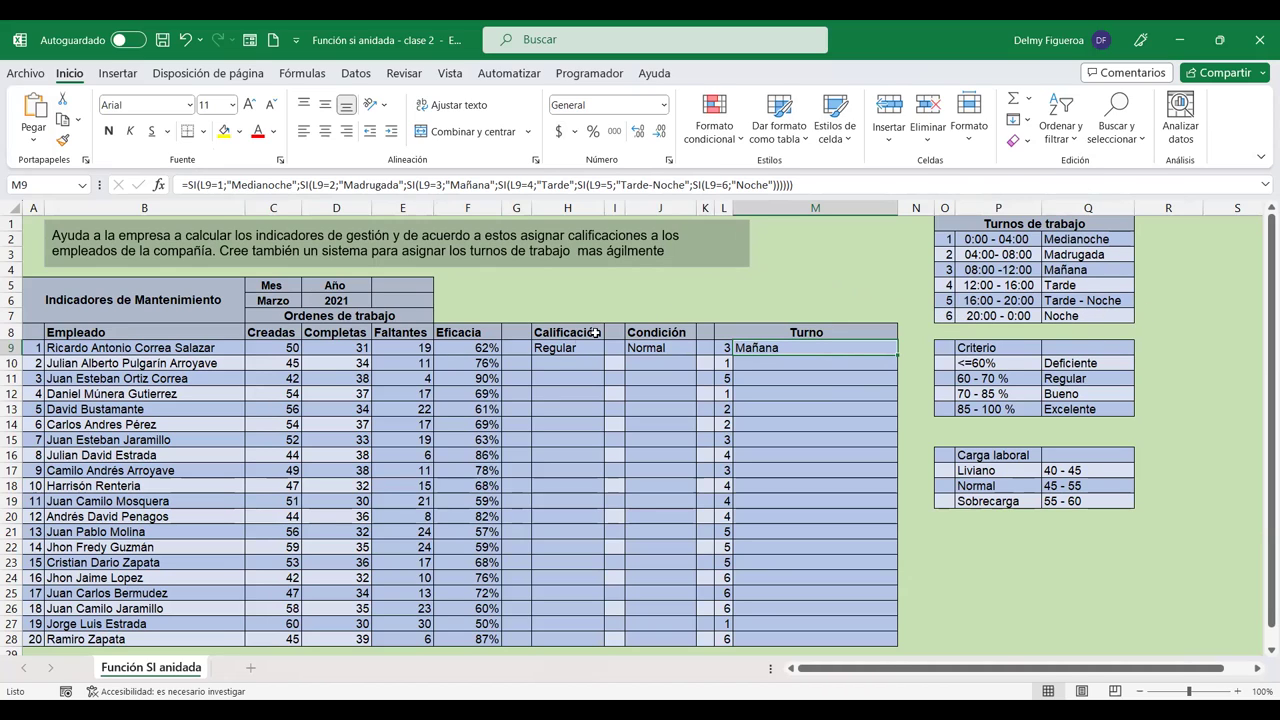
left_click(568, 349)
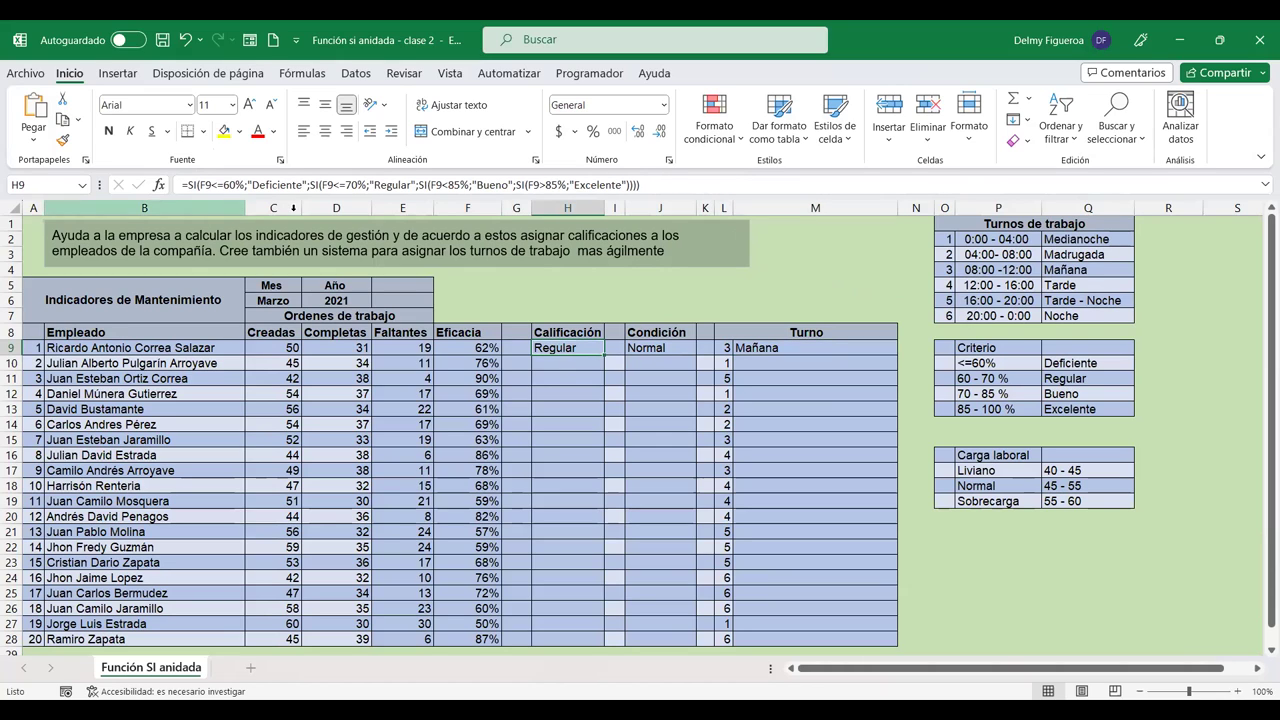
left_click(570, 362)
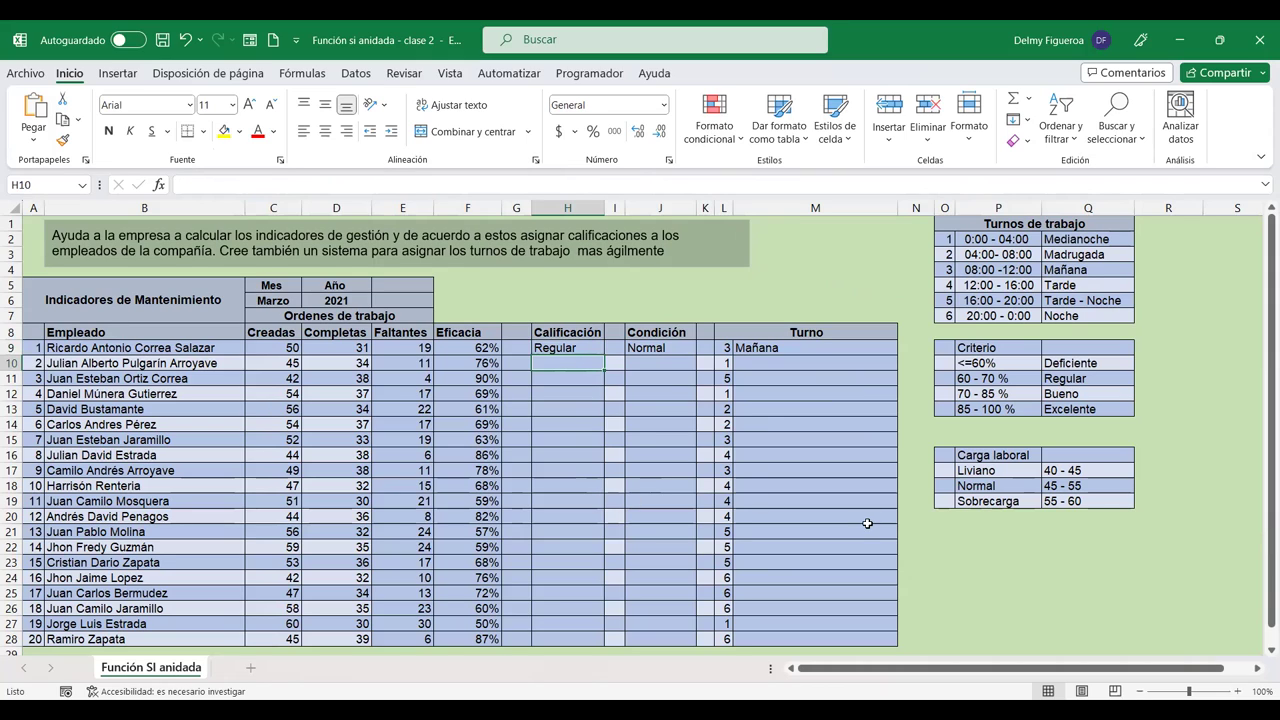
left_click(577, 345)
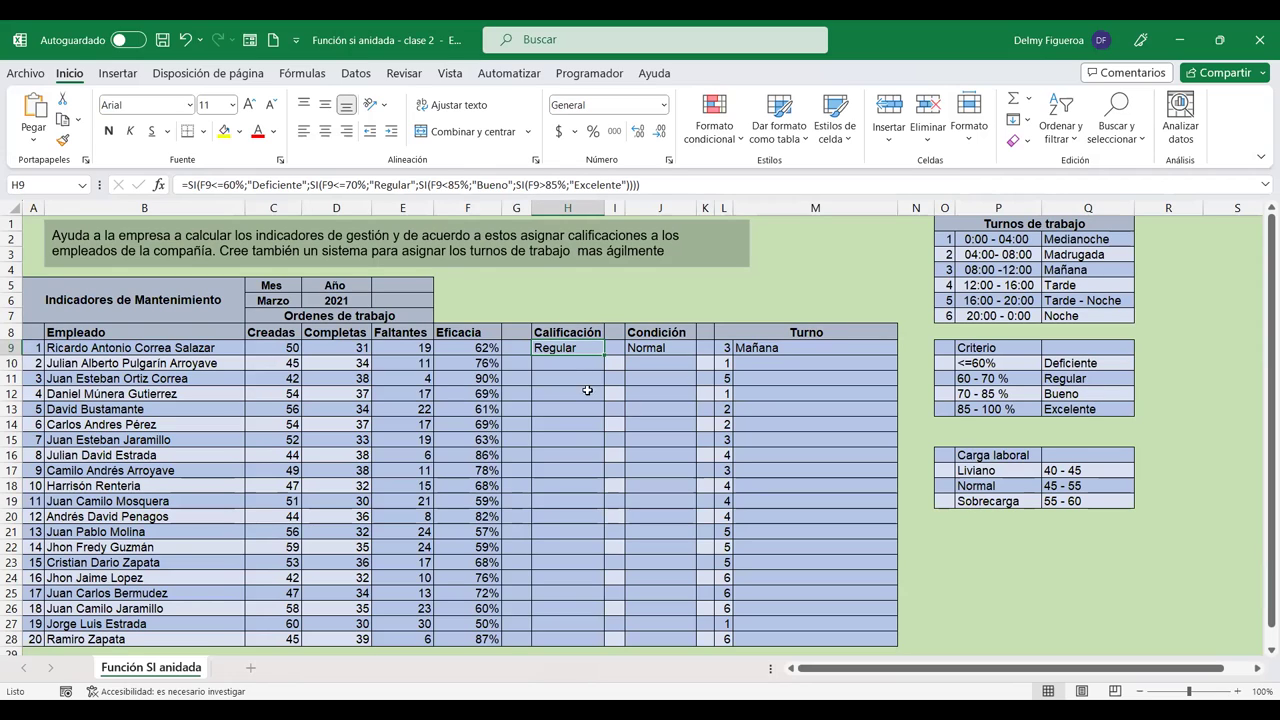
left_click(565, 364)
Step: Begin H10's formula as +SI(F10<=60;"Deficiente"; for the first grading test
type("+s")
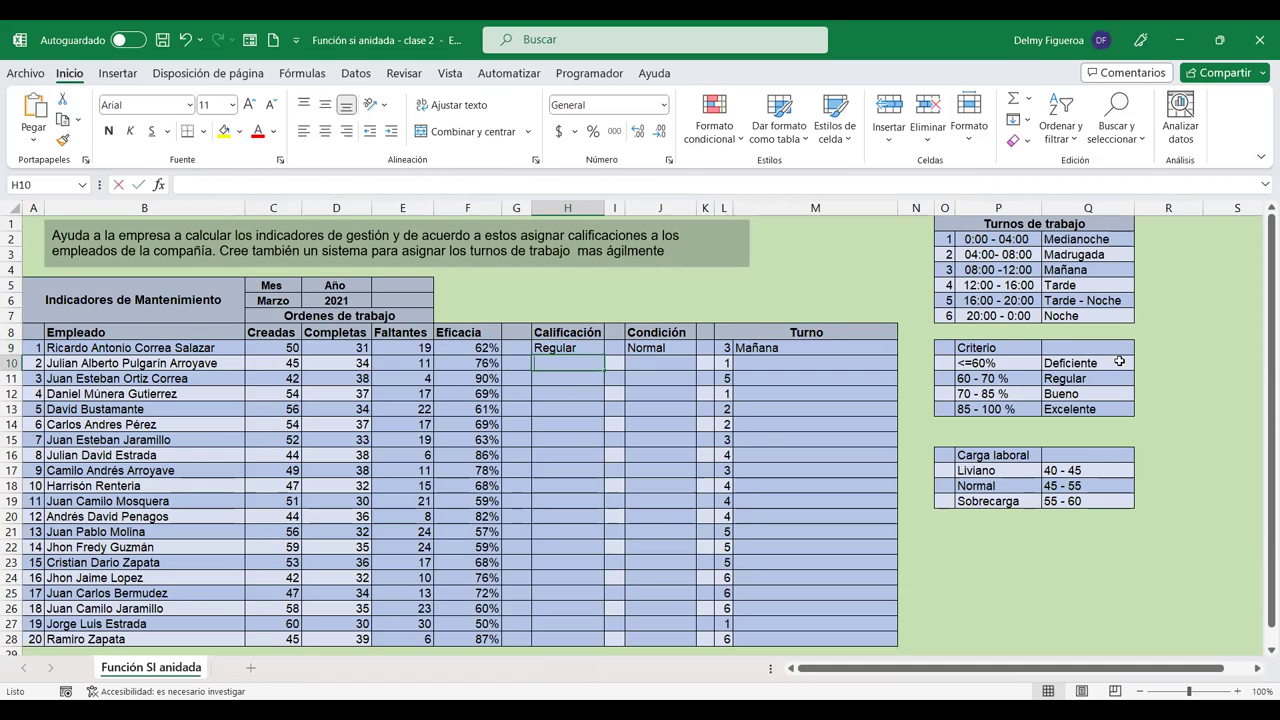
type("i")
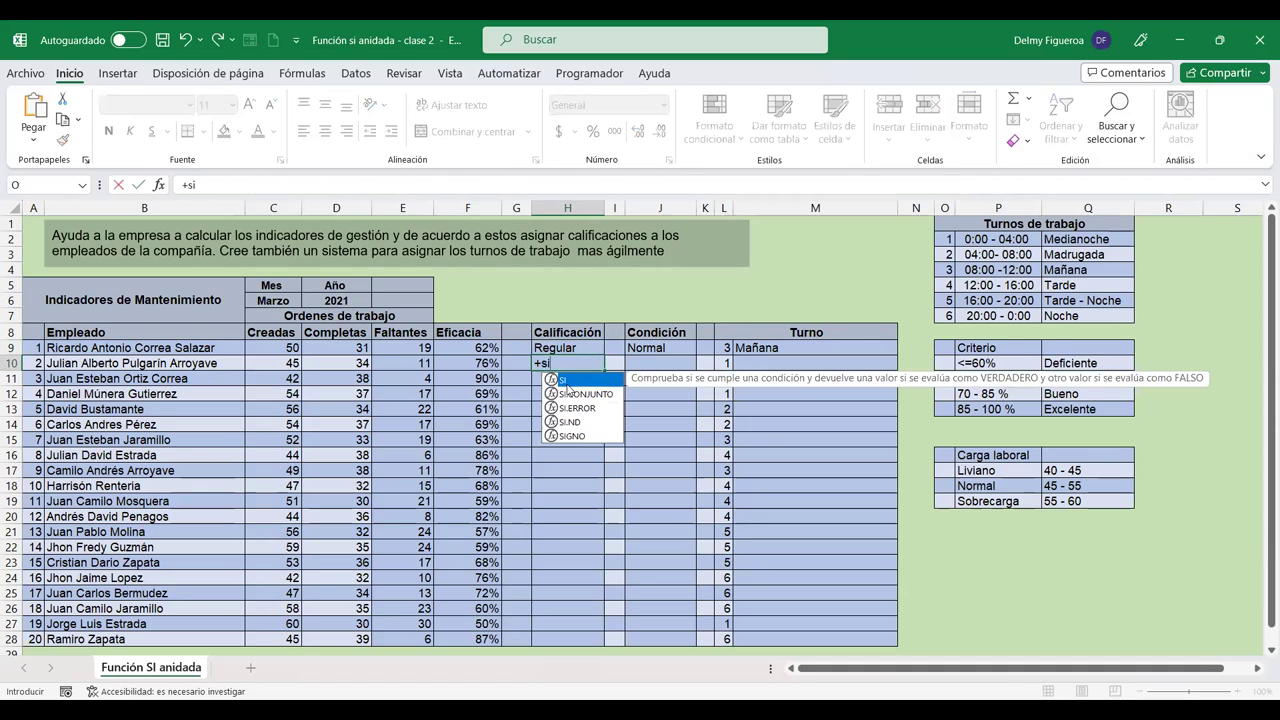
double_click(567, 381)
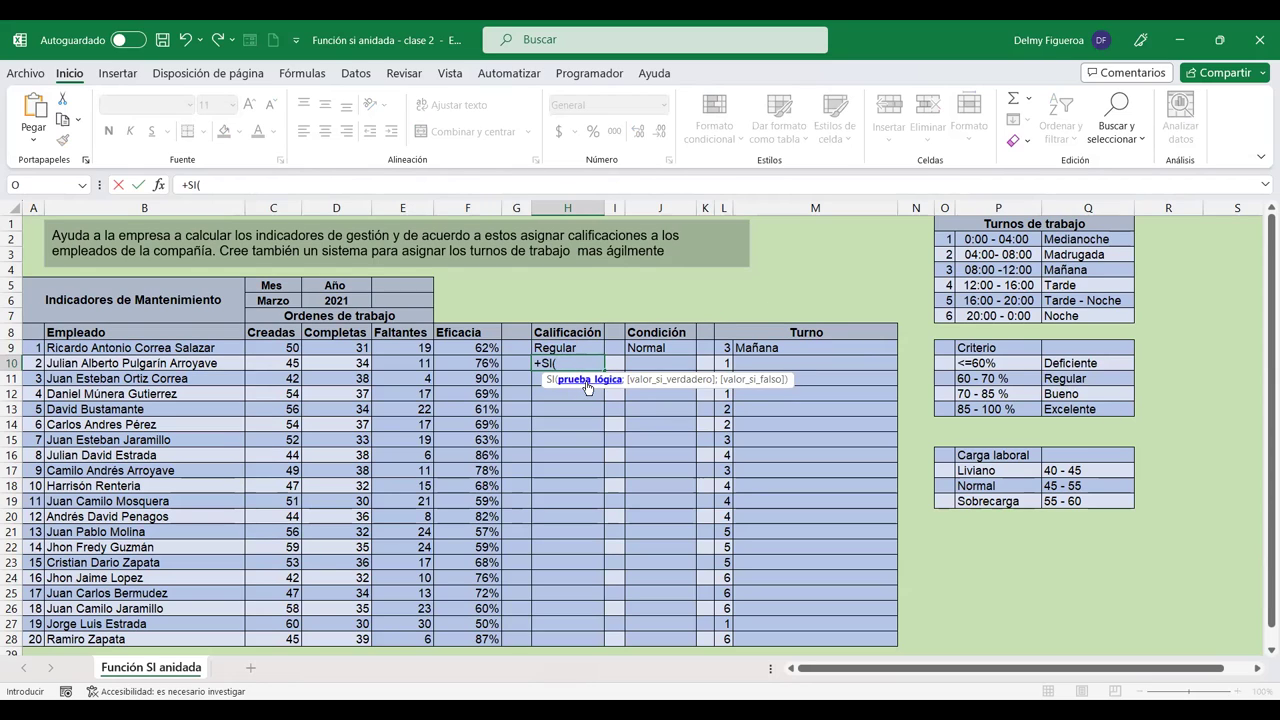
left_click(478, 362)
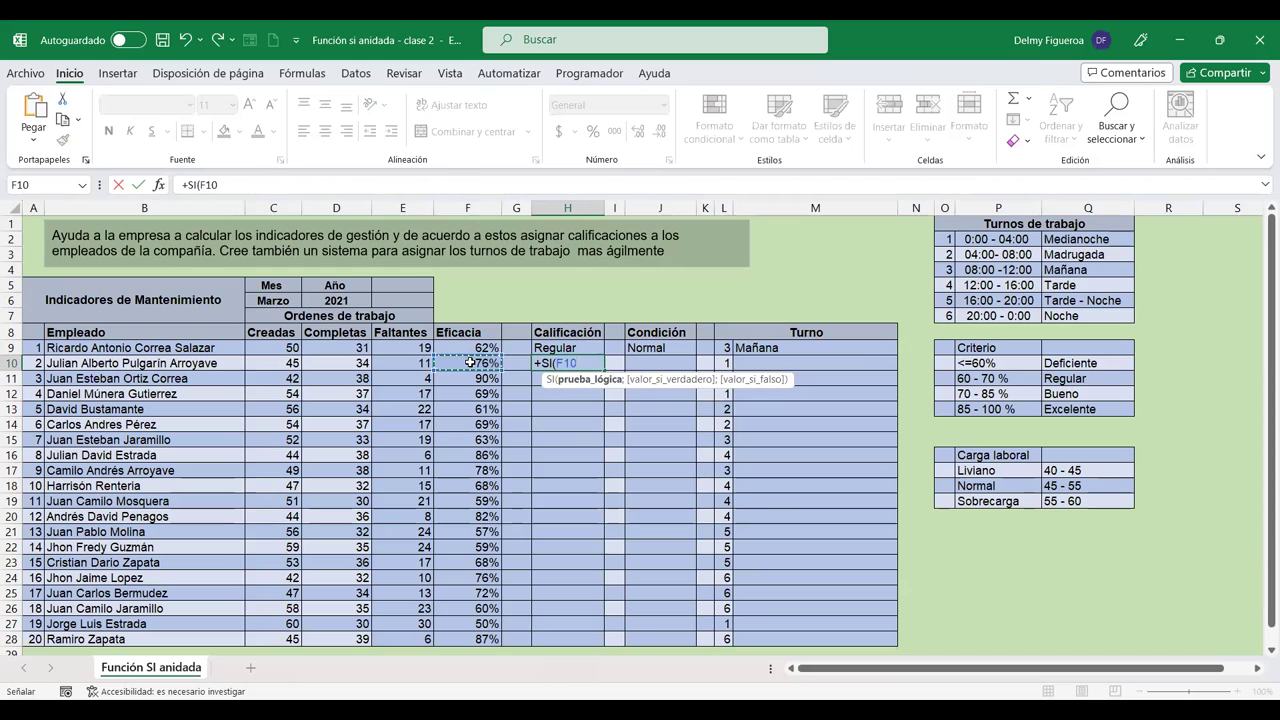
type(">")
type("60")
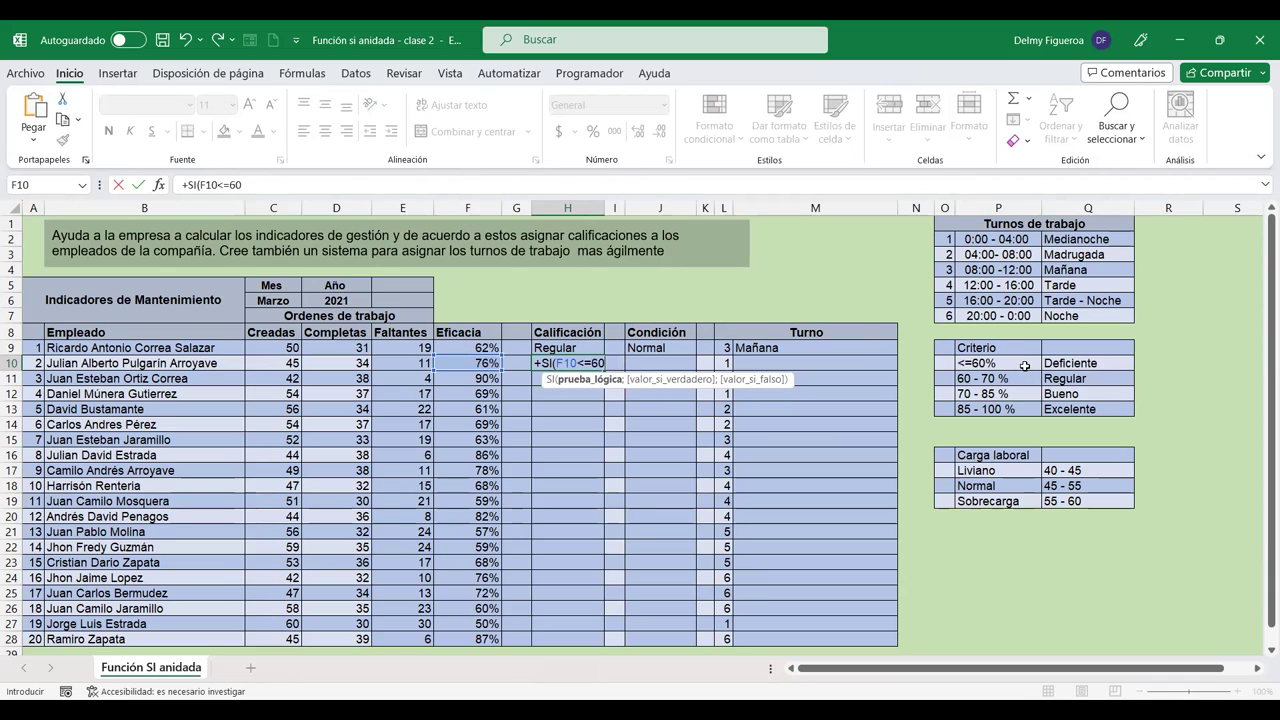
type(";\"D")
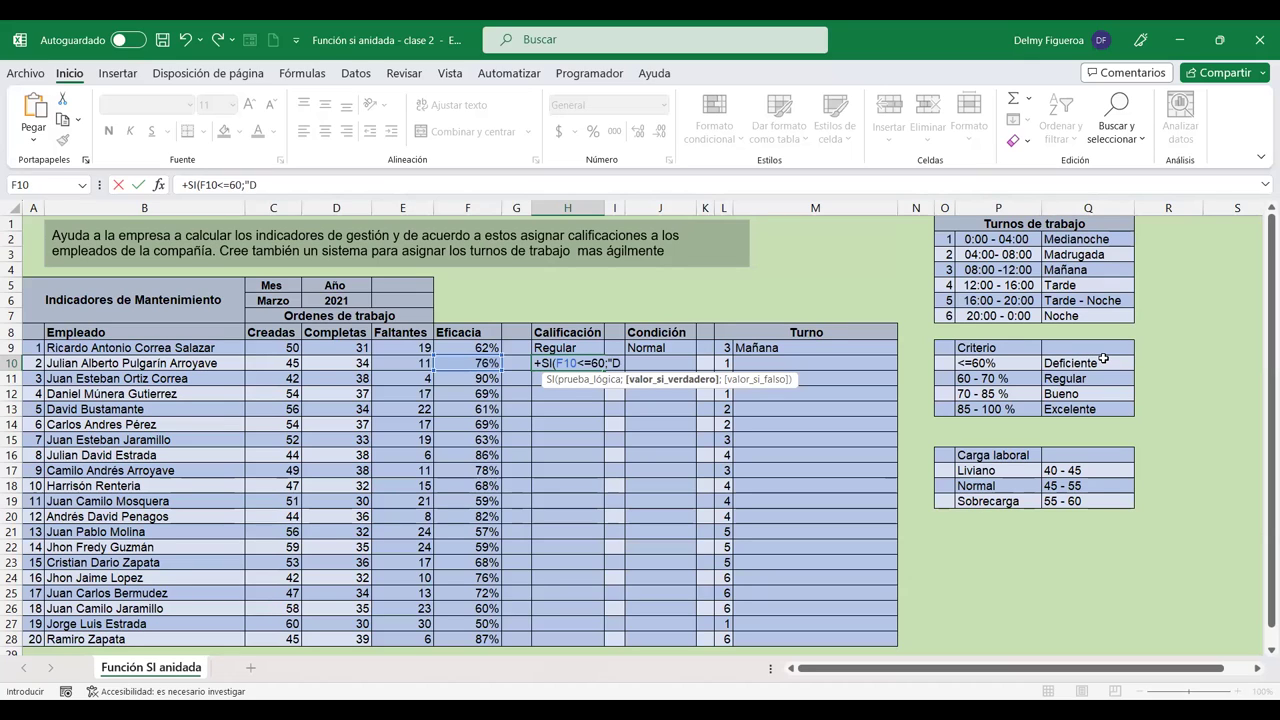
type("eficiente\"")
type(";")
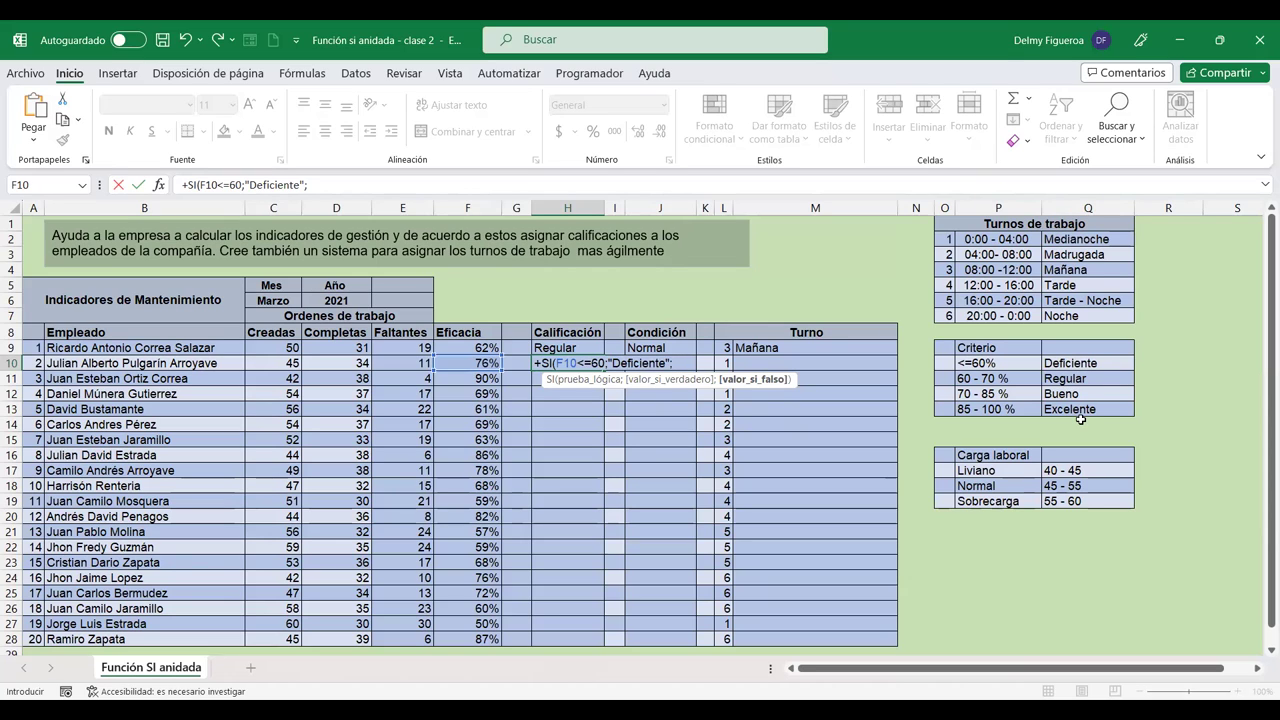
Step: Nest SI(F10<70;"Regular"; in H10 and start the F10<85;"Bueno" test
type("si")
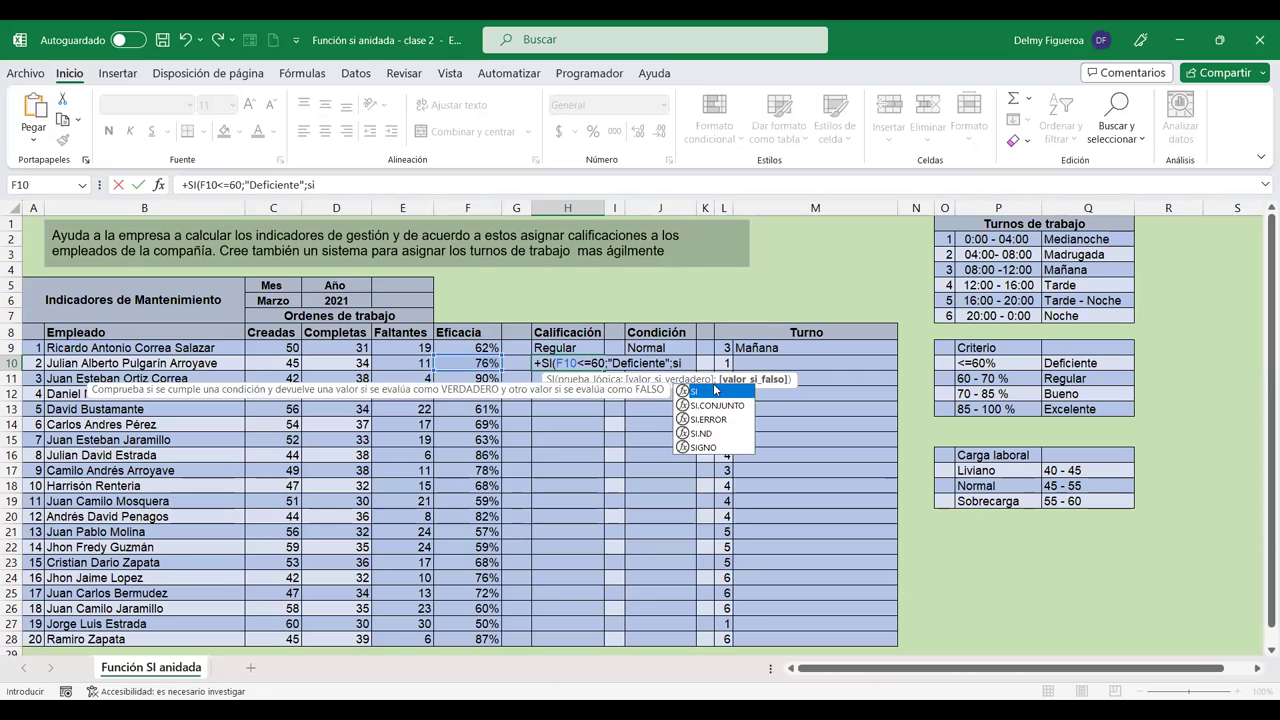
double_click(717, 393)
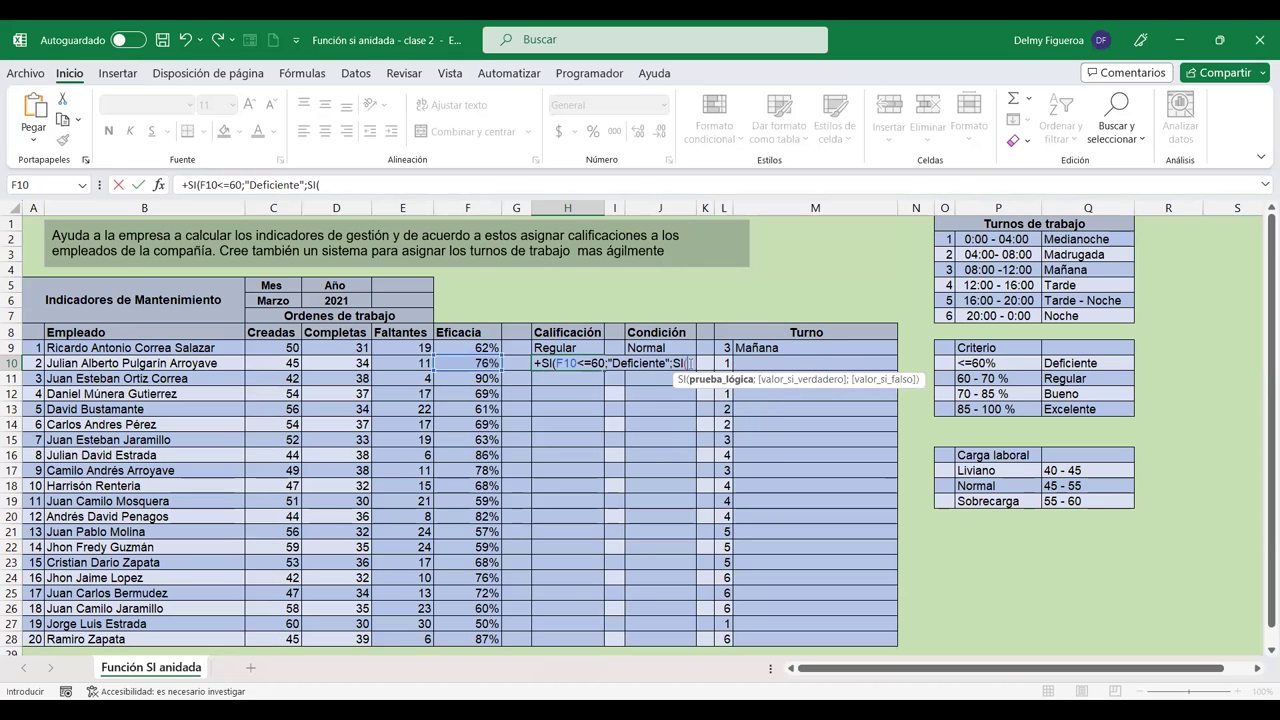
left_click(479, 363)
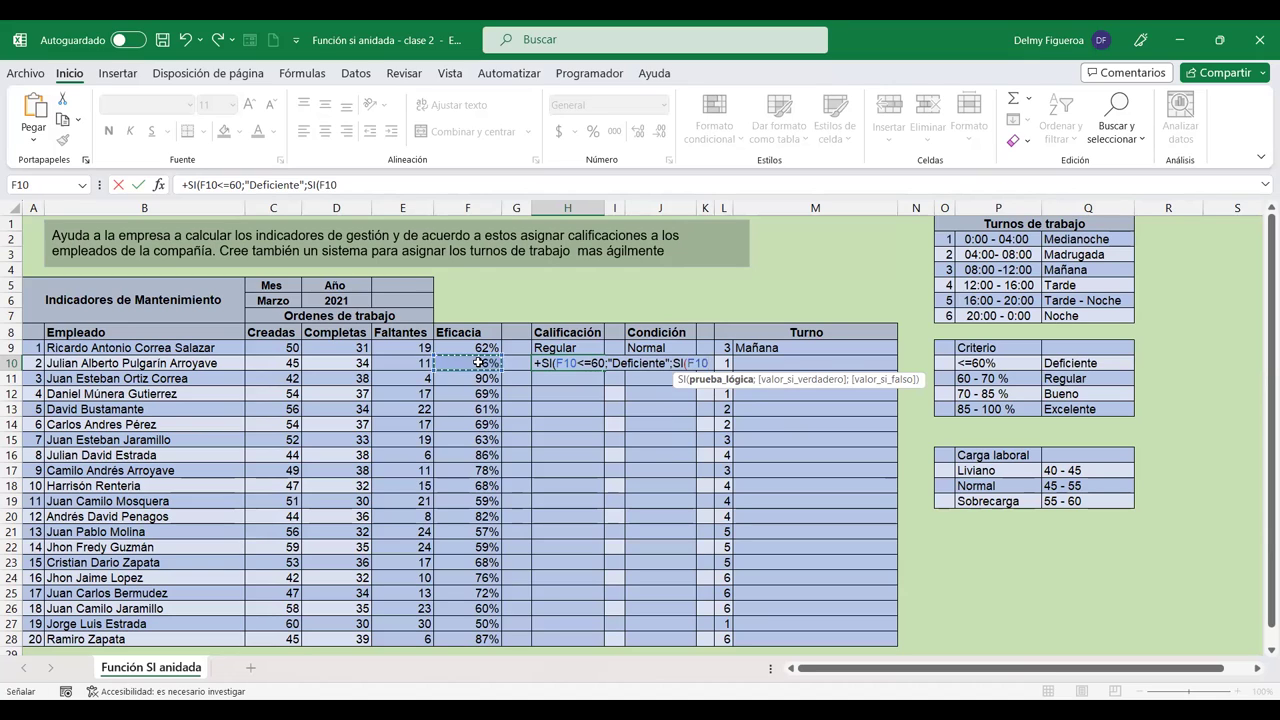
type(";")
key("BackSpace")
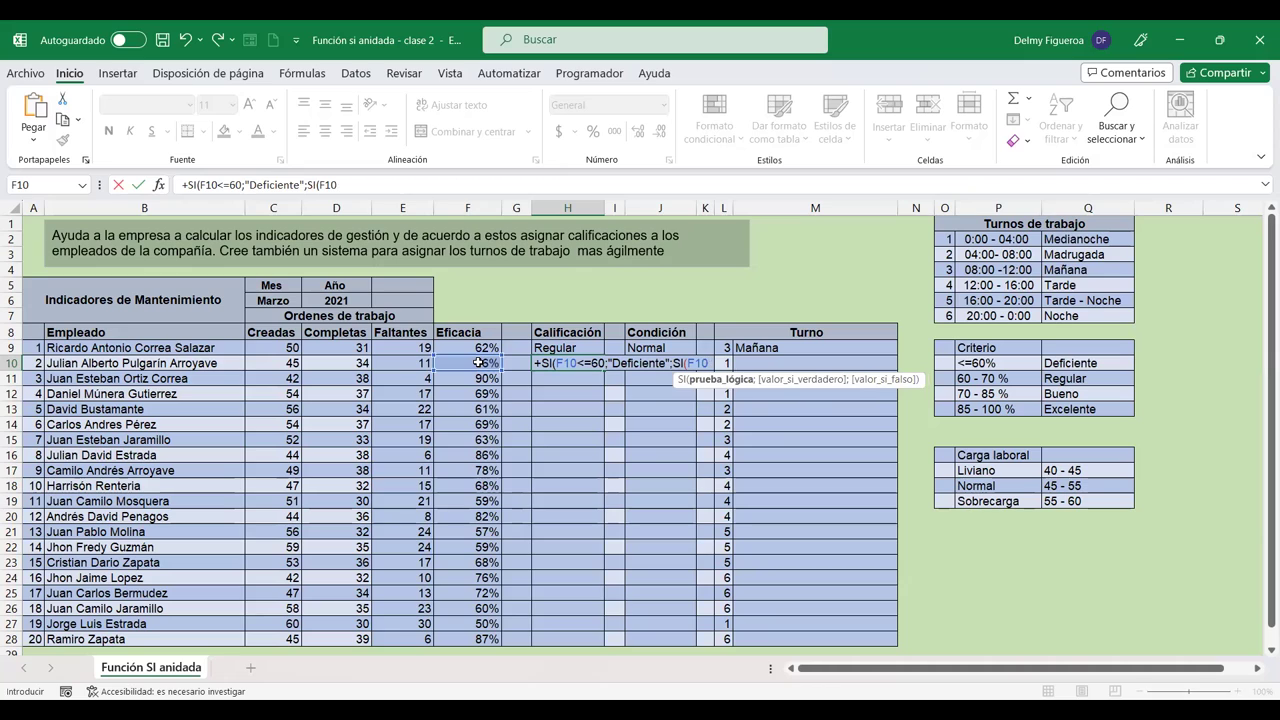
type("<")
type("70;")
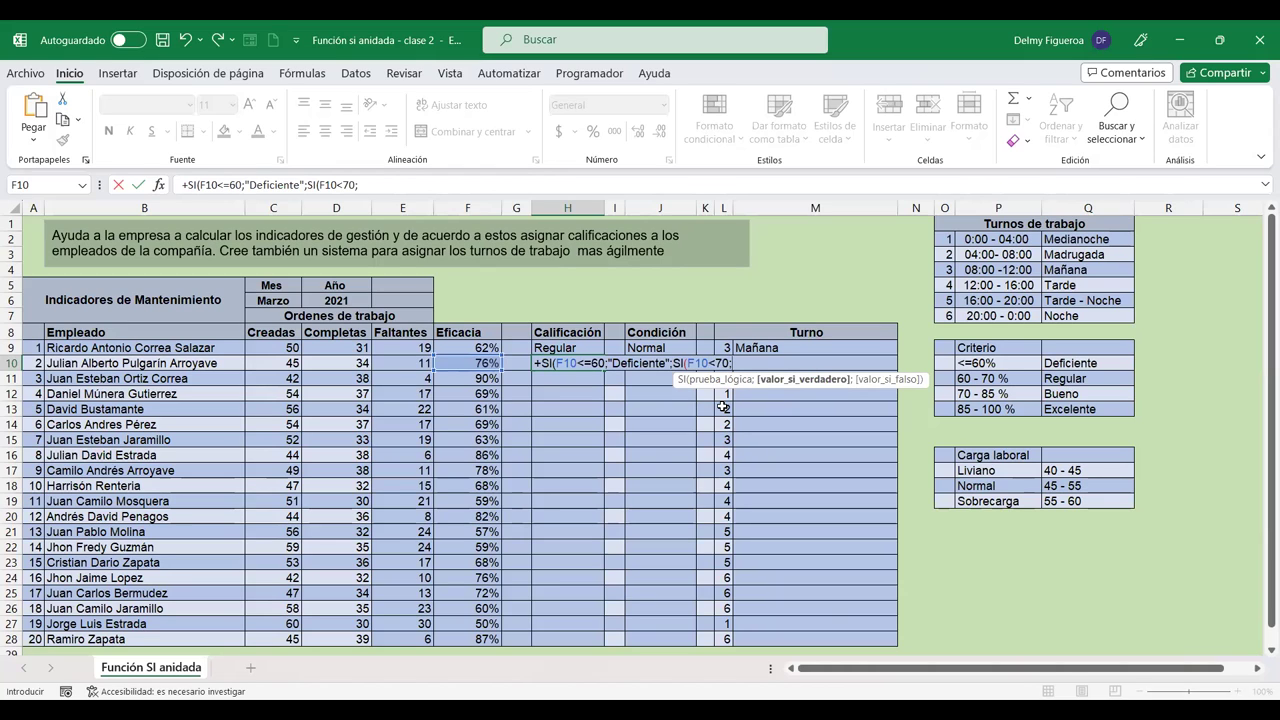
type("\"Regular\"")
type(";")
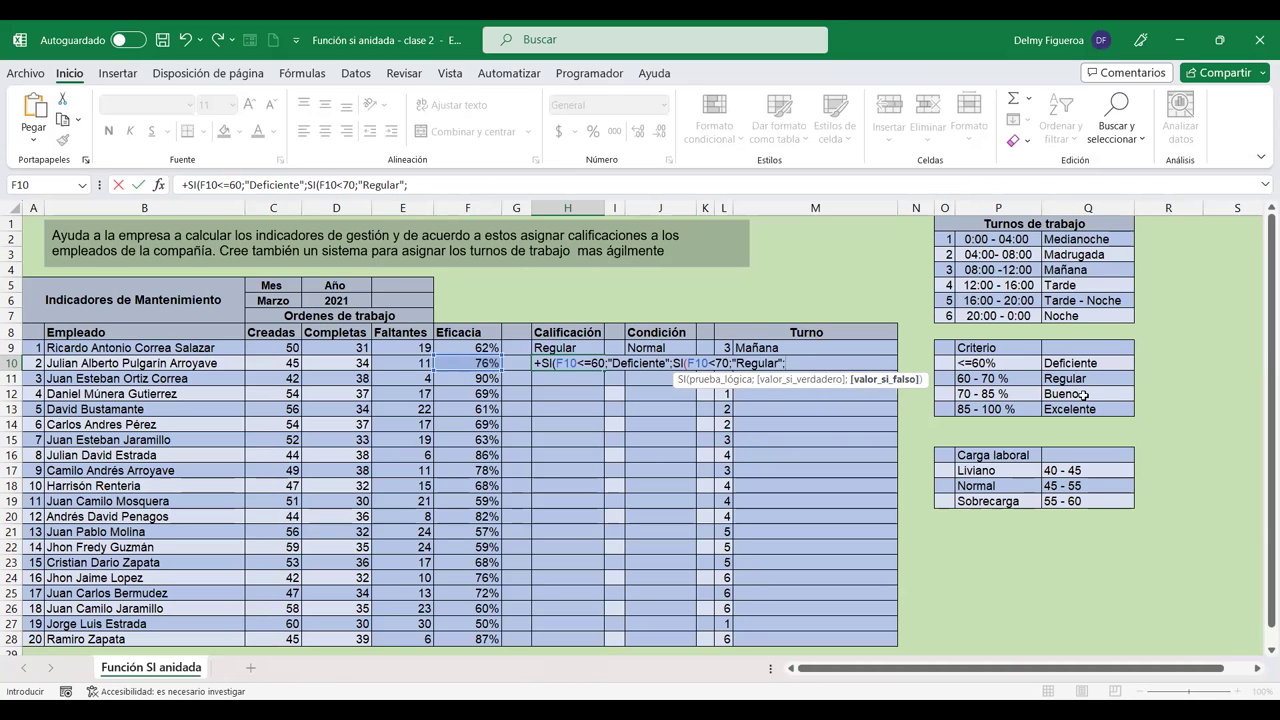
left_click(472, 363)
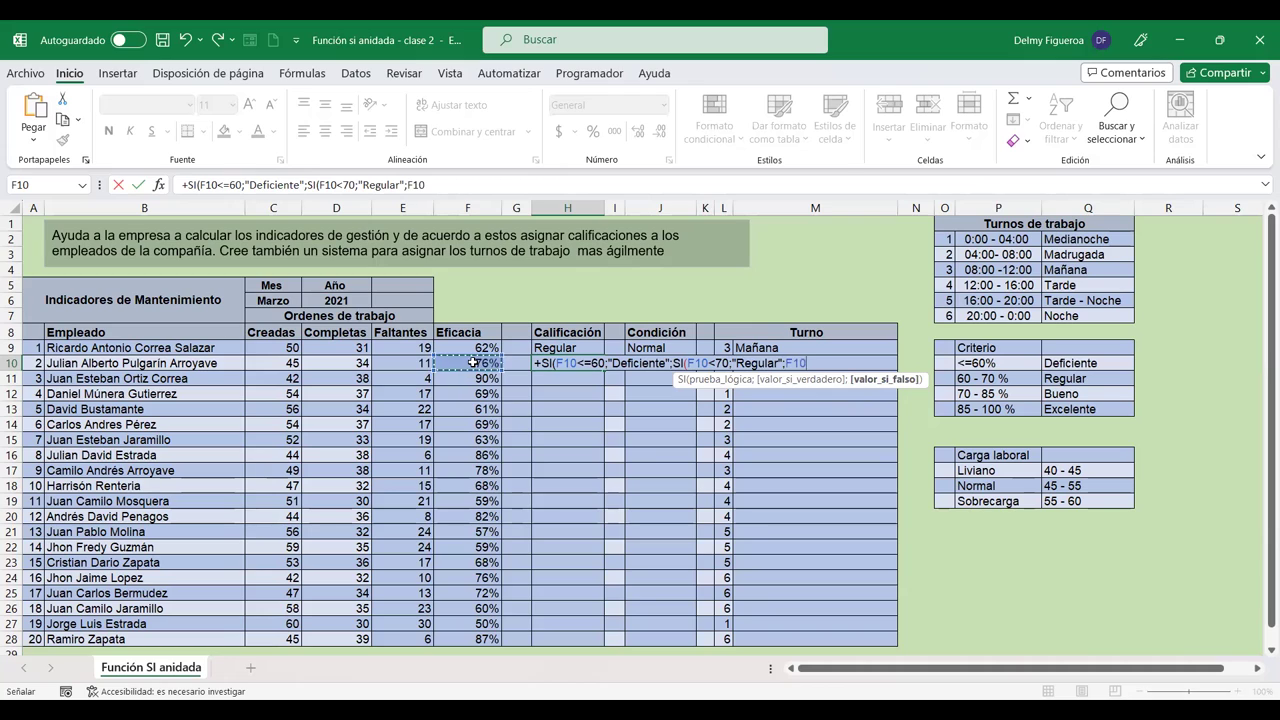
type("<")
type("85")
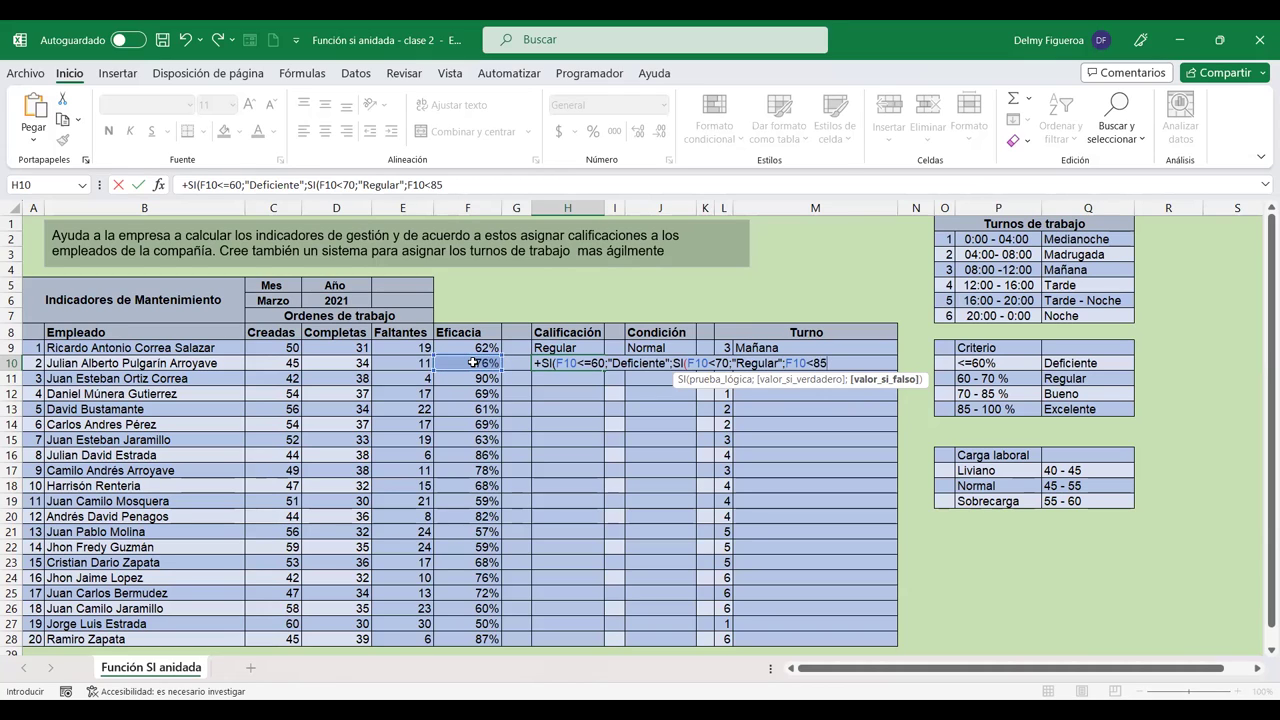
type(";\"")
type("Bueno\";")
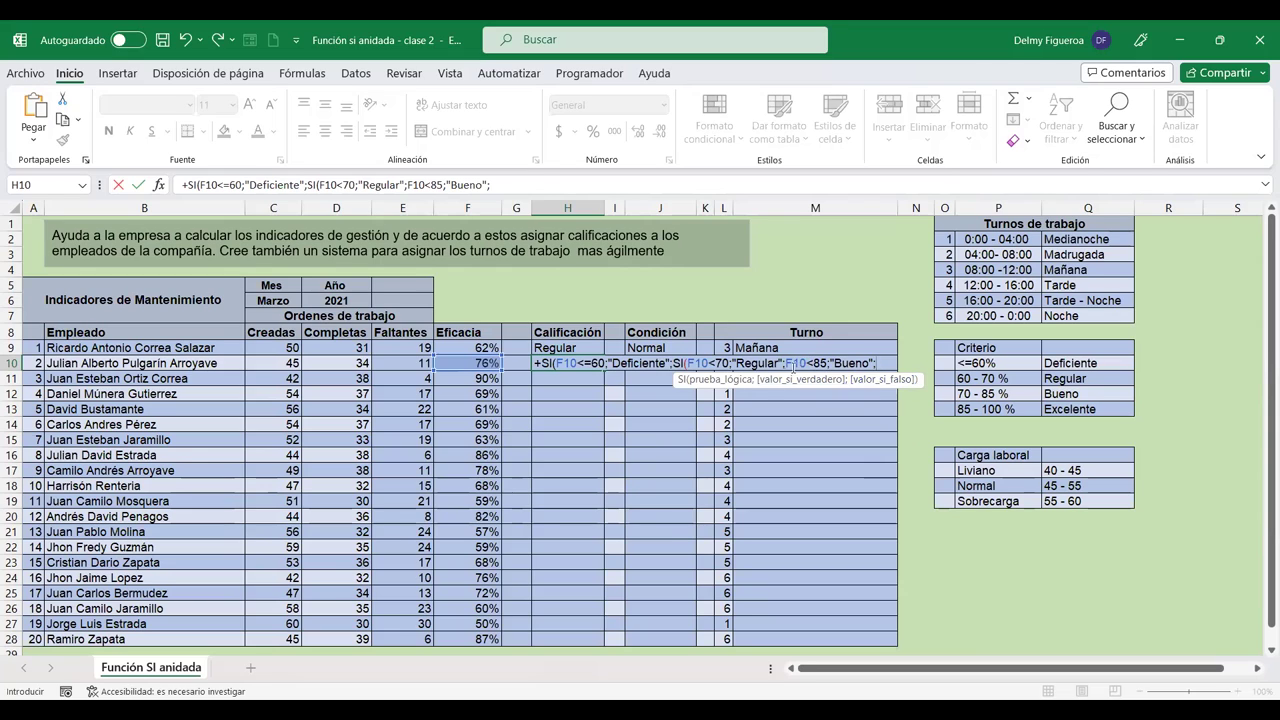
Step: Wrap F10<85 in a third SI, add ;"Excelente", close with ))) and enter H10's formula
left_click(787, 363)
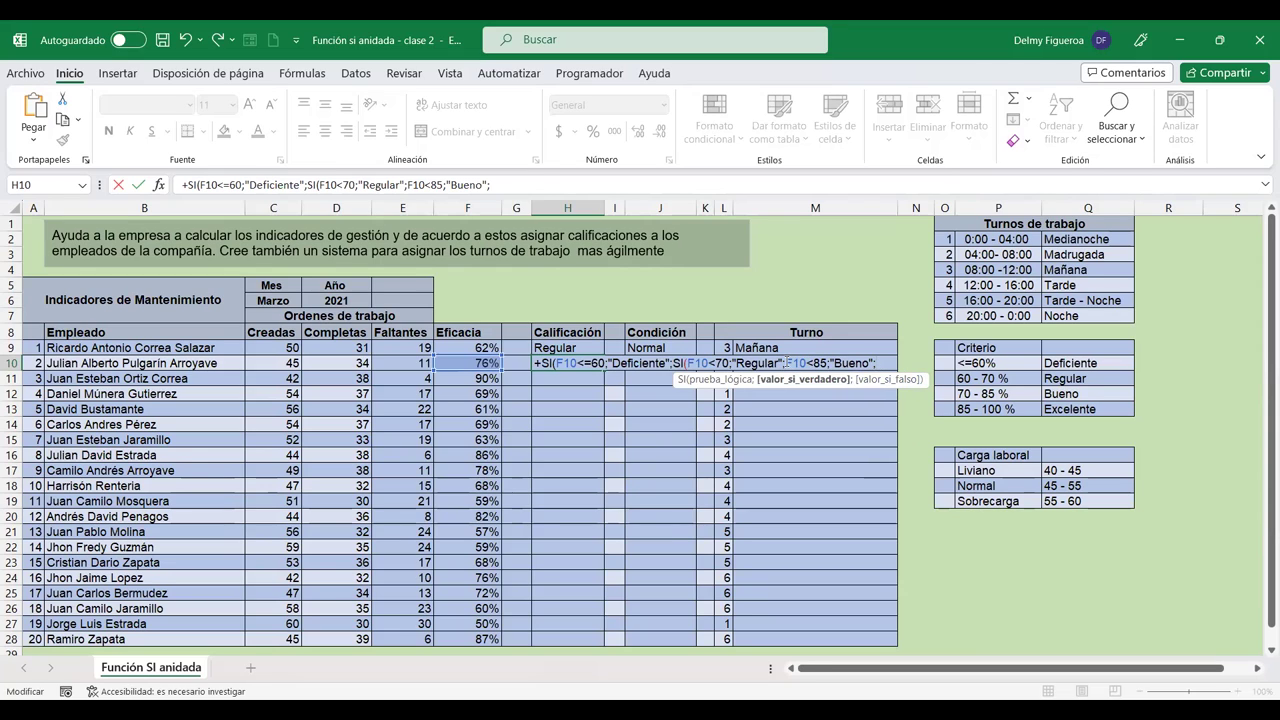
left_click(888, 366)
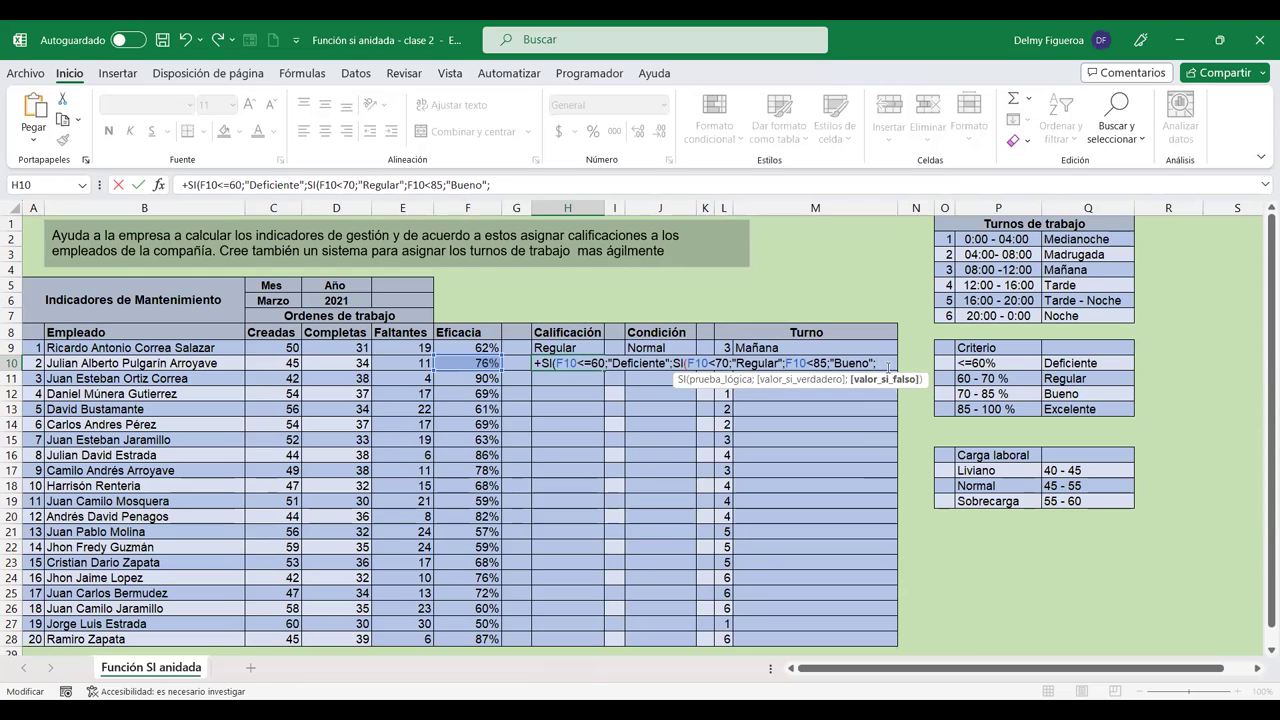
type("si(")
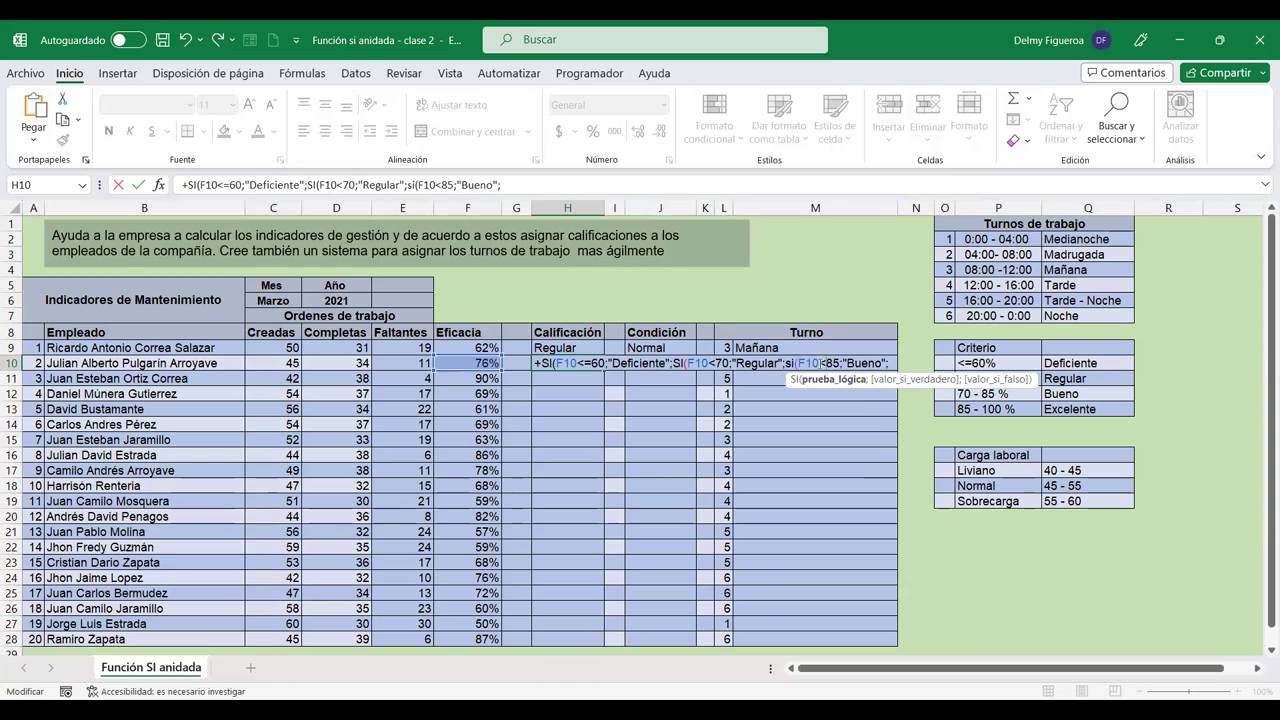
left_click(889, 363)
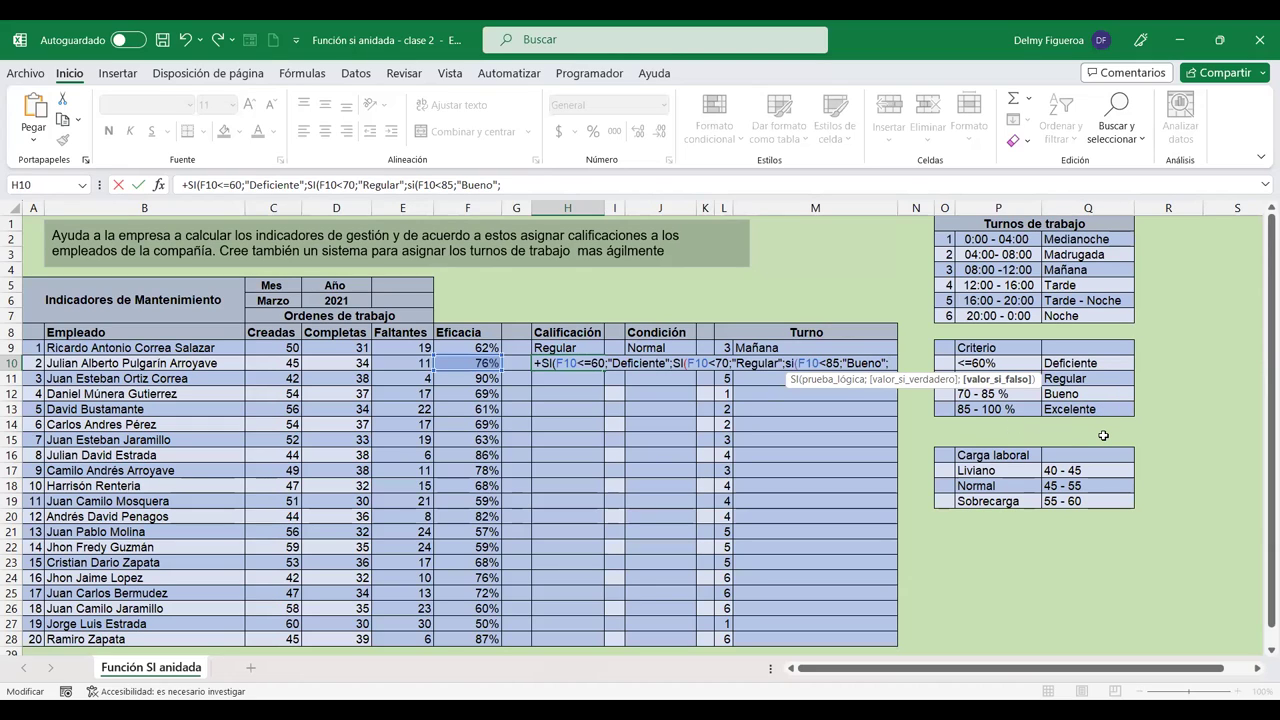
type("\"Excelente")
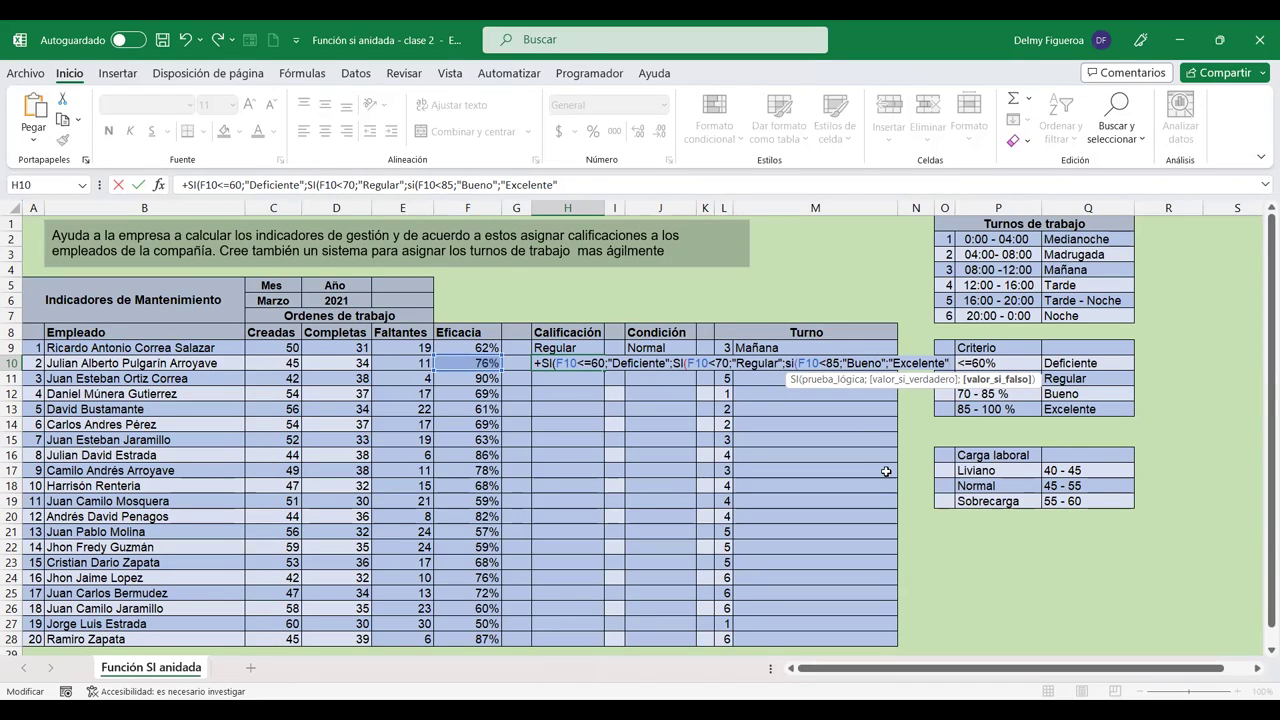
type(")")
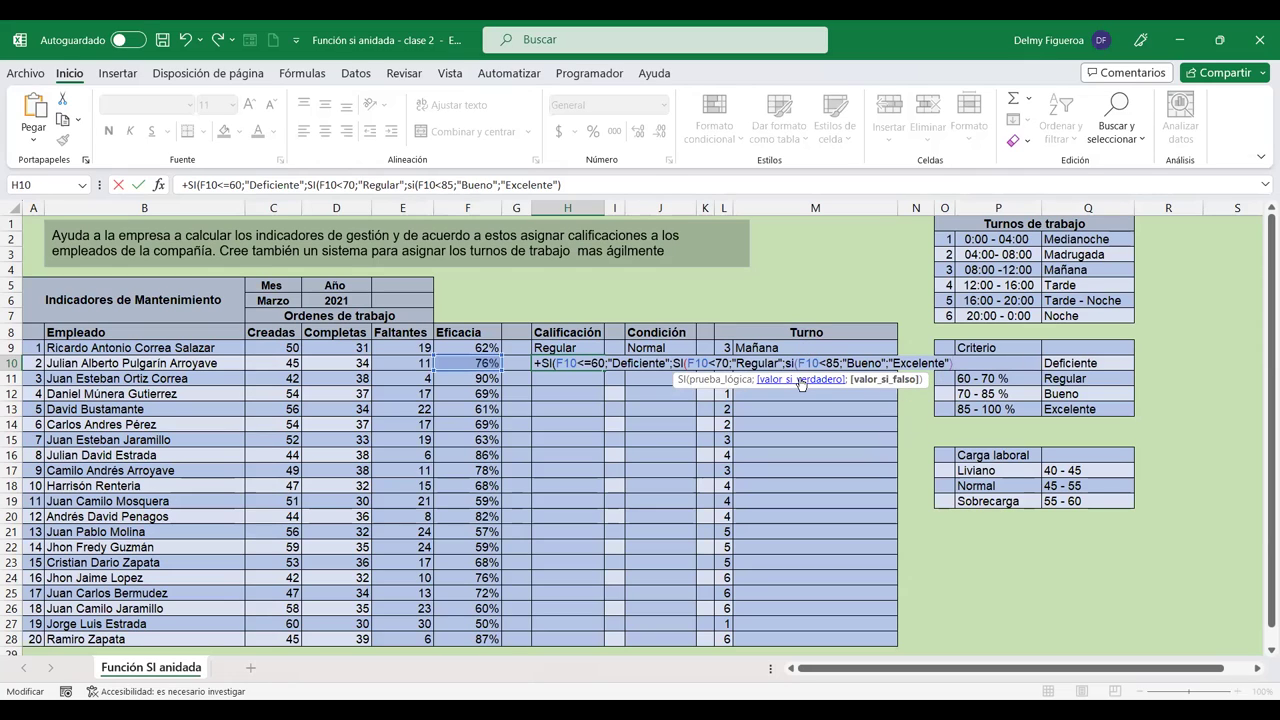
type(")")
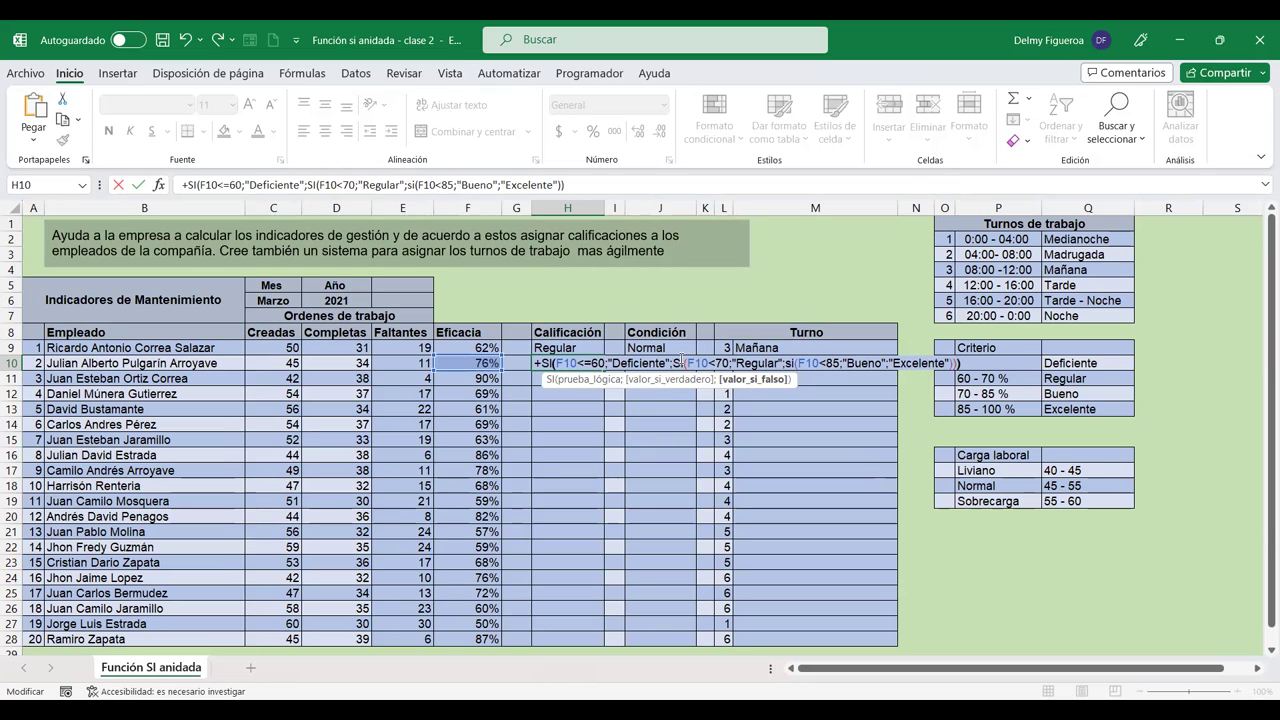
type(")")
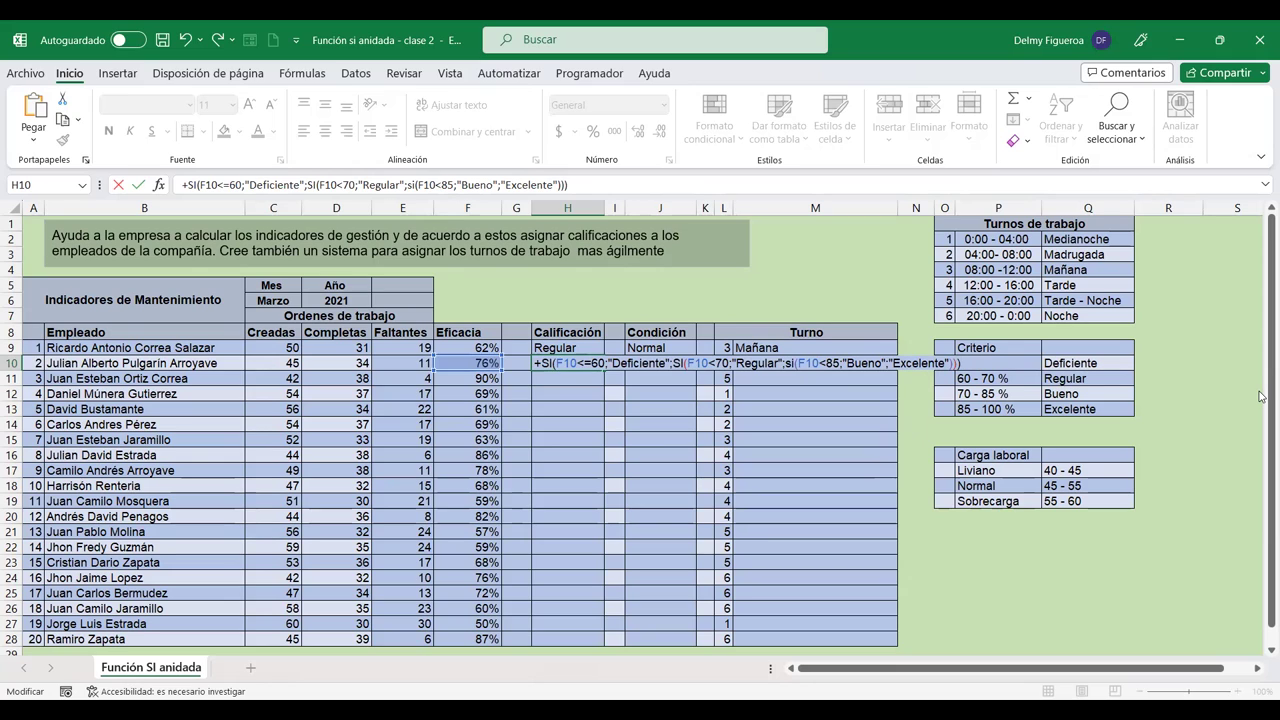
key("Return")
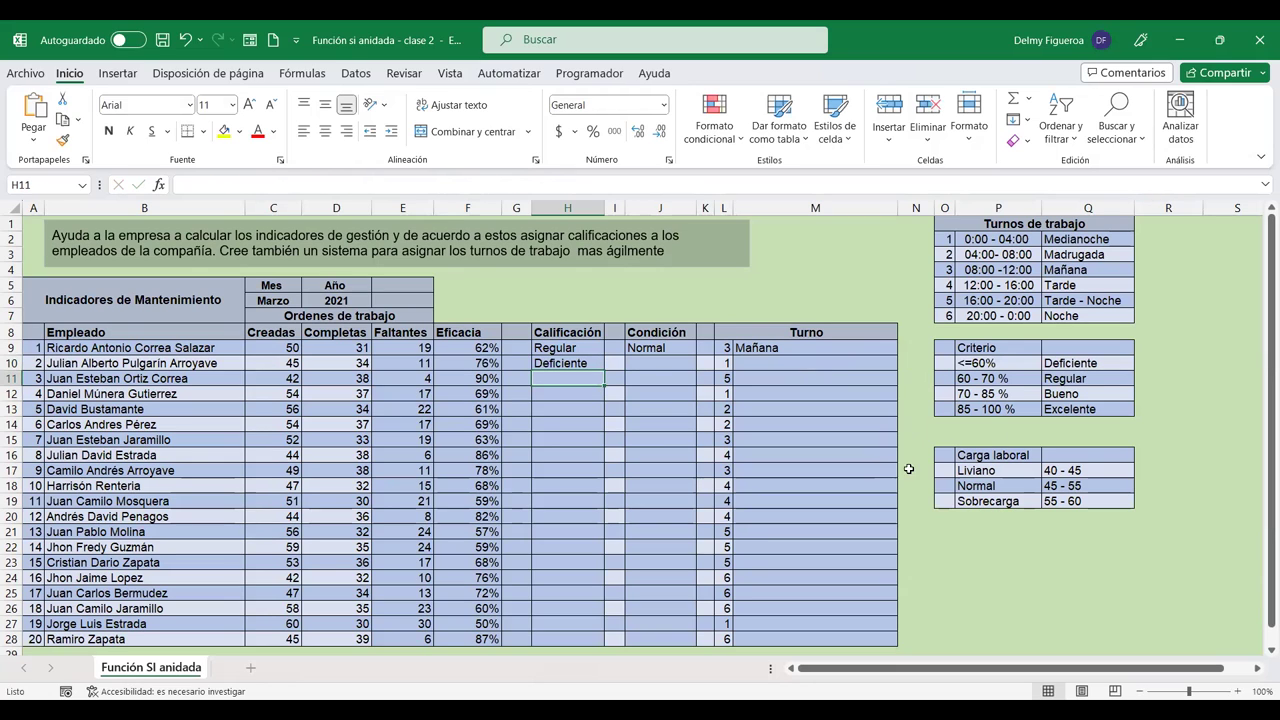
left_click(577, 361)
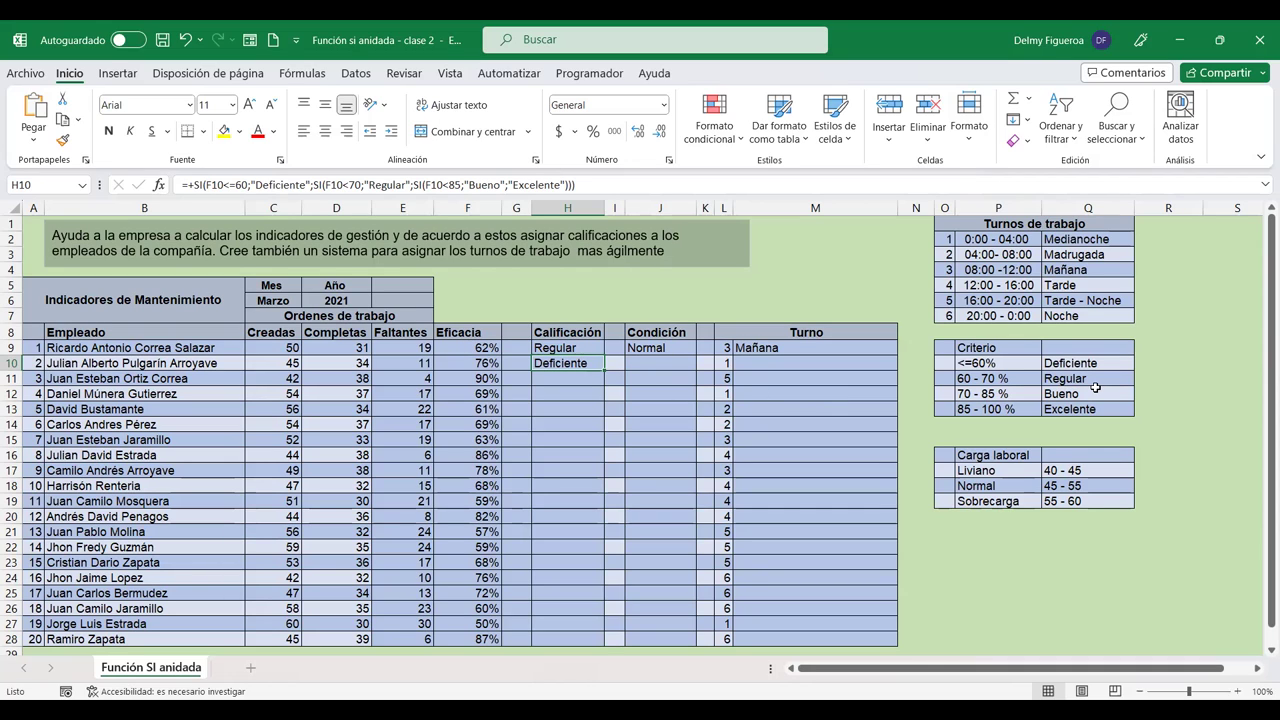
key("F2")
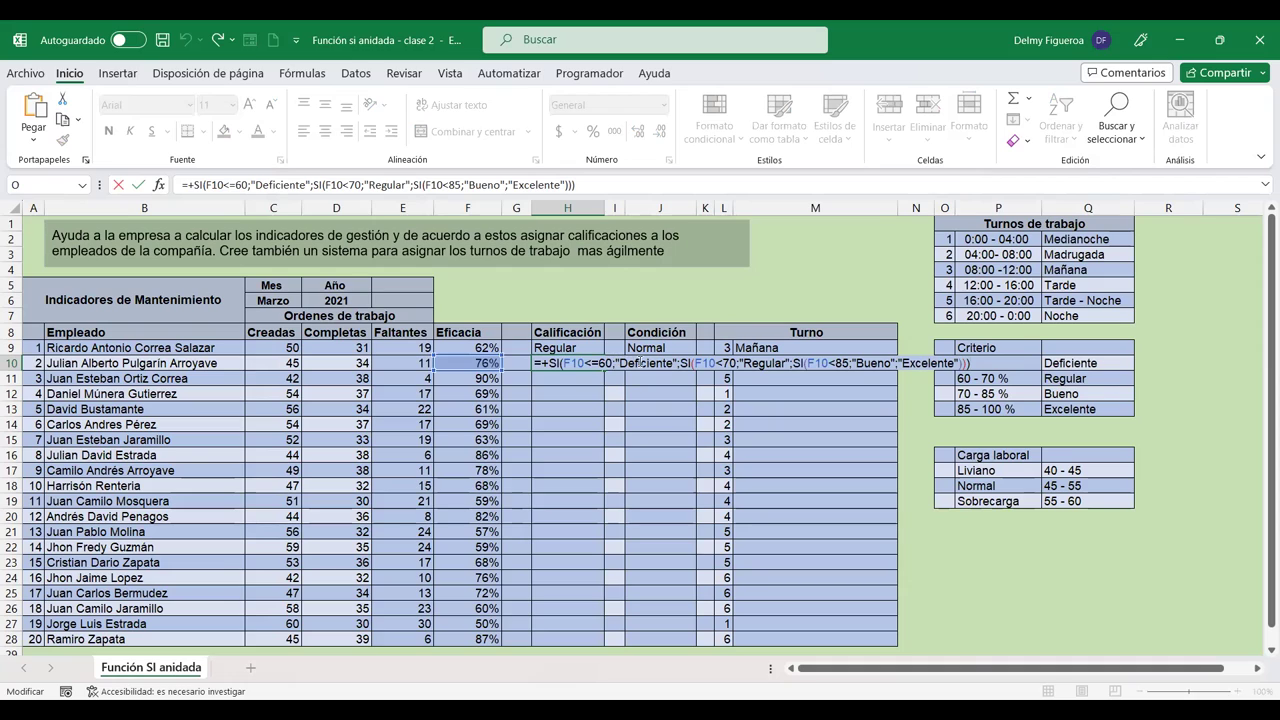
left_click(642, 361)
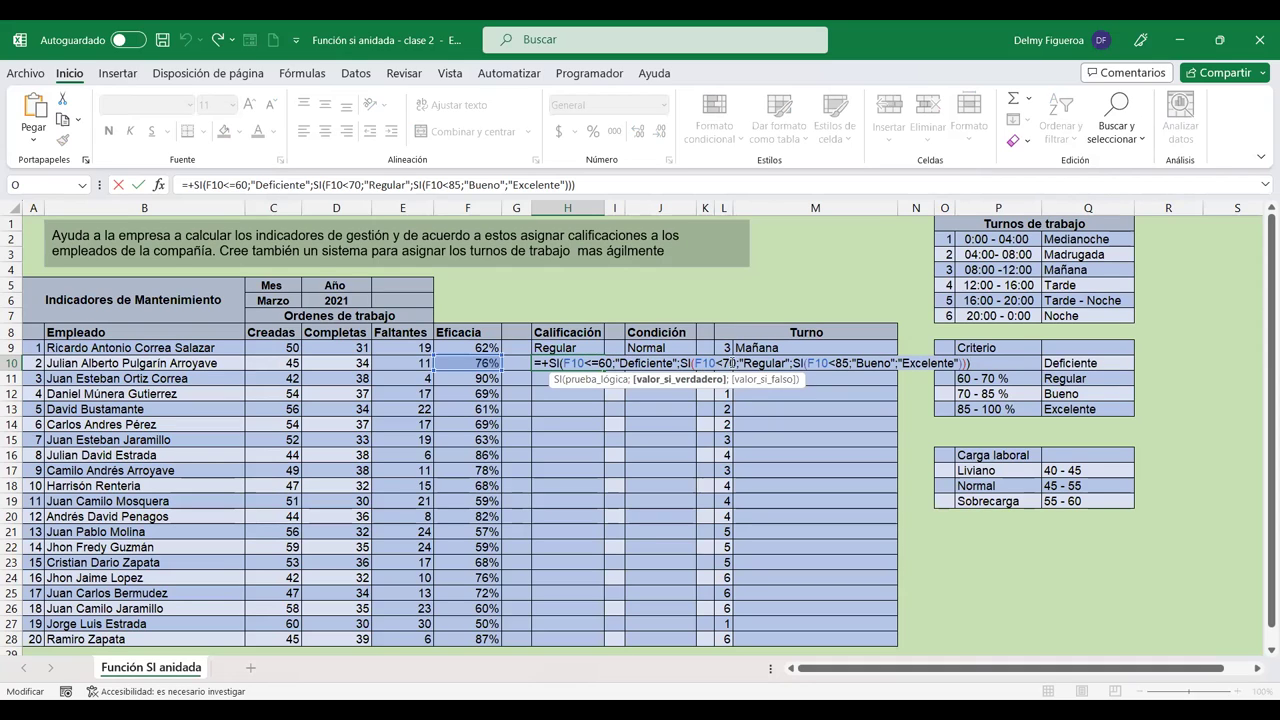
left_click(731, 363)
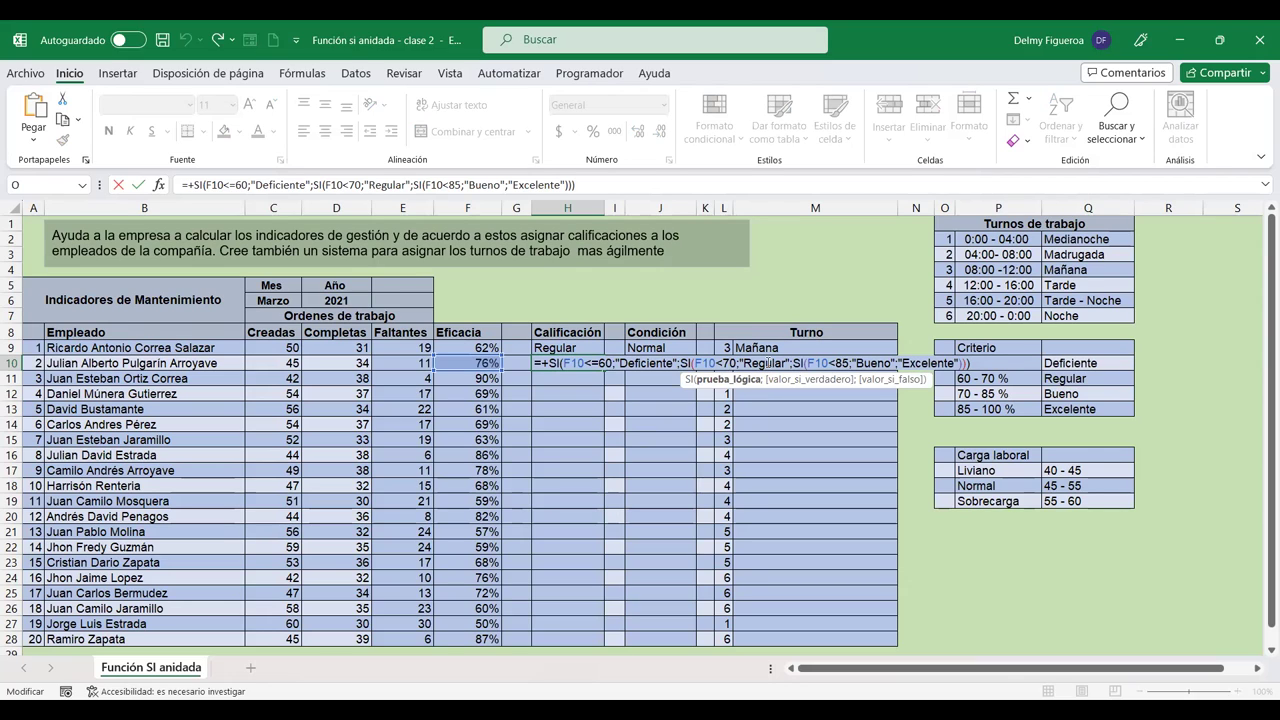
left_click(767, 364)
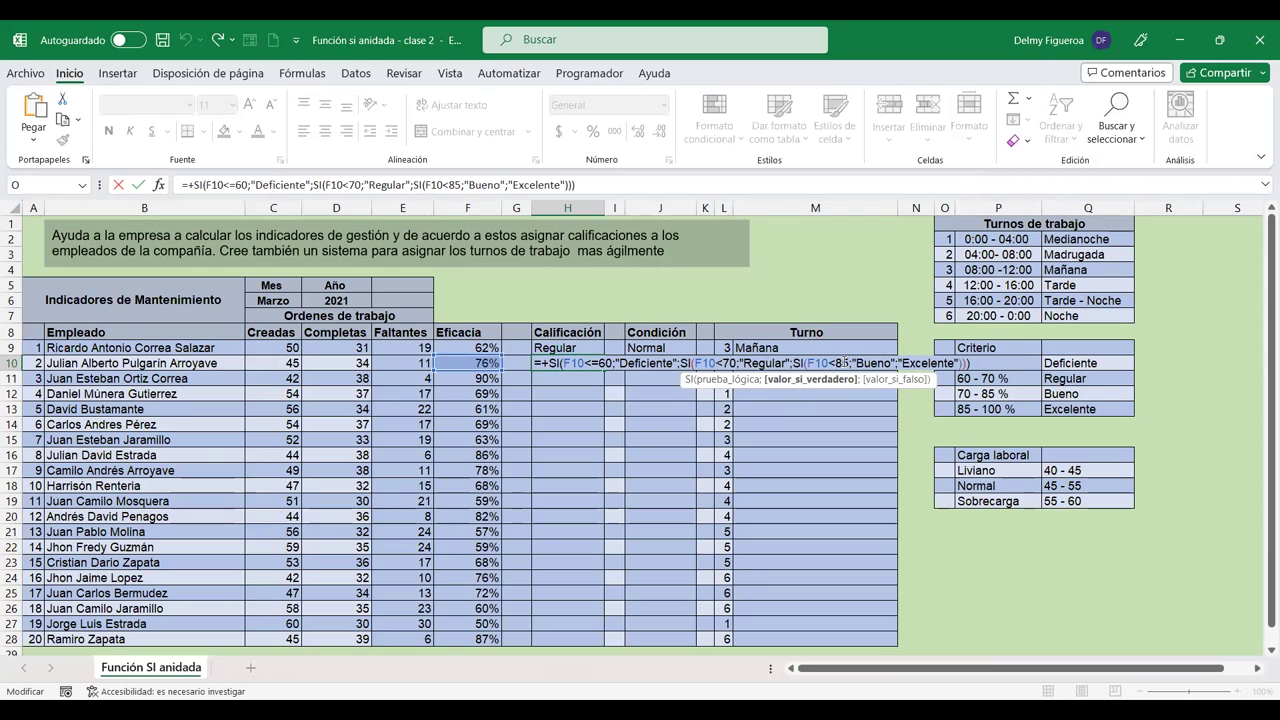
left_click(845, 363)
left_click(879, 363)
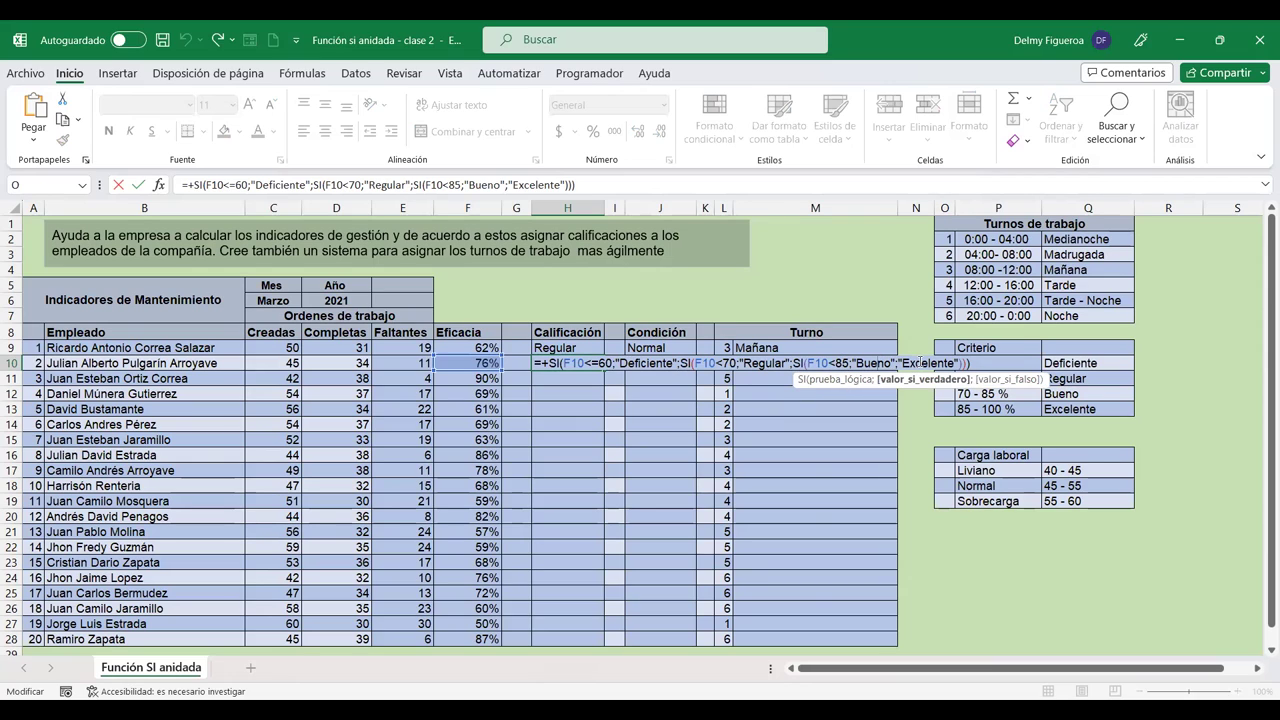
left_click(920, 363)
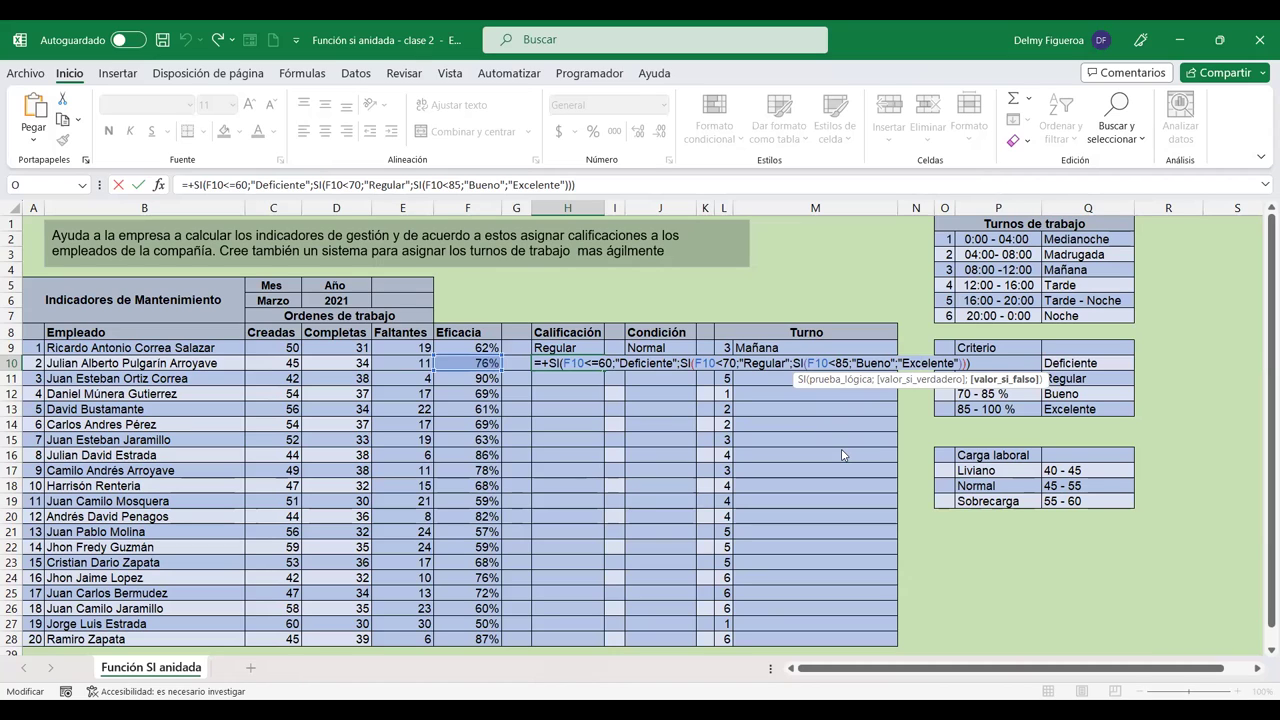
key("Return")
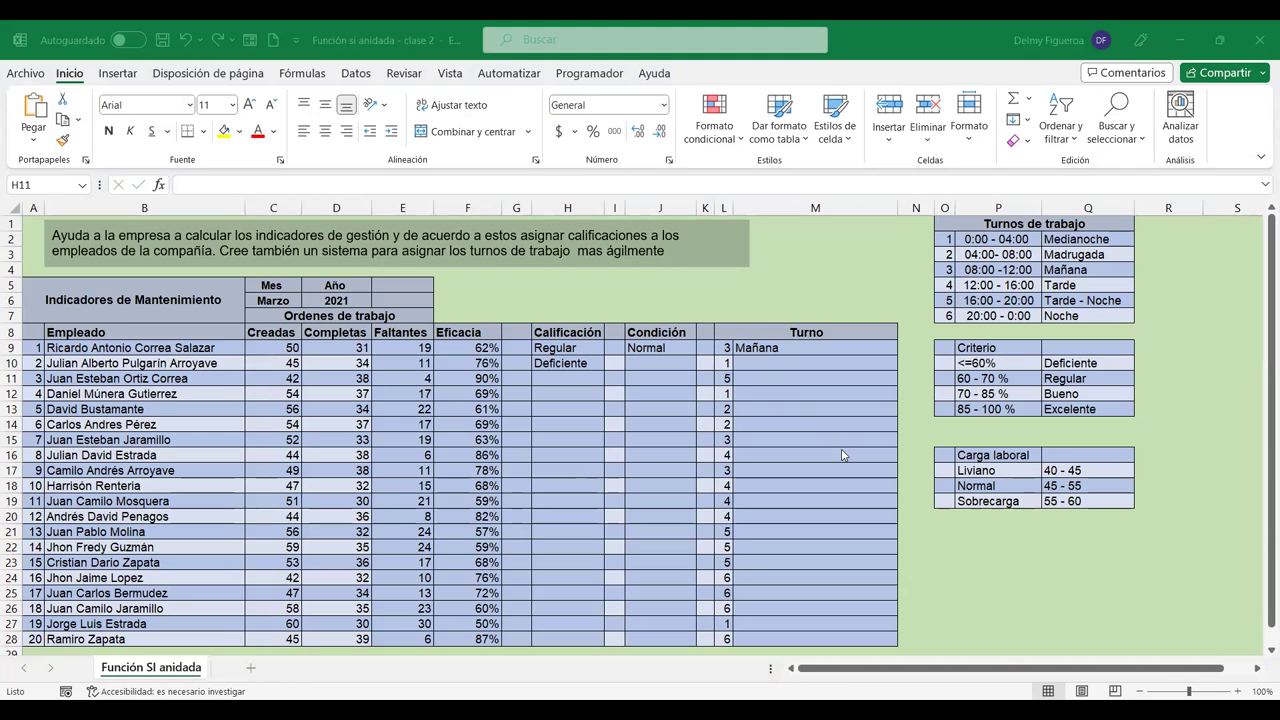
Step: Compare H9's percentage-based Calificación formula against H10's, then open H10's formula for editing
left_click(576, 347)
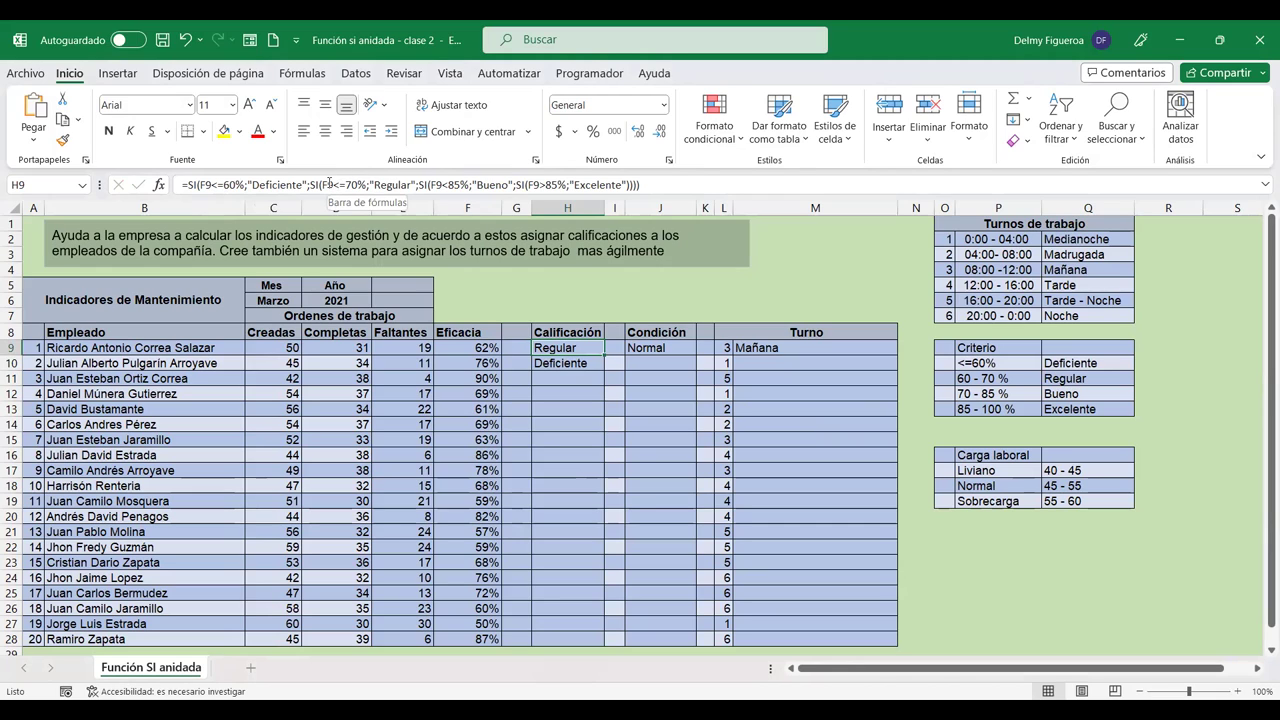
left_click(567, 360)
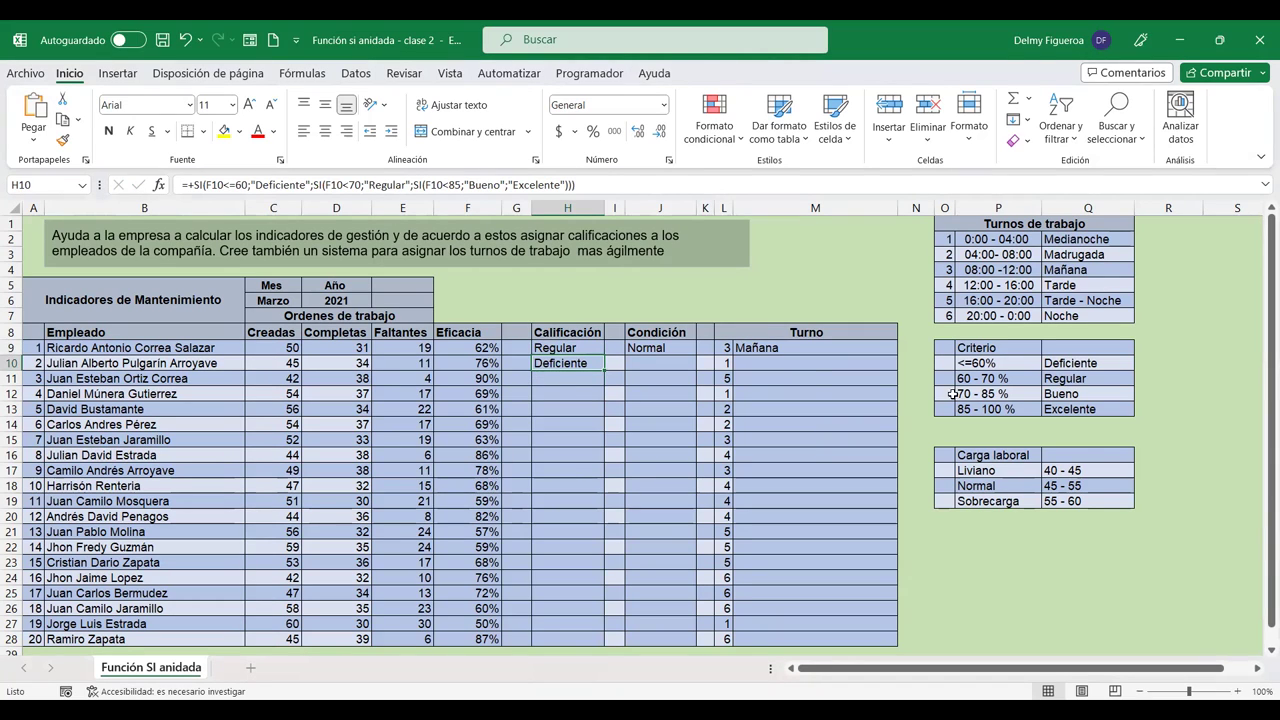
left_click(565, 347)
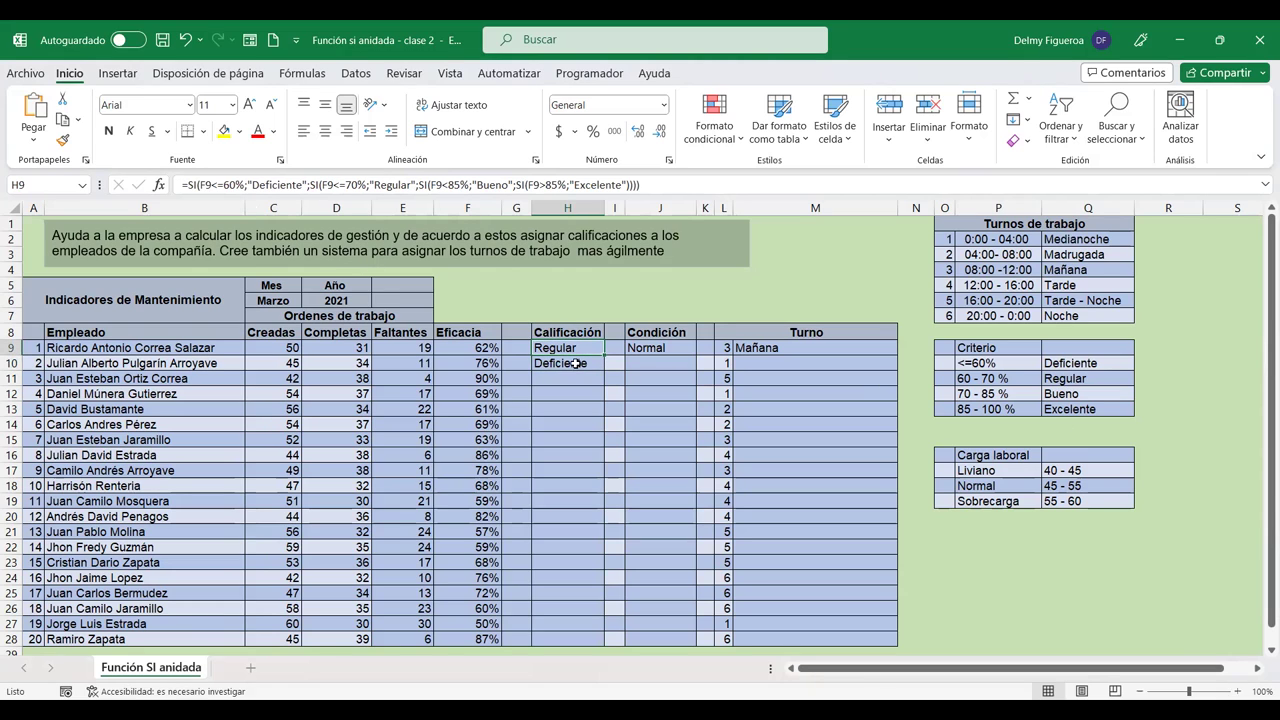
left_click(576, 363)
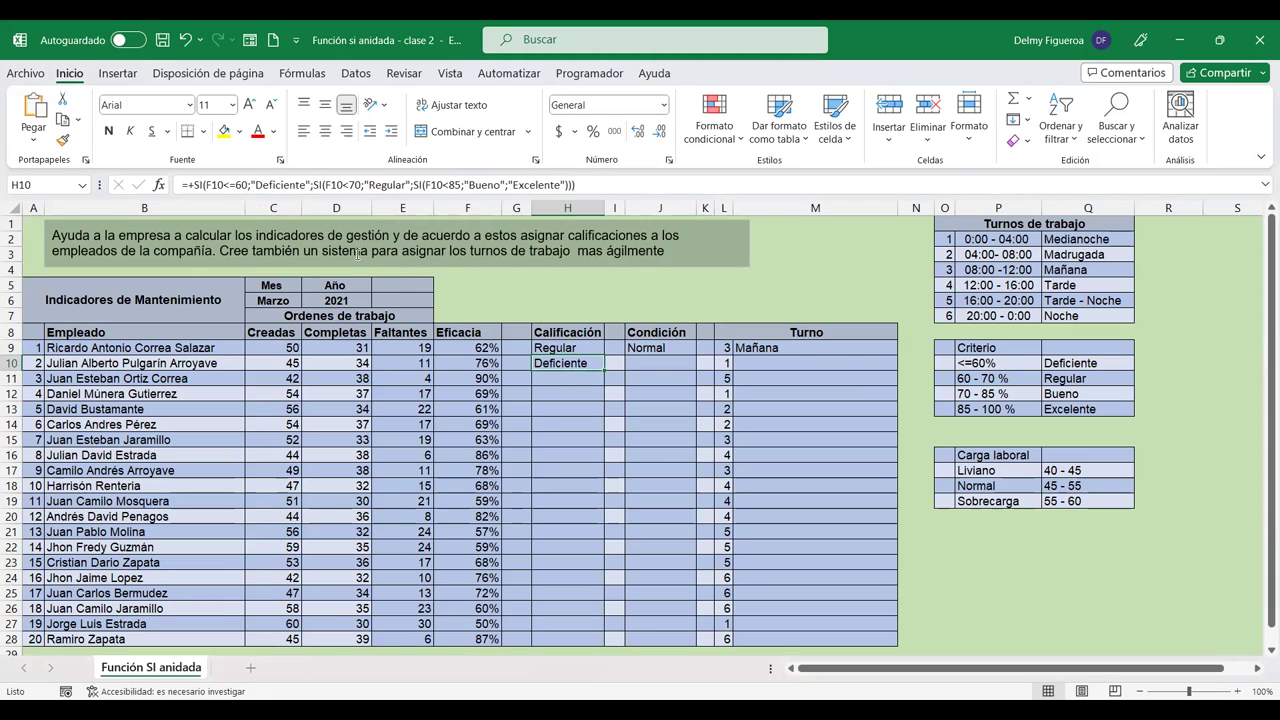
key("F2")
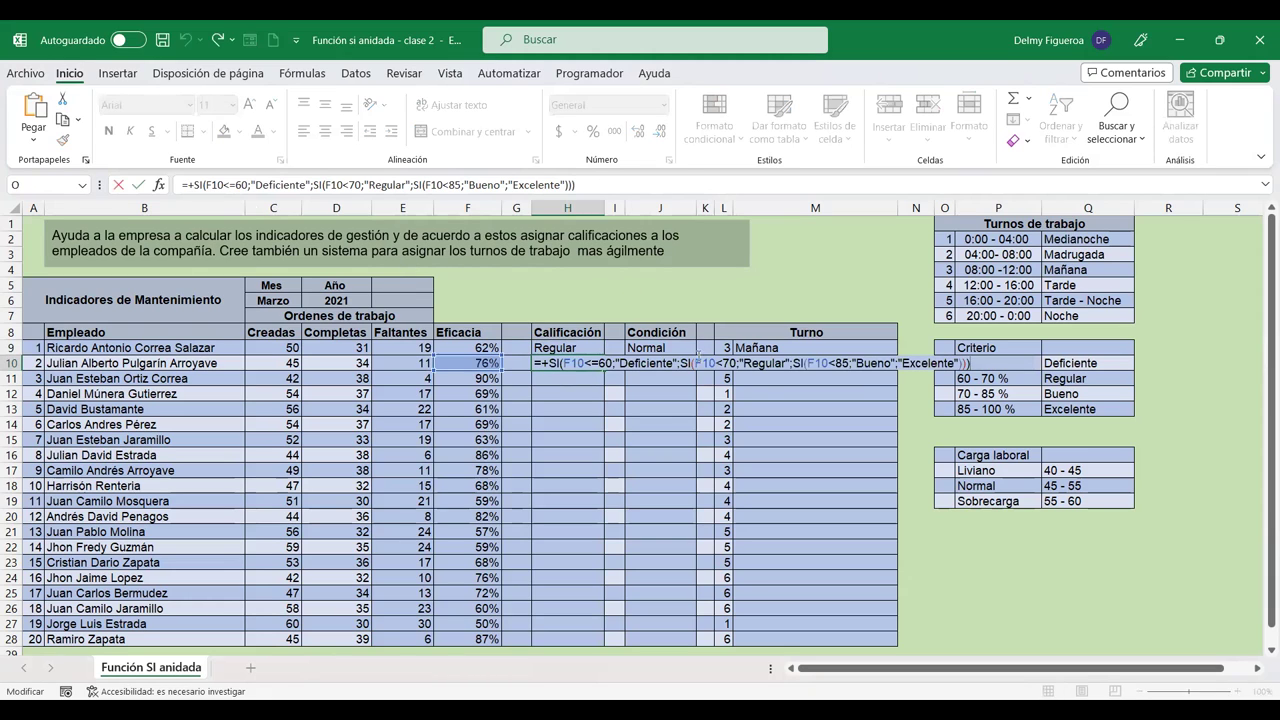
Step: Change H10's thresholds to F10<=70 for Regular and F10<=85 for Bueno
left_click(719, 363)
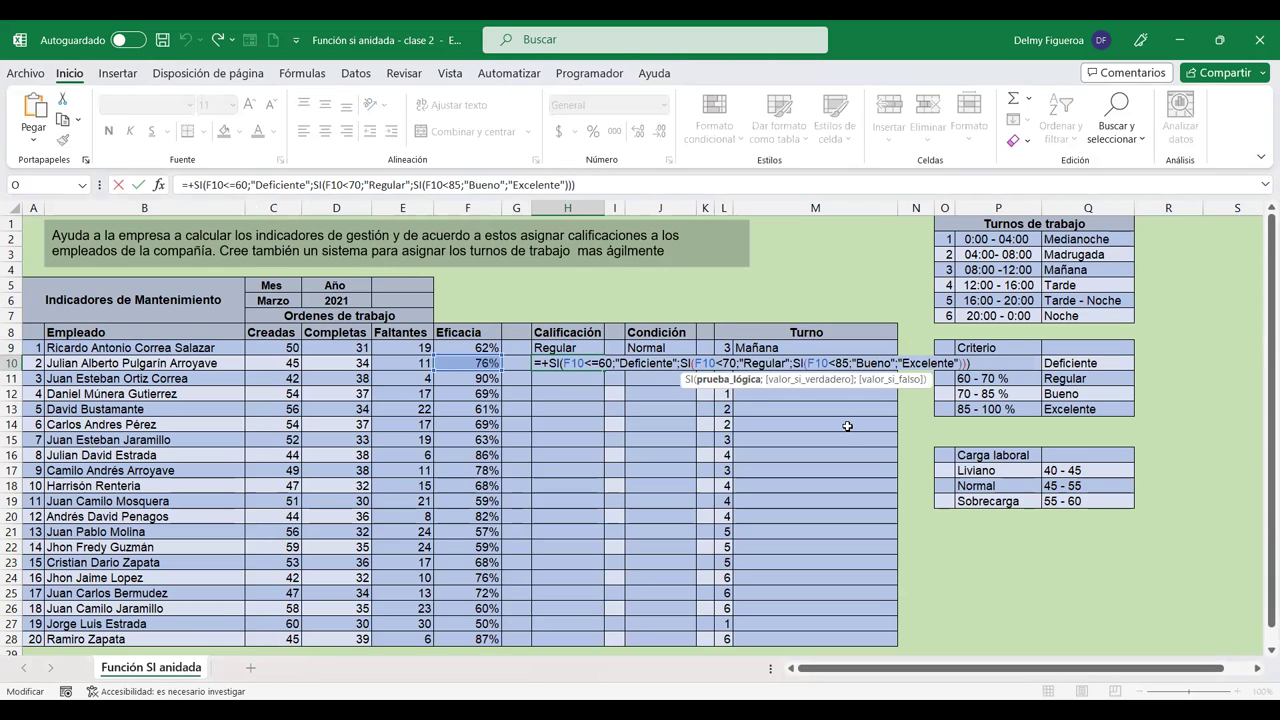
type("=")
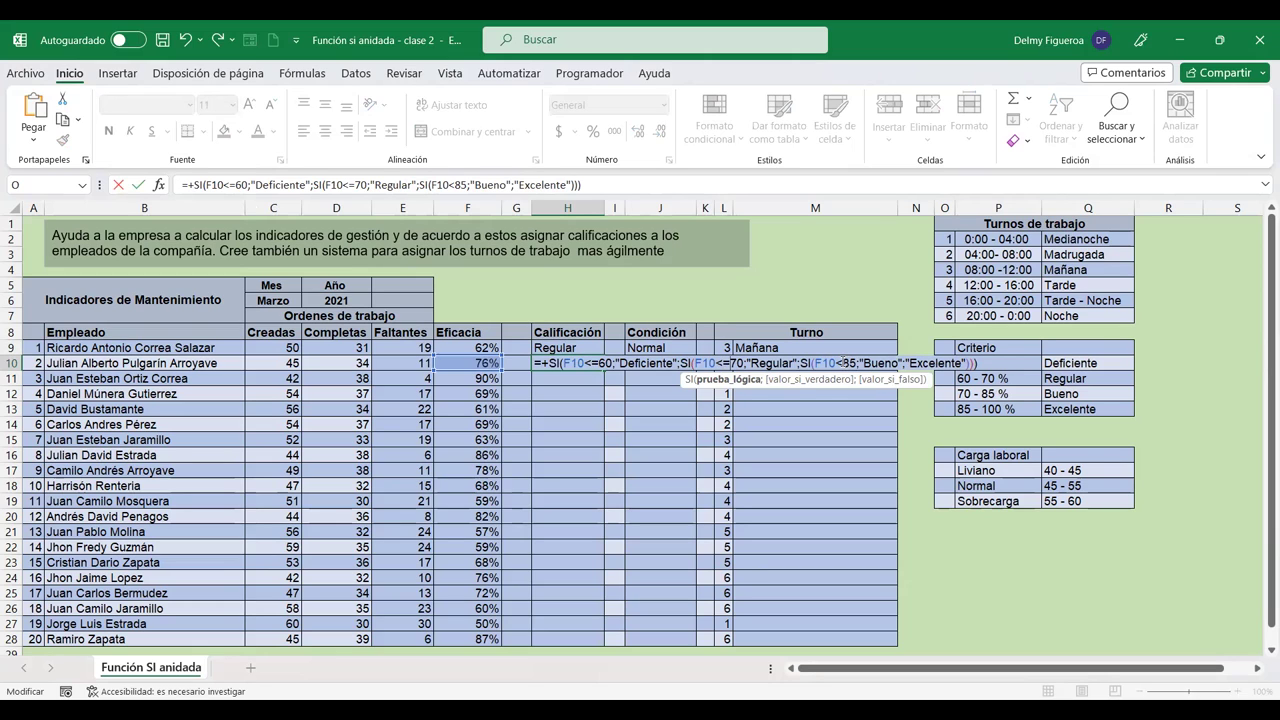
left_click(843, 363)
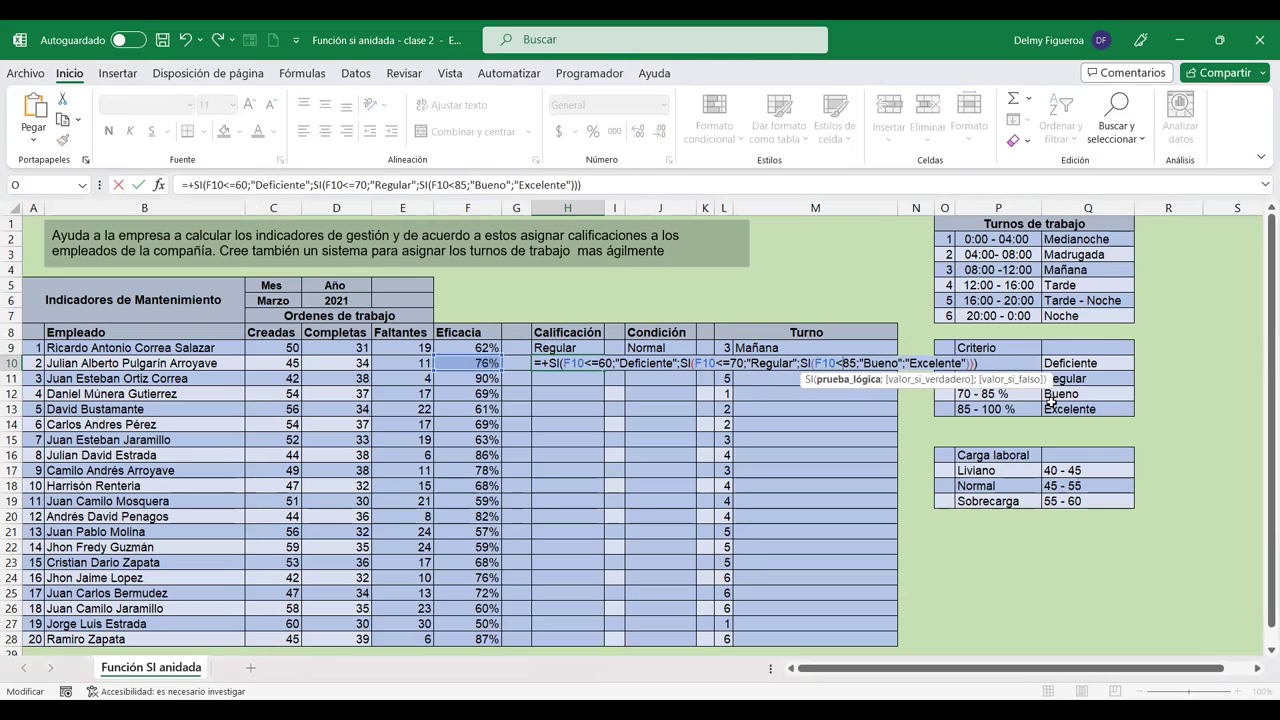
type("=")
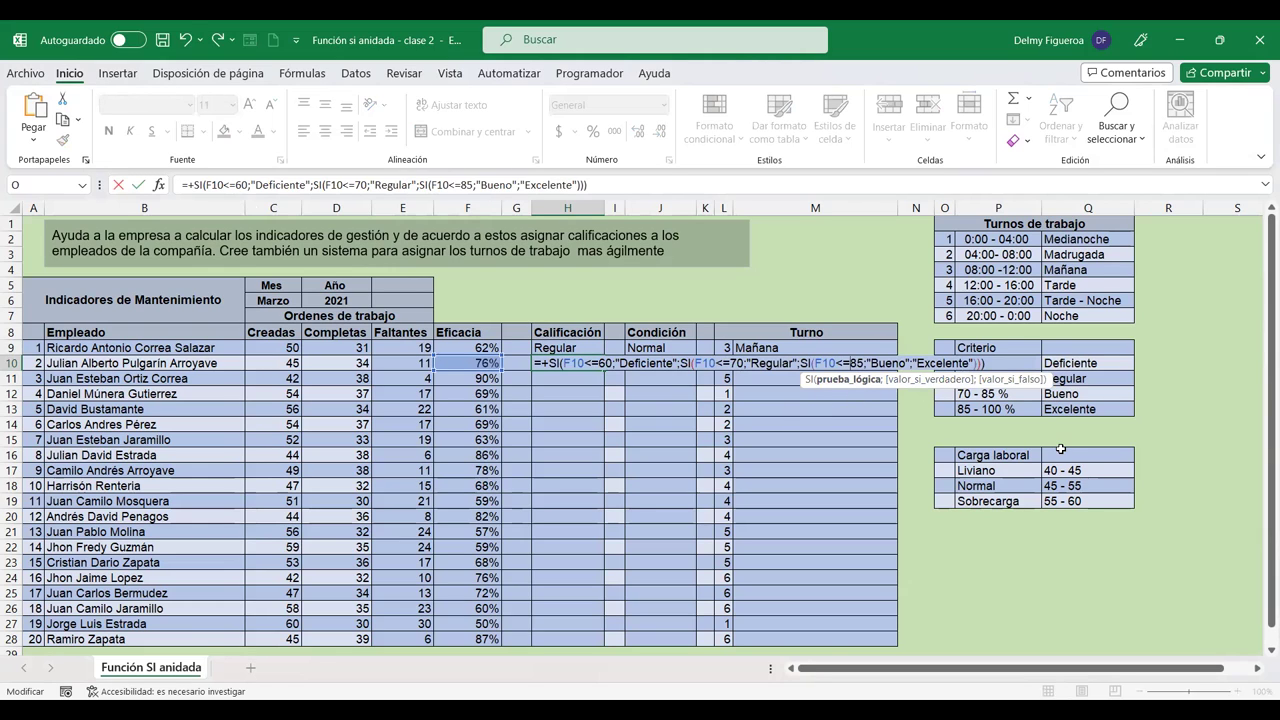
key("Return")
left_click(582, 362)
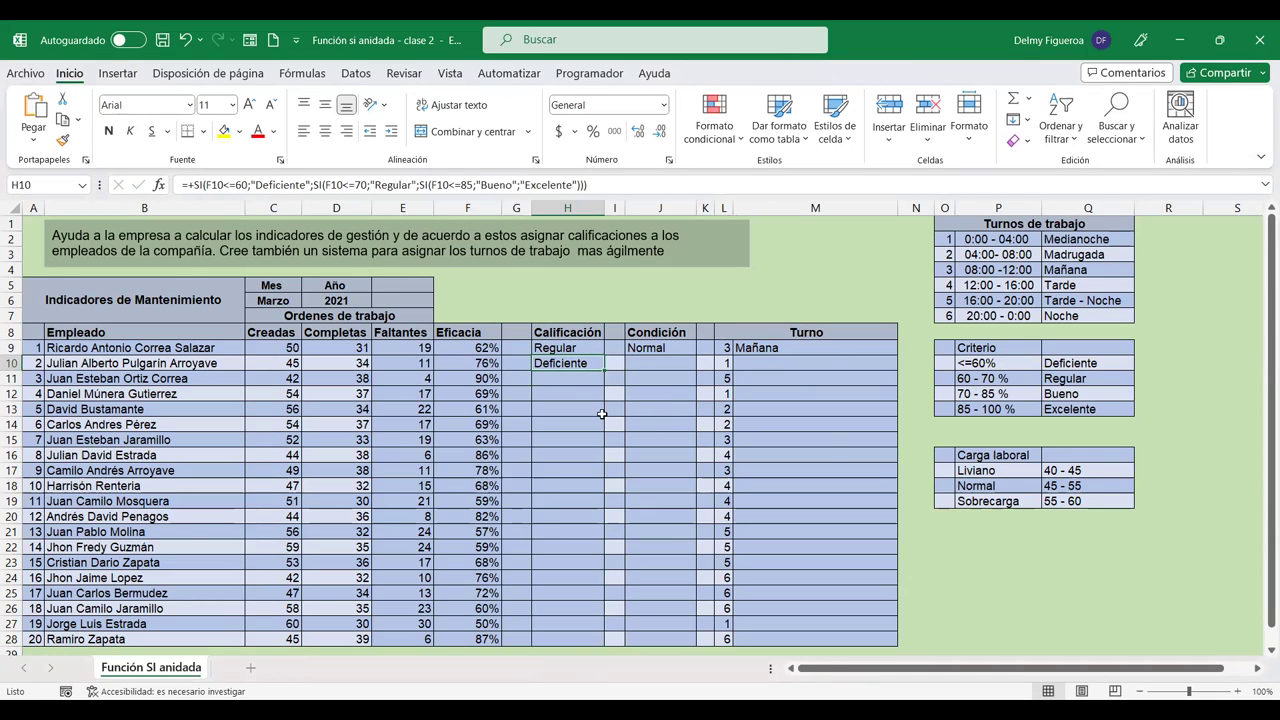
key("F2")
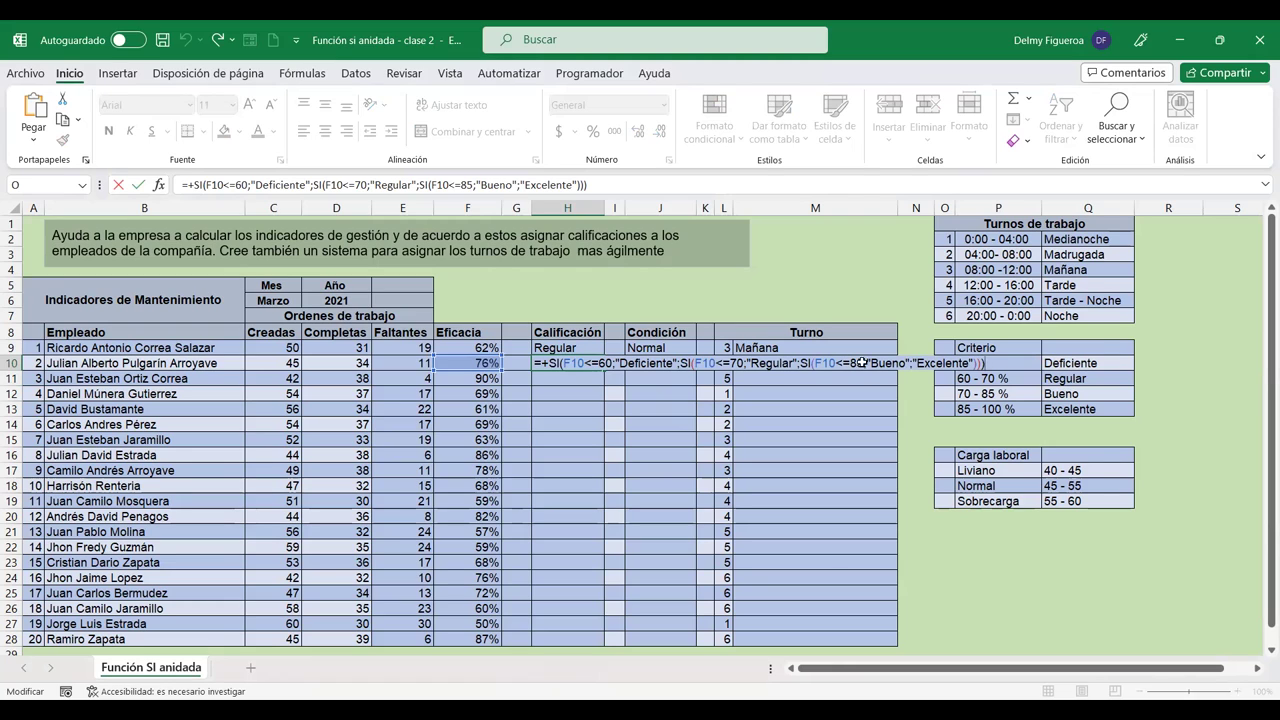
key("Return")
left_click(598, 349)
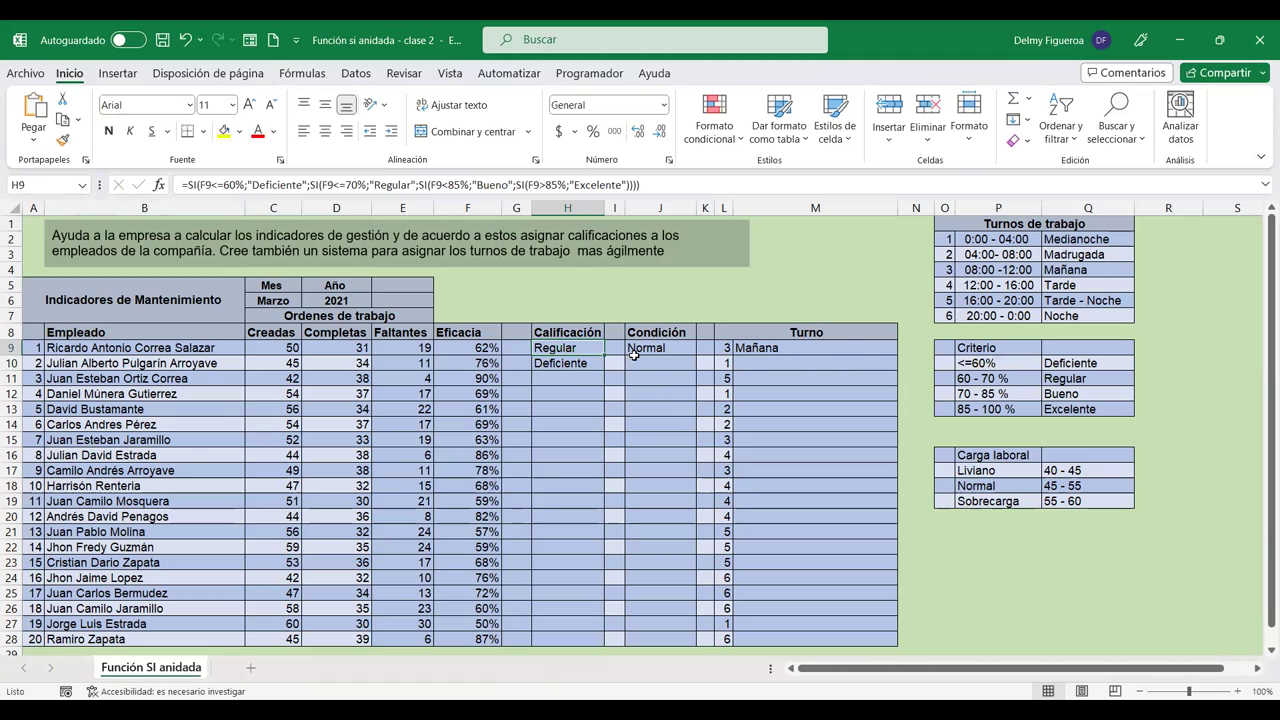
key("F2")
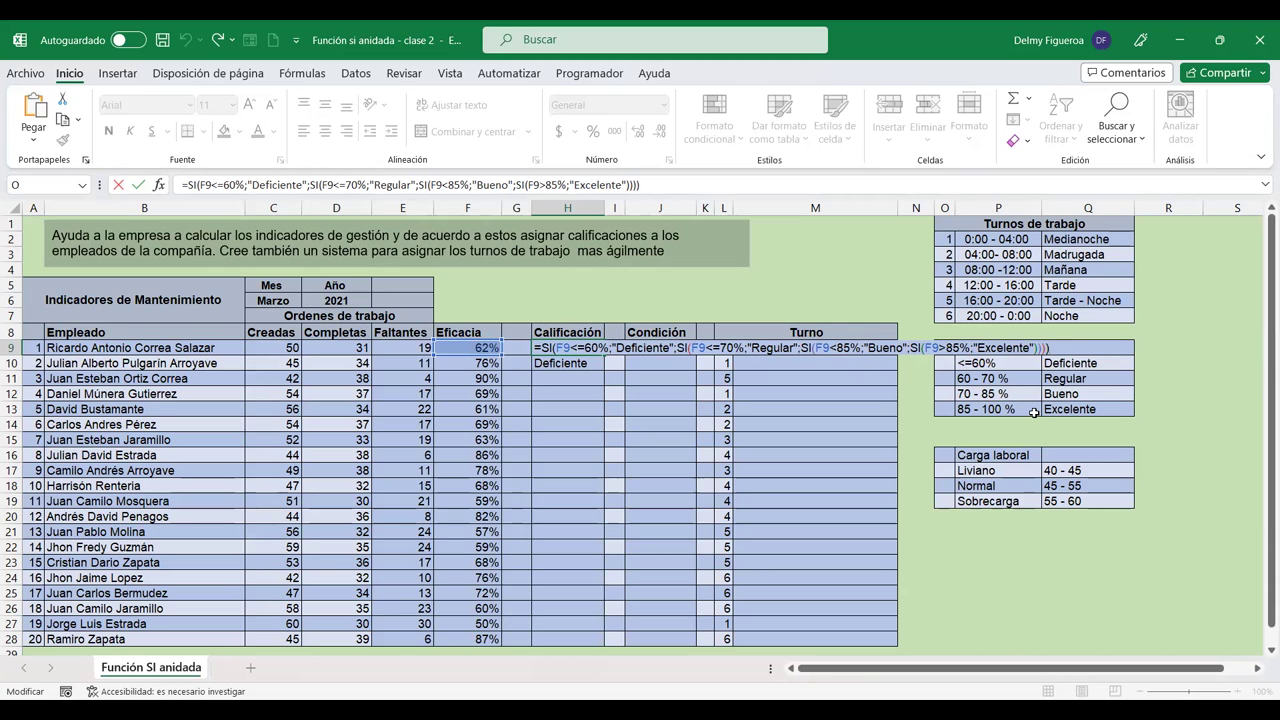
key("Return")
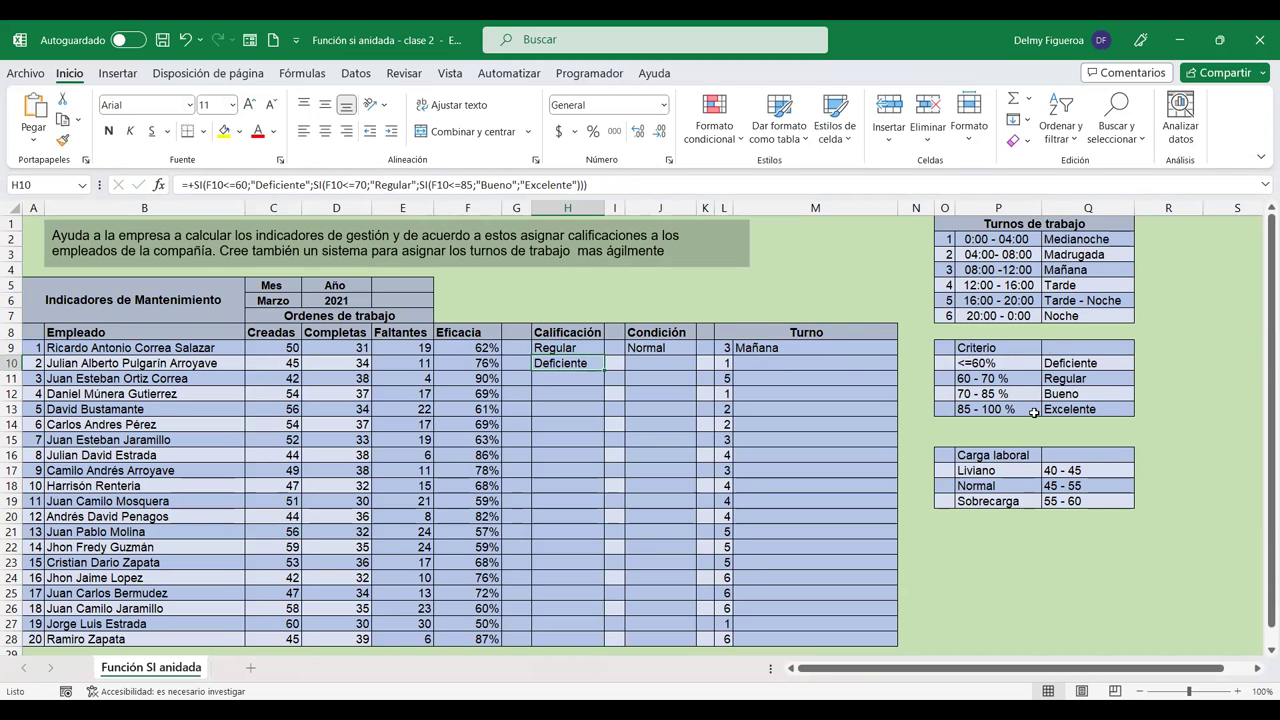
Step: Insert a new SI(F10>85; test just before "Excelente" in H10's formula
key("F2")
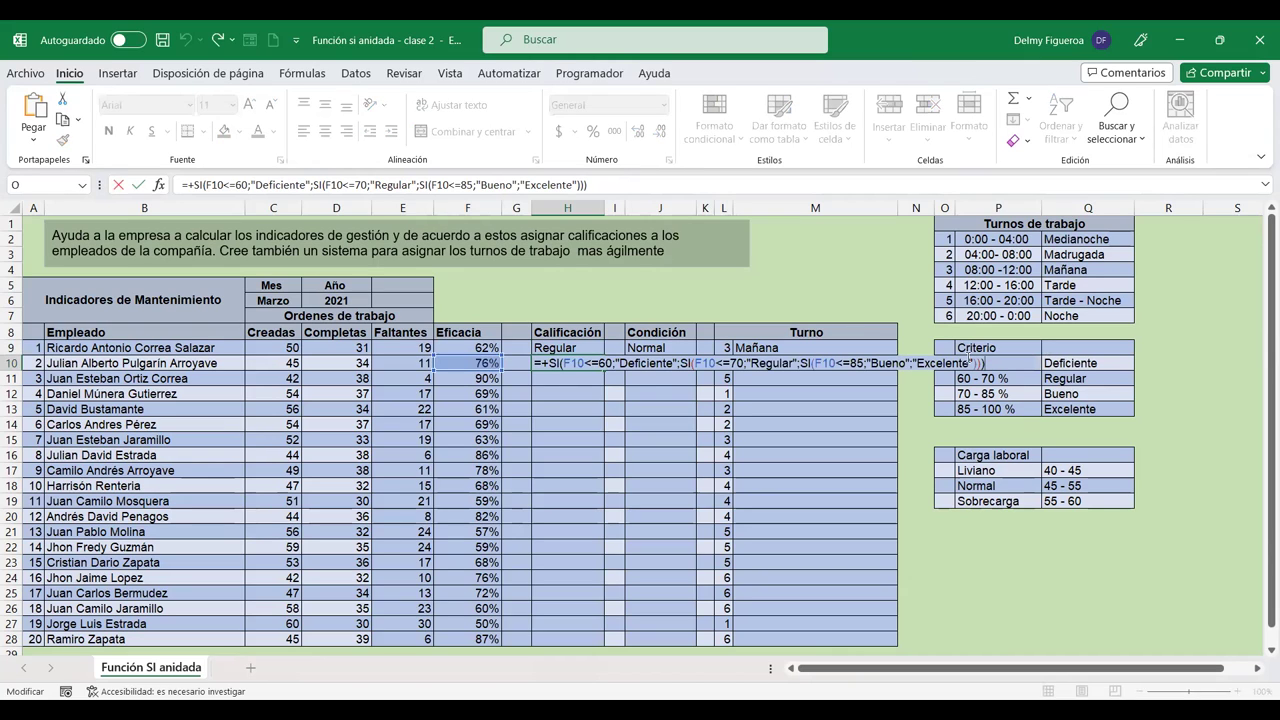
left_click(913, 363)
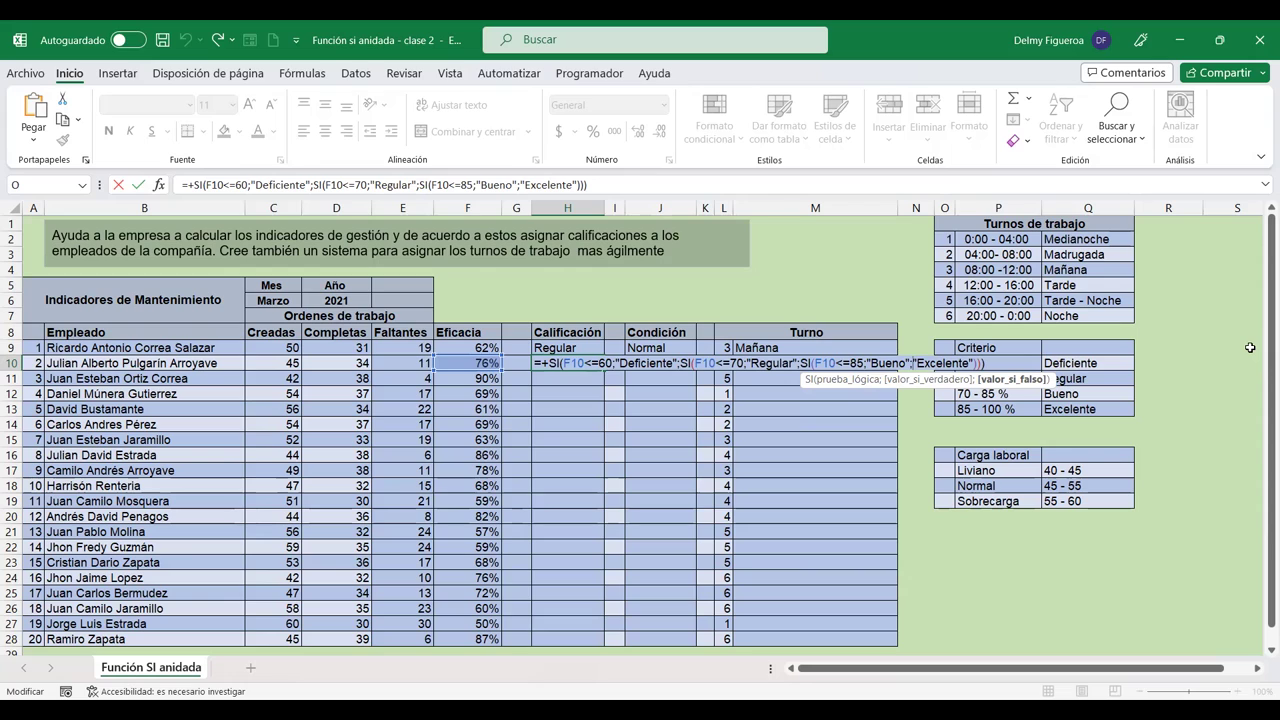
type("si")
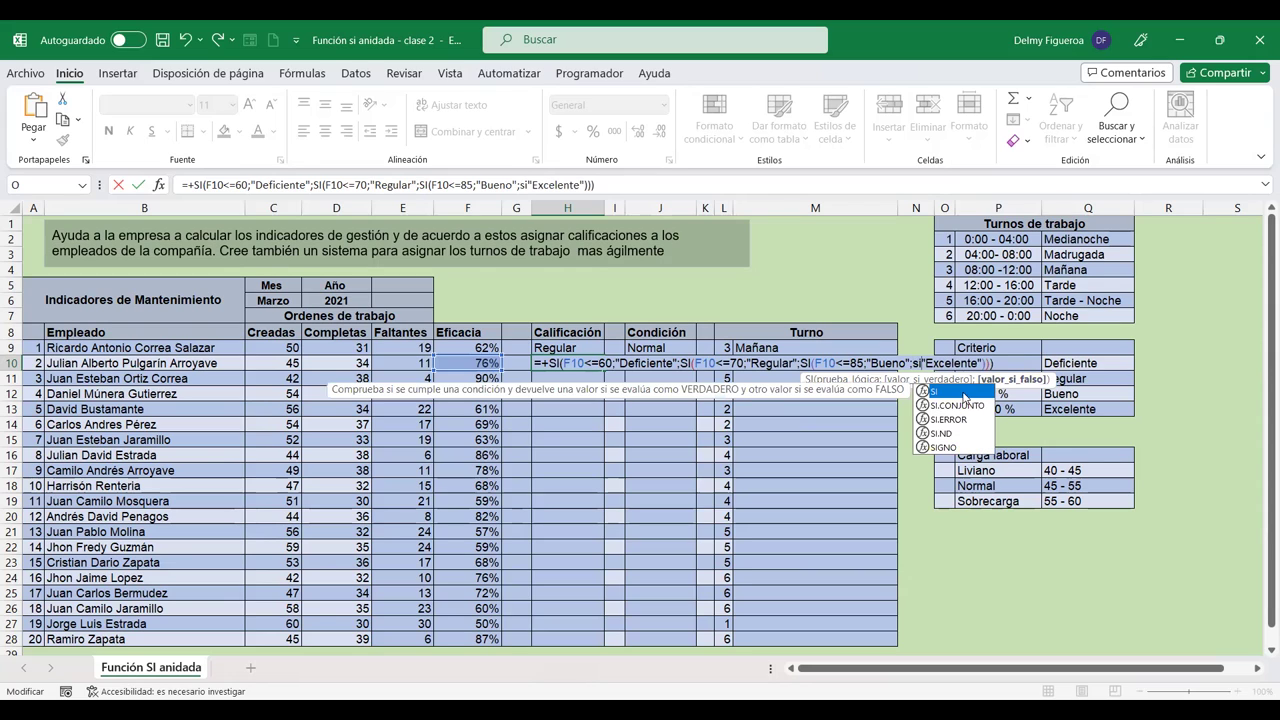
double_click(950, 391)
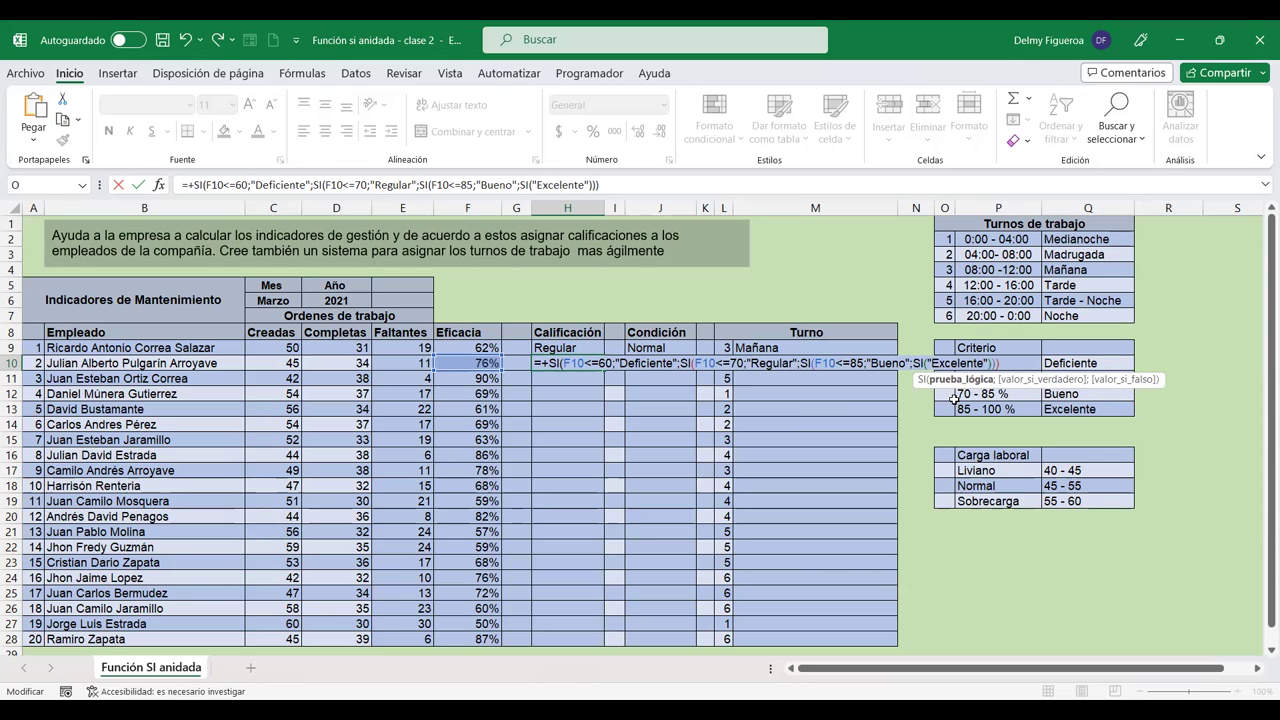
left_click(458, 364)
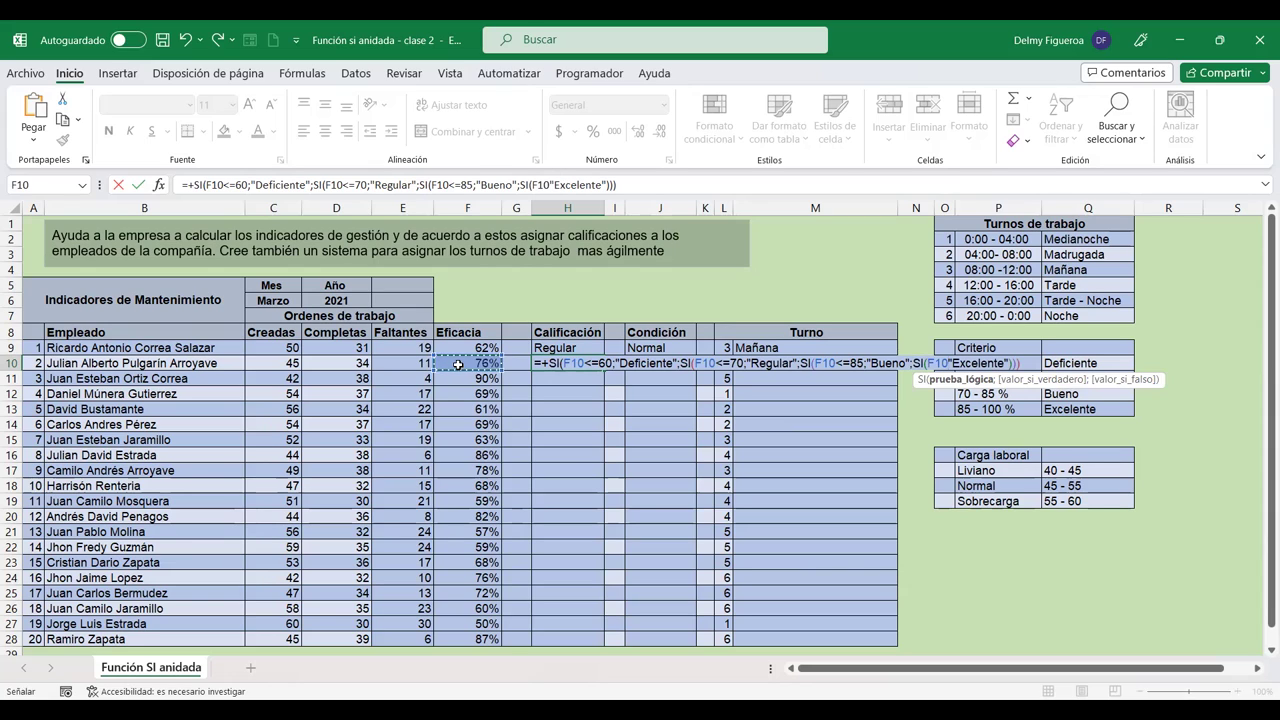
type("<")
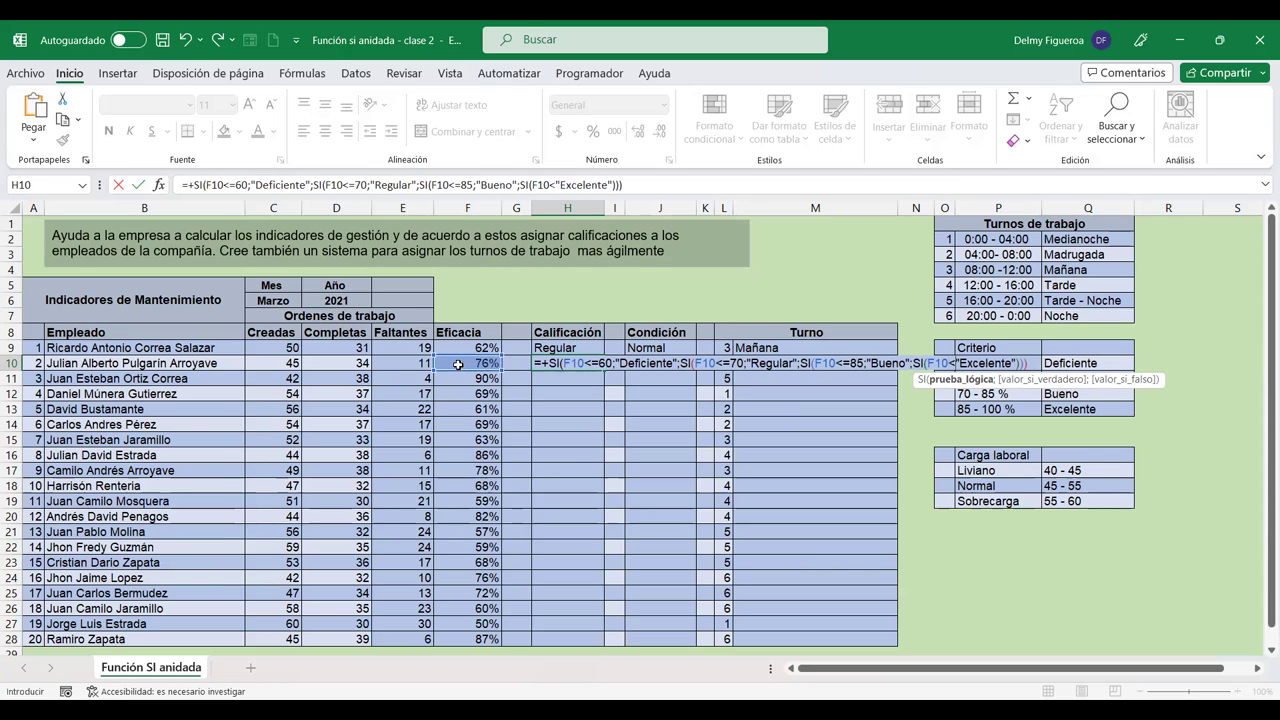
key("BackSpace")
type(">85")
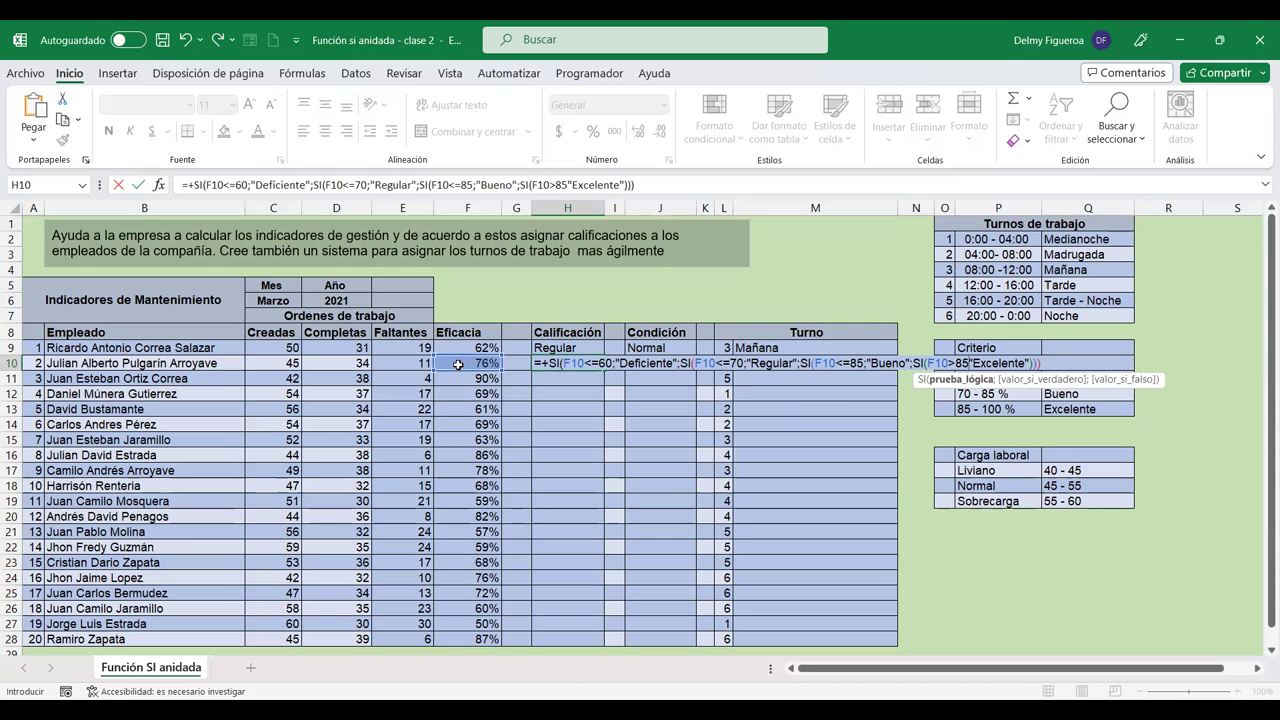
type(";")
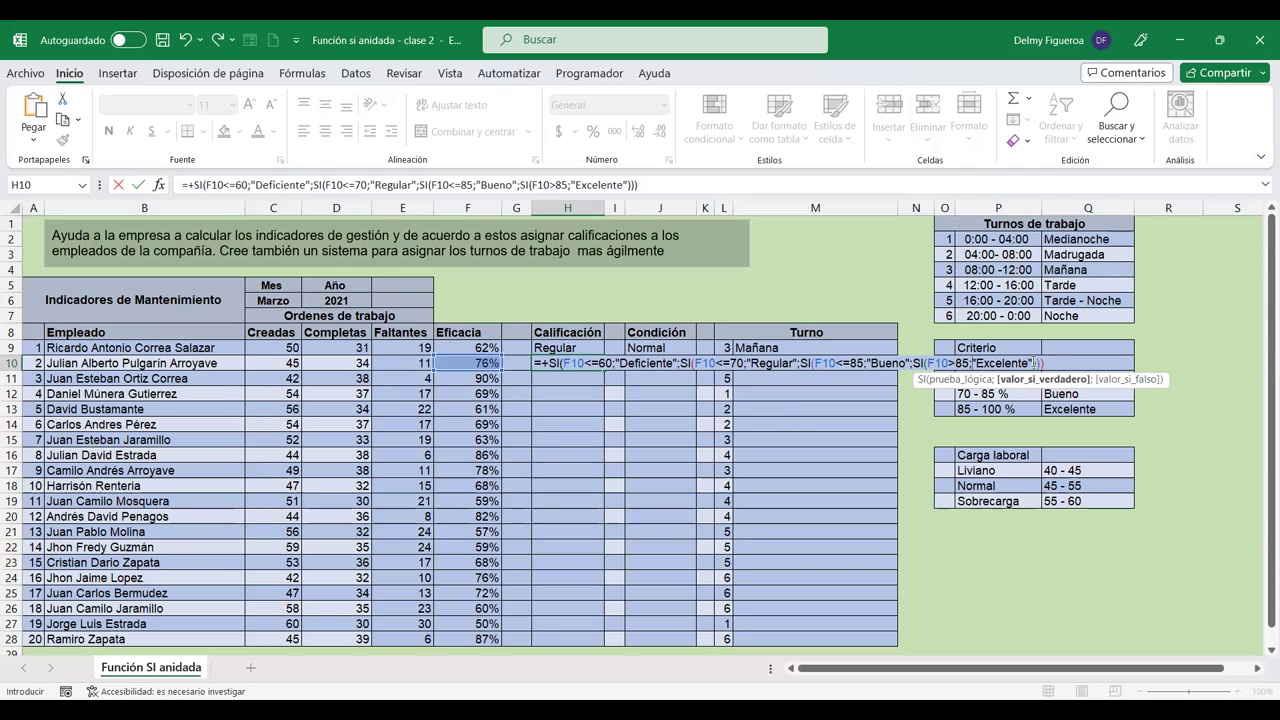
Step: Add the closing parenthesis at the end of H10's formula and commit it
left_click(1033, 363)
type(";")
key("BackSpace")
key("Right")
key("Right")
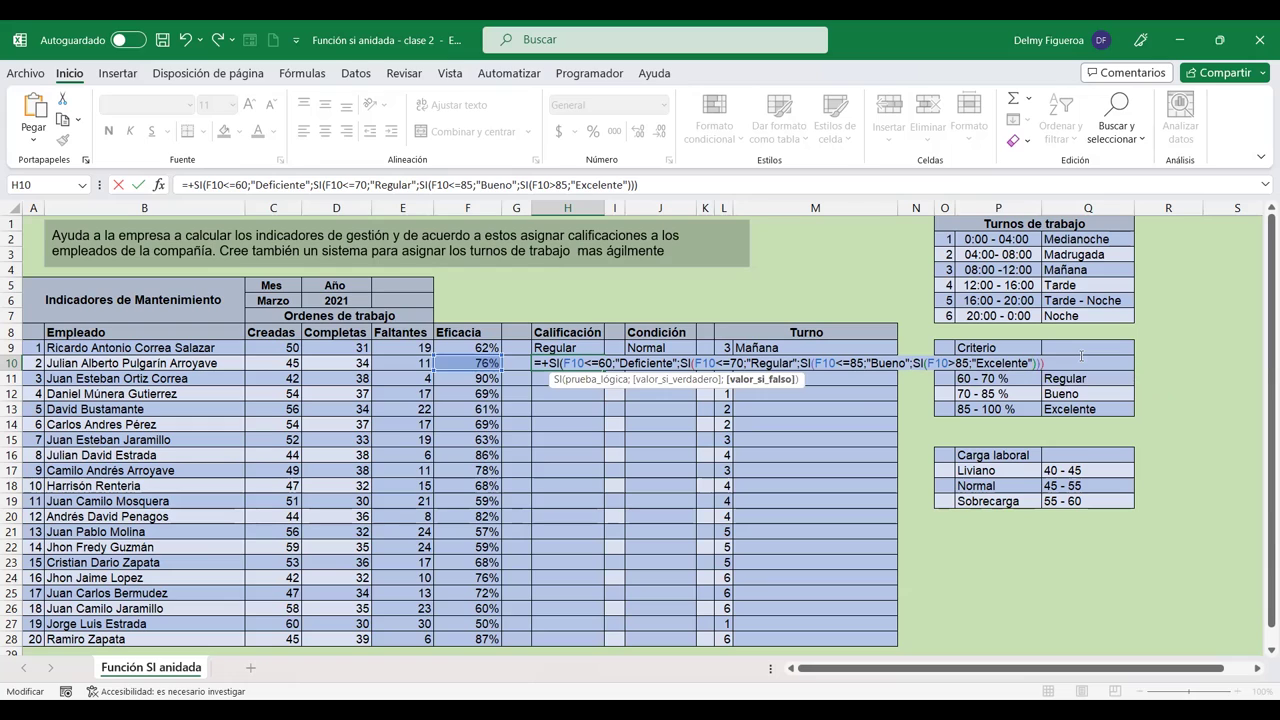
type(")")
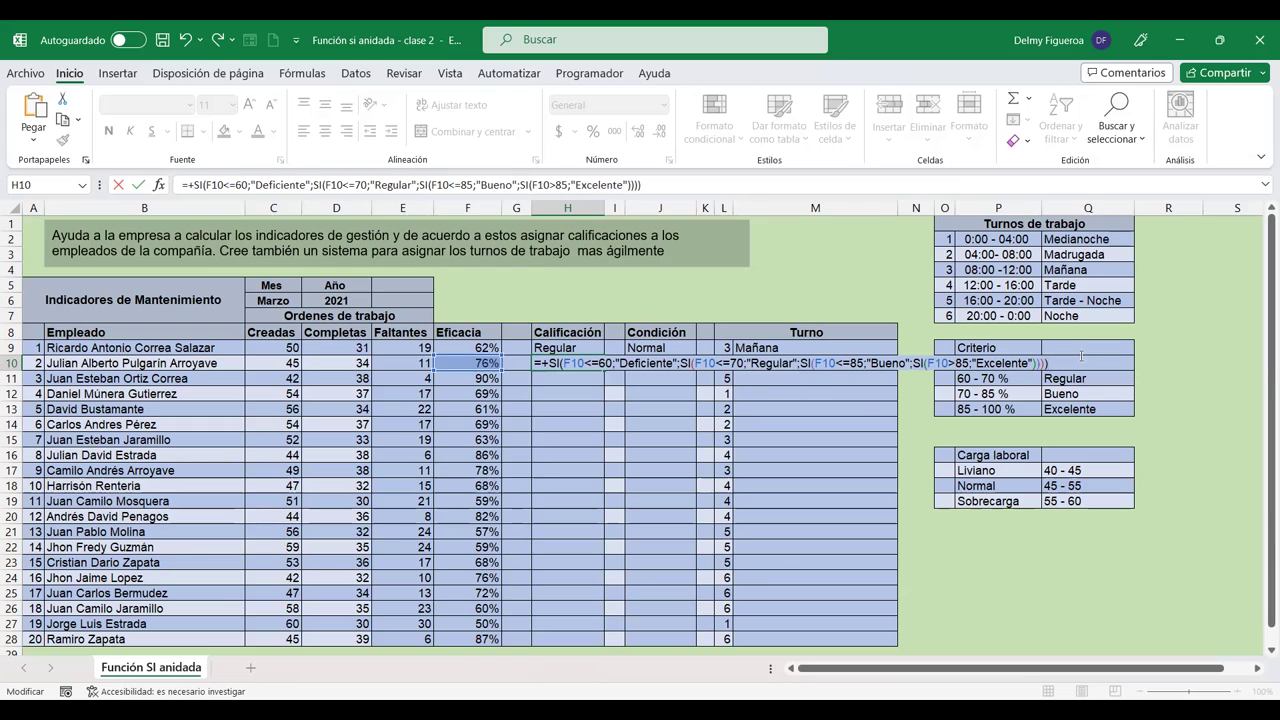
key("Return")
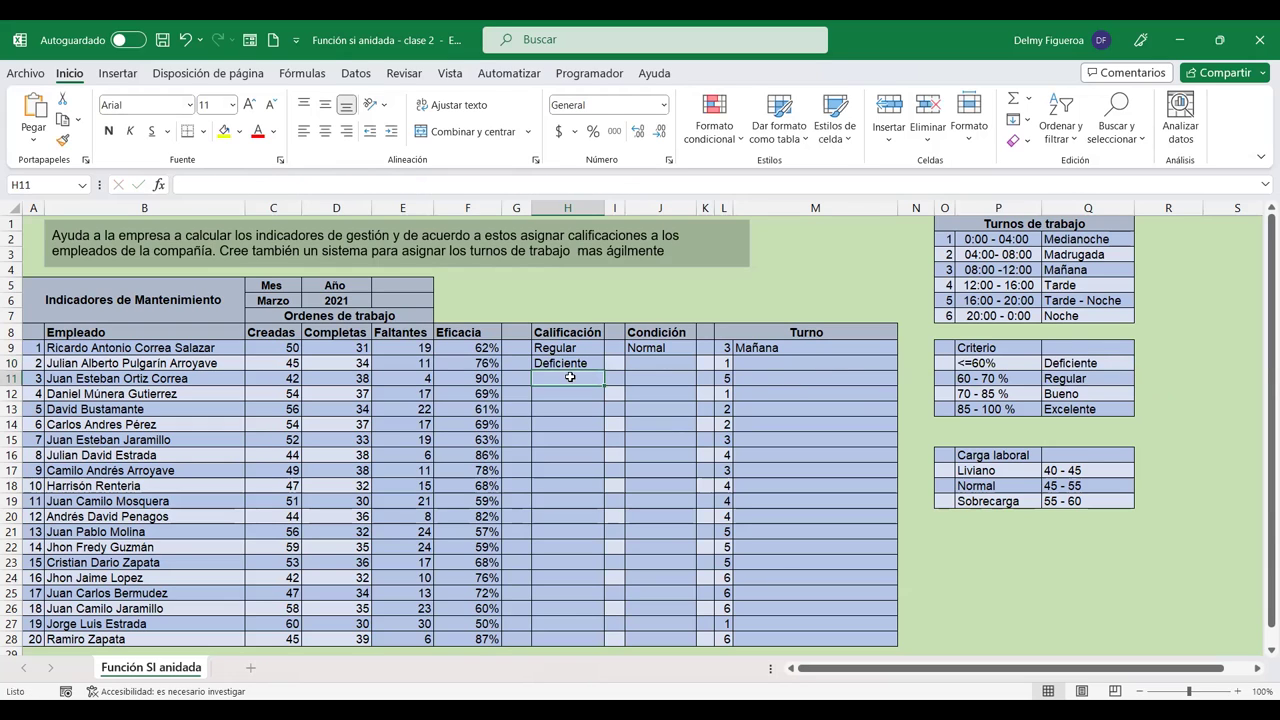
Step: Compare H10 with H9's formula, undoing a trial copy of H9 into H10
key("Up")
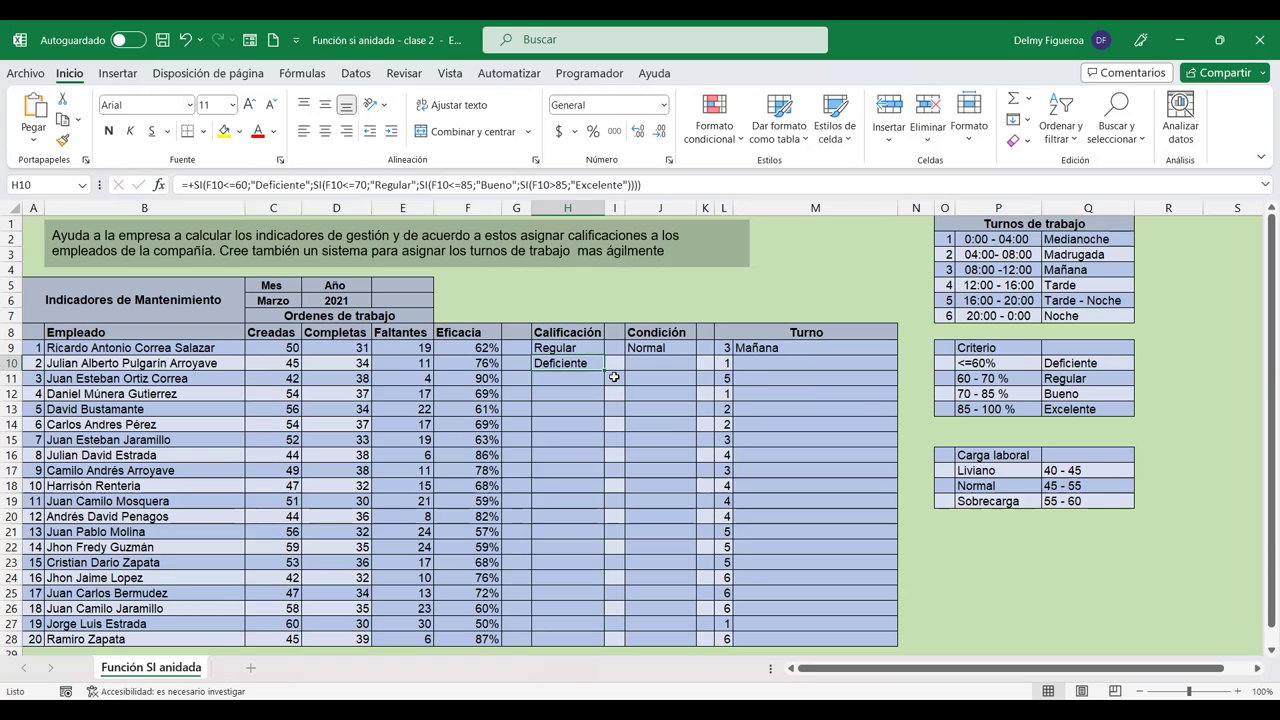
left_click(578, 344)
left_click_drag(604, 355, 604, 370)
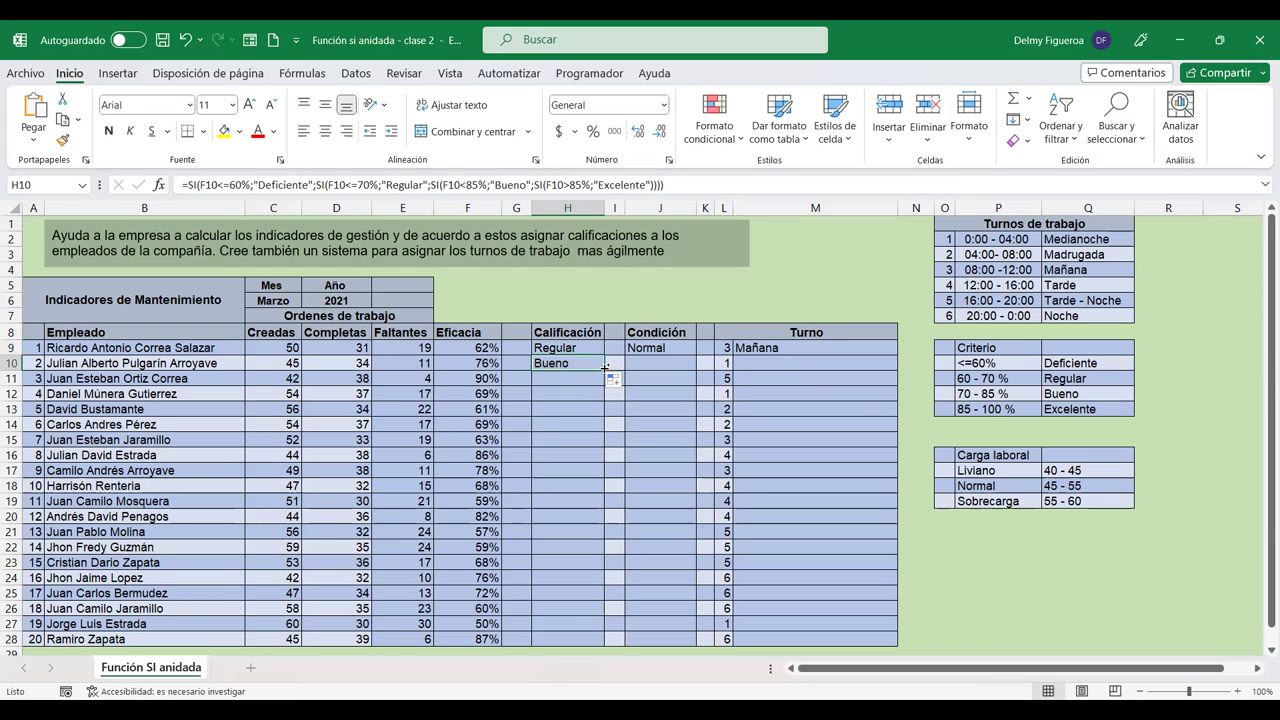
key("ctrl+z")
left_click(575, 364)
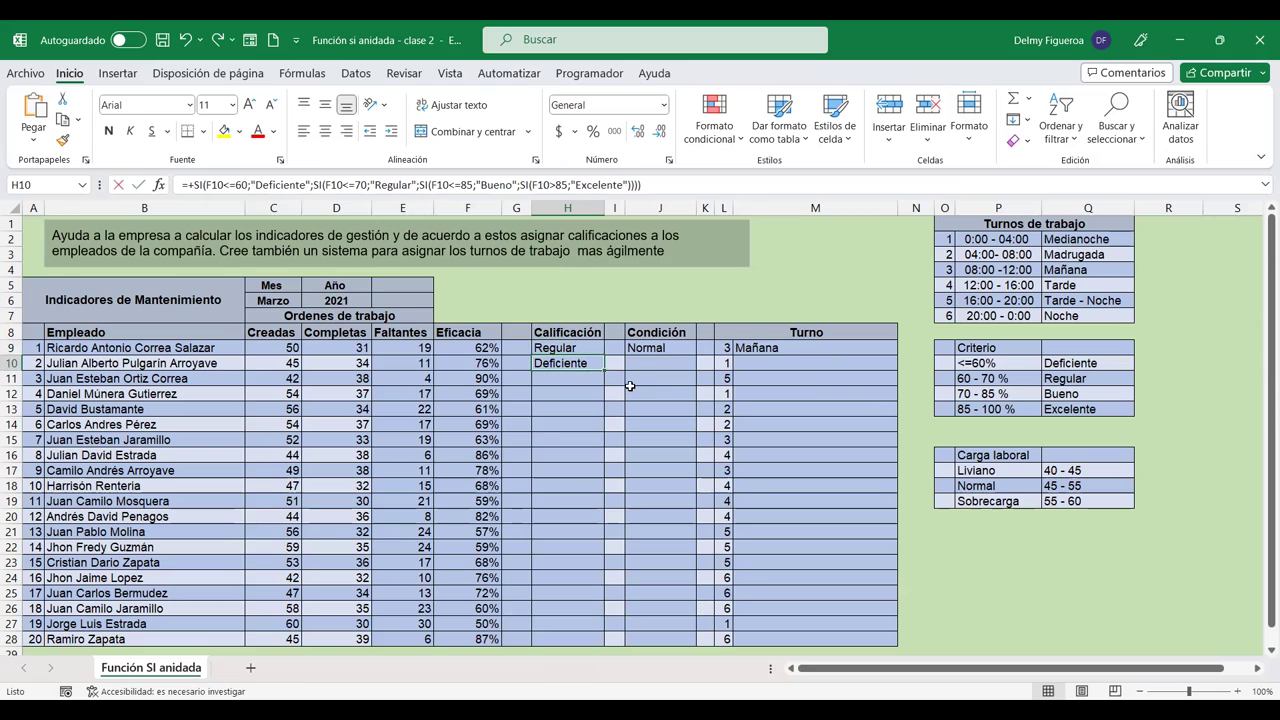
key("F2")
key("Return")
left_click(584, 346)
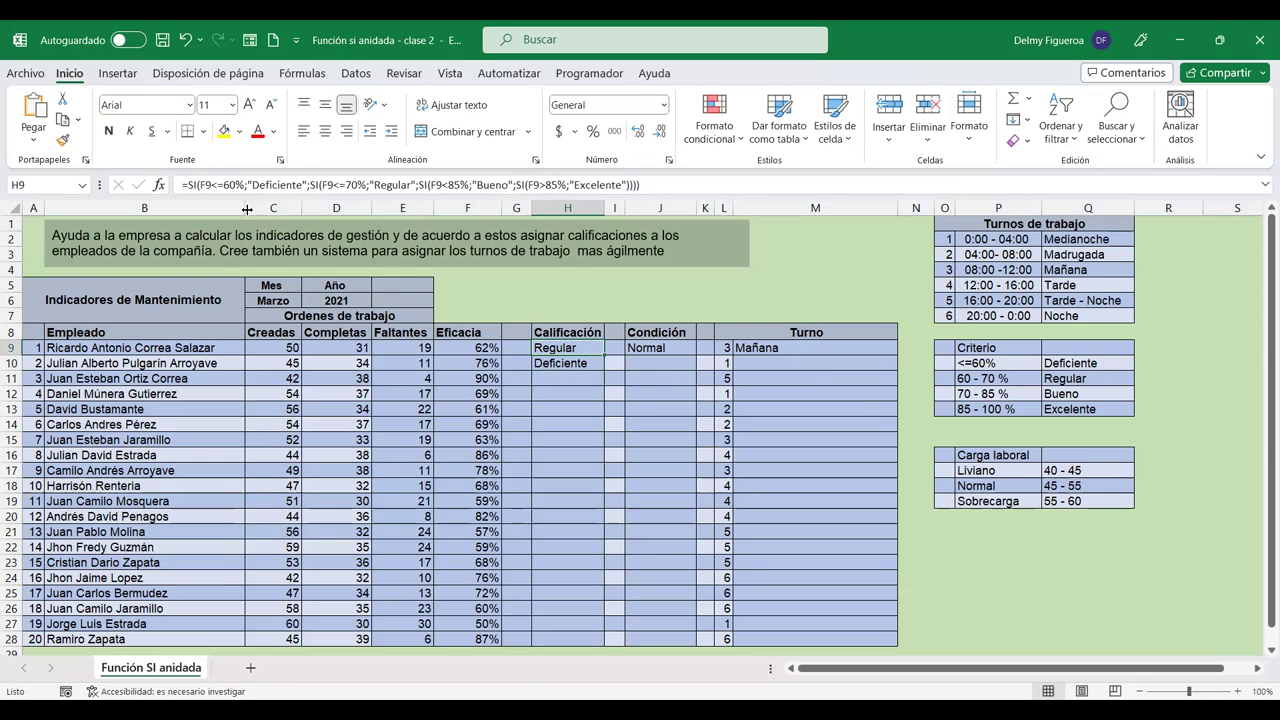
left_click(540, 366)
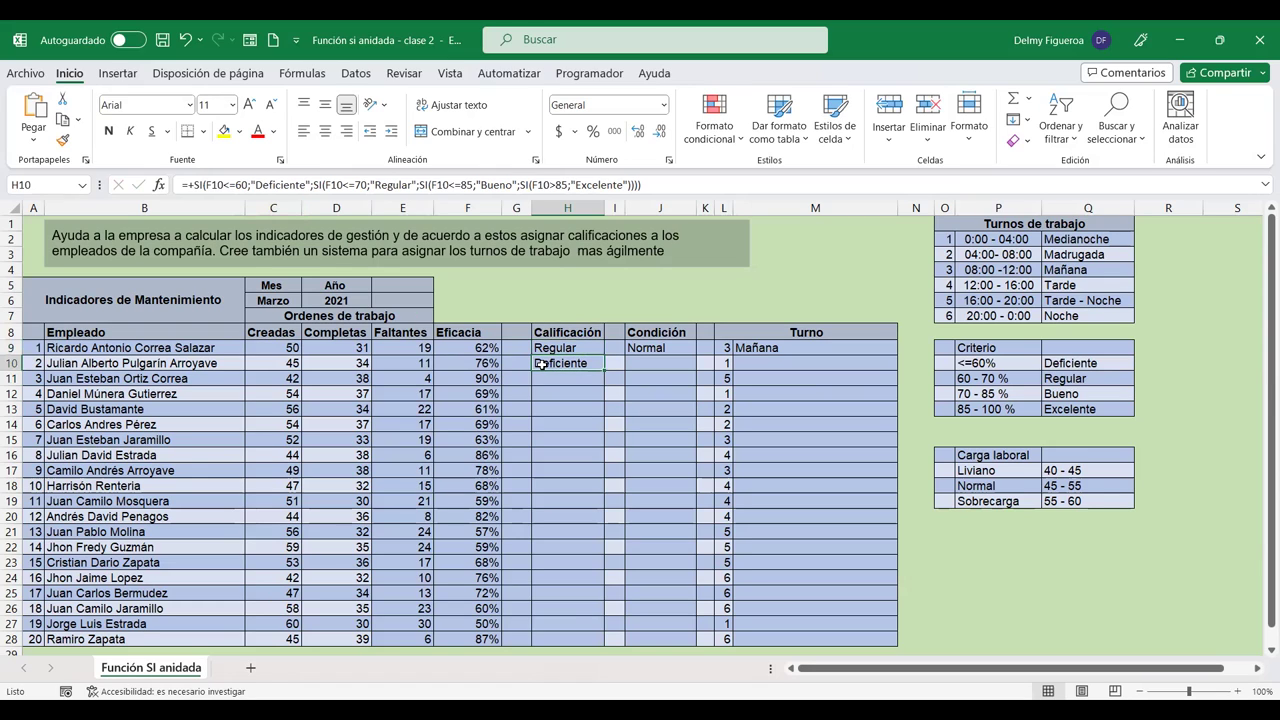
Step: Add % to the 60, 70, 85 and 85 thresholds in H10's formula
left_click(249, 185)
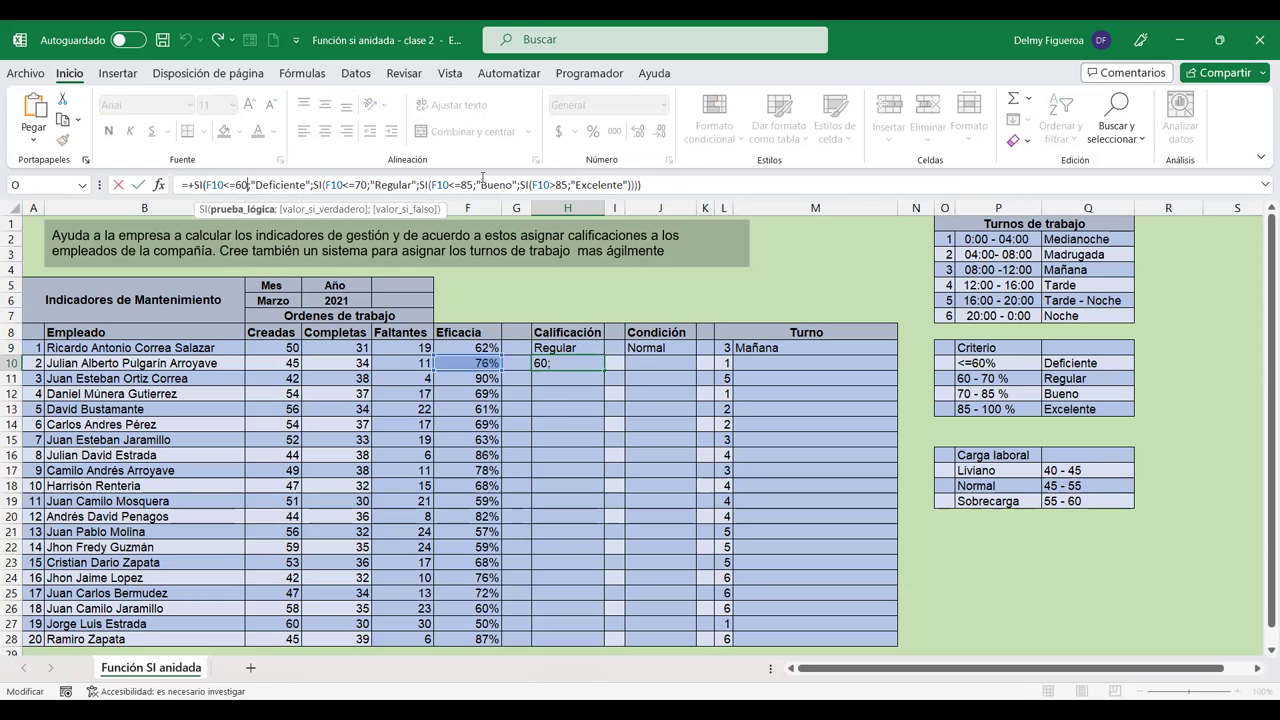
type("%")
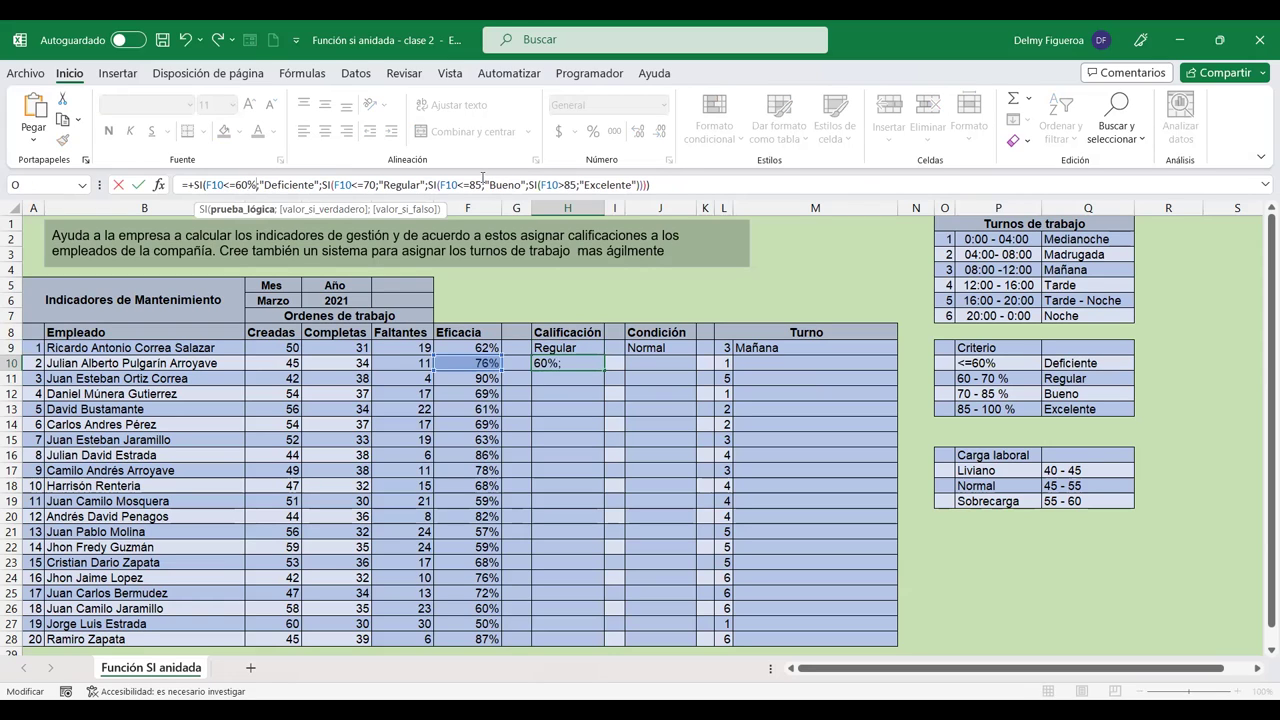
left_click(376, 185)
type("%")
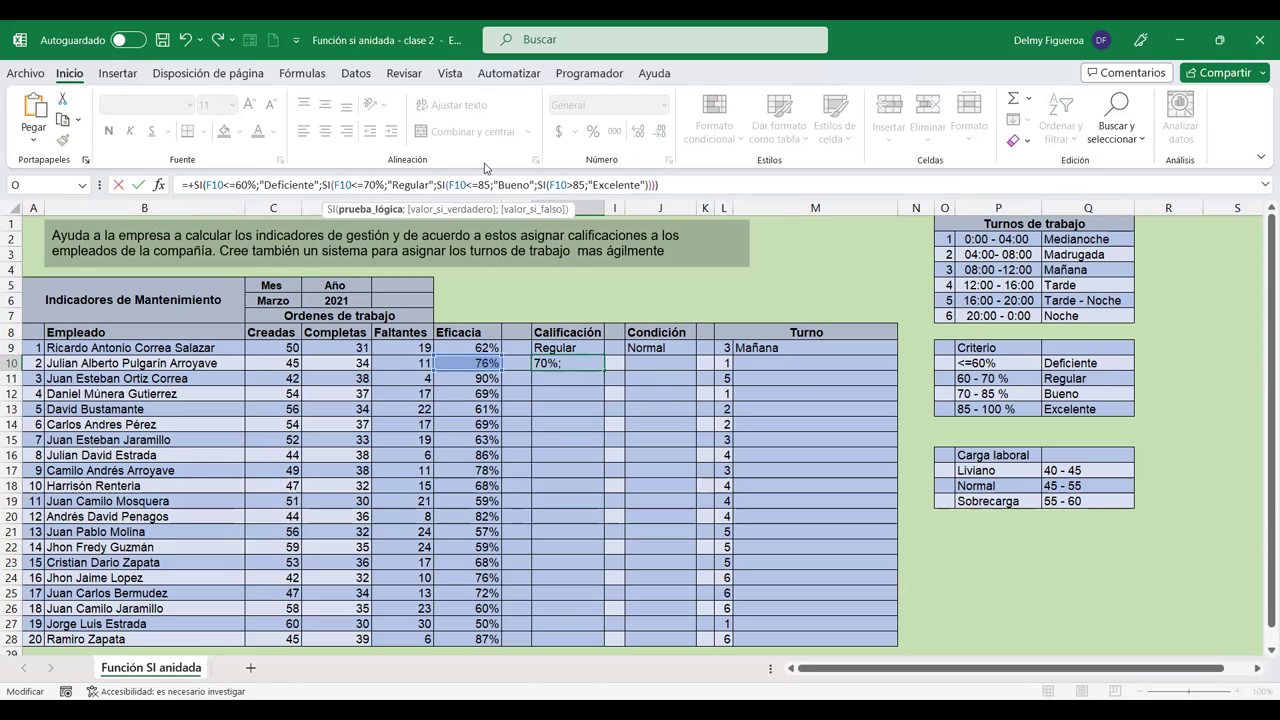
left_click(489, 185)
type("%")
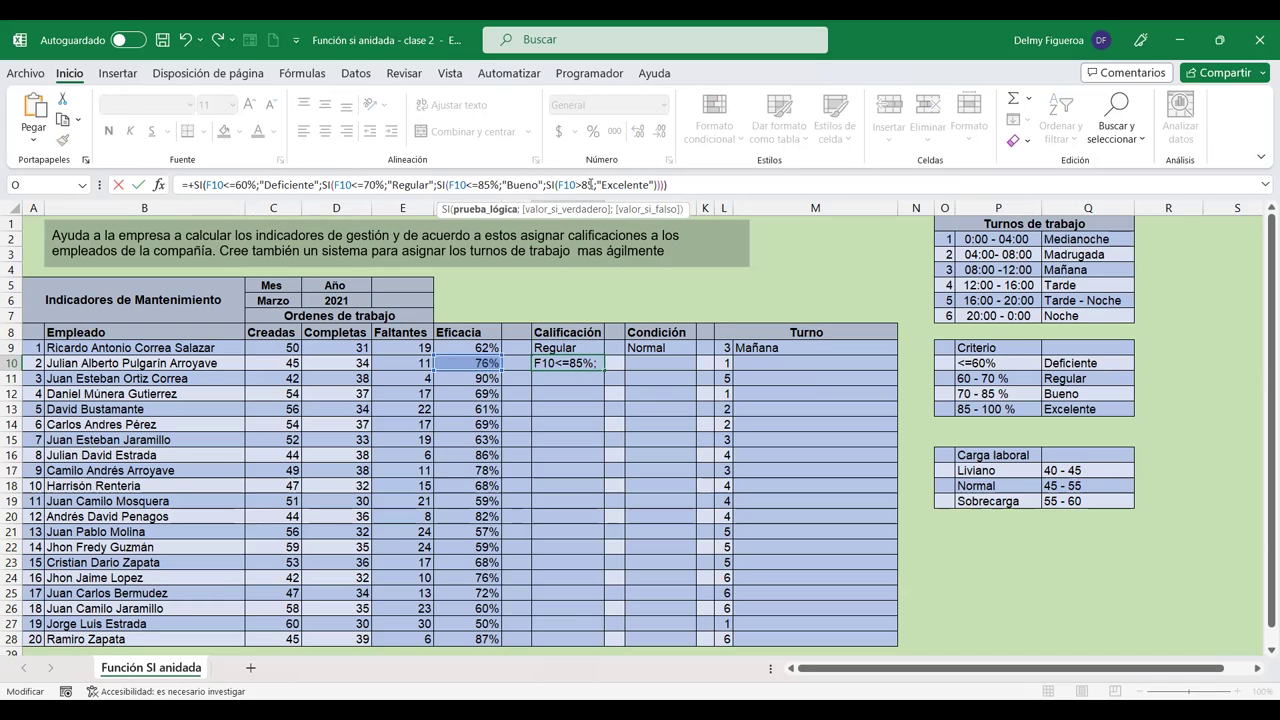
left_click(590, 185)
type("%")
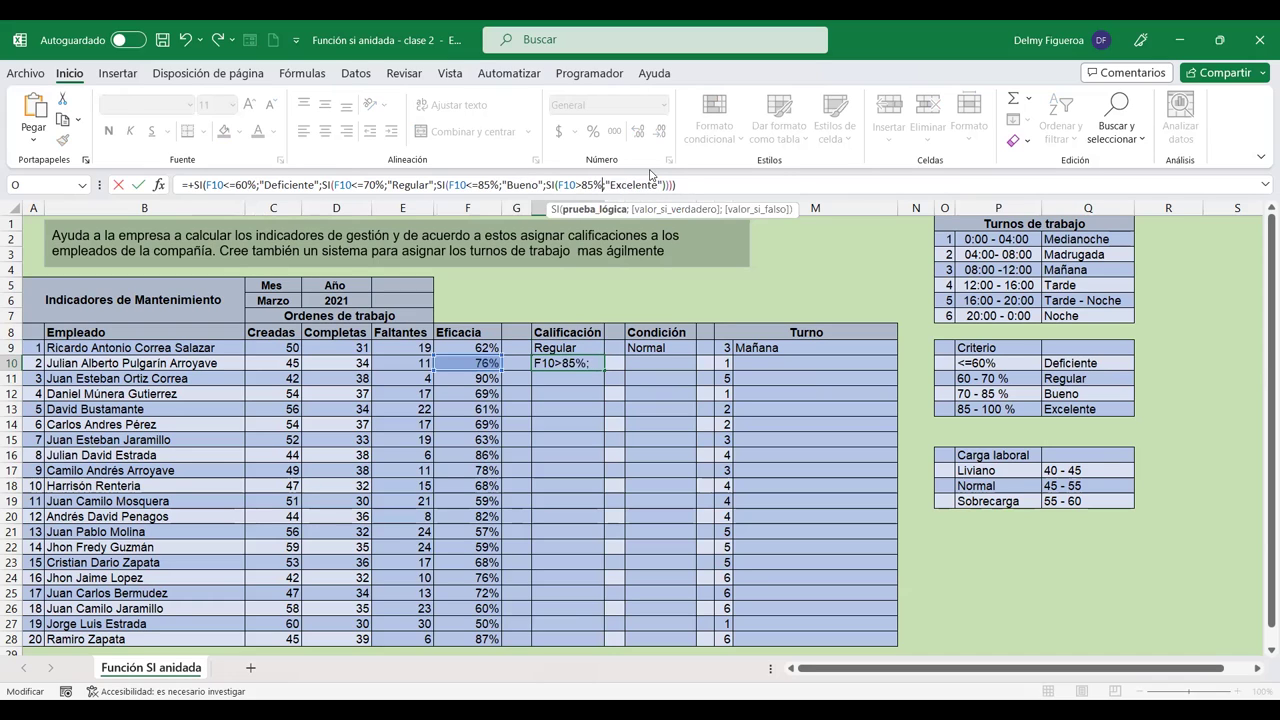
key("Return")
left_click(583, 366)
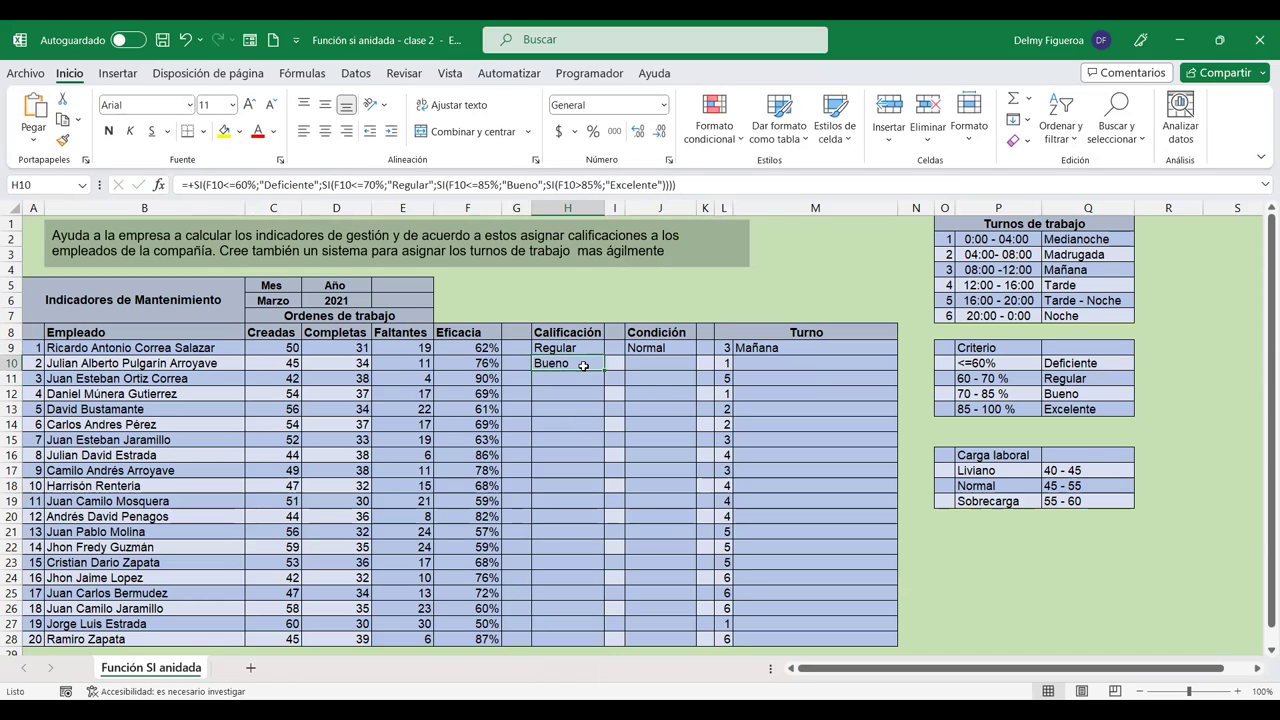
Step: Remove the final SI(F10>85%; test from H10 and accept Excel's suggested correction
double_click(583, 366)
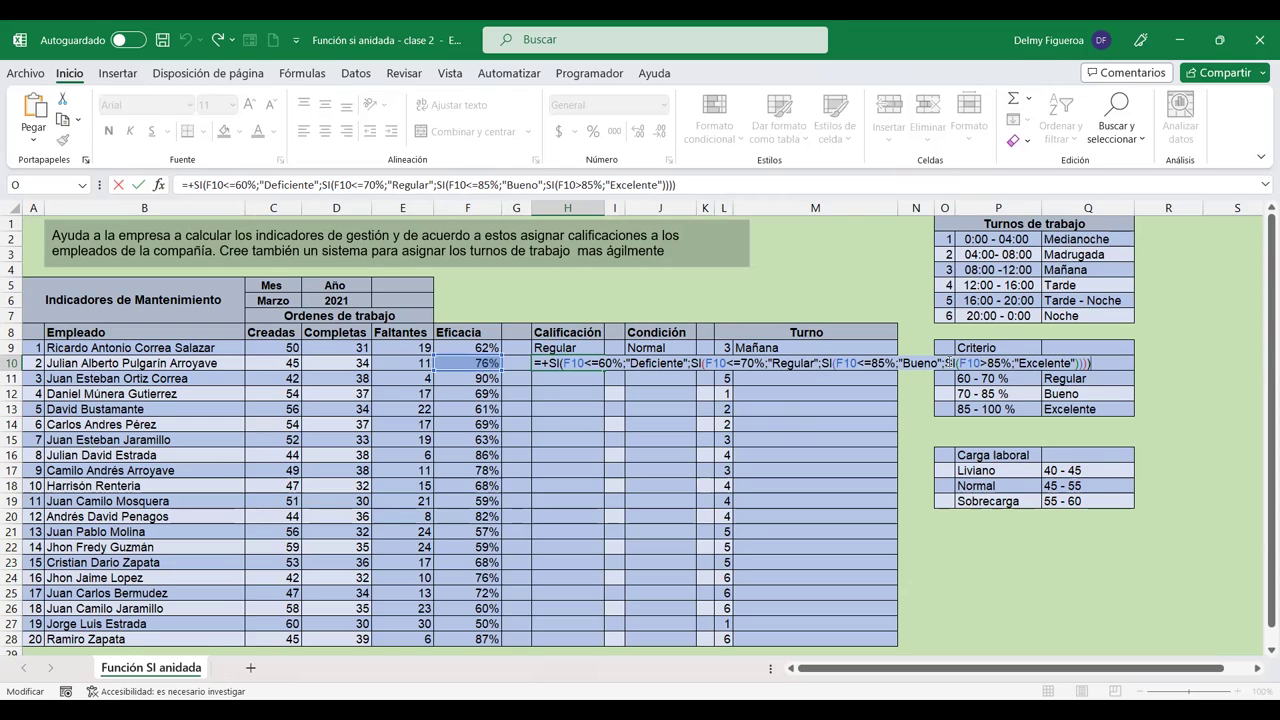
left_click(947, 363)
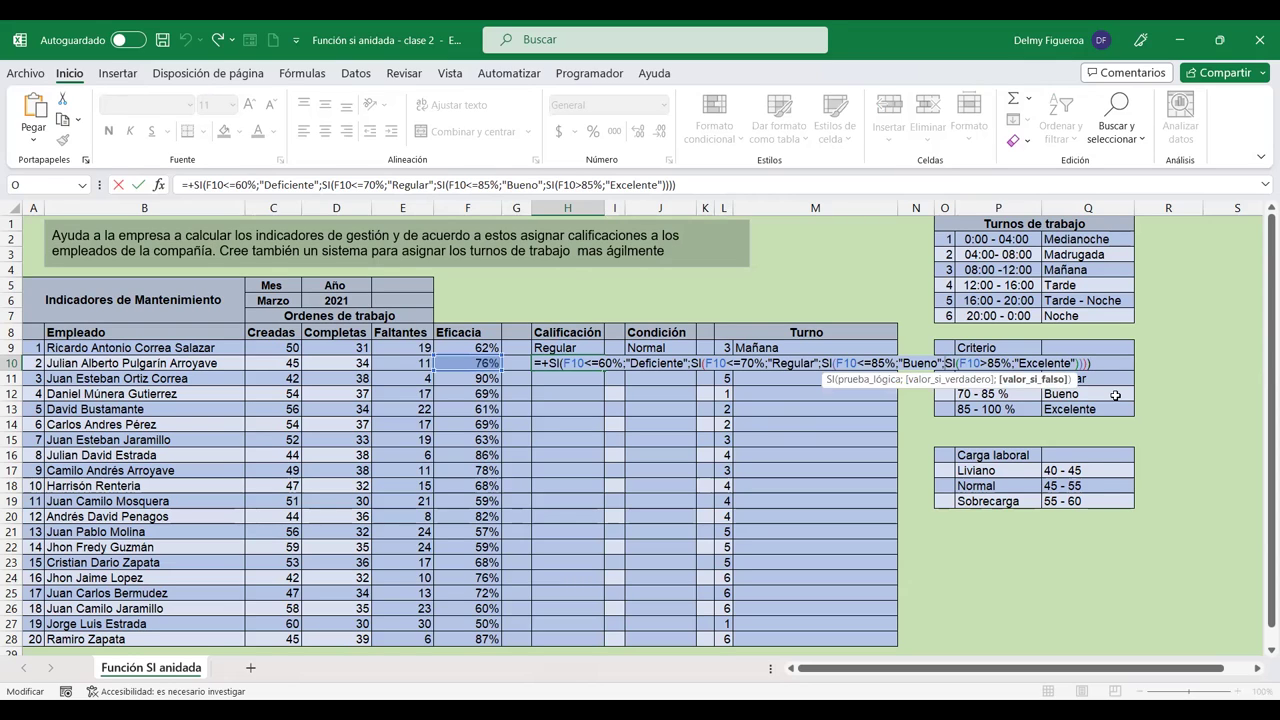
key("Delete")
key("Delete")
key("Delete")
key("Delete")
key("Delete")
key("Delete")
key("Delete")
key("Delete")
key("Delete")
key("Delete")
key("Delete")
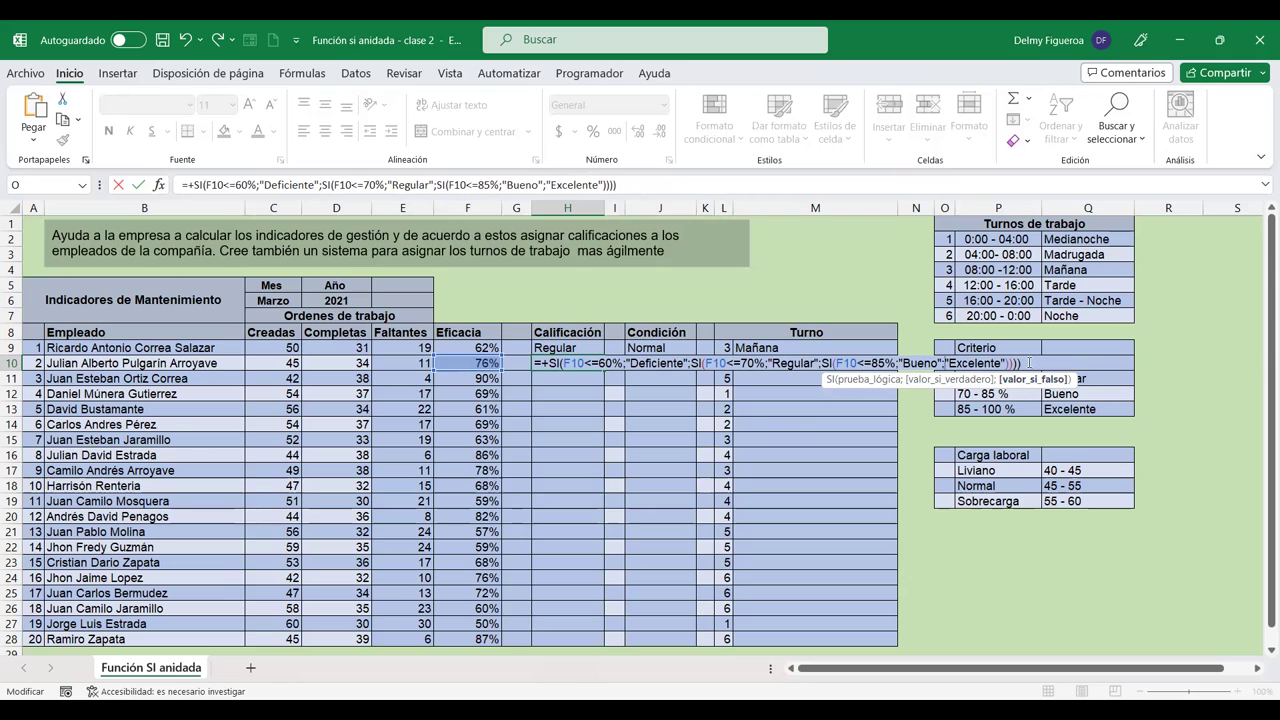
left_click(1076, 363)
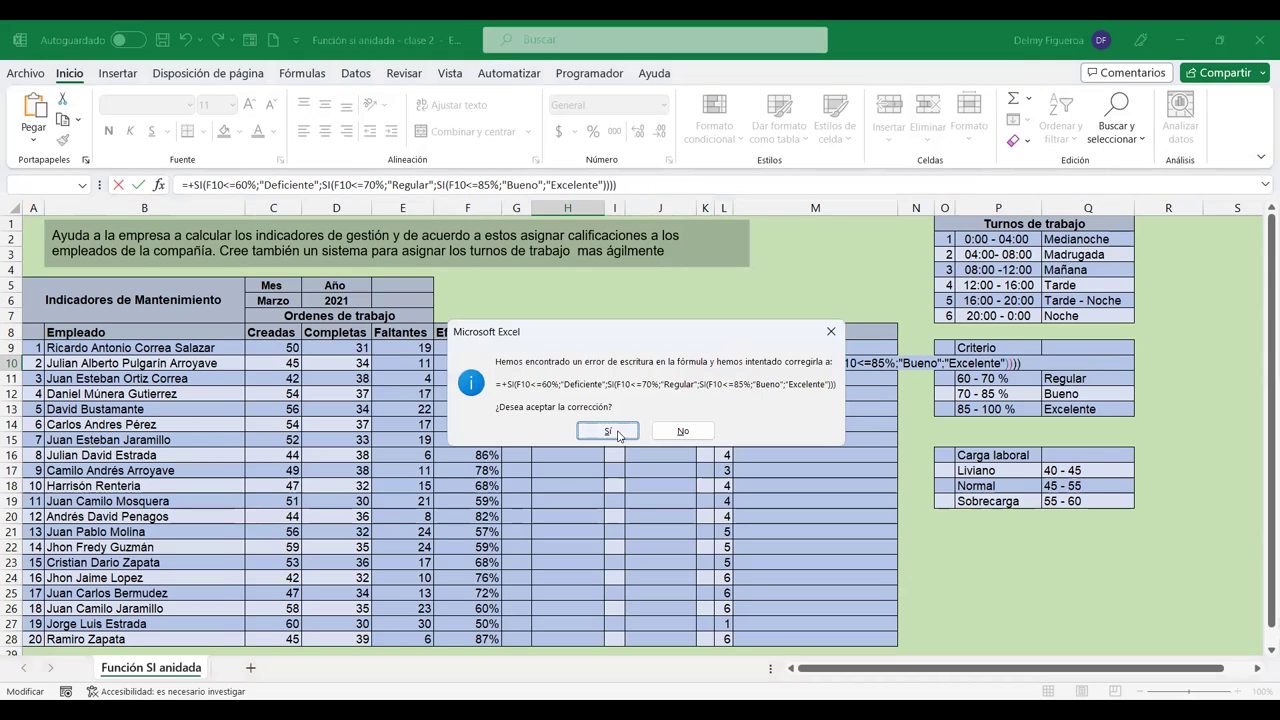
left_click(608, 432)
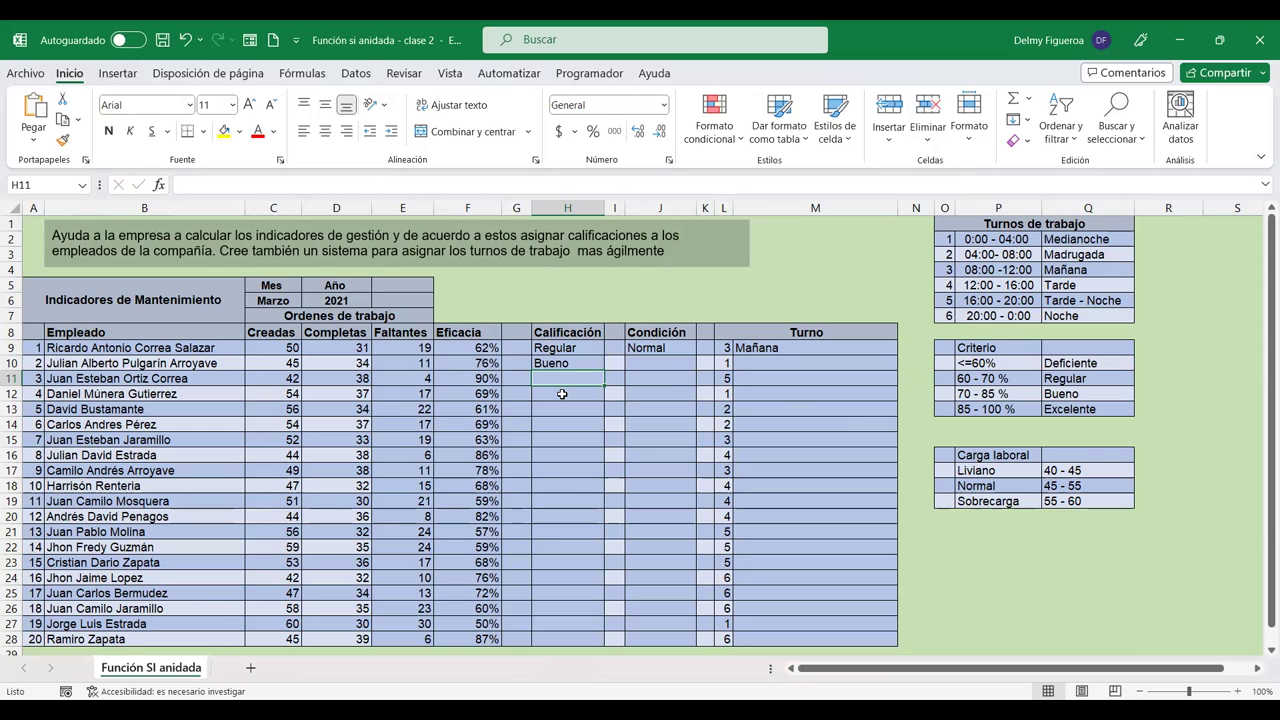
left_click(566, 363)
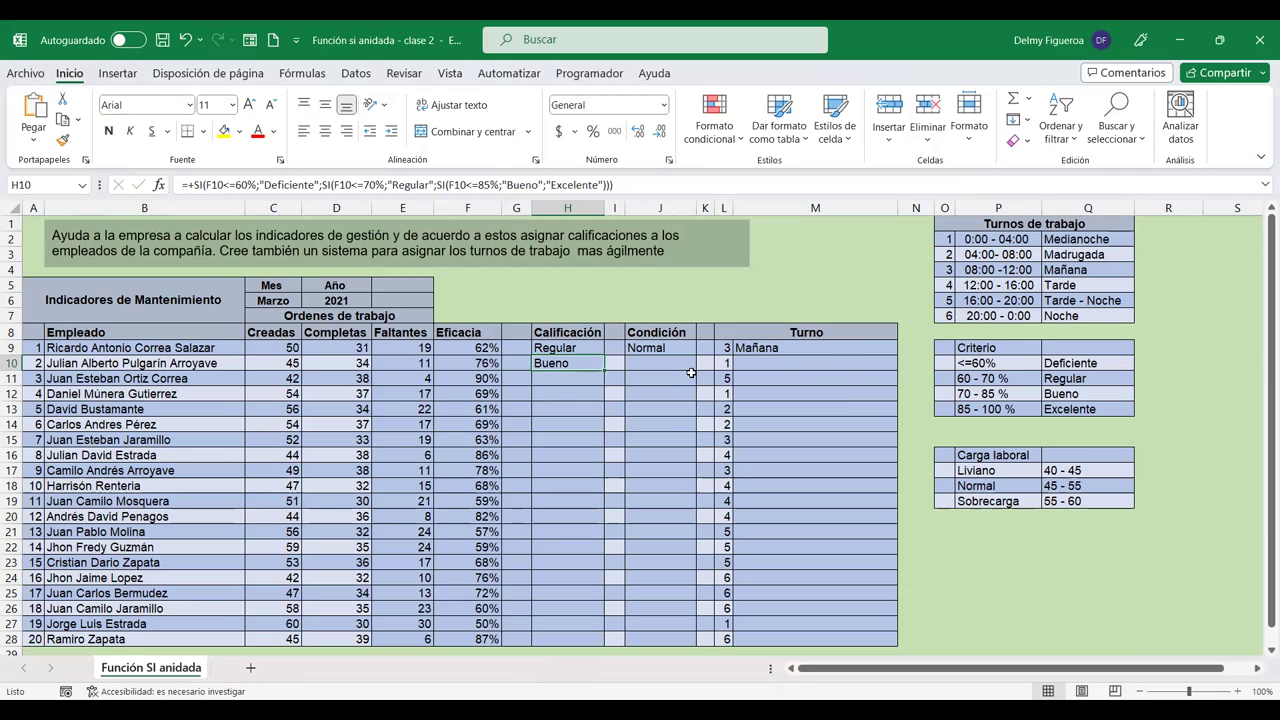
key("F2")
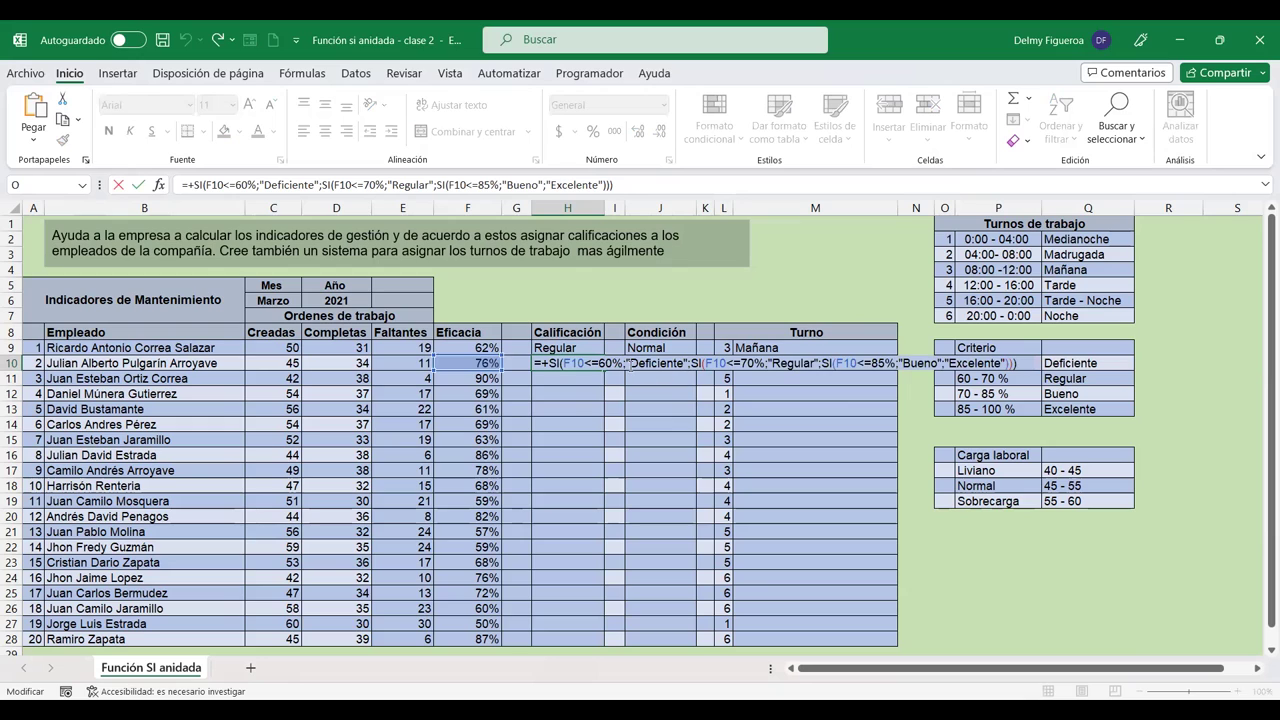
left_click(618, 362)
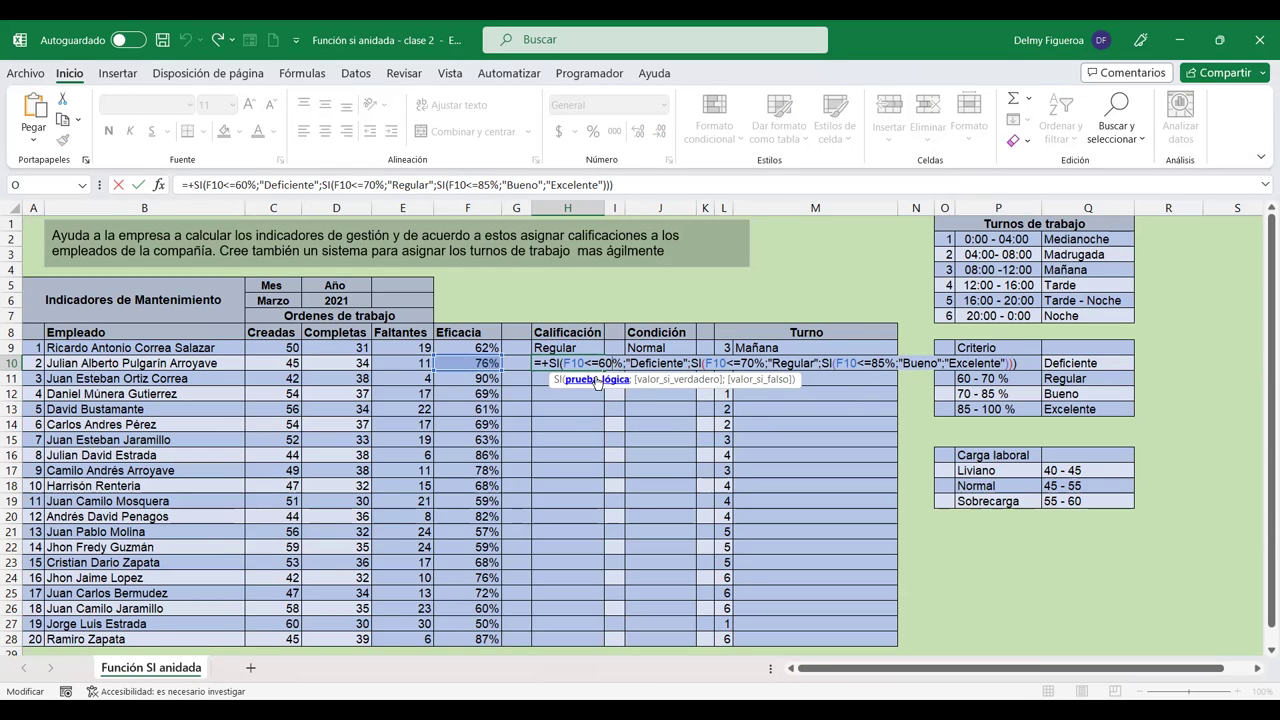
key("Return")
left_click(580, 347)
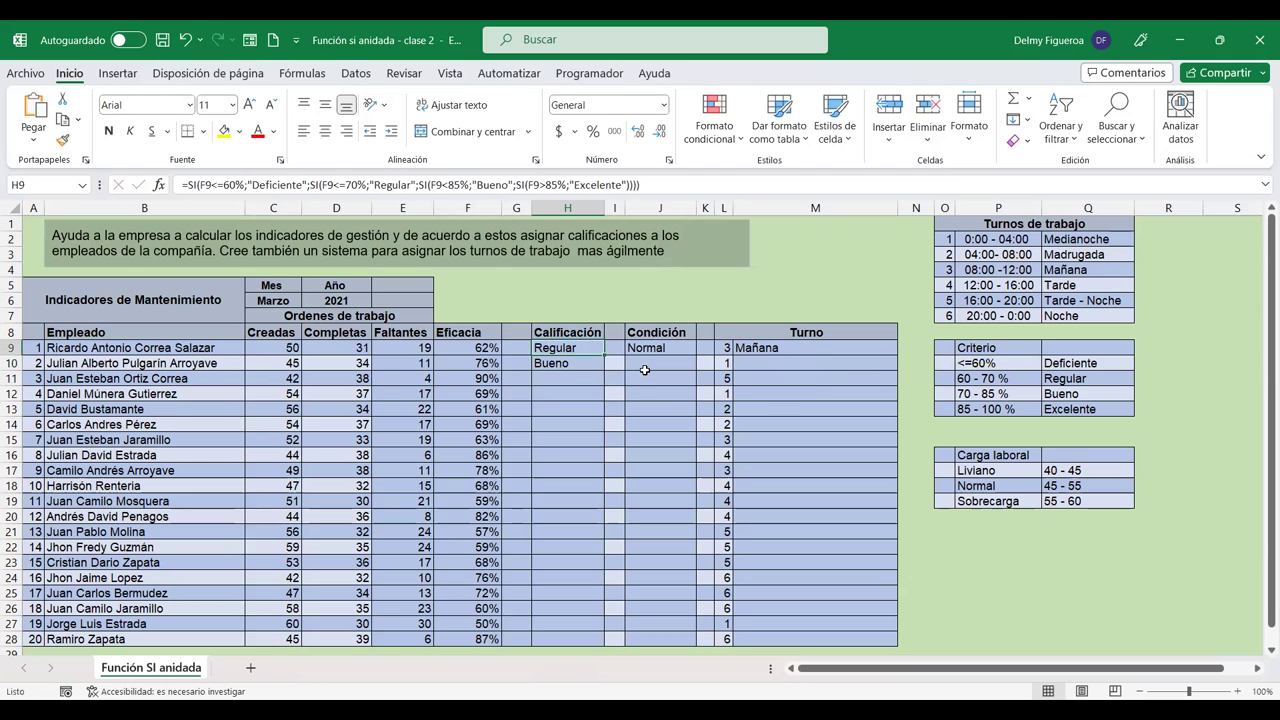
key("F2")
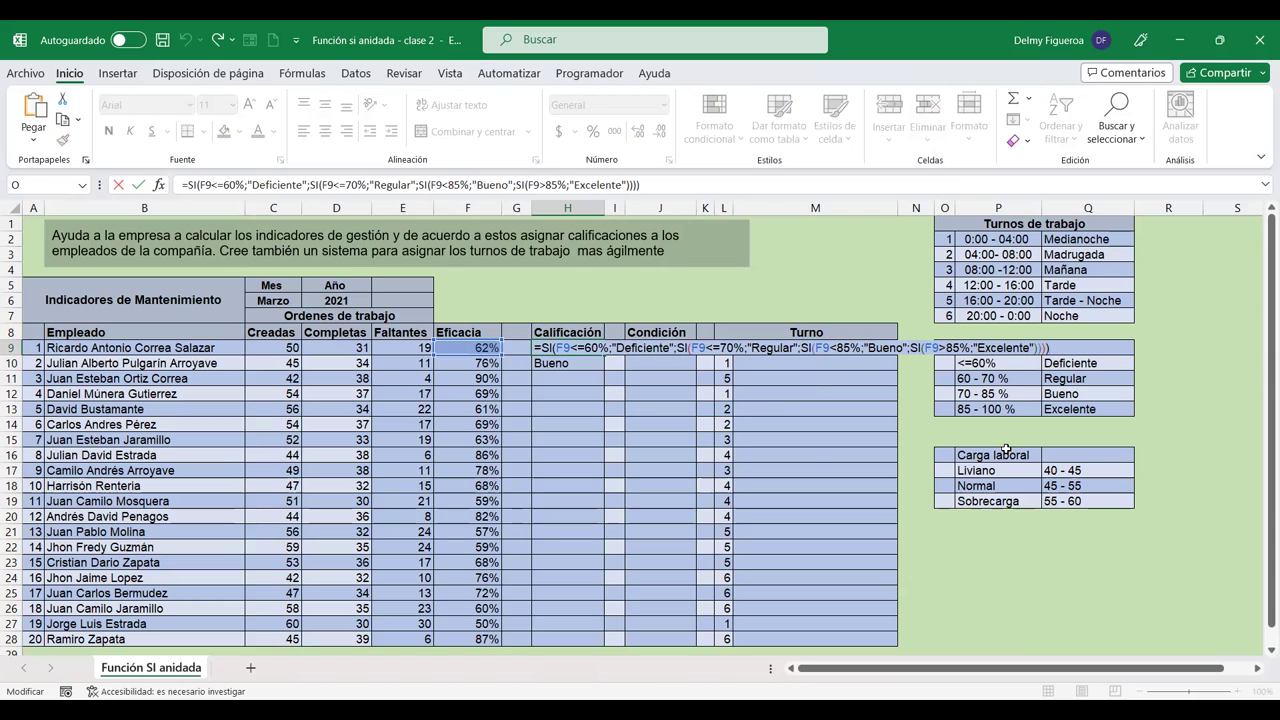
key("Return")
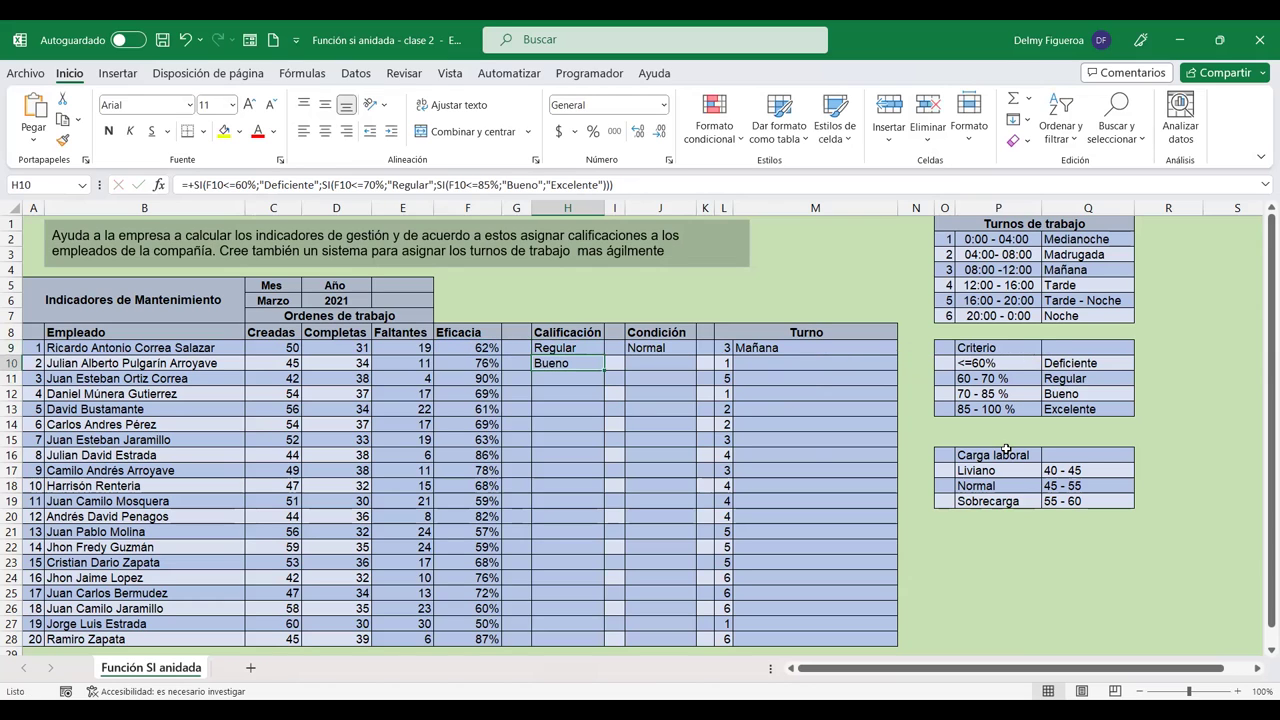
key("F2")
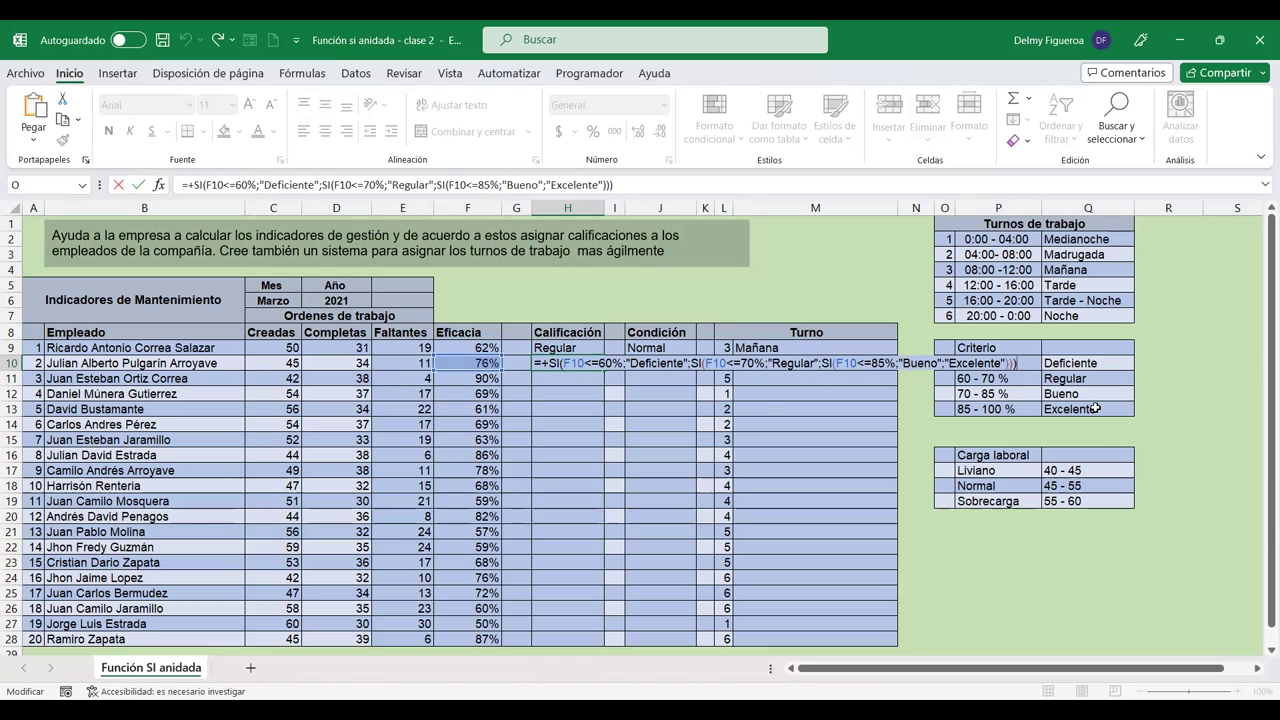
left_click(980, 363)
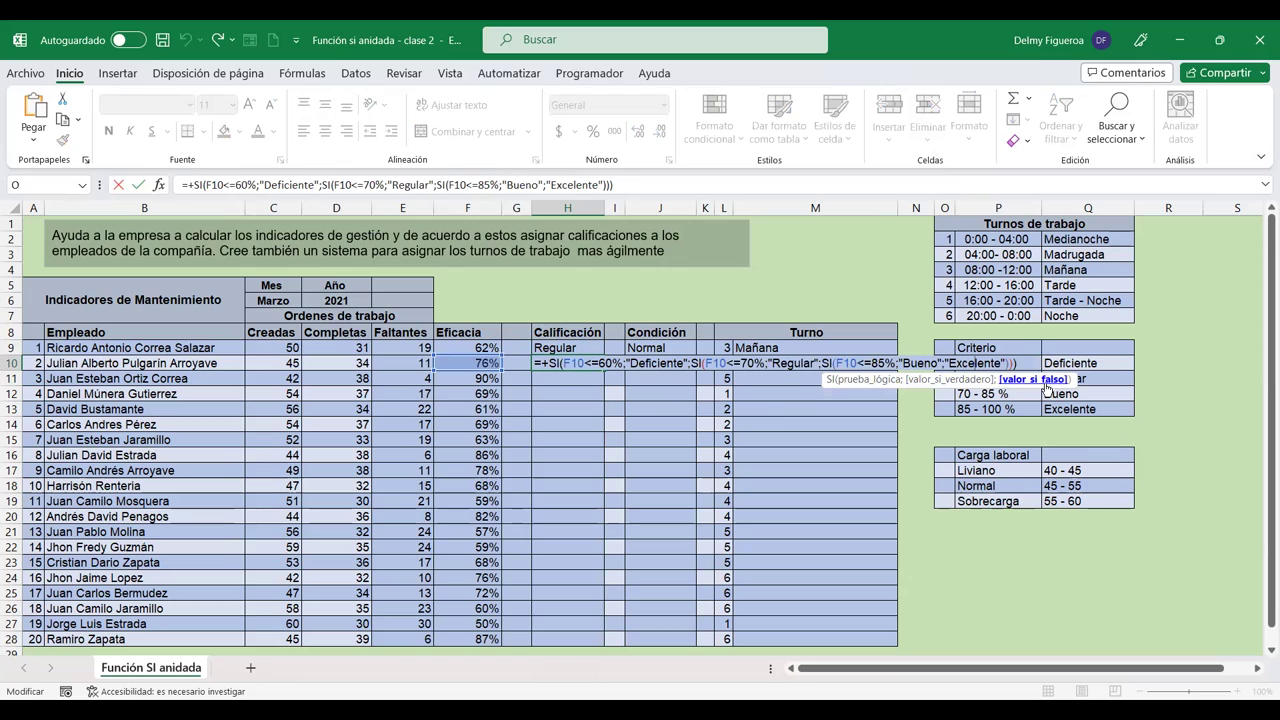
left_click(571, 349)
double_click(571, 349)
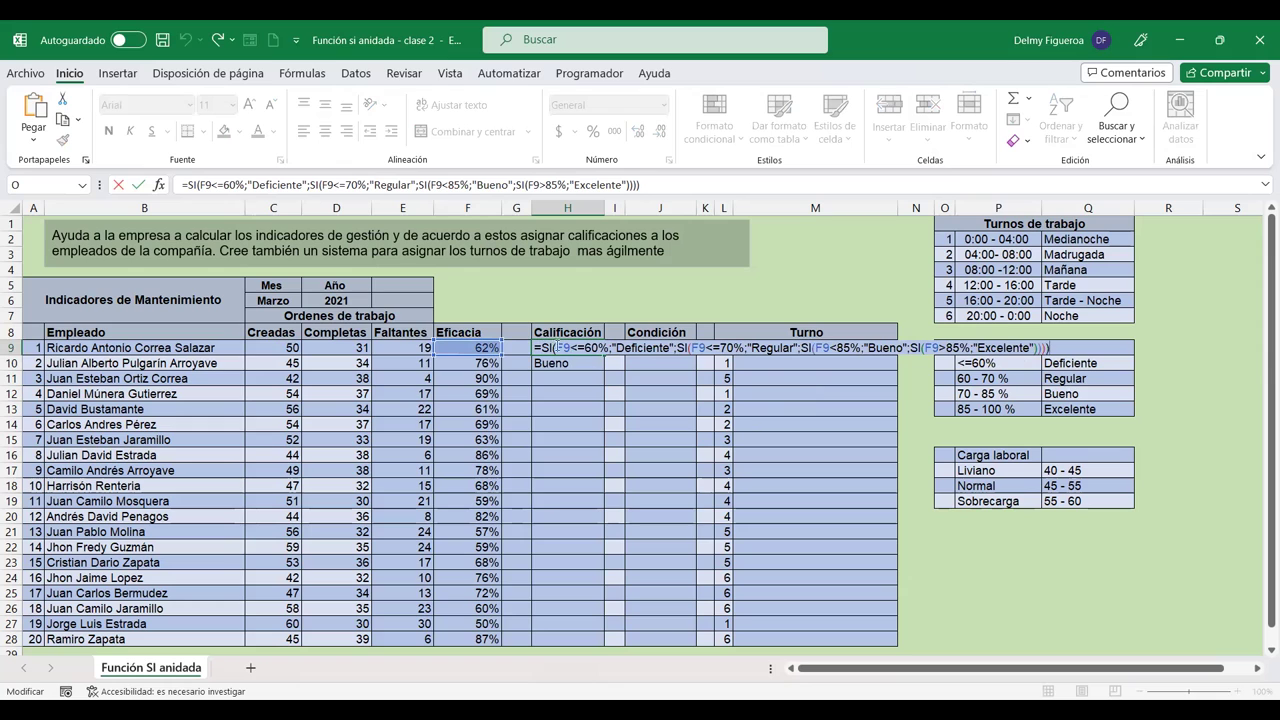
key("Return")
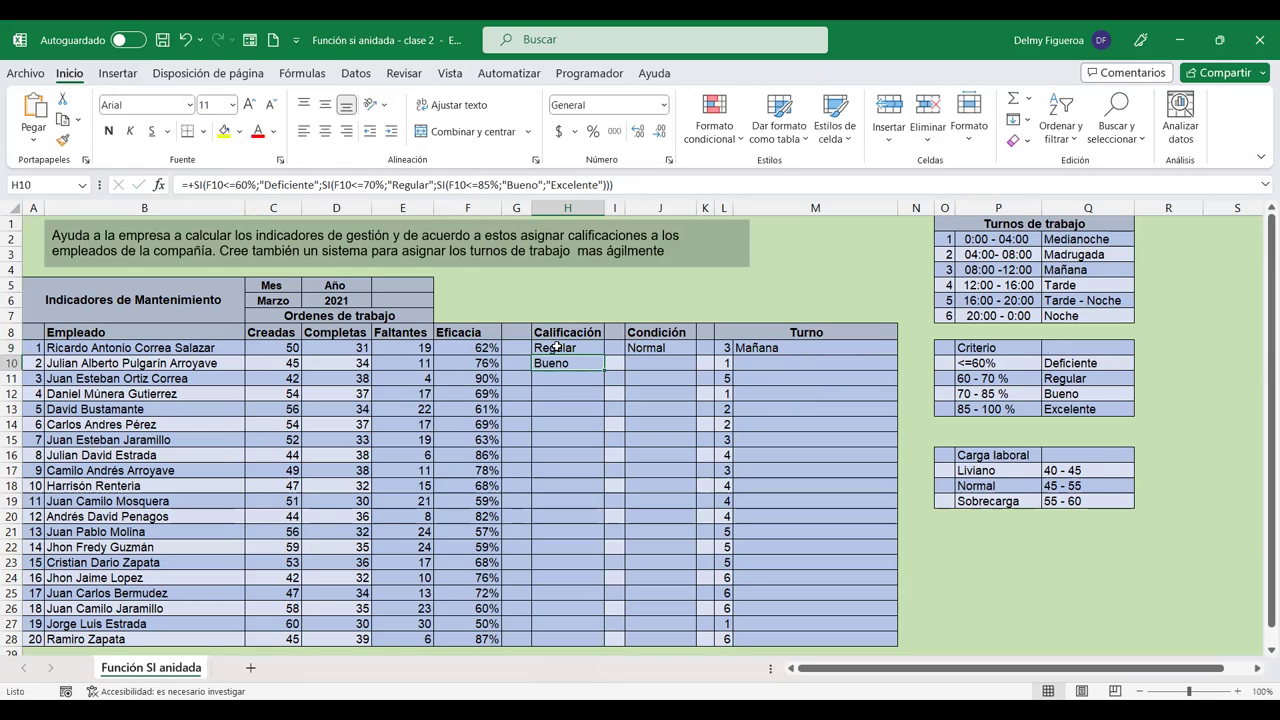
double_click(562, 362)
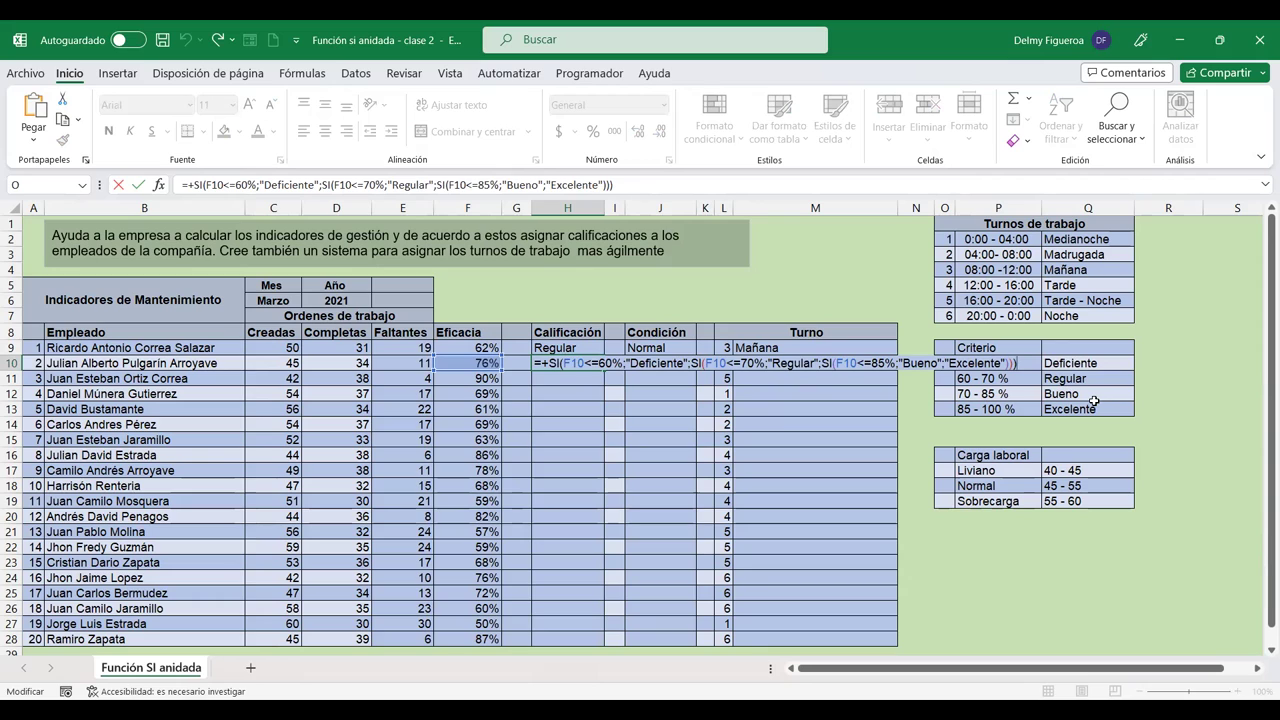
key("Return")
left_click(584, 362)
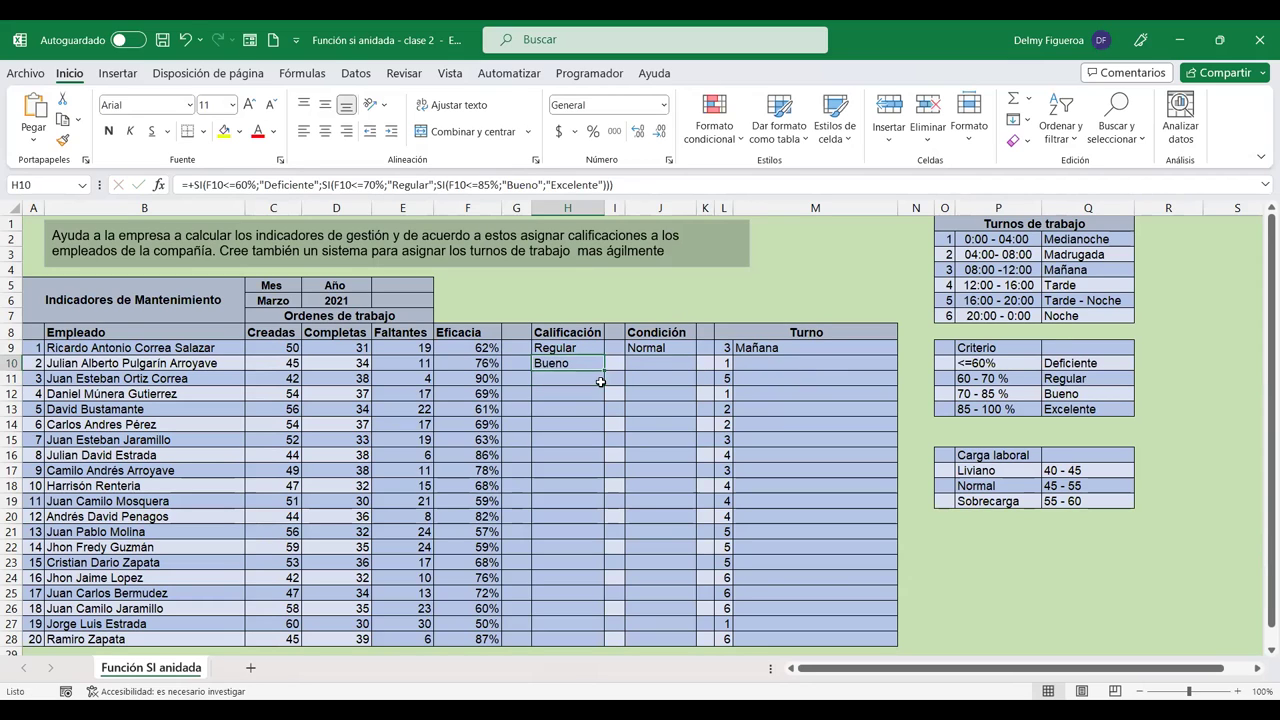
Step: Copy H10's rating formula down through H28 for all employees
left_click_drag(604, 370, 604, 568)
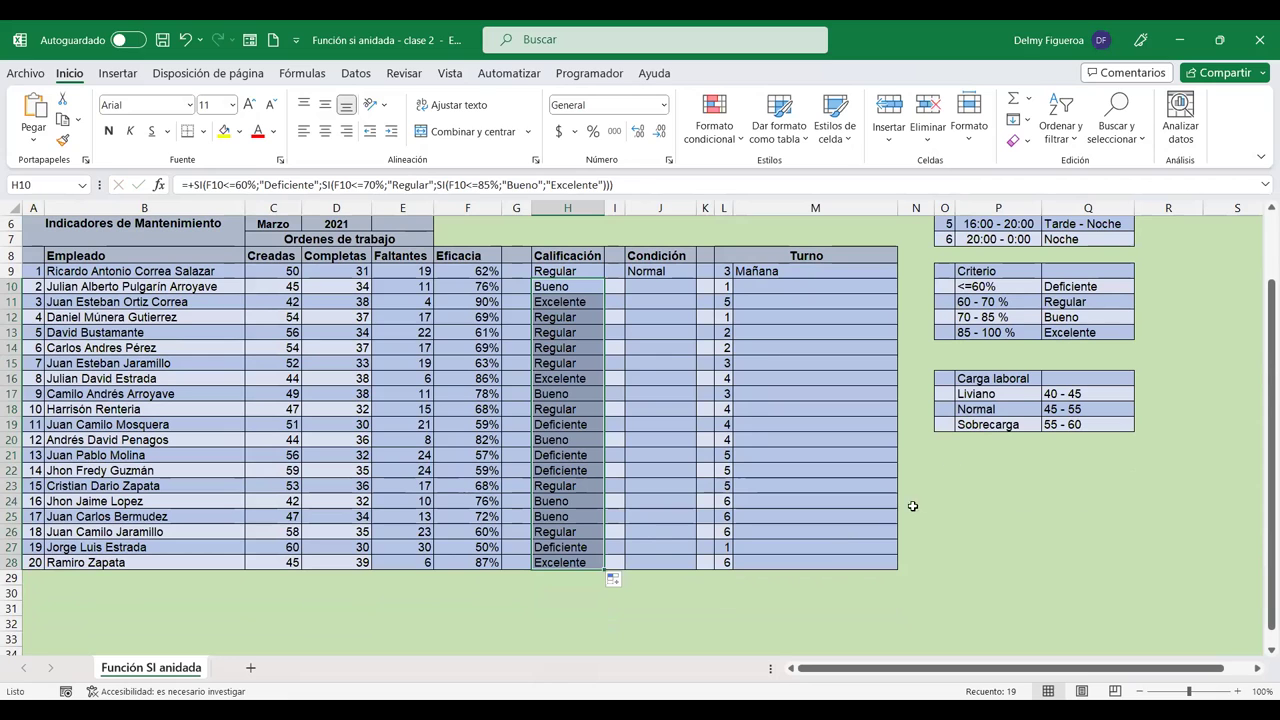
scroll(823, 363, "up", 1)
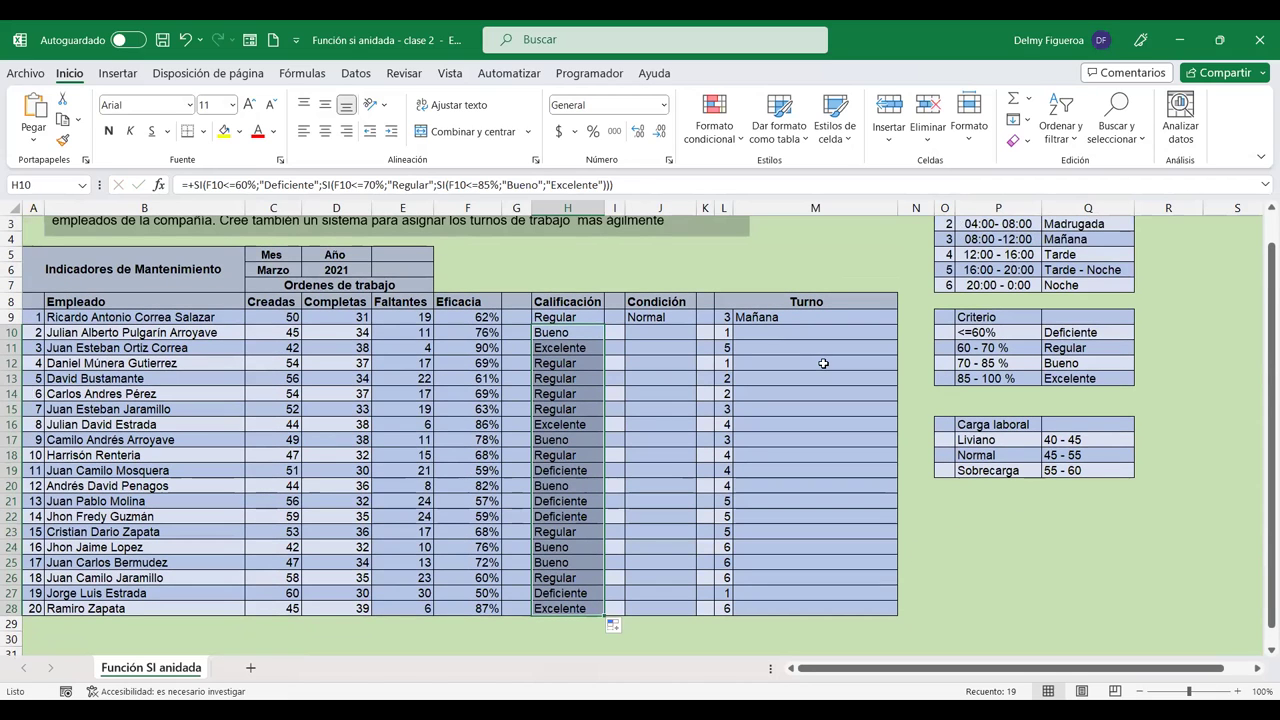
left_click(663, 329)
scroll(666, 455, "up", 1)
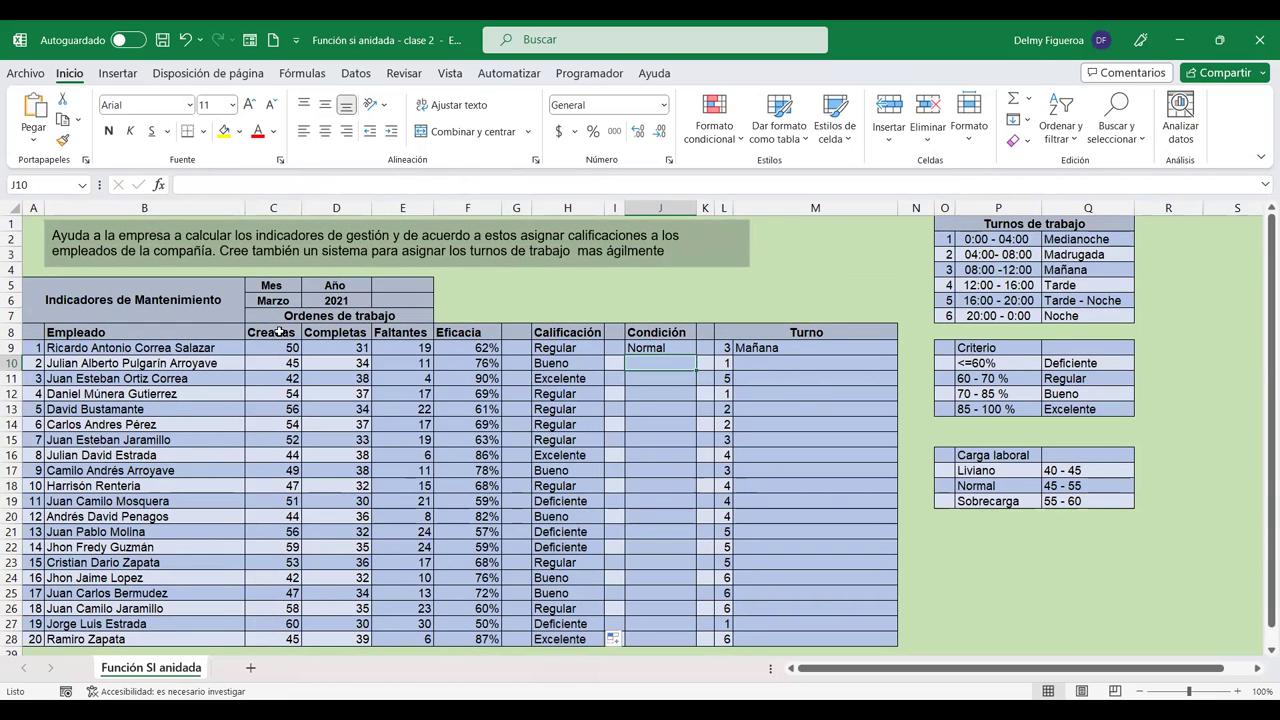
Step: Start J10's formula as +SI(C10<45;"Liviano"; with a nested SI after it
left_click(650, 345)
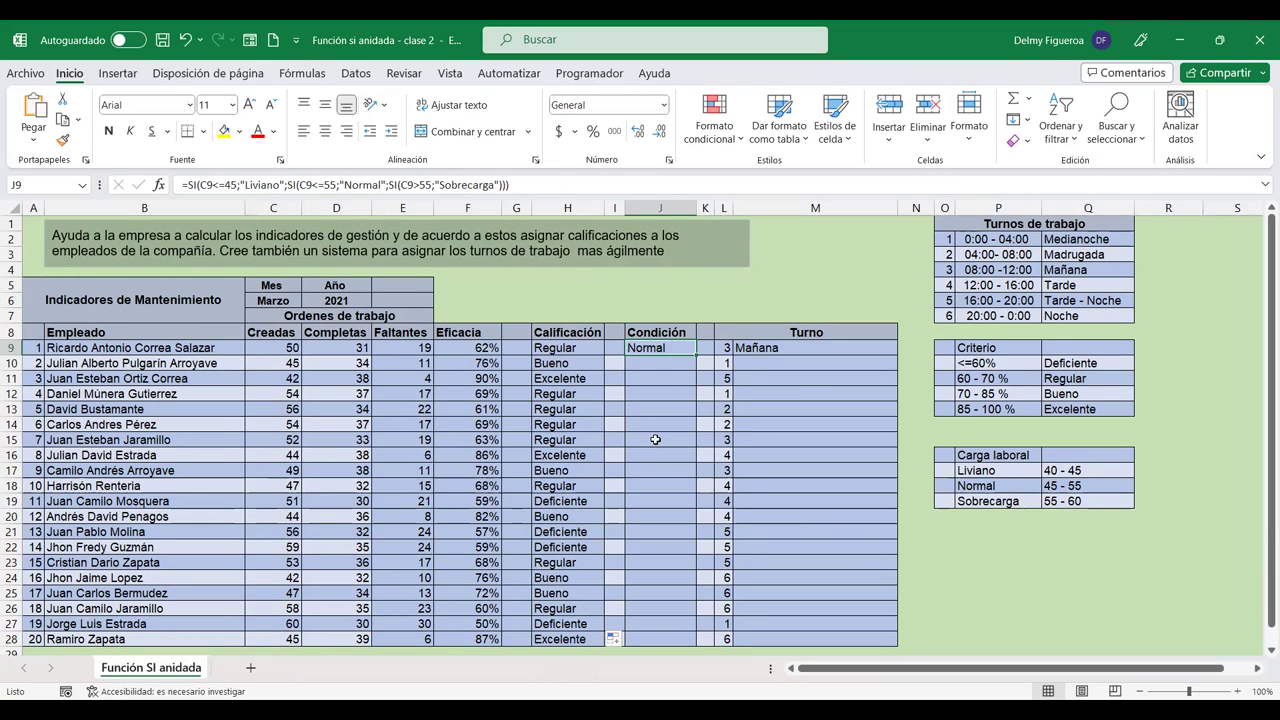
left_click(668, 364)
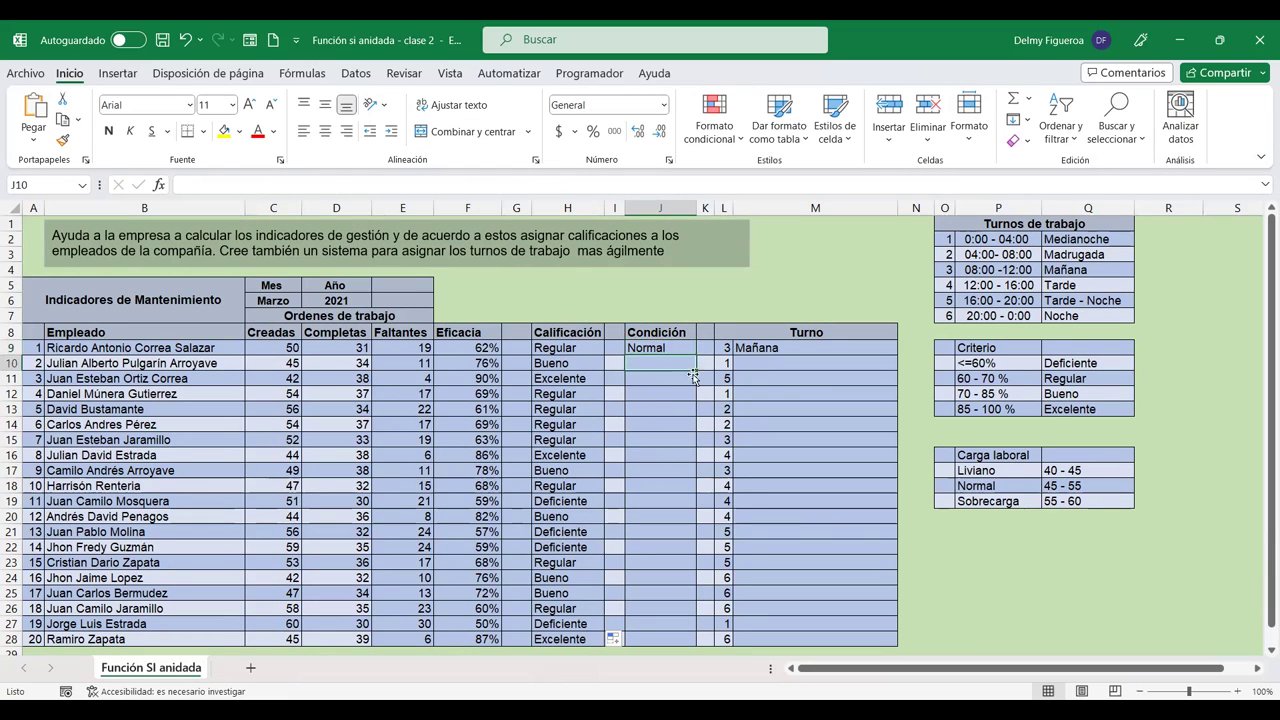
type("+")
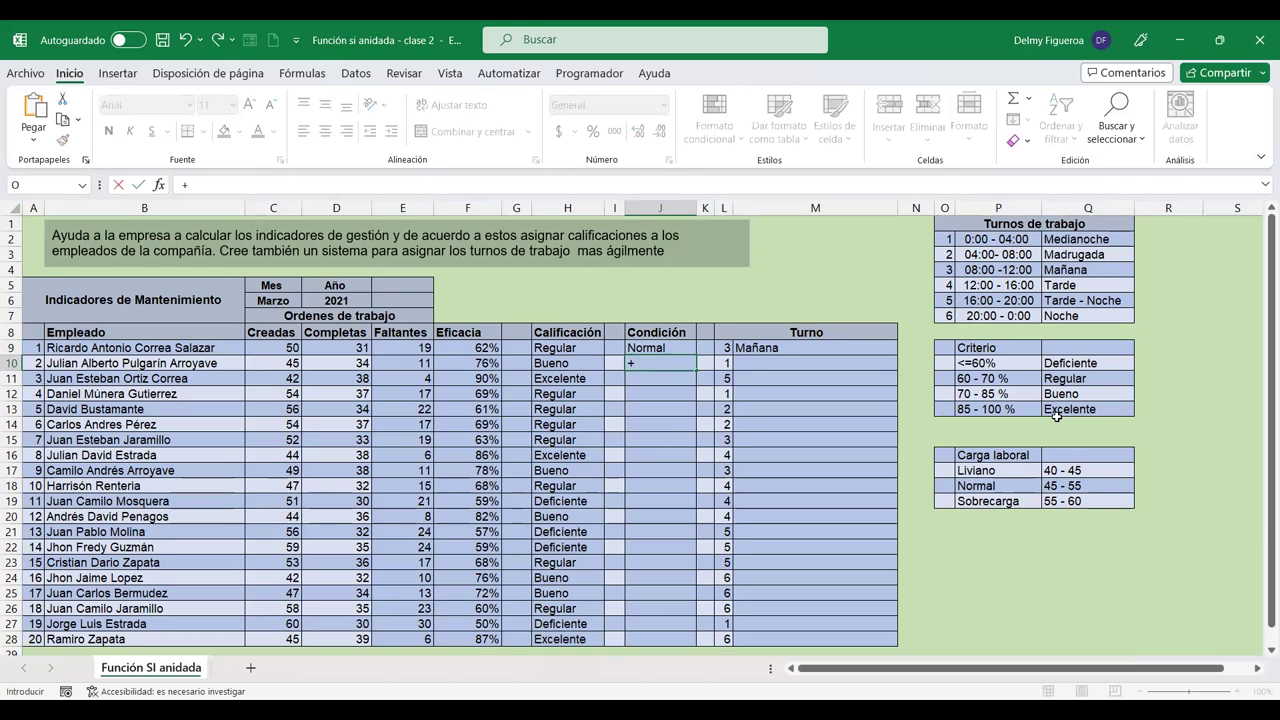
type("si")
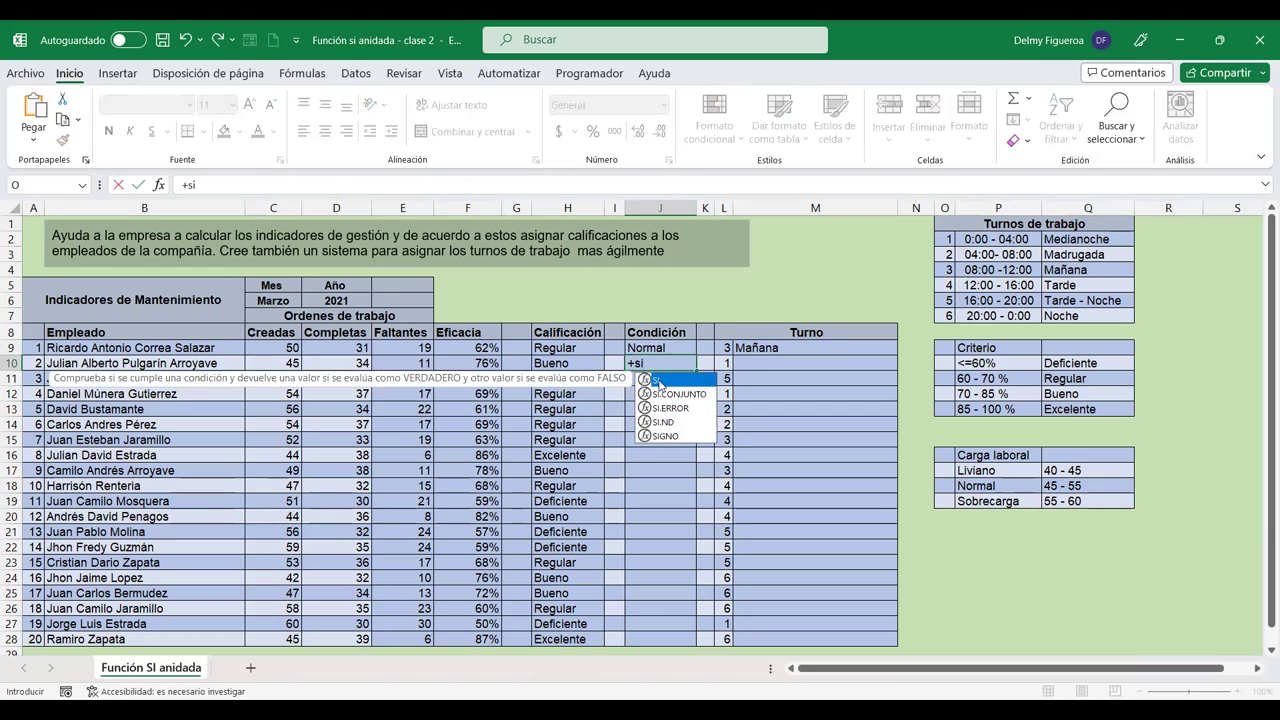
double_click(659, 382)
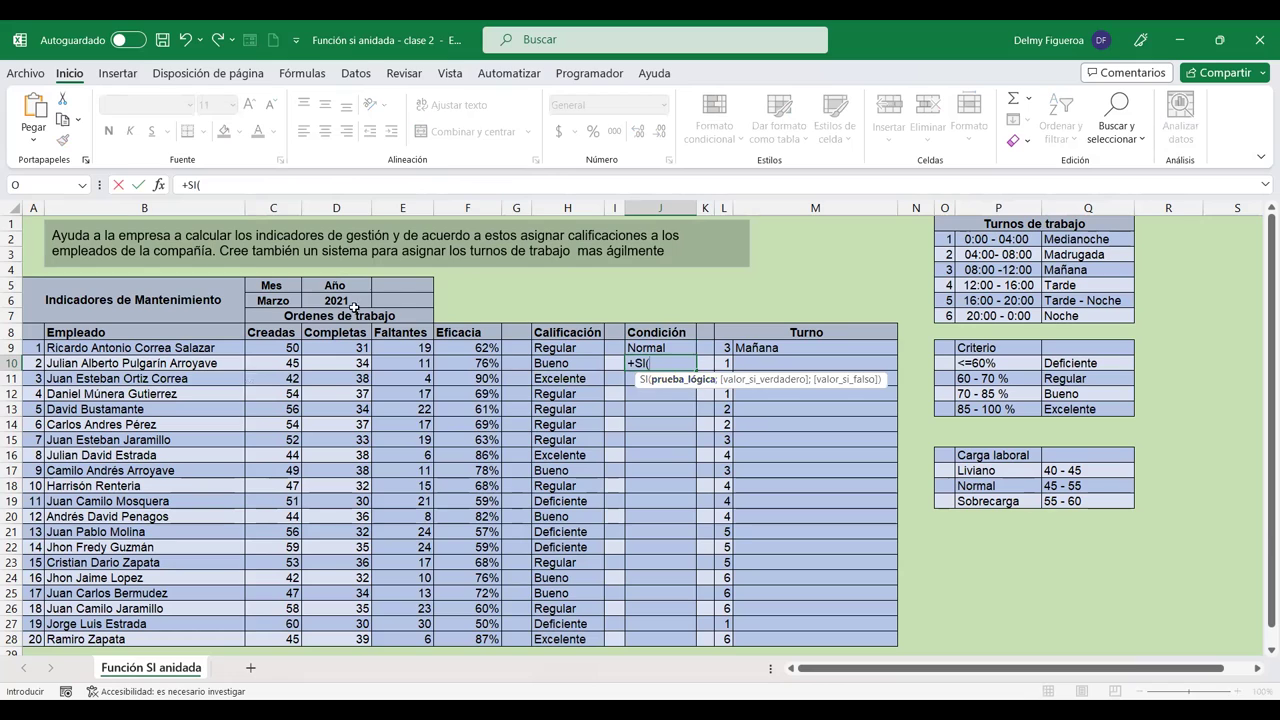
left_click(282, 363)
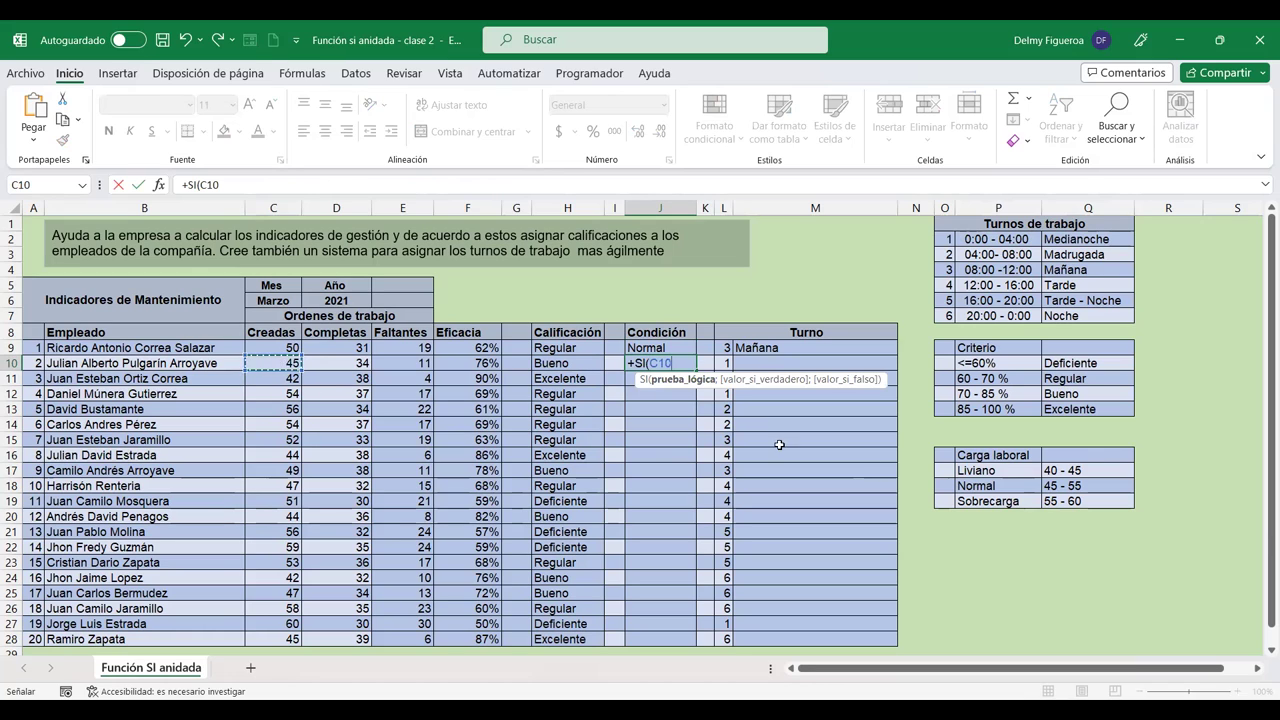
type("<45")
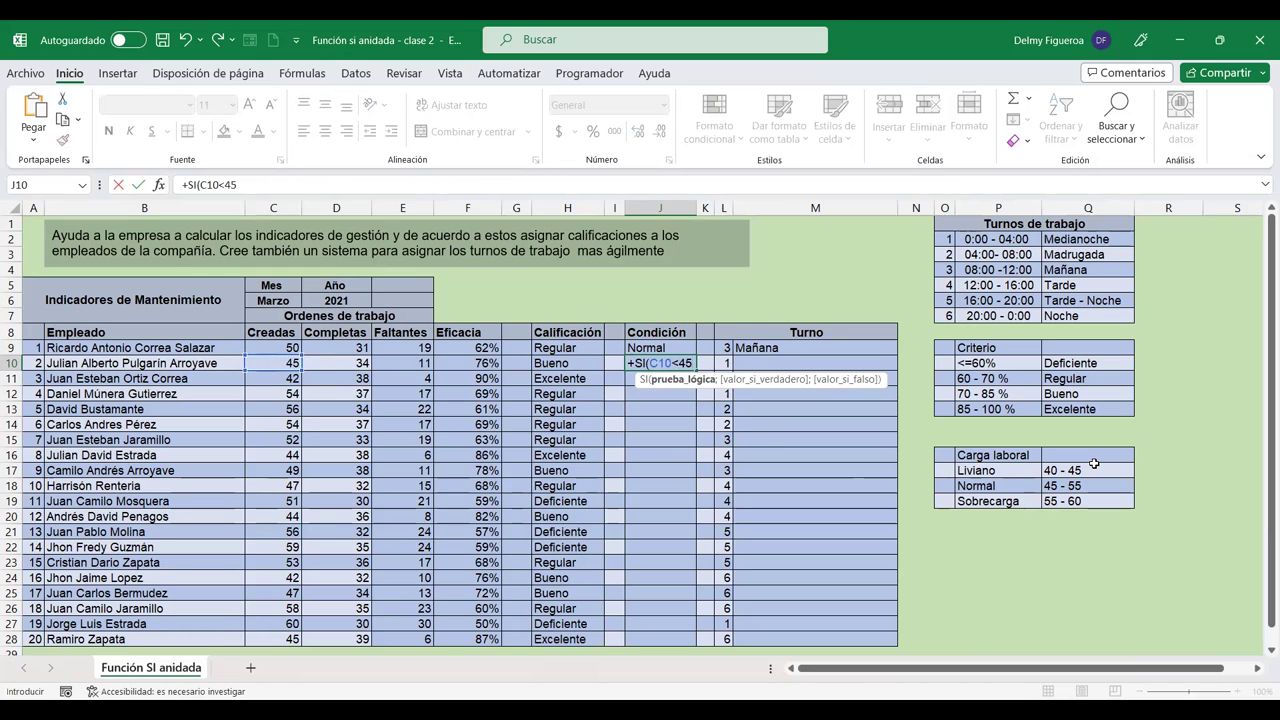
type(";")
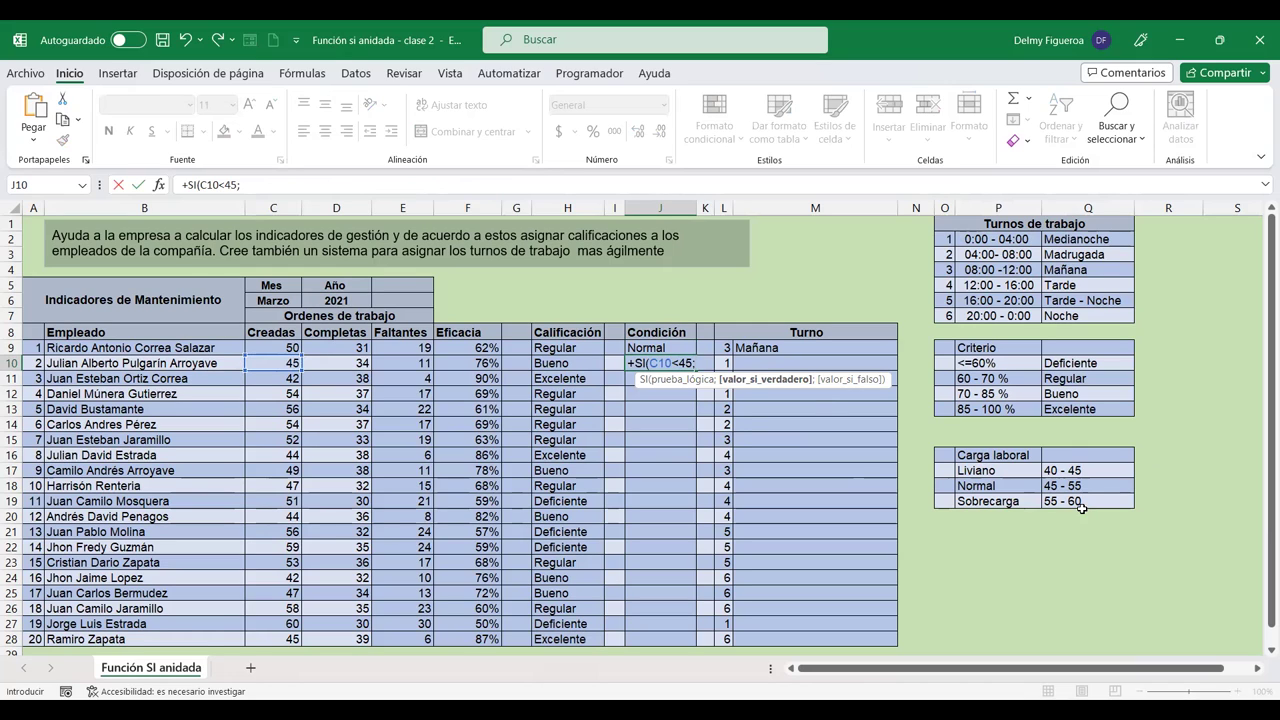
type("si")
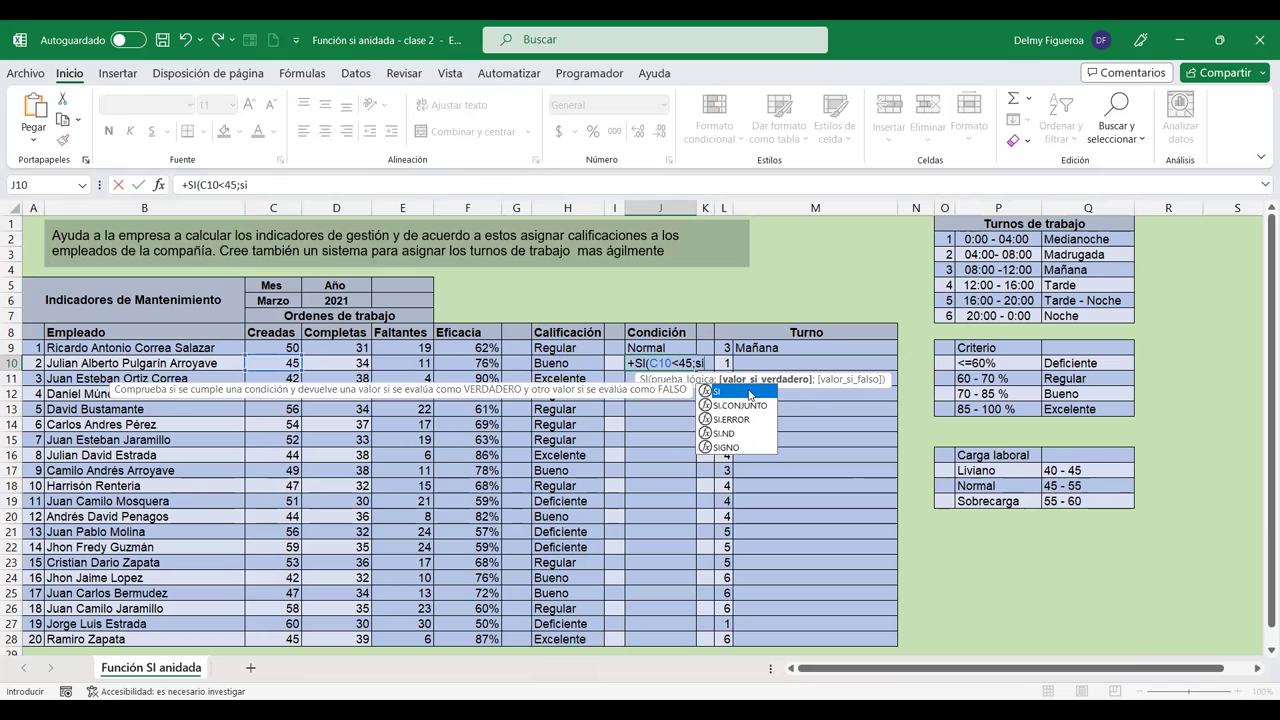
double_click(749, 392)
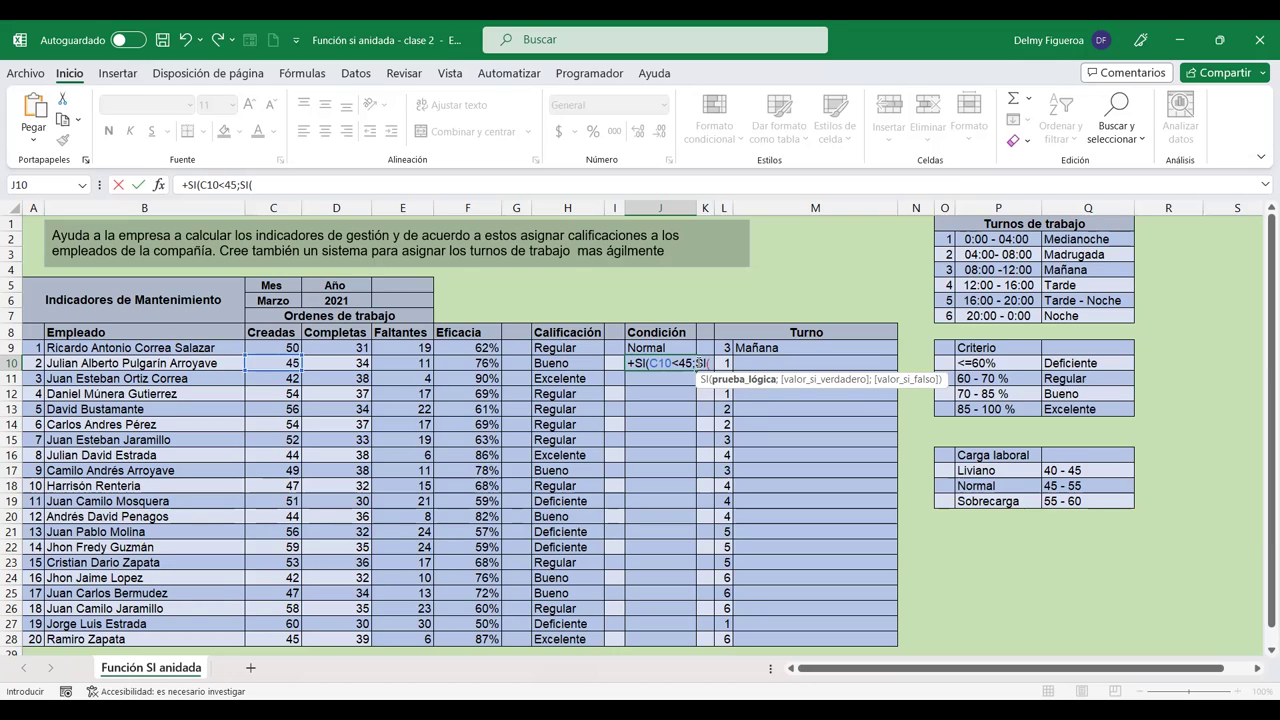
left_click(699, 362)
type("\"")
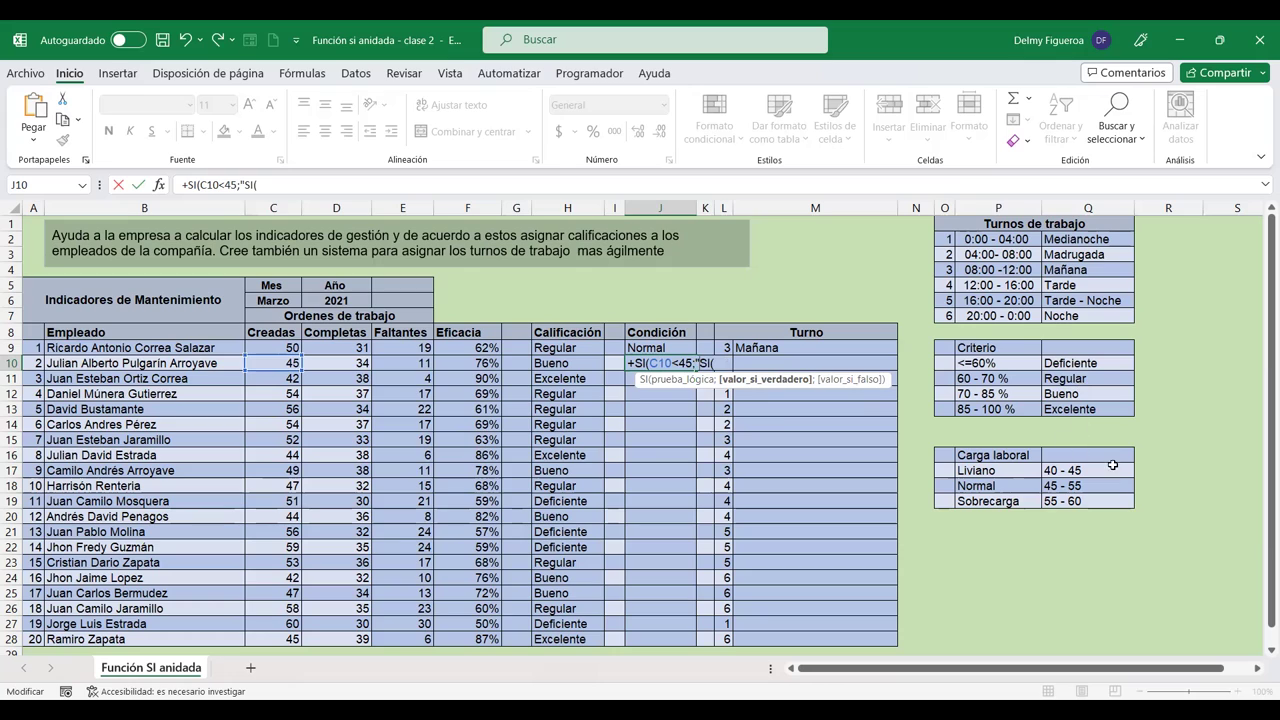
type("Liviano")
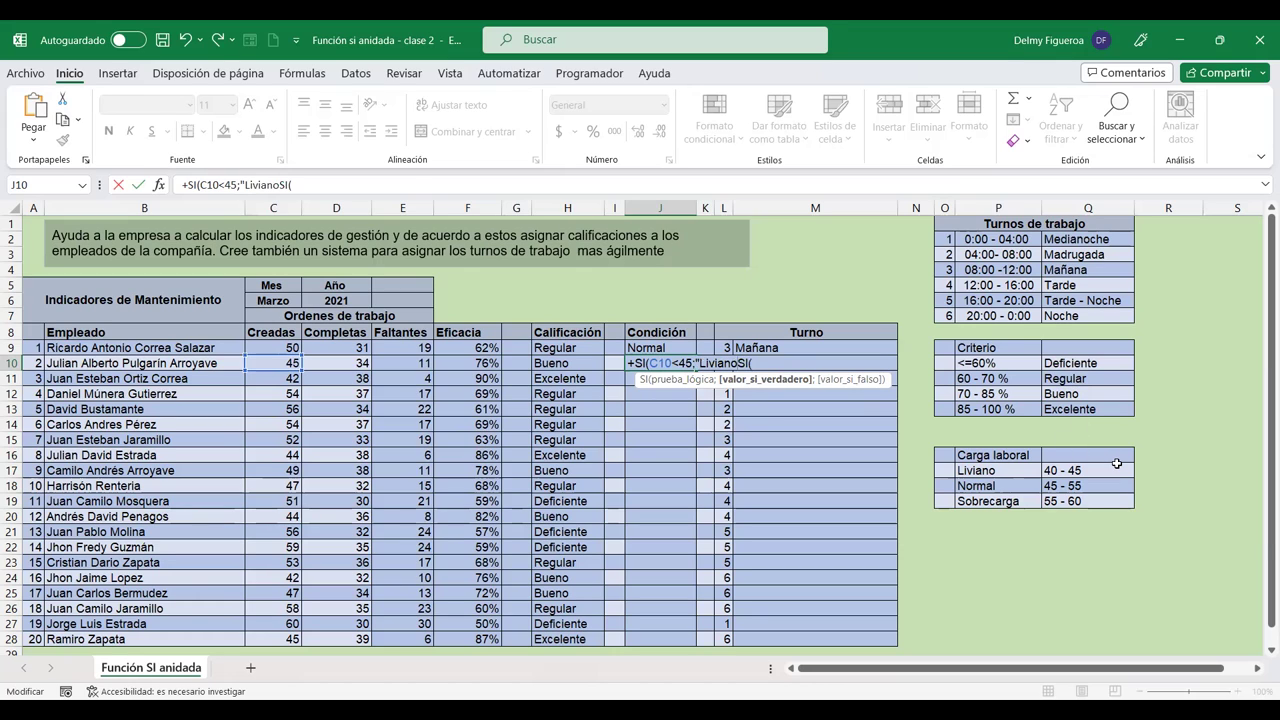
type("\";")
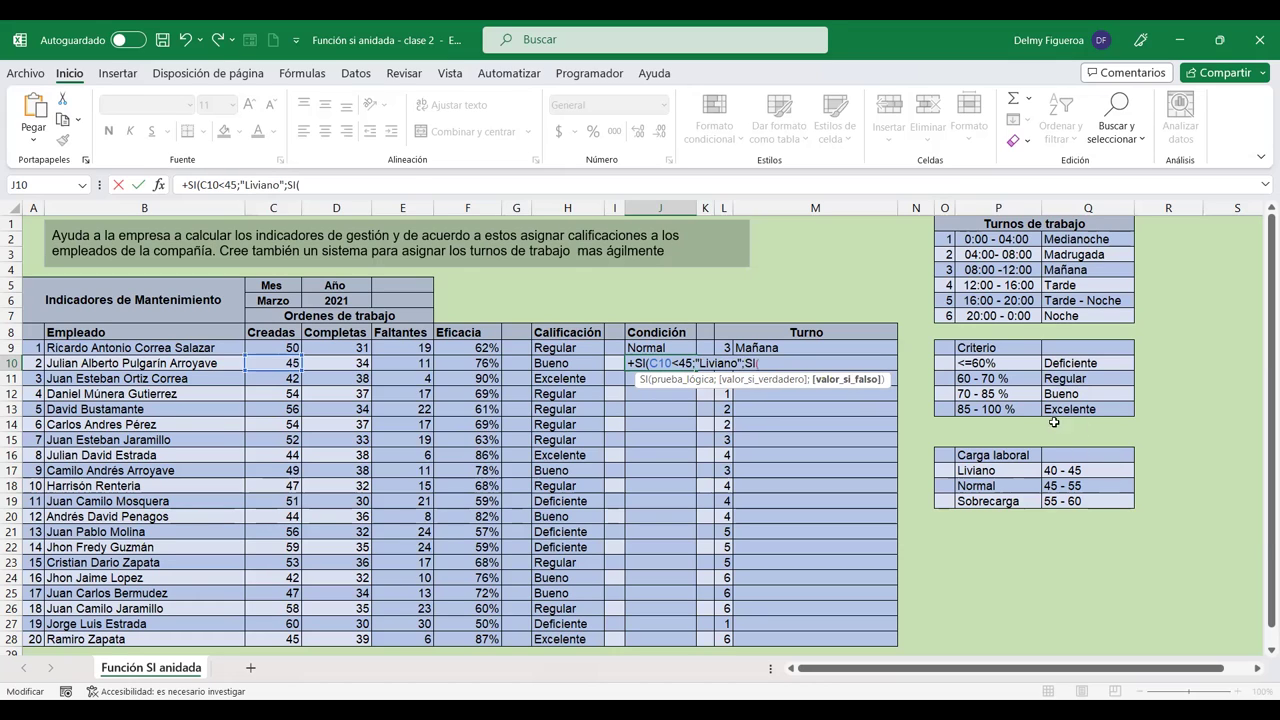
Step: Complete the nested test SI(C10<55;"Normal";"Sobrecarga") and commit J10's formula
left_click(676, 362)
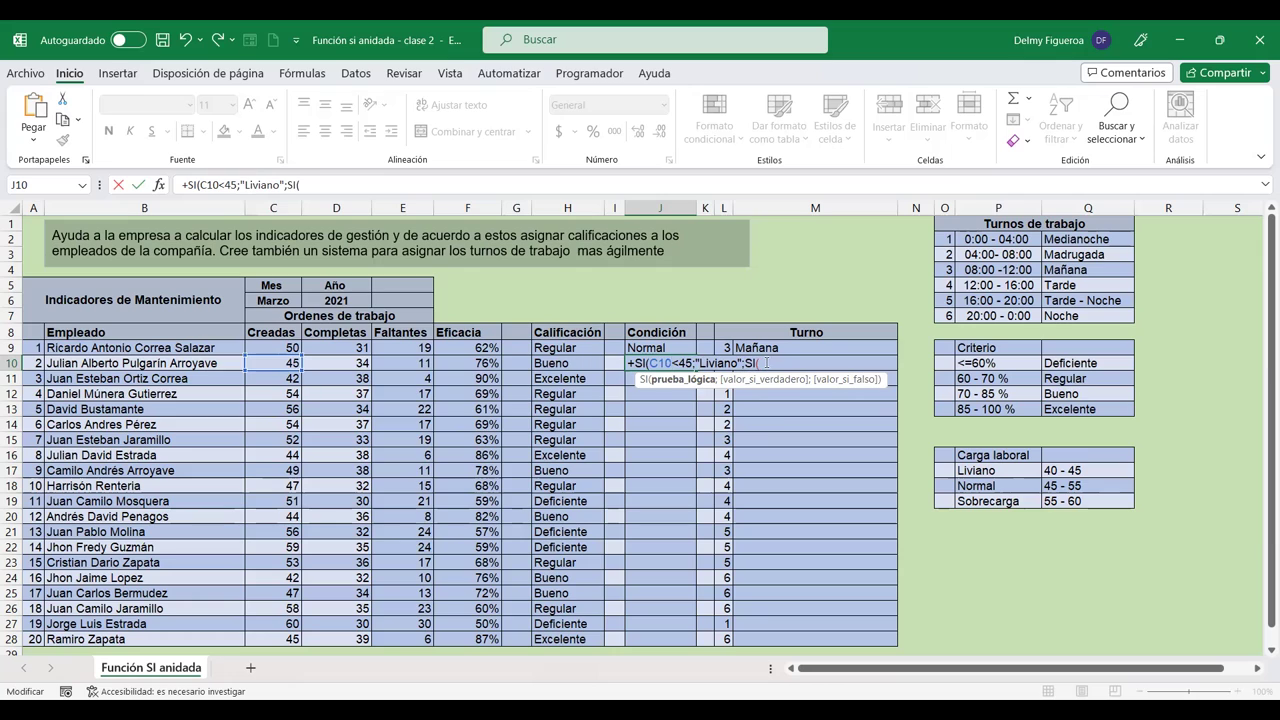
left_click(763, 362)
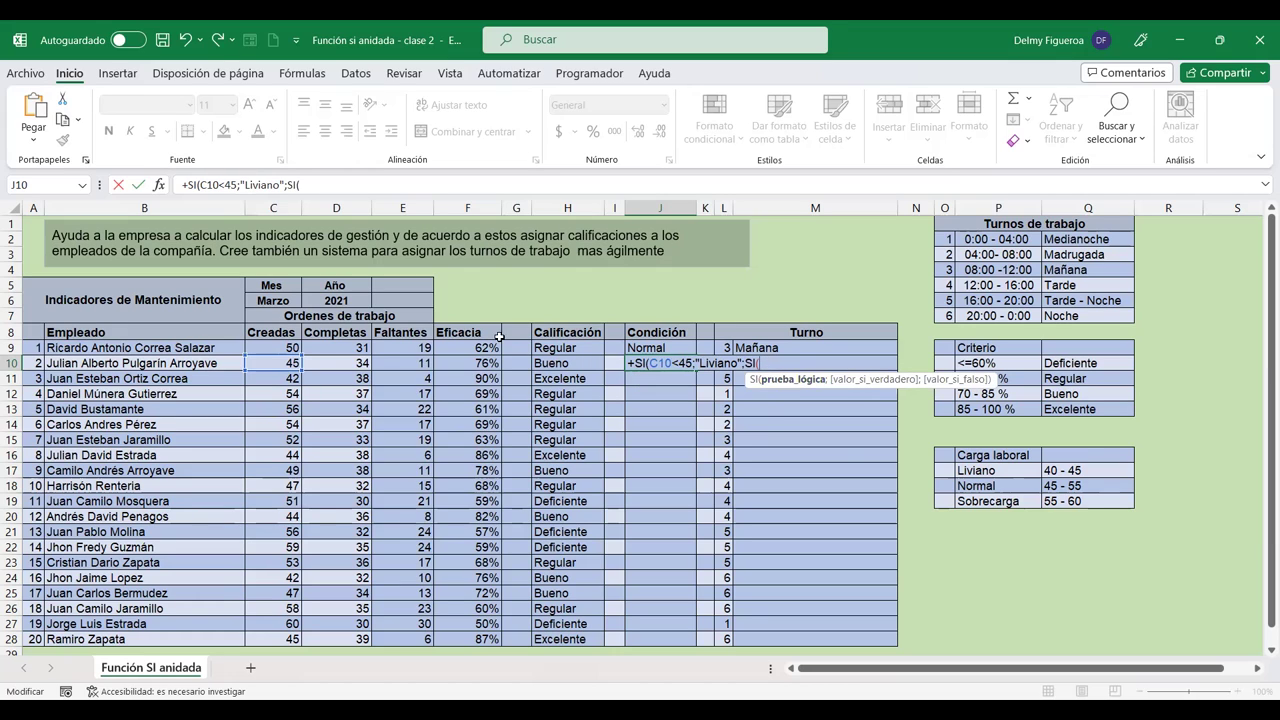
left_click(282, 363)
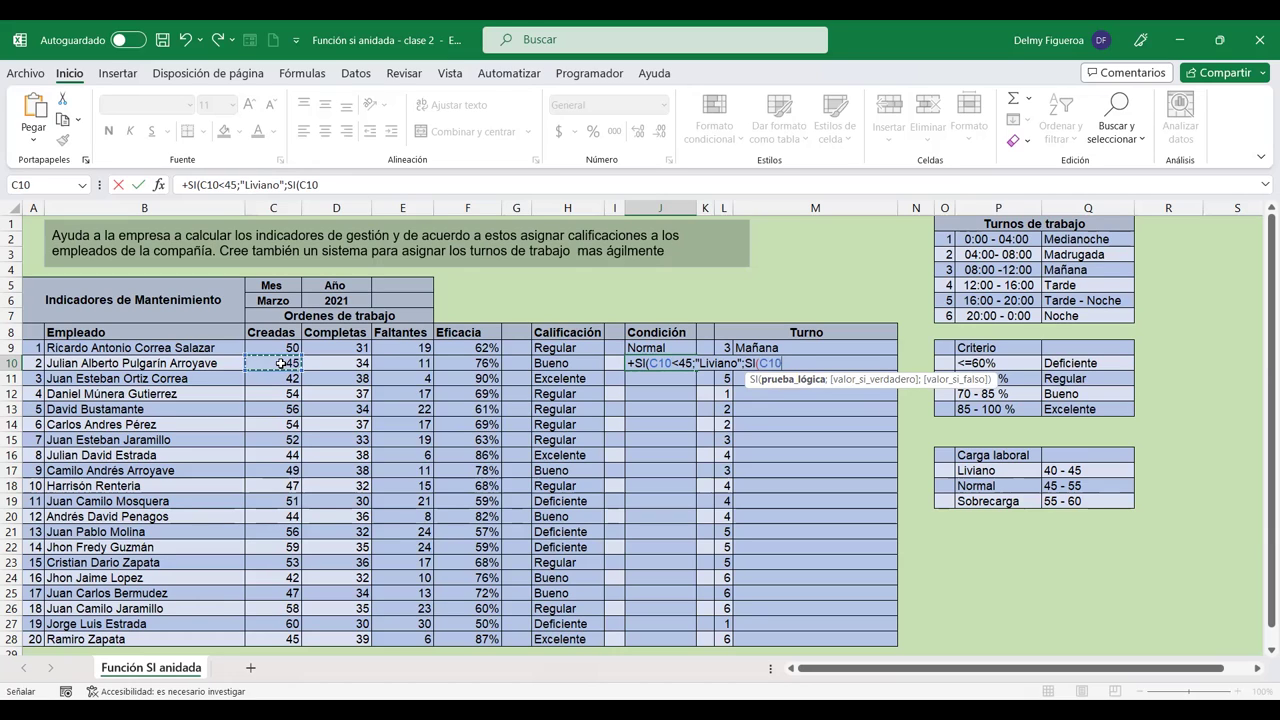
type("<55;\"")
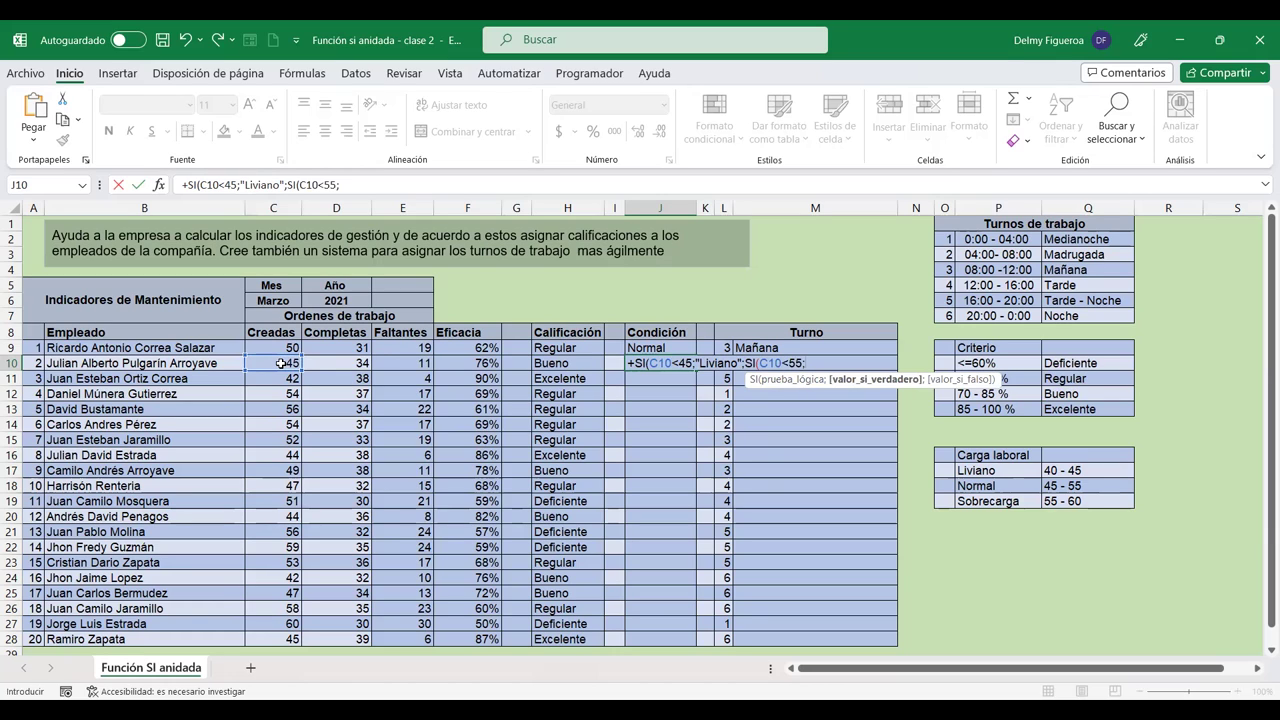
type("Normal\"")
type(";")
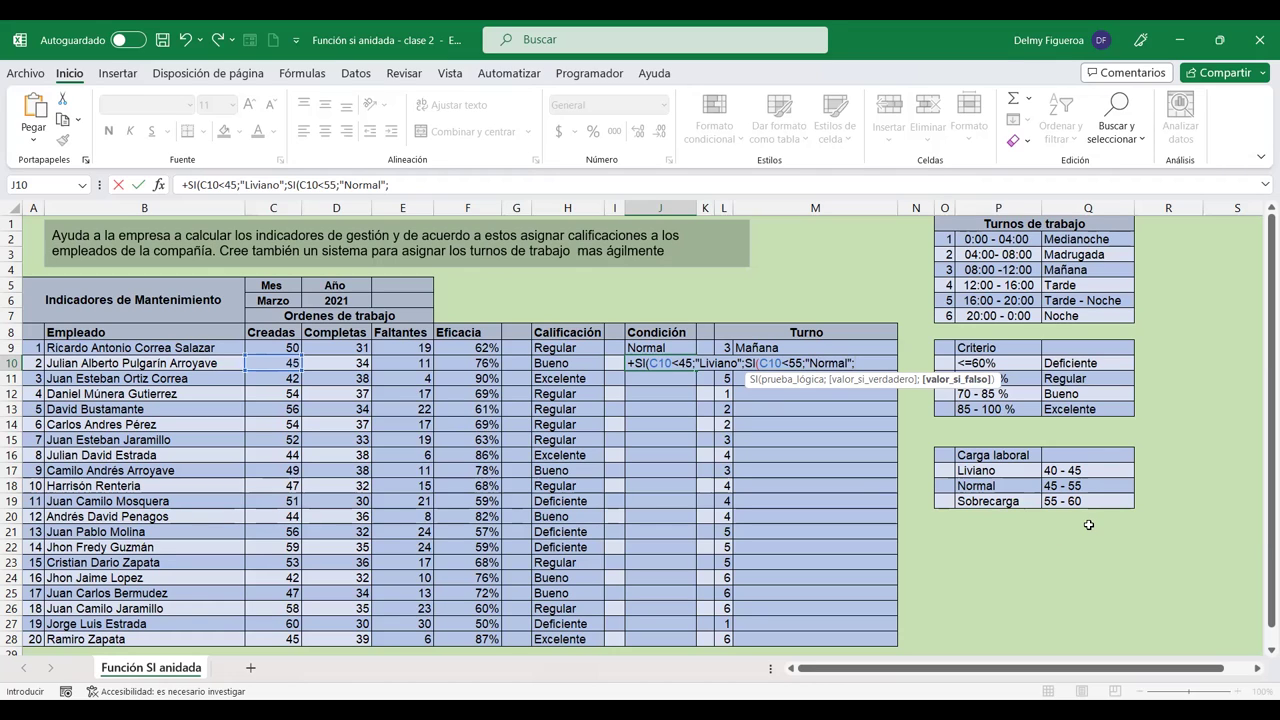
type("\"Sobrecarga\"")
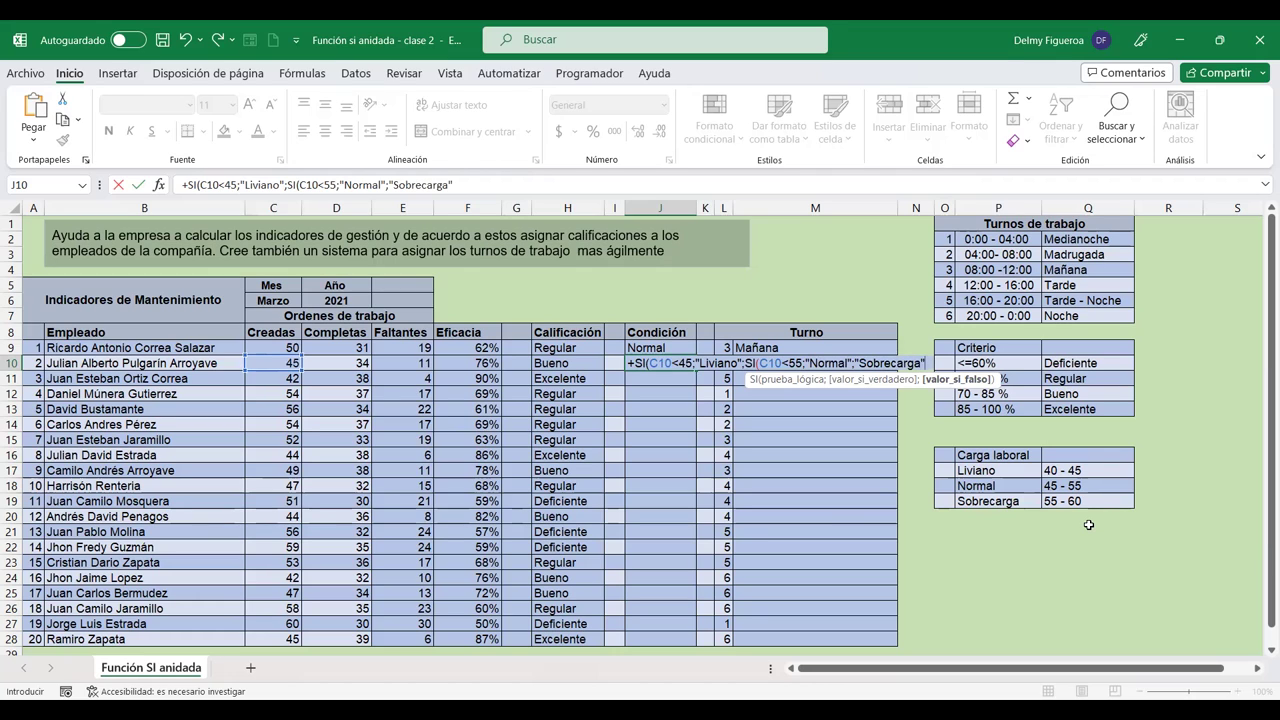
type(")")
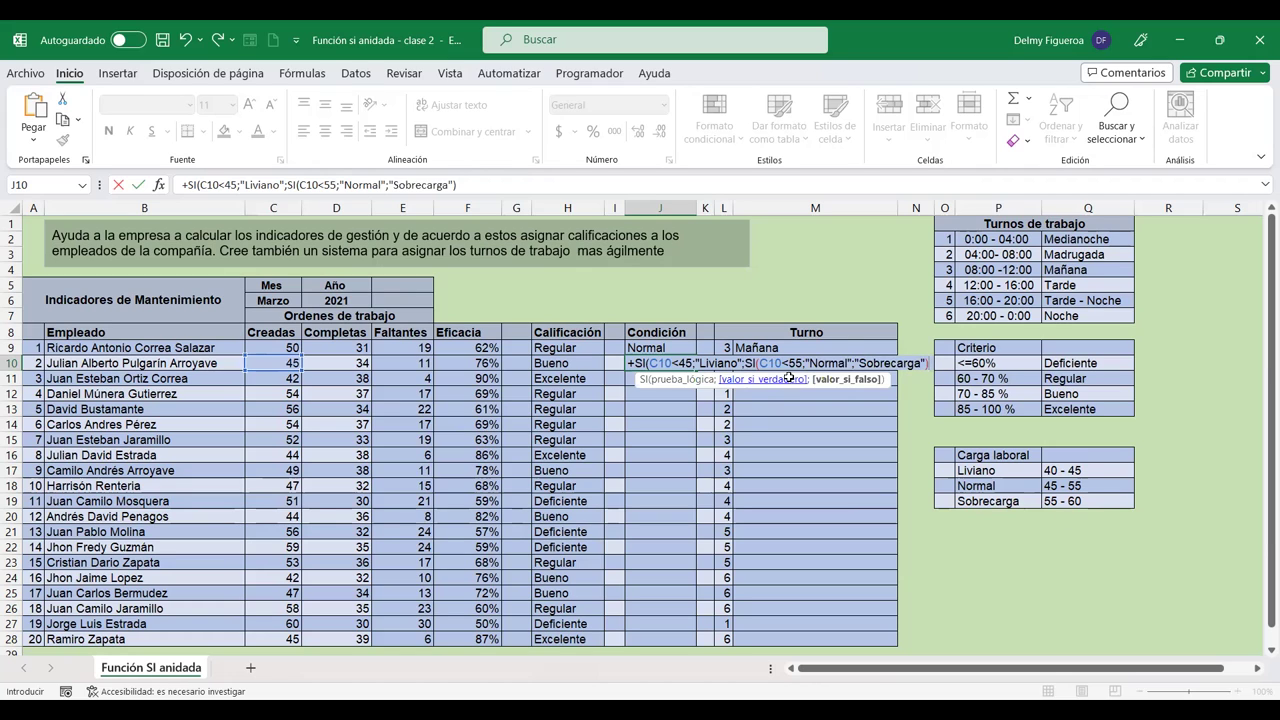
type(")")
key("Return")
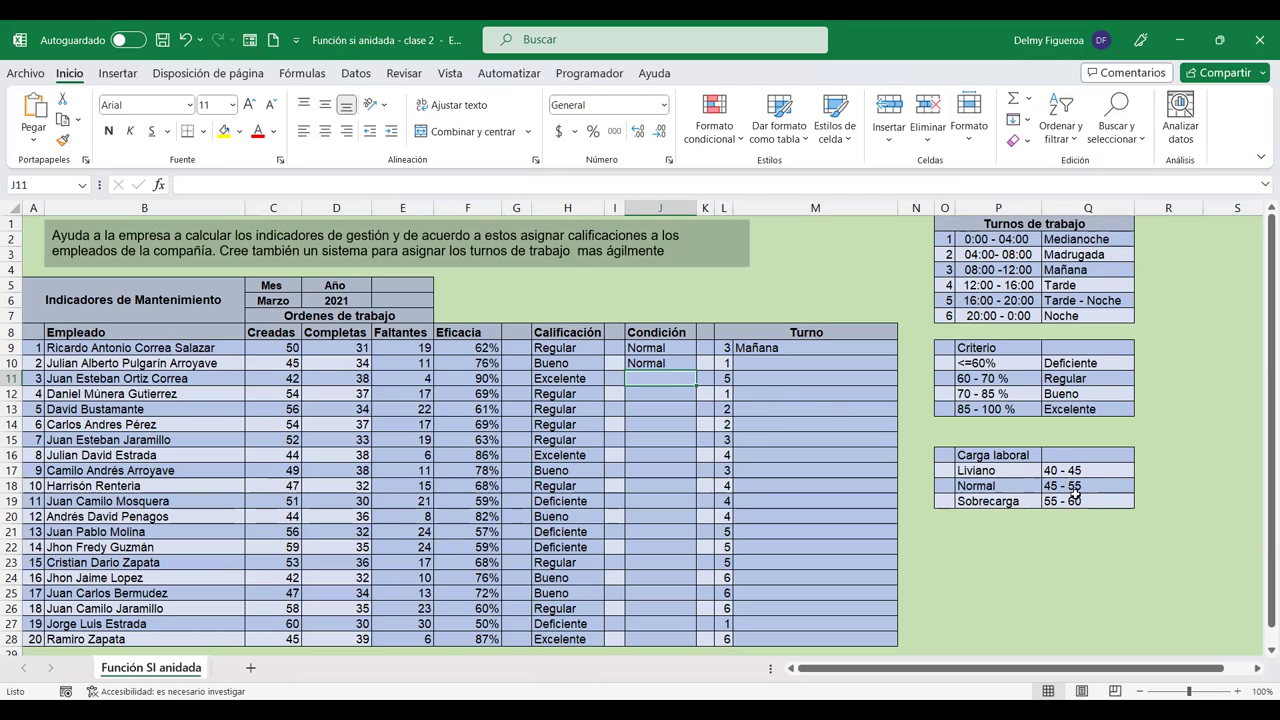
Step: Copy J10's Condición formula to J13, check the copies, then extend it to J28
left_click(660, 360)
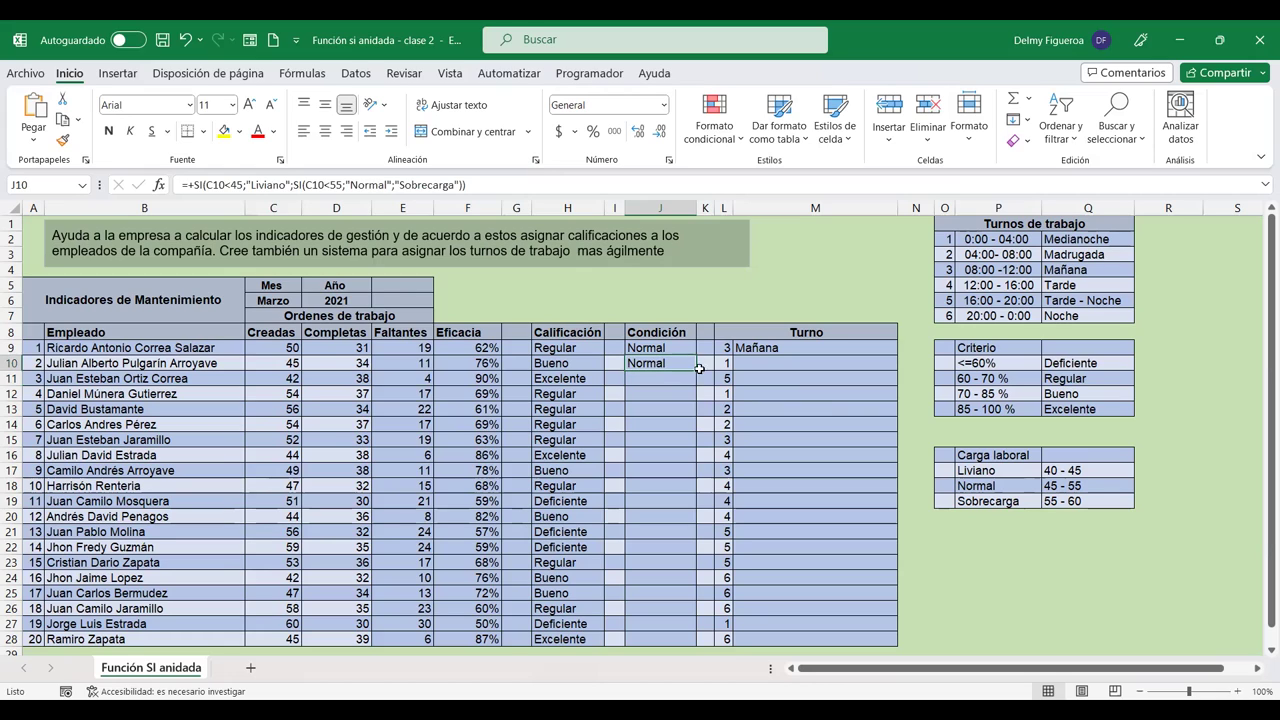
left_click_drag(695, 369, 695, 424)
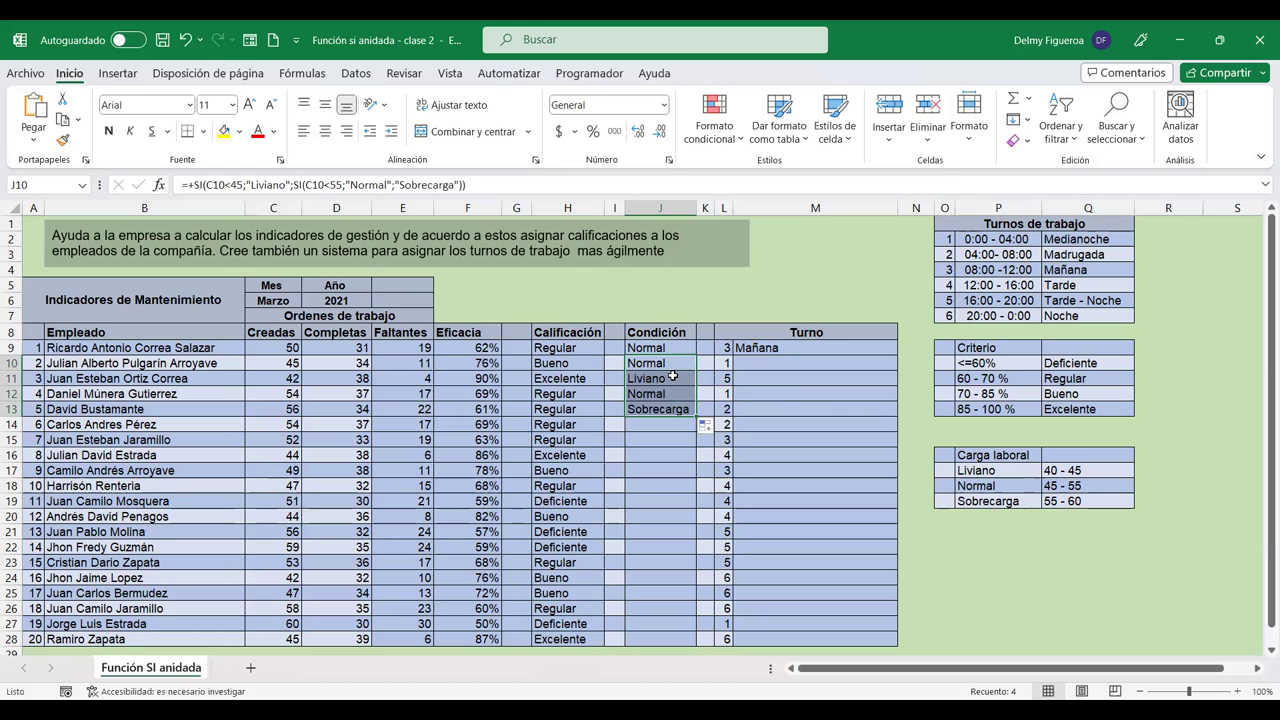
left_click(677, 373)
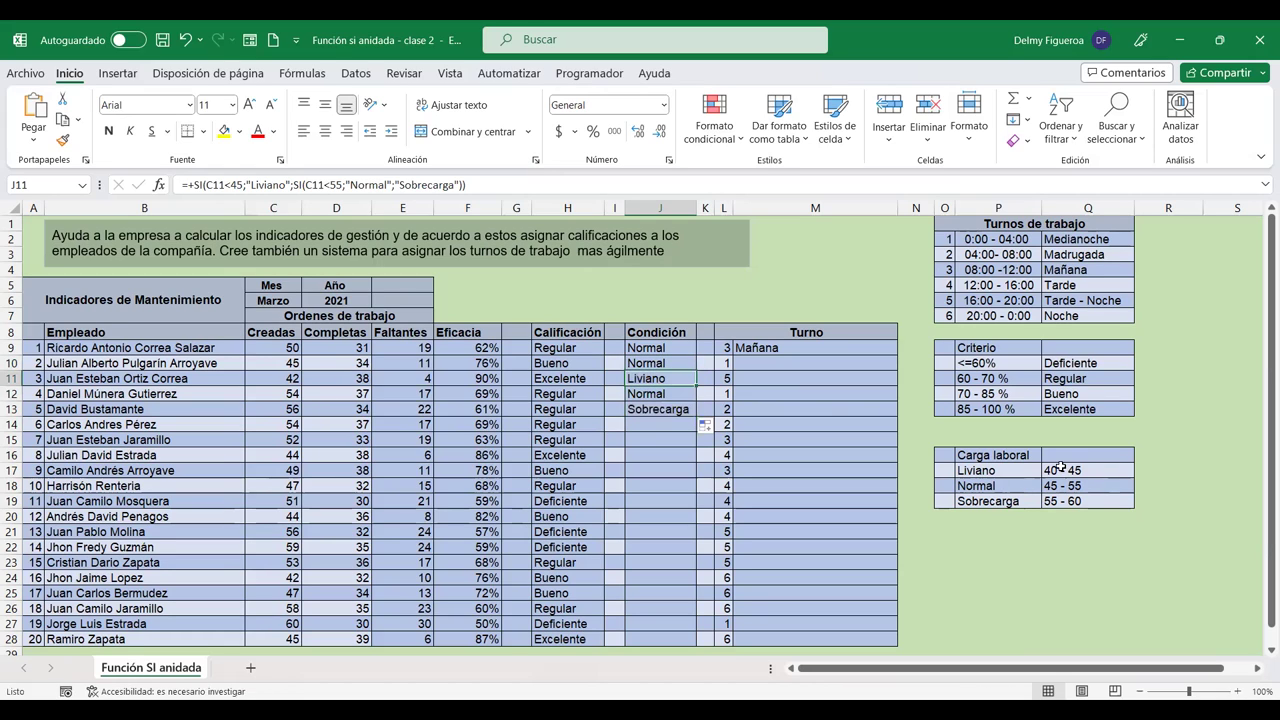
left_click(652, 394)
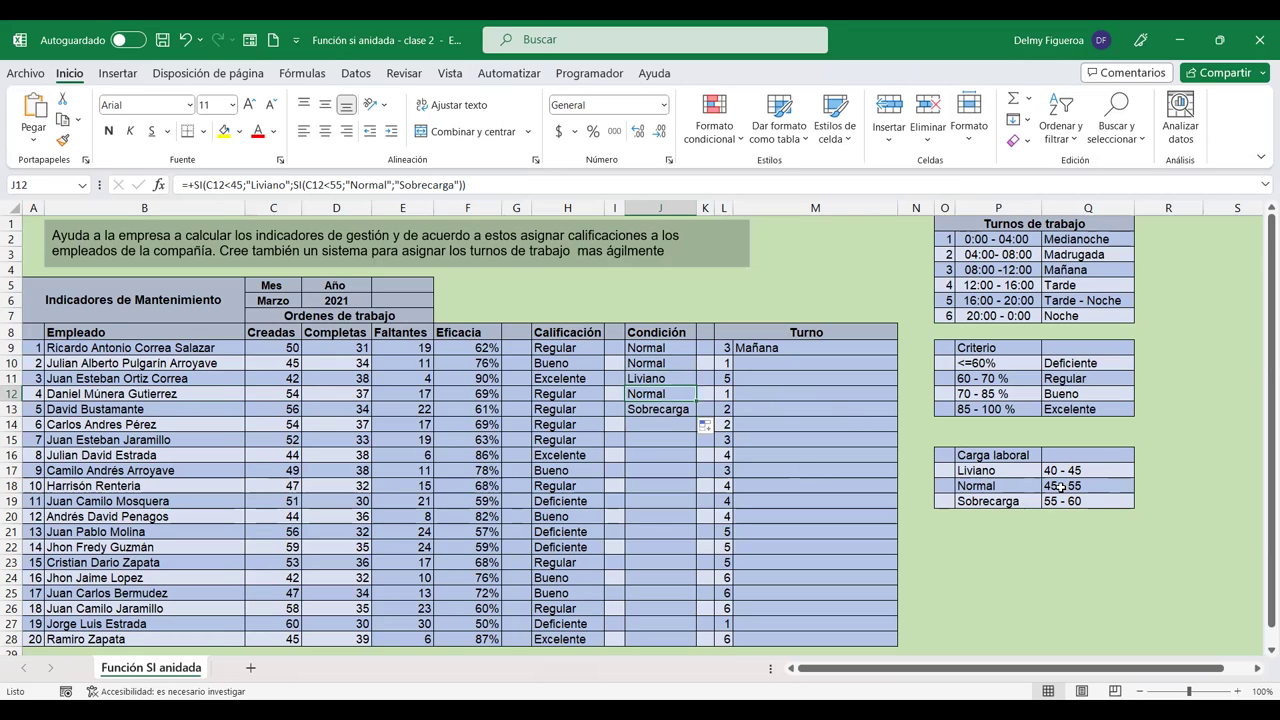
left_click(648, 409)
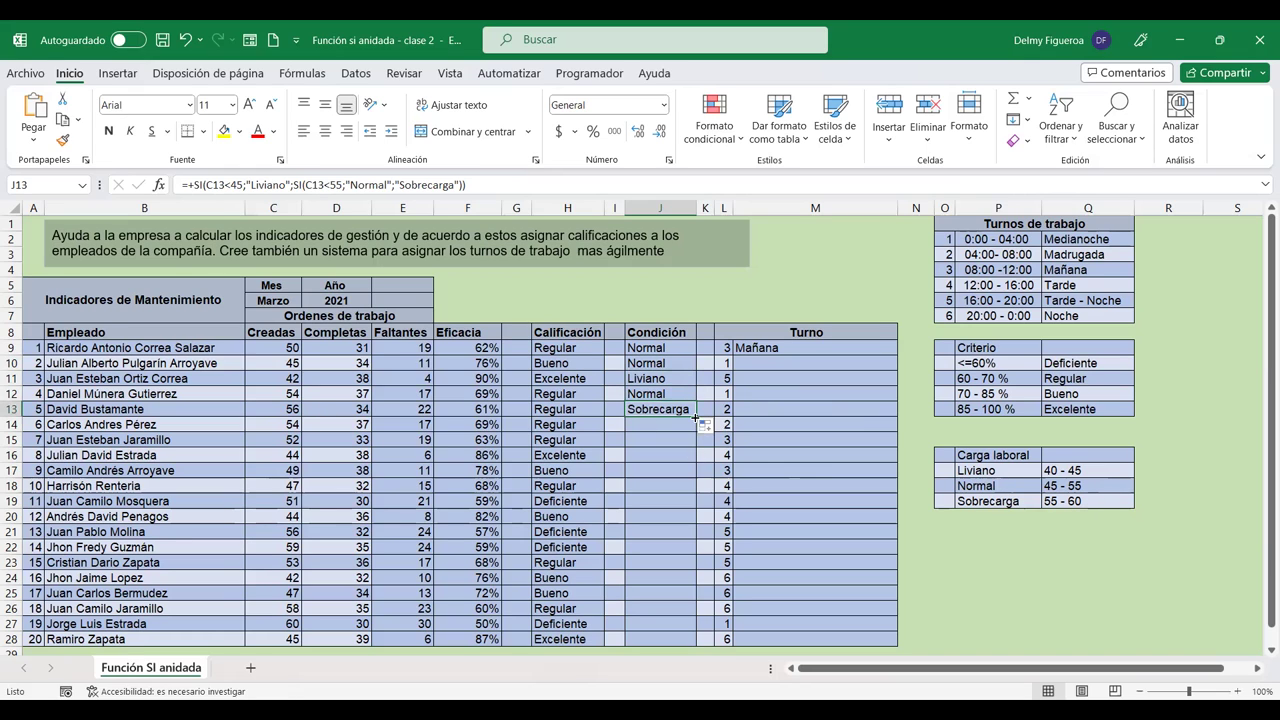
mouse_move(697, 416)
left_mouse_down()
mouse_move(697, 613)
mouse_move(690, 569)
left_mouse_up()
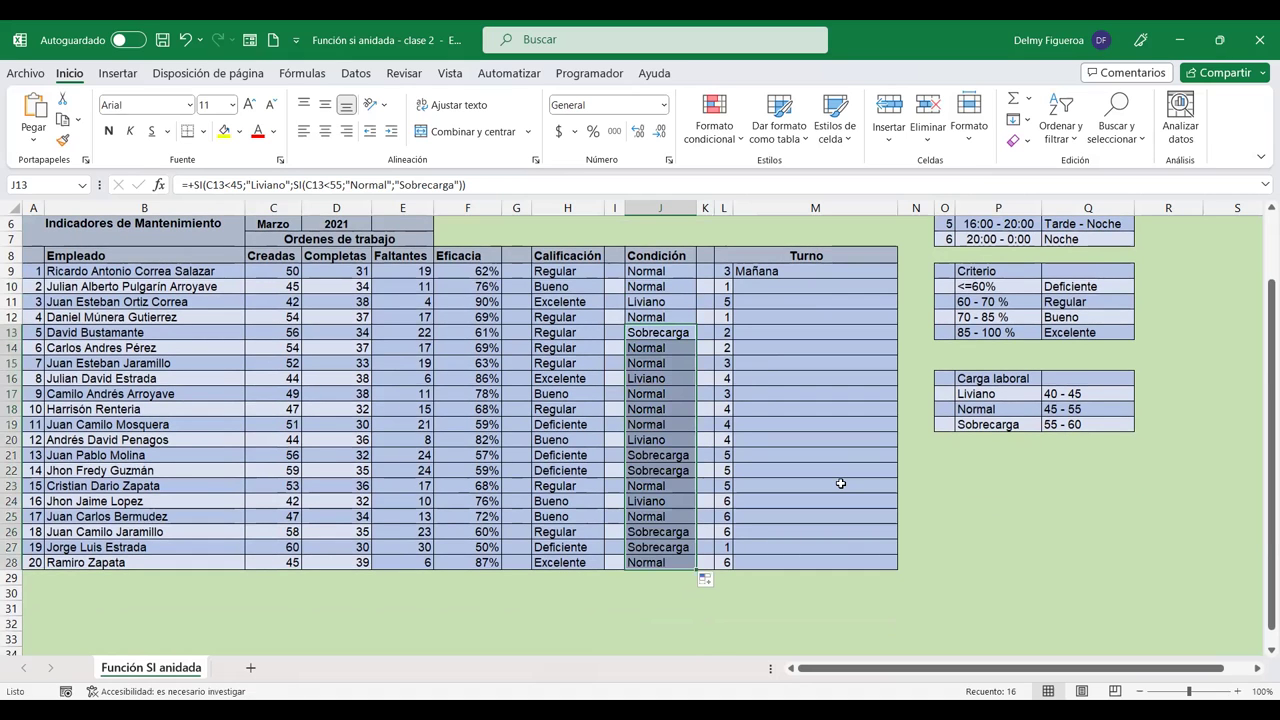
scroll(840, 484, "up", 2)
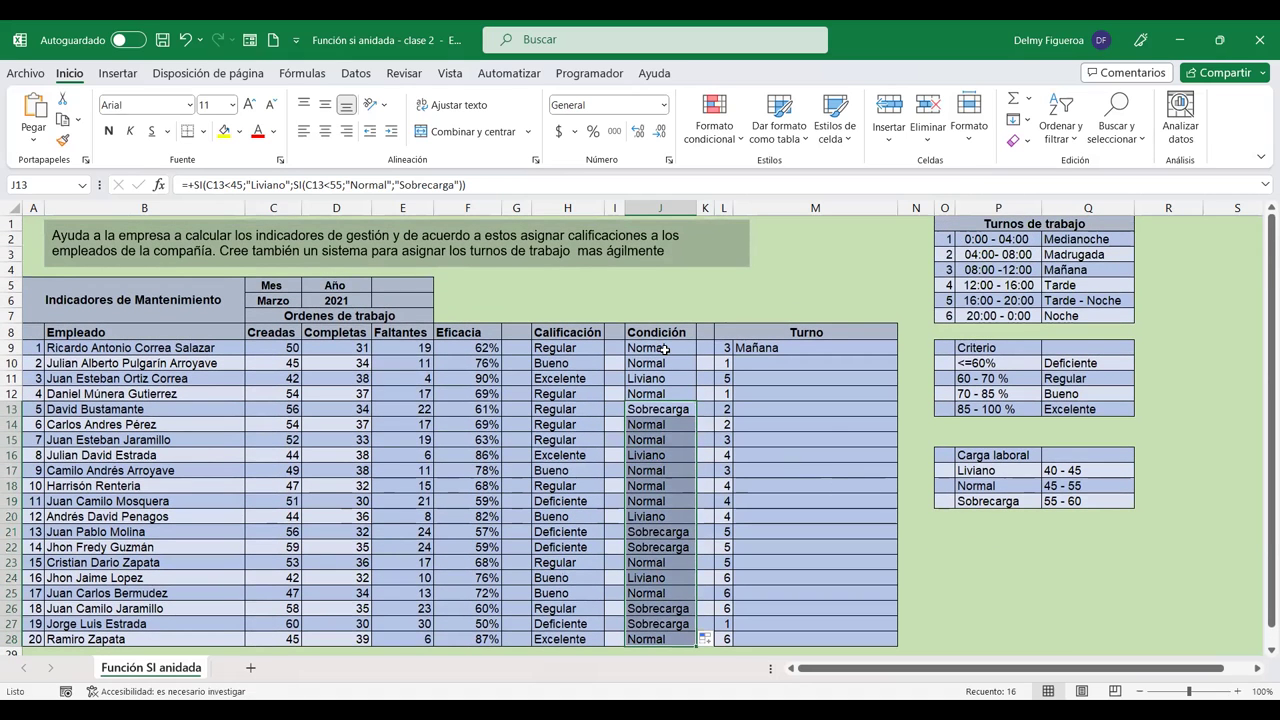
left_click(662, 349)
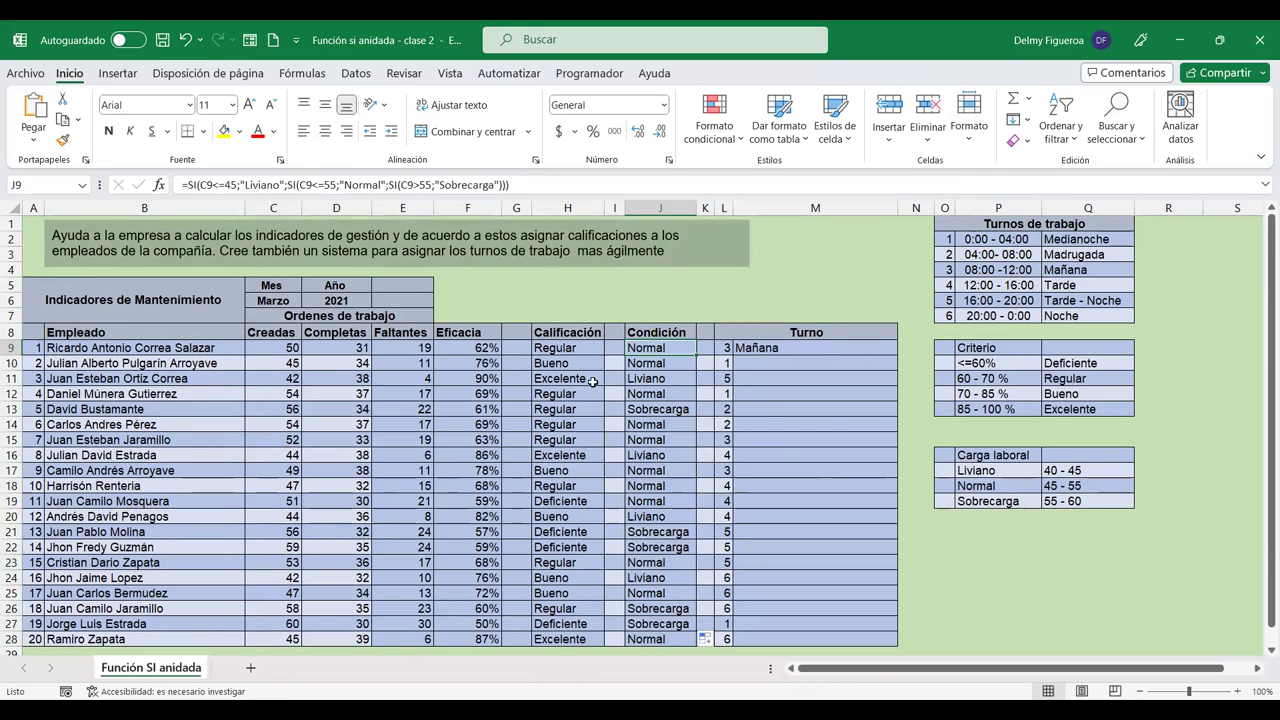
left_click(831, 346)
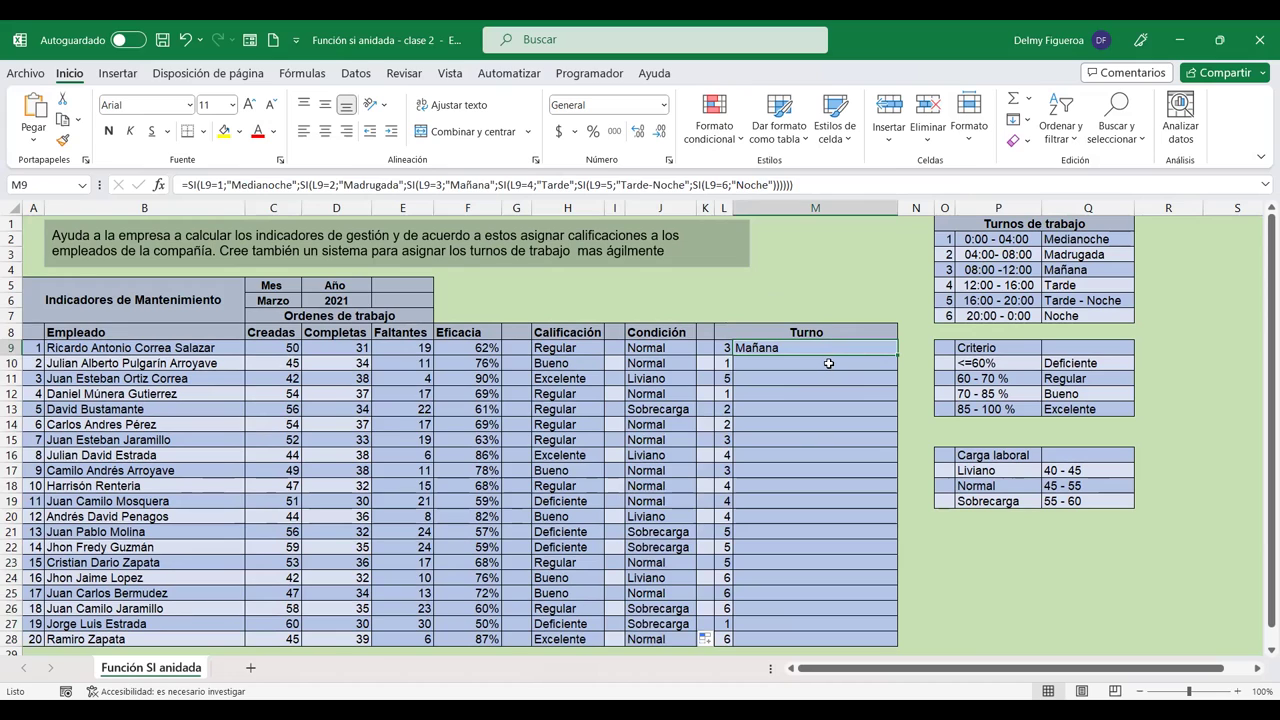
left_click(827, 363)
Step: Begin M10's formula with SI tests L10=1 "Medianoche" and L10=2 "Madrugada"
type("+")
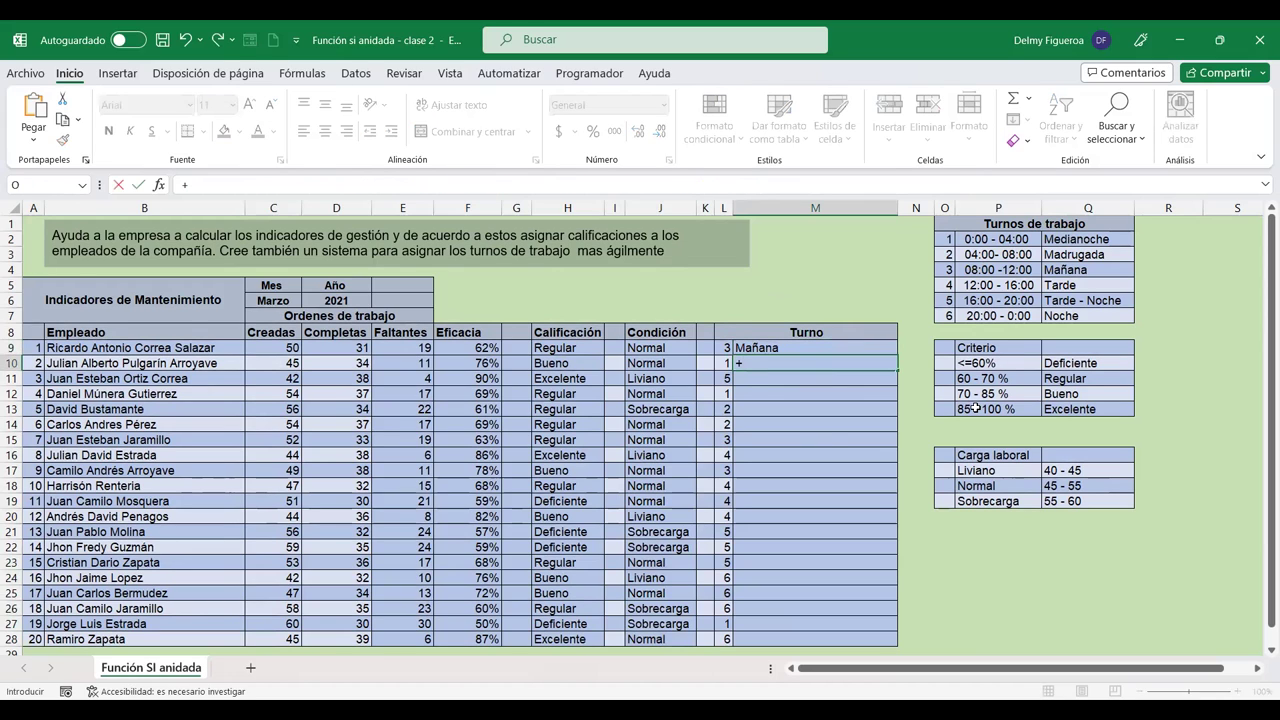
type("si")
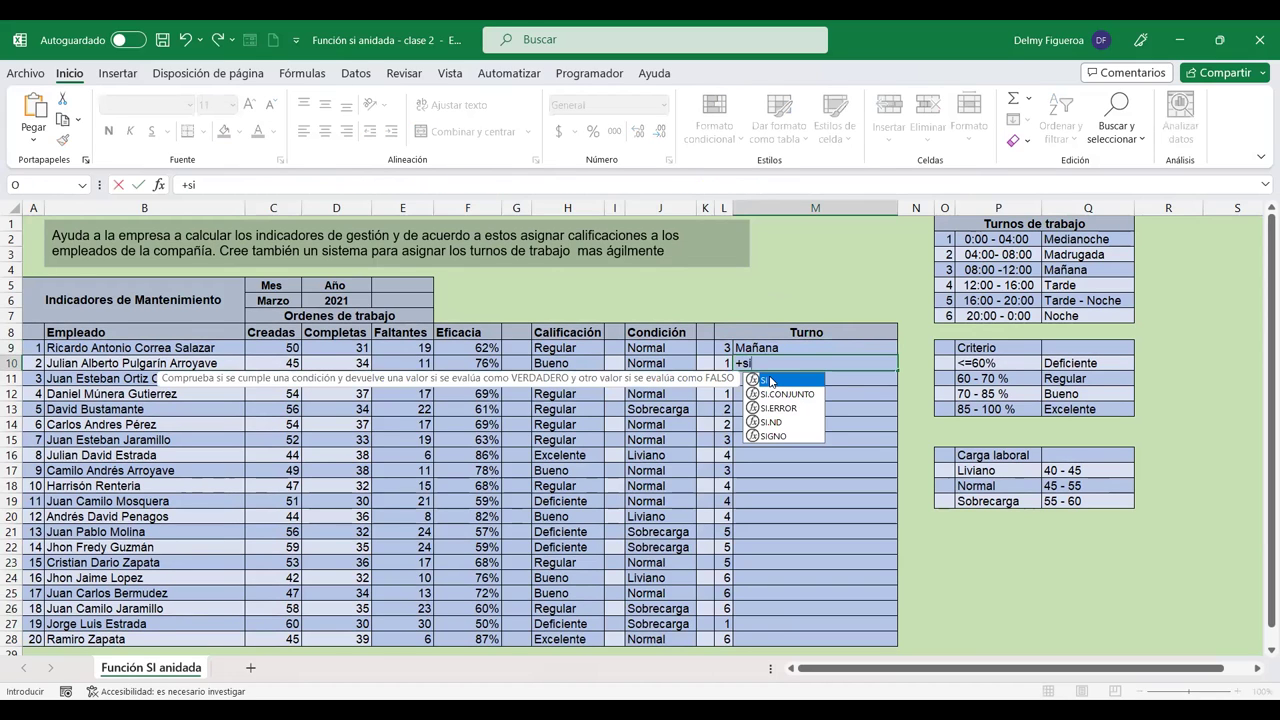
double_click(771, 381)
left_click(723, 365)
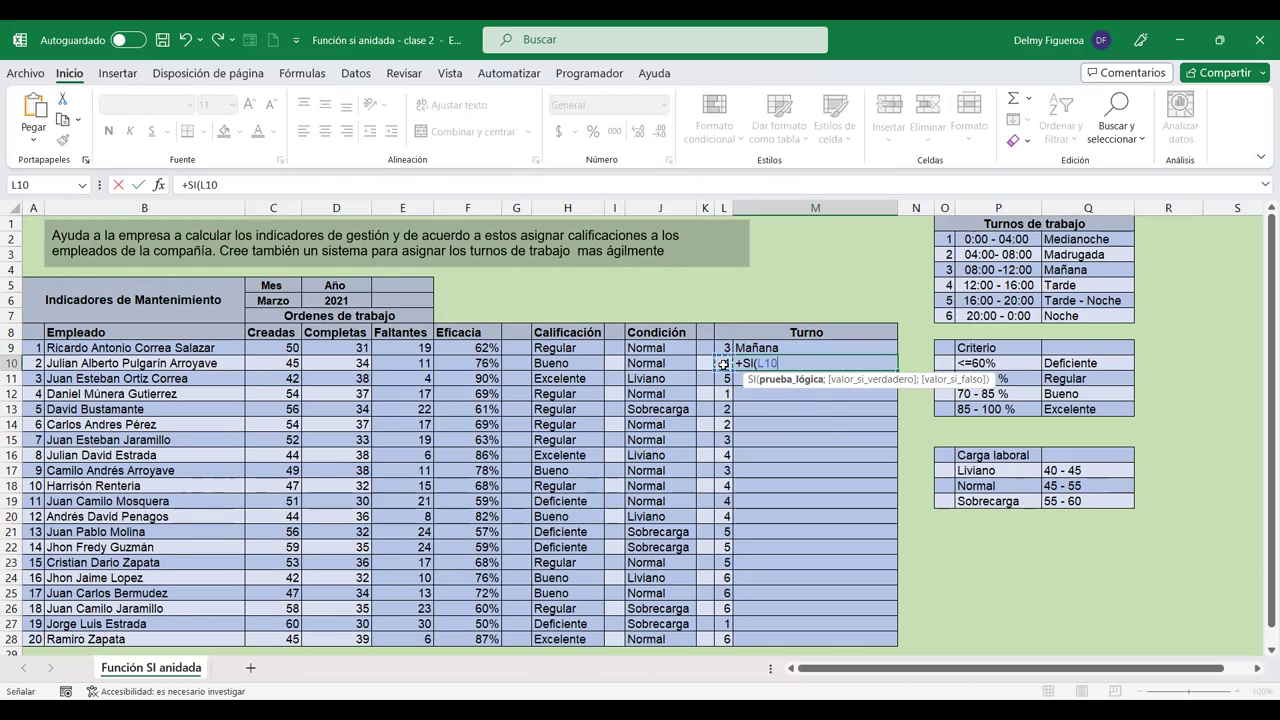
type("=")
type("1")
type(";\"Medianoche\"")
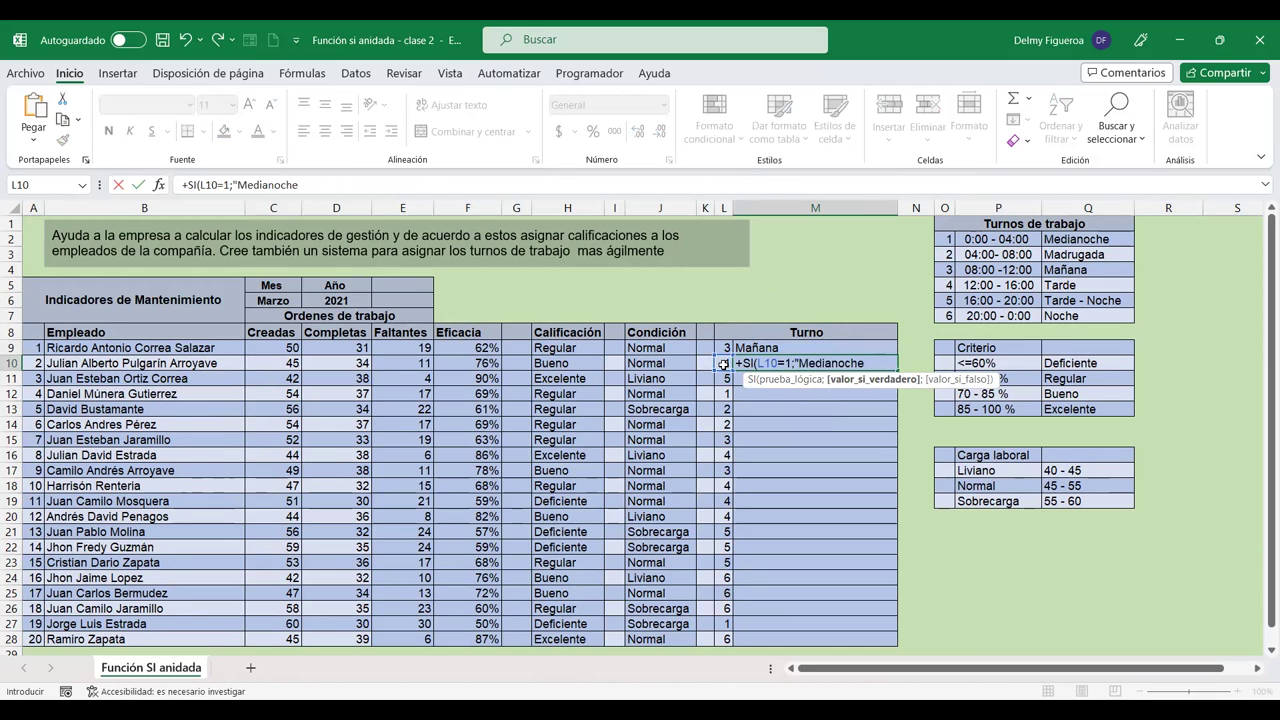
type(";")
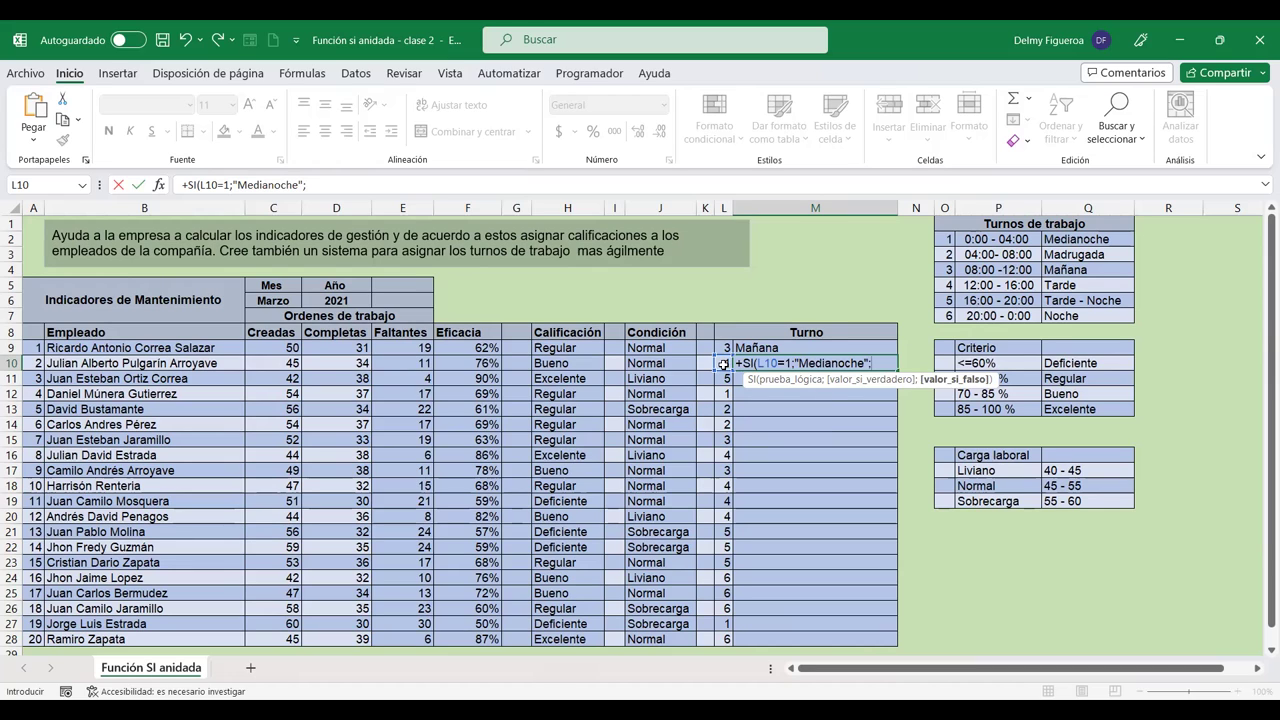
type("si")
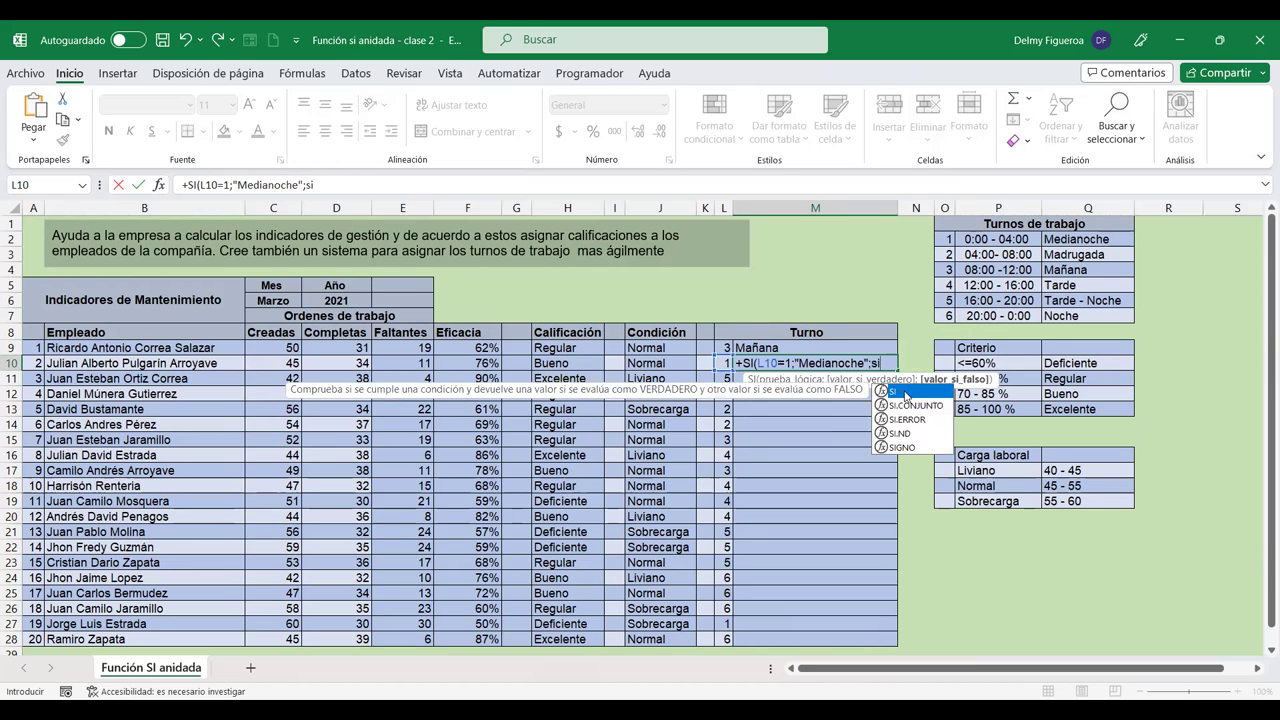
double_click(905, 393)
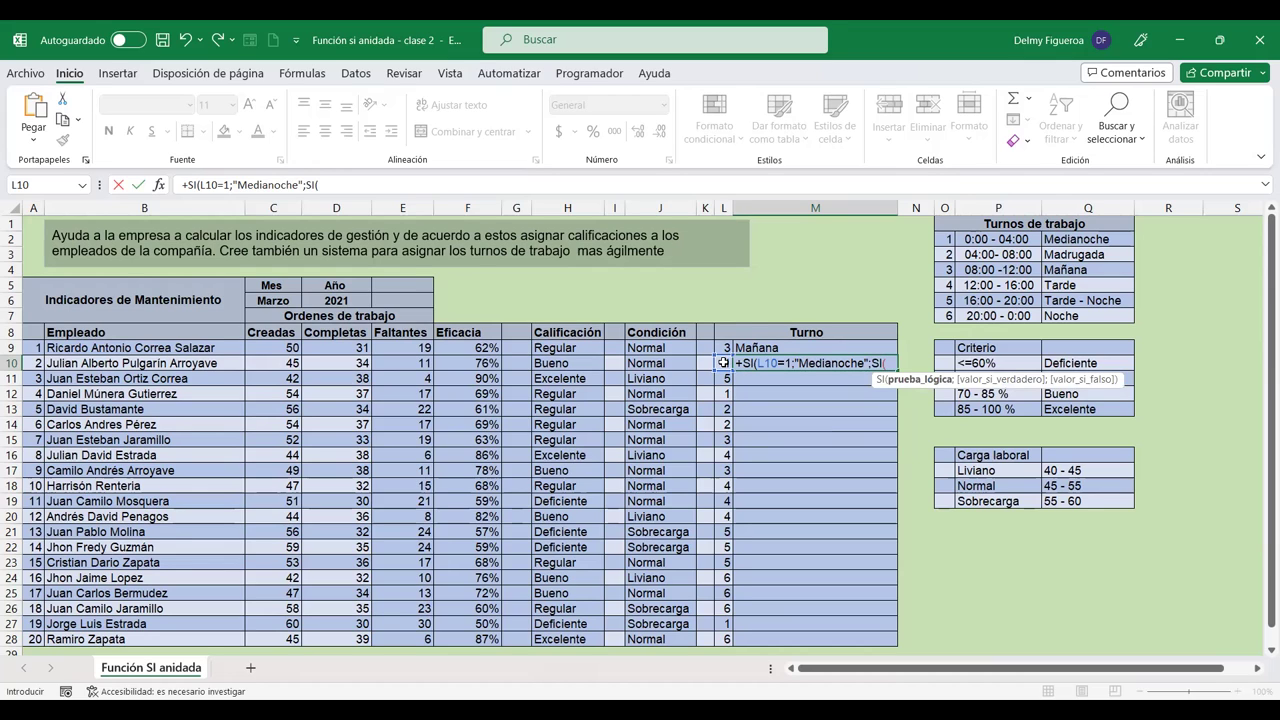
left_click(723, 363)
type("=2;\"MAdrugada")
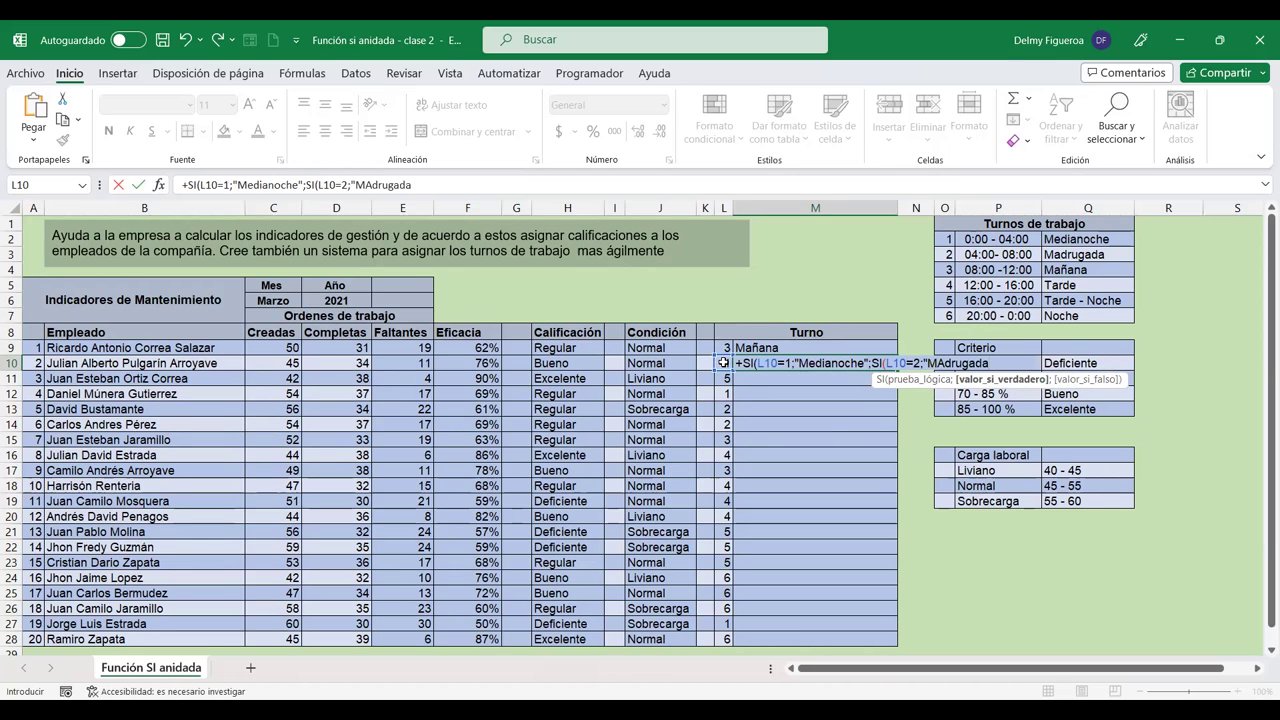
key("BackSpace")
key("BackSpace")
key("BackSpace")
type("adrugada")
type("\"")
type(";")
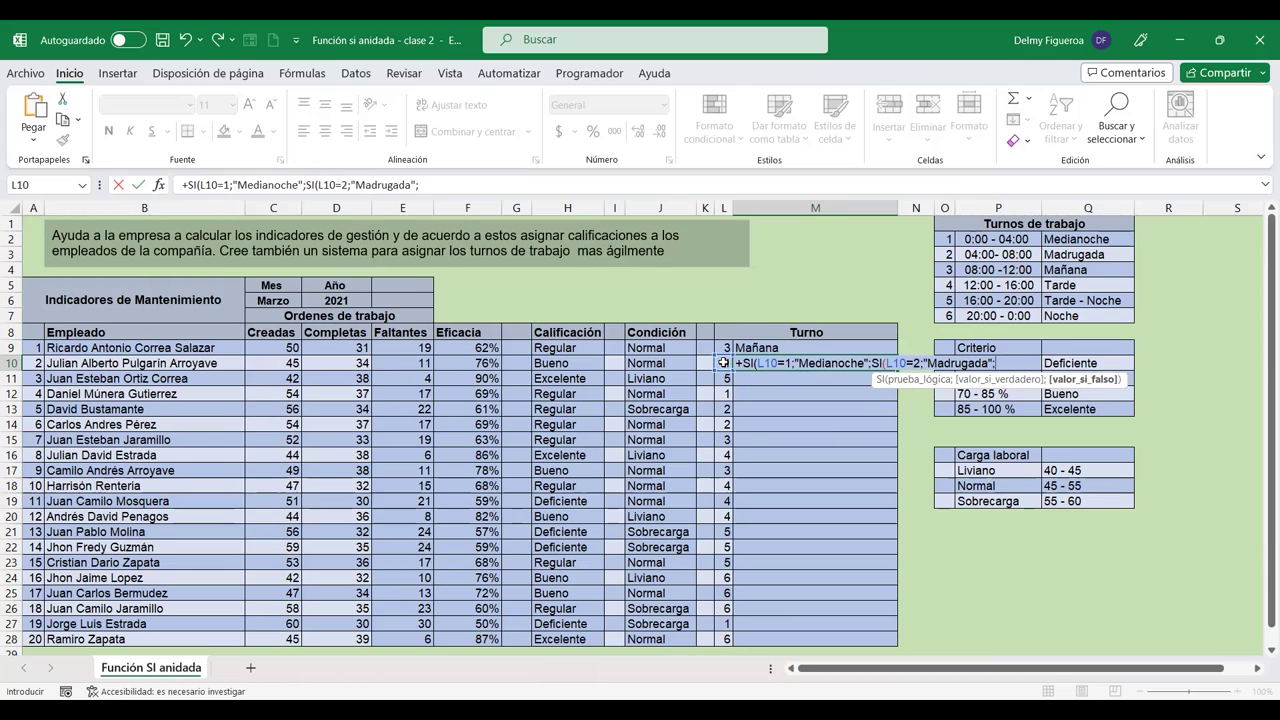
Step: Add nested tests L10=3 "Mañana" and L10=4 "Tarde"
type("si(")
left_click(723, 364)
type("=")
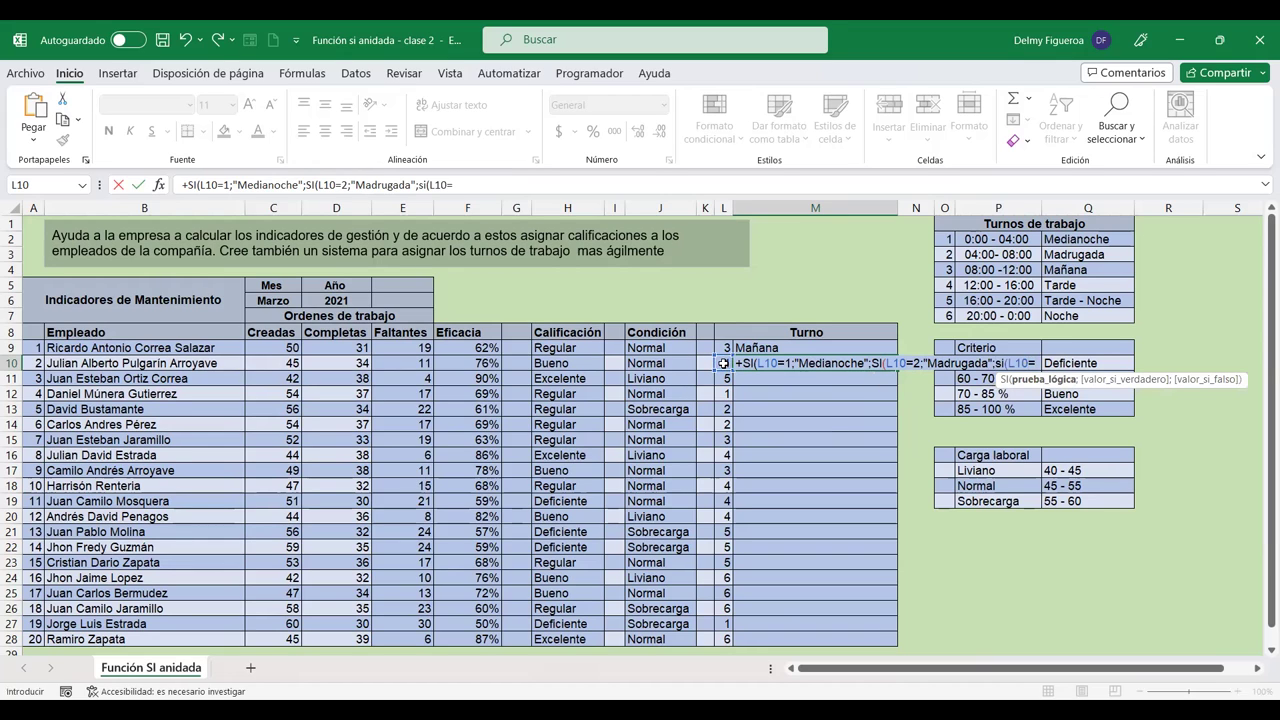
type("3;\"")
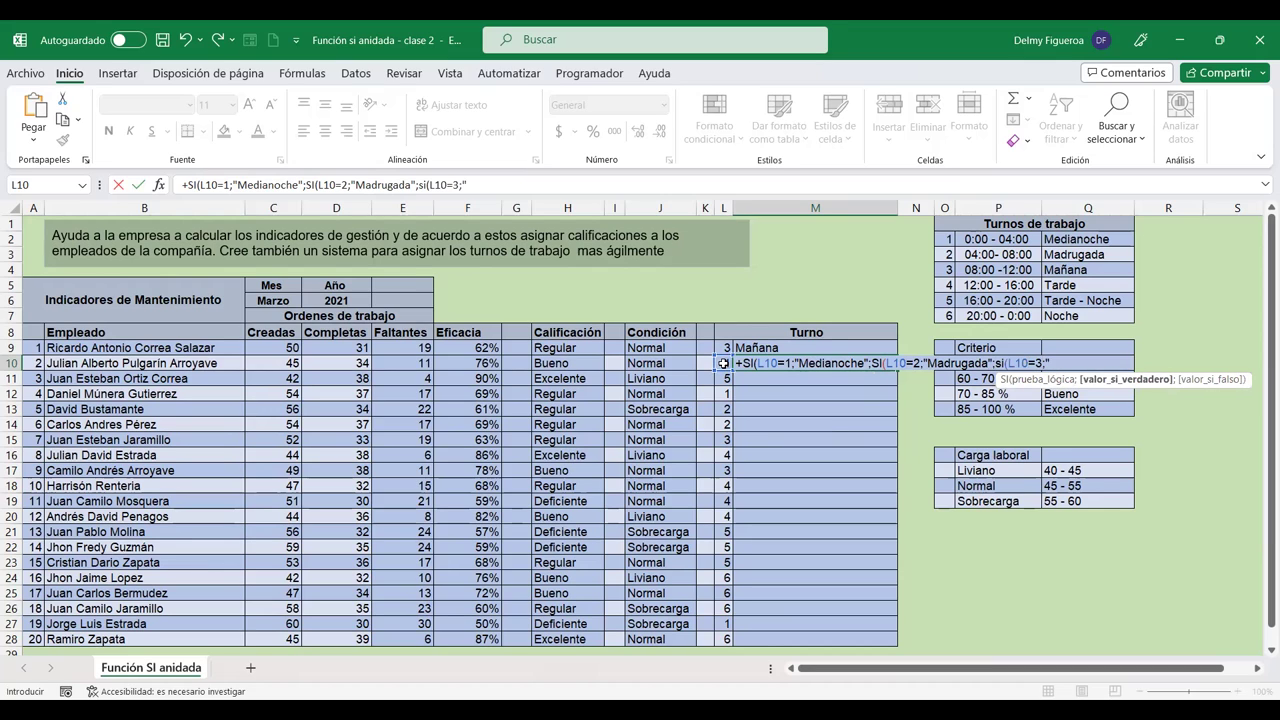
type("Mañana\"")
type(";")
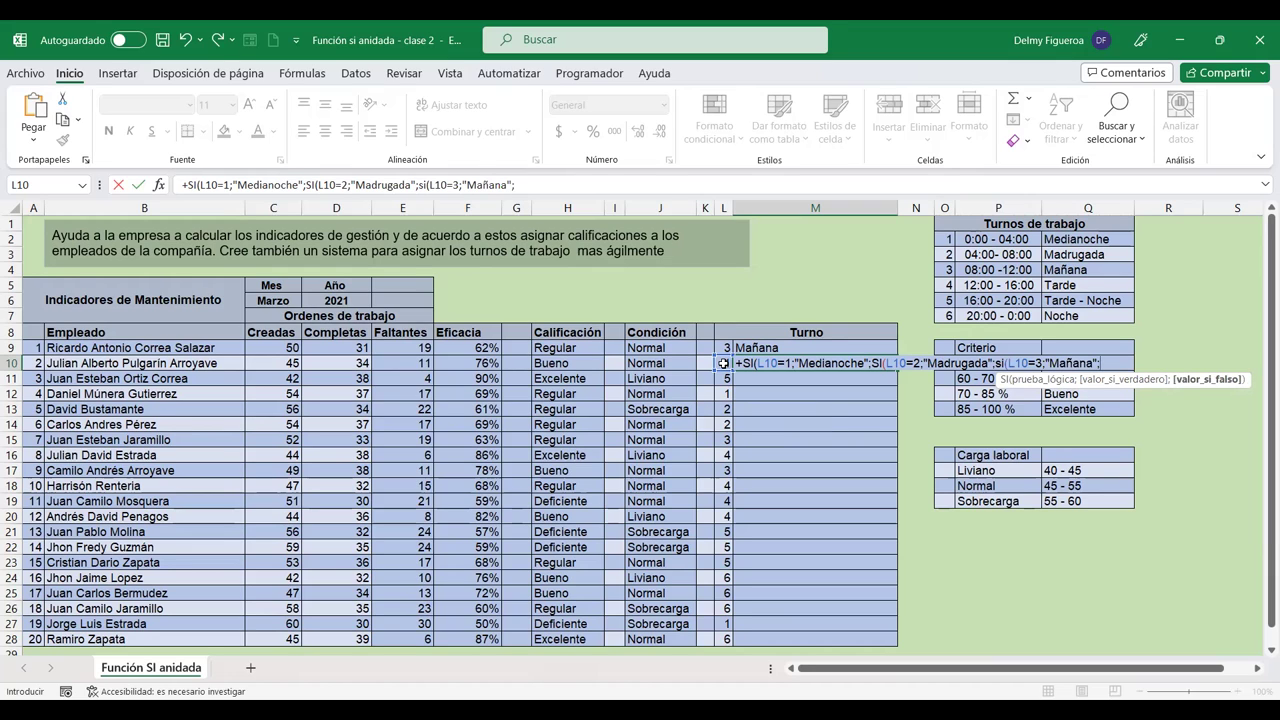
type("si")
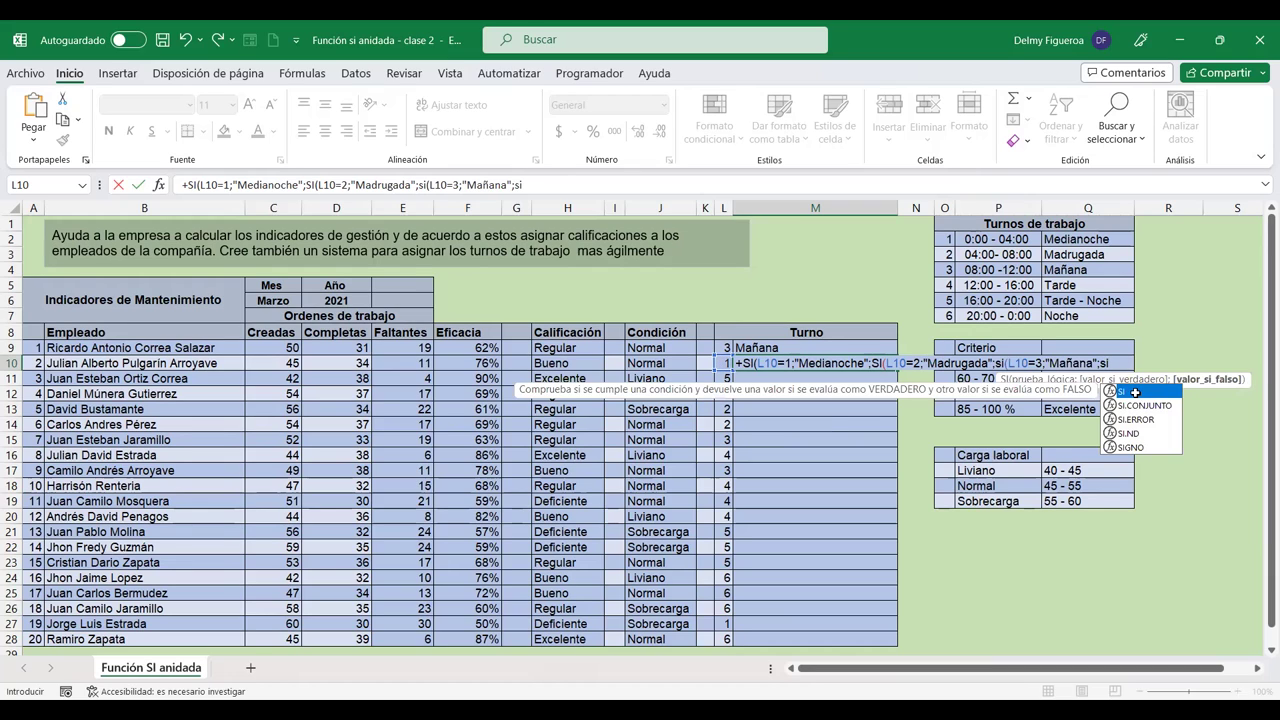
double_click(1135, 393)
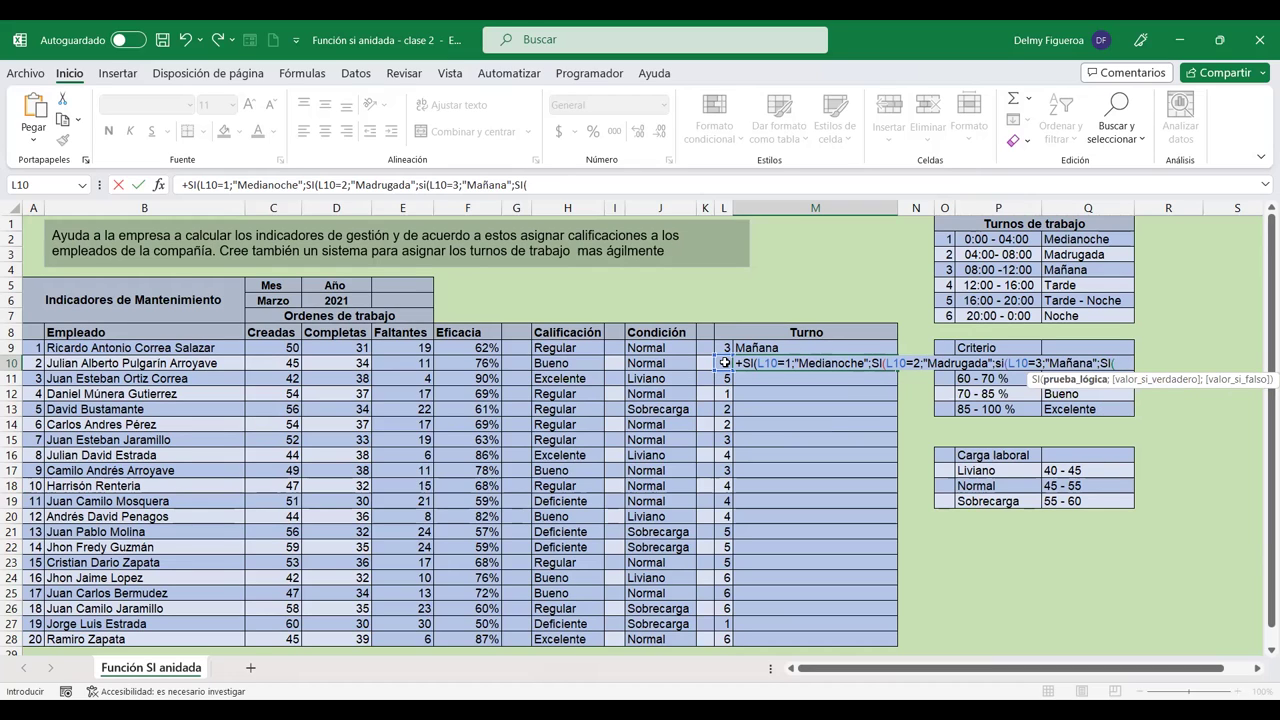
left_click(724, 363)
type("=4")
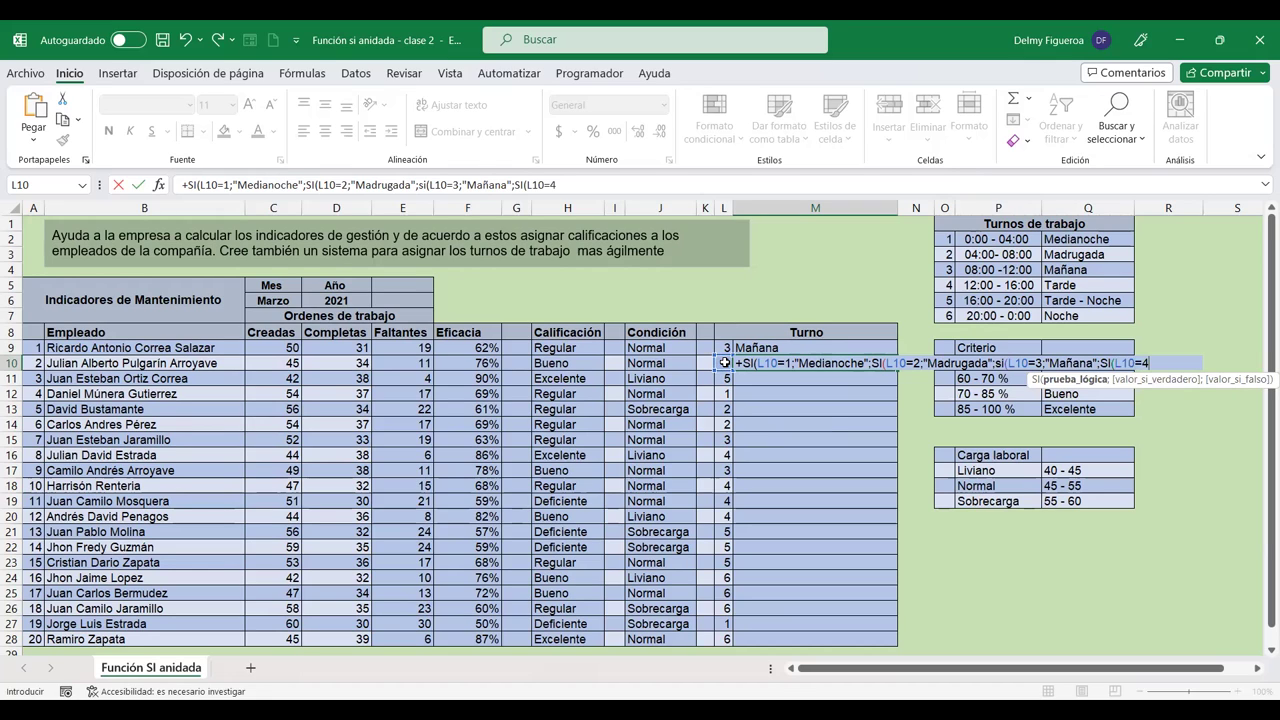
type(";\"")
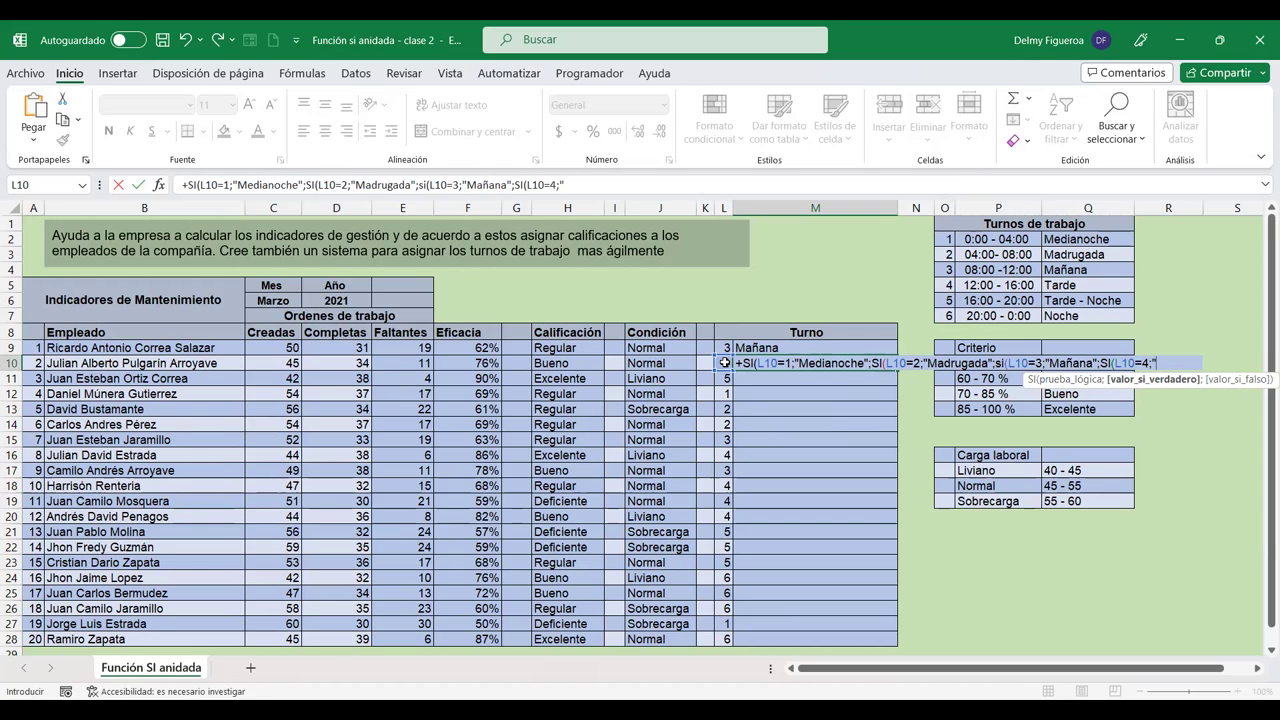
type("Tarde\";")
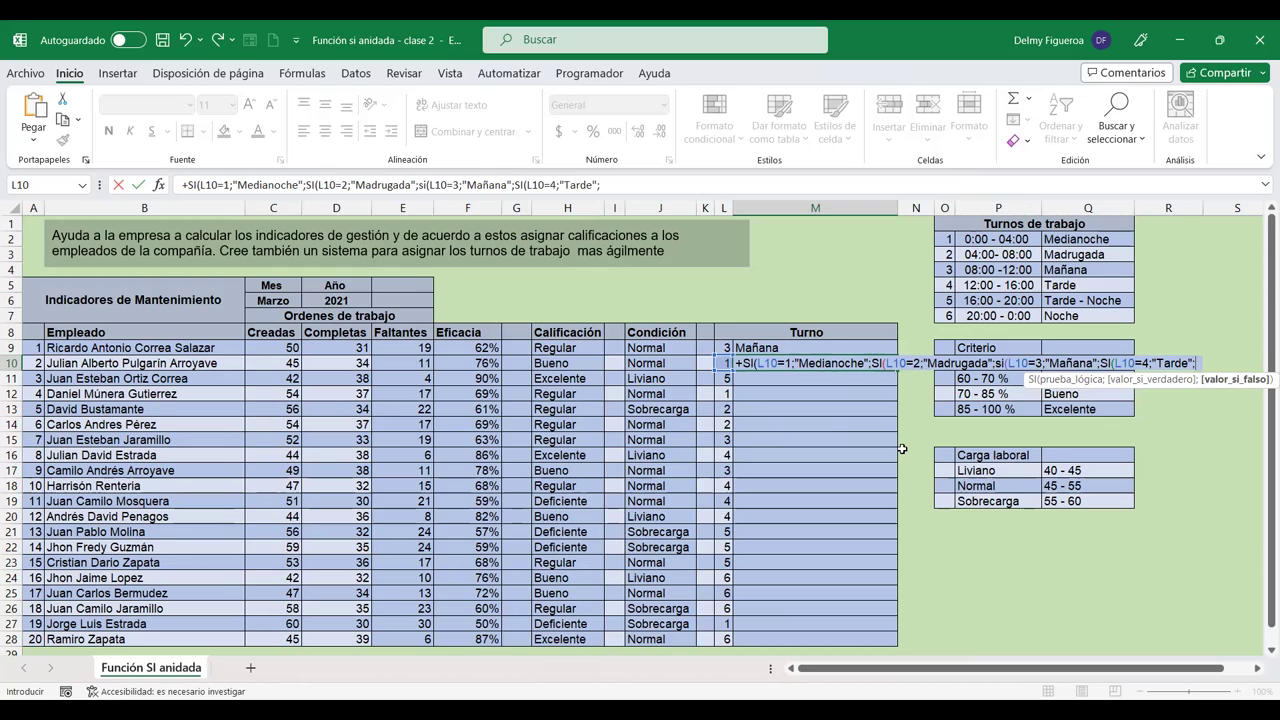
type("si")
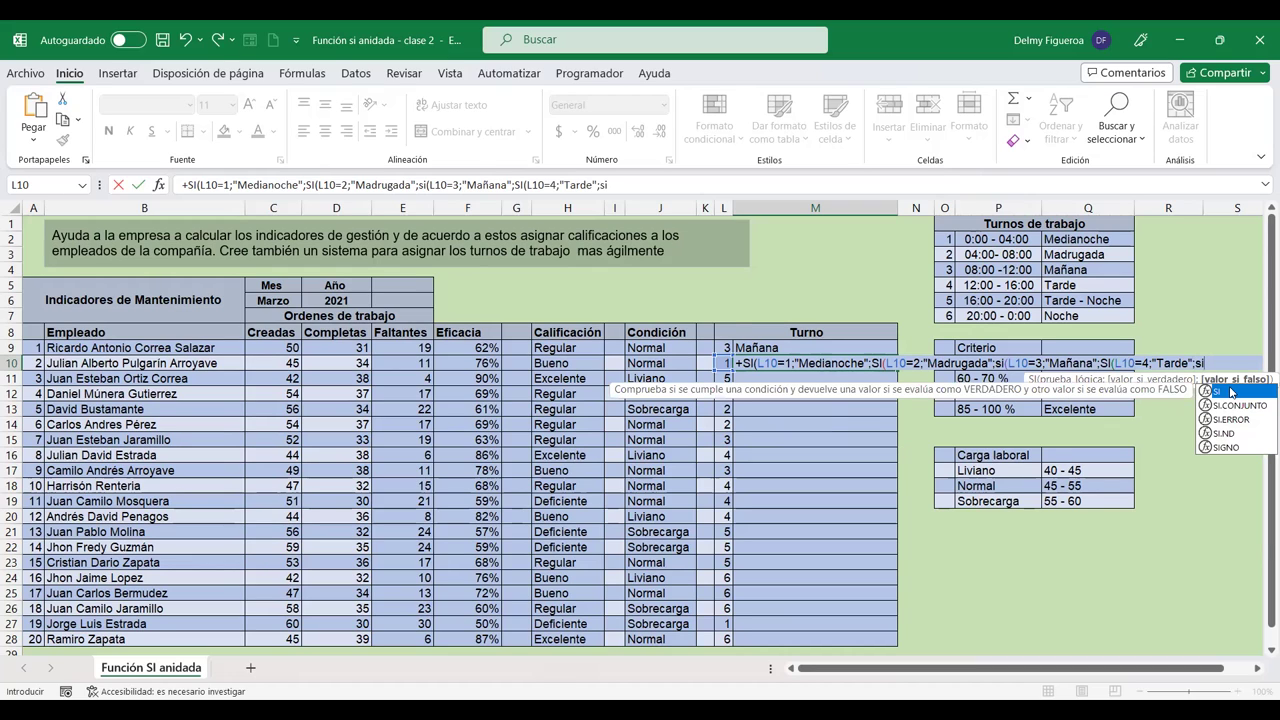
Step: Add the L10=5 "Tarde - Noche" test, "Noche" fallback, and five closing parentheses
double_click(1225, 390)
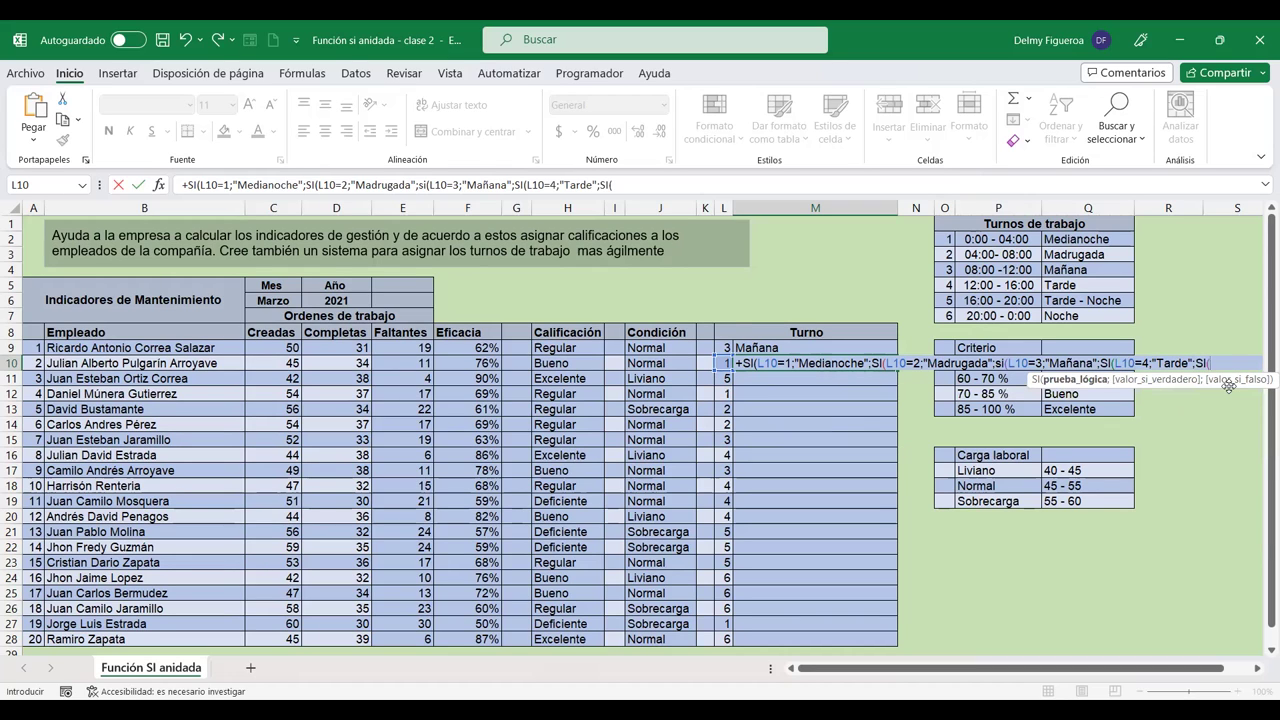
type("l10")
type("=5")
left_click(1257, 668)
left_click(1257, 668)
left_click(1257, 668)
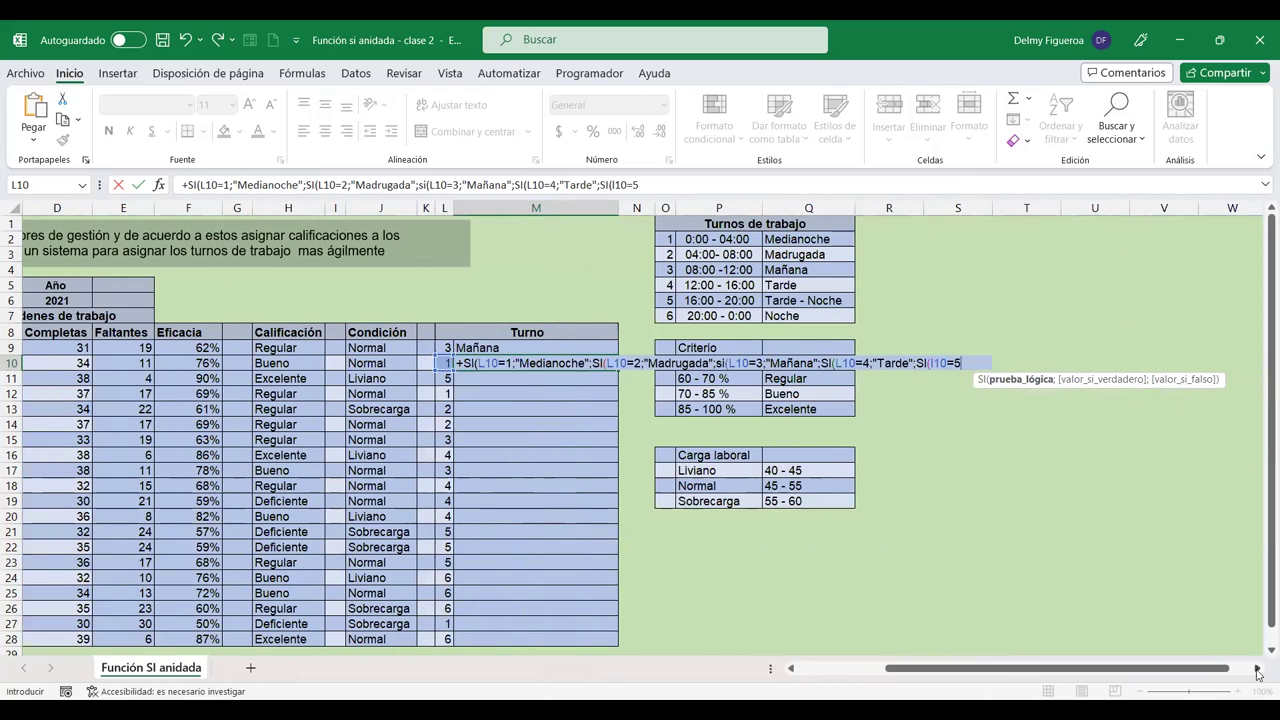
type(";\"")
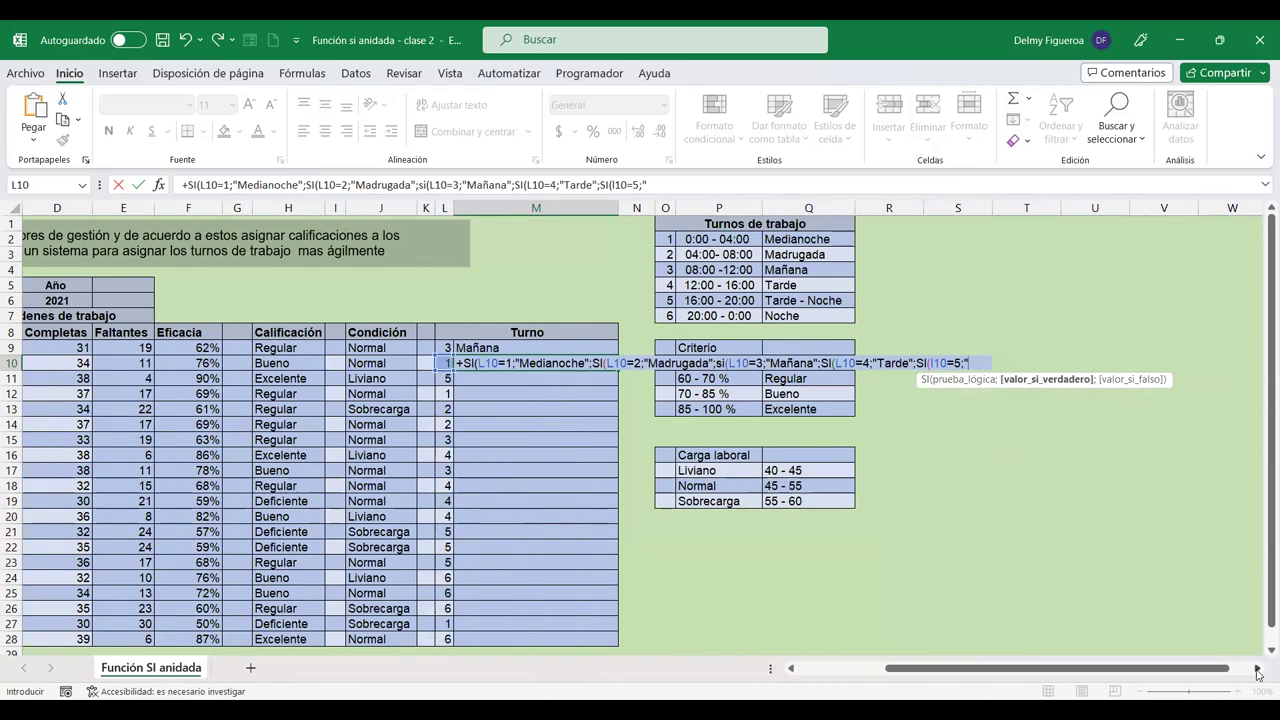
type("Tarde")
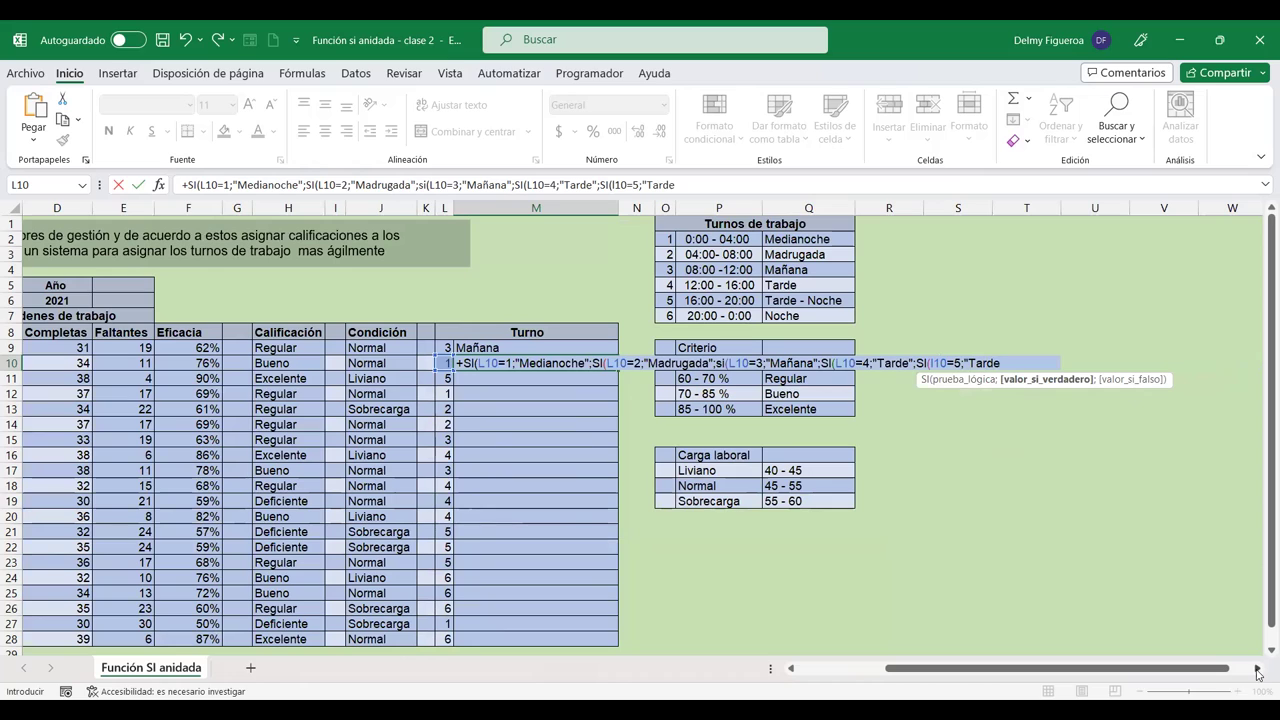
type(" - Noche\"")
type(";\"")
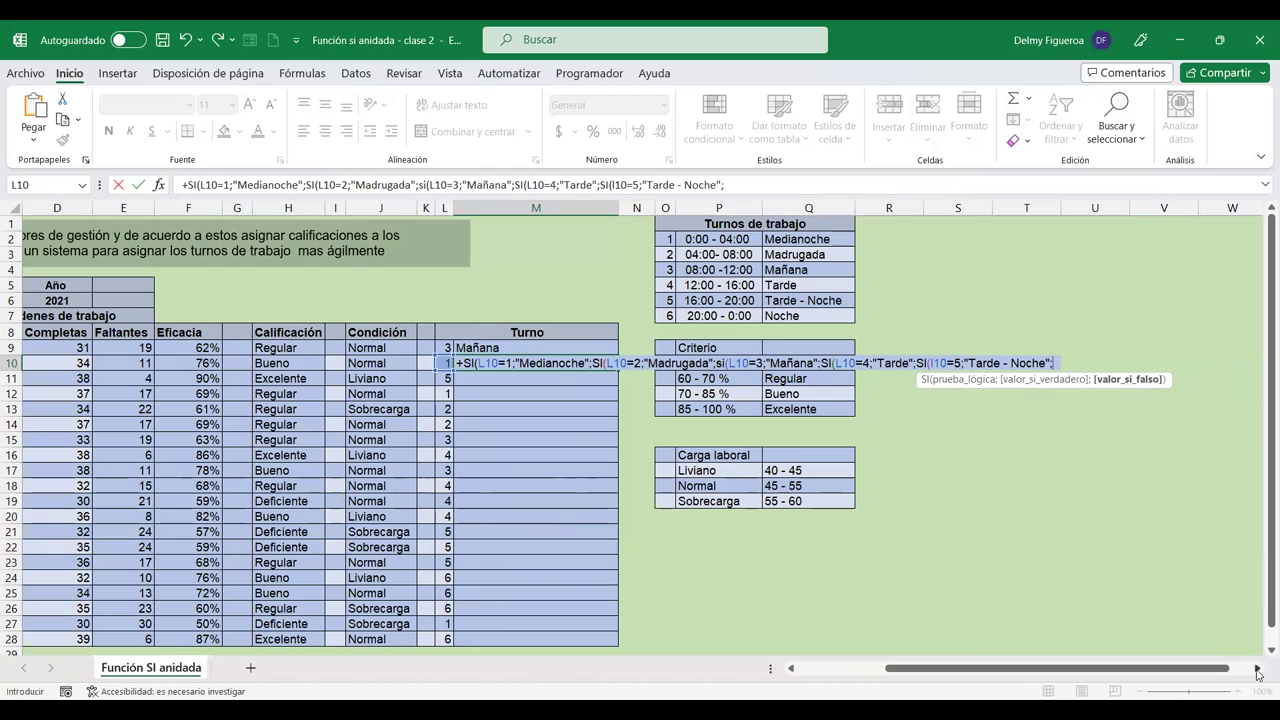
type("Nochw")
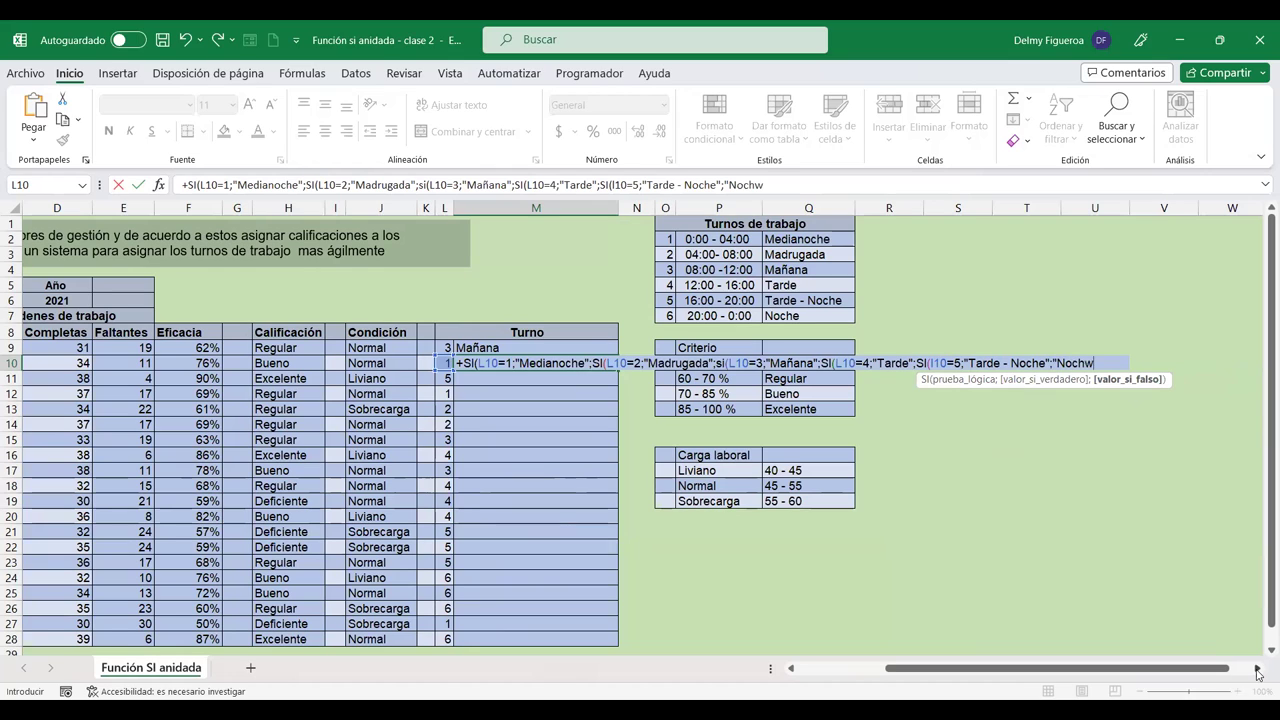
key("BackSpace")
type("e")
type("))")
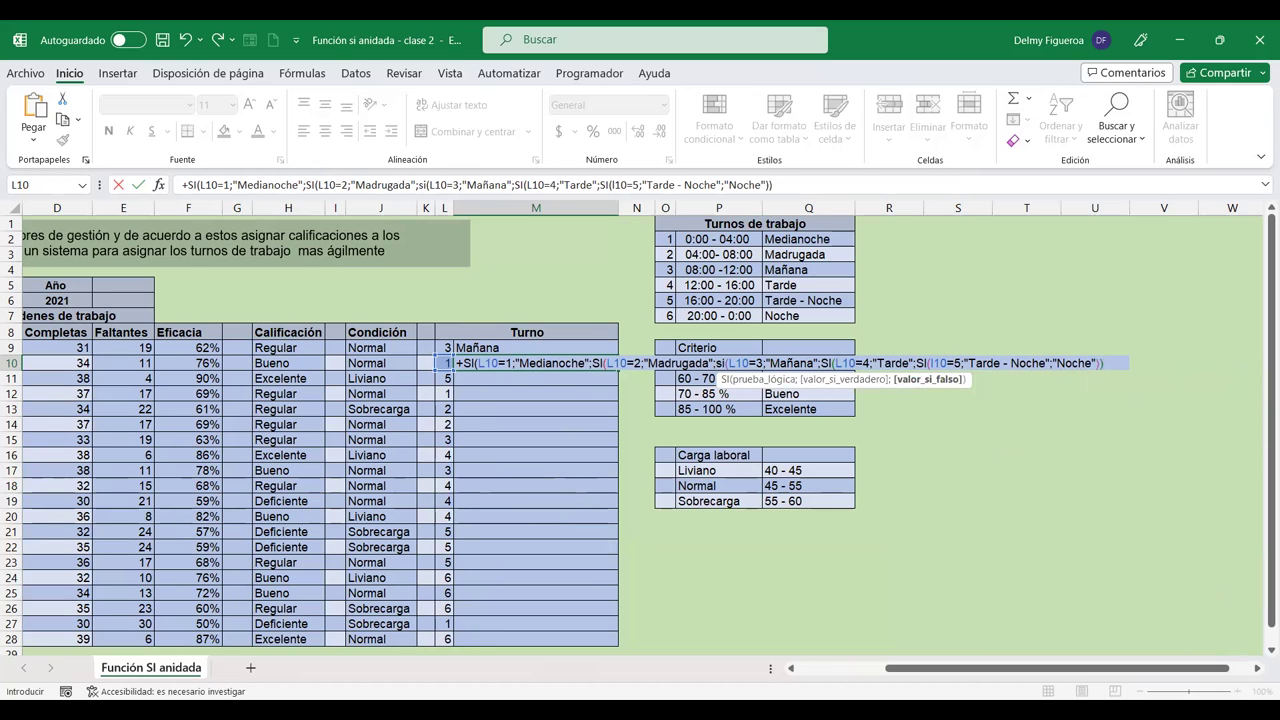
type(")")
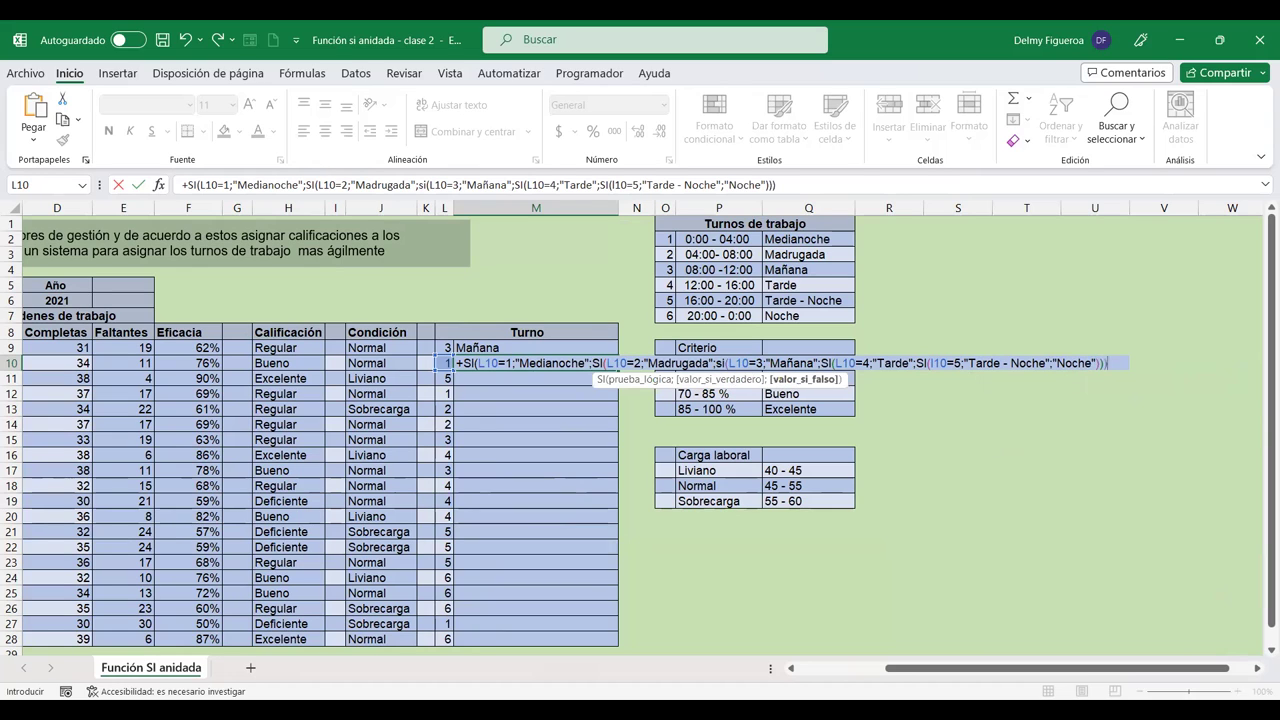
type(")")
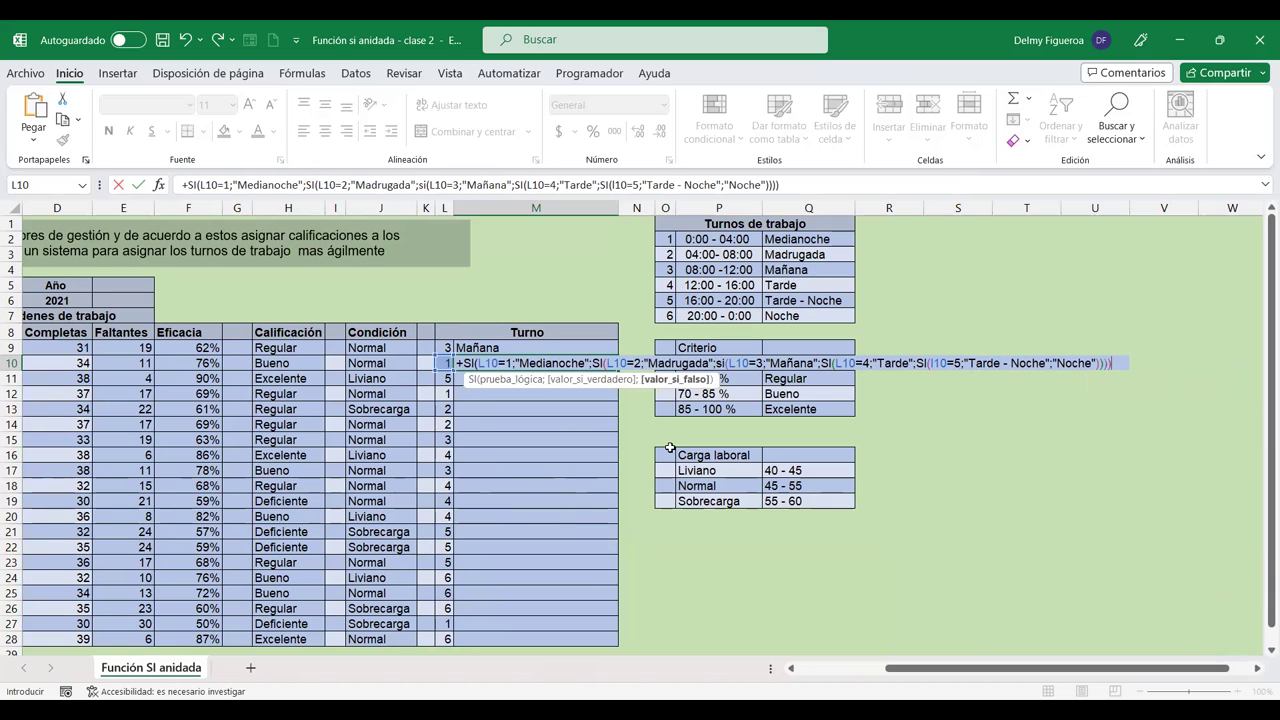
type(")")
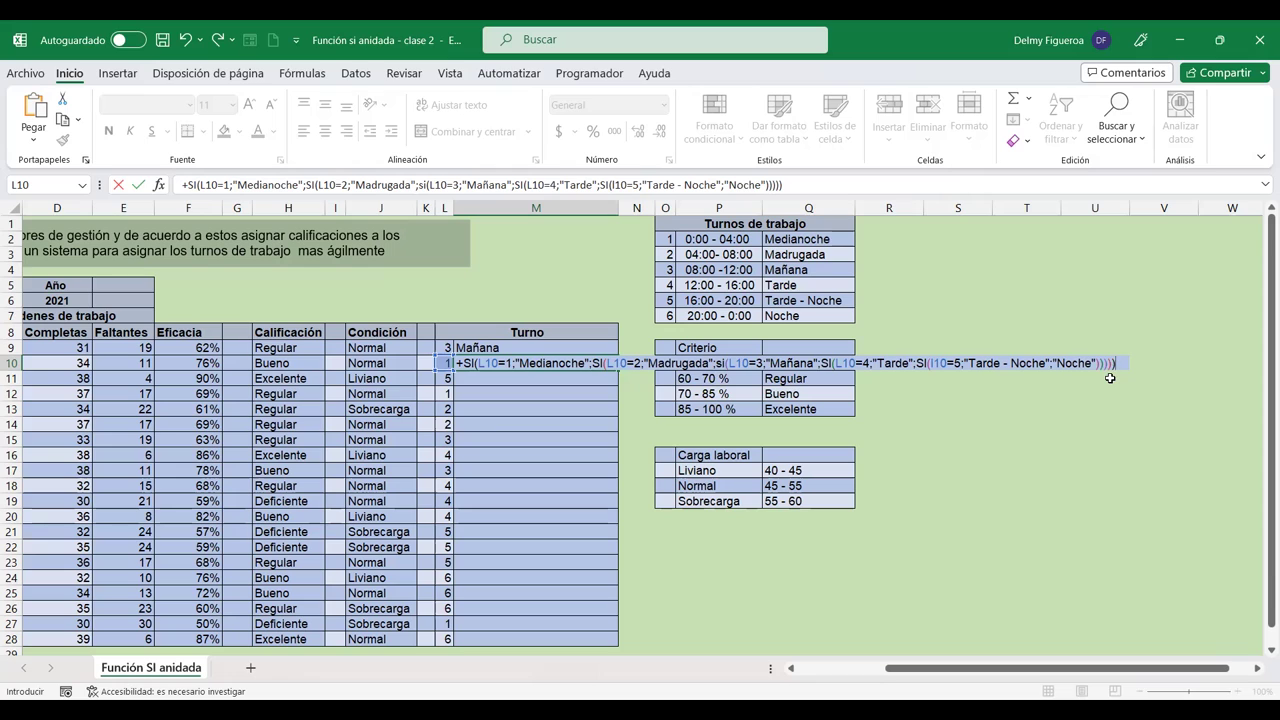
Step: Commit M10's shift formula, copy it to M11, and open M9's formula for editing
key("Return")
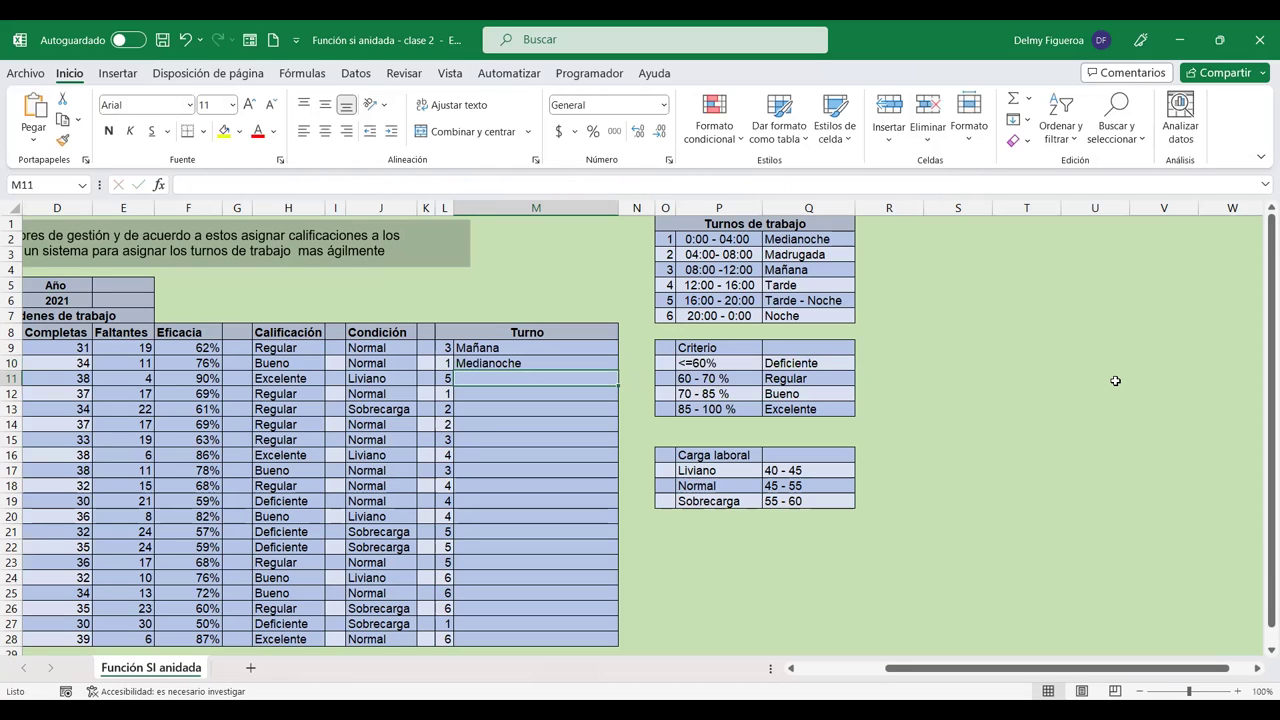
left_click(590, 360)
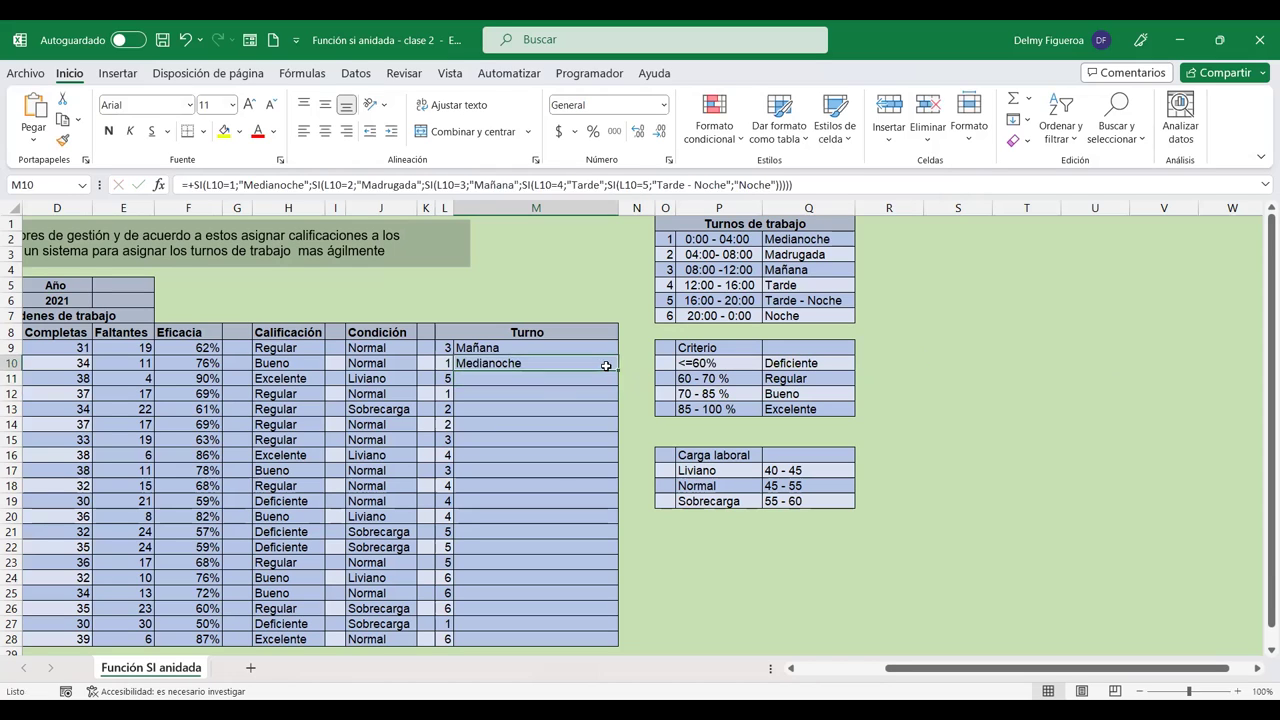
left_click_drag(618, 370, 619, 386)
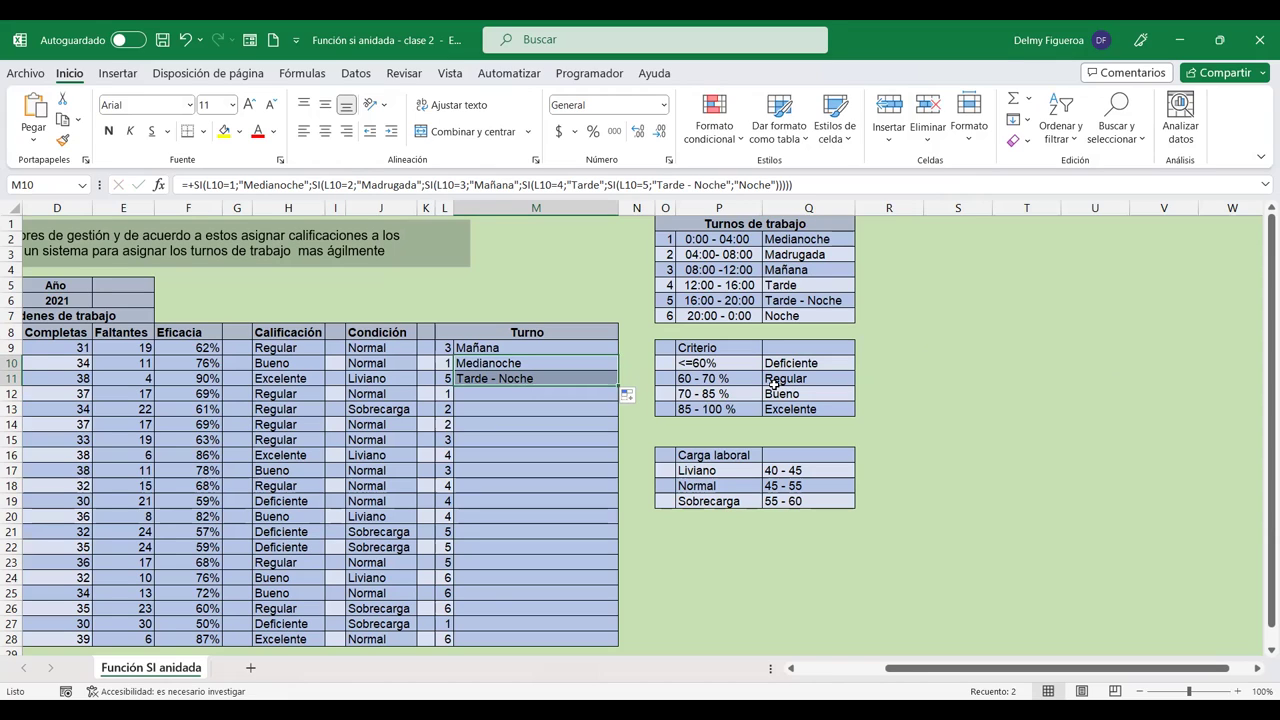
left_click(573, 347)
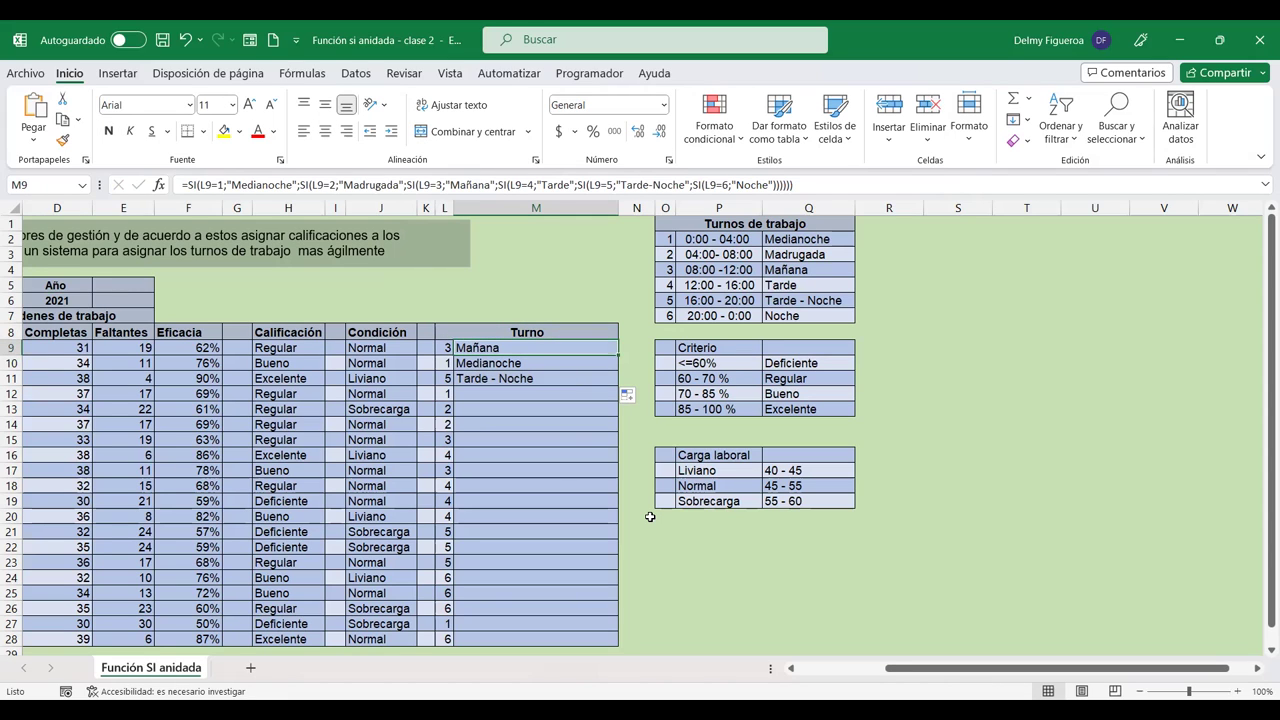
key("F2")
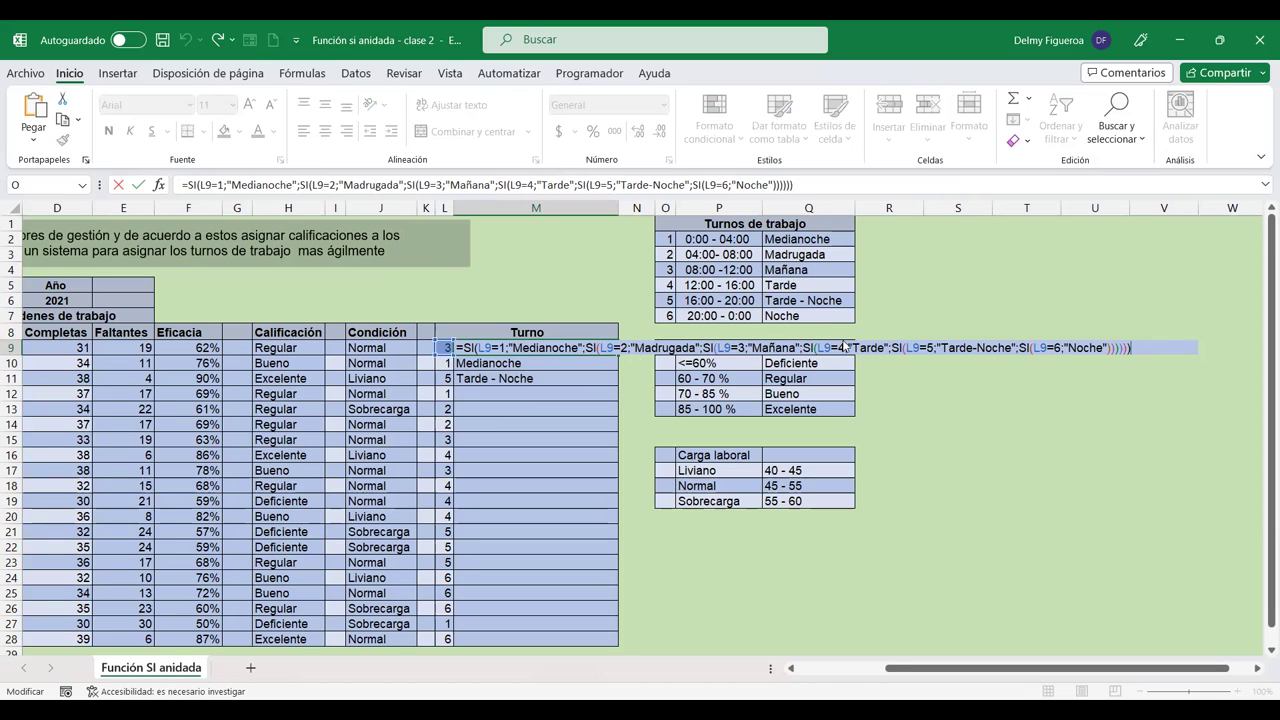
left_click(484, 347)
left_click(527, 347)
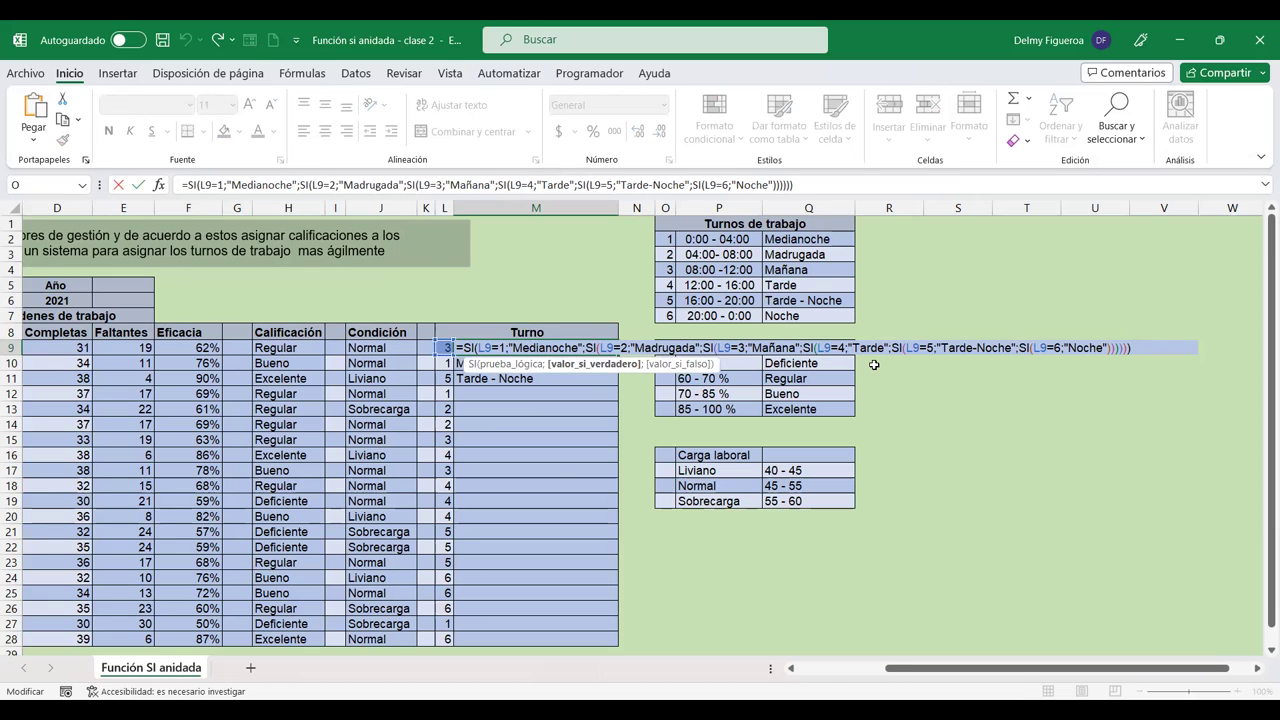
key("Right")
key("Right")
key("Right")
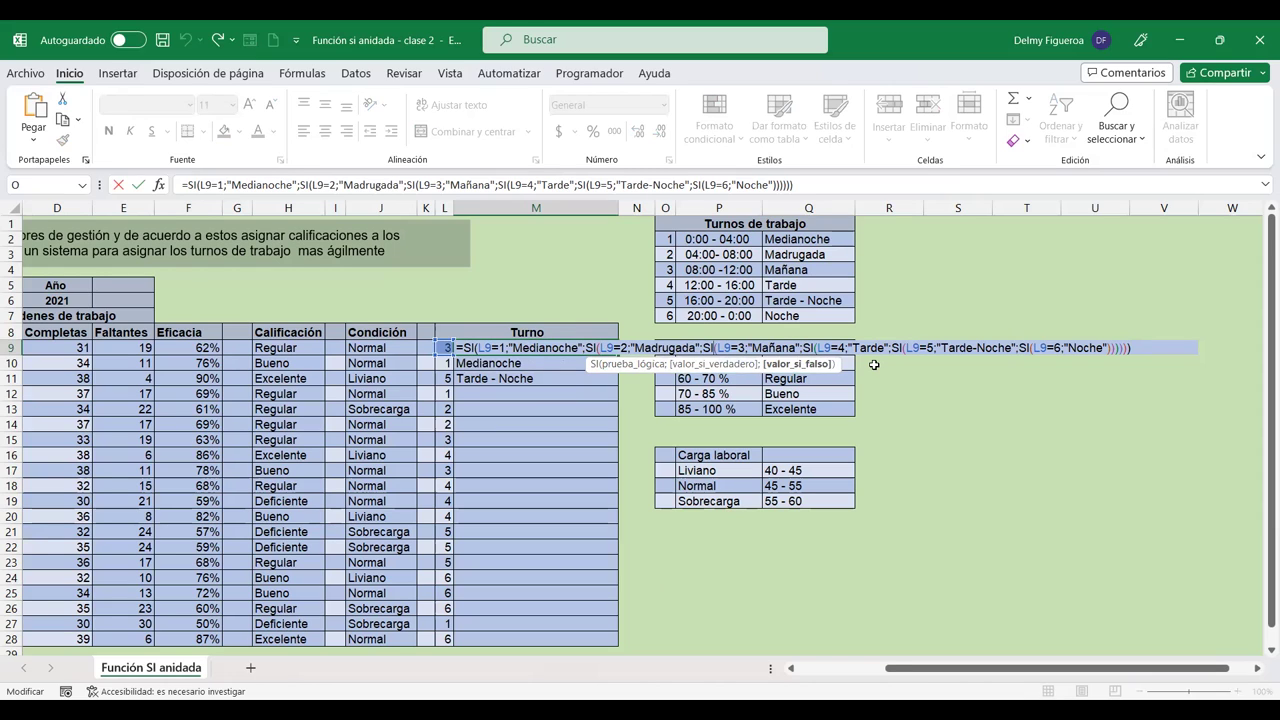
key("Right")
key("Right")
key("Right")
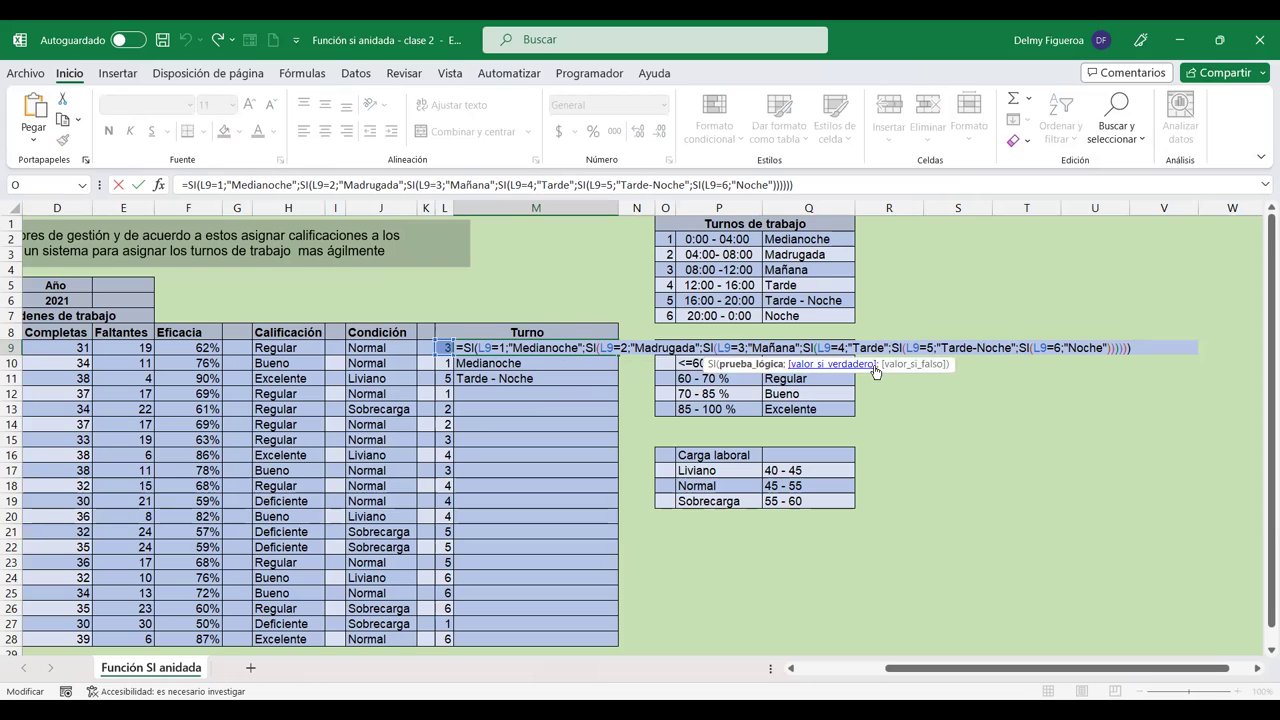
key("Right")
key("Right")
key("Right")
left_click(1099, 346)
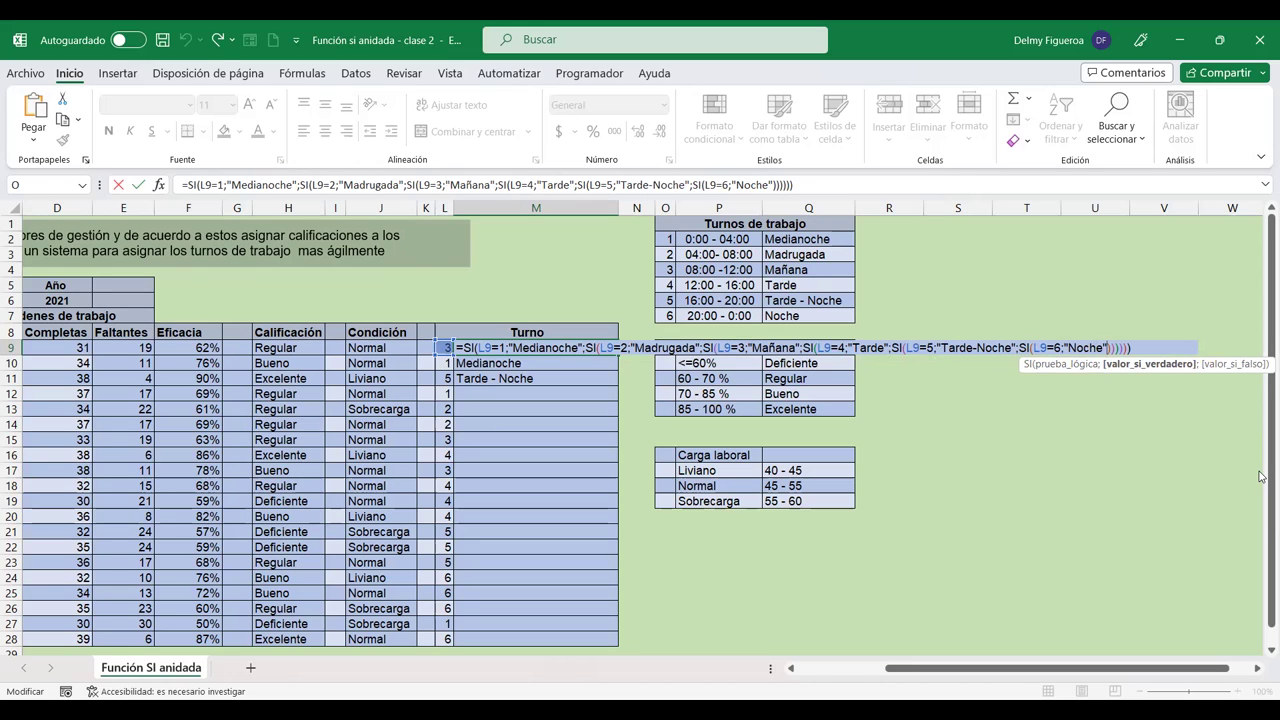
key("Right")
key("Right")
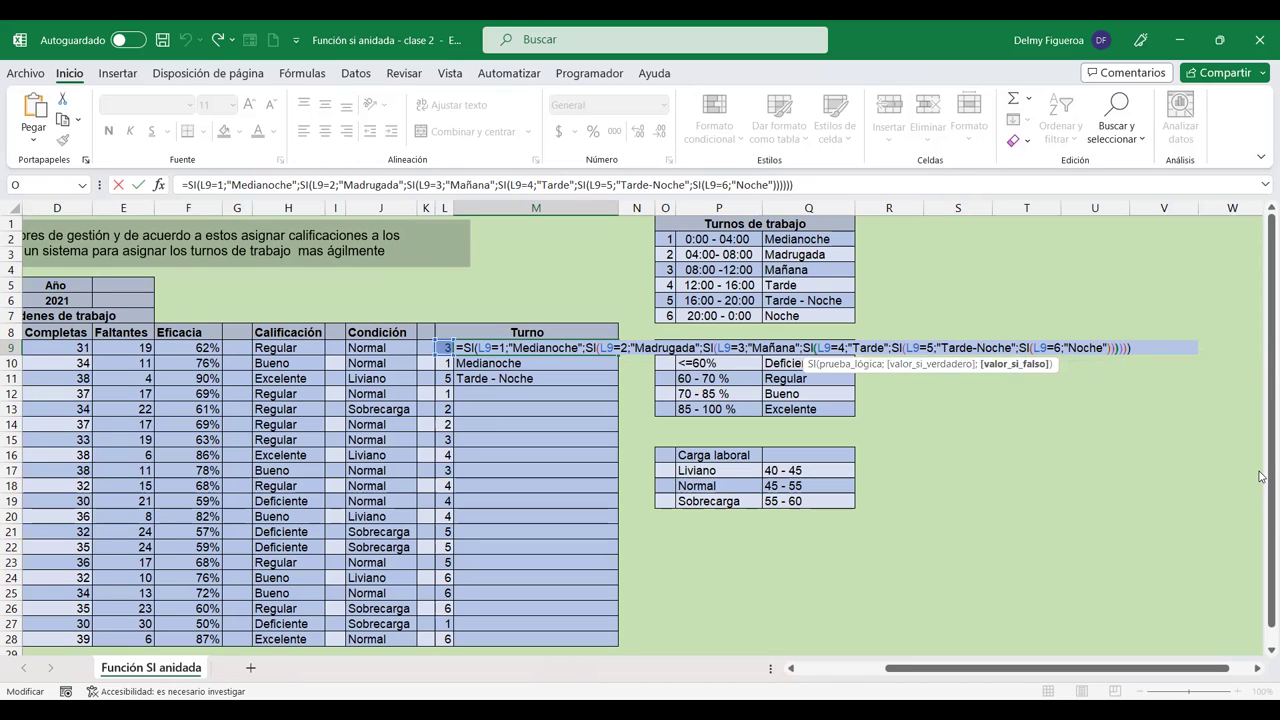
key("Right")
key("Right")
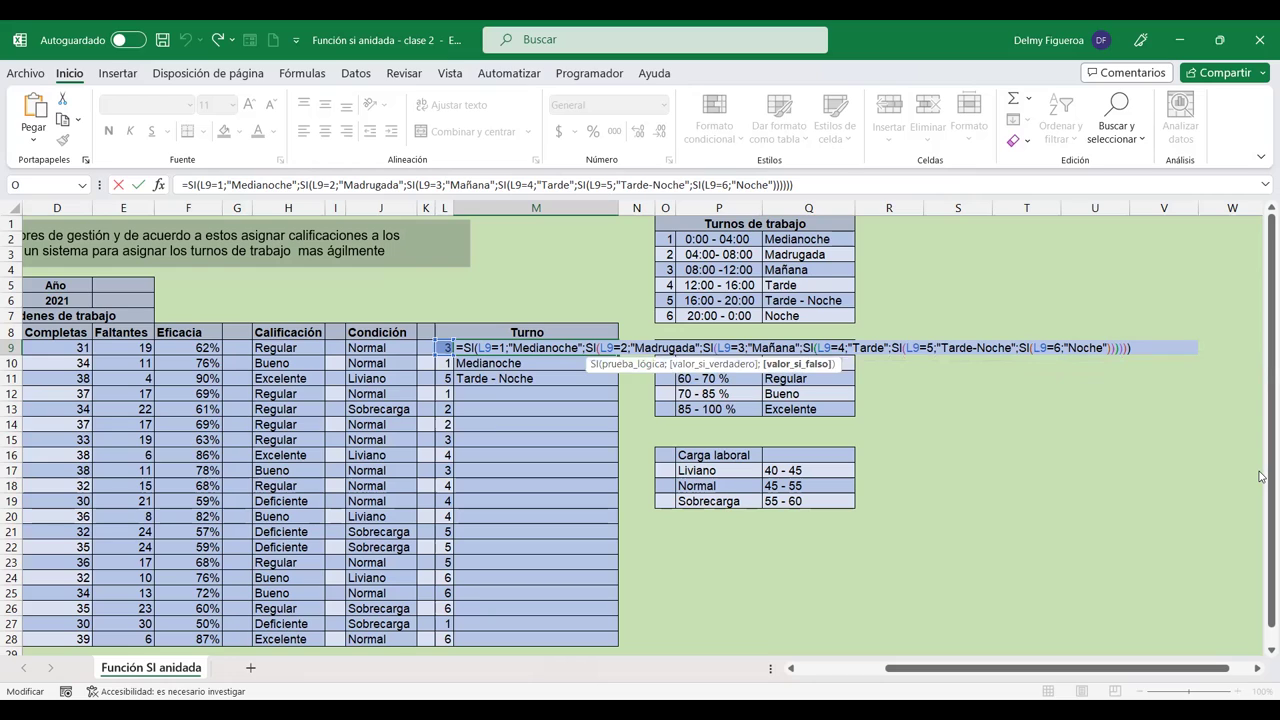
key("Right")
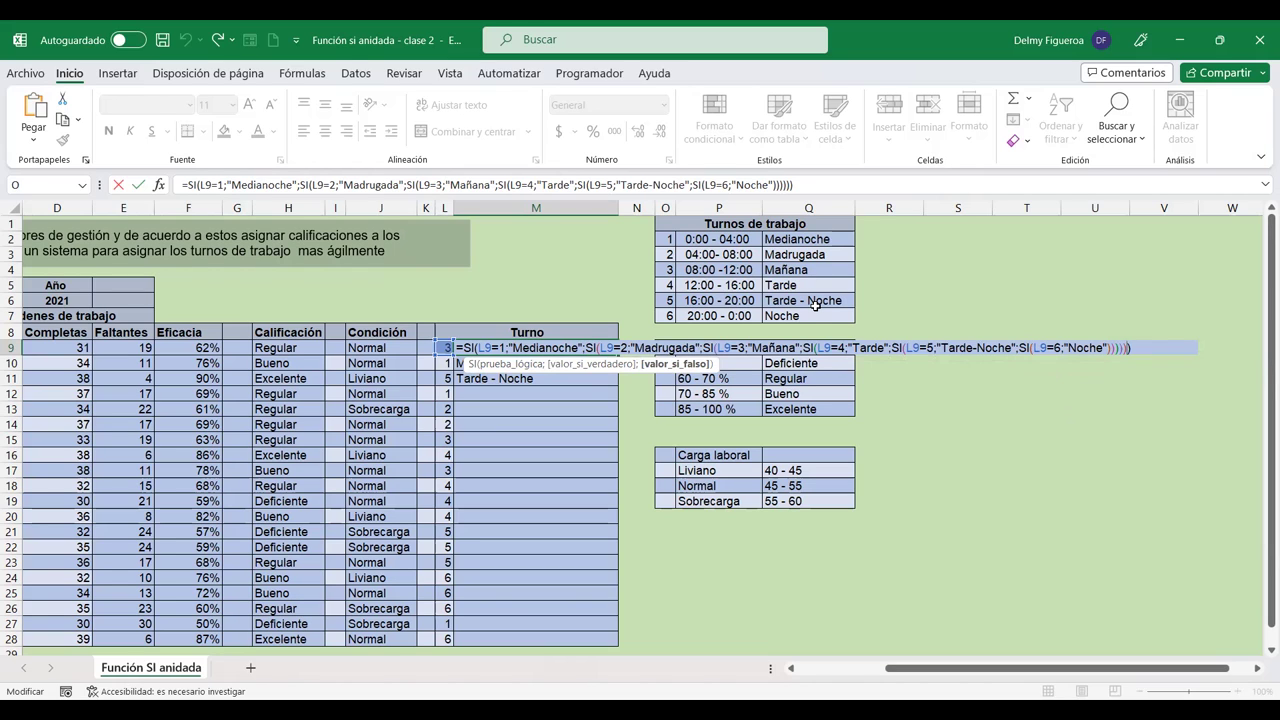
key("Return")
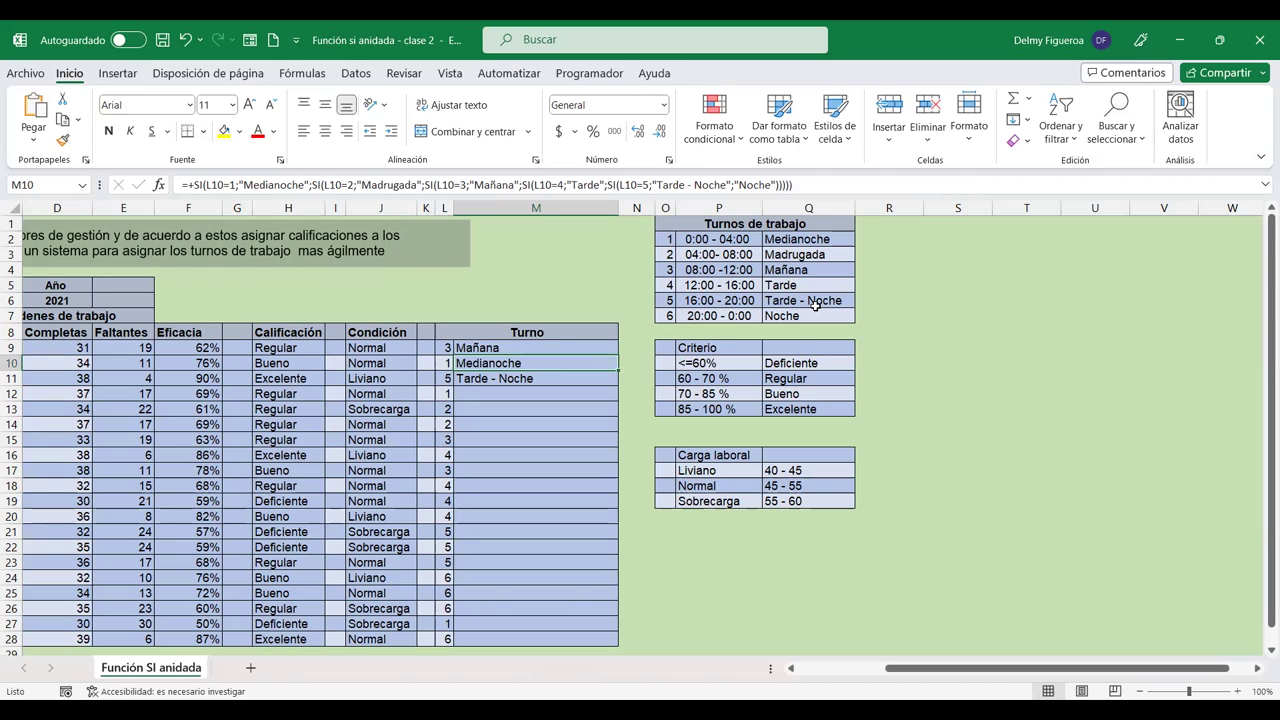
key("F2")
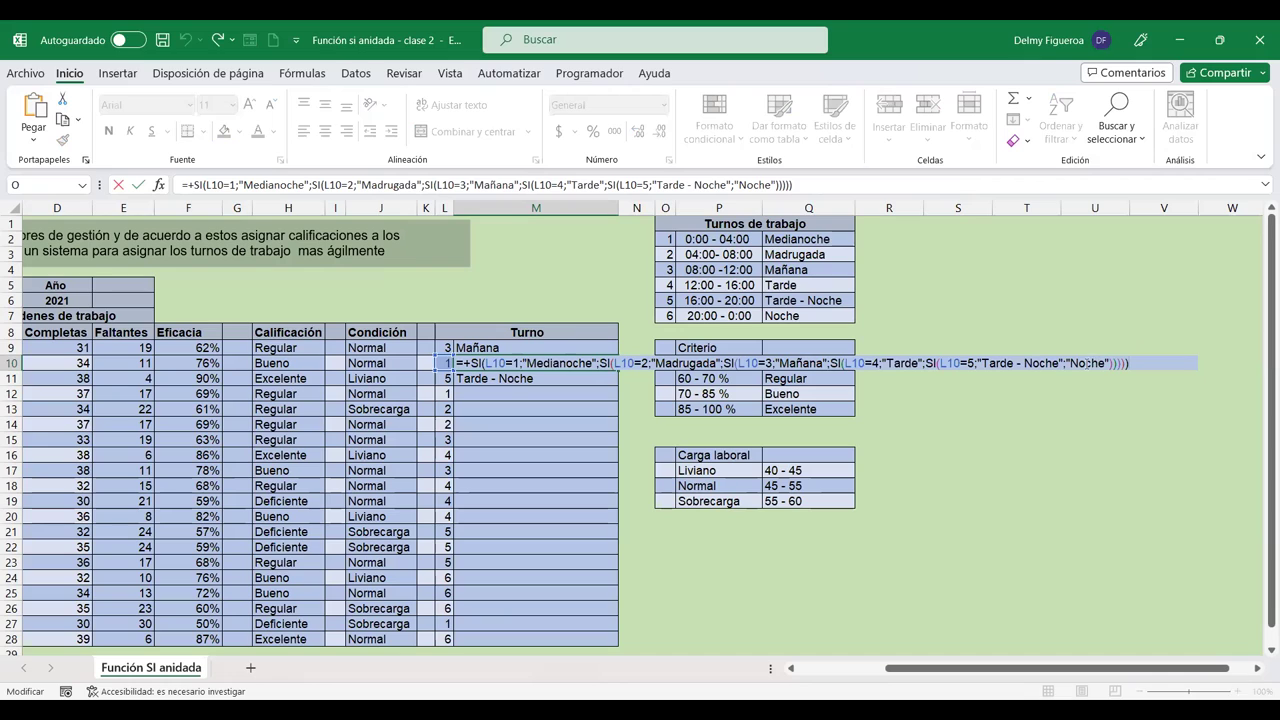
left_click(1087, 362)
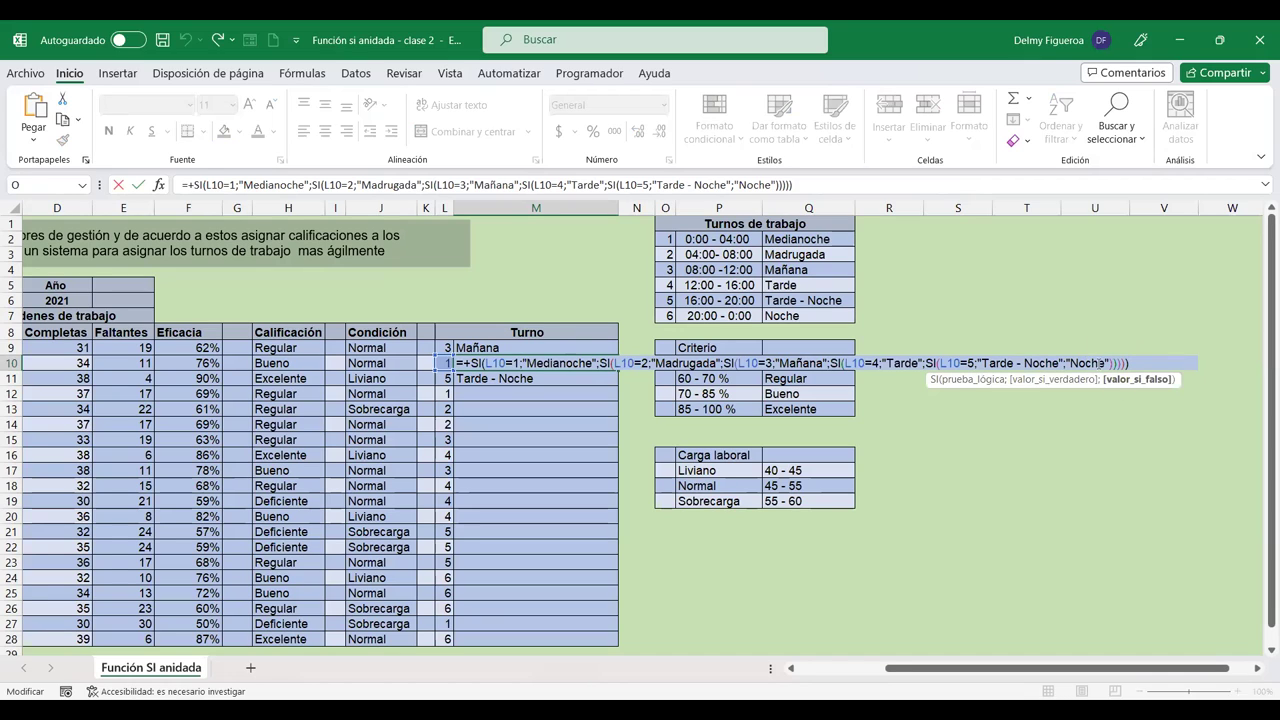
left_click(560, 363)
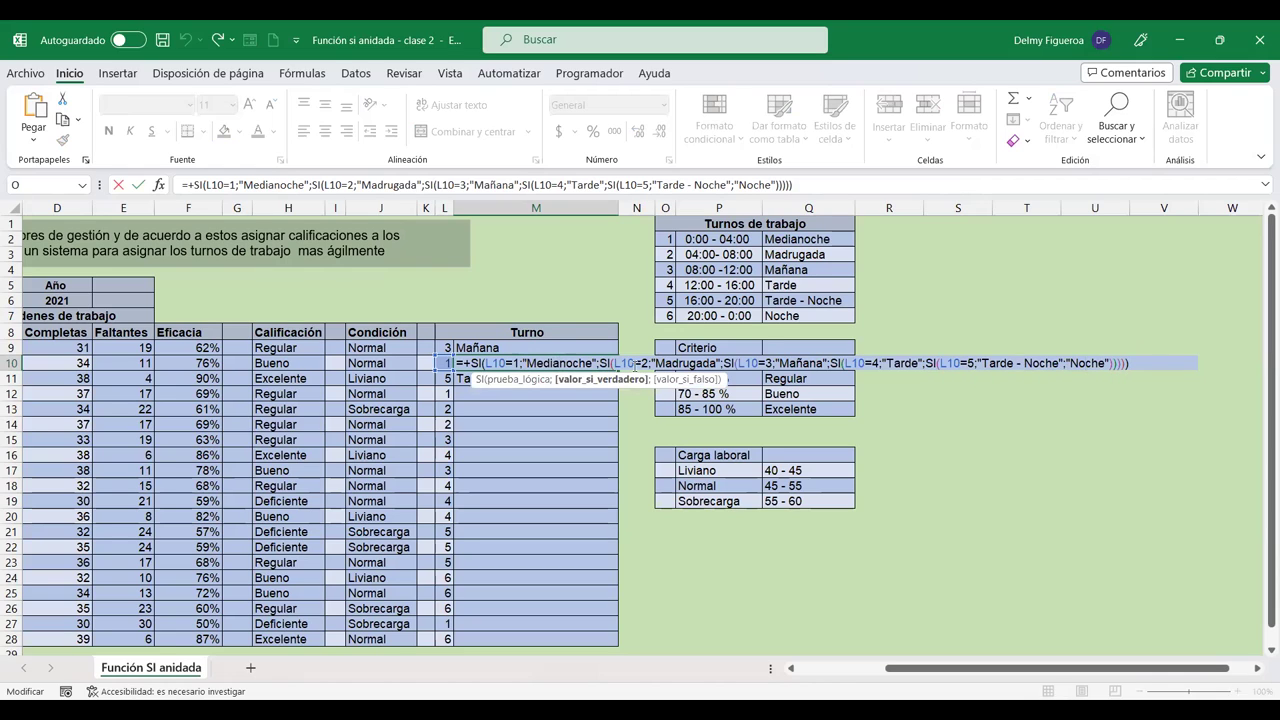
left_click(767, 363)
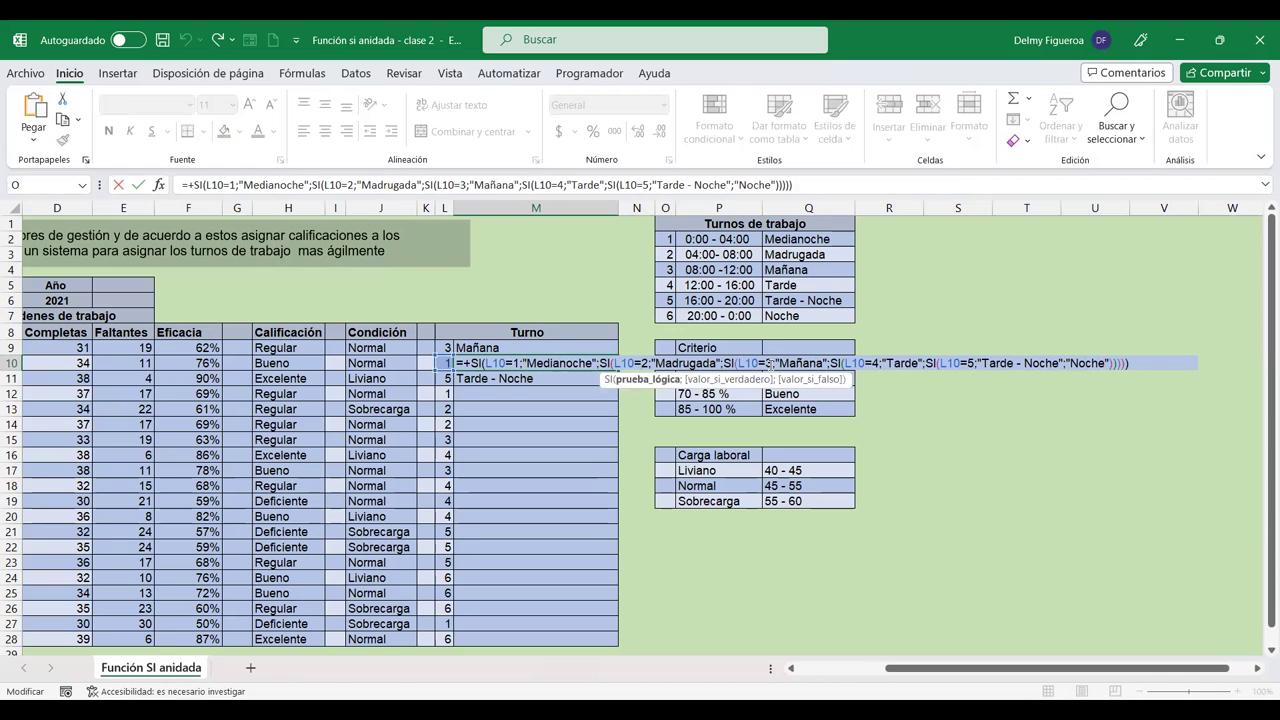
left_click(874, 363)
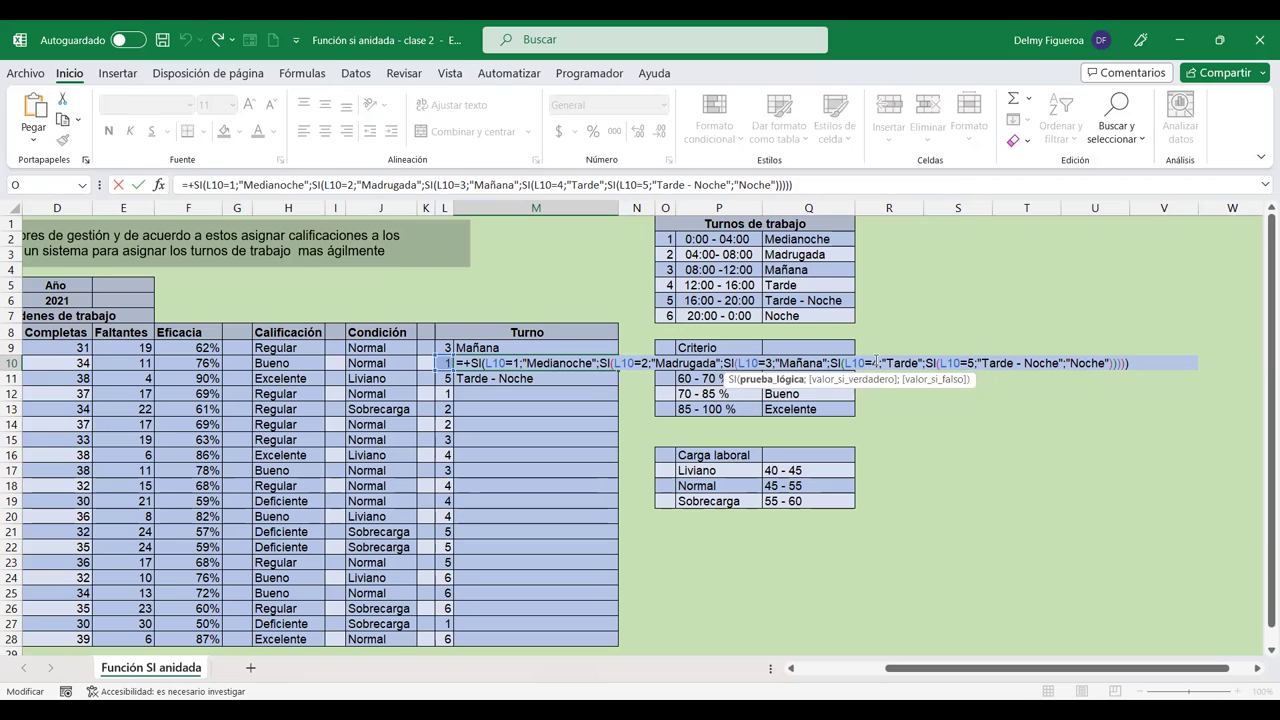
left_click(966, 363)
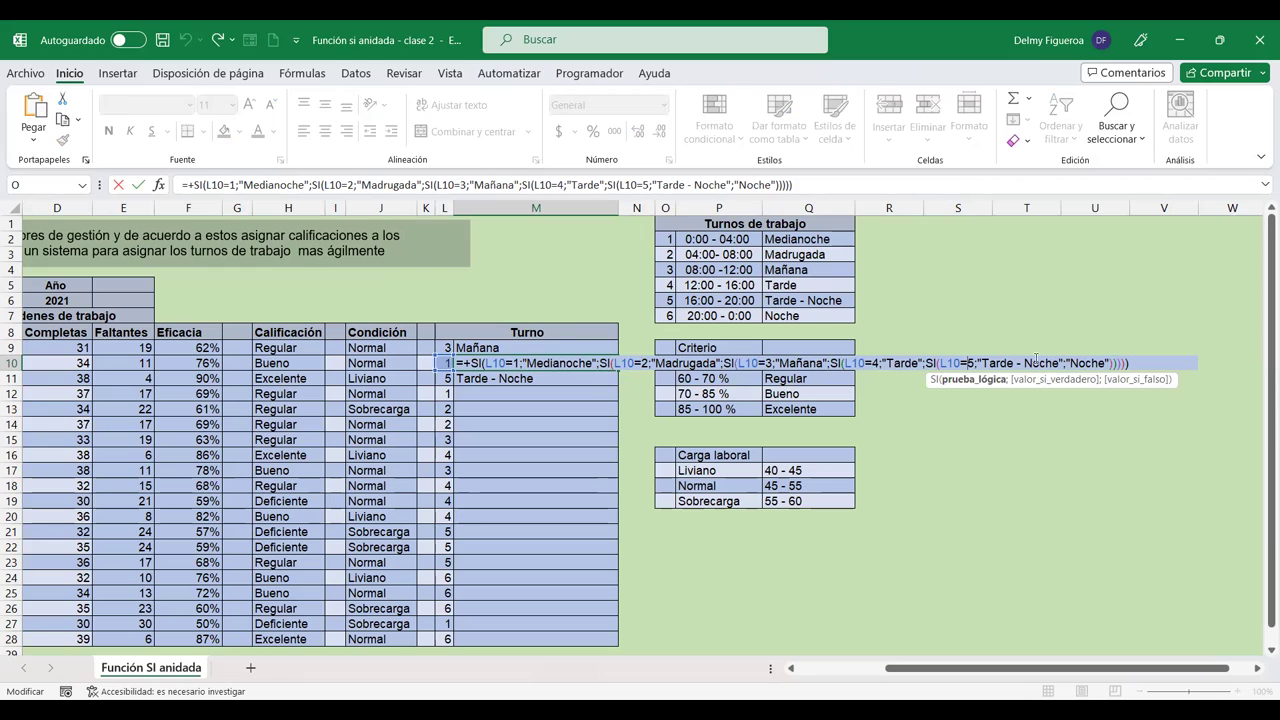
left_click(1036, 362)
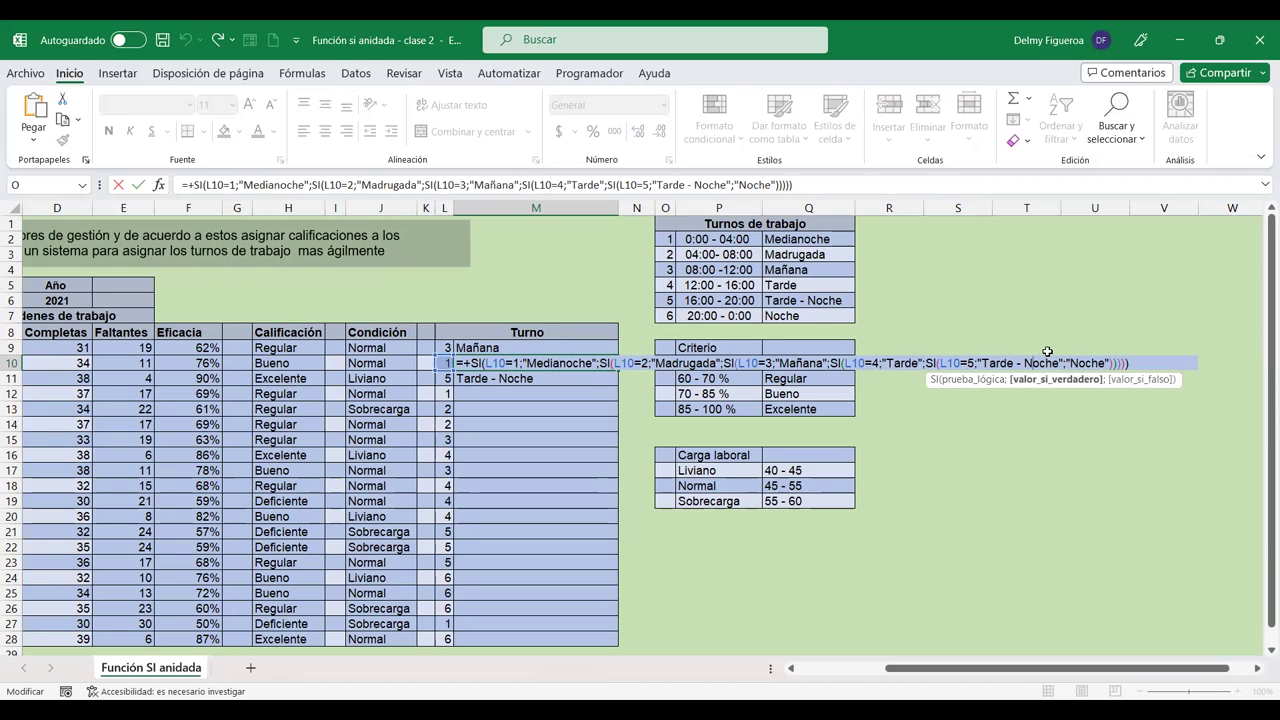
left_click(1090, 362)
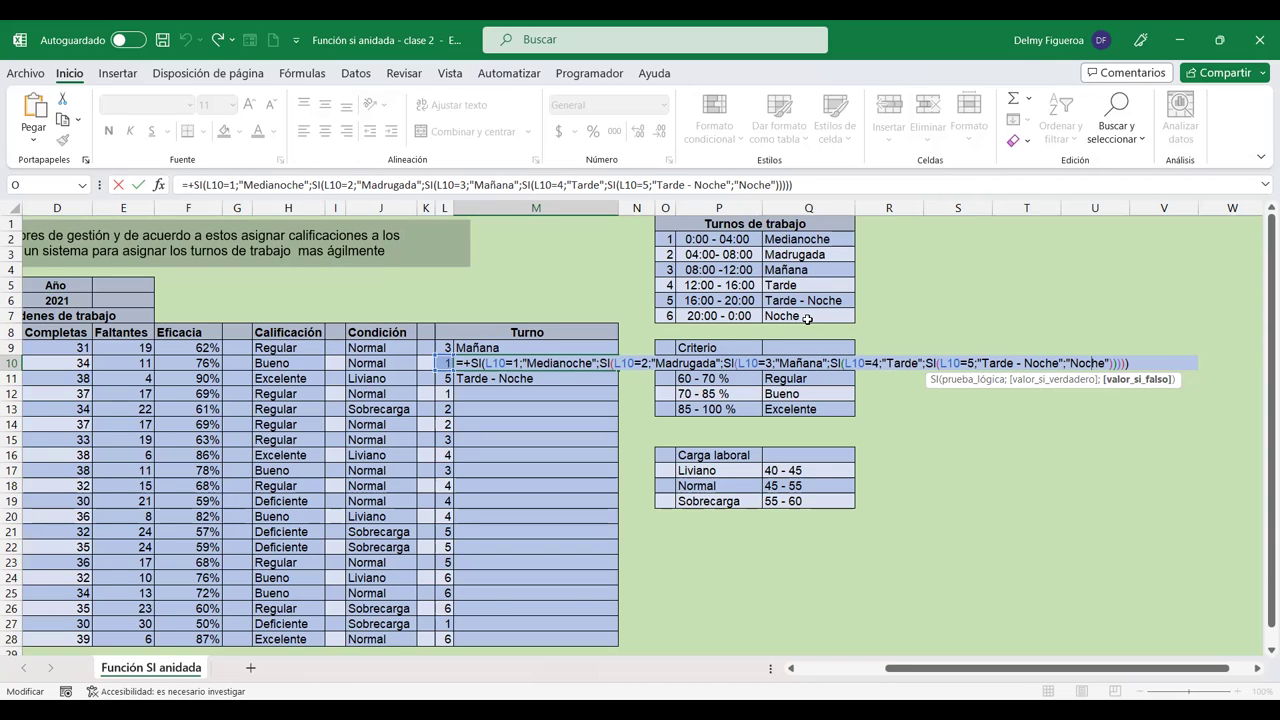
Step: Copy the shift formula down to M28 and review the completed Turno column
key("Return")
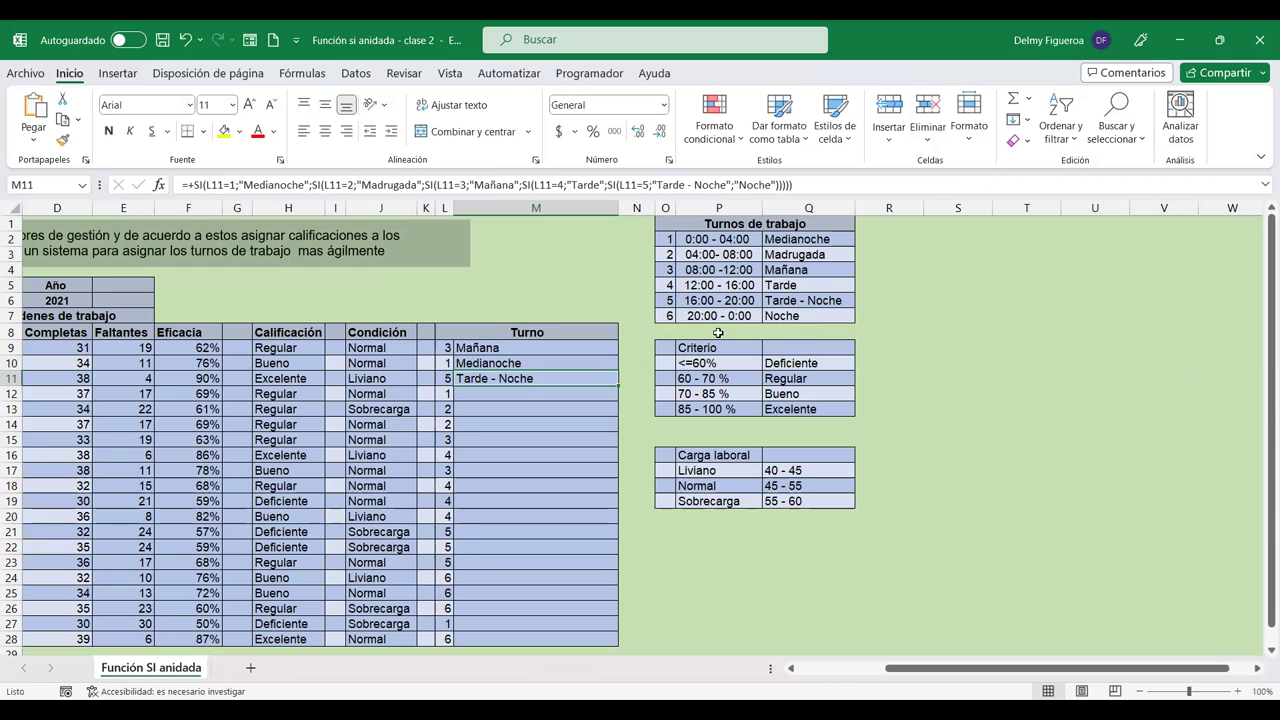
left_click_drag(617, 390, 590, 640)
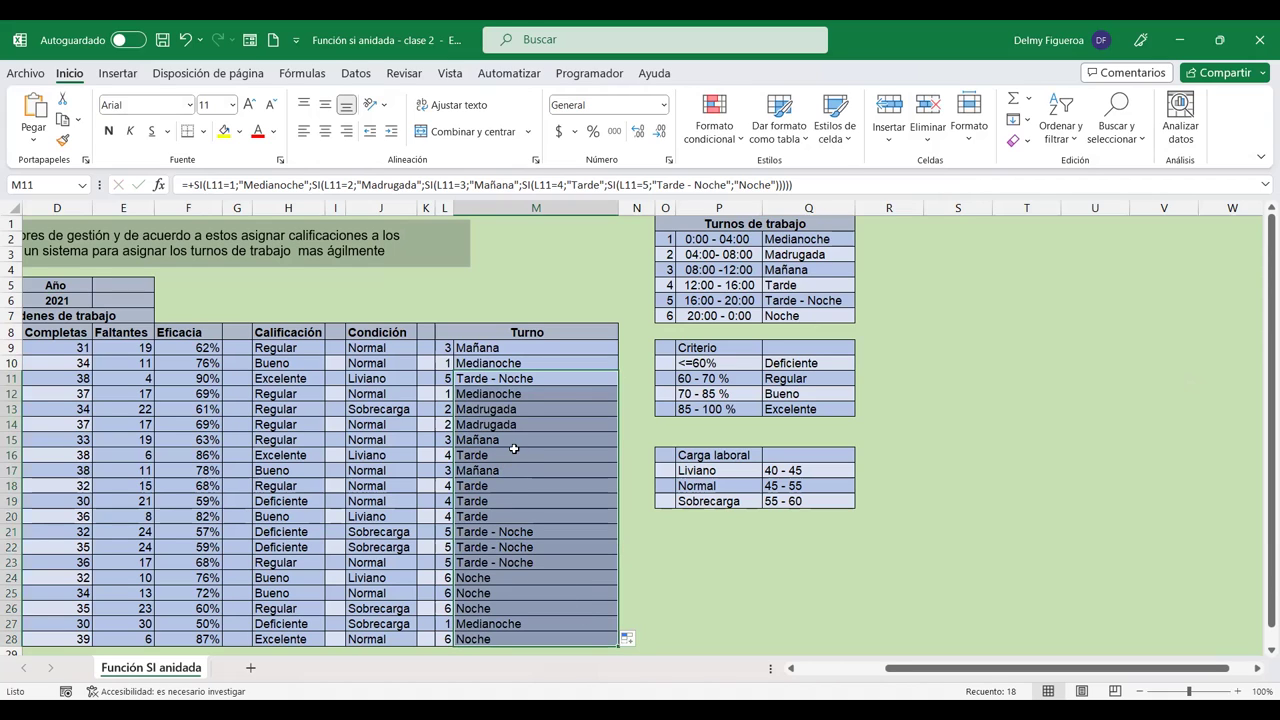
left_click(538, 349)
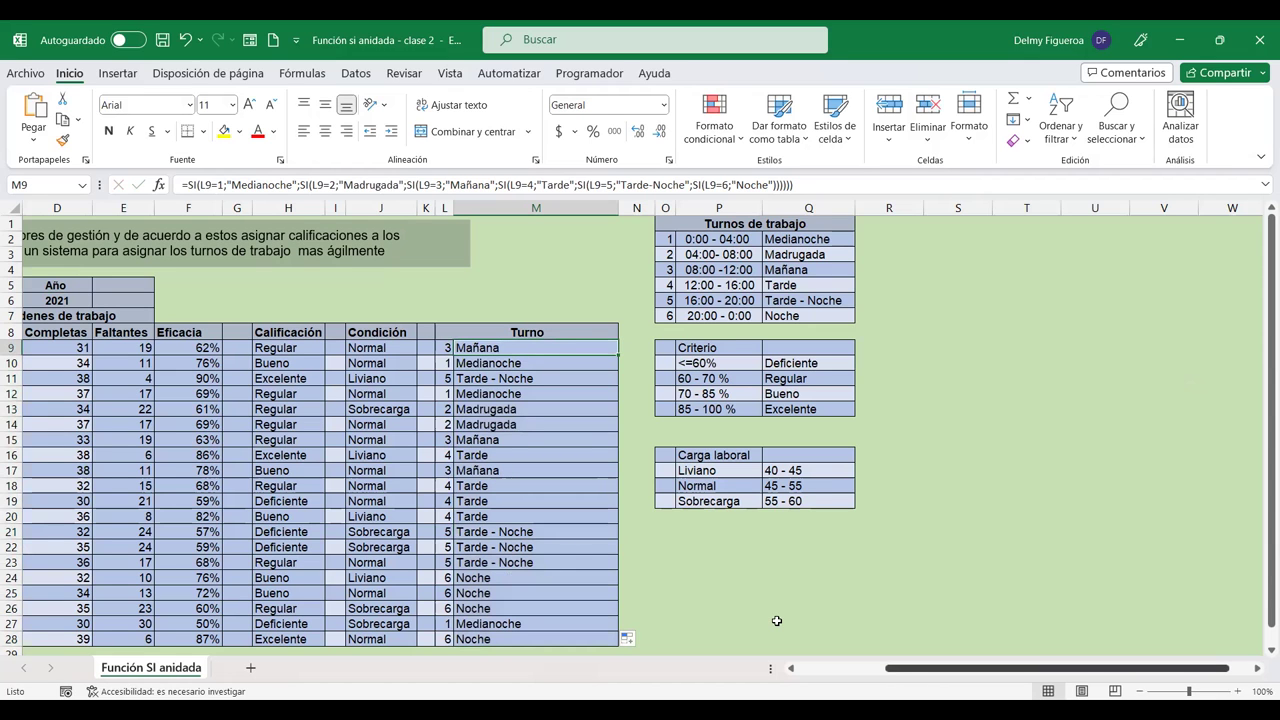
scroll(776, 621, "left", 6)
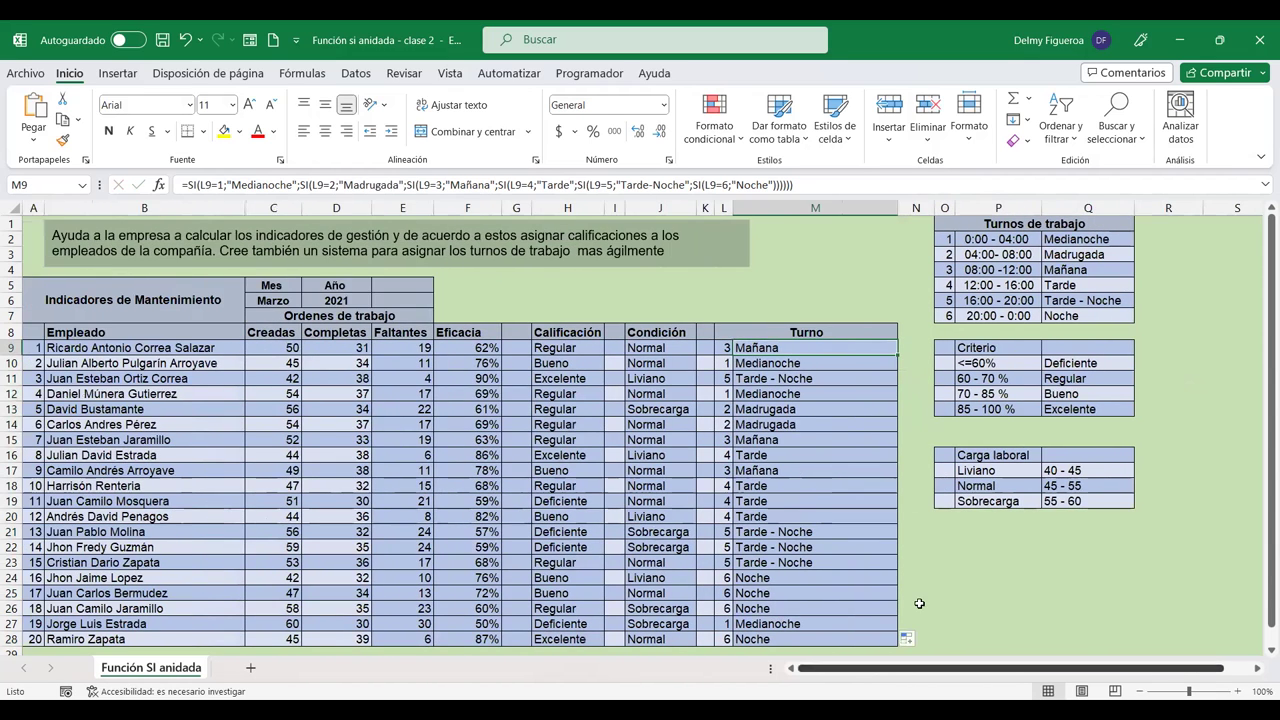
left_click(942, 556)
scroll(942, 556, "down", 3)
scroll(942, 556, "up", 3)
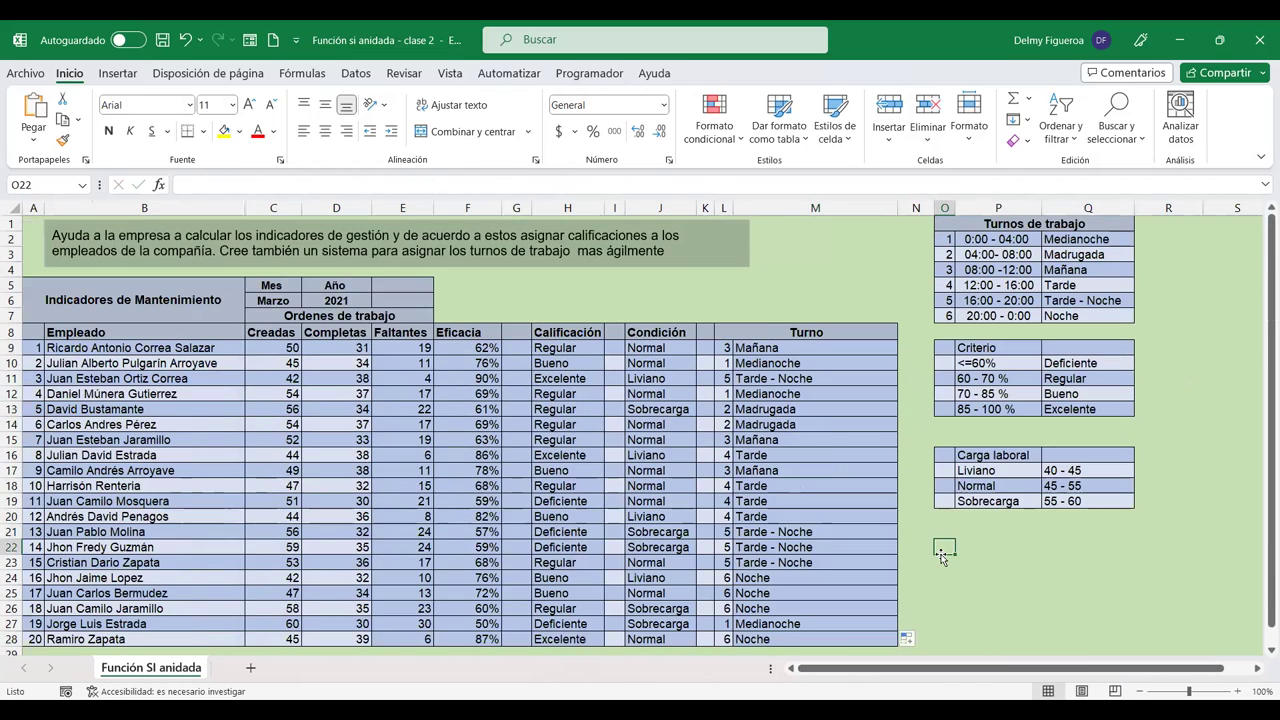
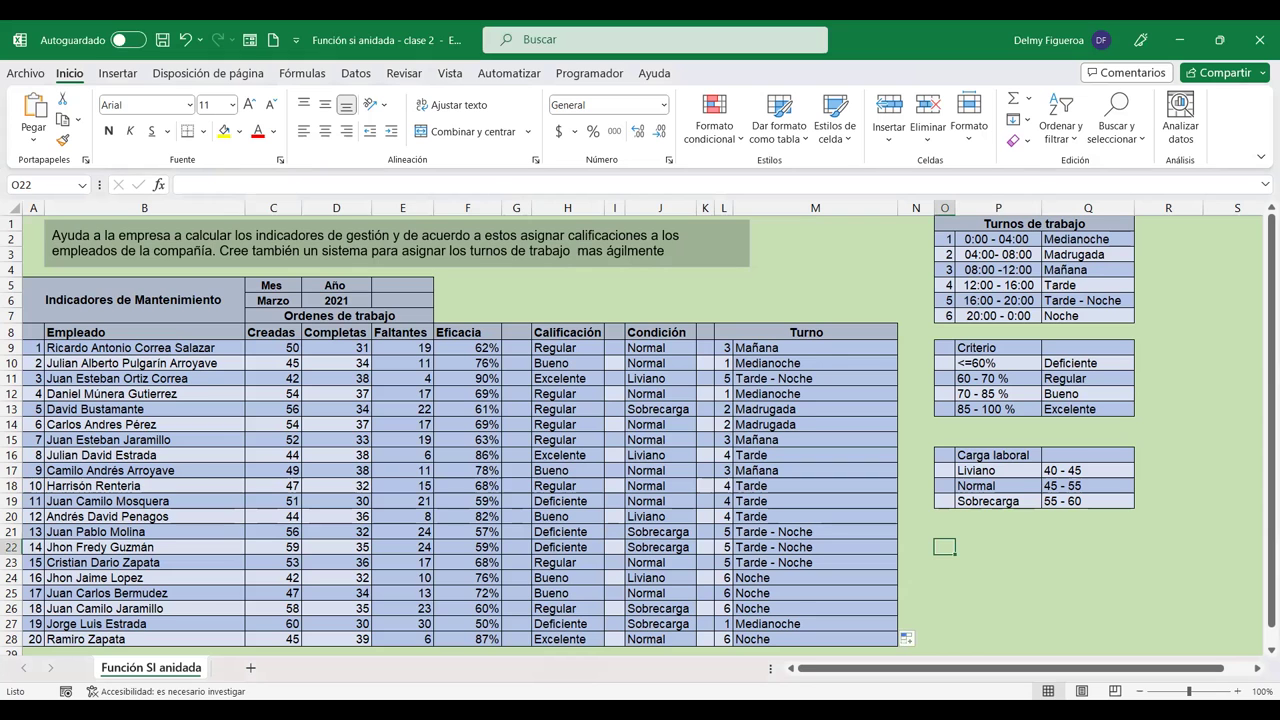
Step: Duplicate the 'Función SI anidada' sheet to the end of the workbook as 'Función SI anidada (2)'
scroll(784, 600, "down", 2)
scroll(69, 569, "up", 2)
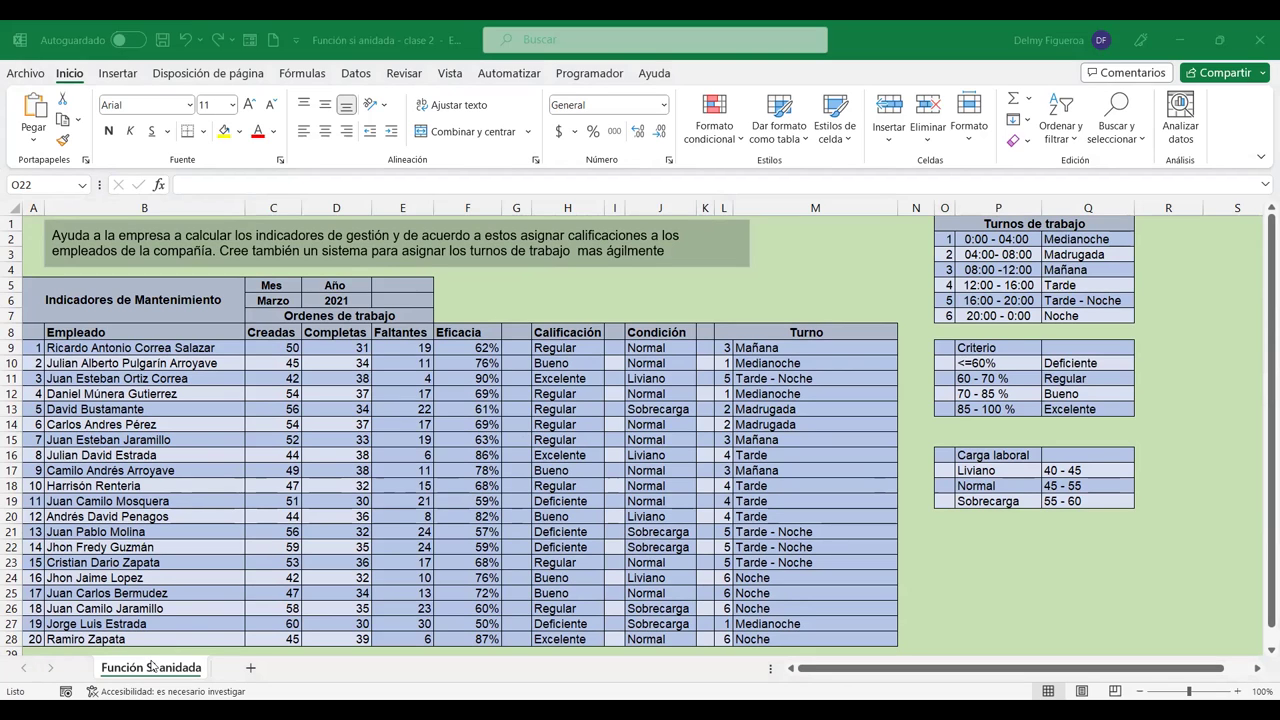
right_click(152, 664)
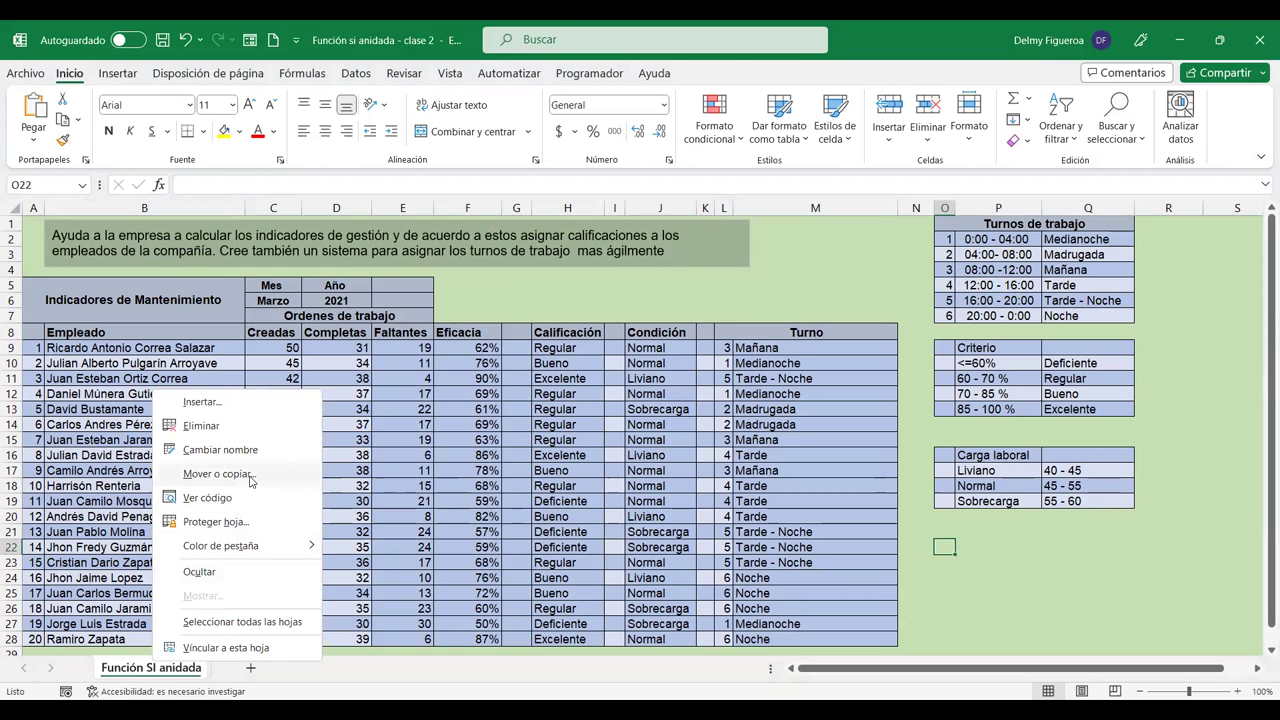
left_click(250, 477)
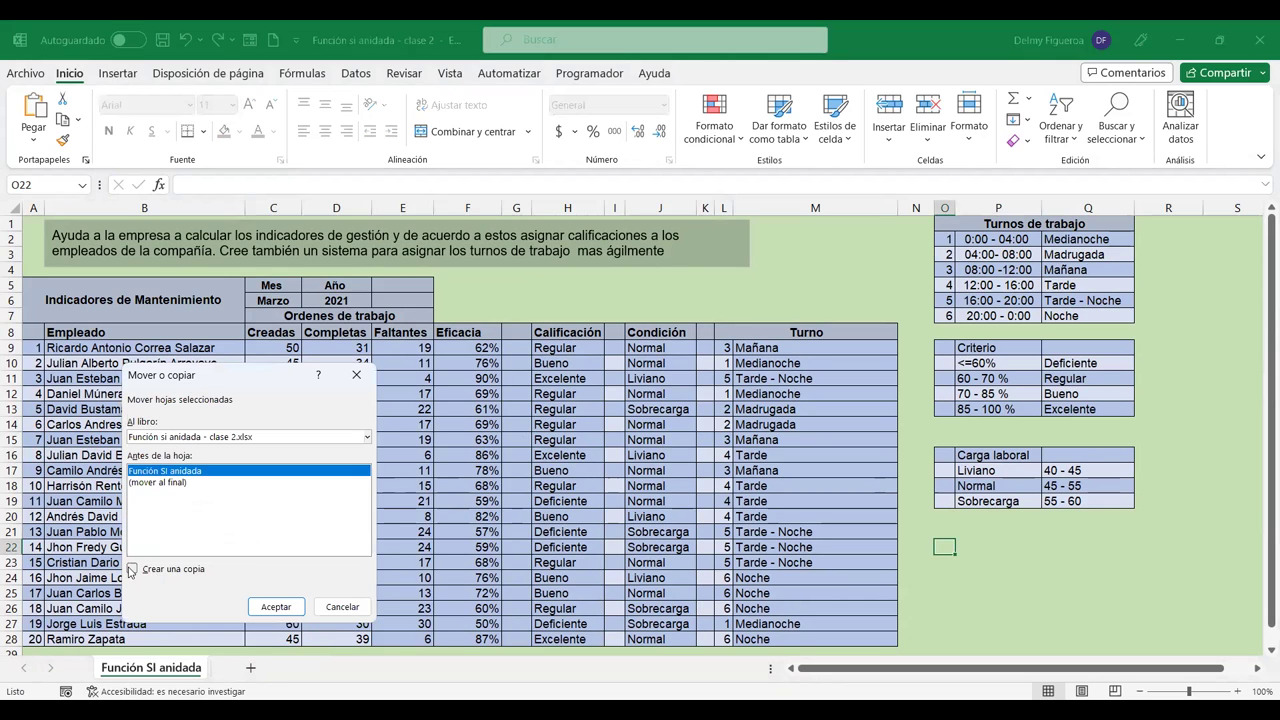
left_click(131, 569)
left_click(188, 483)
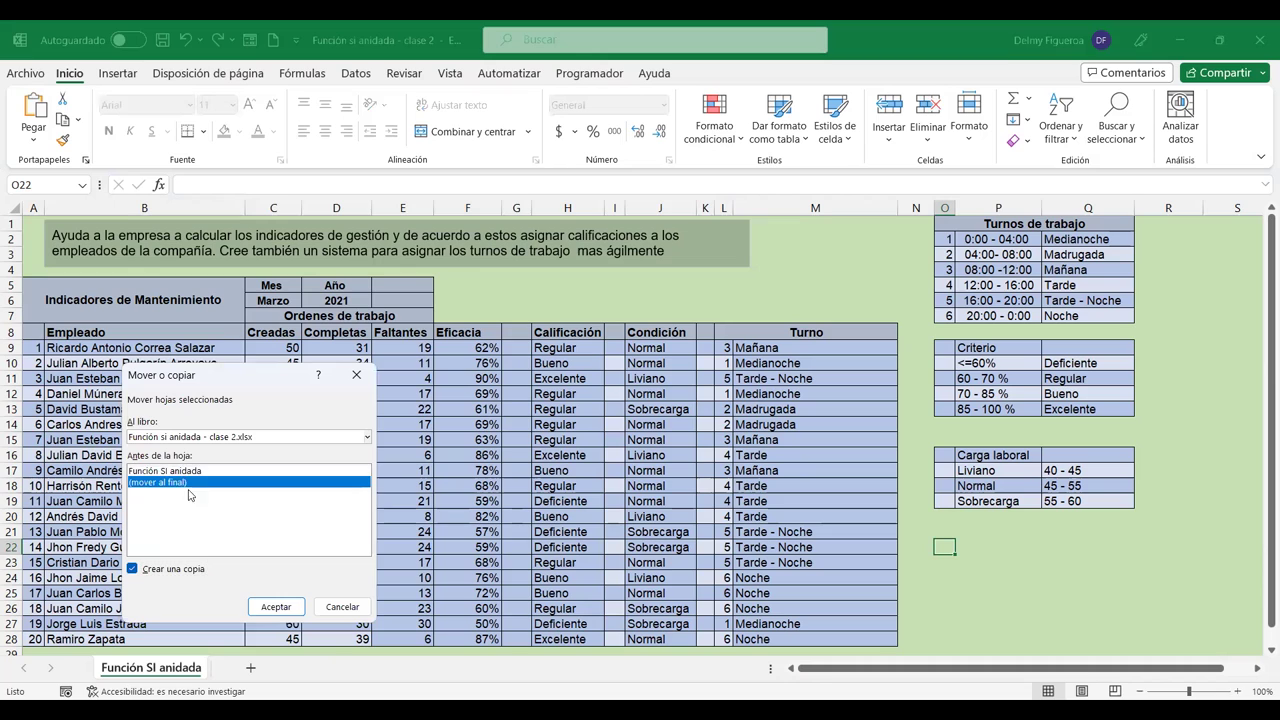
left_click(292, 608)
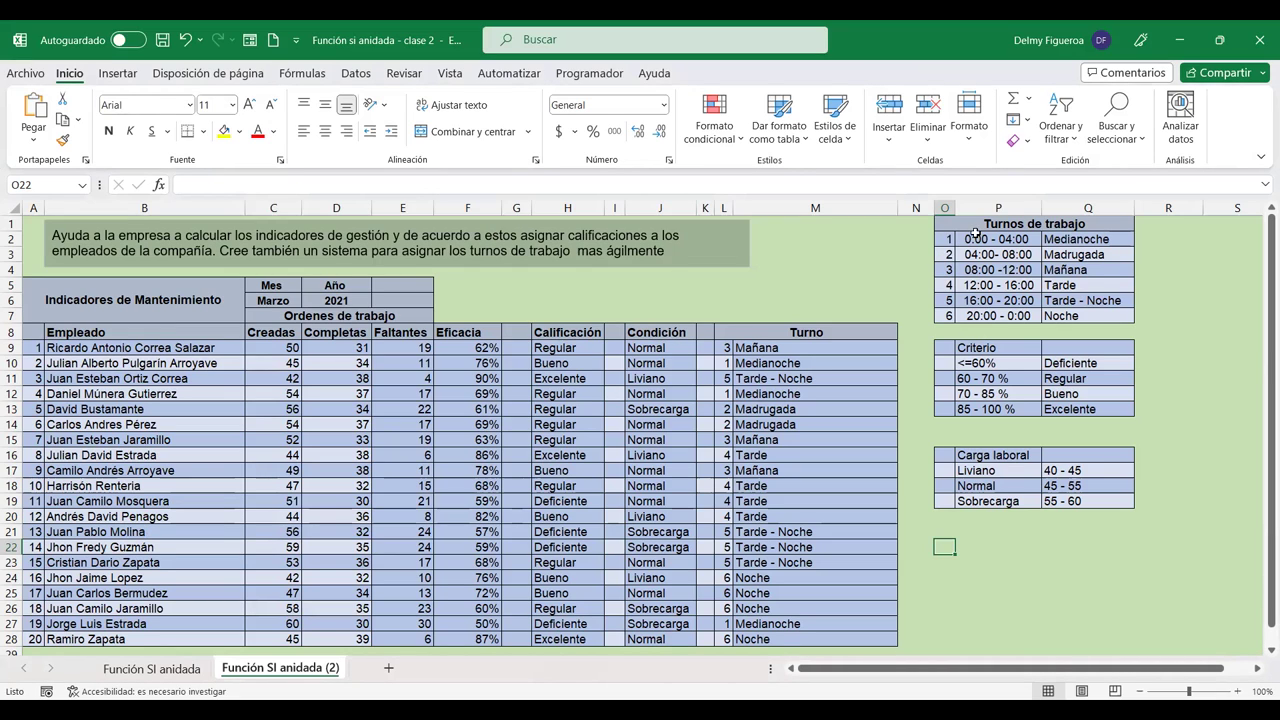
Step: Delete columns O:R holding the shift, criteria and workload tables from the copied sheet
left_click(945, 207)
left_click_drag(959, 208, 1152, 220)
right_click(1140, 217)
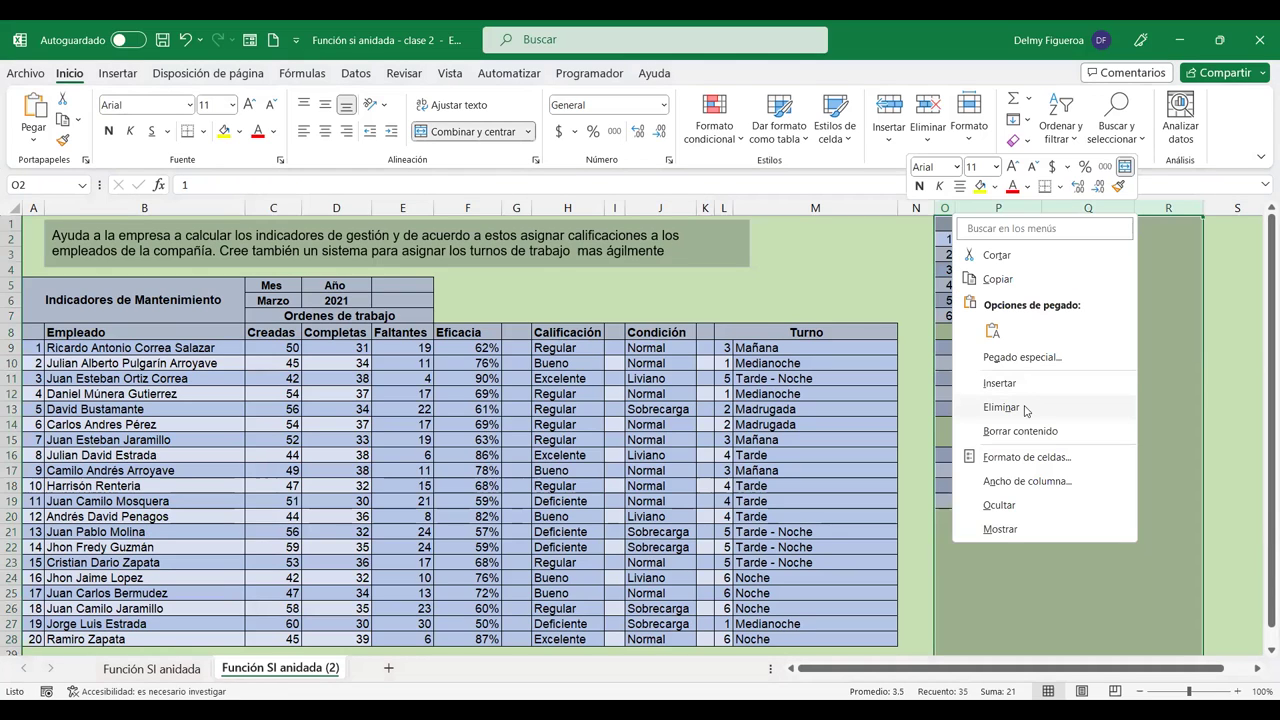
left_click(1027, 408)
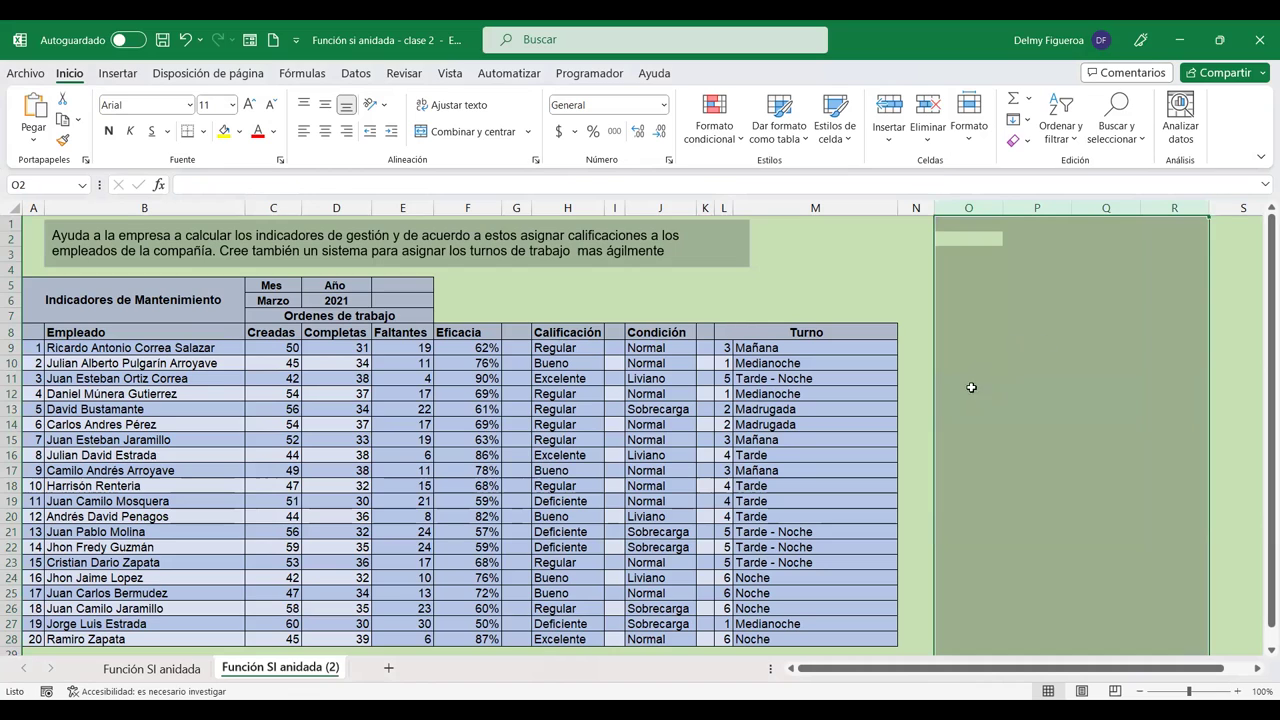
left_click(970, 294)
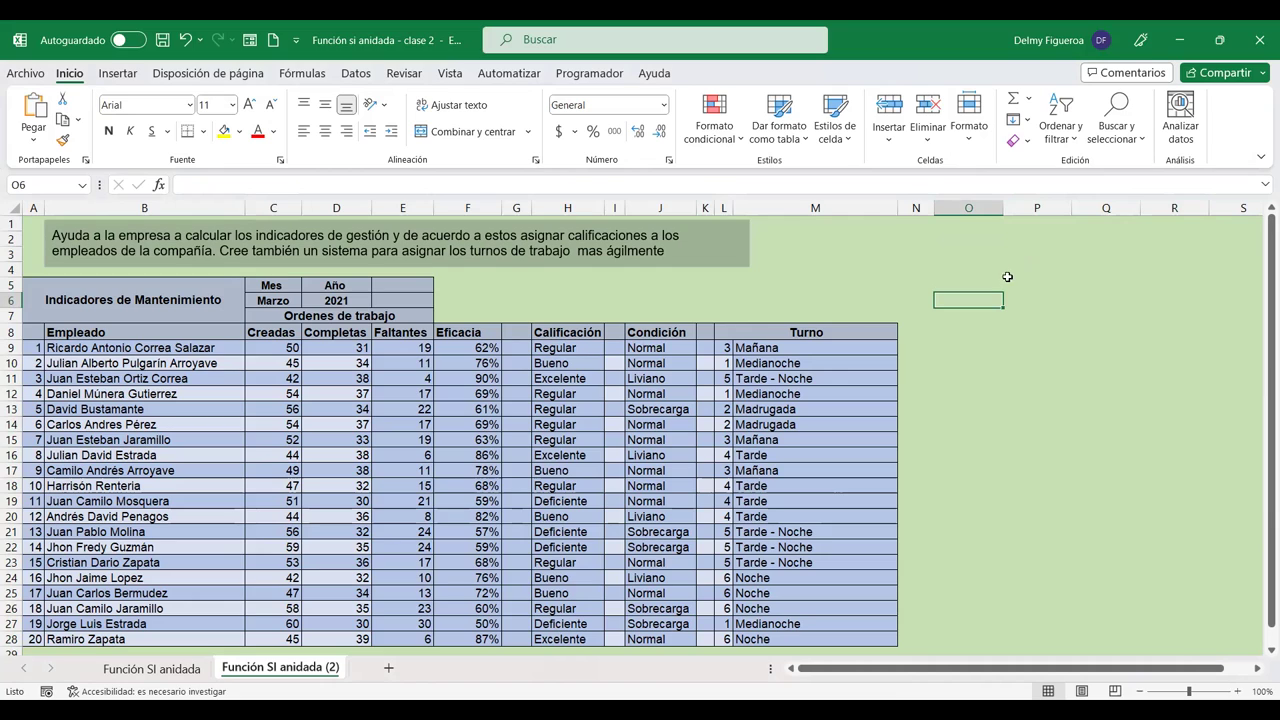
left_click(920, 331)
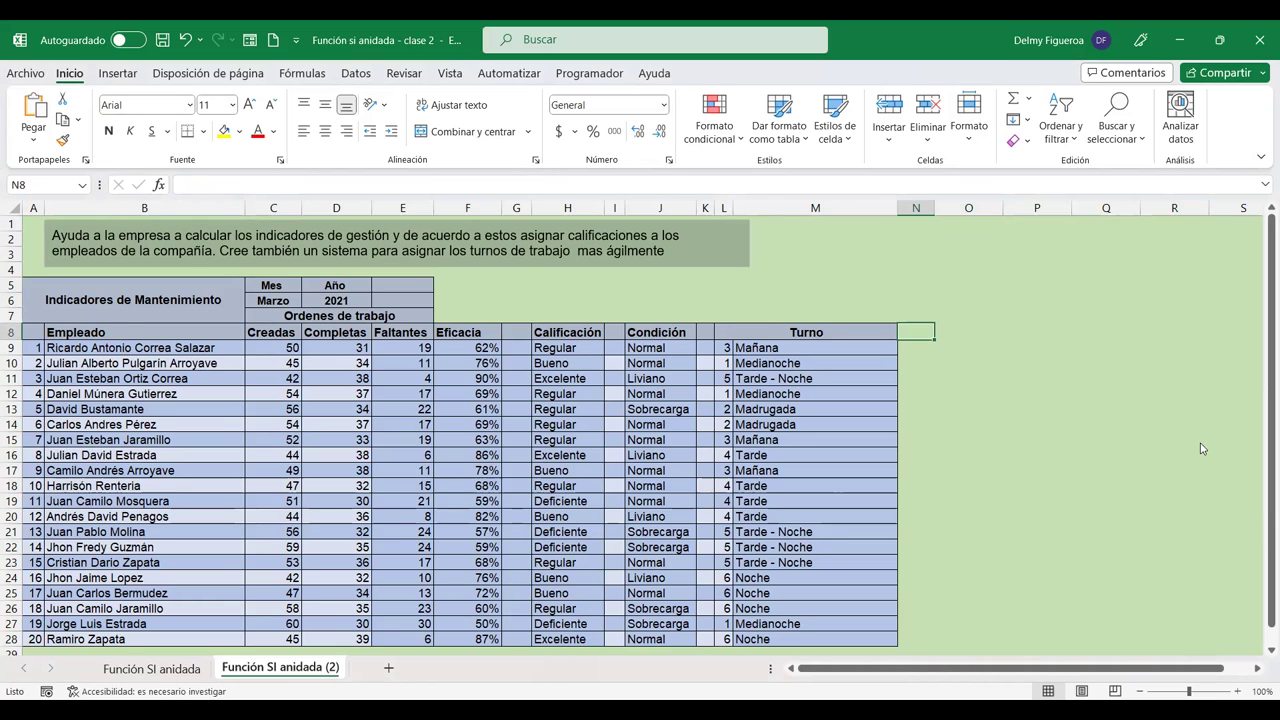
Step: Enter the header 'Ventas' in N8 and give it the Turno header's formatting
type("Ventas")
key("Return")
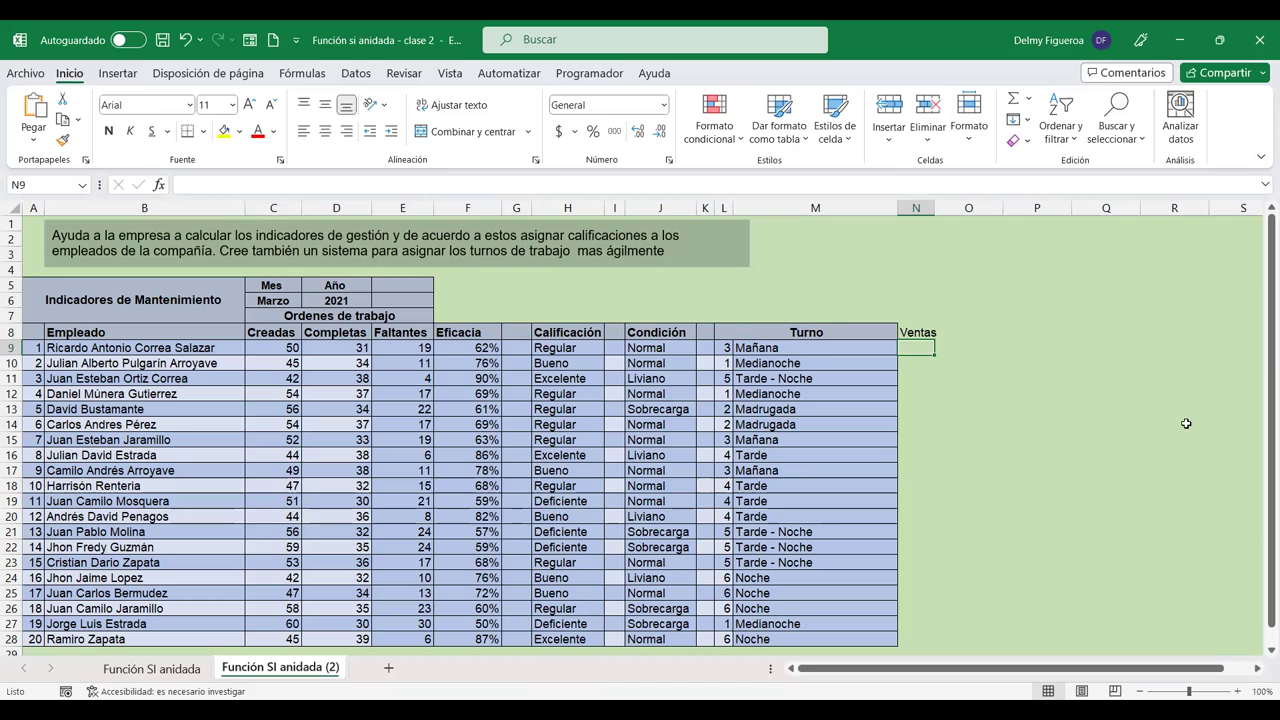
left_click(860, 334)
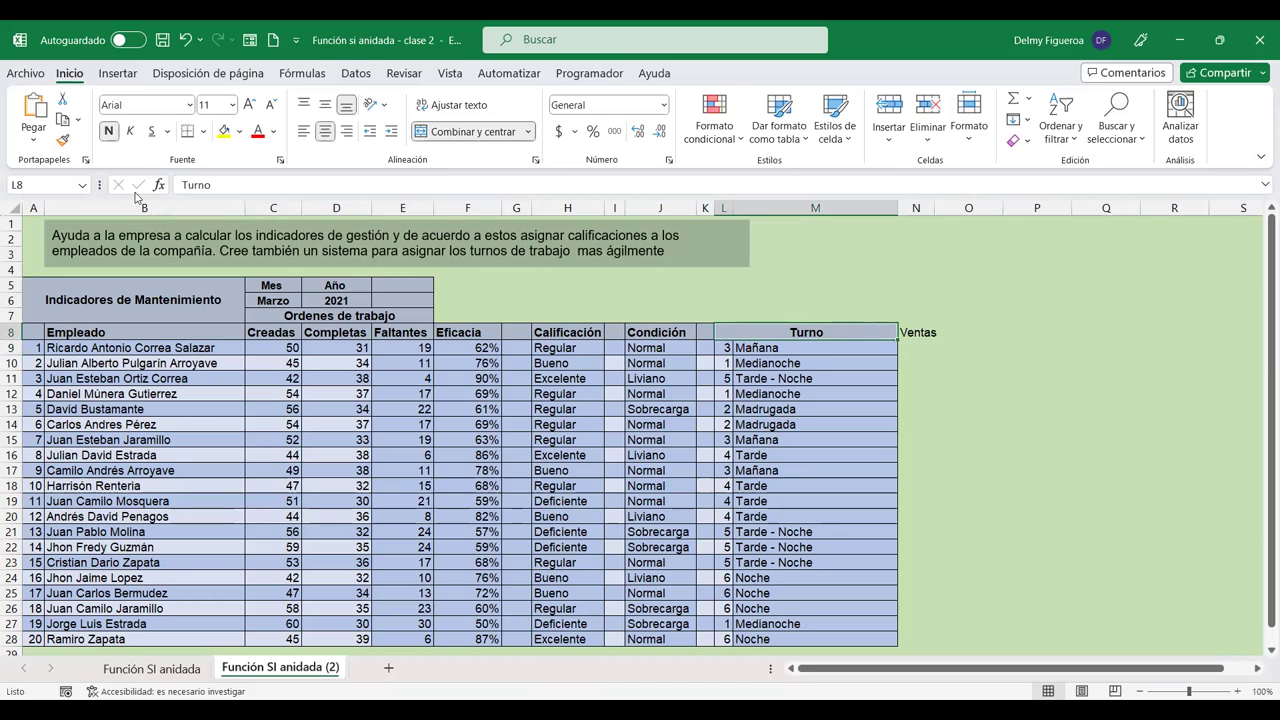
left_click(63, 140)
left_click(917, 333)
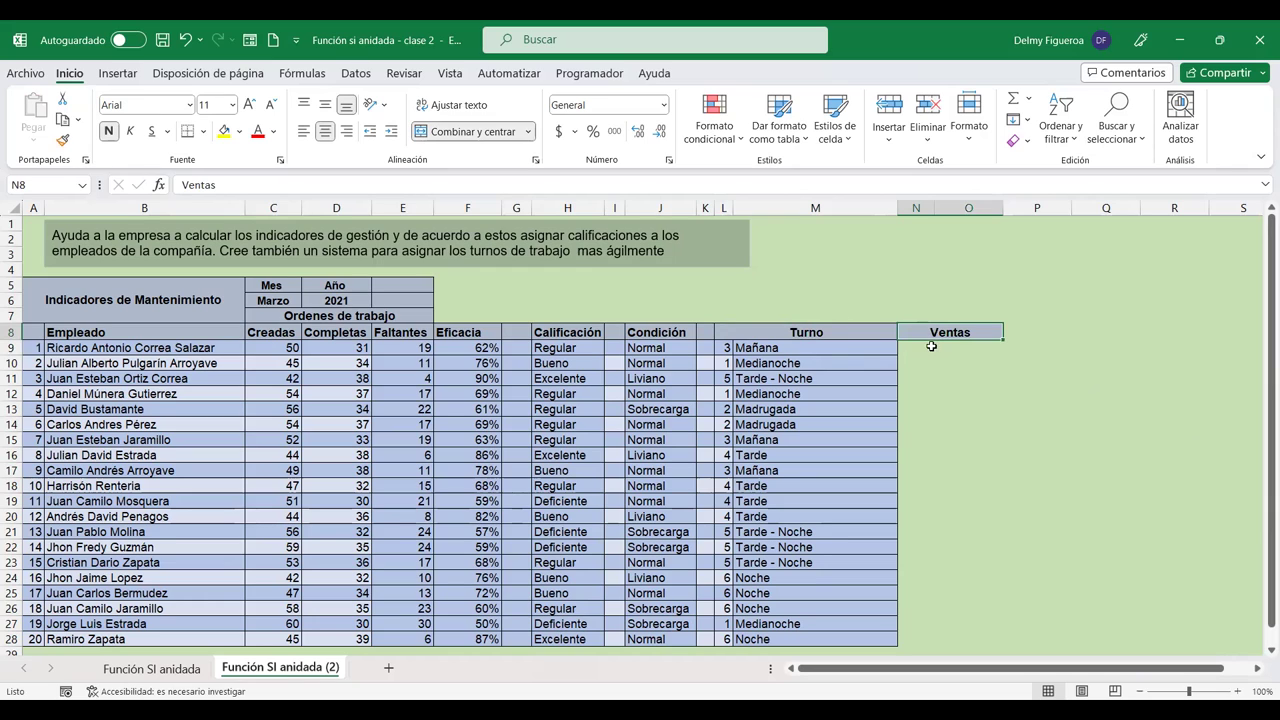
Step: Unmerge N8:O8, clear O8's header styling, and autofit column N to Ventas
left_click(930, 347)
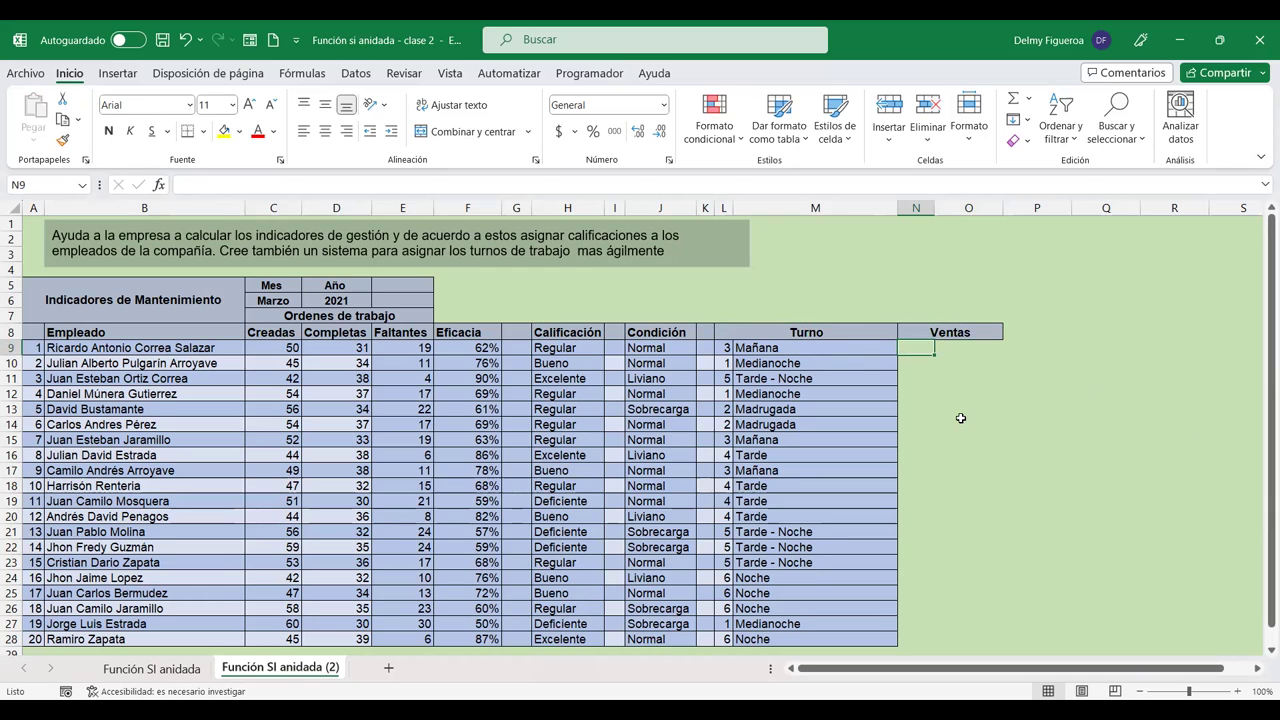
left_click(950, 334)
left_click(457, 137)
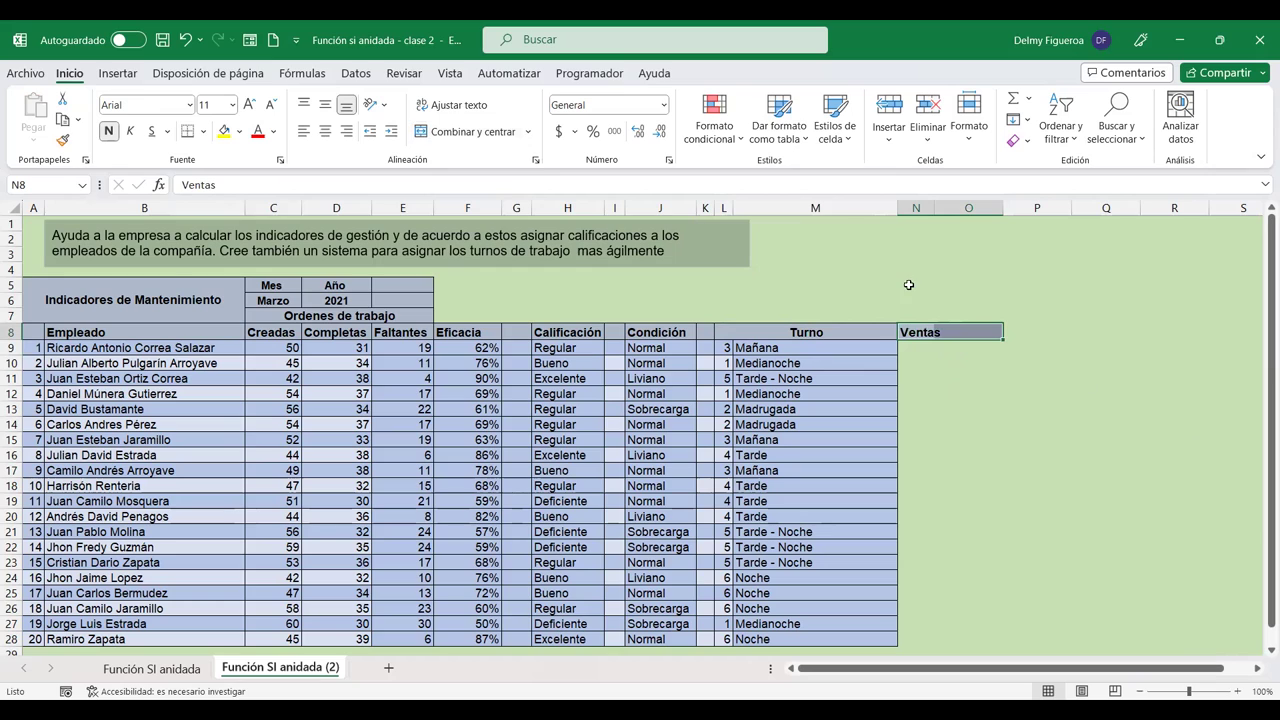
left_click(928, 332)
left_click(976, 328)
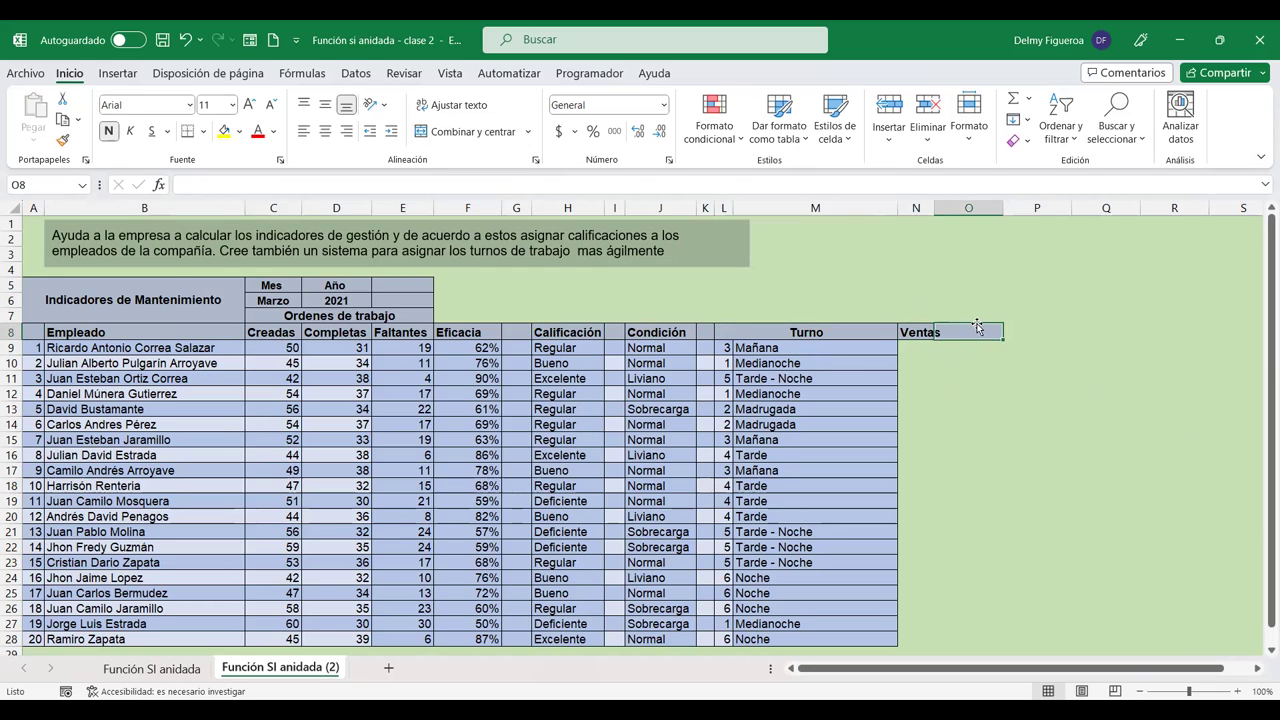
left_click(1058, 334)
left_click(64, 141)
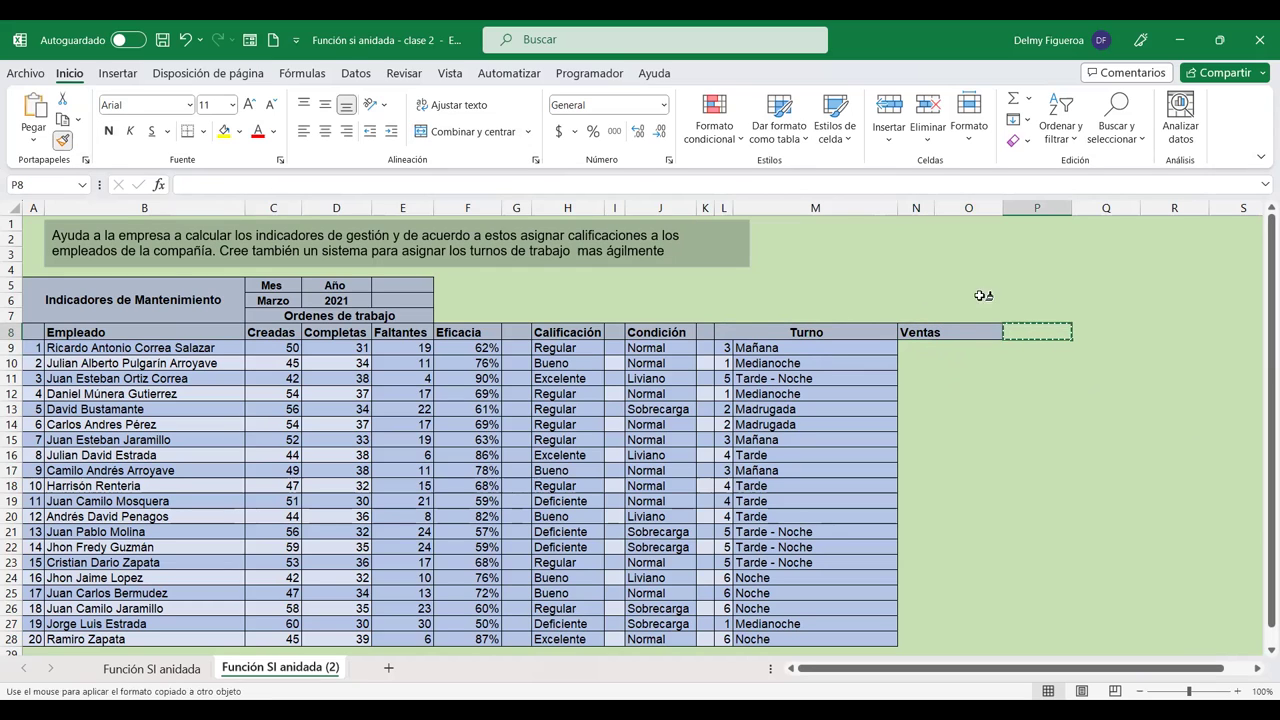
left_click(940, 332)
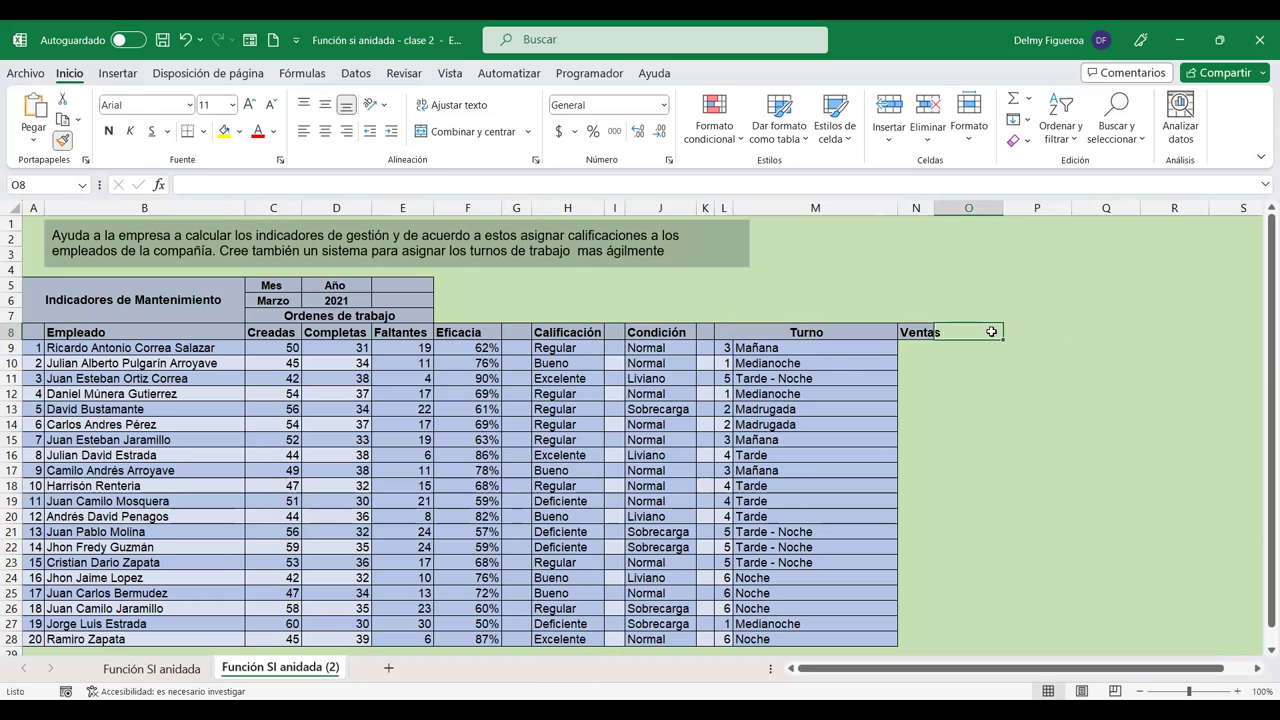
double_click(935, 208)
left_click(928, 352)
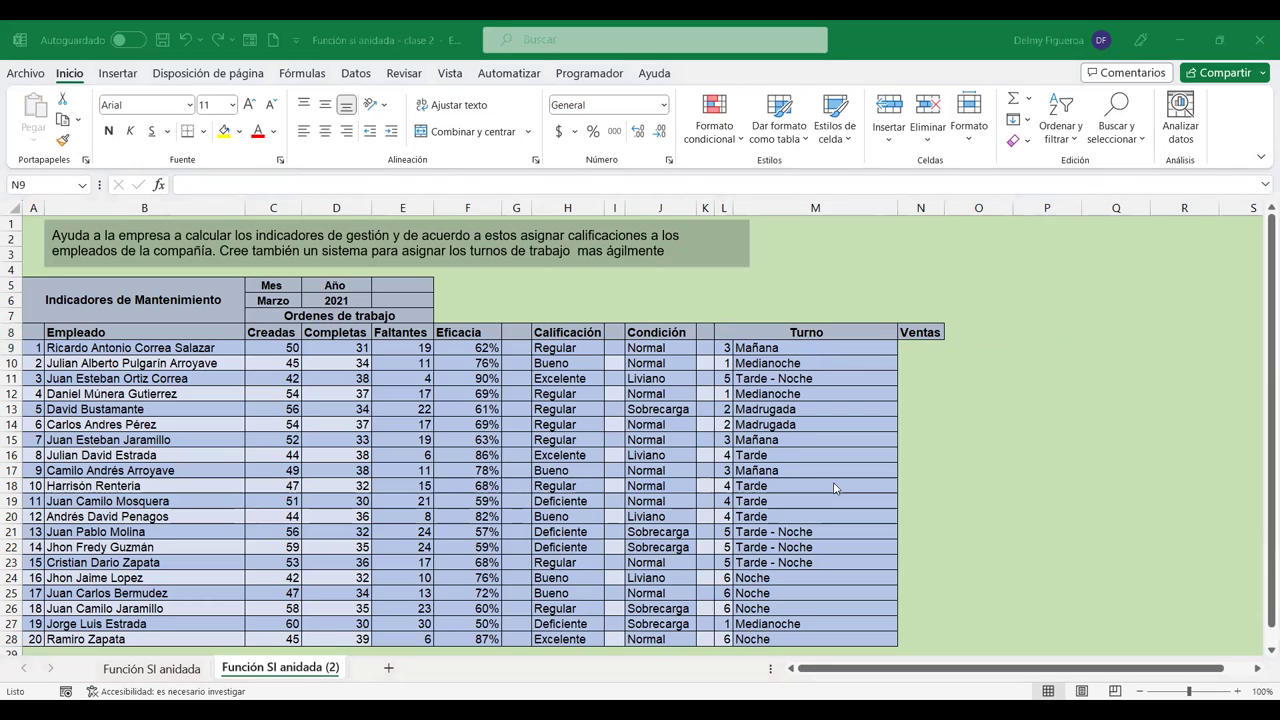
Step: Fill N9:N28 with the formula =ALEATORIO.ENTRE(1000;10000)
type("+")
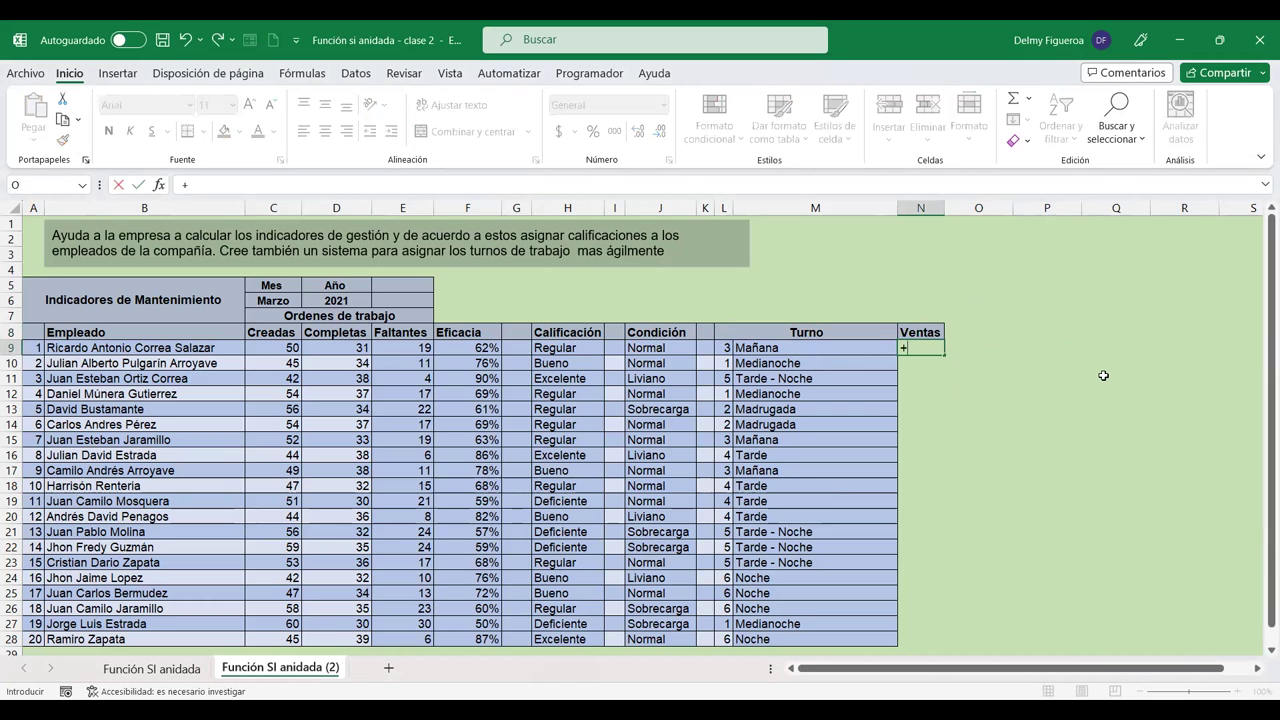
type("ale")
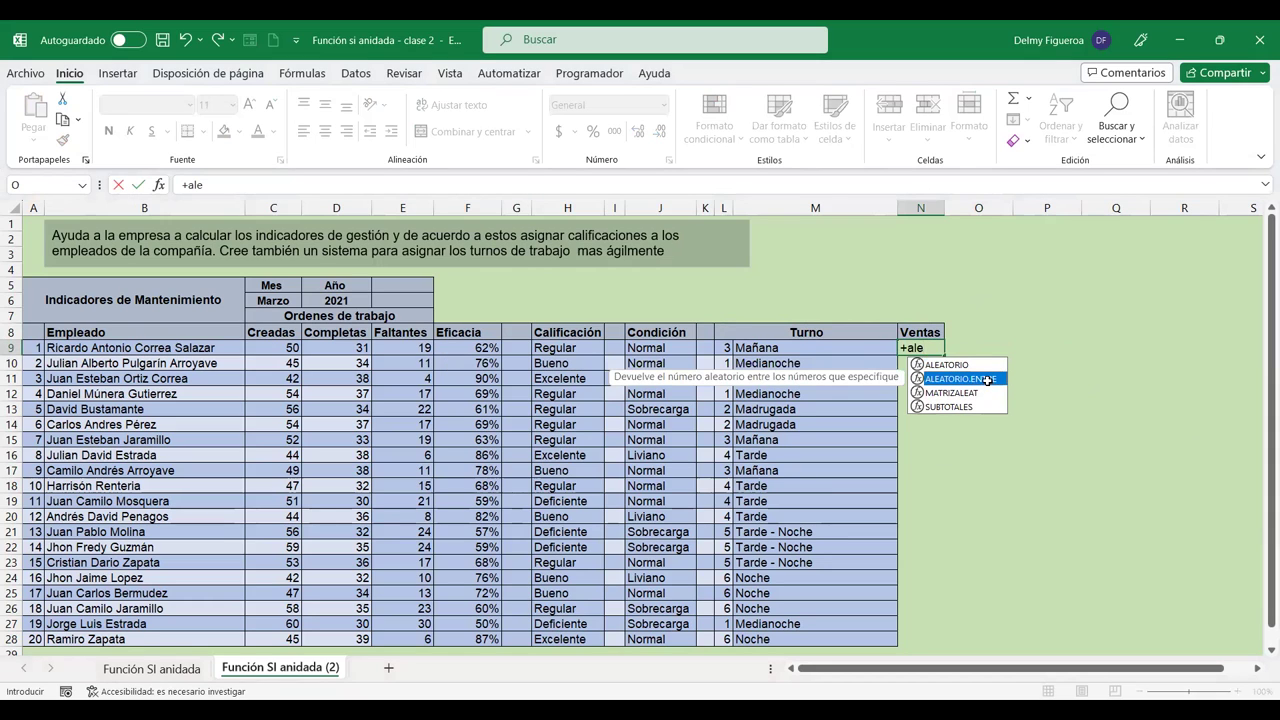
key("Tab")
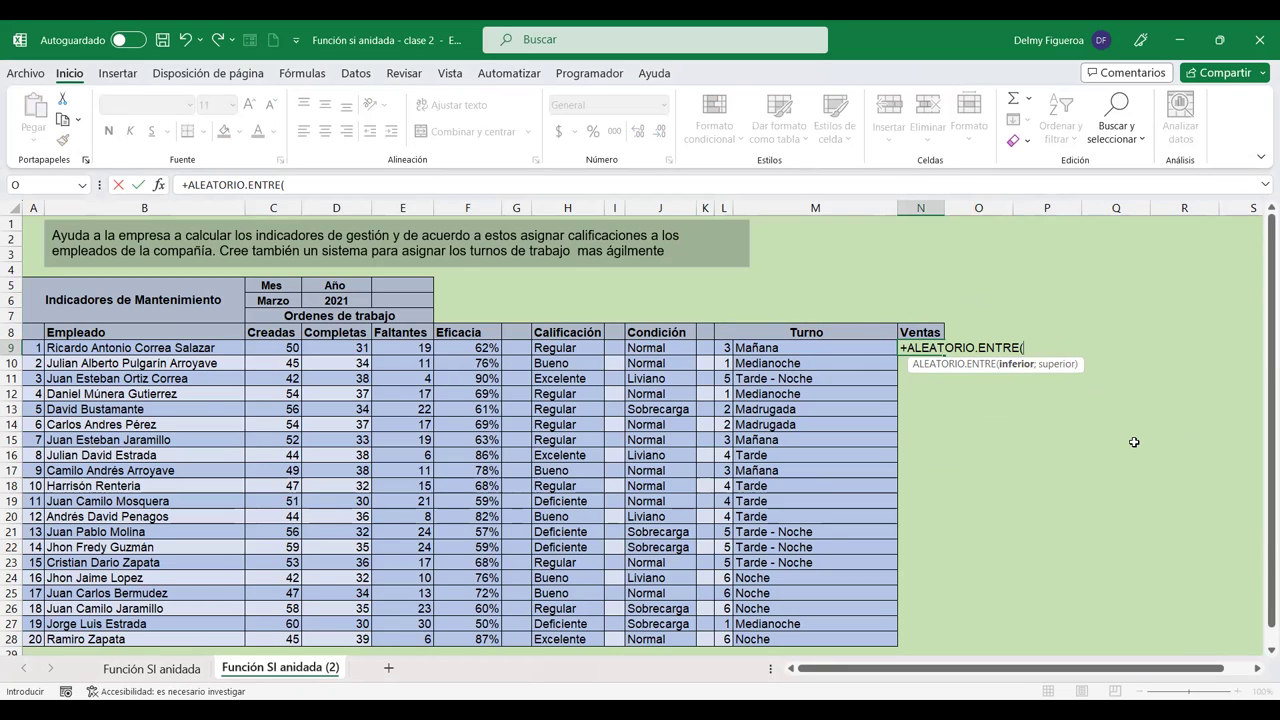
type("1000;")
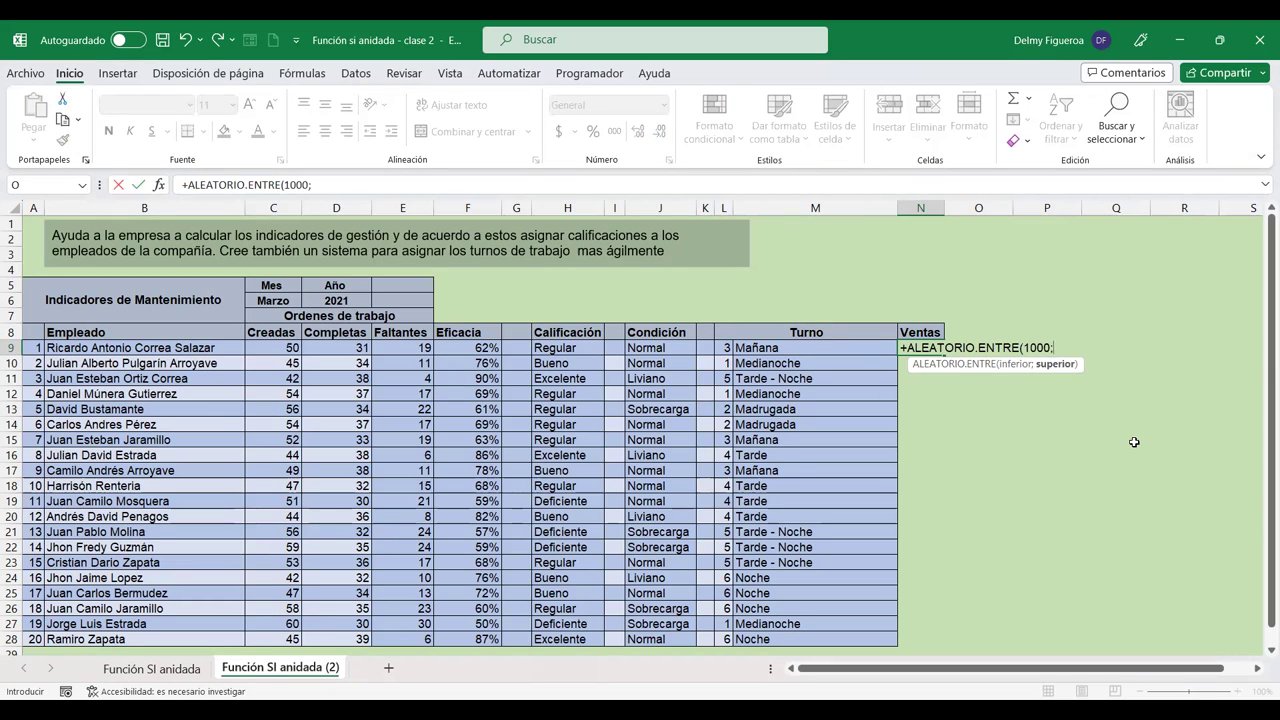
type("10000")
key("Return")
left_click(928, 348)
left_click_drag(945, 356, 940, 642)
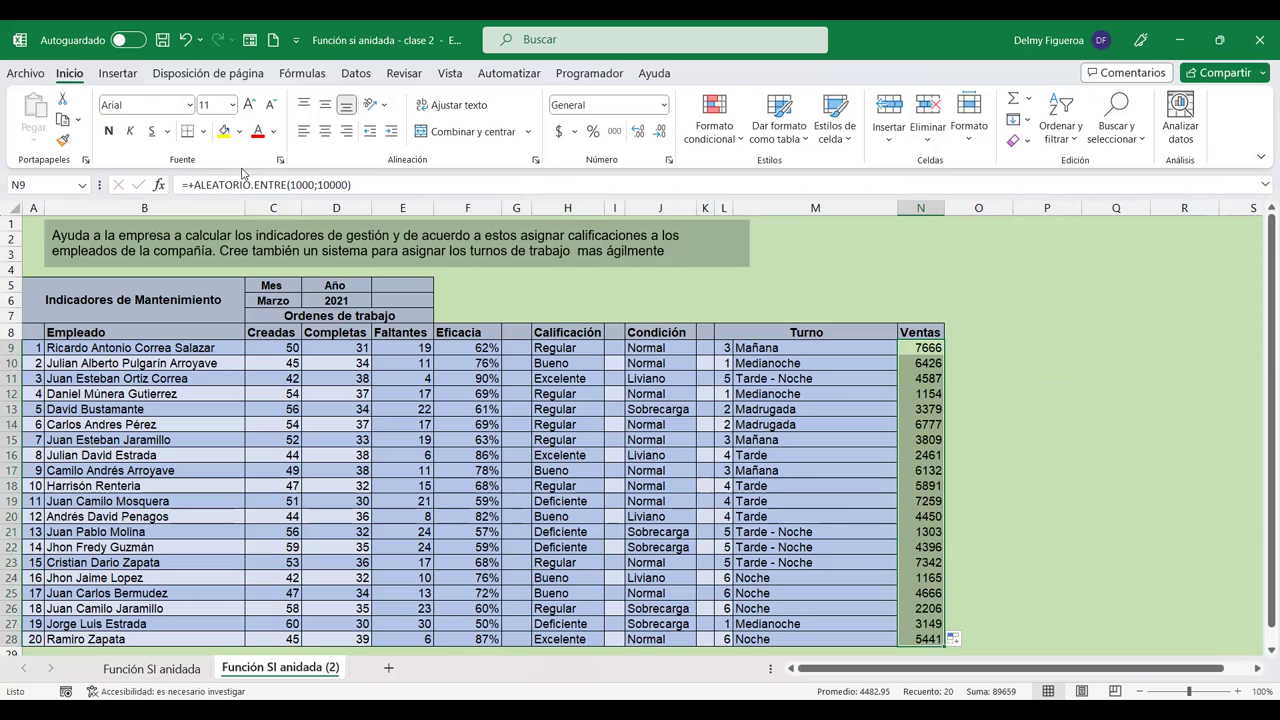
Step: Convert N9:N28 to fixed values and apply the Contabilidad currency format
key("ctrl+c")
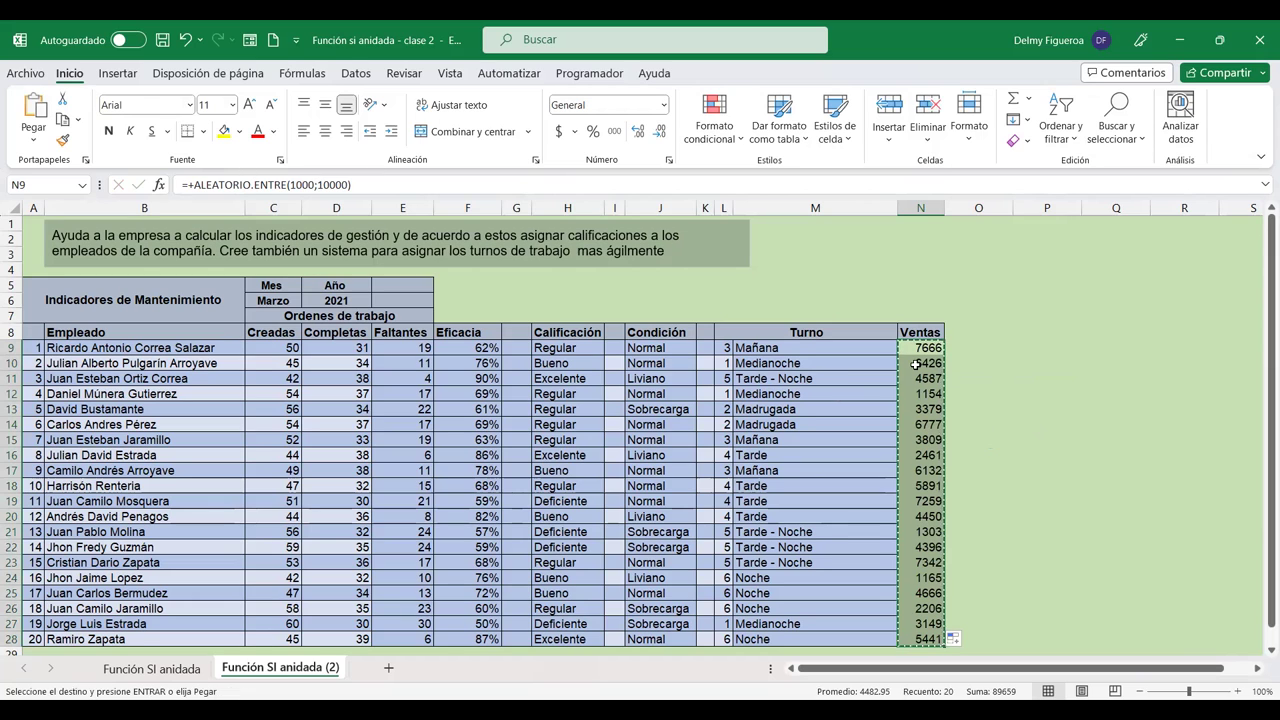
right_click(915, 365)
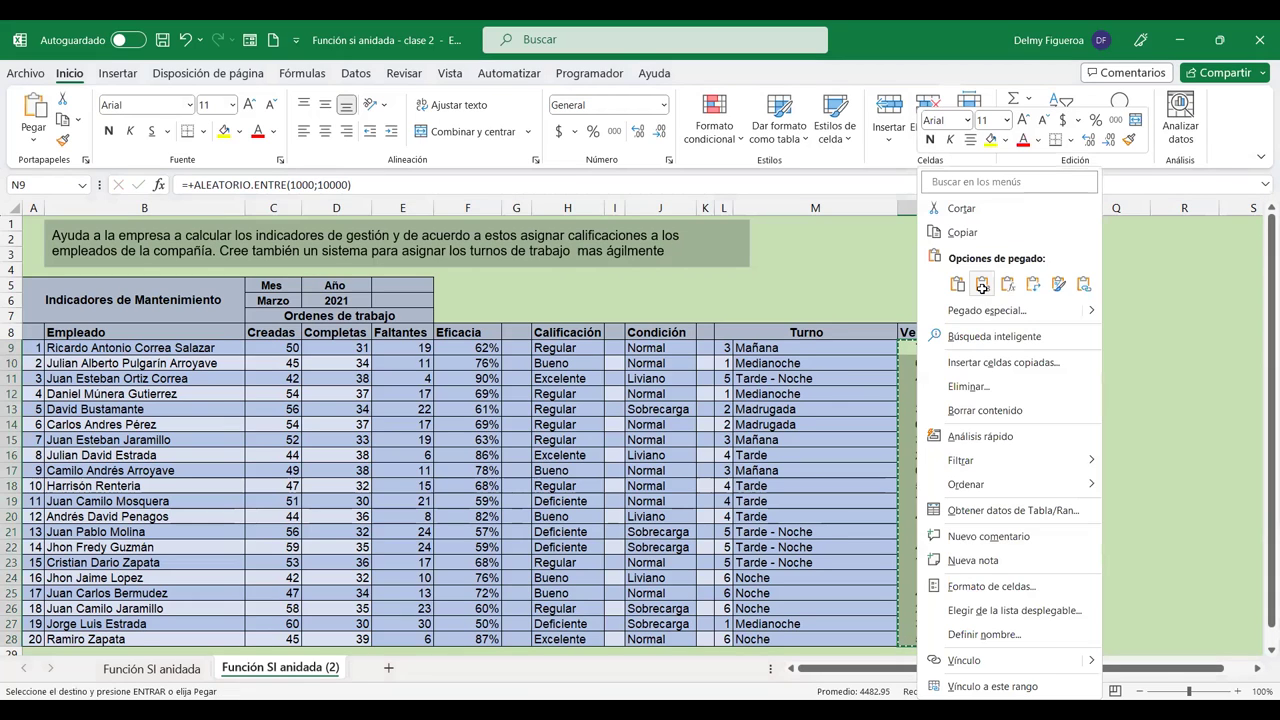
left_click(982, 287)
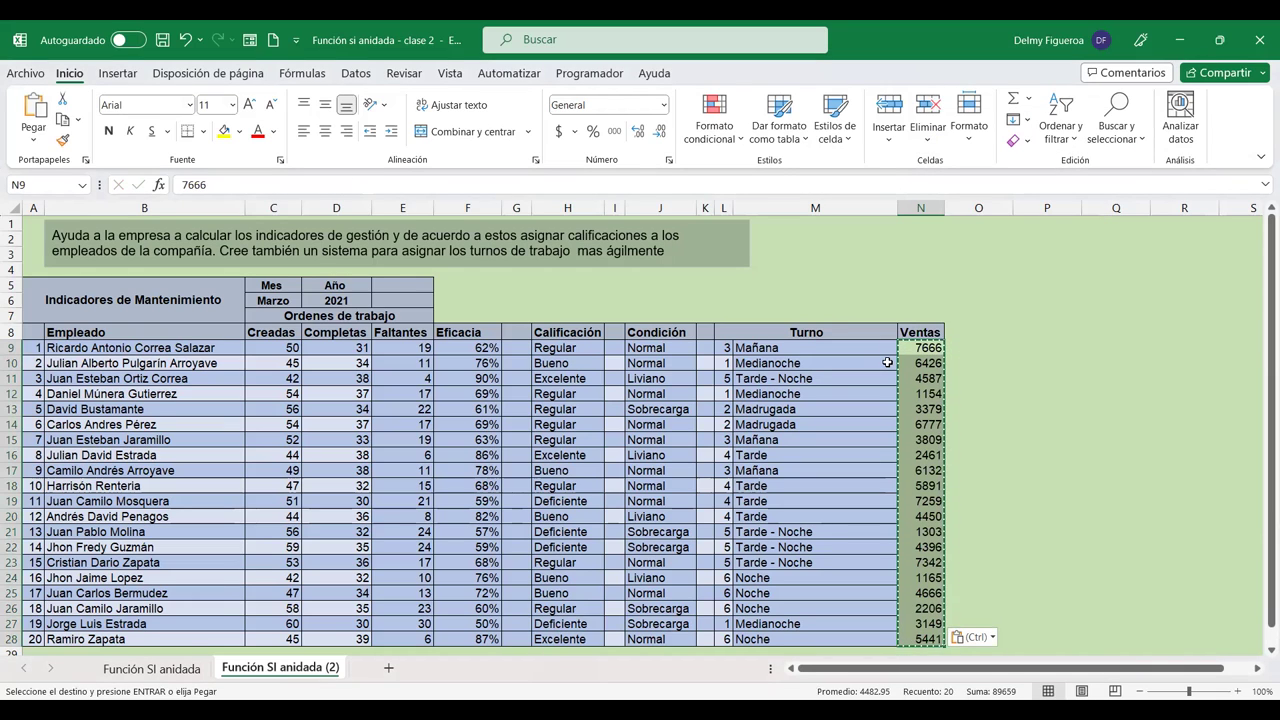
left_click(555, 130)
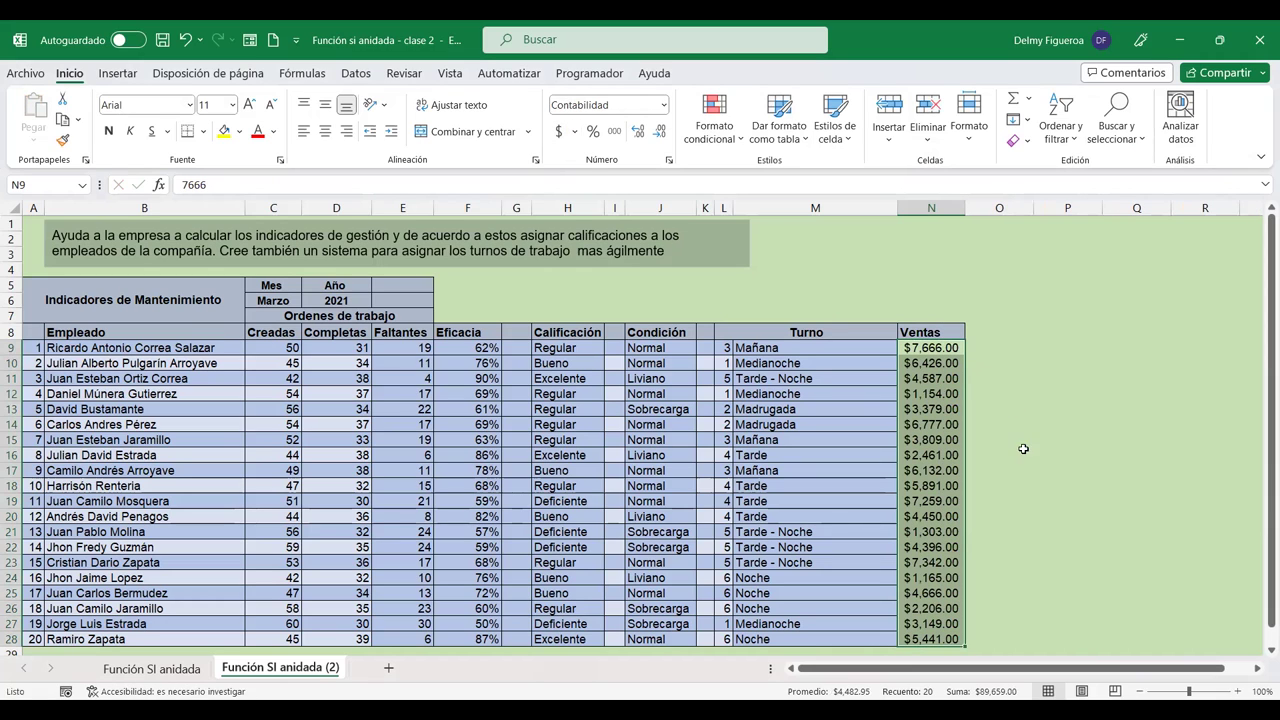
Step: Copy the Ventas header's format into O8 and enter the header 'Comisión'
left_click(977, 332)
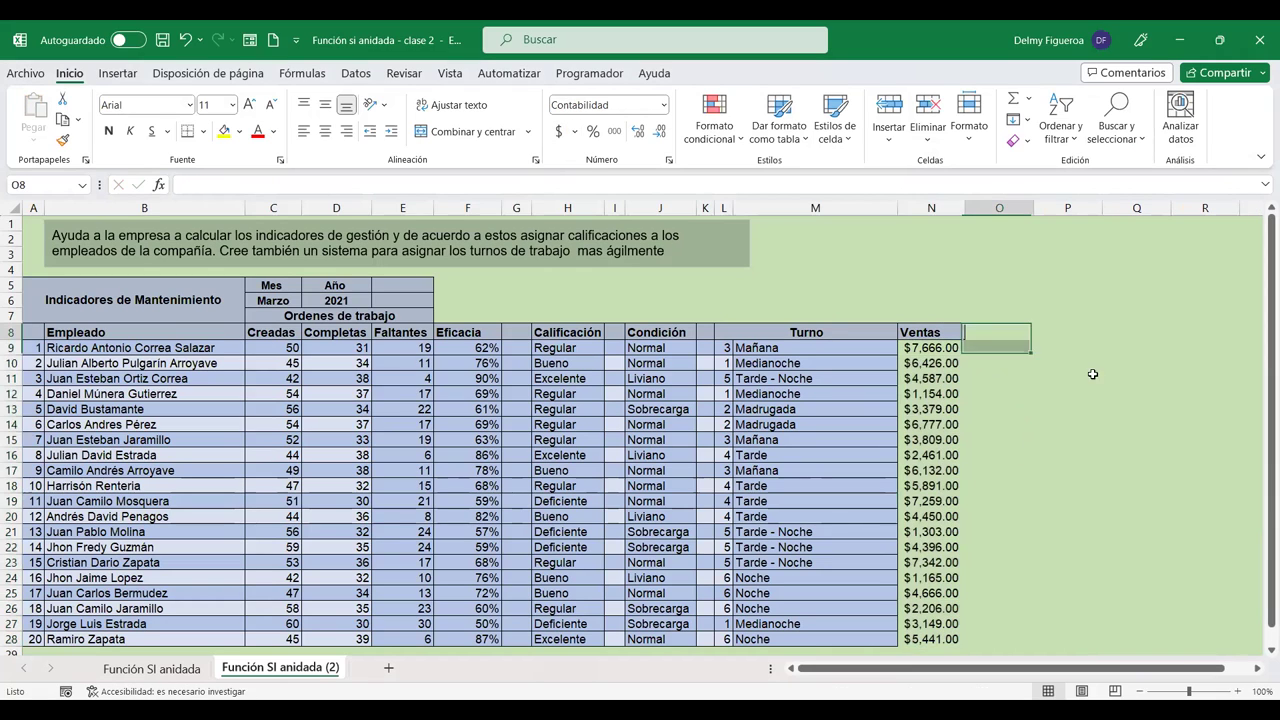
type("Comis")
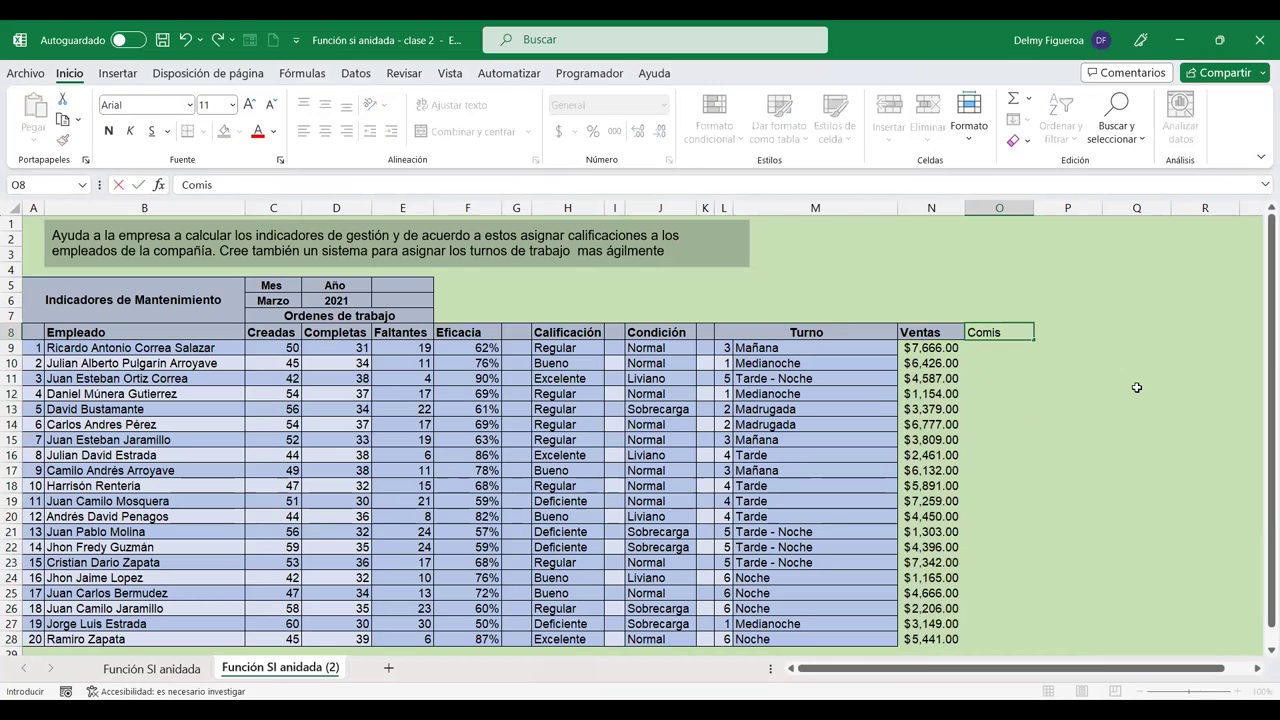
key("Left")
key("ctrl+c")
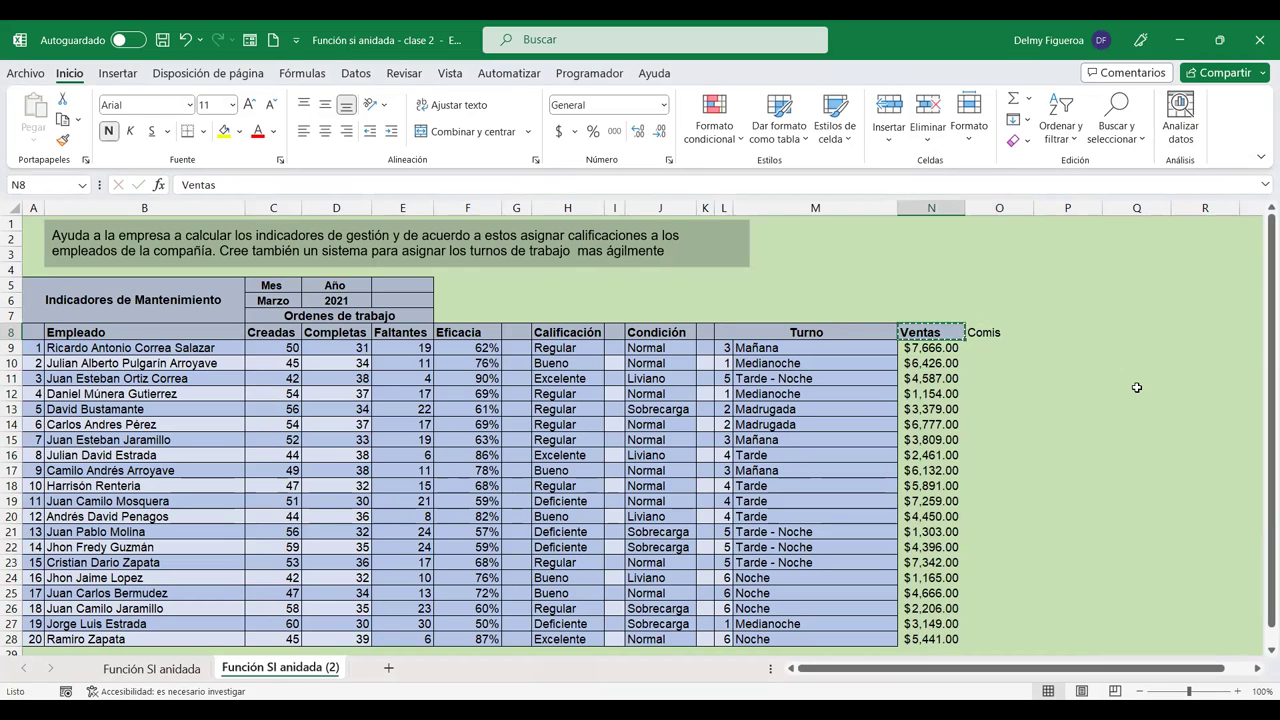
key("Right")
key("ctrl+v")
type("Comisi")
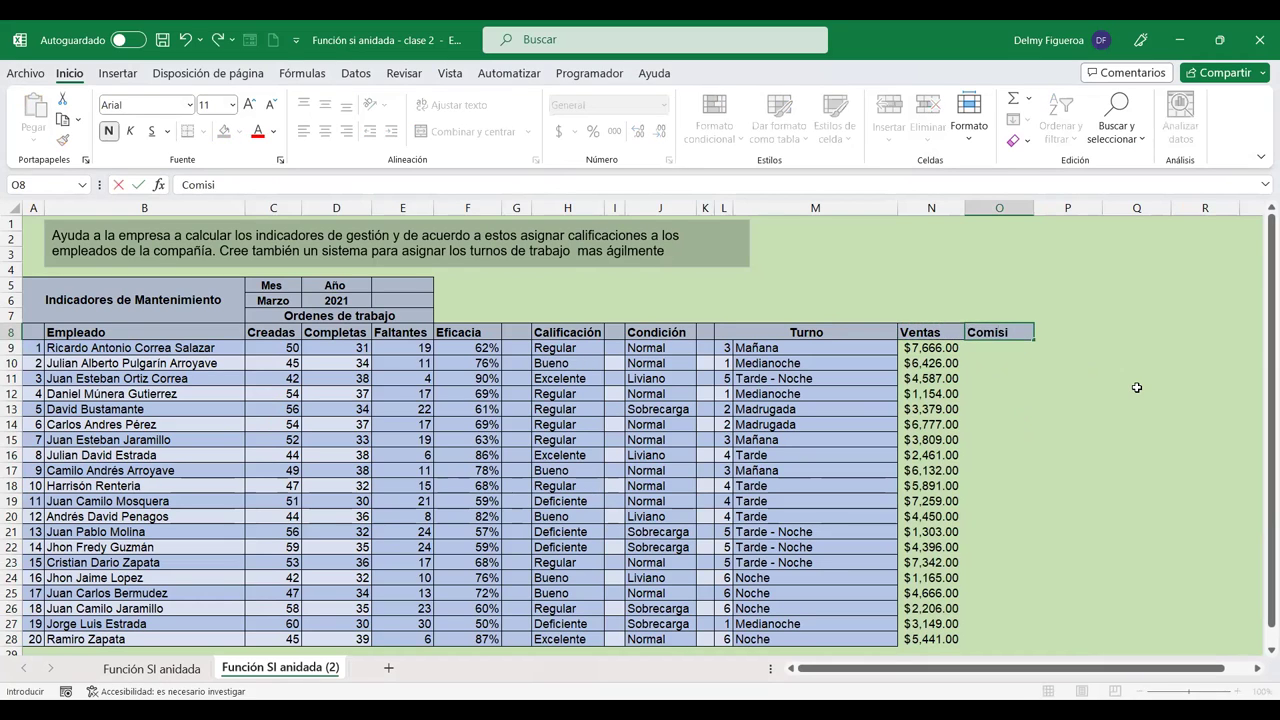
type("ón")
key("Return")
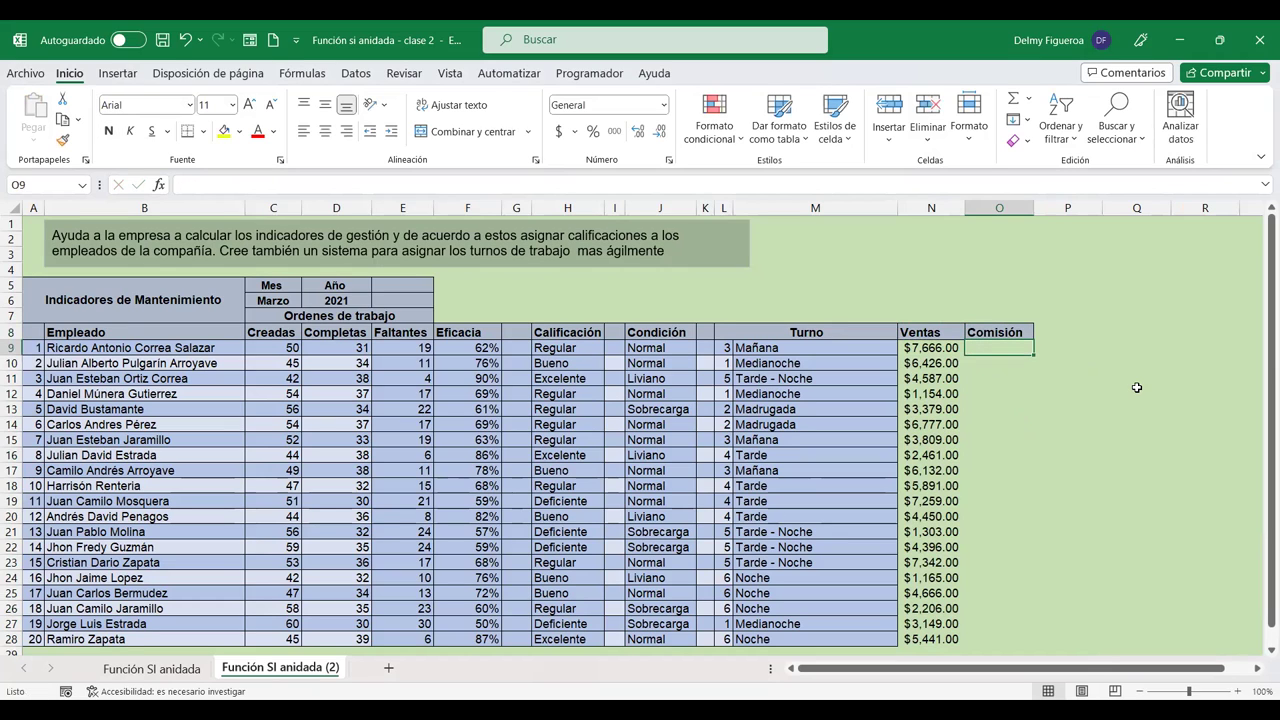
left_click(1118, 270)
left_click(1133, 239)
Step: Title Q2 'Rangos de comisión' and add the first tier: >9000 at 20%
type("R")
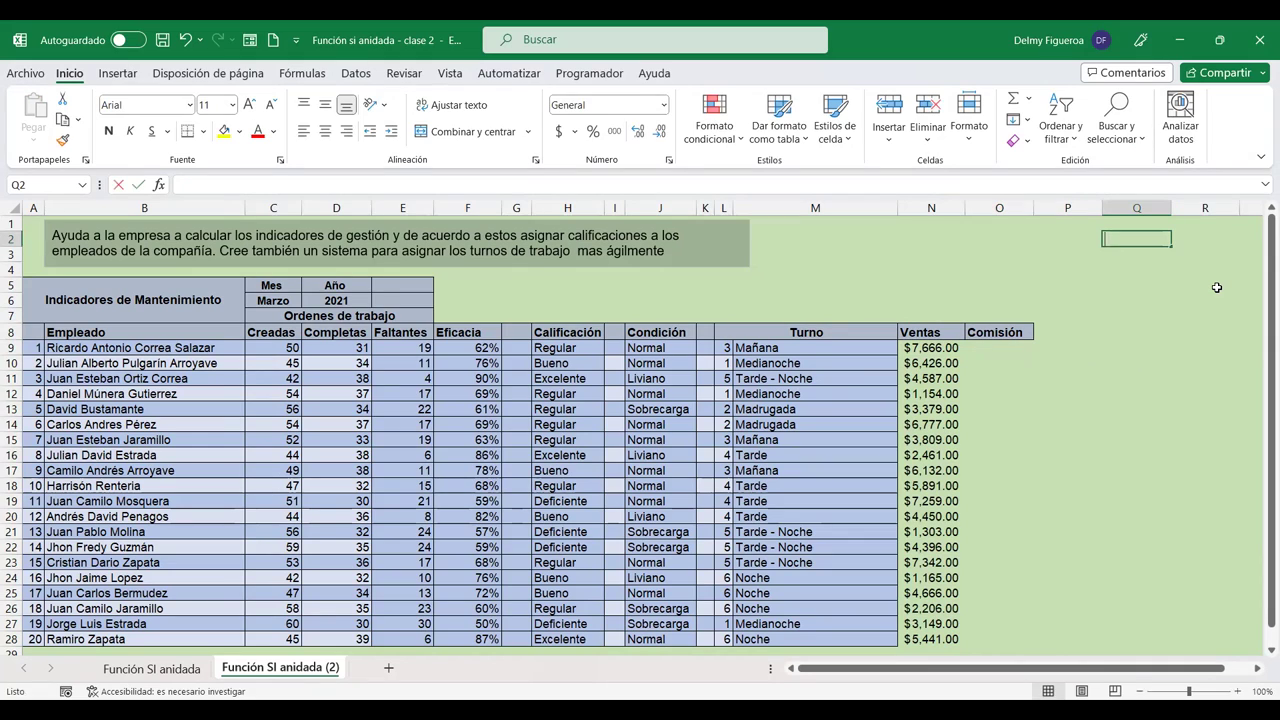
type("angos de comisi")
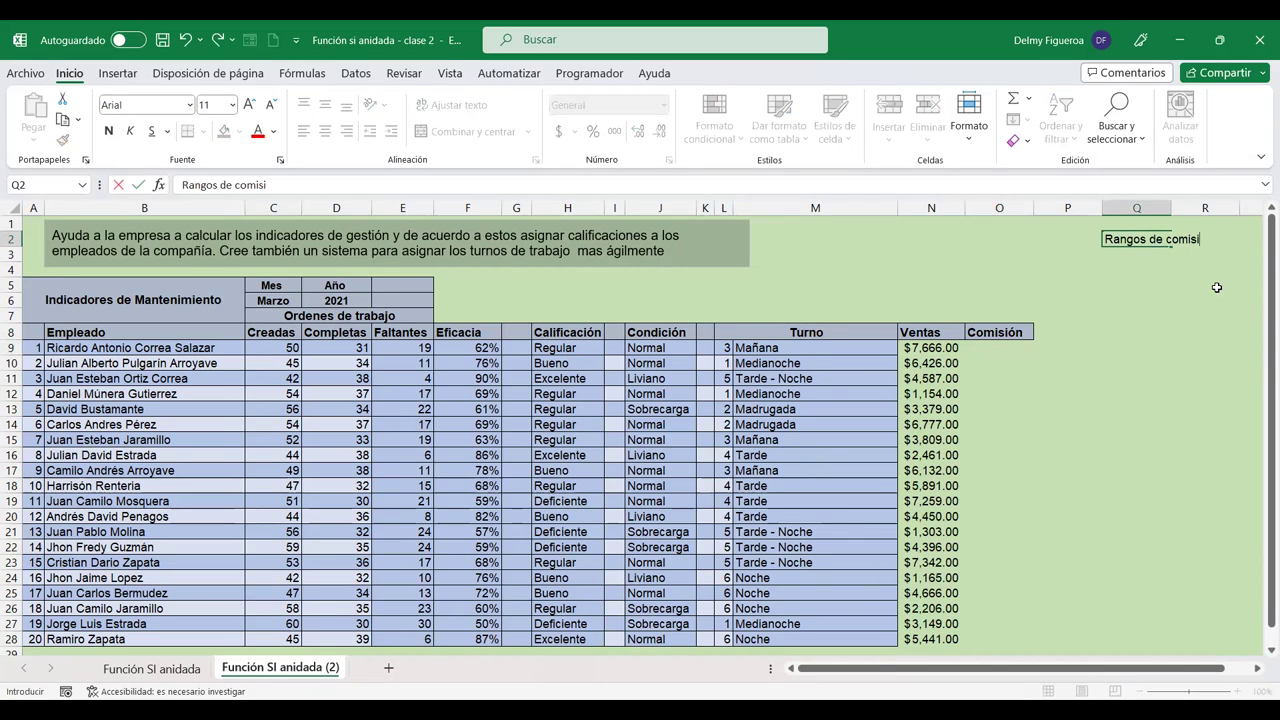
type("ón")
key("Return")
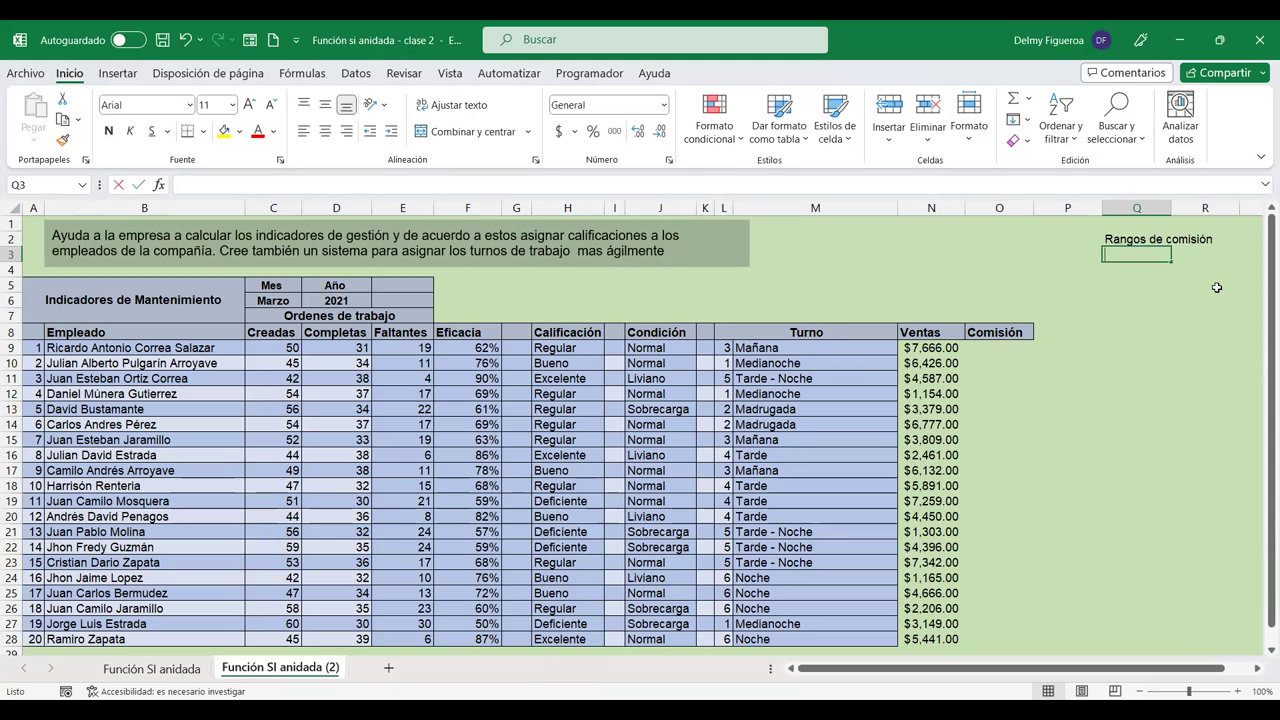
type(">5000")
key("Tab")
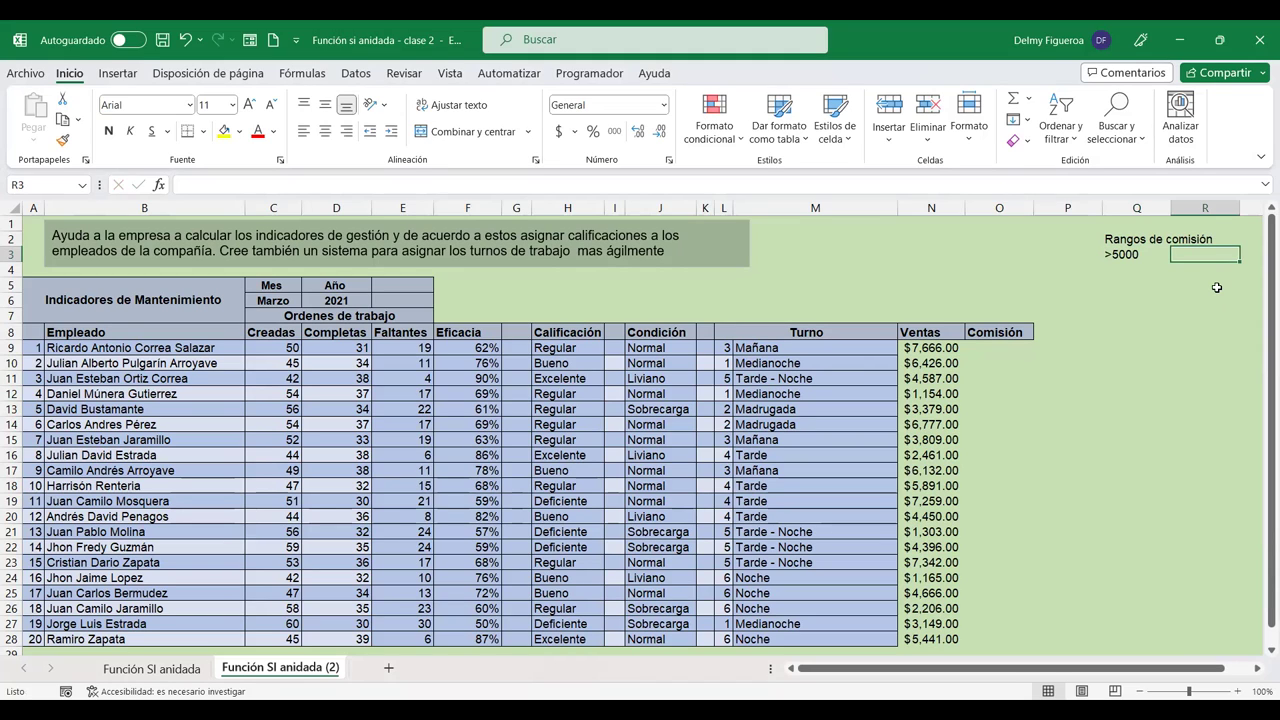
key("Left")
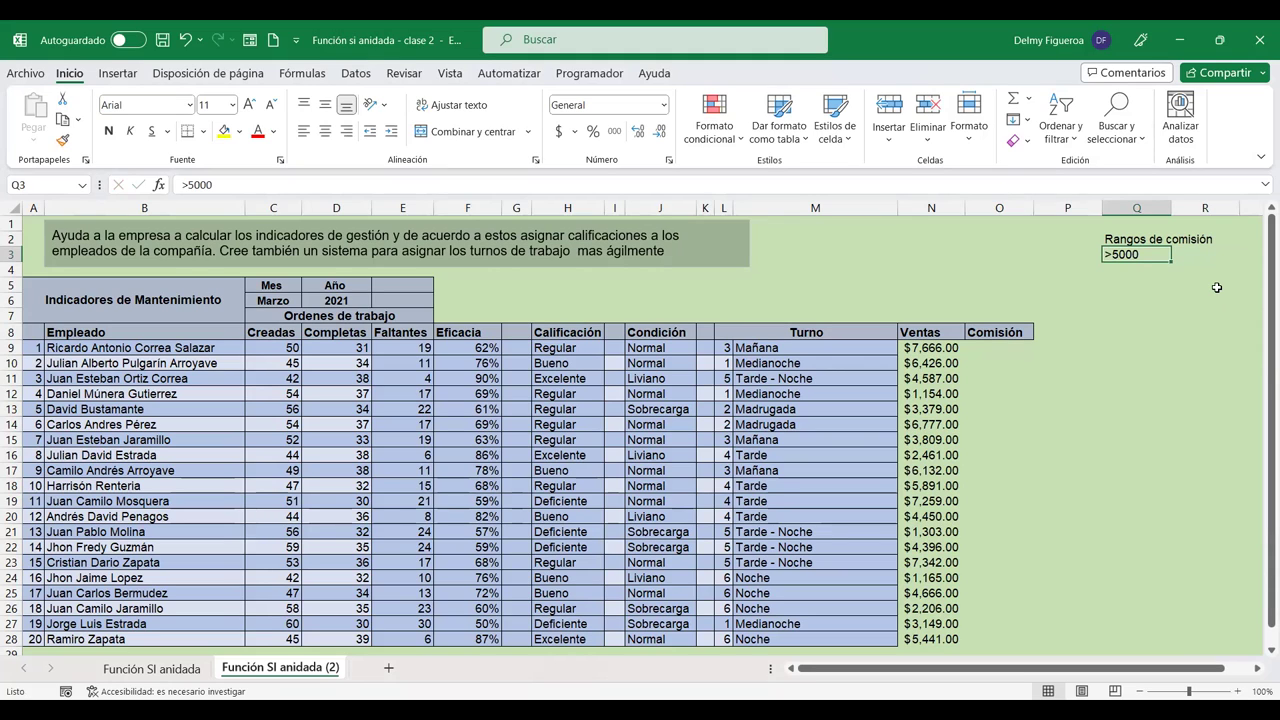
left_click(193, 184)
key("BackSpace")
type("9")
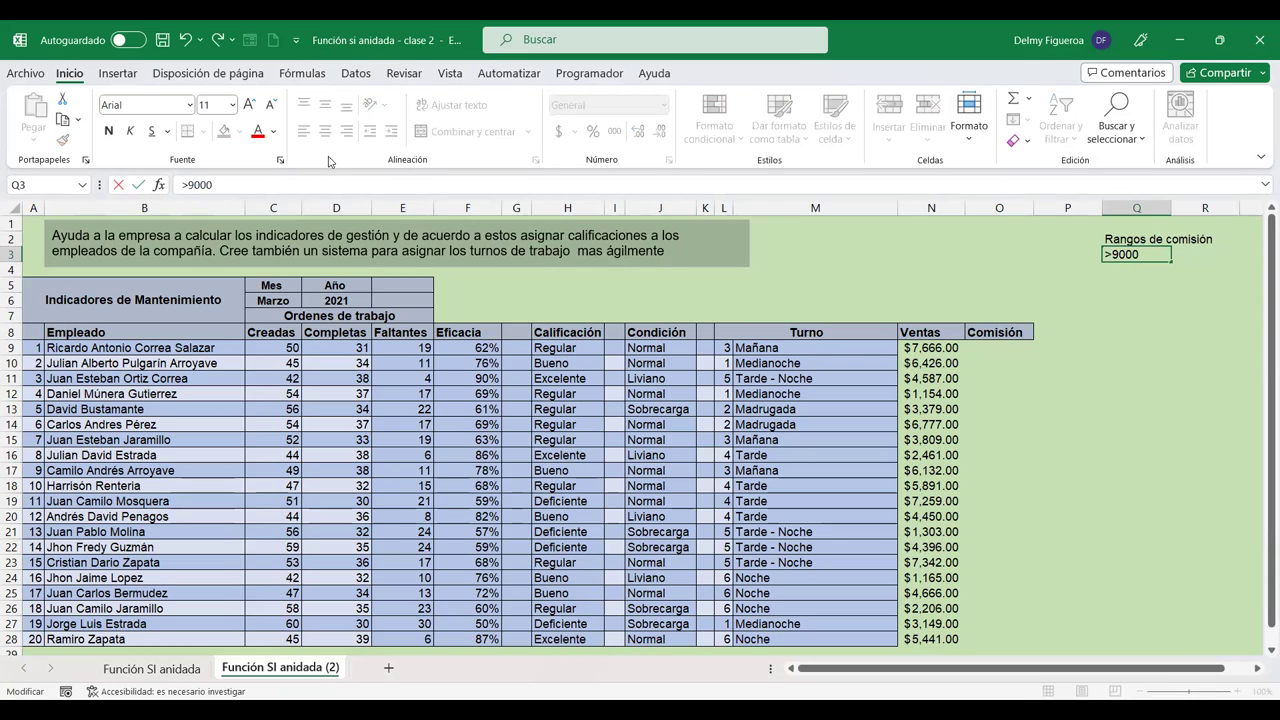
key("ctrl+Return")
type("20")
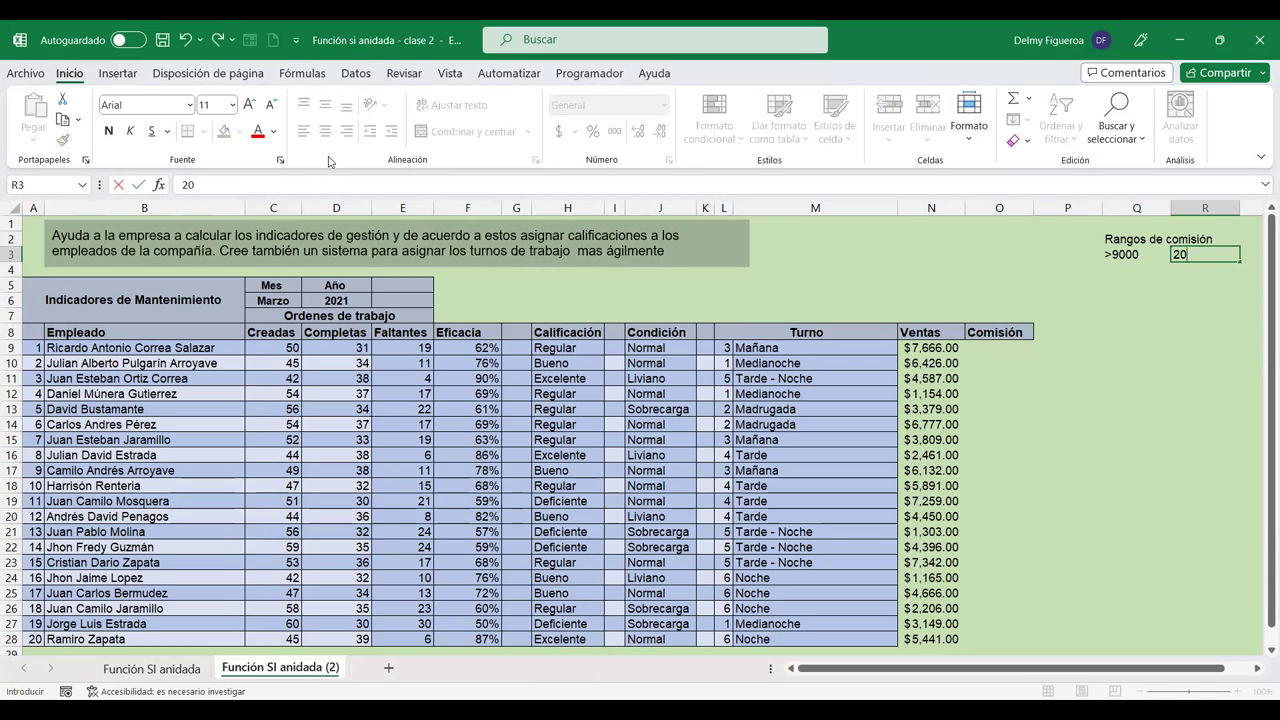
type("%")
key("Return")
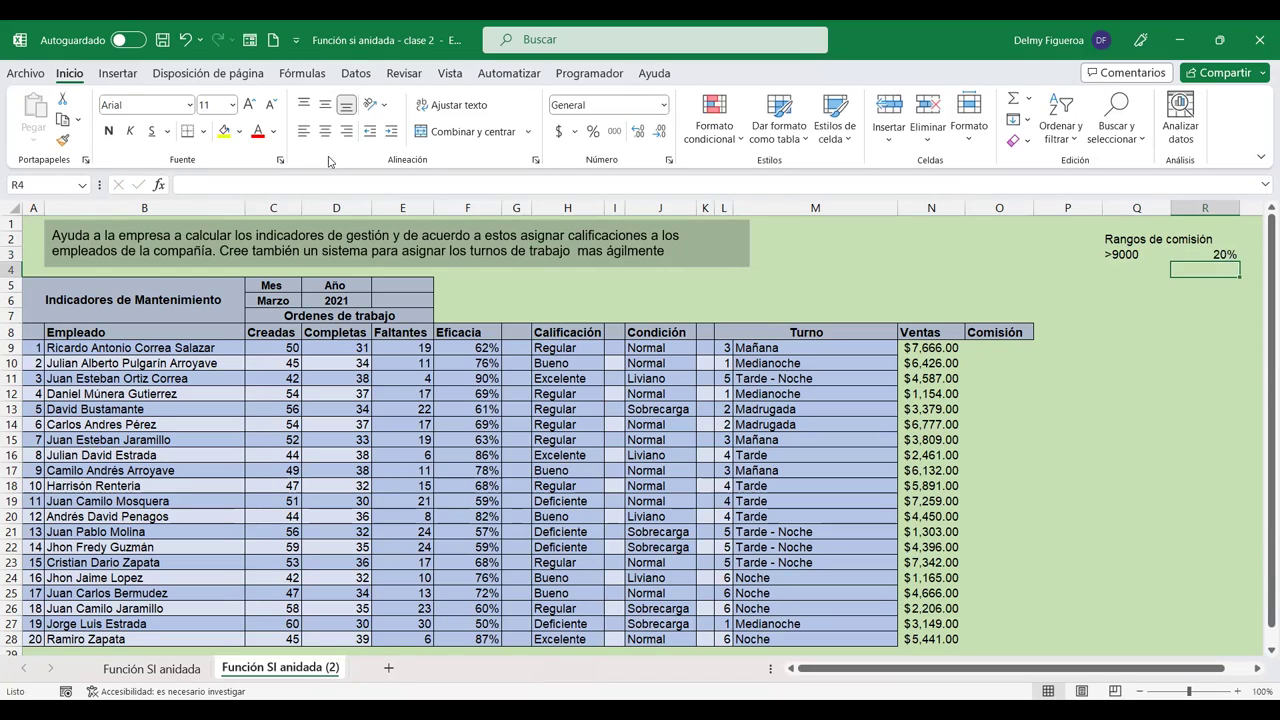
Step: Add the >7000 at 15% and >5000 at 12.50% commission tiers
key("Left")
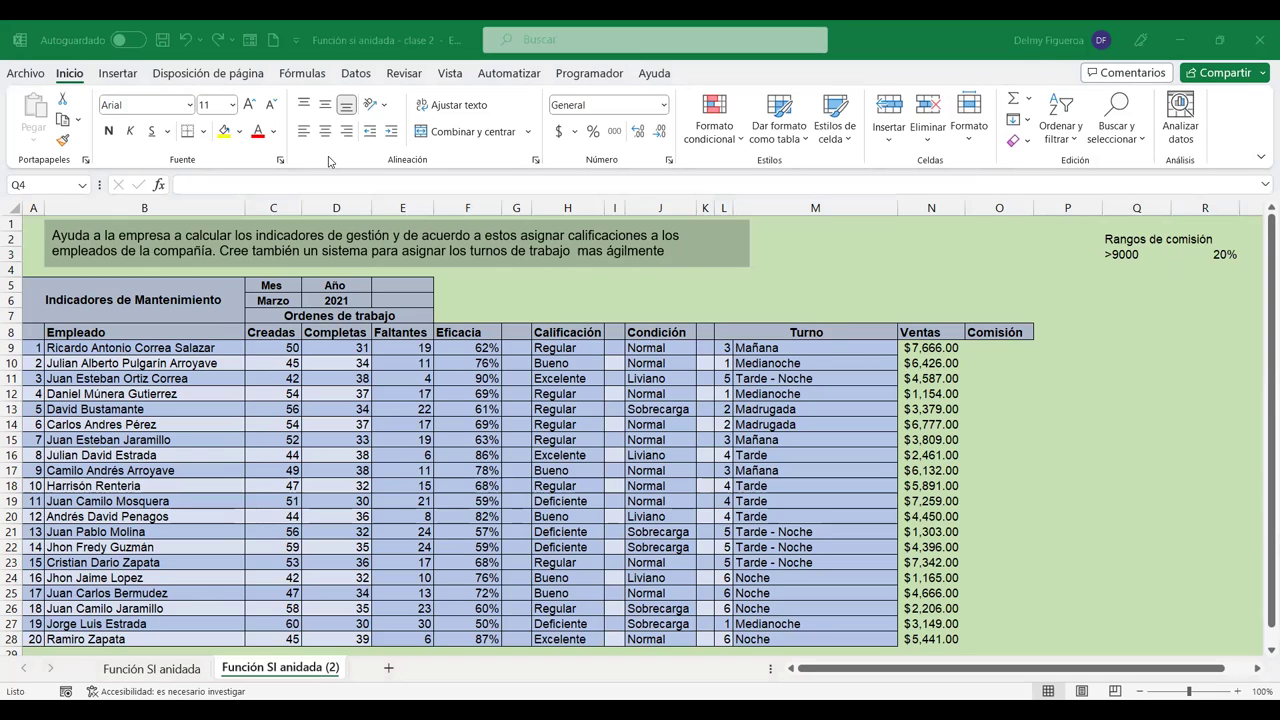
left_click(329, 160)
type(">")
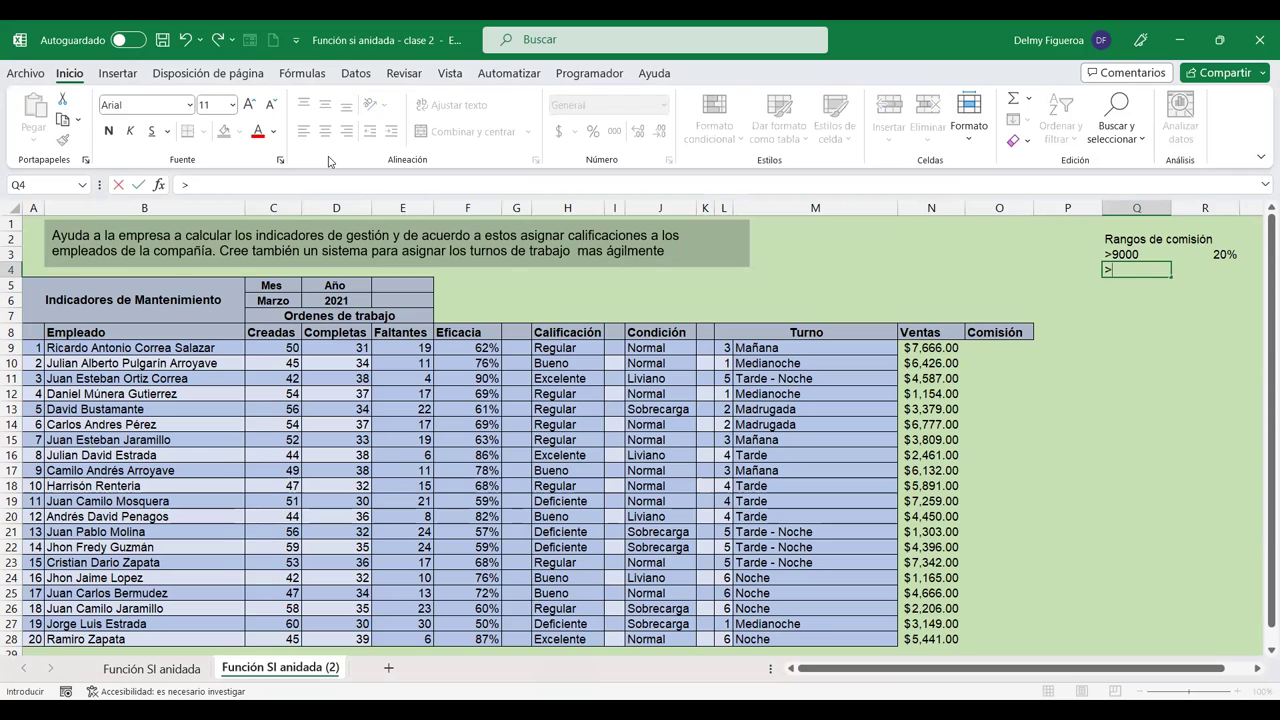
type("7000")
key("Tab")
key("Left")
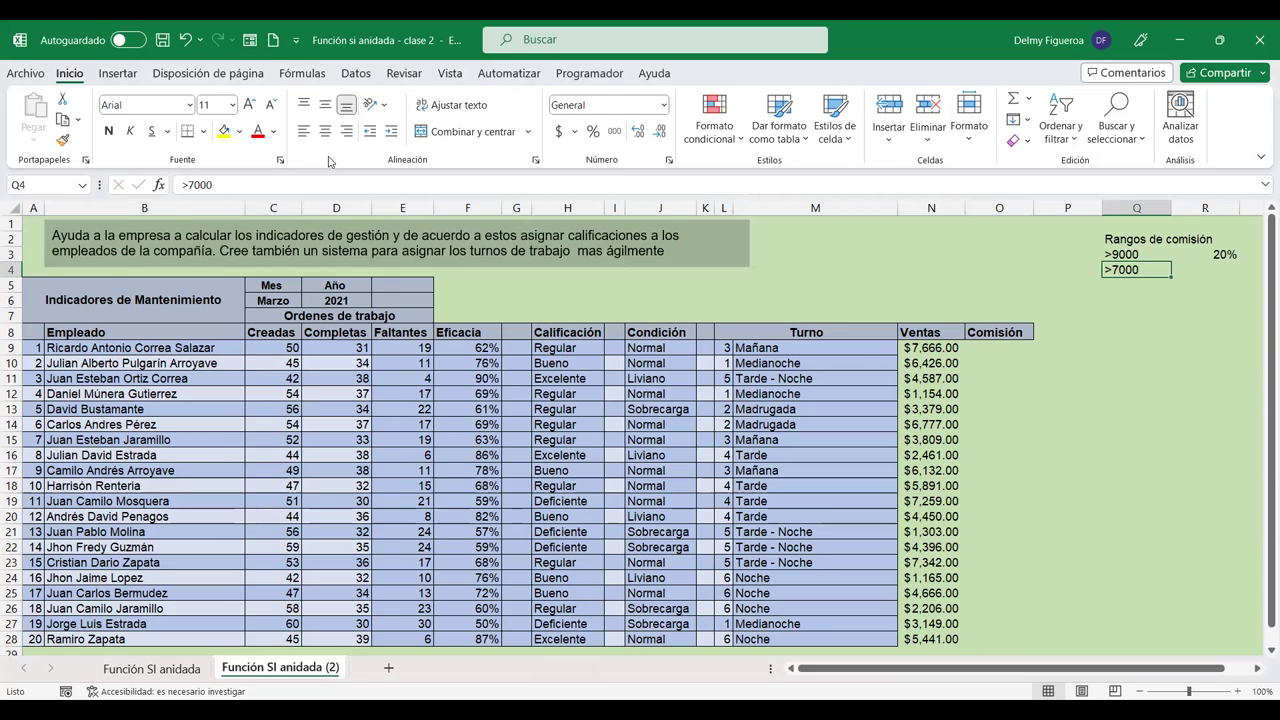
key("Right")
type("15%")
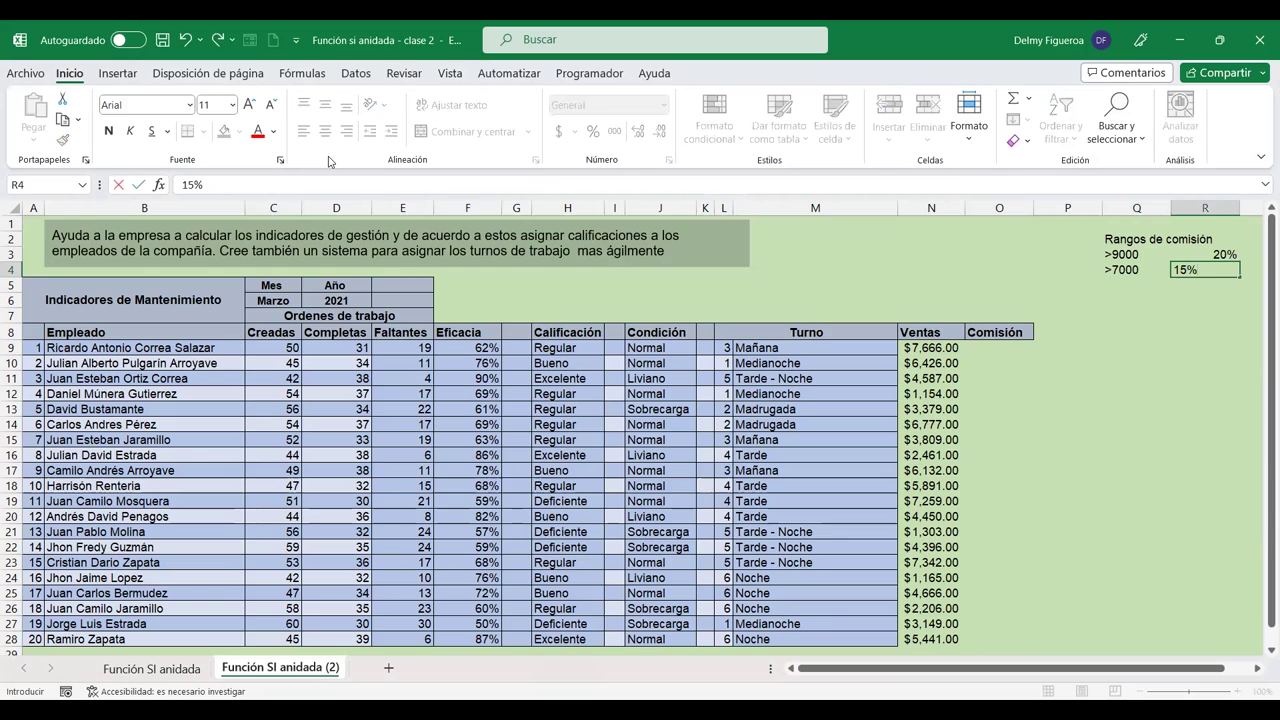
key("Return")
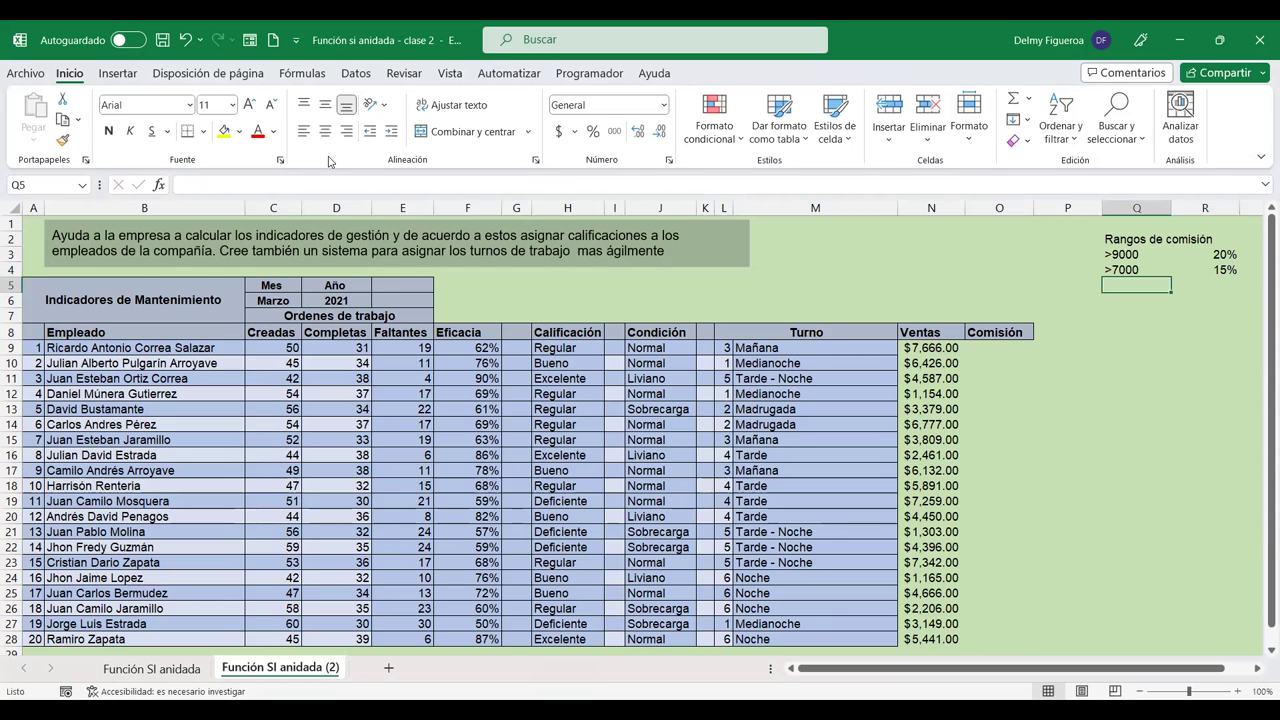
type(">5000")
key("Tab")
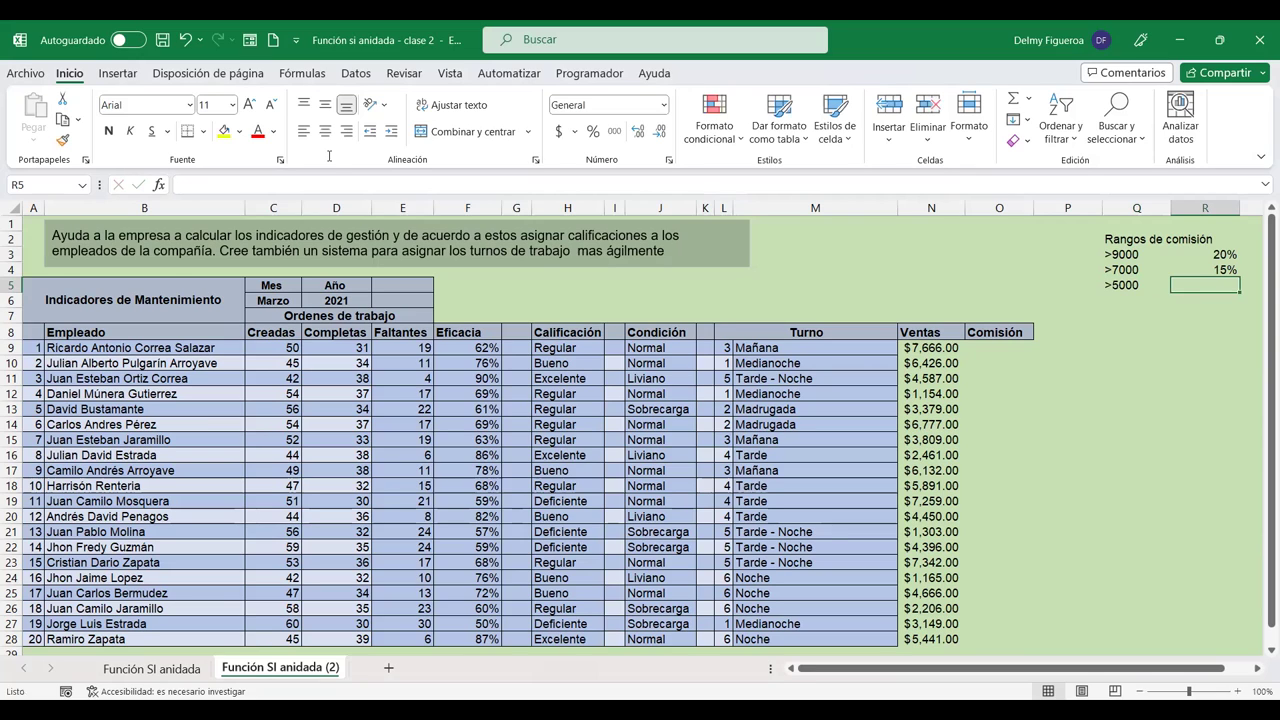
type("12.50%")
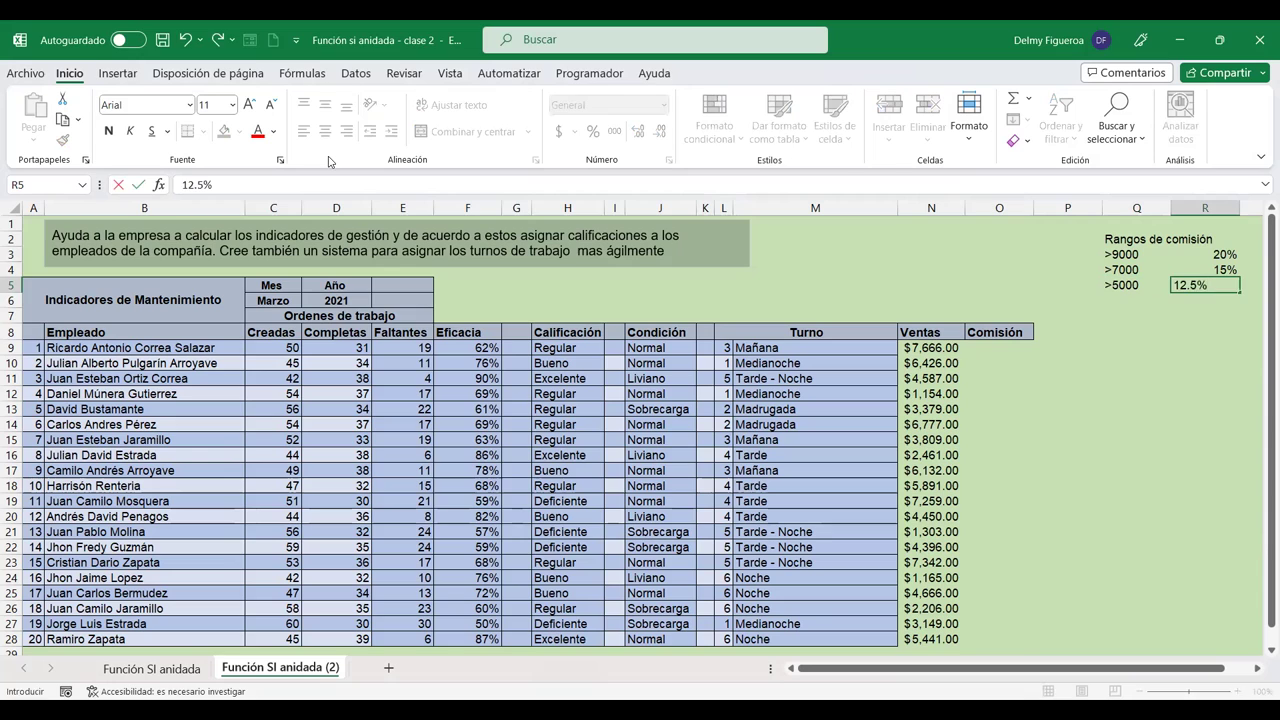
key("Return")
Step: Add the final tier <3000 at 0% in Q6:R6
key("Left")
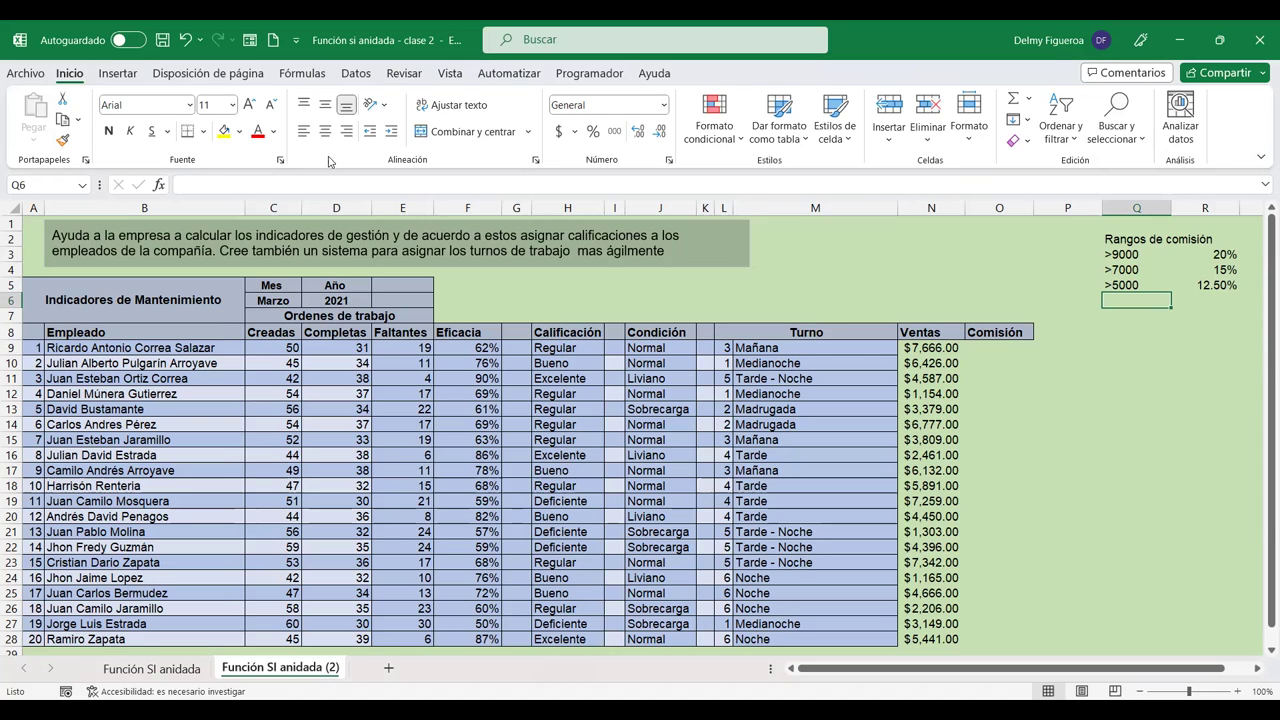
type("<3000")
key("Tab")
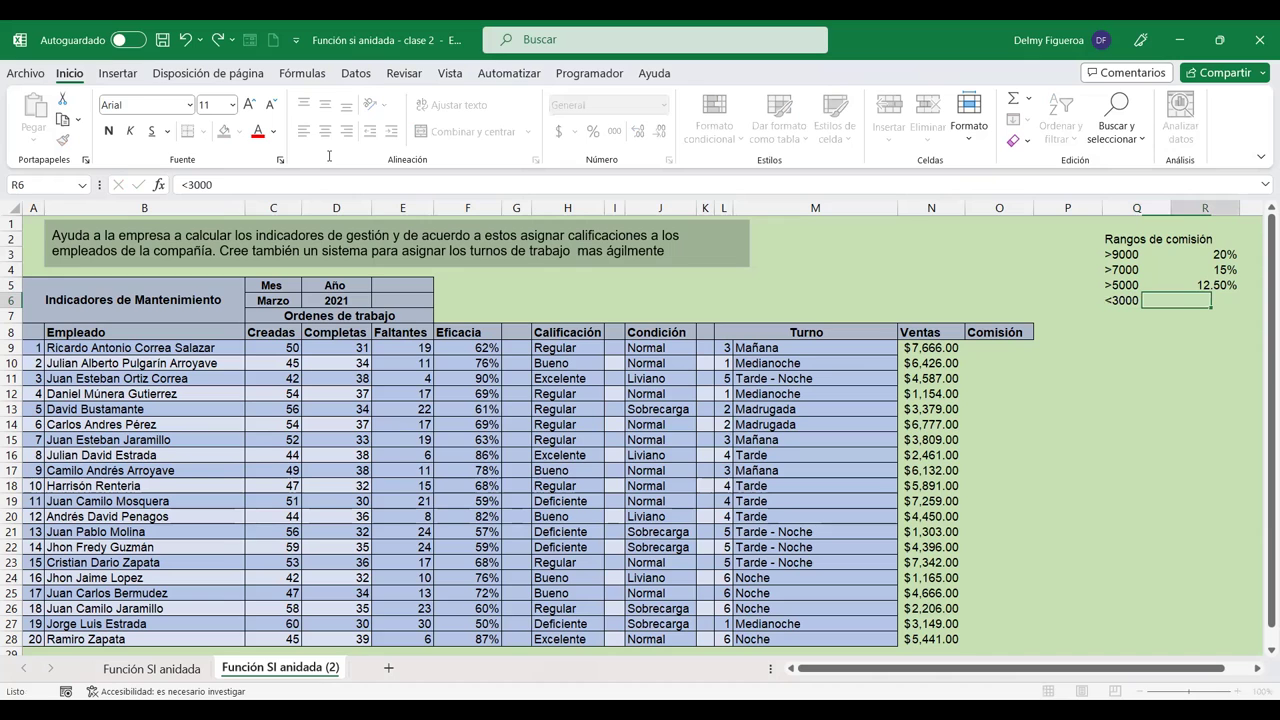
type("0")
key("Tab")
key("Left")
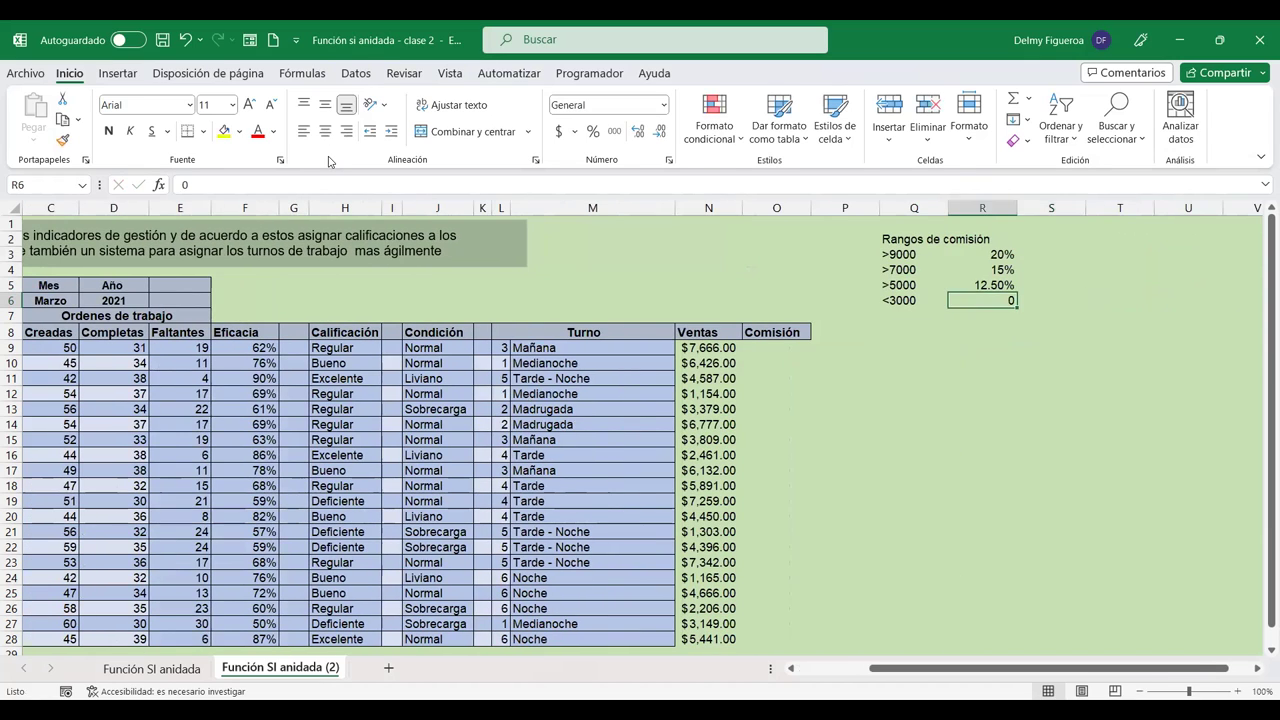
key("F2")
key("Return")
key("Up")
key("Left")
key("Left")
key("Down")
key("Down")
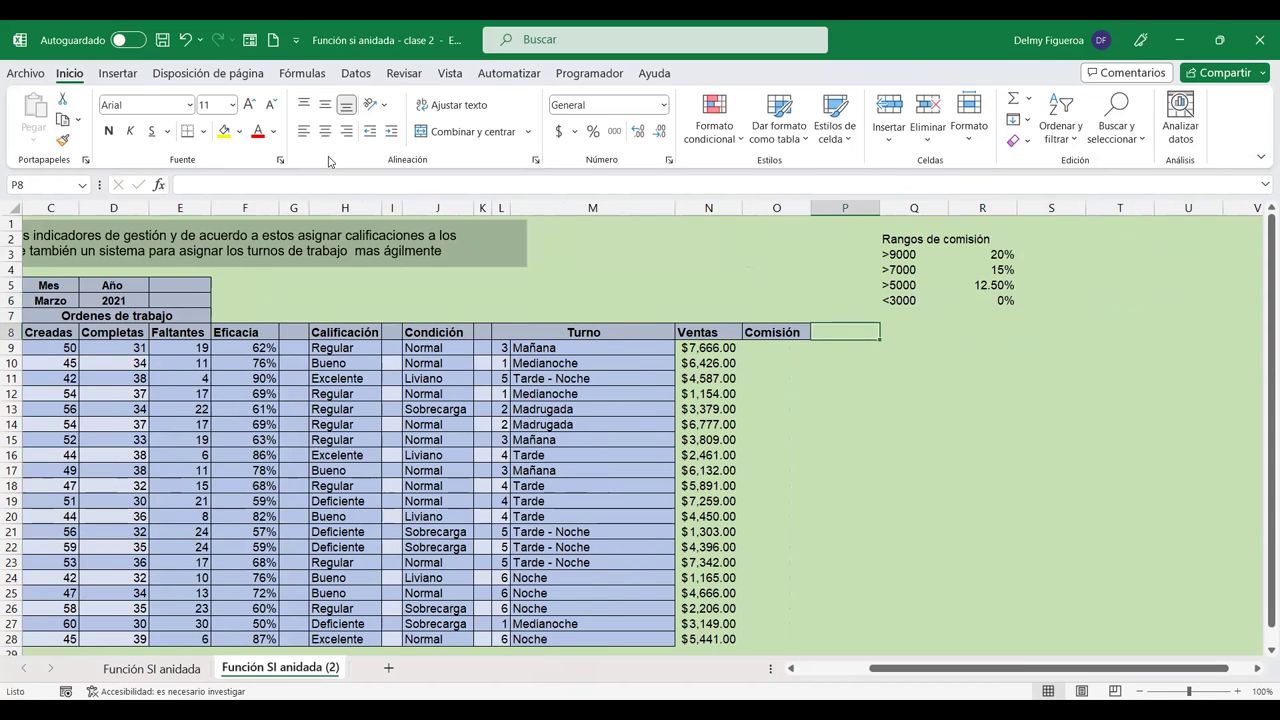
key("Down")
key("Left")
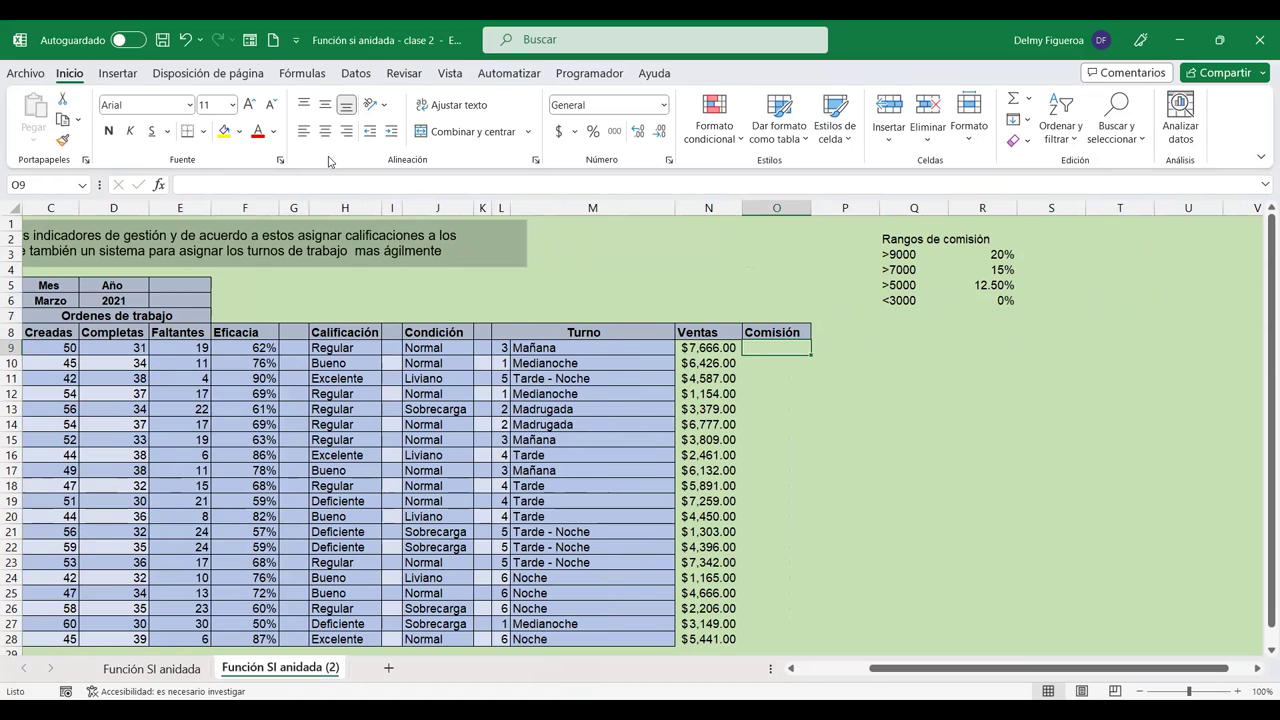
Step: In O9, start the formula =+SI(N9>9000;N9*20%;N9< using N9 references
type("+")
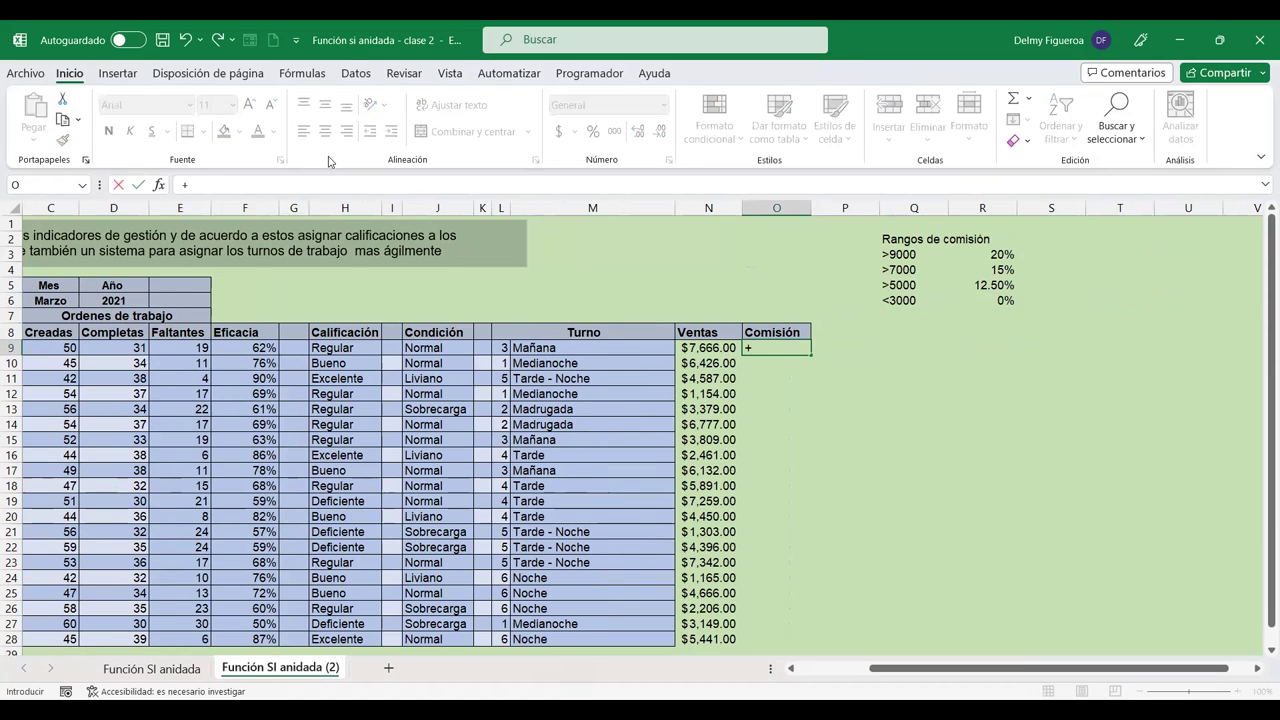
type("si")
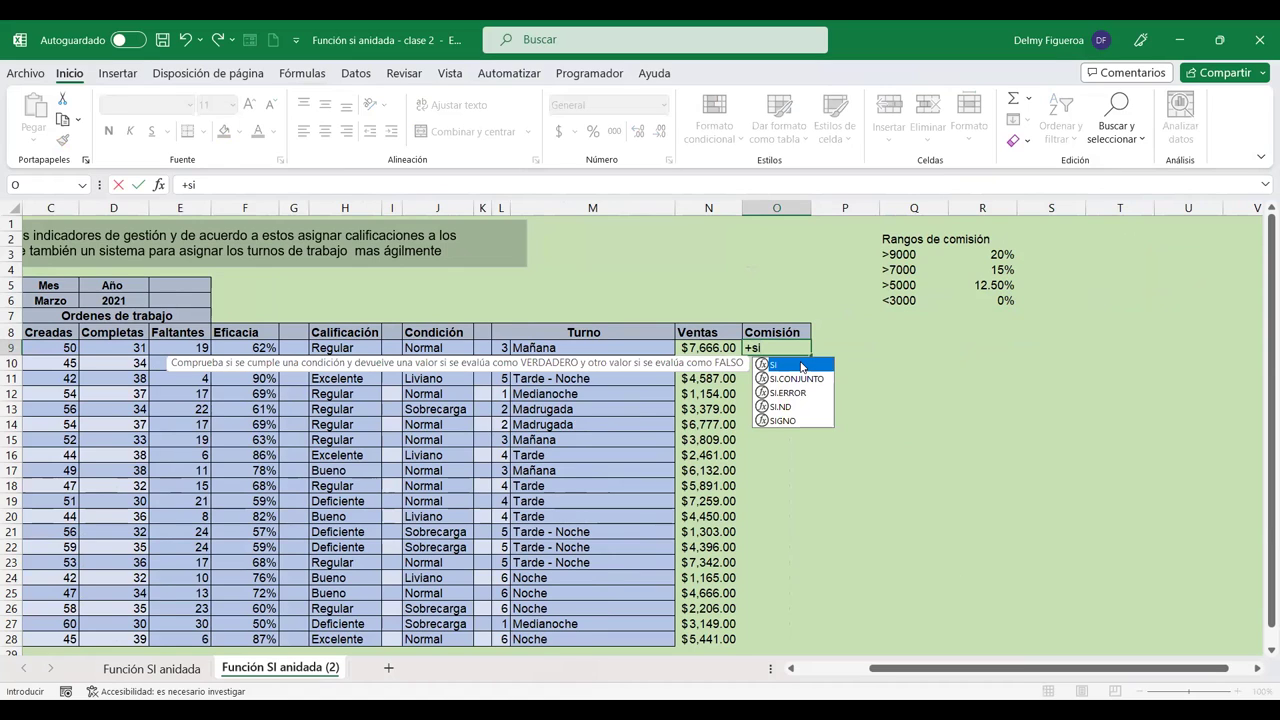
double_click(790, 365)
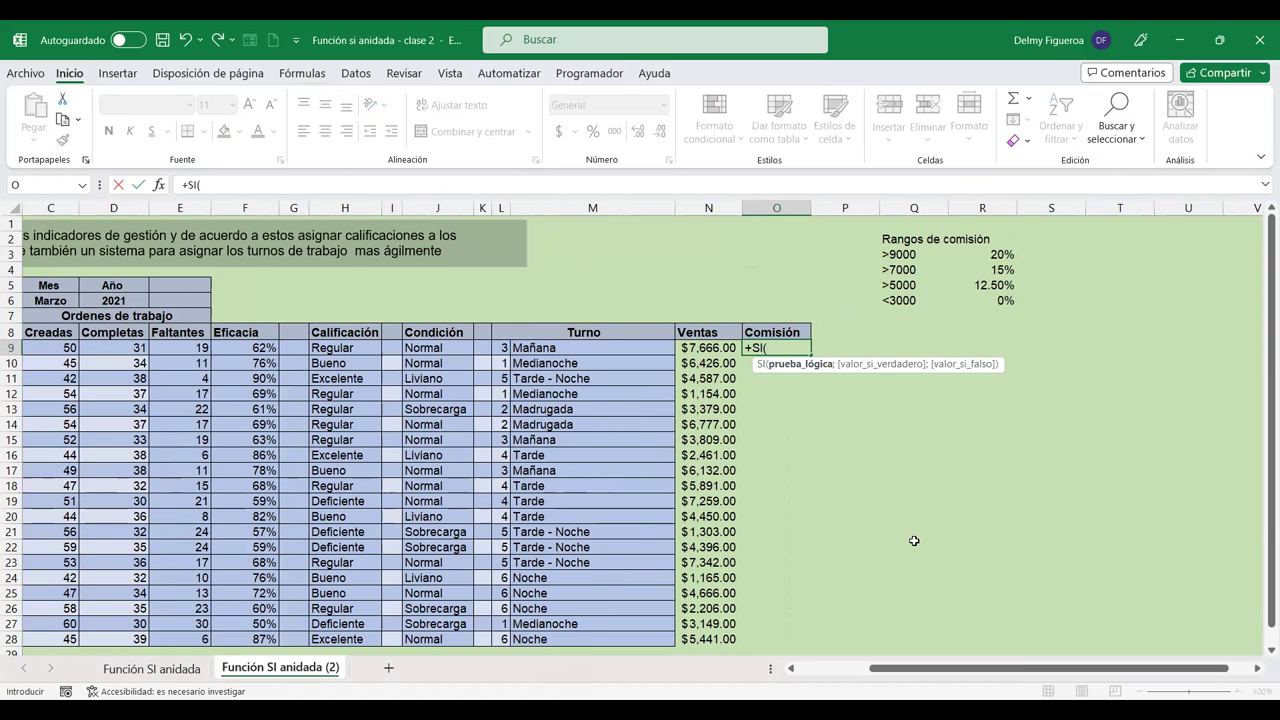
left_click(707, 347)
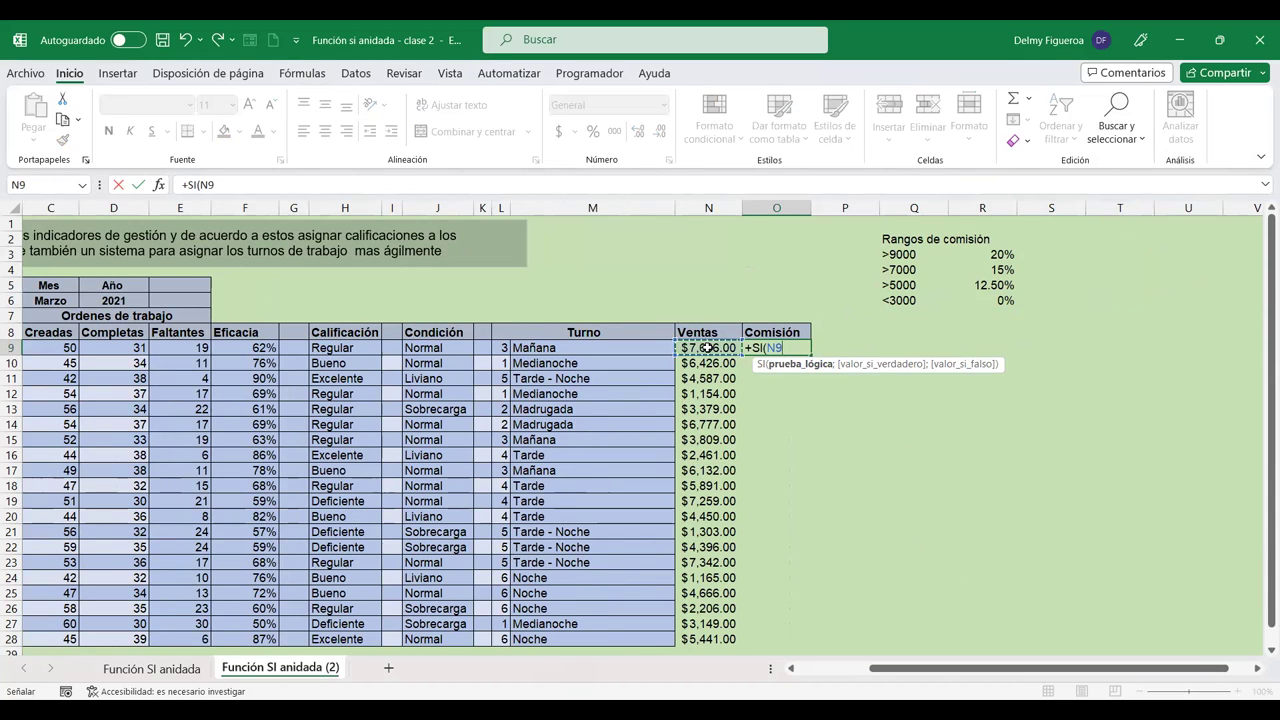
type(">")
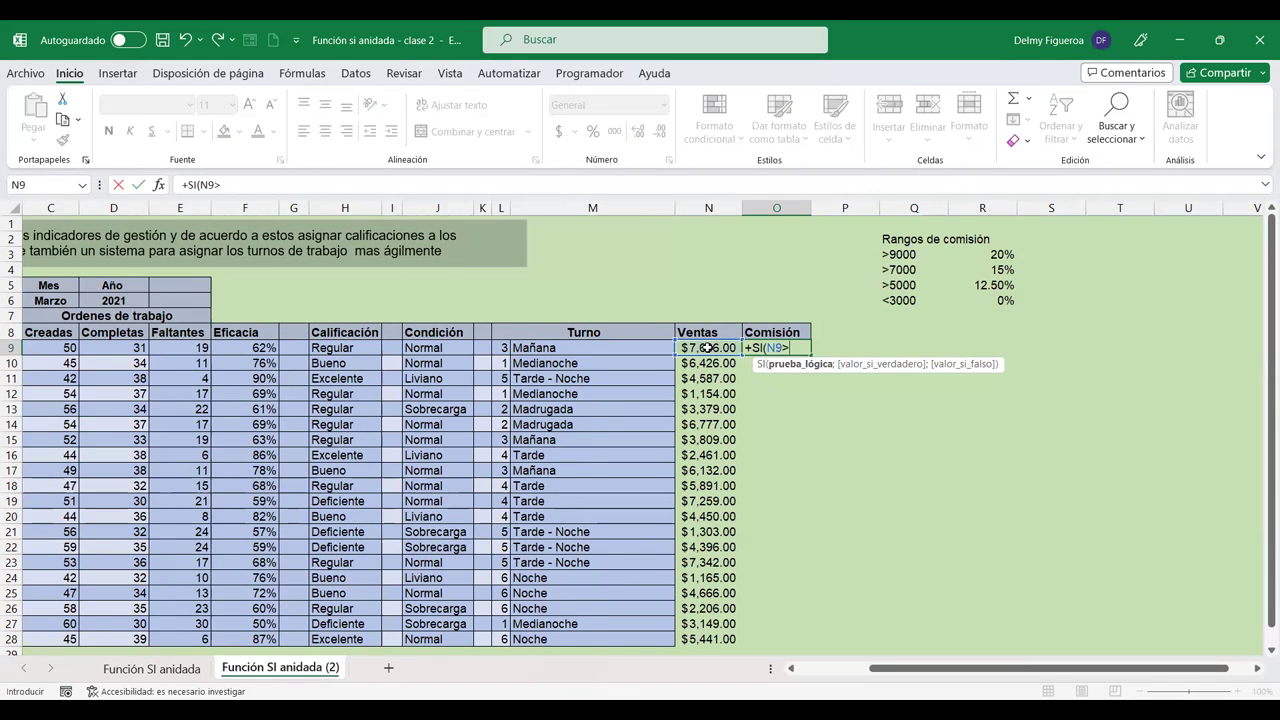
type("9000")
type(";")
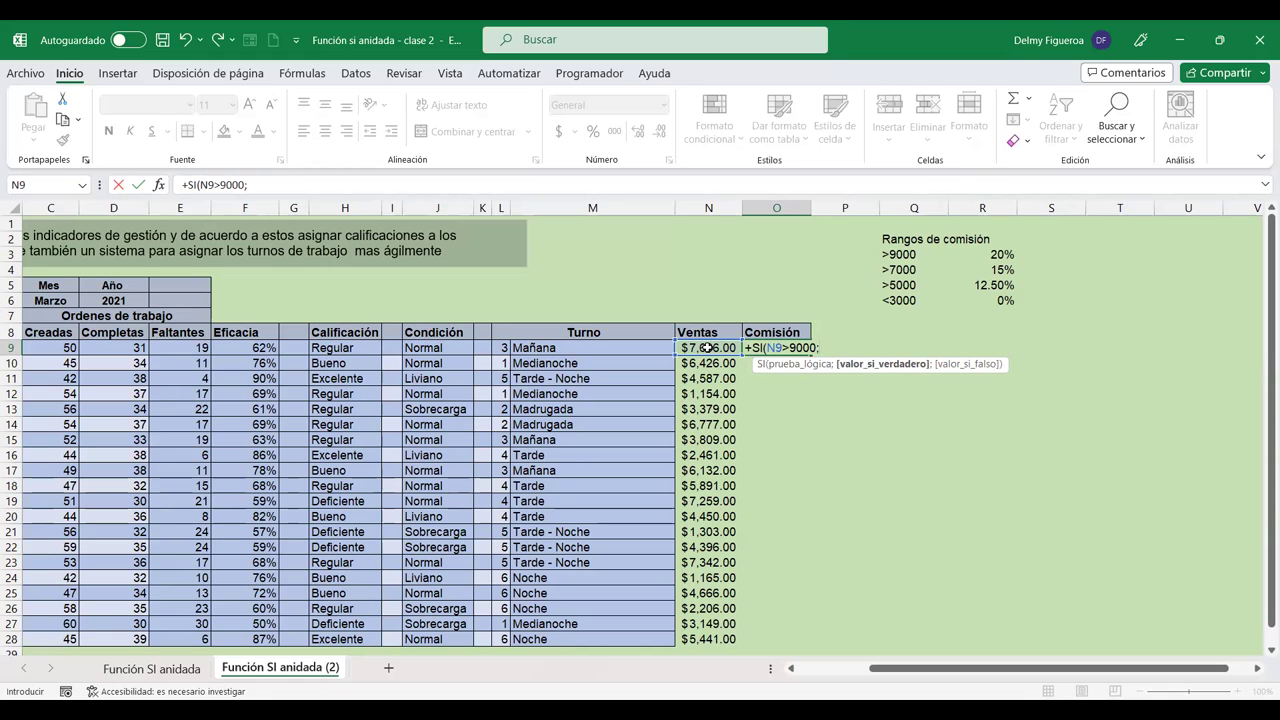
left_click(707, 347)
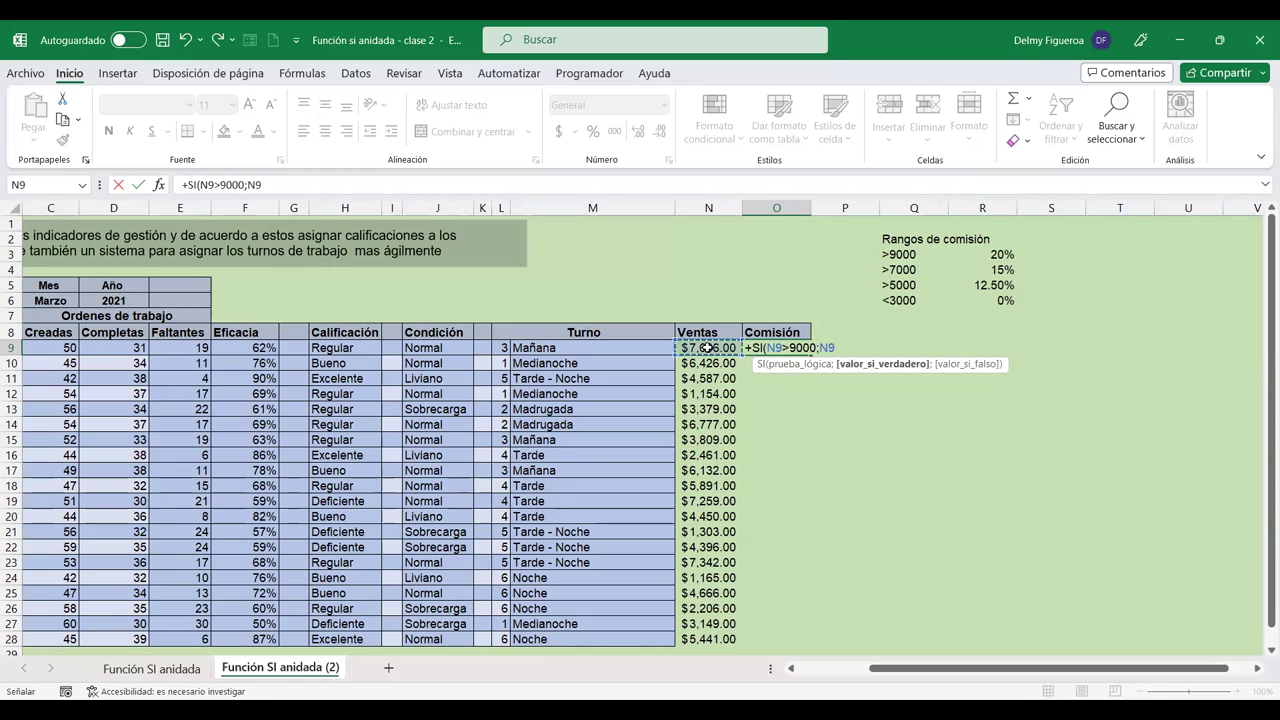
type("*20%")
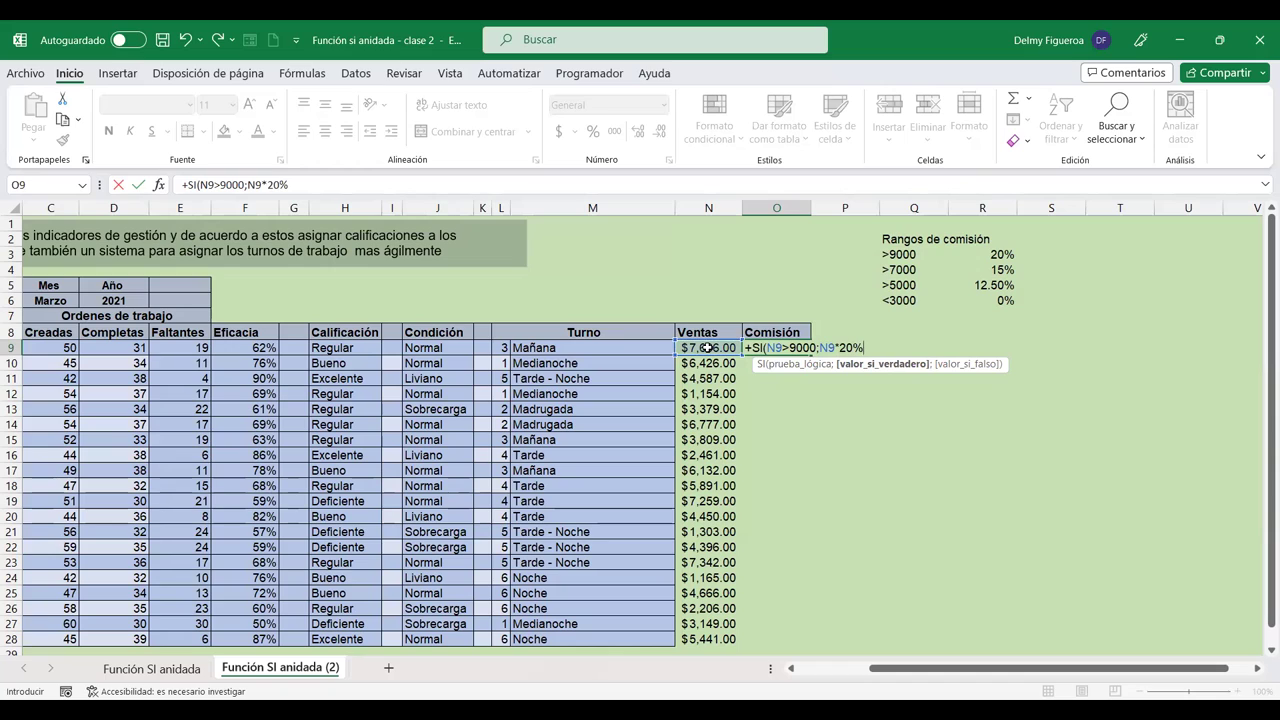
type(";")
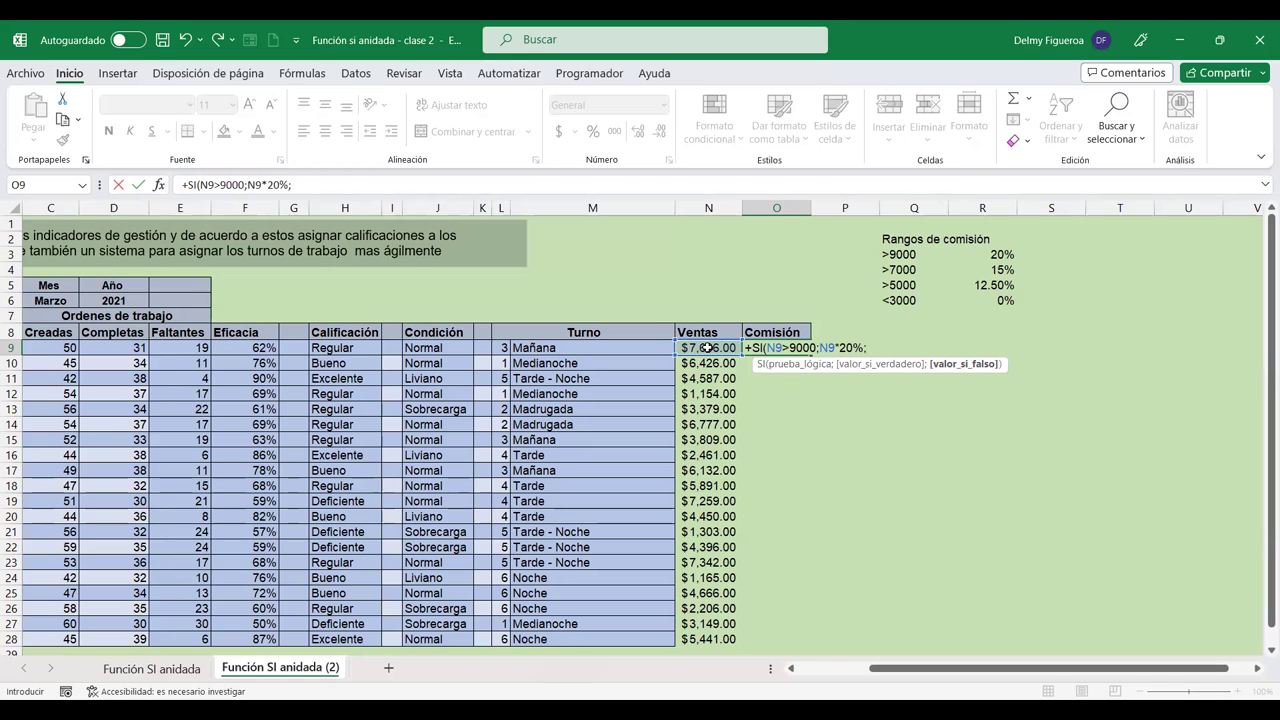
left_click(707, 347)
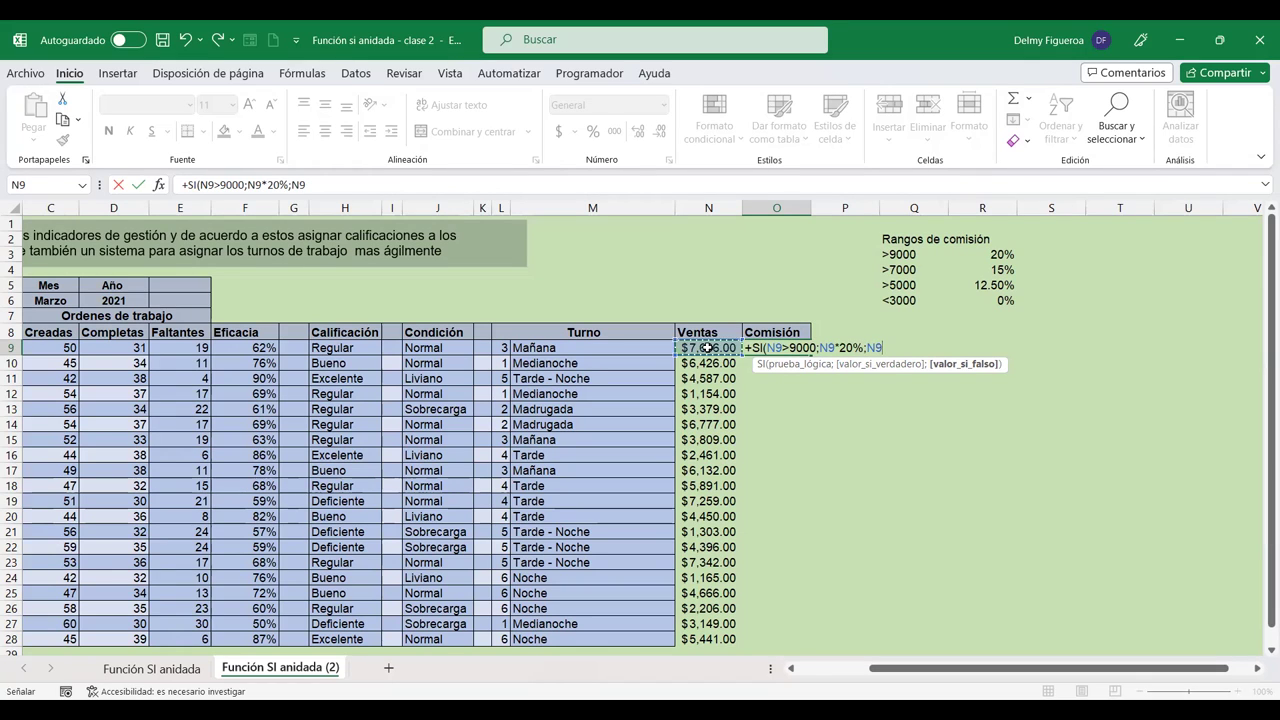
type(">")
key("BackSpace")
type("<")
Step: Change O9's first test to >=9000 and nest a 15% tier for N9
left_click(795, 347)
type("=")
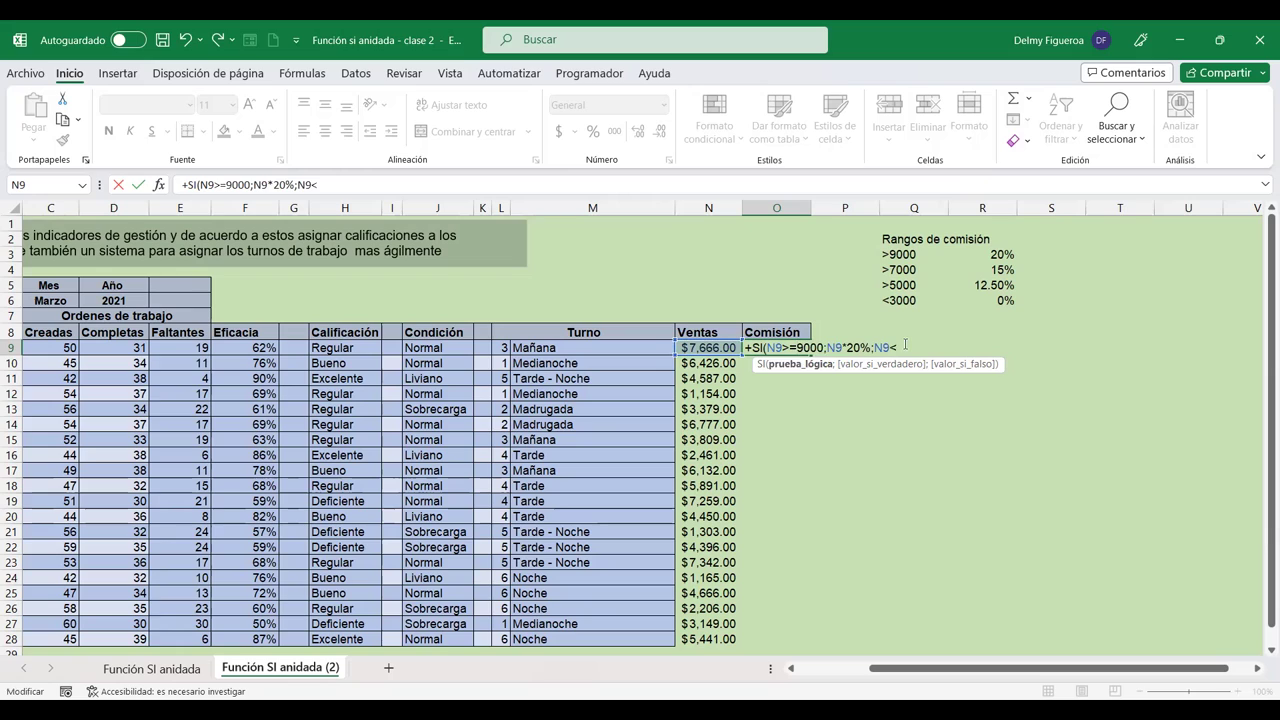
type("9000")
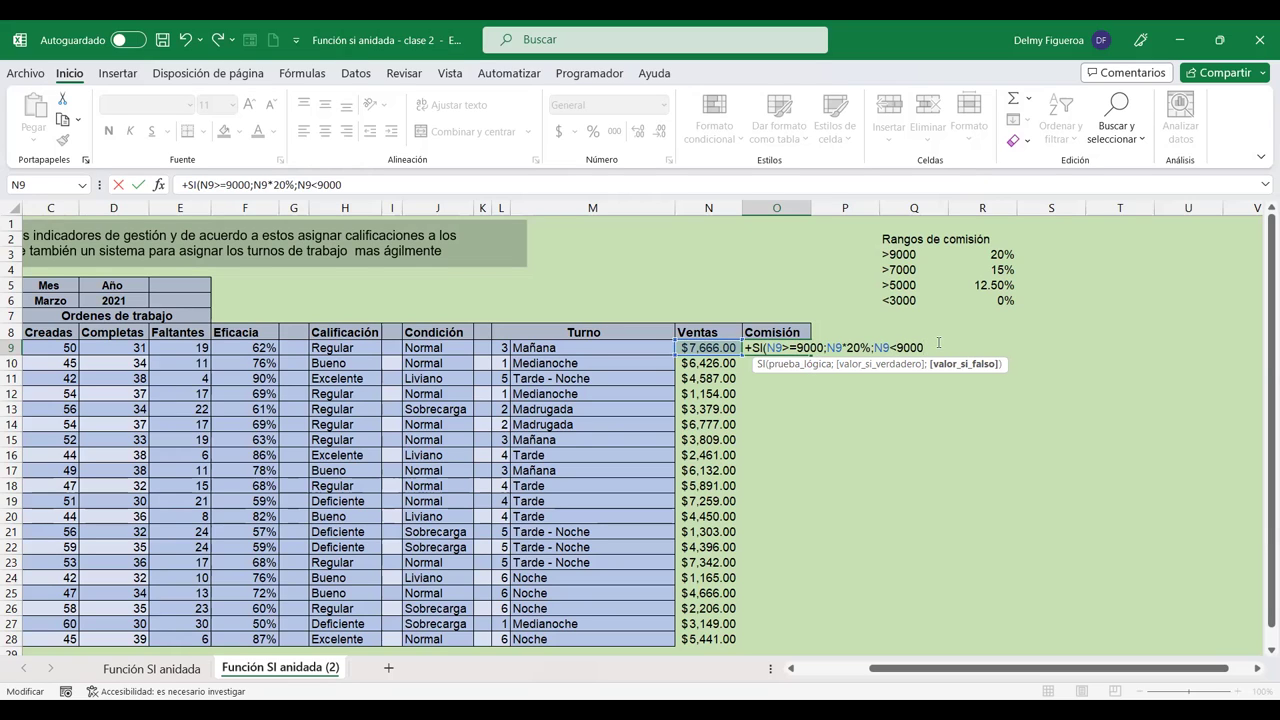
key("Left")
key("Left")
key("Left")
key("Left")
key("Left")
key("Left")
type("si(")
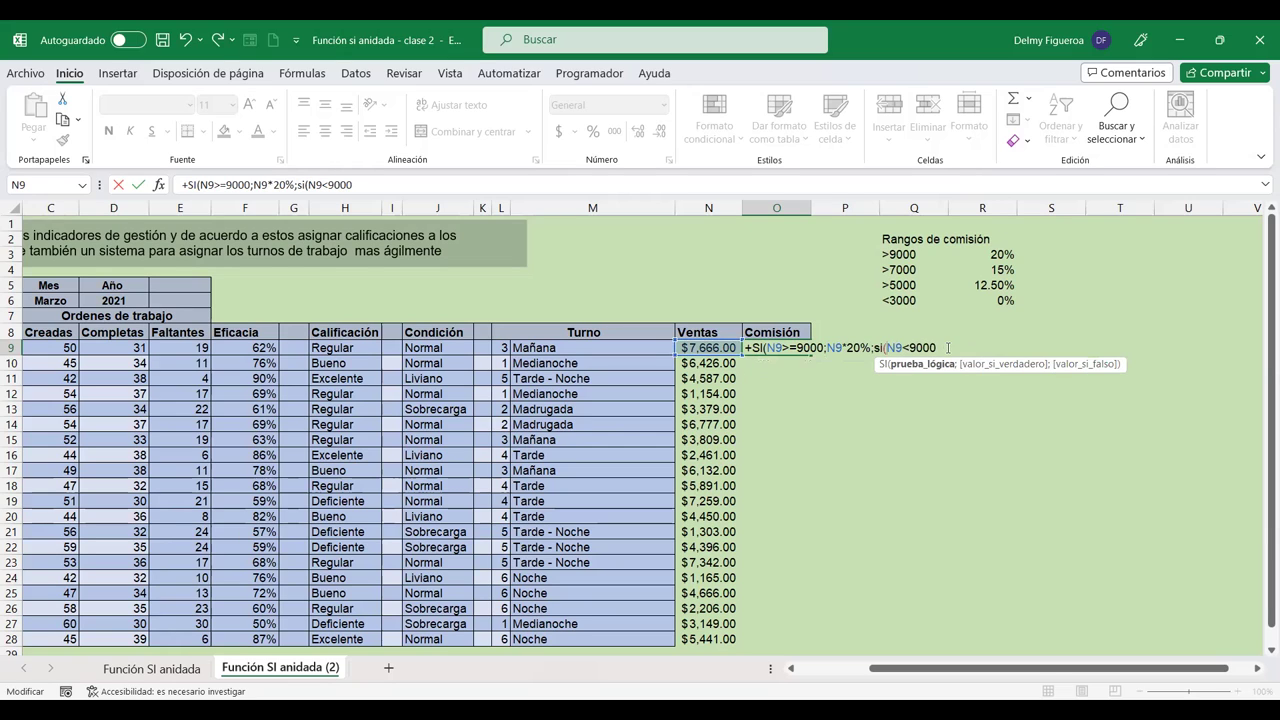
type(";")
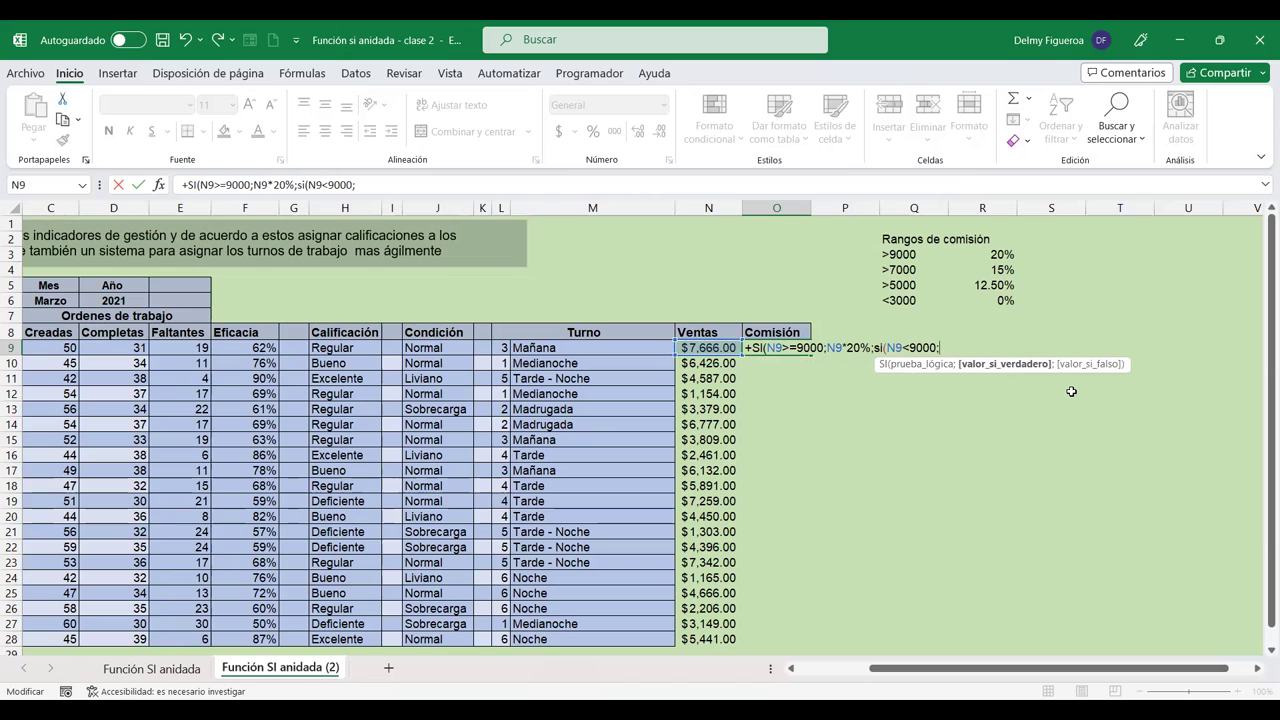
left_click(703, 347)
type("*15")
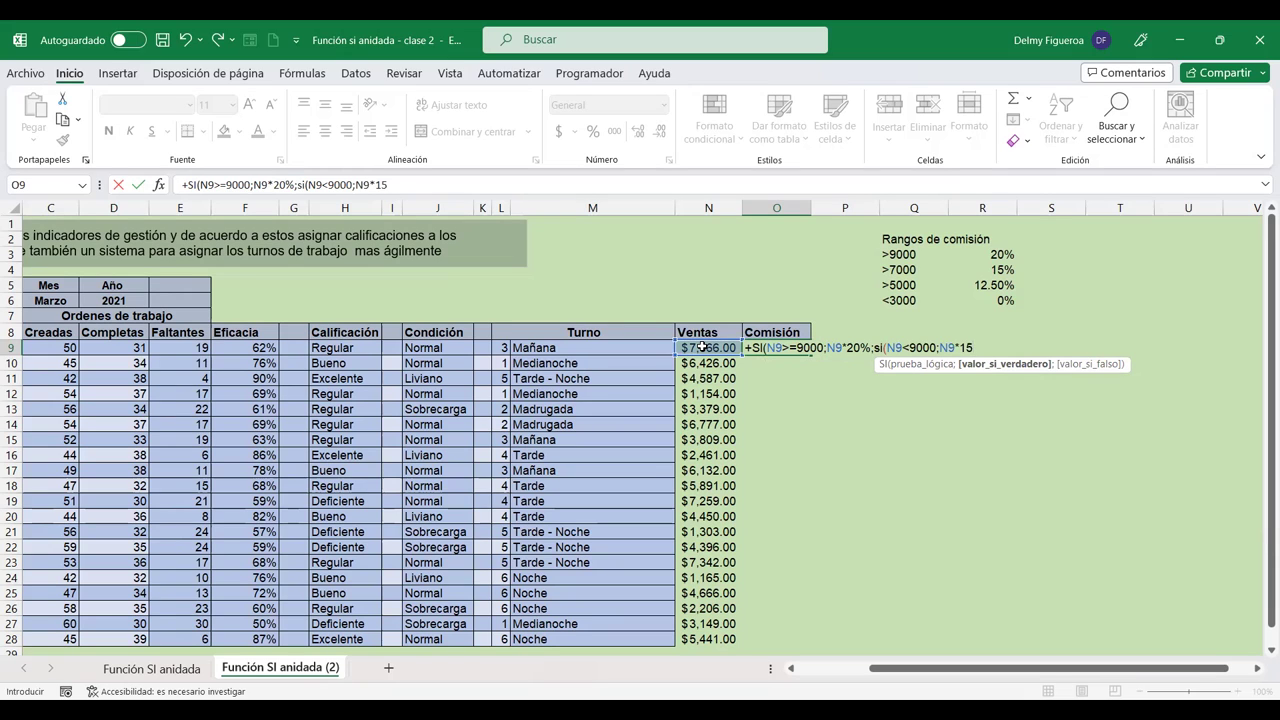
type("%")
type(";")
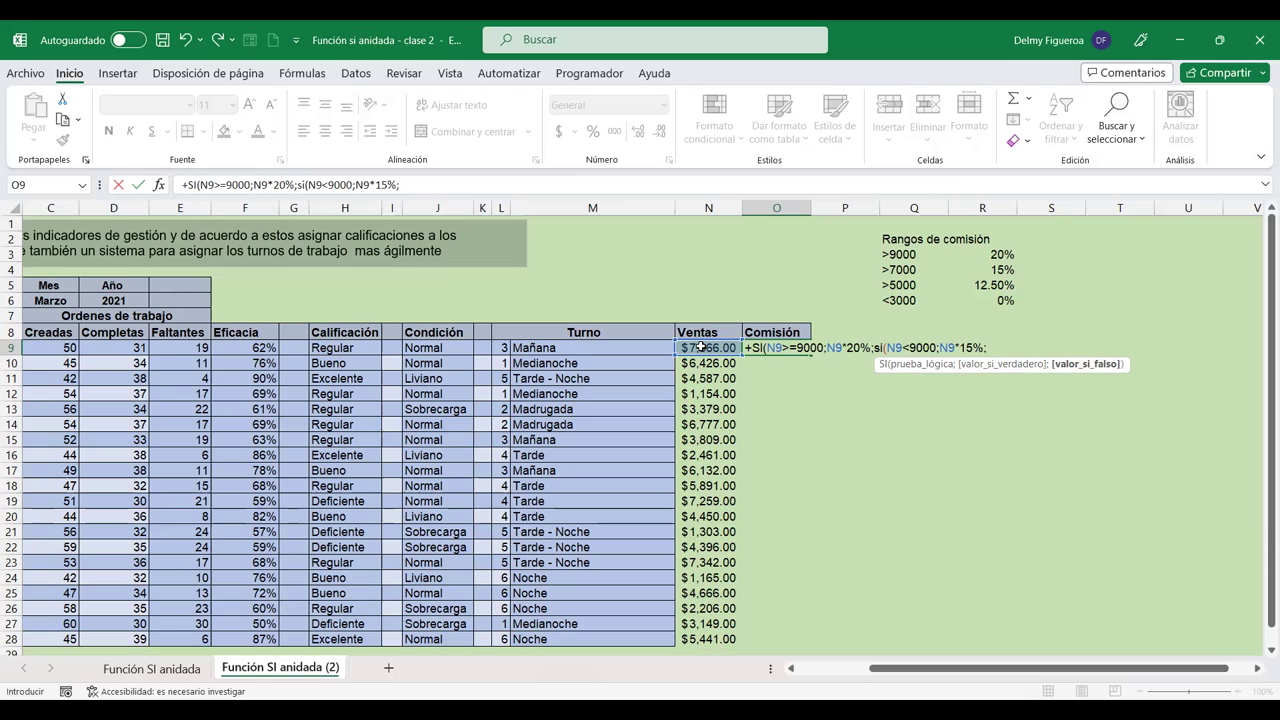
type("si(")
left_click(702, 346)
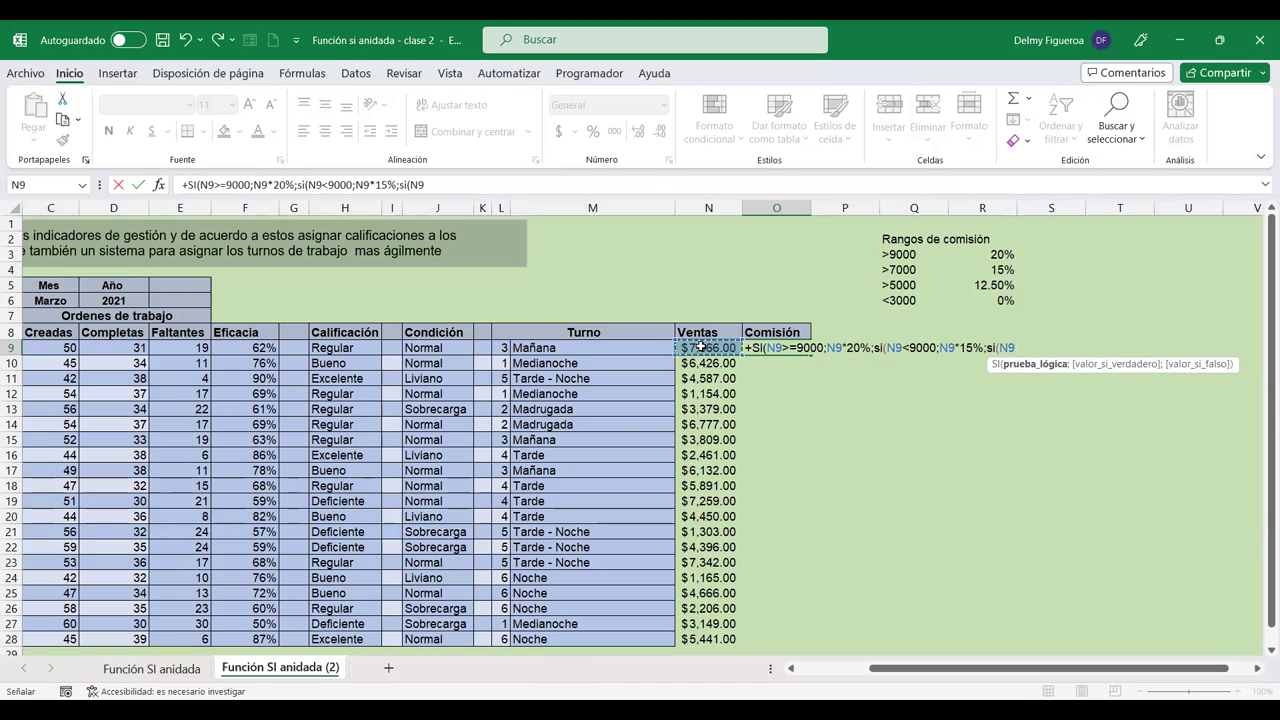
type("<9000")
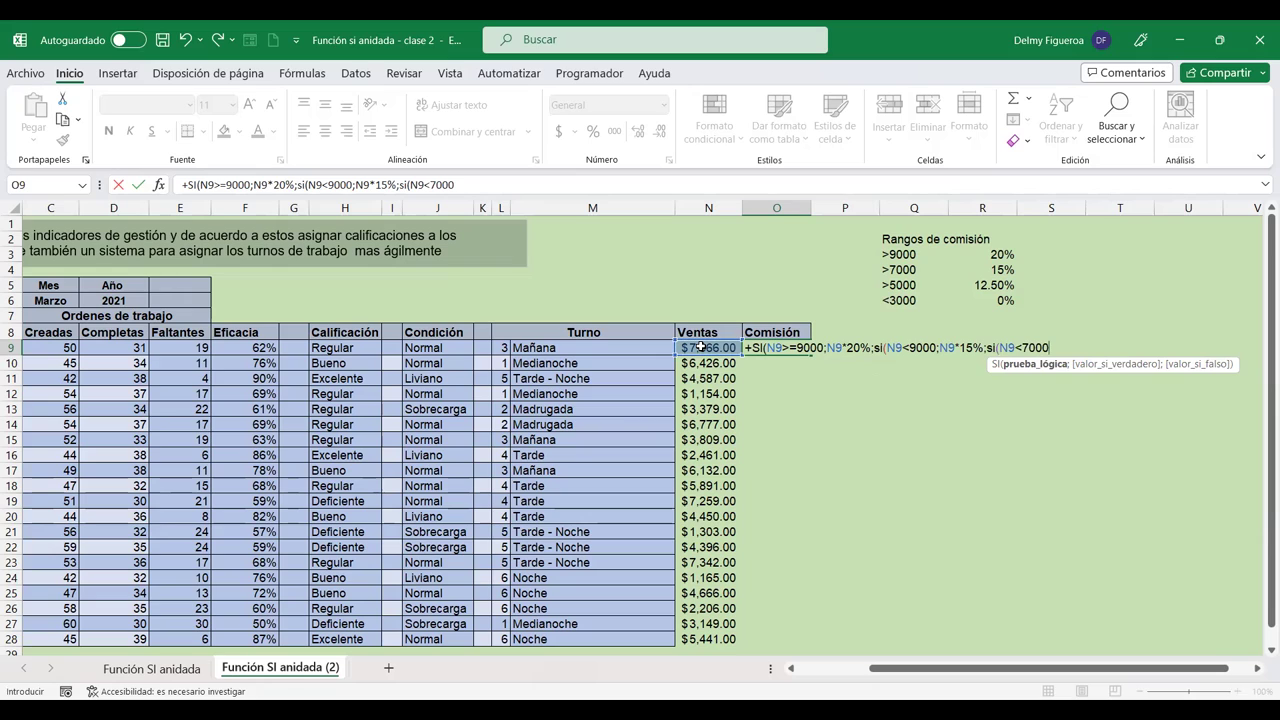
type(";")
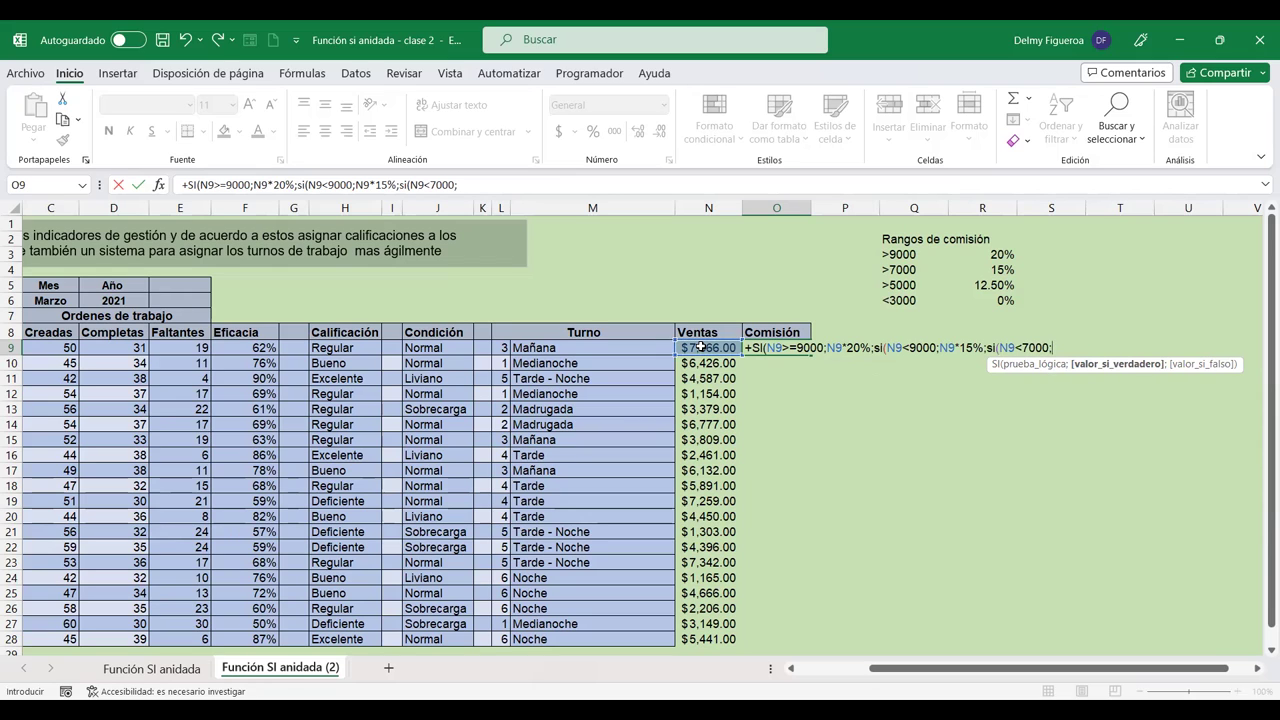
Step: Add the 12.5% tier and N9<5000 condition, then enter and accept Excel's correction (1149.9)
left_click(702, 346)
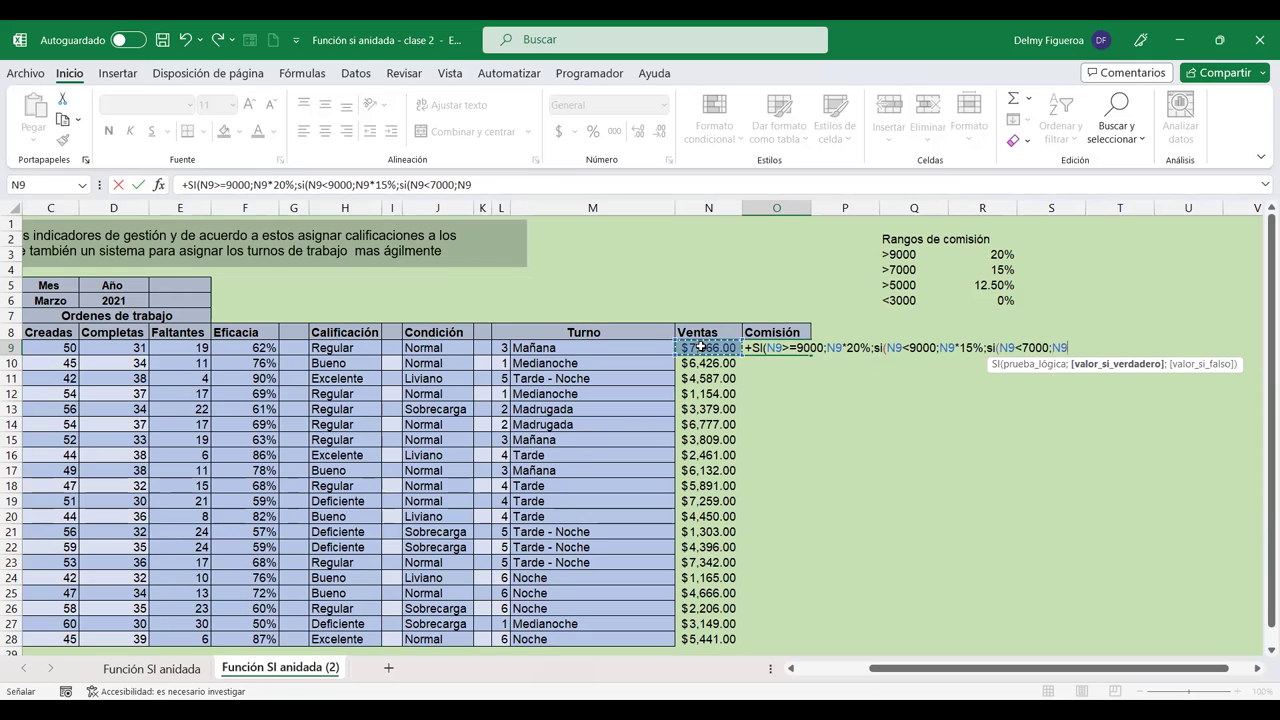
type("12")
key("BackSpace")
key("BackSpace")
type("*12.5%")
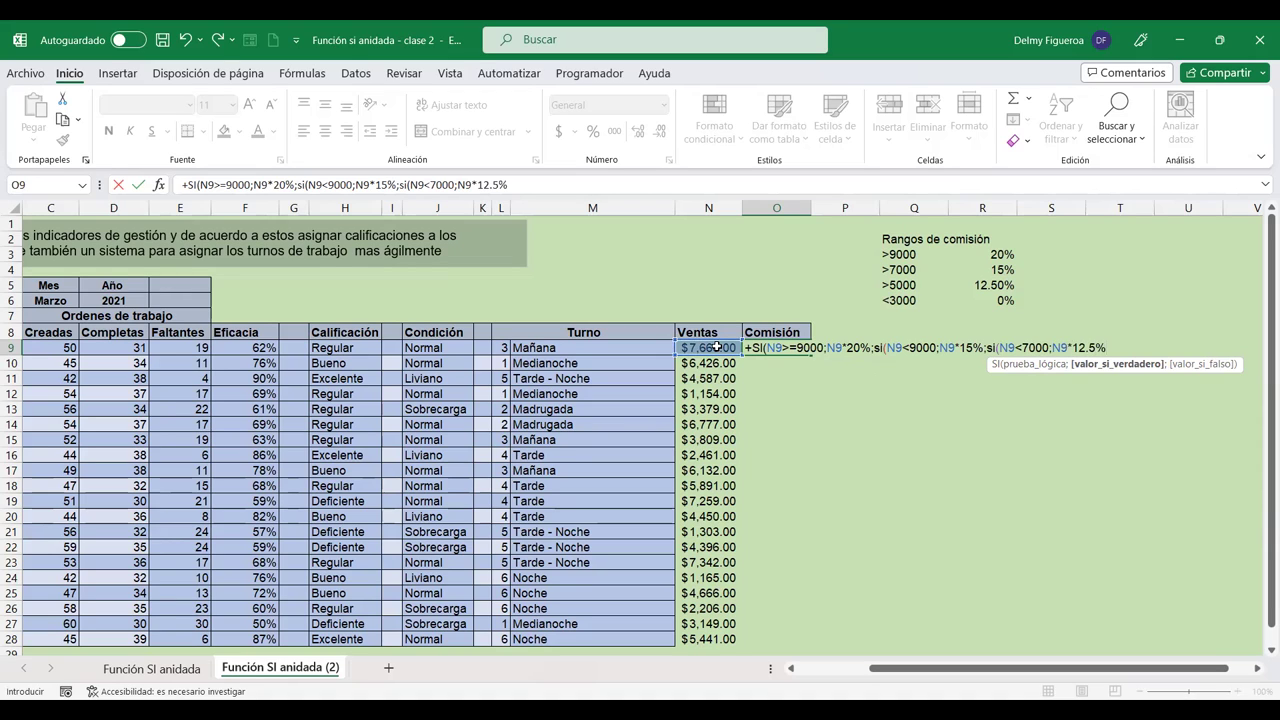
type(";")
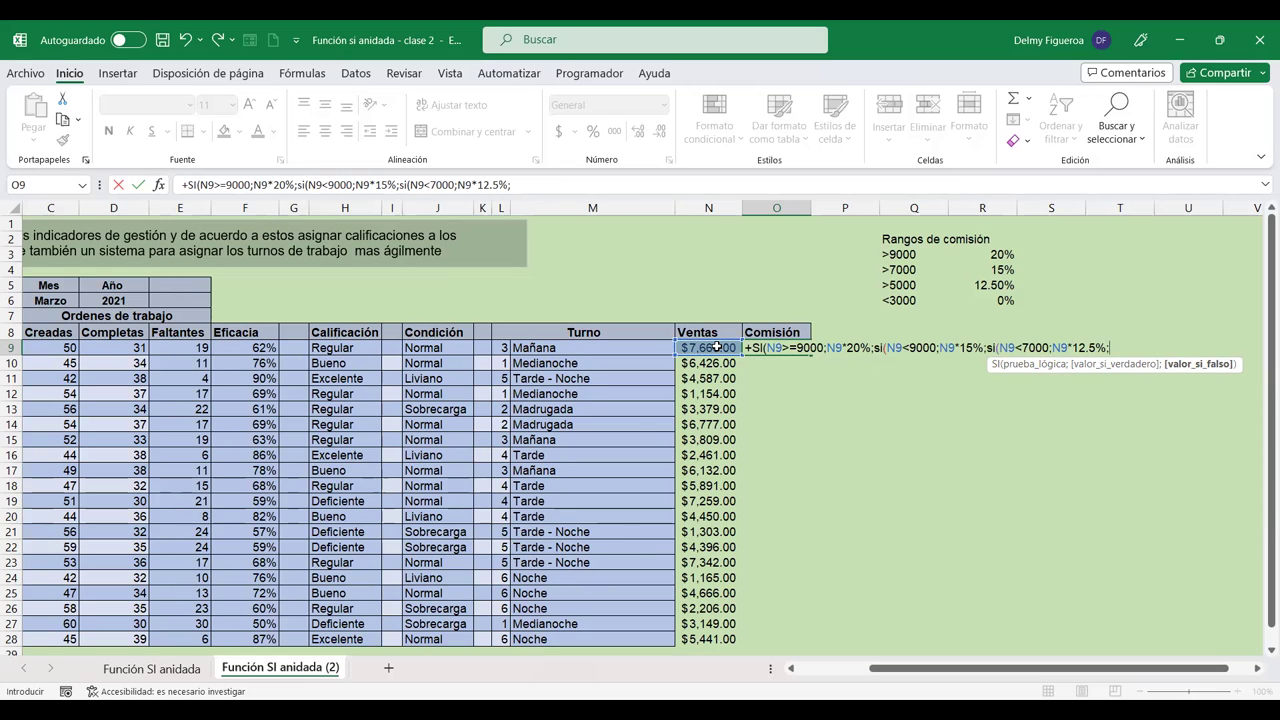
left_click(716, 346)
type("<")
type("5000")
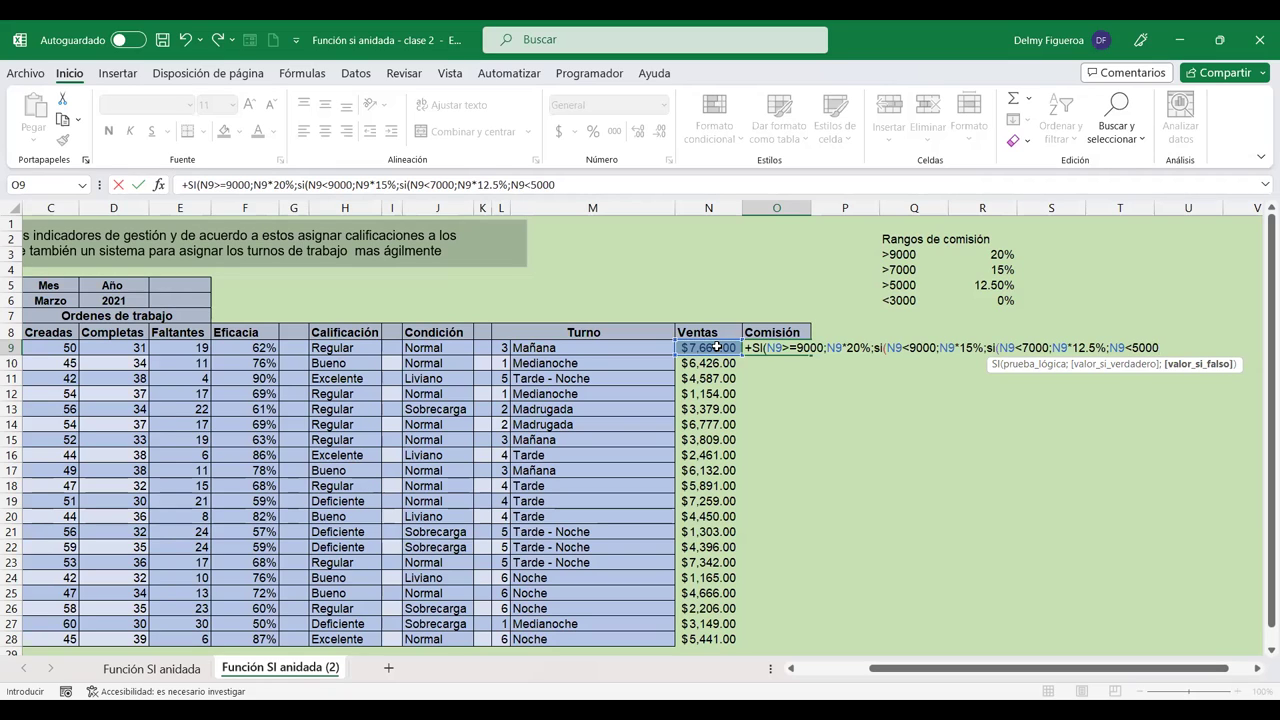
key("Return")
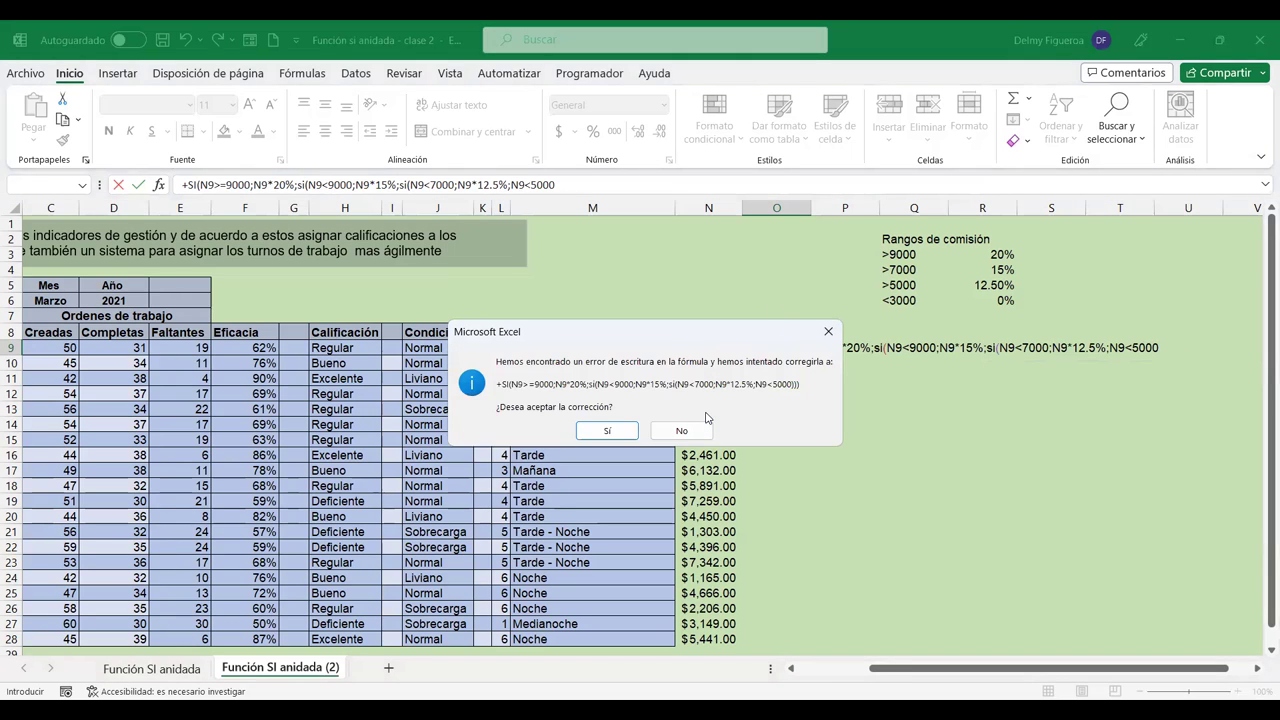
left_click(607, 431)
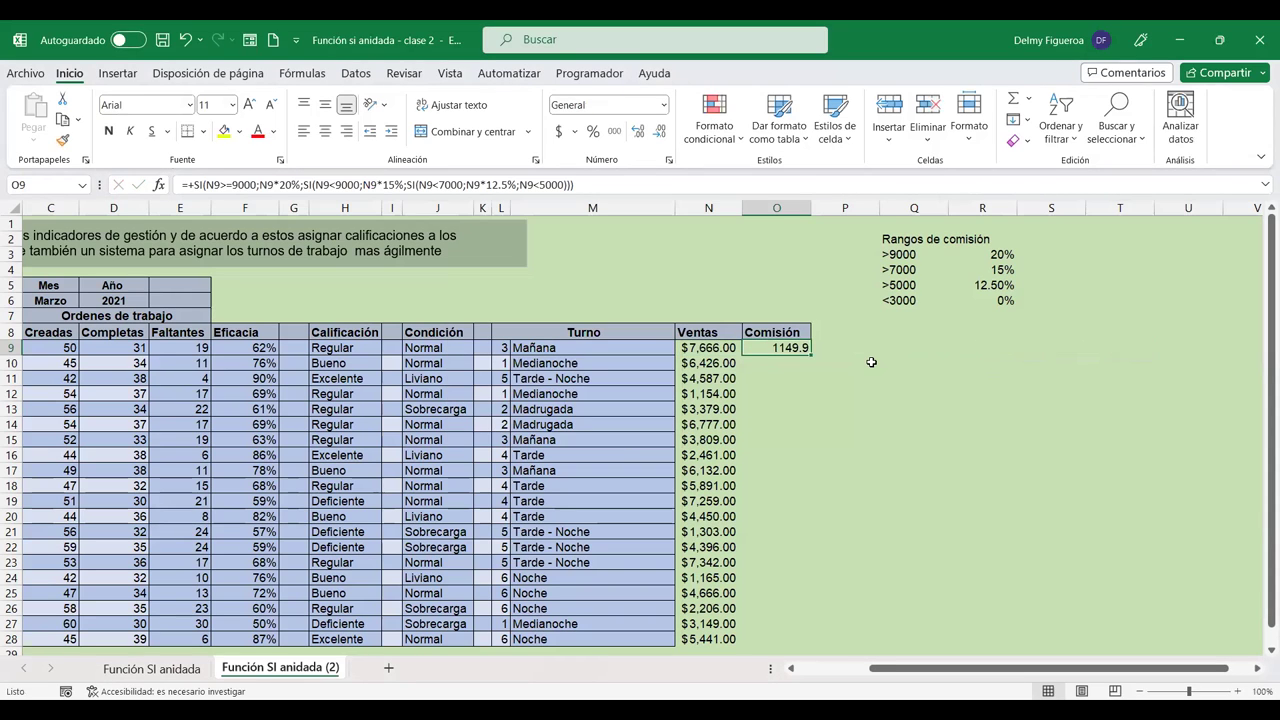
key("F2")
Step: Change O9's tier rates from 15% to 18% and from 12.5% to 15%
scroll(1258, 675, "right", 5)
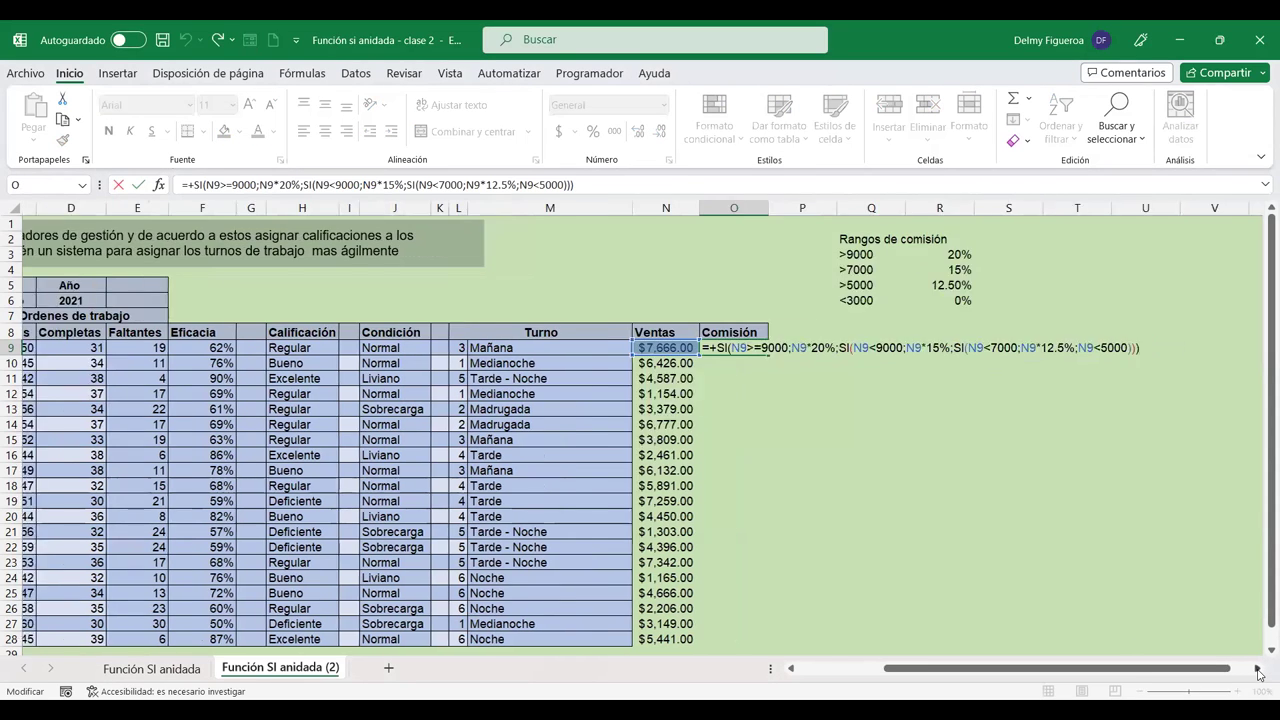
left_click(910, 347)
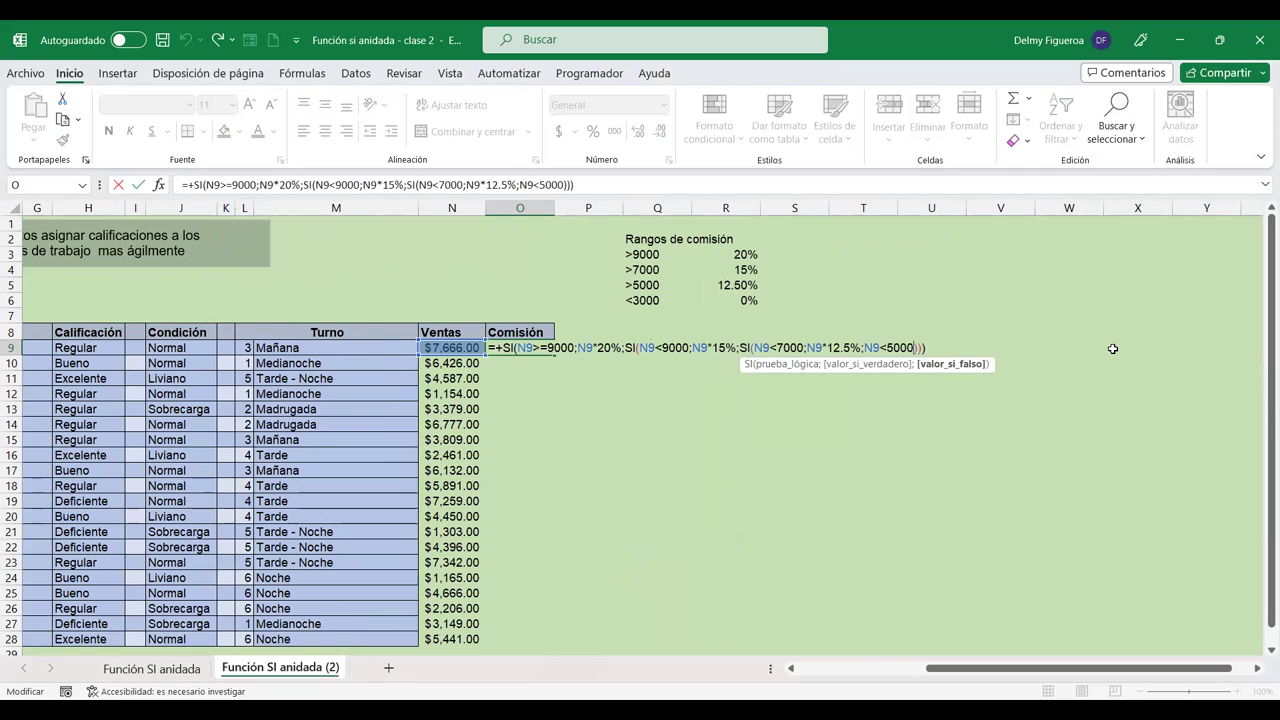
type(";")
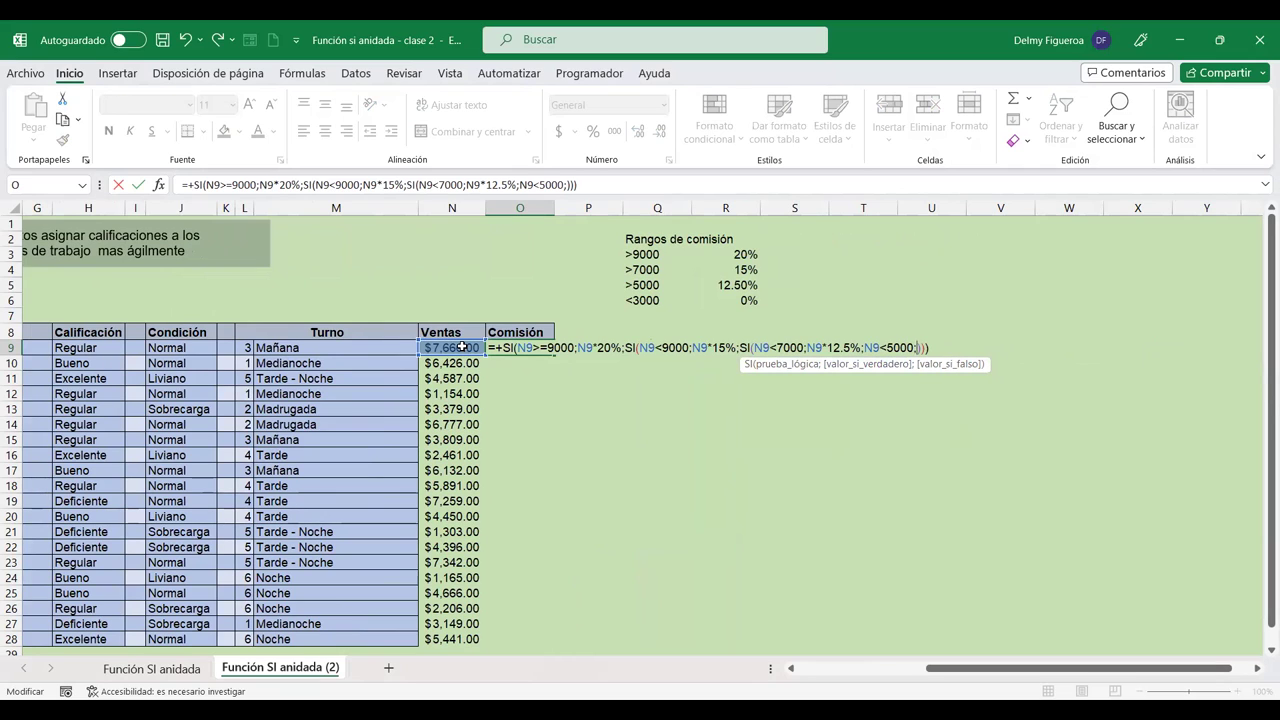
left_click(466, 347)
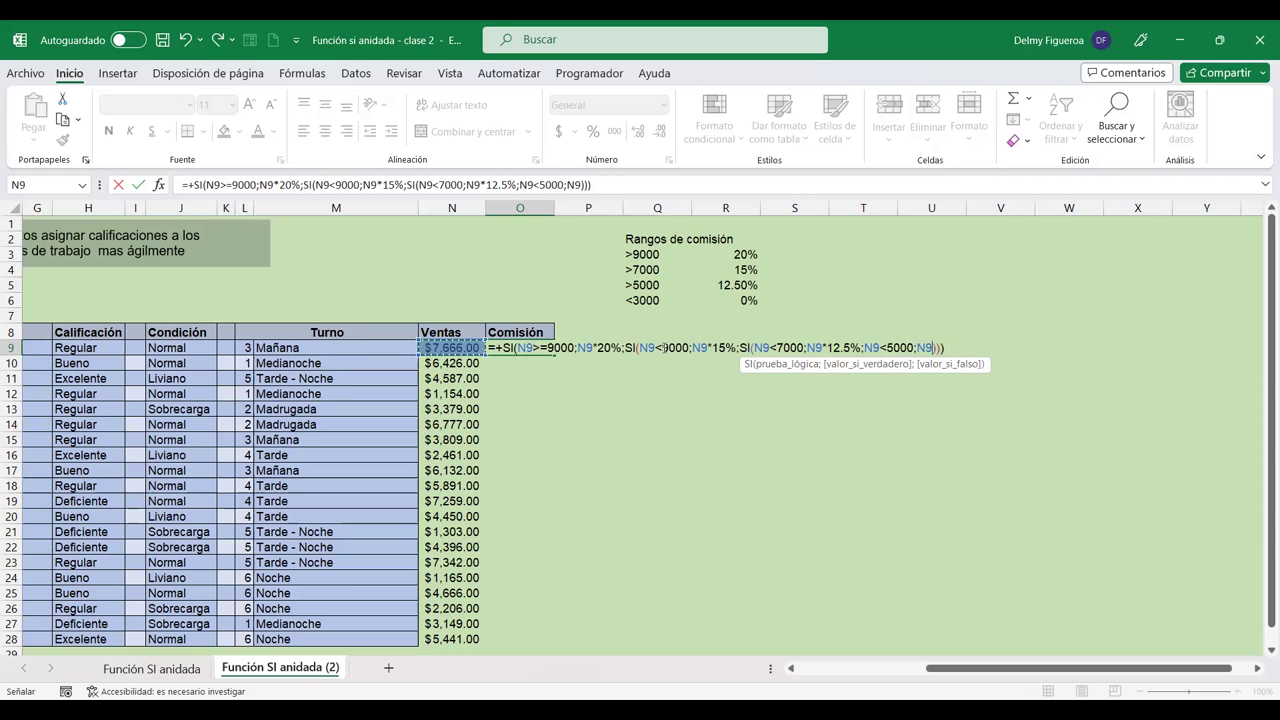
left_click(664, 347)
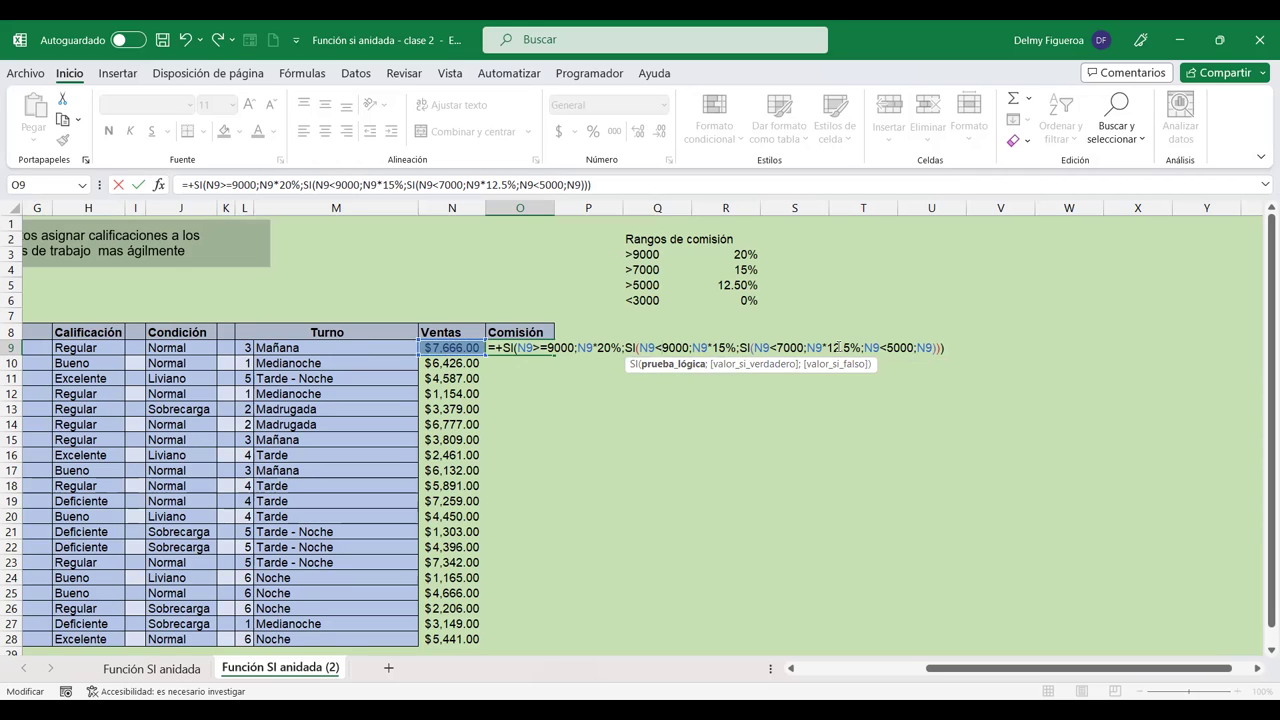
left_click(840, 350)
key("BackSpace")
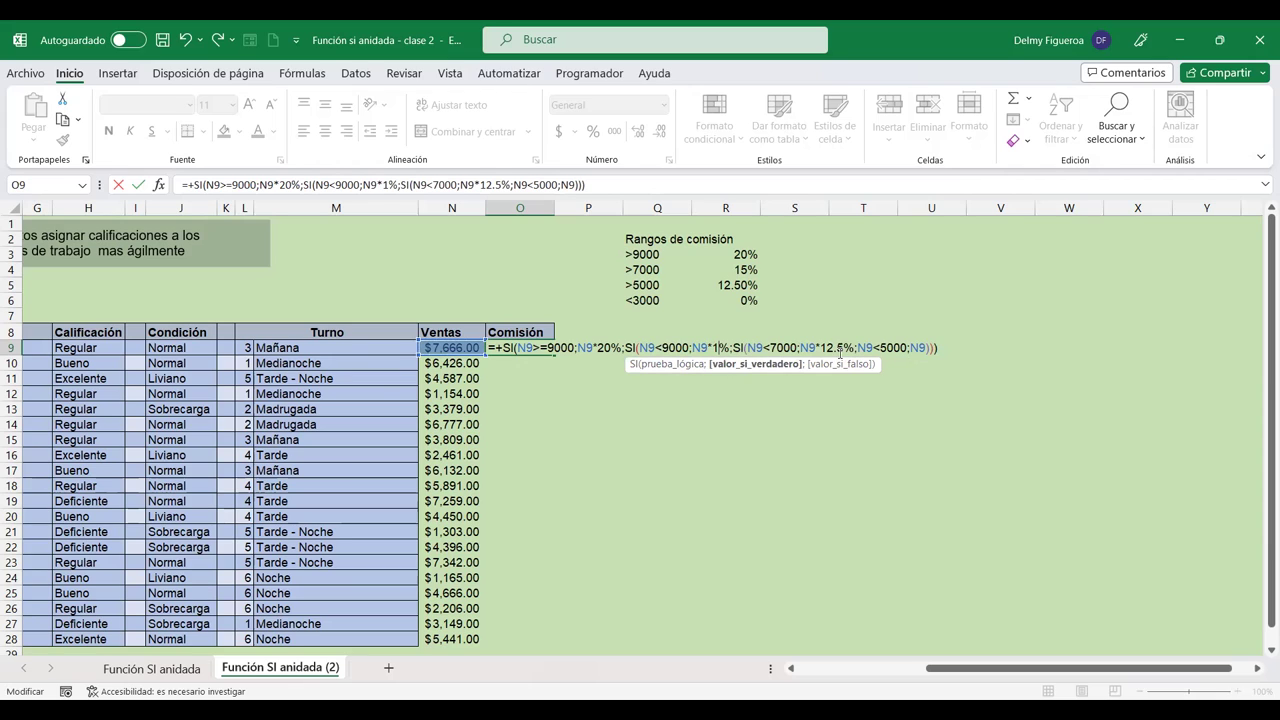
type("8")
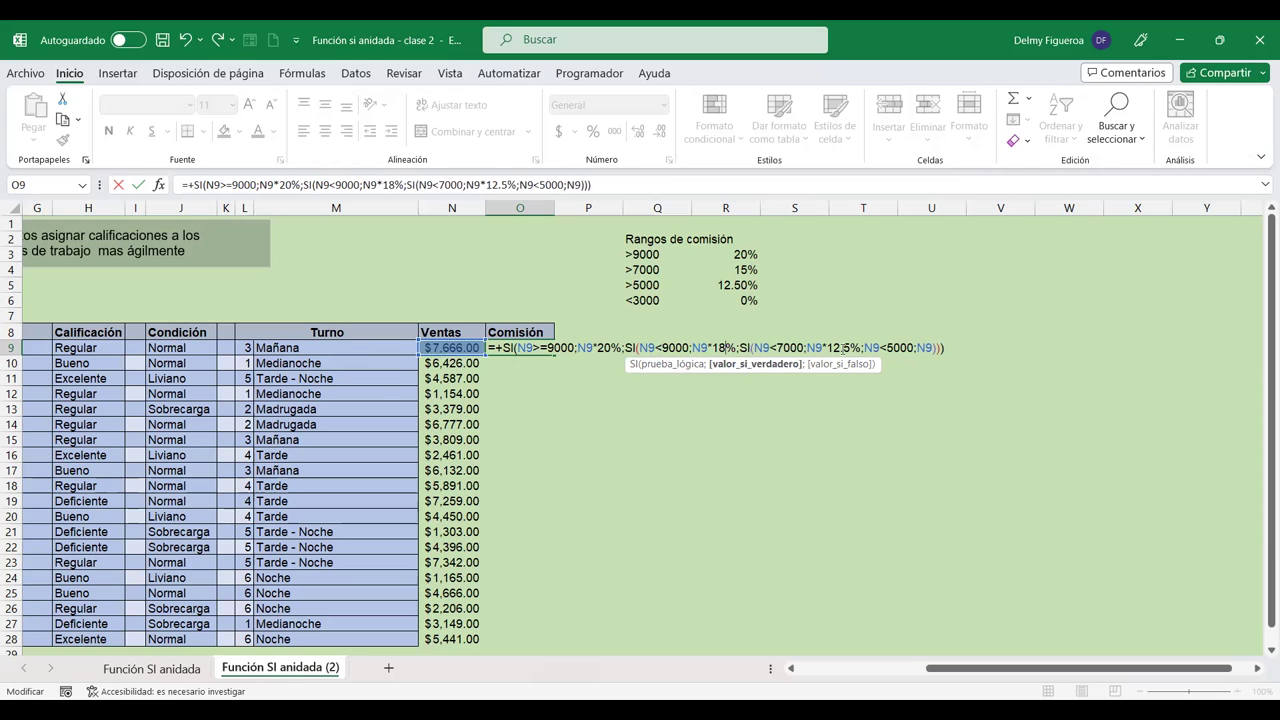
key("ctrl+Right")
key("ctrl+Right")
key("ctrl+Right")
key("Delete")
key("Delete")
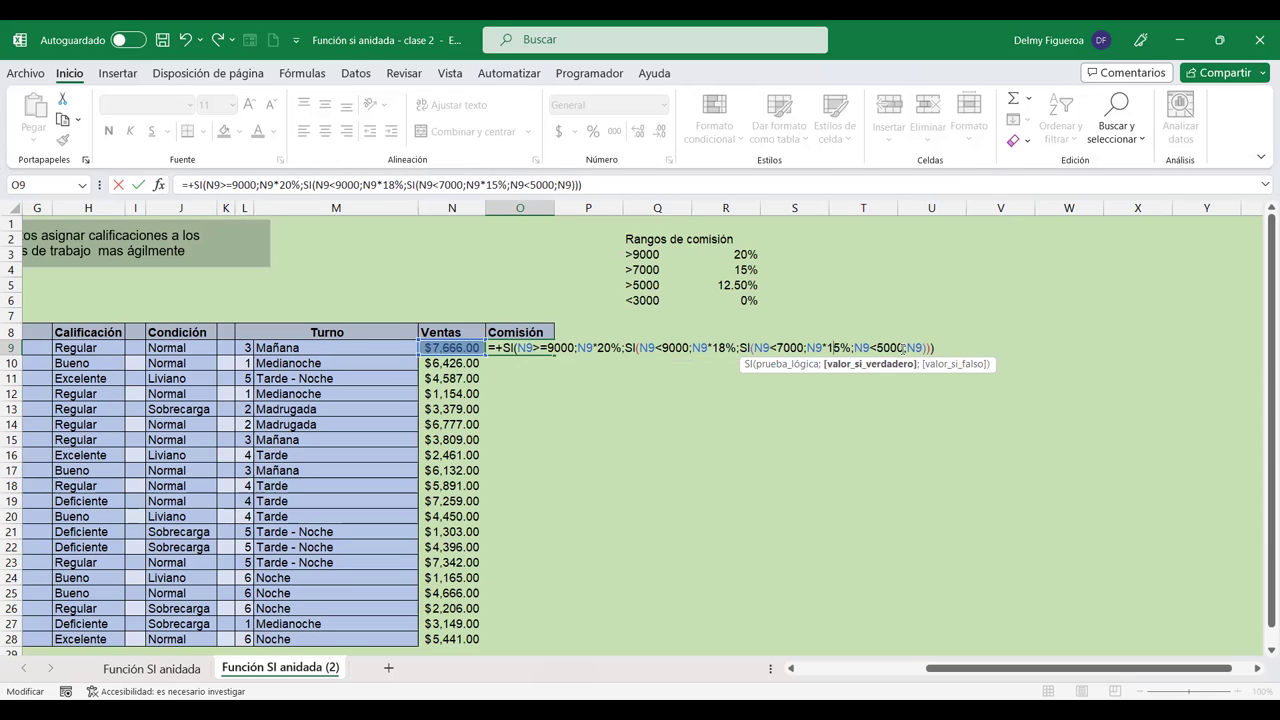
Step: Nest si(N9<5000;N9*12.5%;0) as the last tier and commit, giving 1379.88
left_click(920, 348)
left_click(928, 348)
type("*")
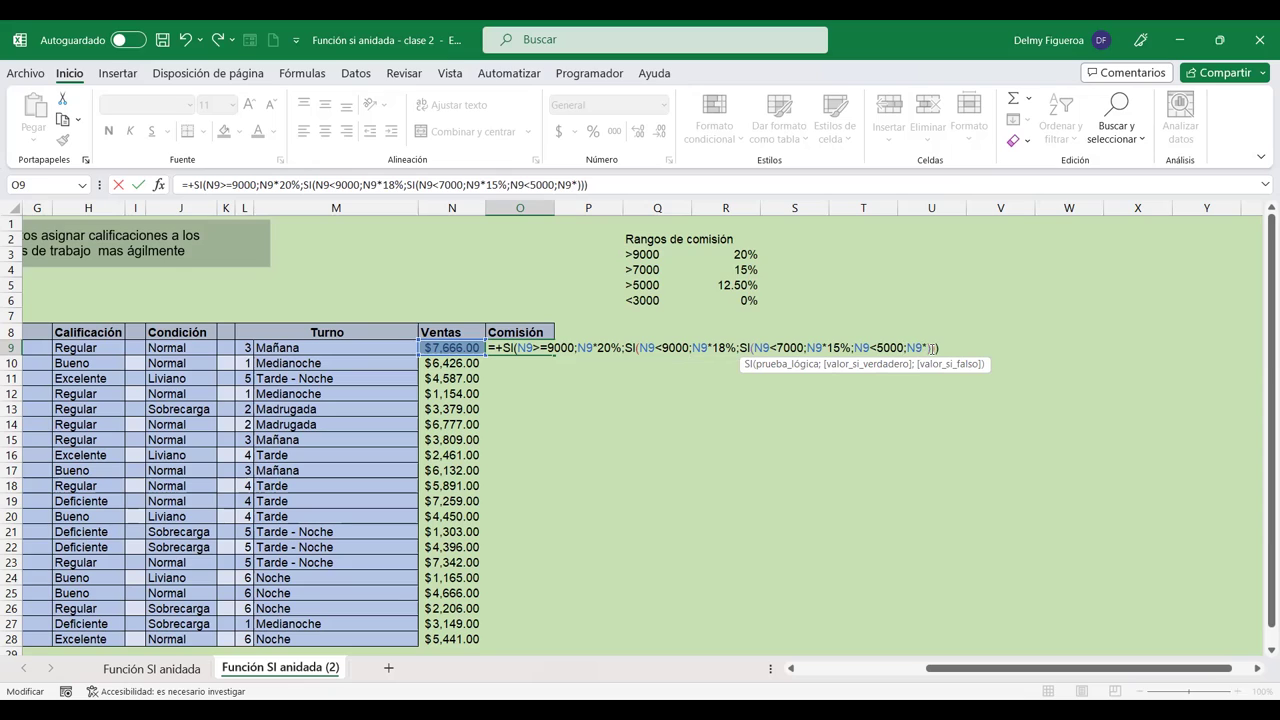
type("12.5%")
type(";")
left_click(855, 347)
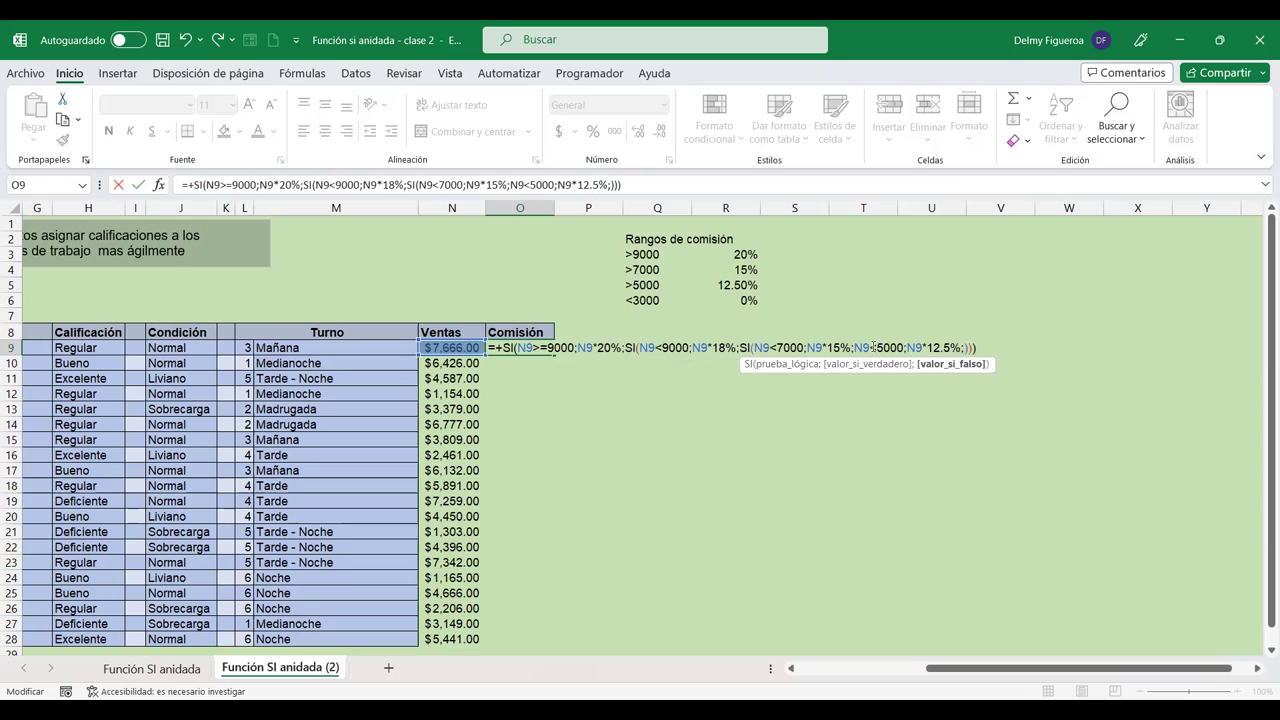
type("si(")
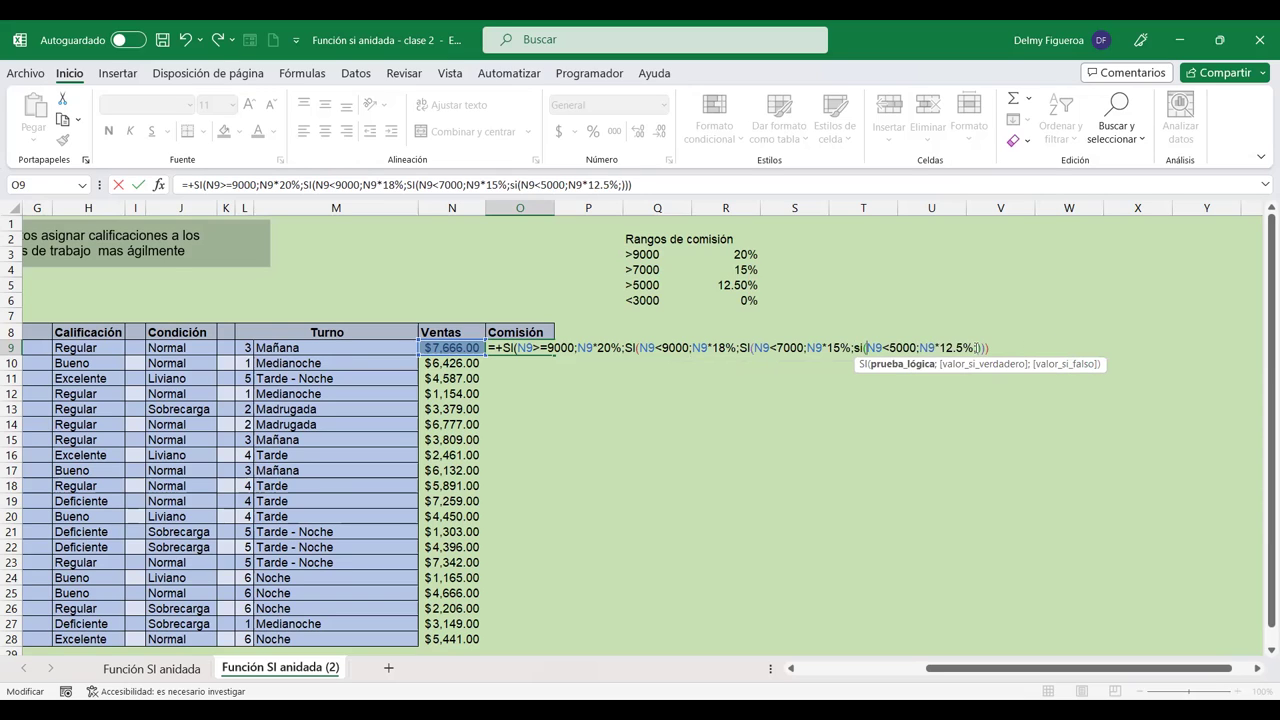
left_click(977, 349)
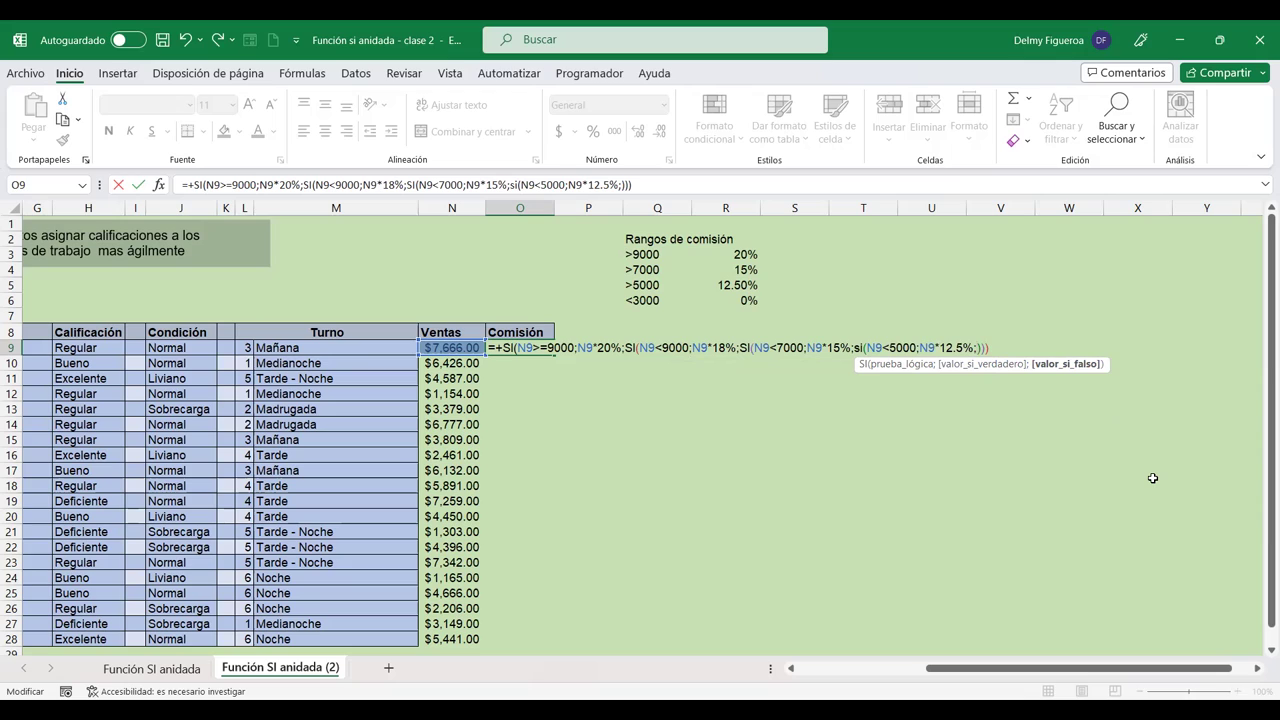
type("0")
type(")")
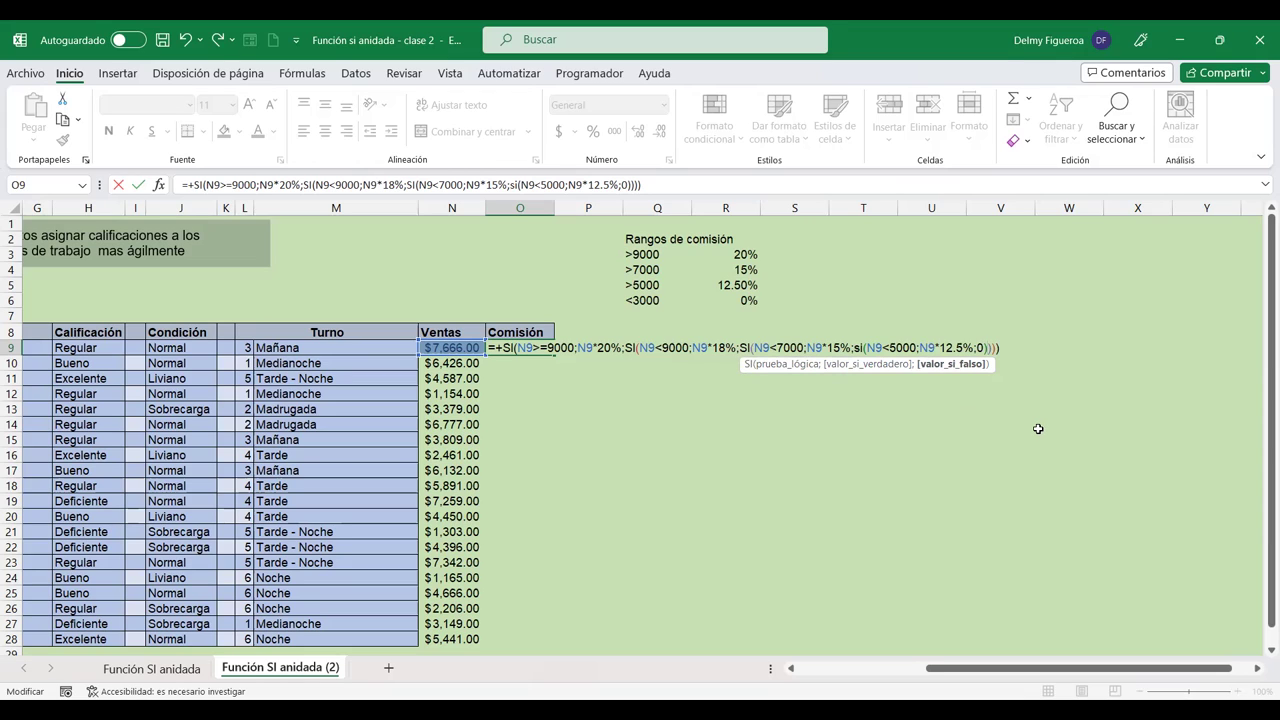
left_click(984, 347)
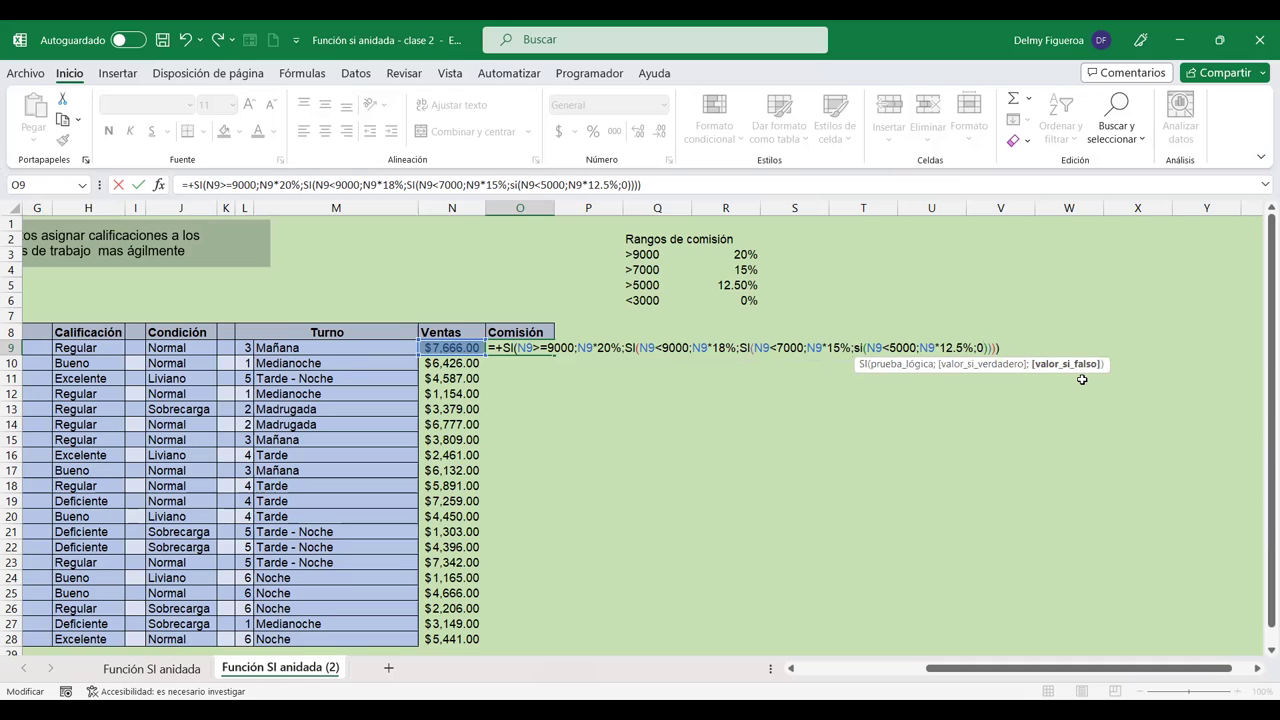
key("Return")
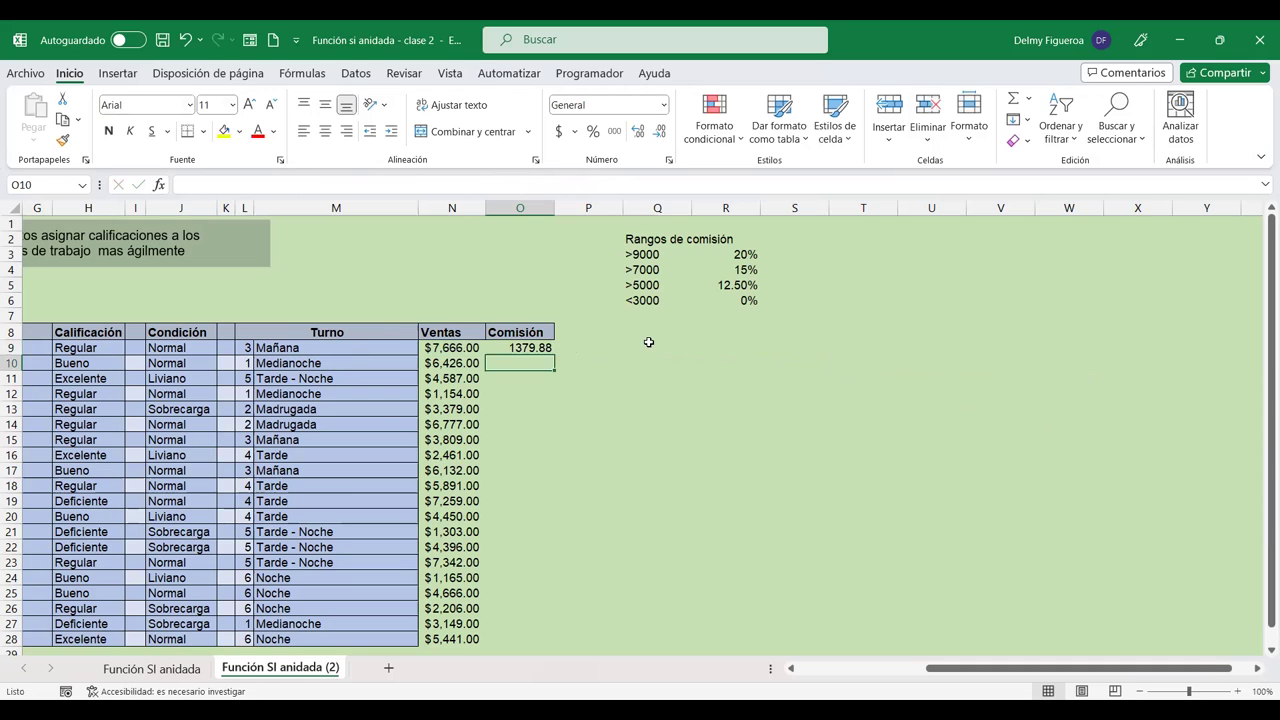
Step: Enter an 18% check formula on N9's sales (+N9*18) in P9 beside O9
left_click(648, 345)
left_click(524, 347)
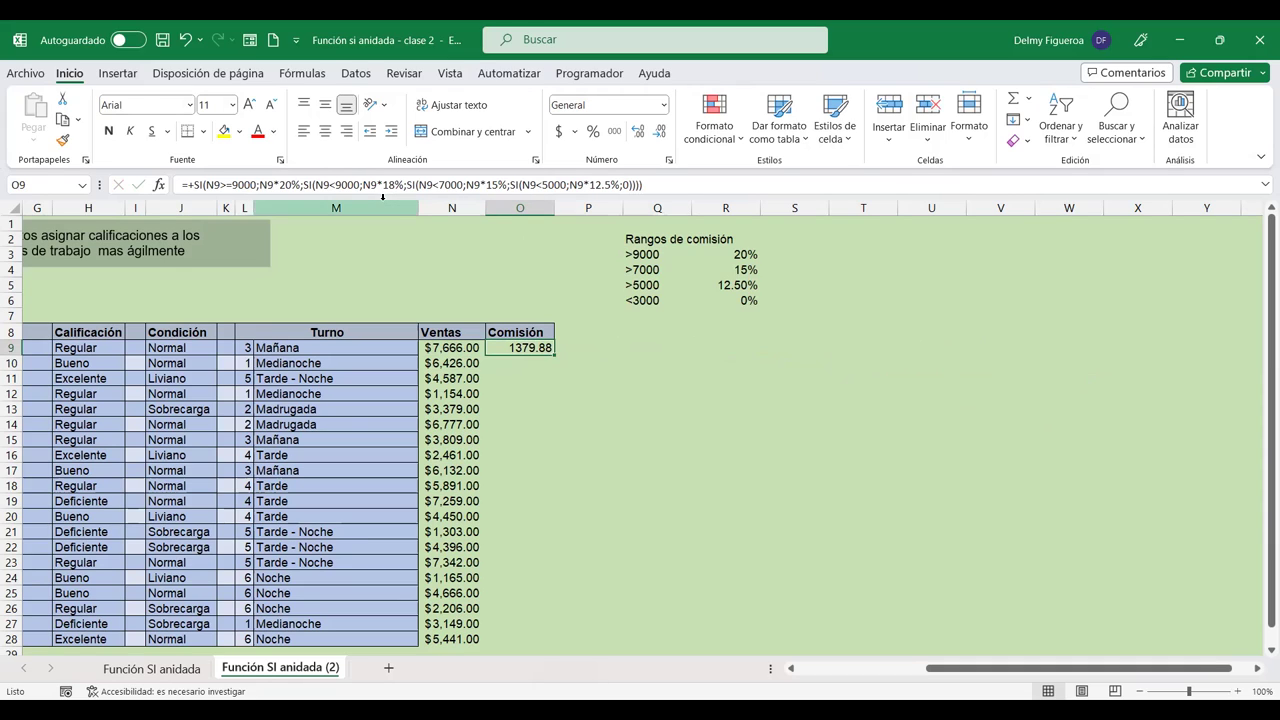
left_click(580, 347)
type("+")
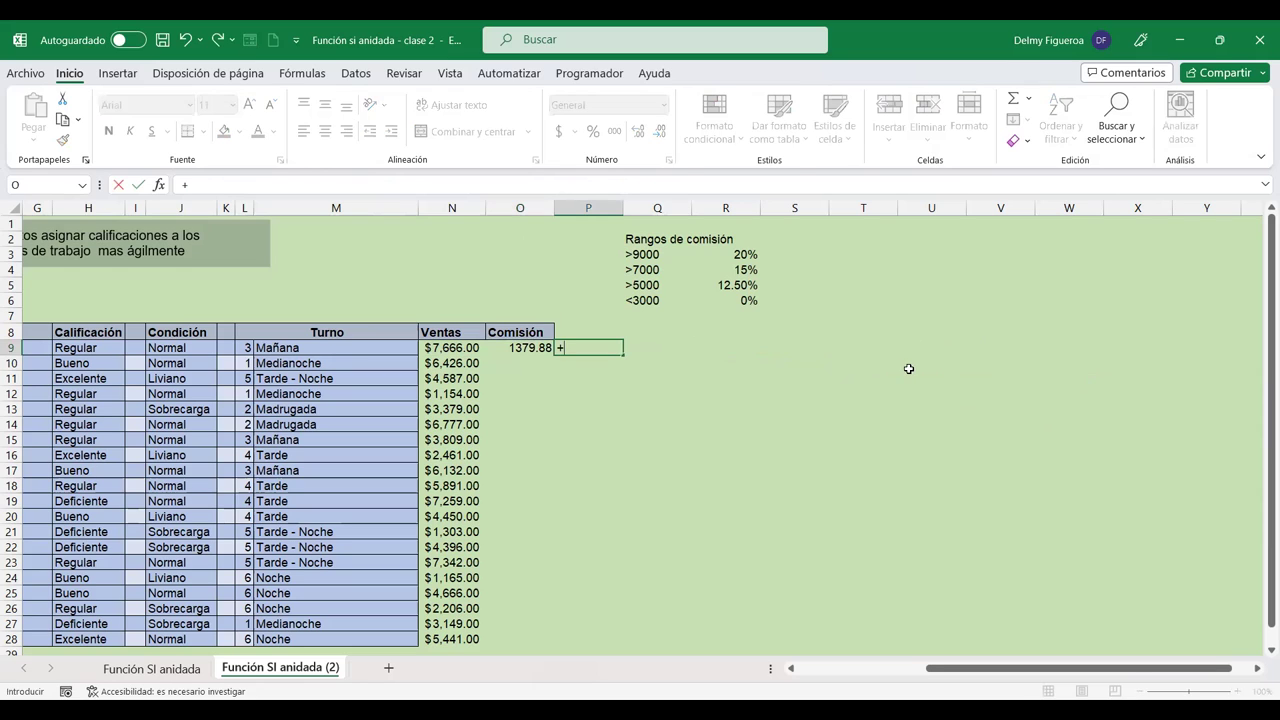
left_click(447, 350)
type("*")
type("18")
key("Return")
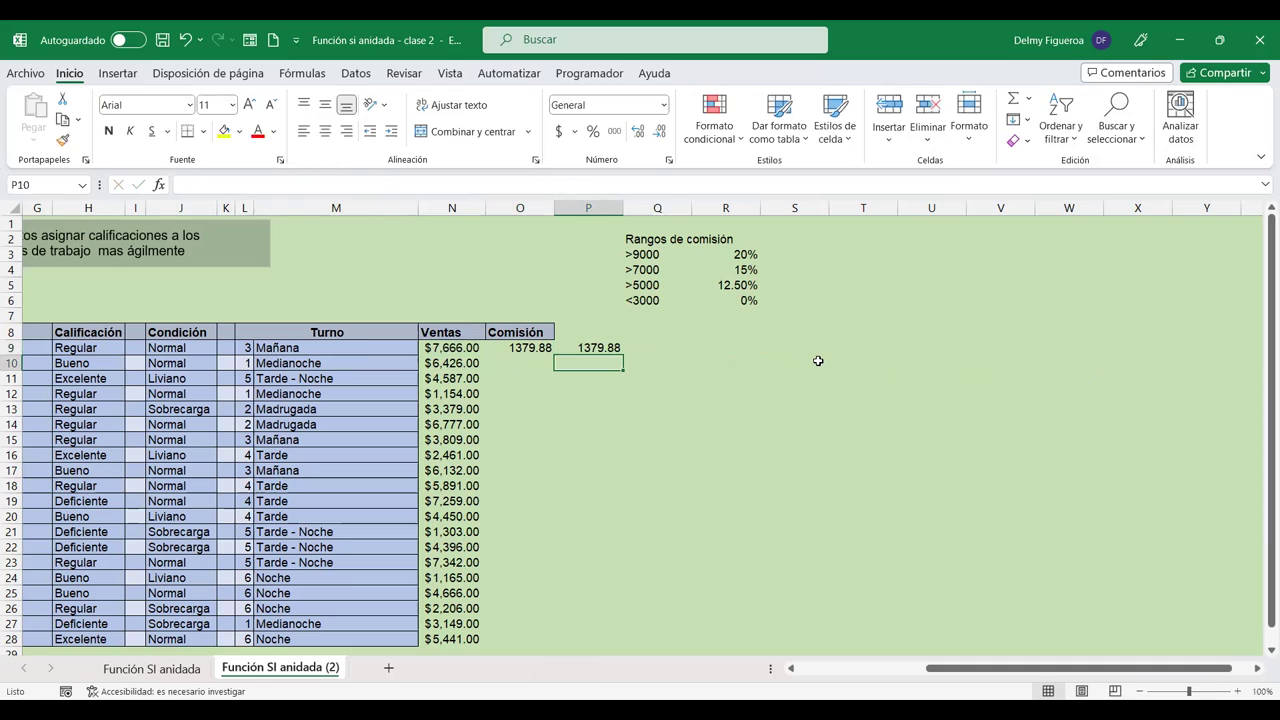
Step: Clear the P9 check and fill O9's nested commission formula down into O10
left_click(609, 347)
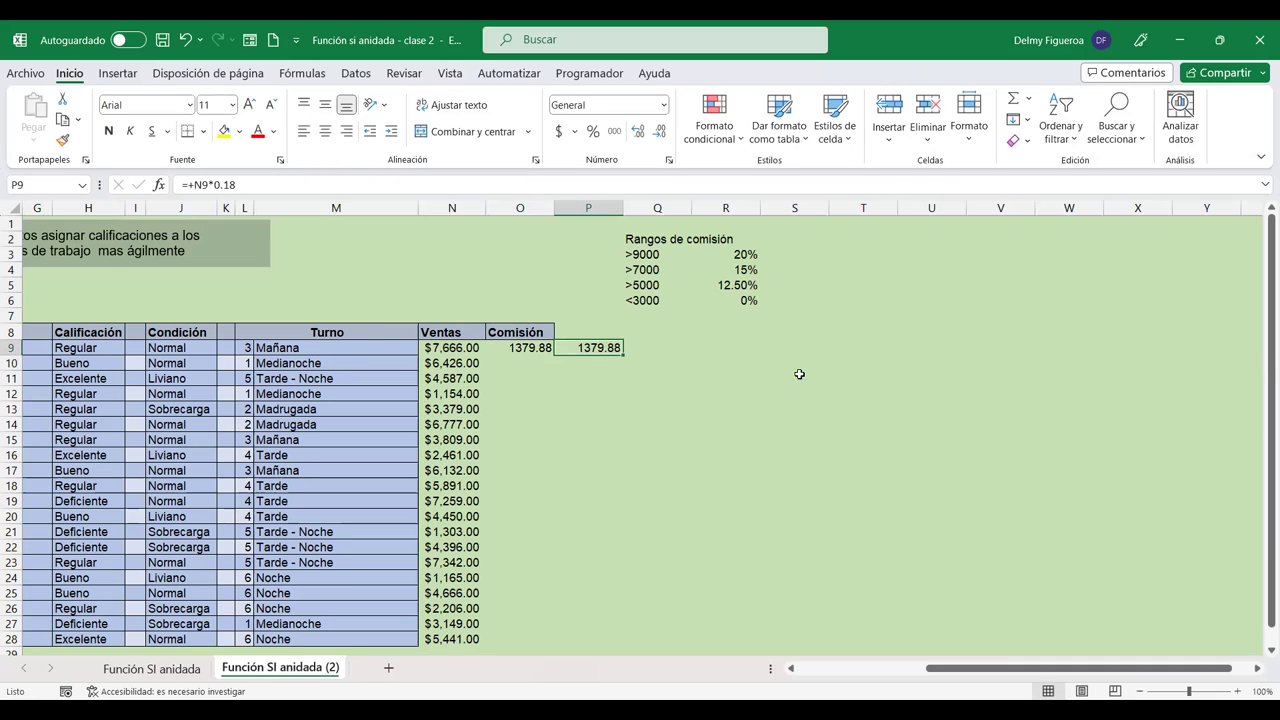
key("Delete")
left_click(530, 347)
left_click_drag(553, 355, 552, 368)
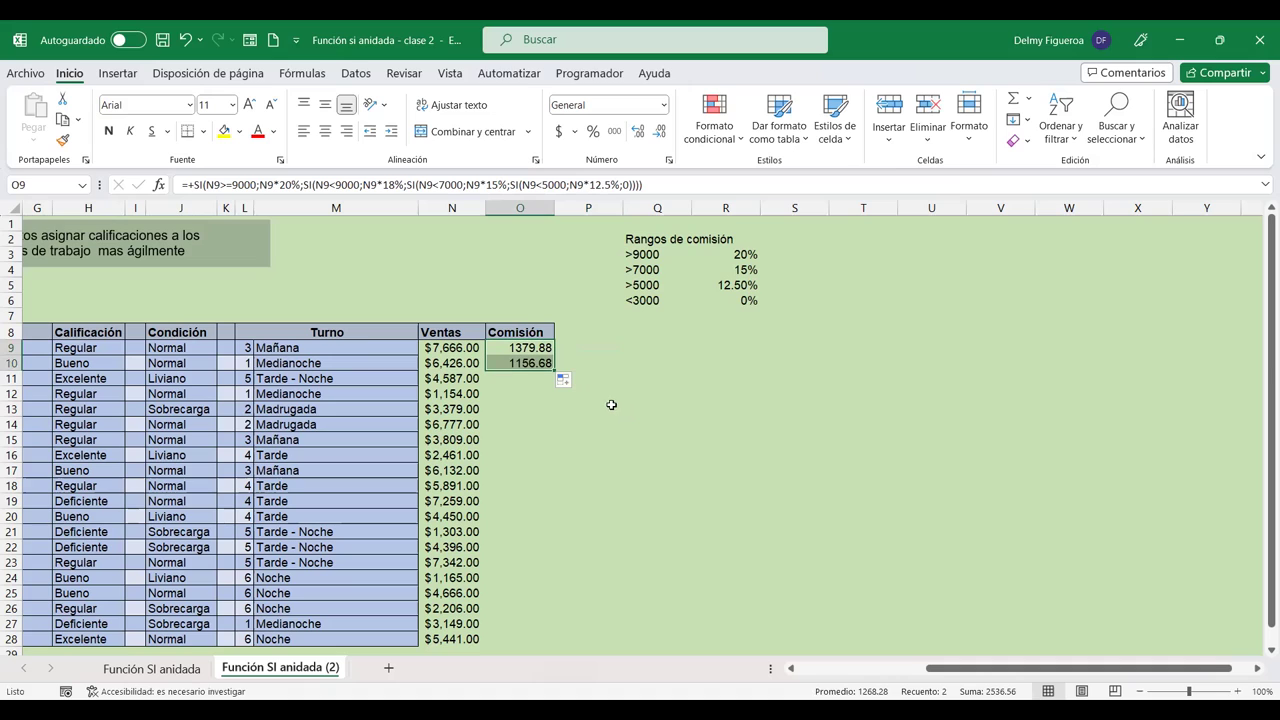
Step: Try a first check formula on N10 in P10 and compare it with O10's nested formula
left_click(577, 363)
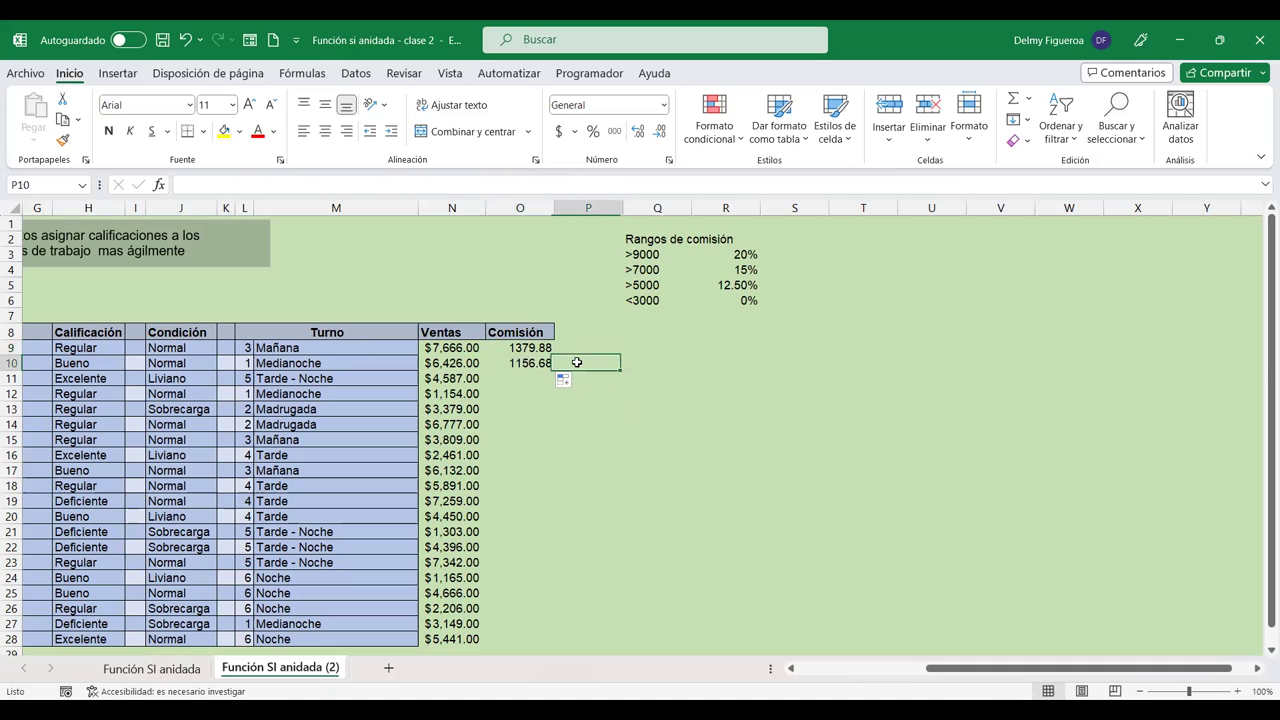
type("+")
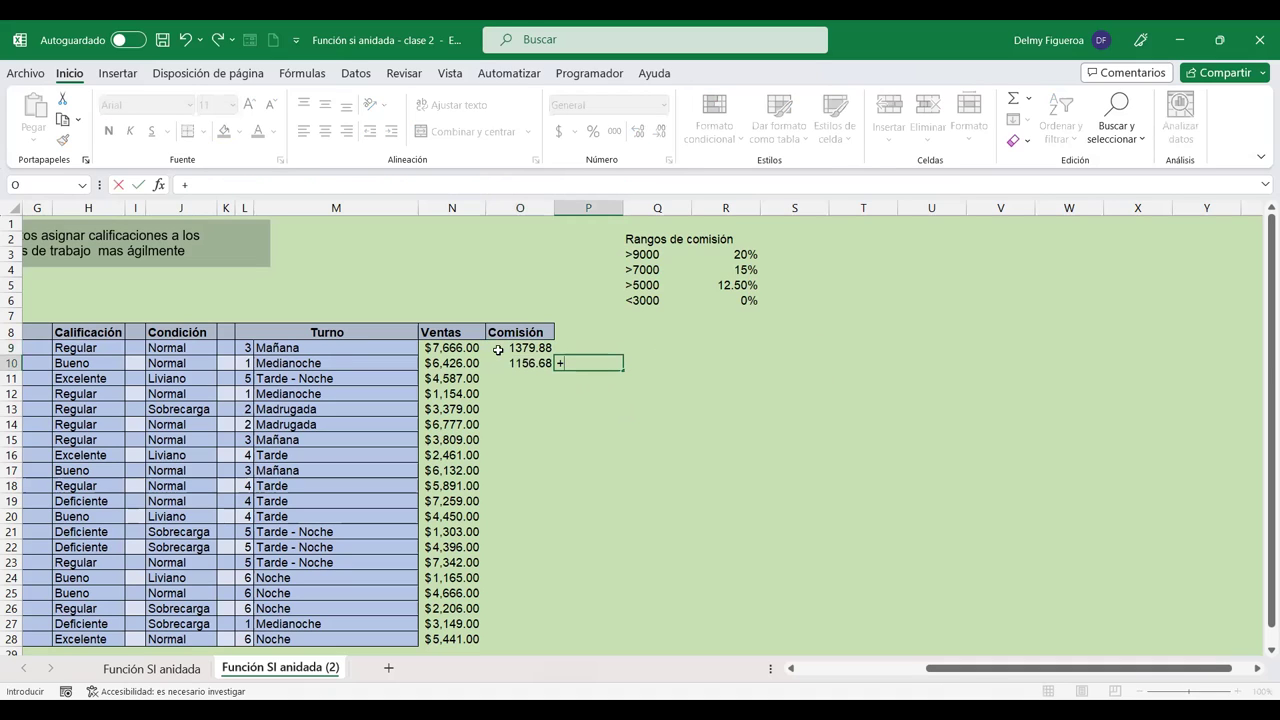
left_click(462, 360)
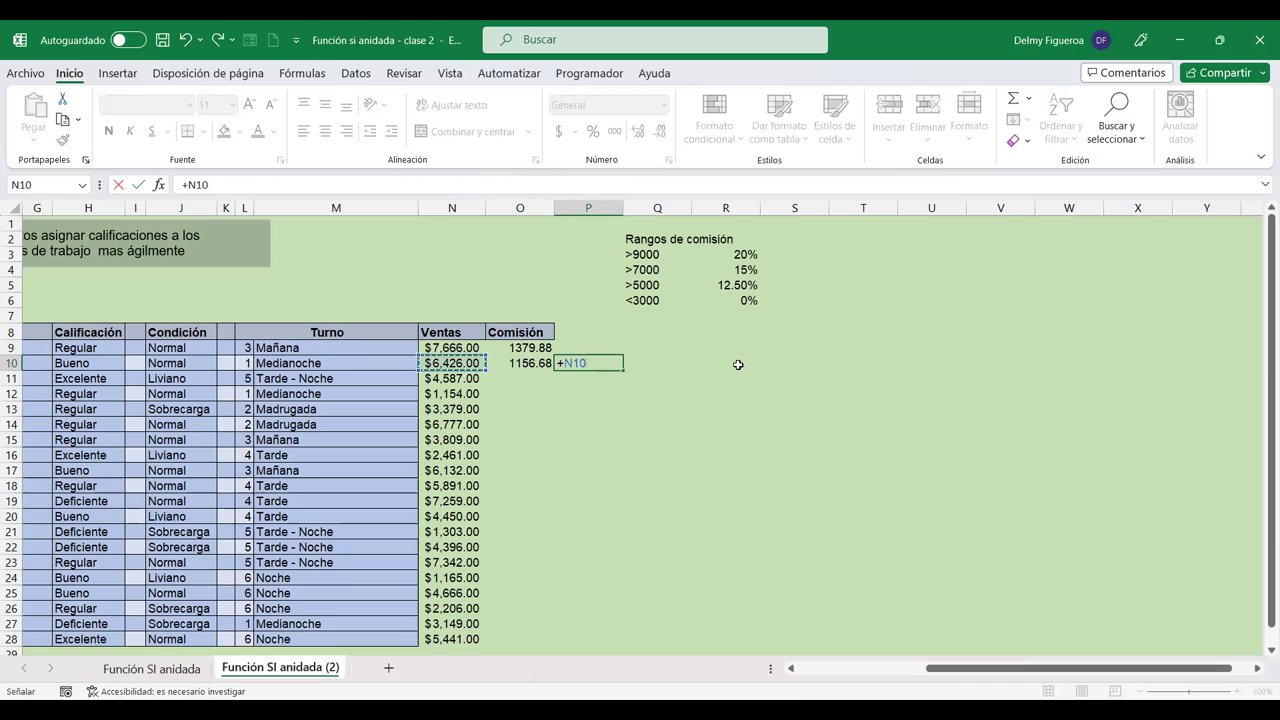
type("*.15")
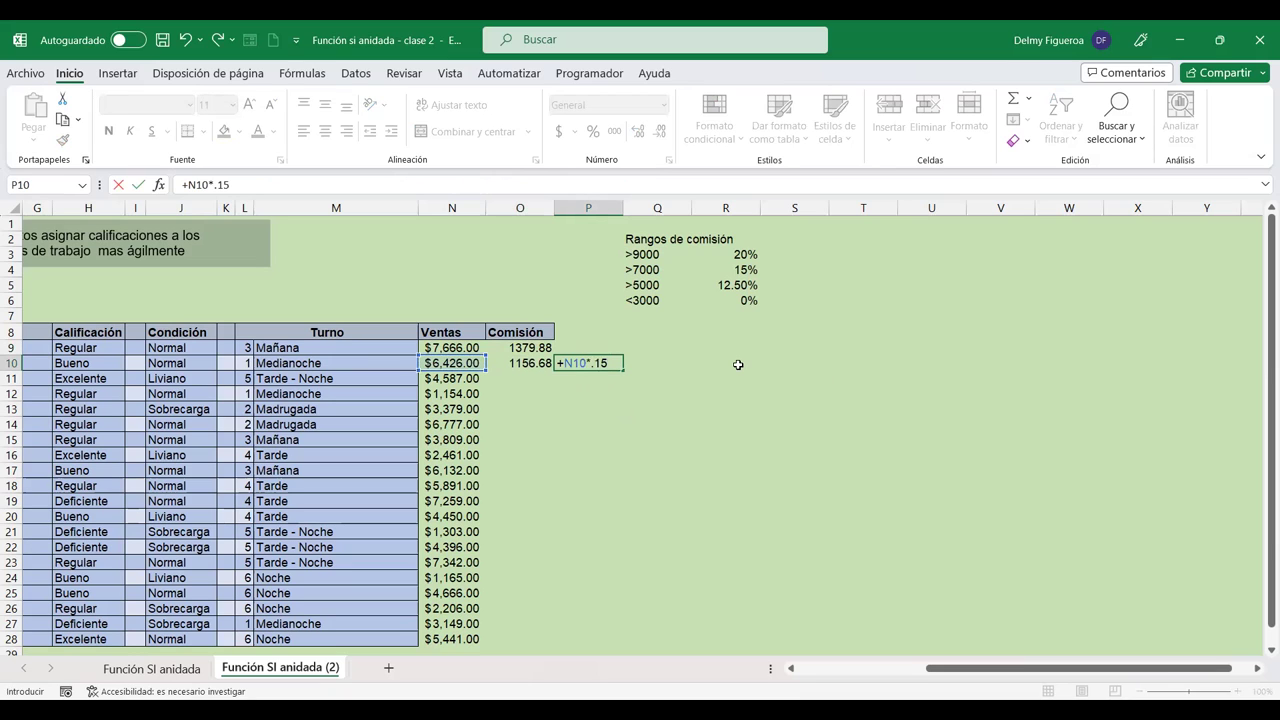
key("ctrl+Return")
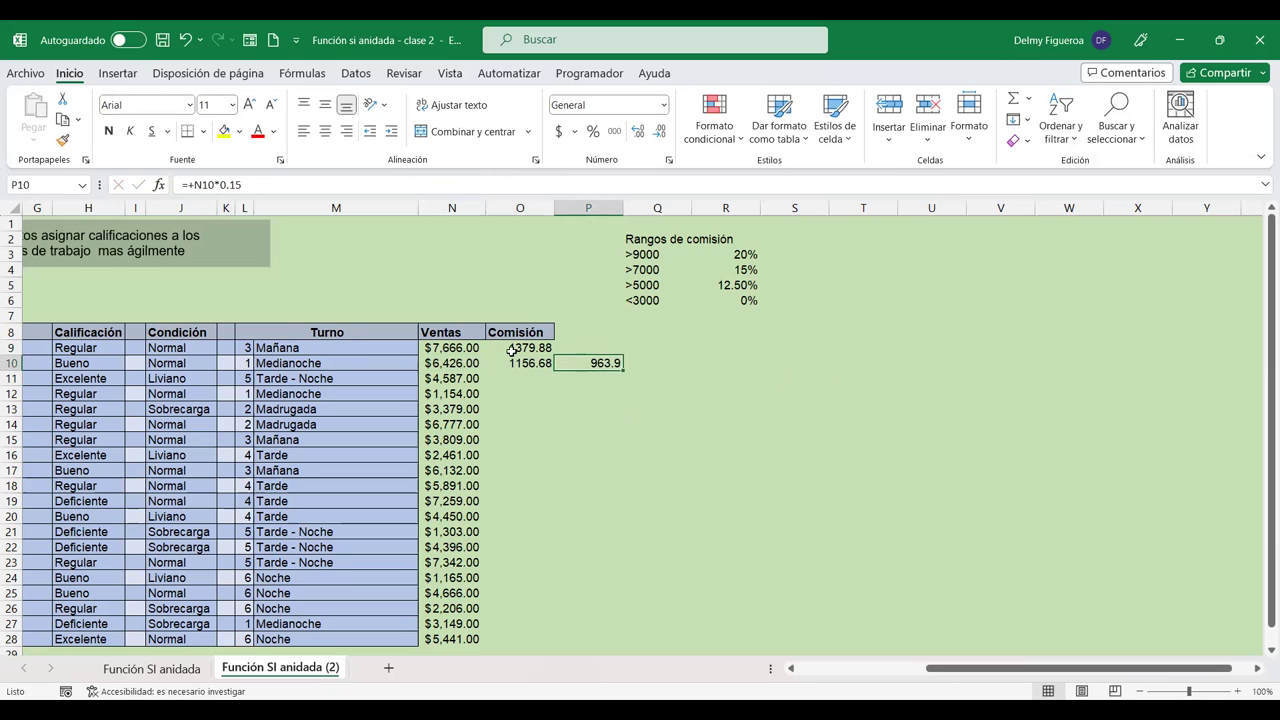
left_click(515, 362)
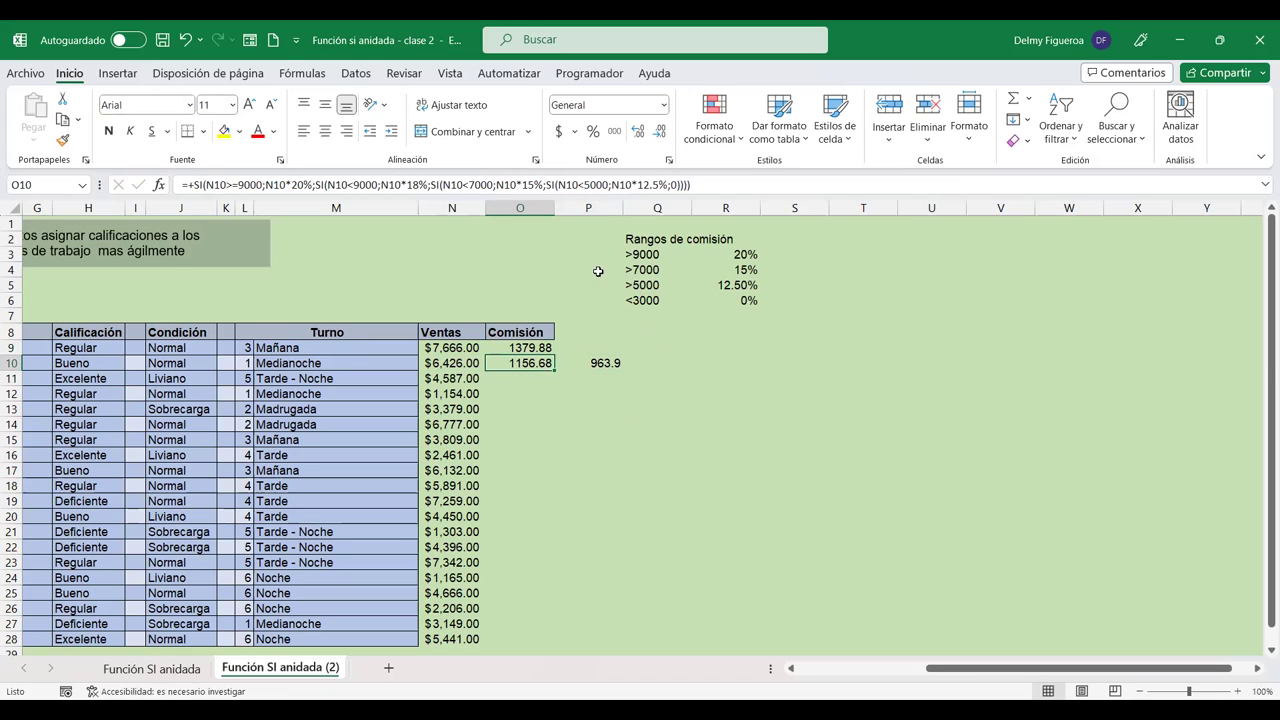
left_click(603, 364)
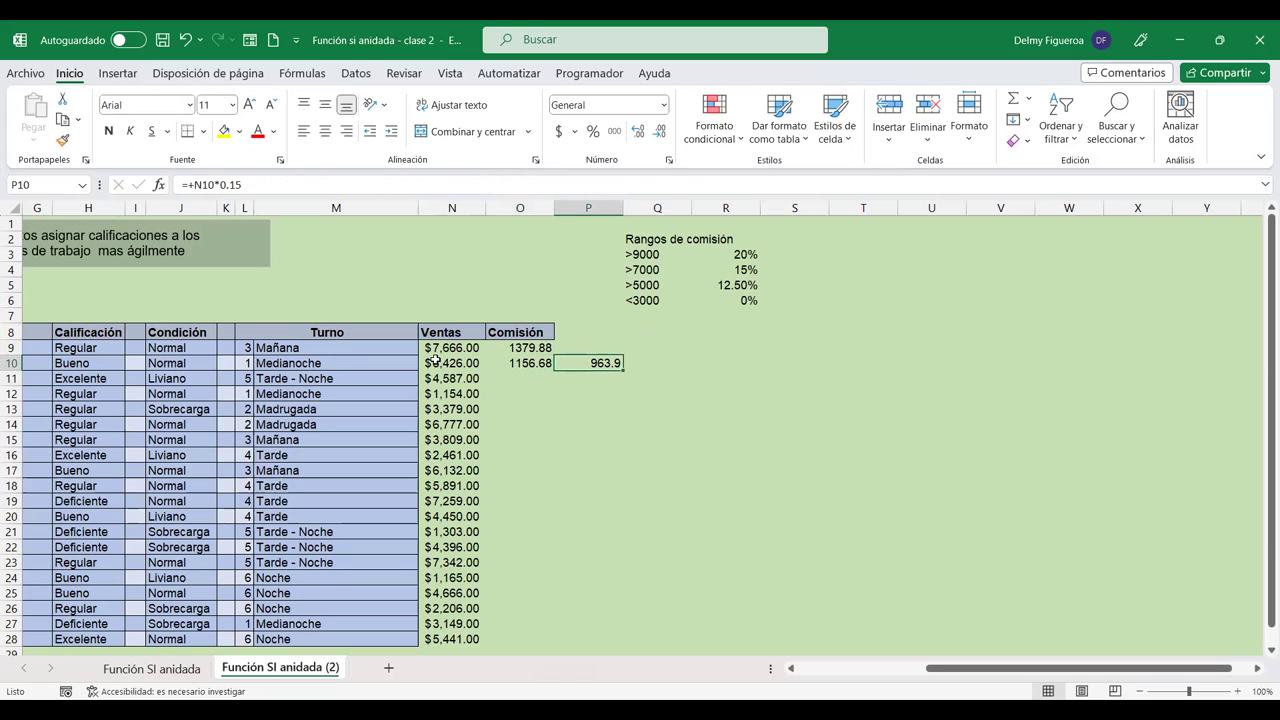
left_click(516, 362)
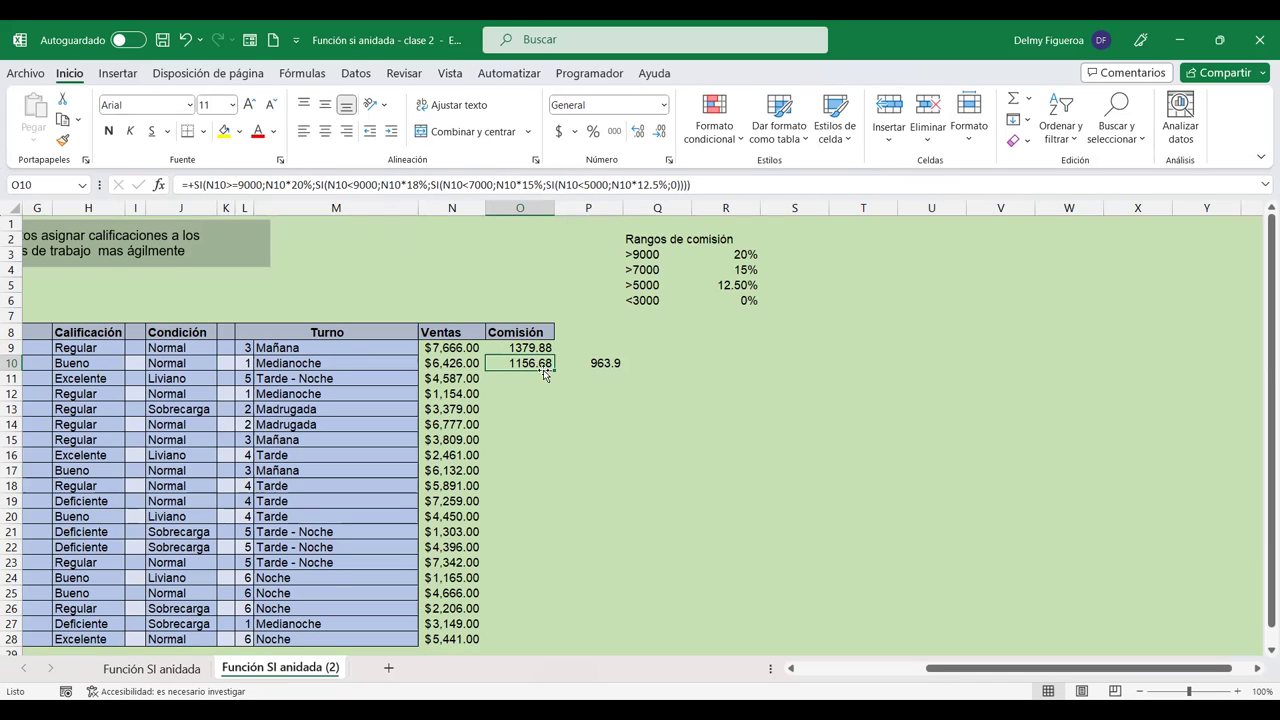
left_click(648, 363)
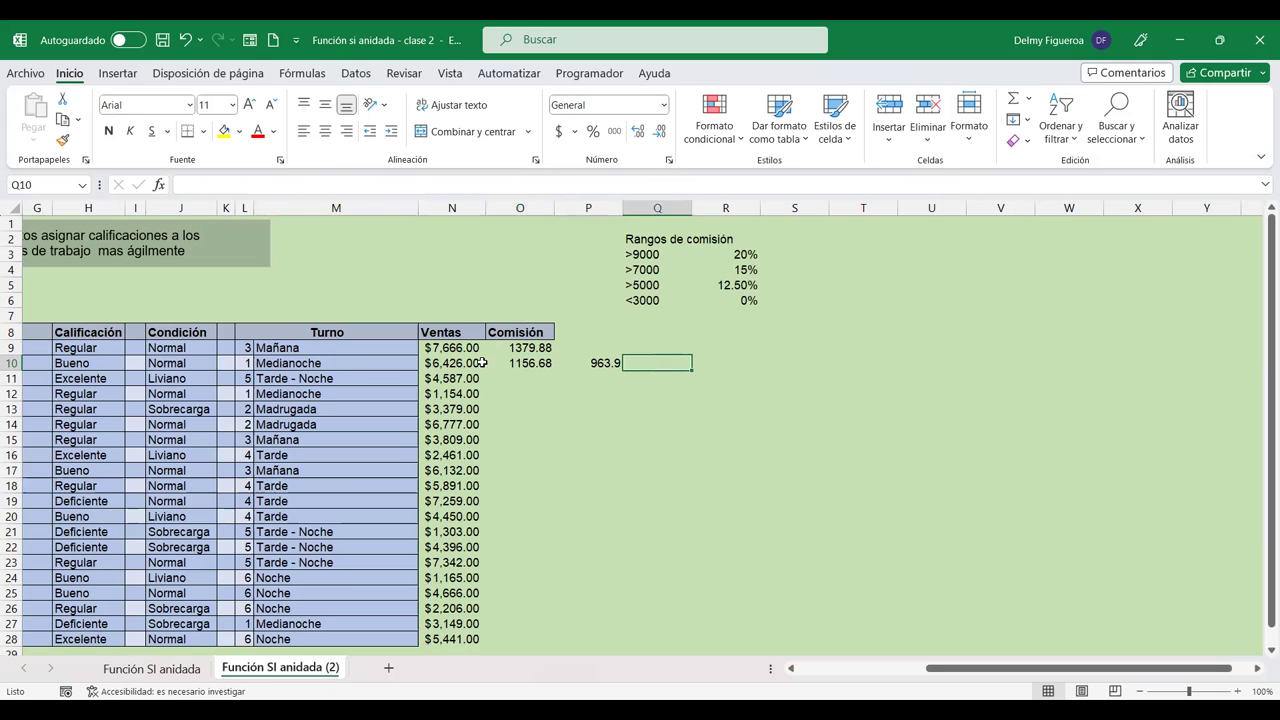
left_click(536, 362)
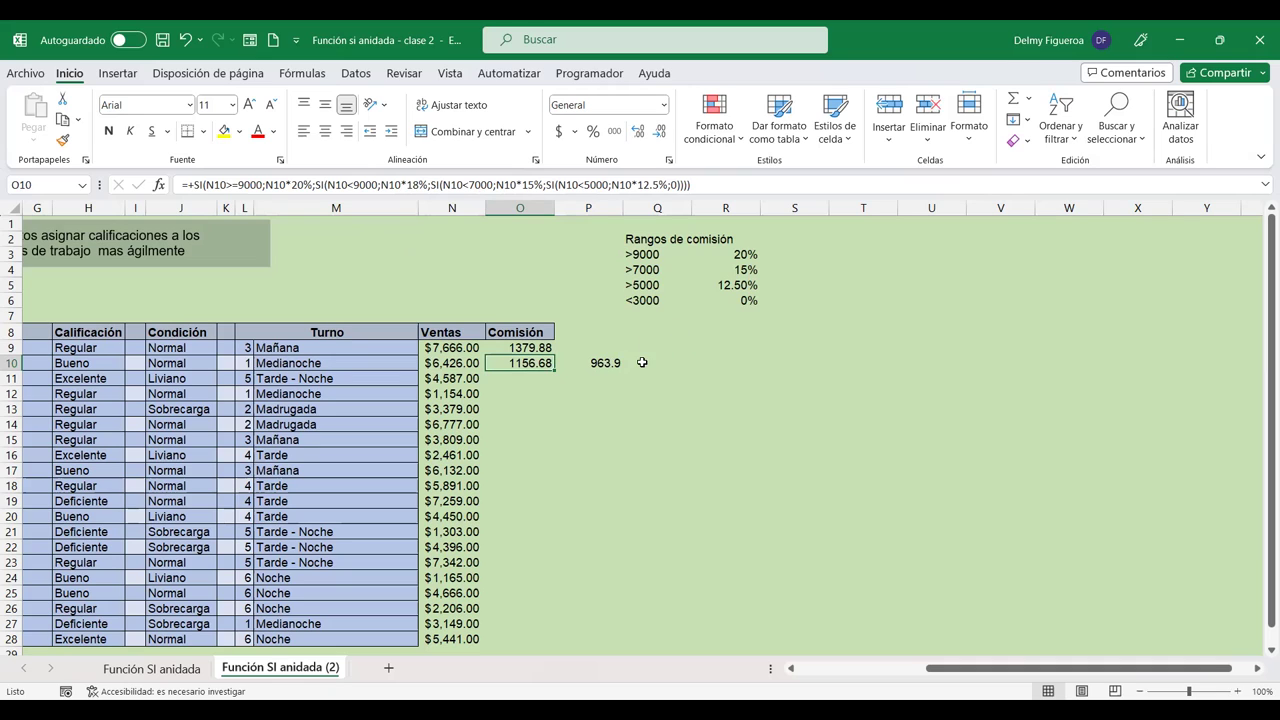
Step: Re-enter P10 as +N10*0.18, giving 1156.68 to match O10
left_click(597, 363)
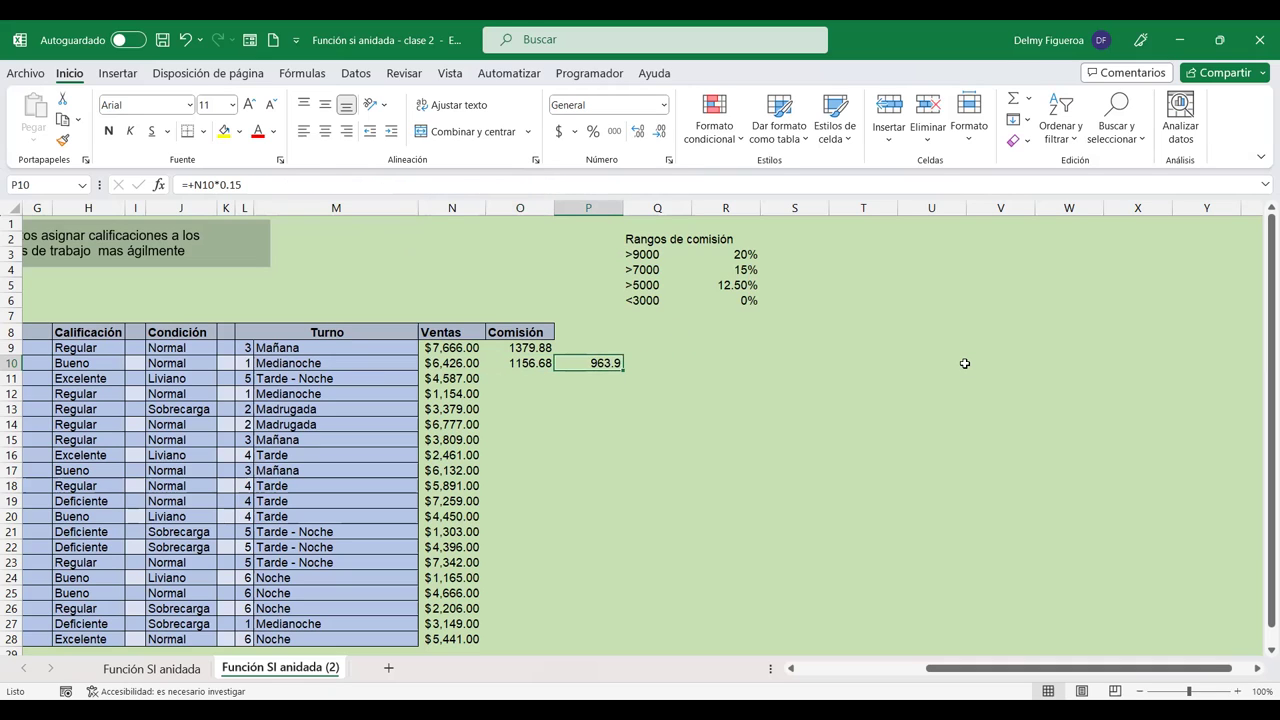
type("+")
left_click(456, 363)
type("*0.18")
key("Return")
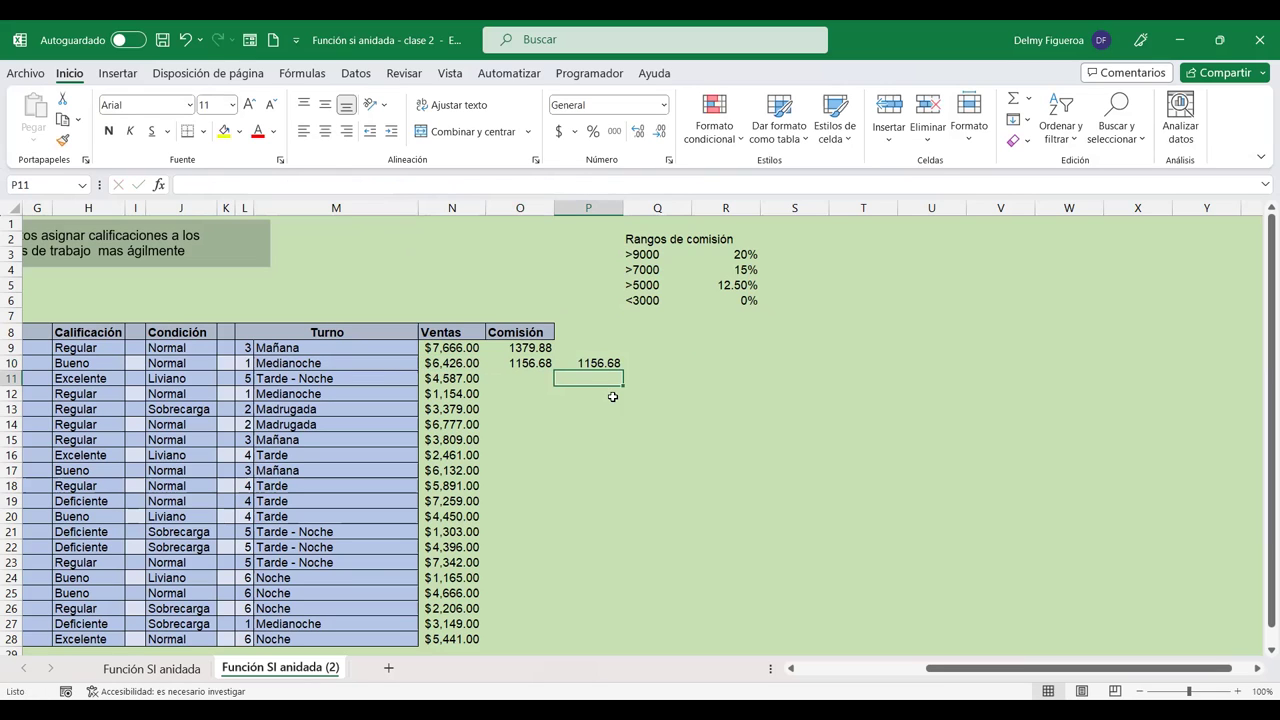
left_click(524, 362)
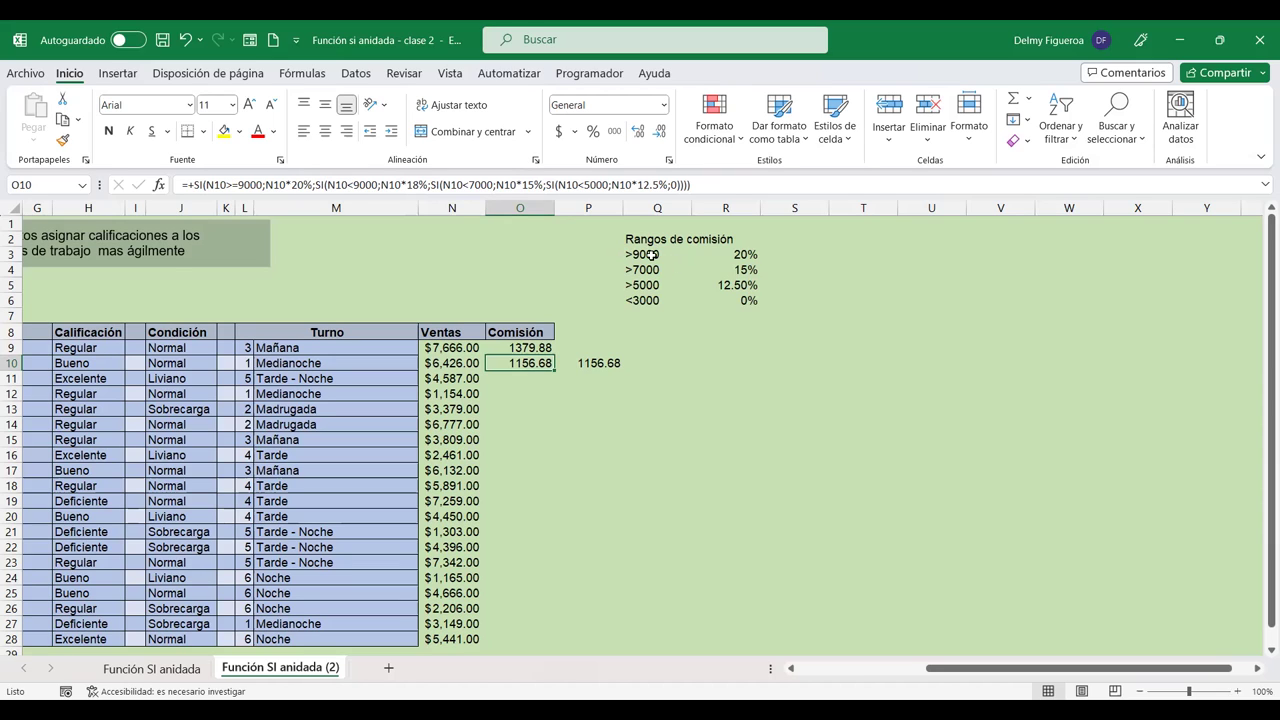
Step: Label S3 as 9000 - 10000 and S4 as 7000 -9000
left_click(822, 254)
type("90000 -")
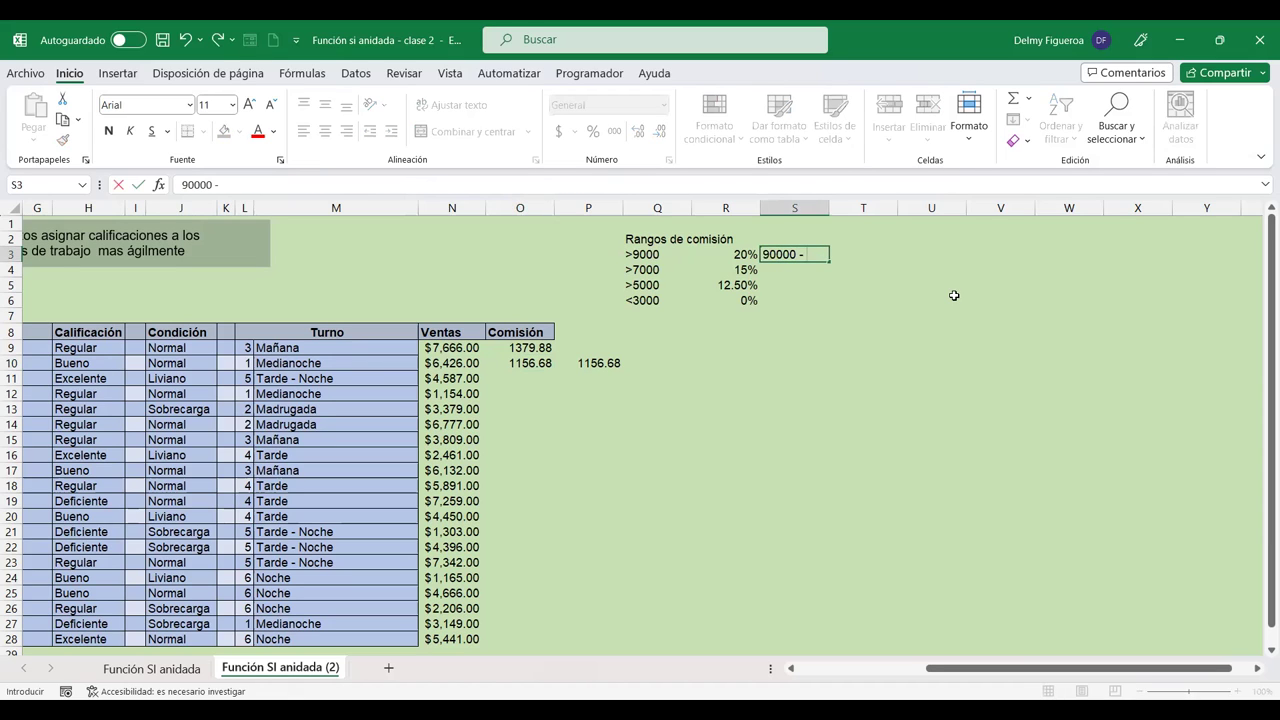
key("BackSpace")
key("BackSpace")
type("0 - ")
type("10000")
key("Return")
type("7000 - 10000")
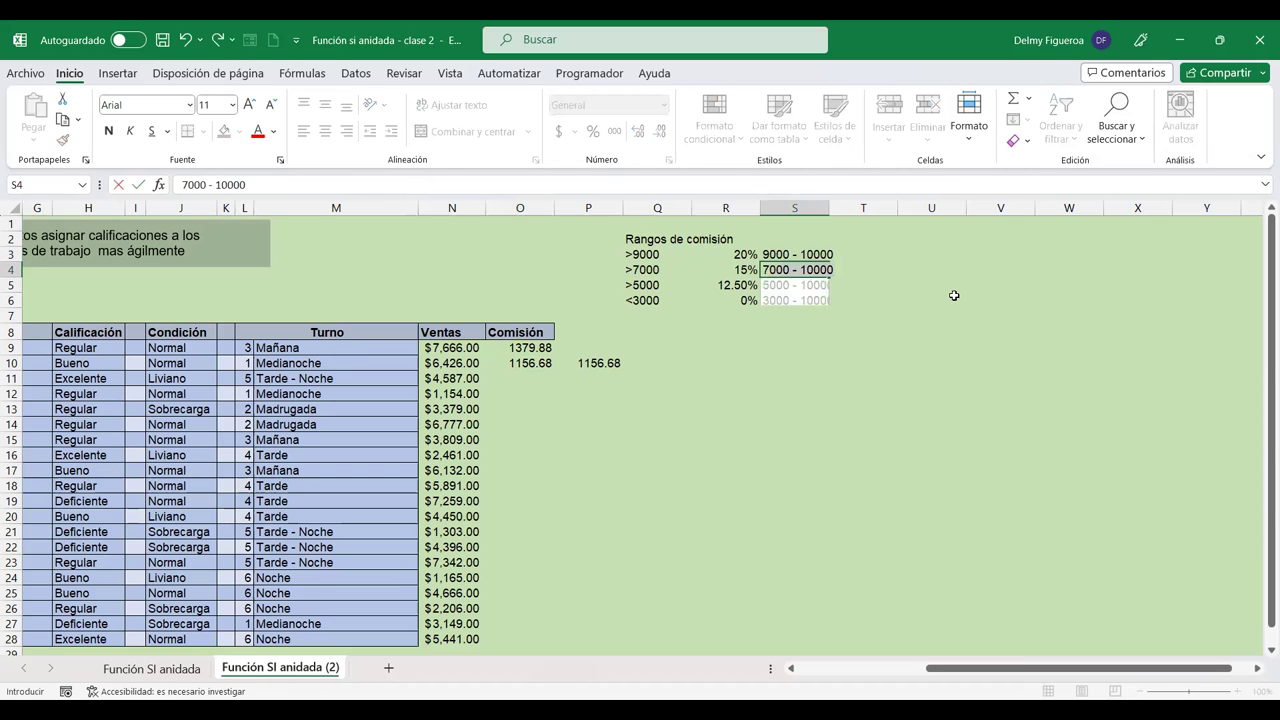
key("BackSpace")
key("BackSpace")
key("BackSpace")
type("9000")
key("Return")
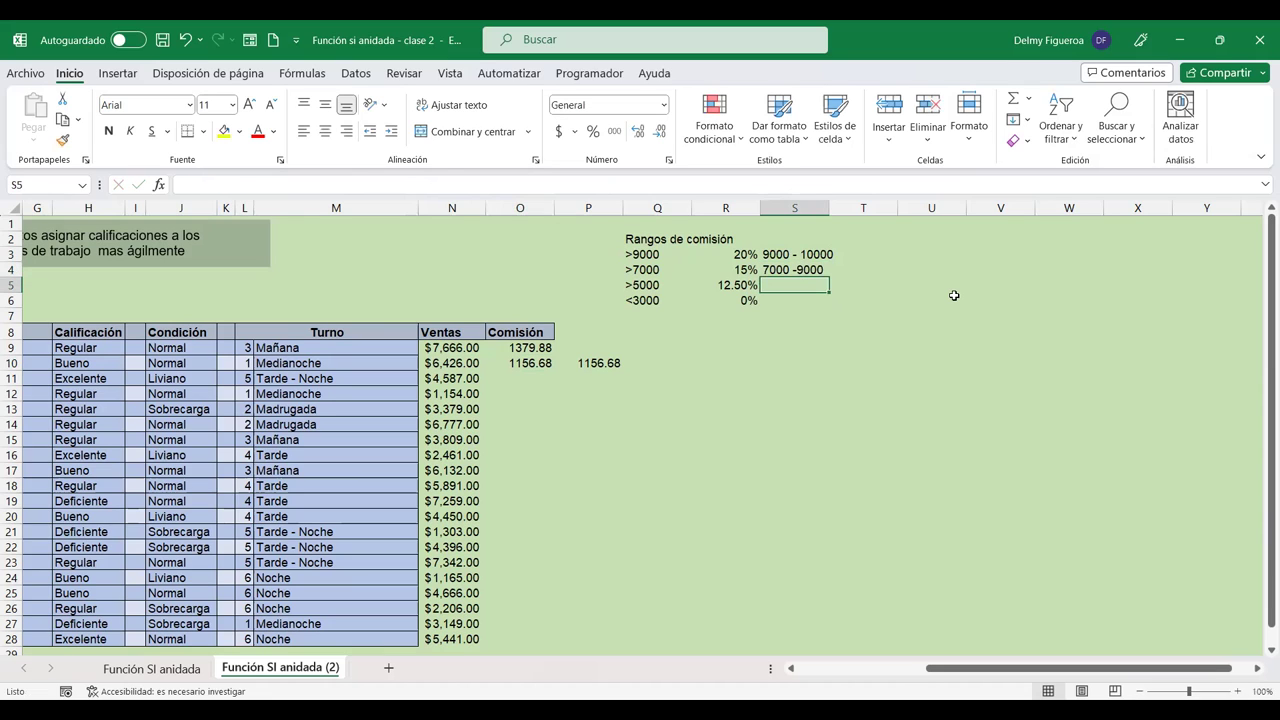
Step: Label S5 as 5000 - 7000 and S6 as 3000 - 5000
type("5000 - 7000")
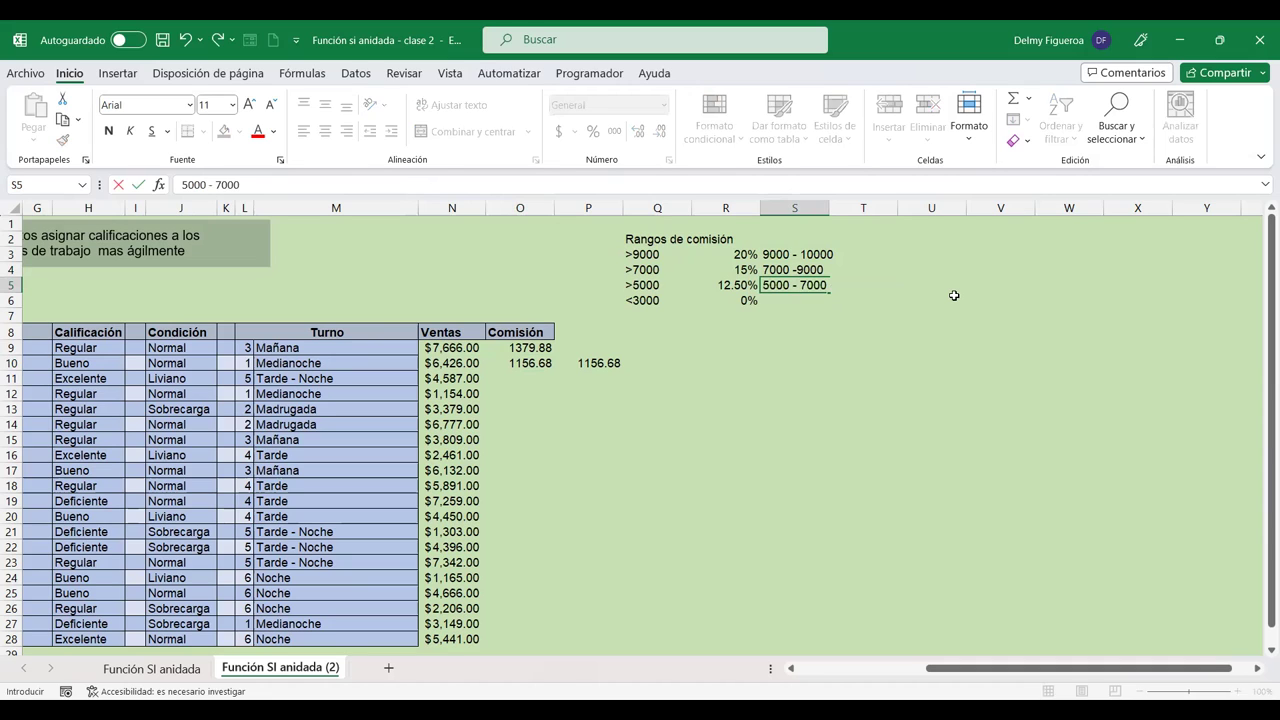
key("Return")
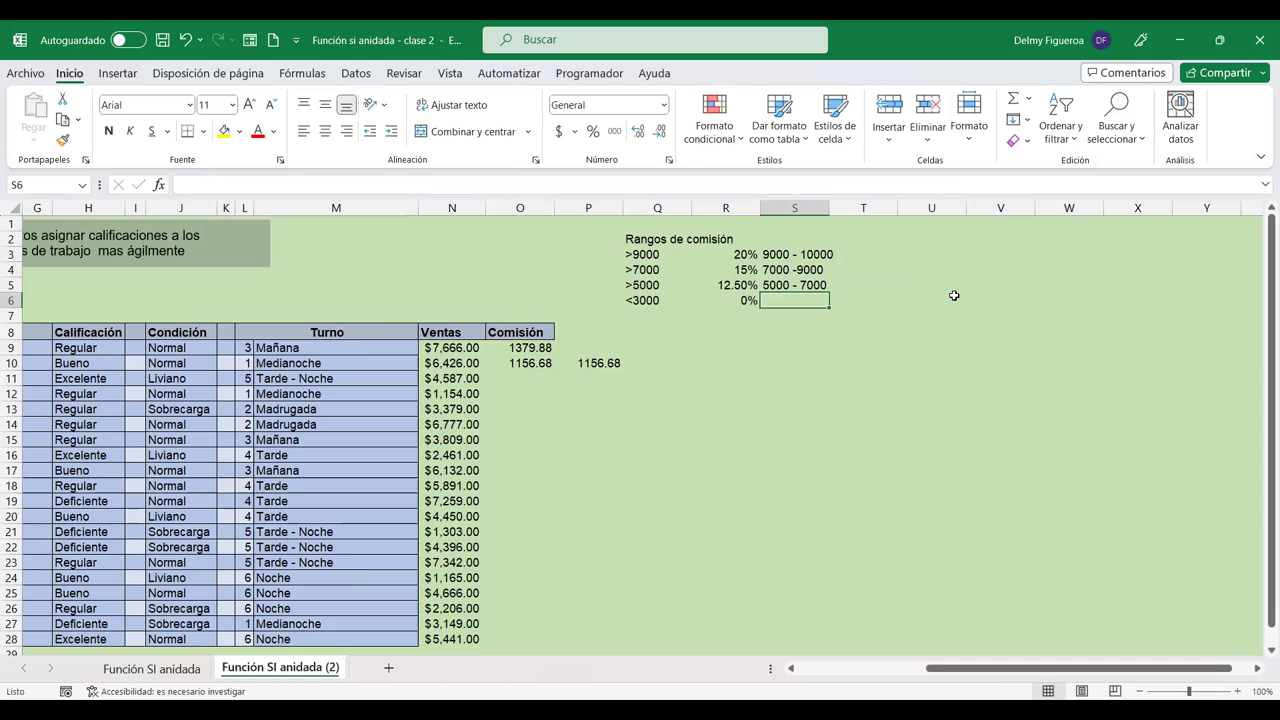
type("3000")
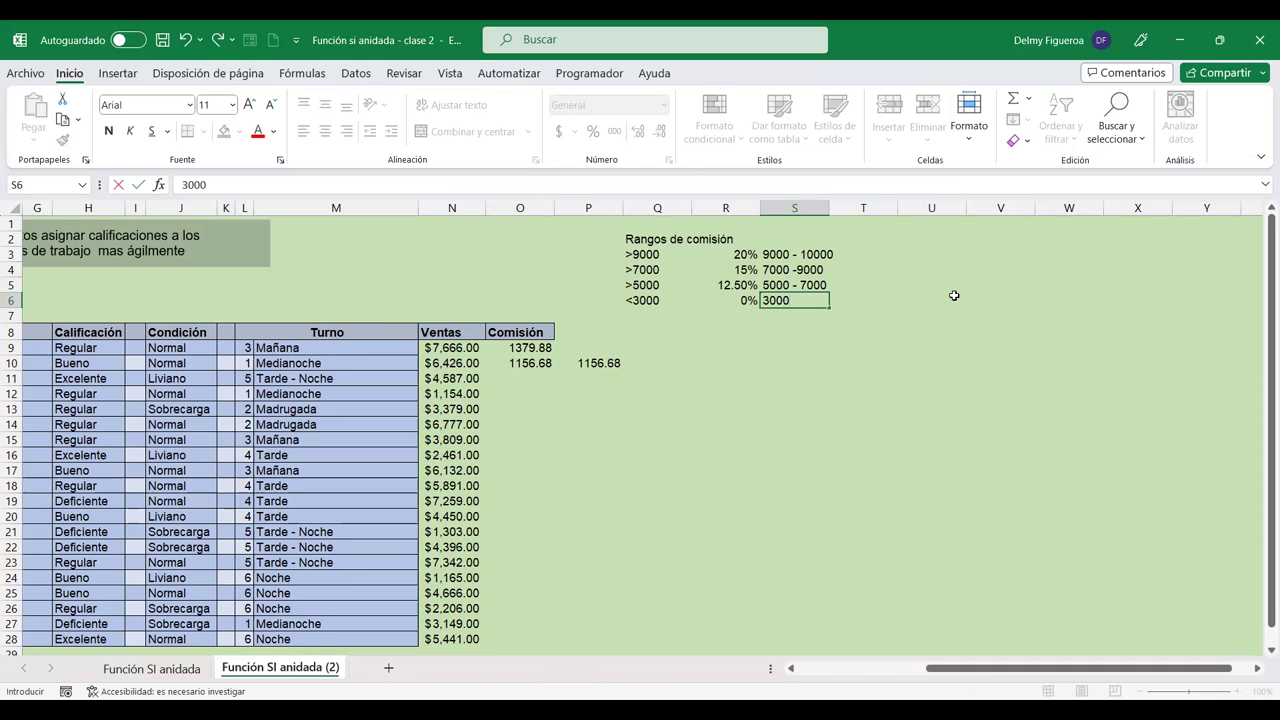
type(" - 5000")
key("Return")
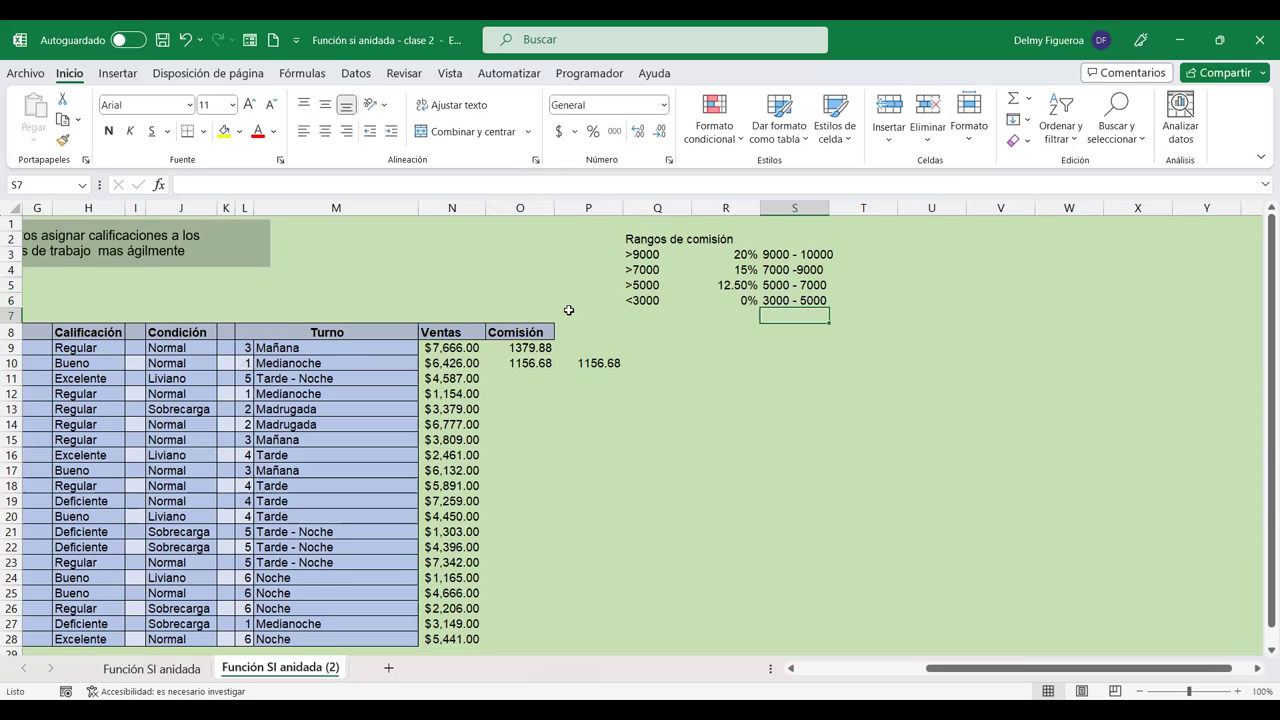
Step: Select O9 and place the cursor in its nested SI formula in the formula bar
left_click(537, 348)
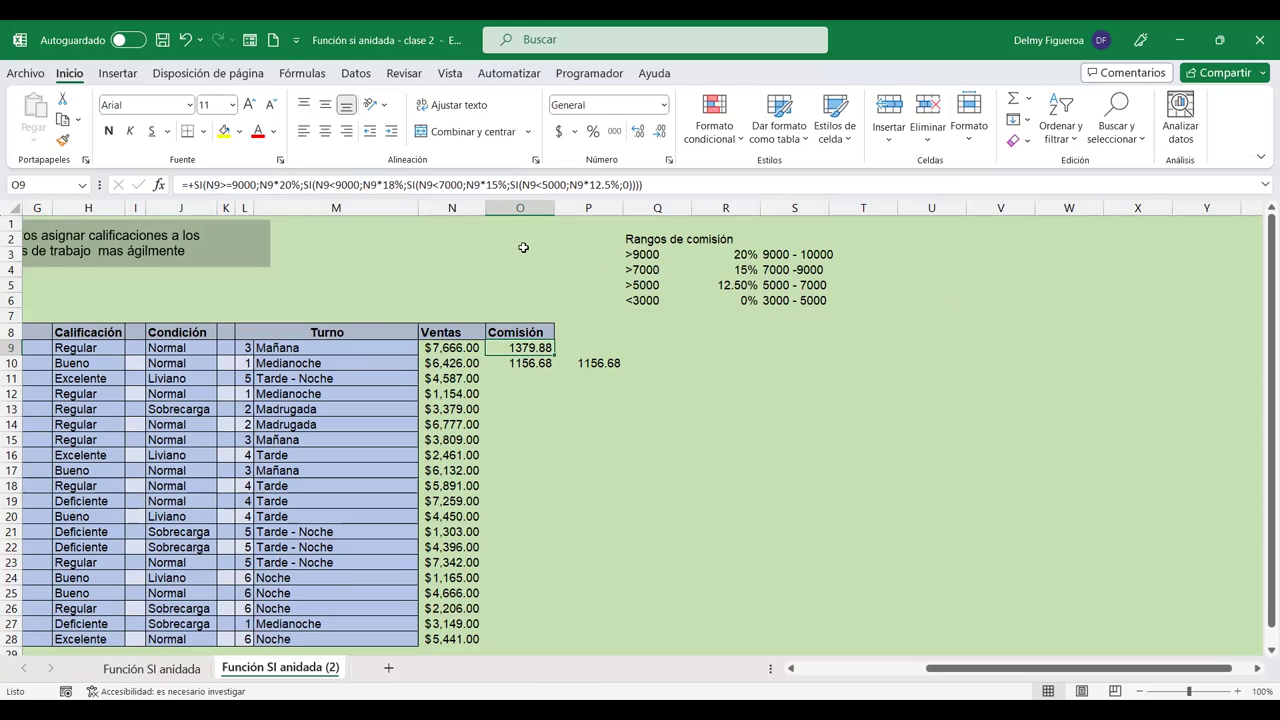
left_click(336, 182)
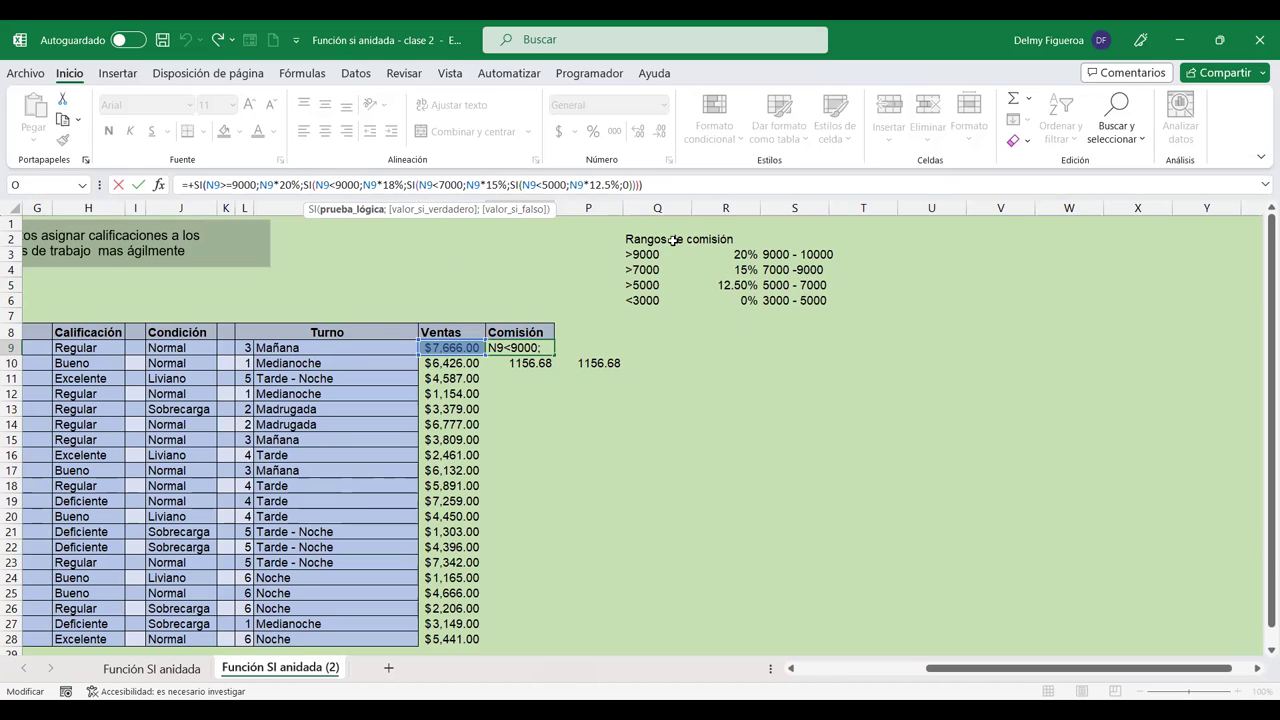
left_click(628, 185)
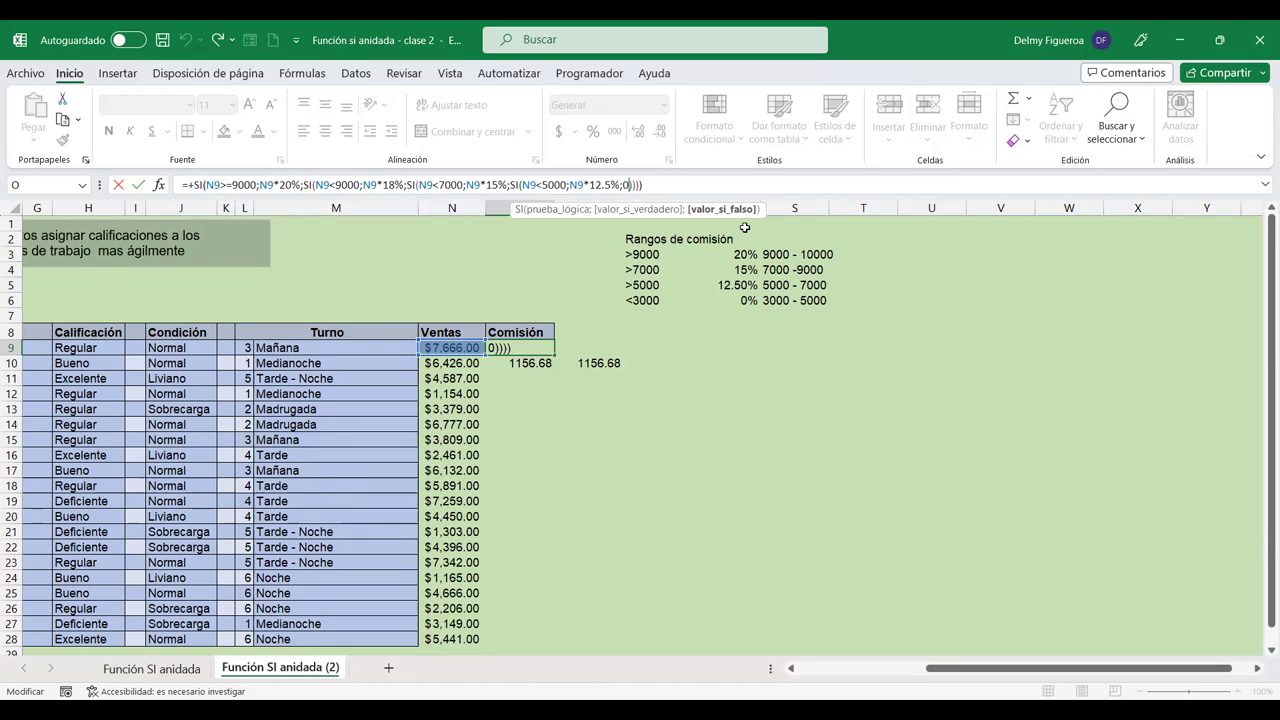
type("%")
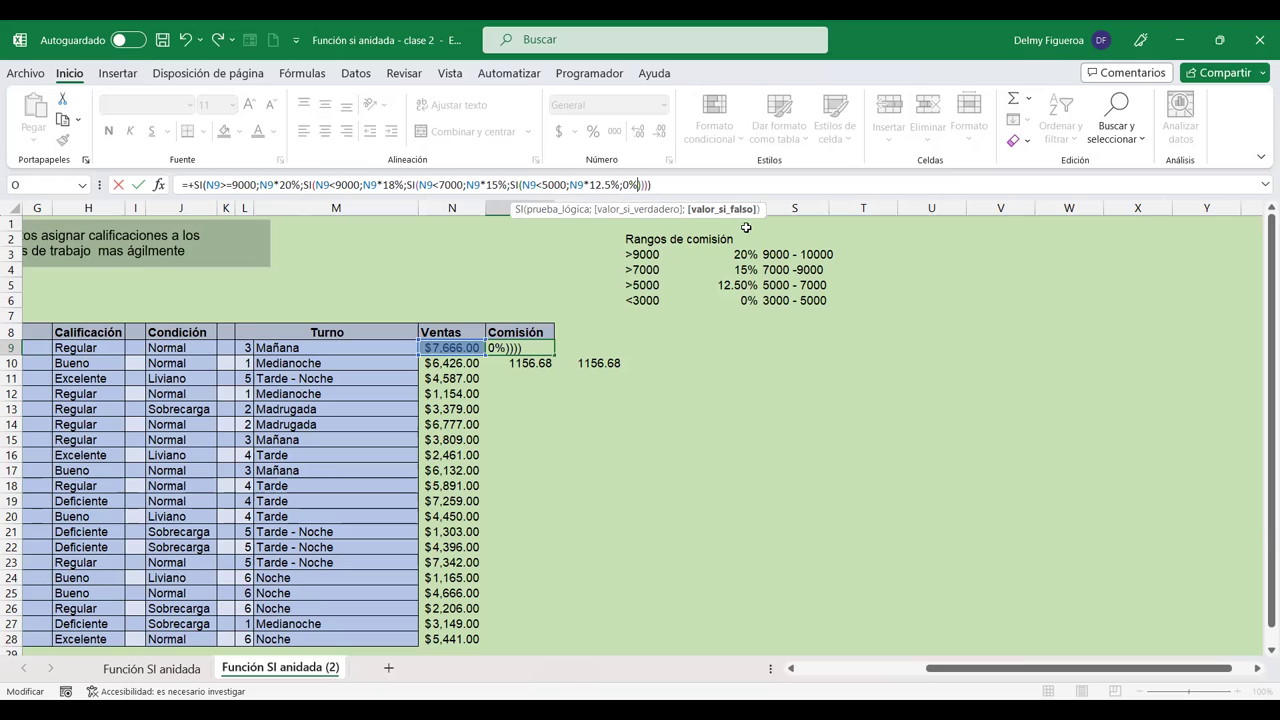
key("Return")
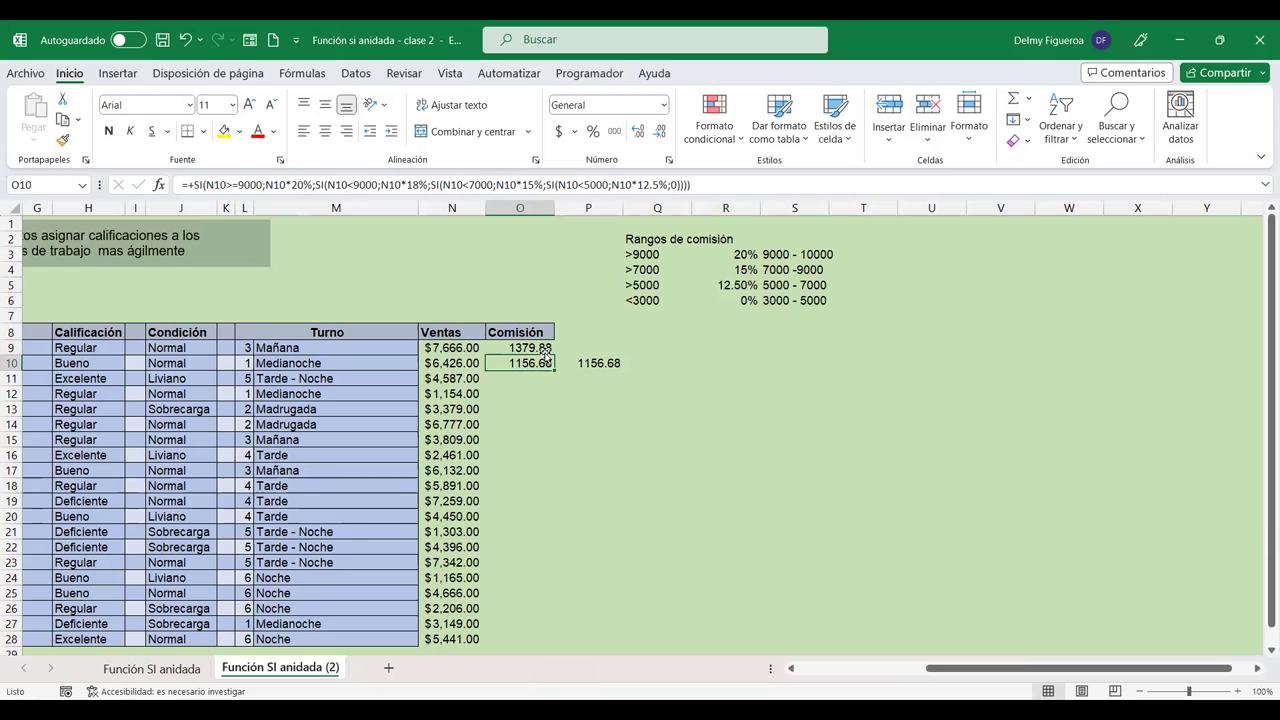
left_click_drag(545, 350, 553, 367)
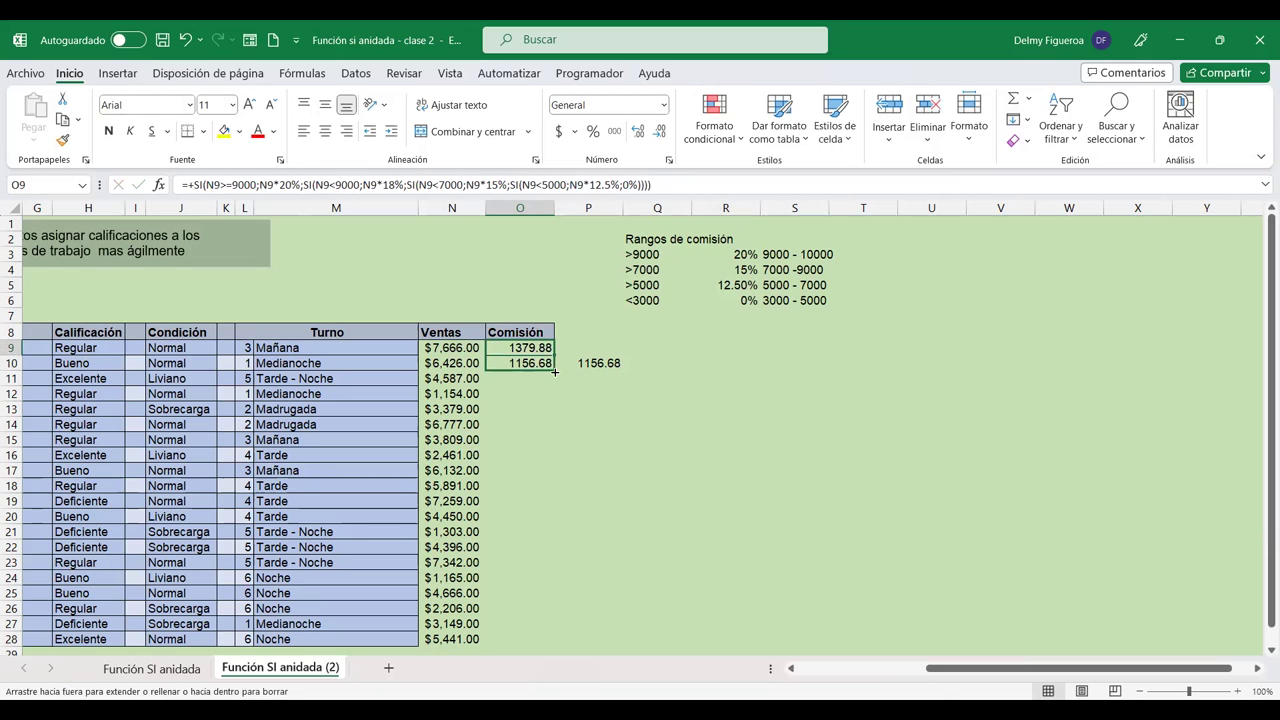
left_click(536, 364)
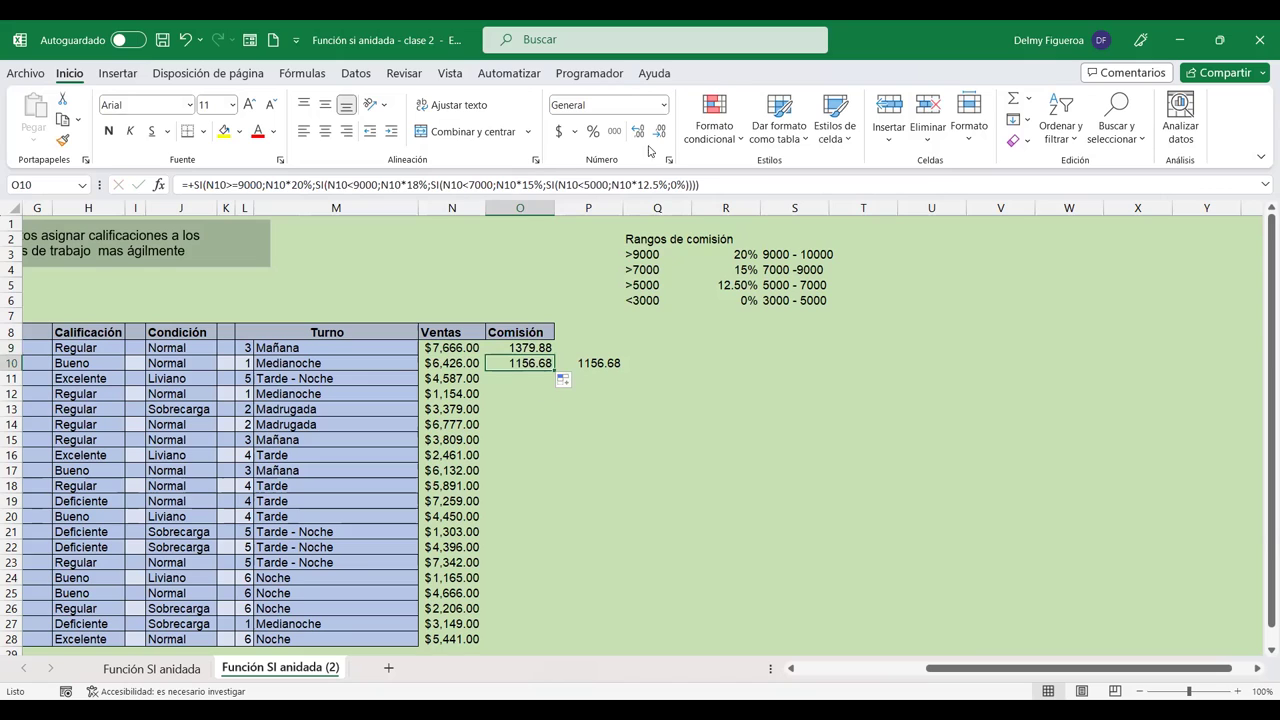
left_click(681, 186)
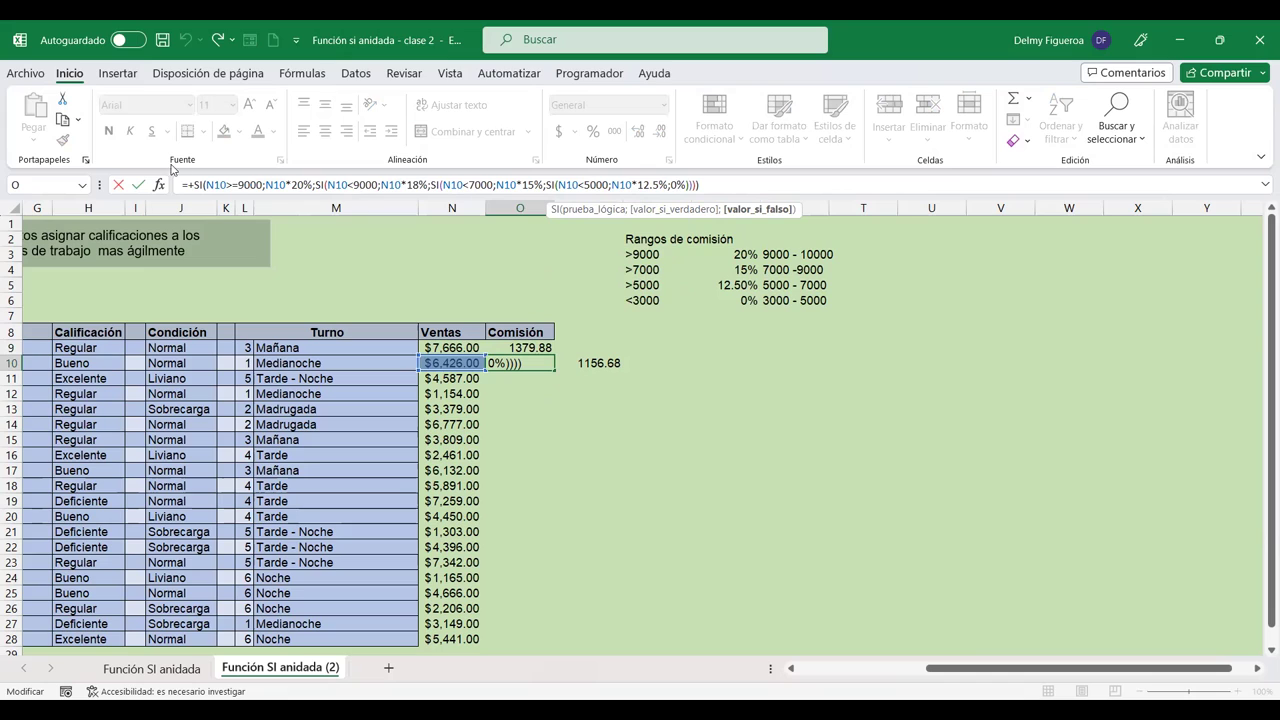
left_click(228, 184)
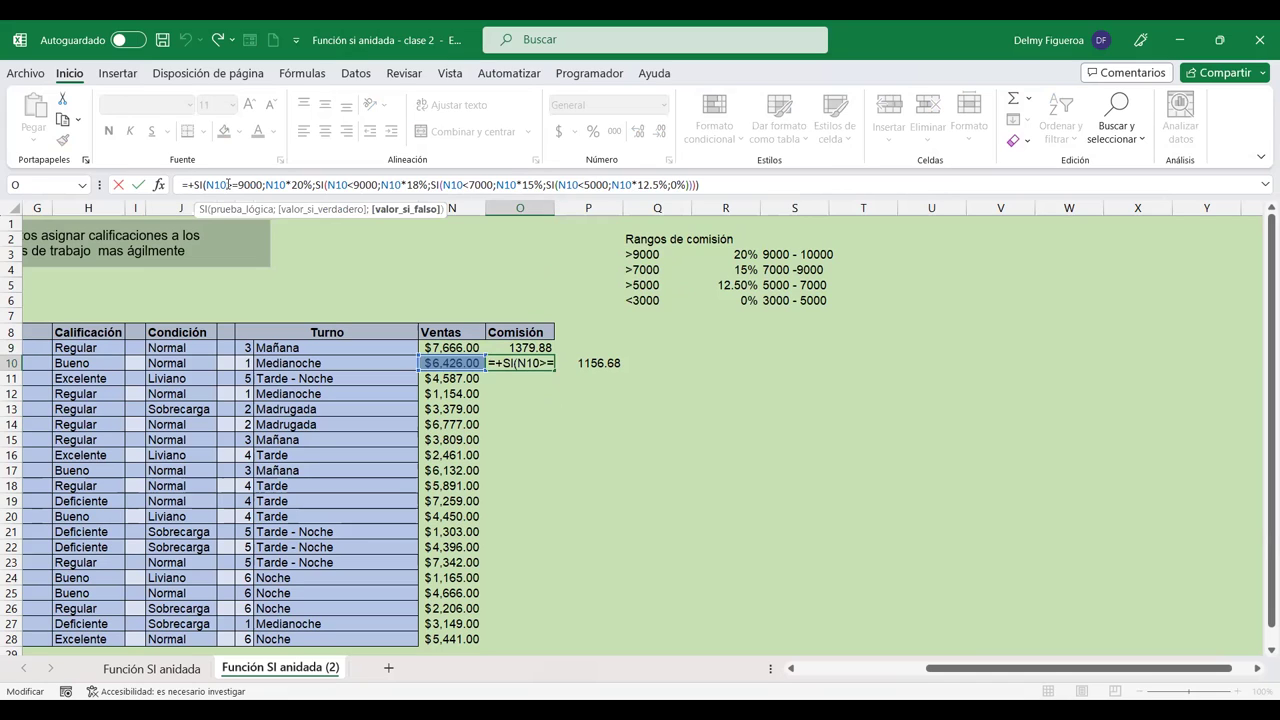
left_click(238, 184)
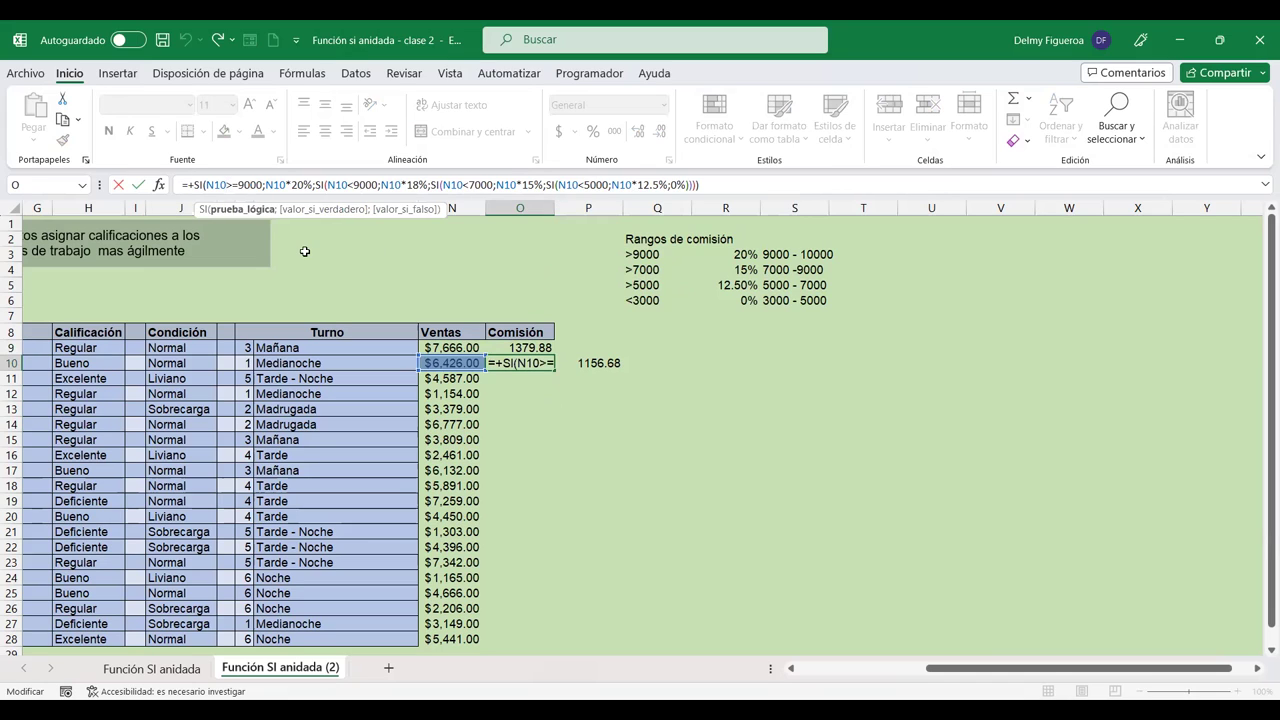
left_click(225, 184)
left_click(791, 310)
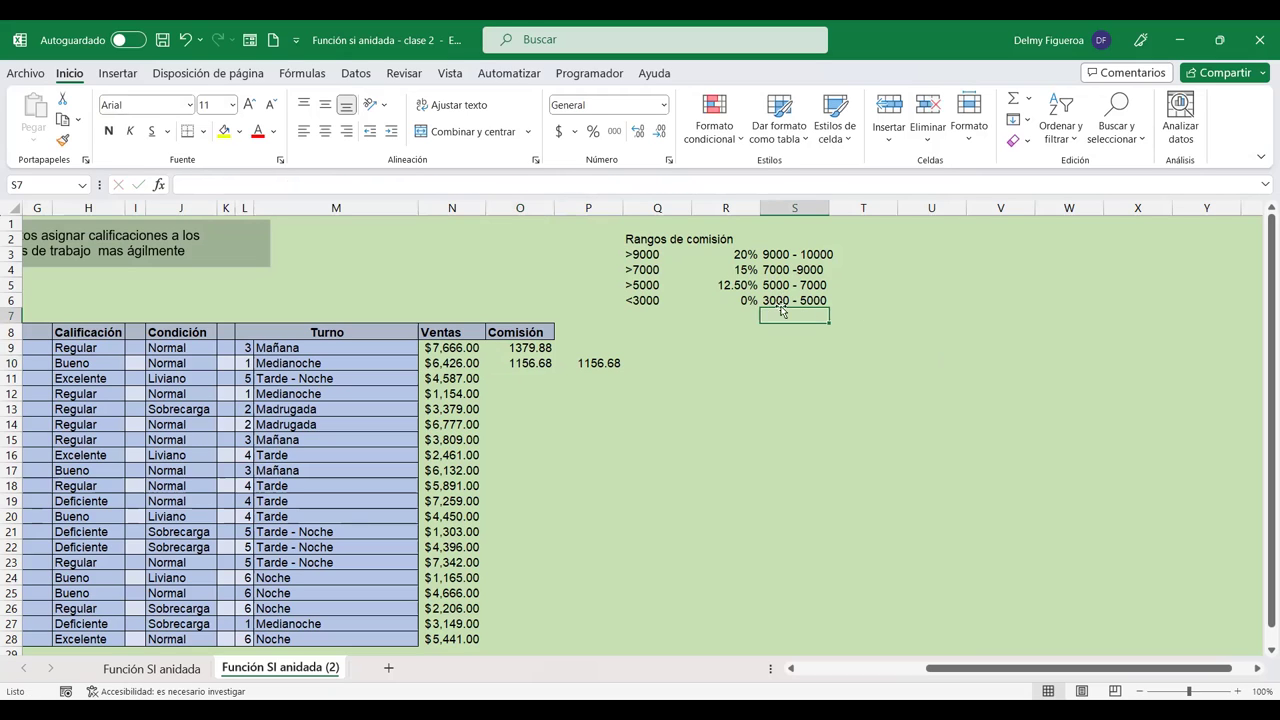
left_click(779, 254)
left_click(775, 269)
left_click(530, 360)
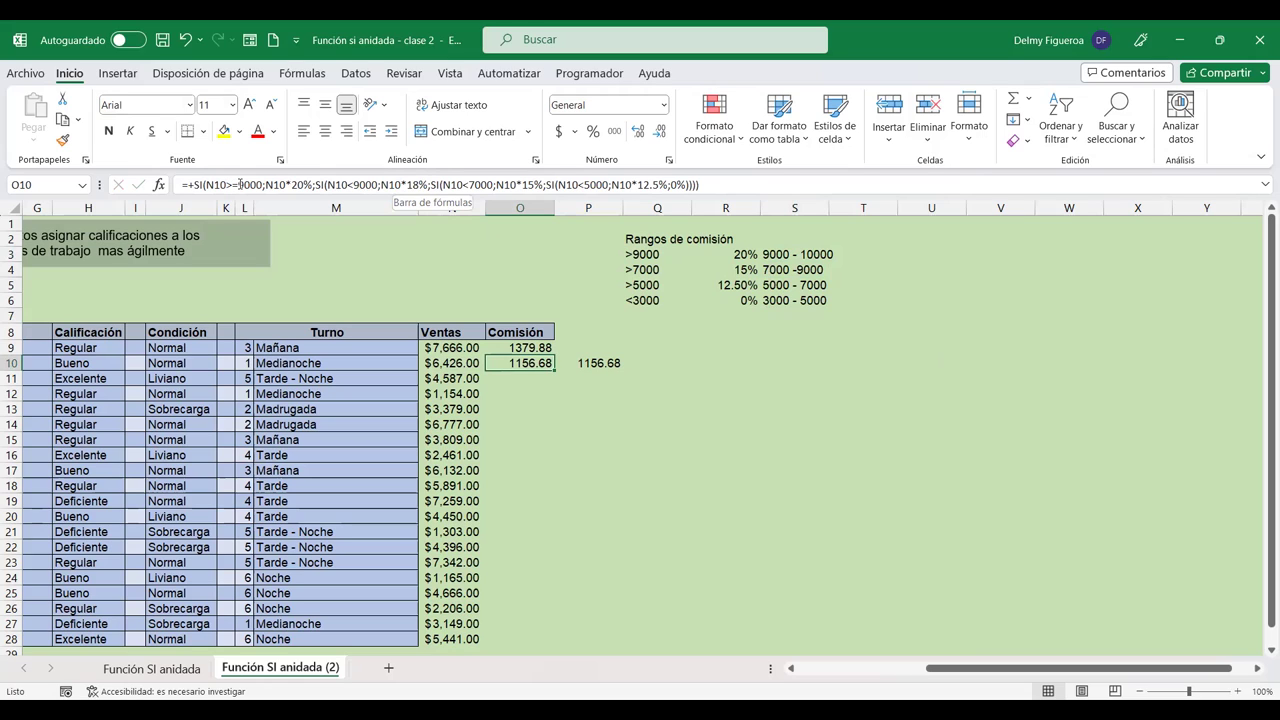
Step: Change O10's first condition from N10>=9000 to N10<=10000
left_click(236, 185)
type("=")
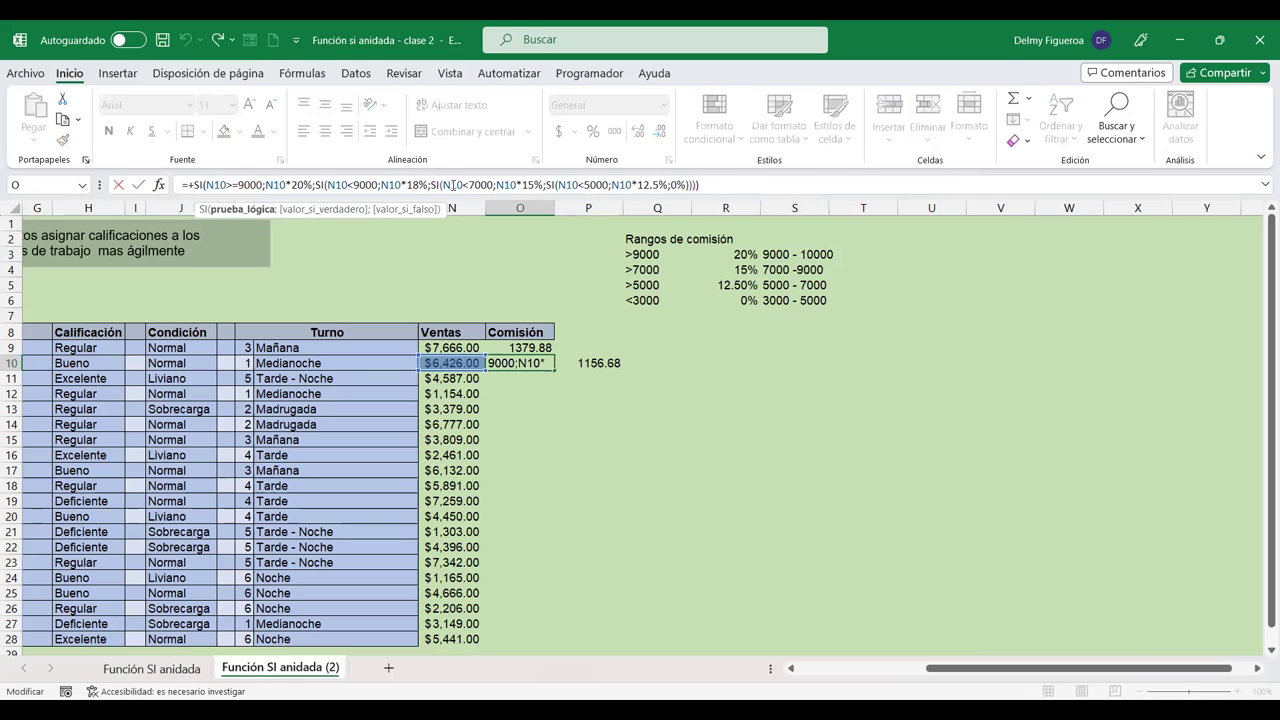
key("BackSpace")
key("BackSpace")
type("<")
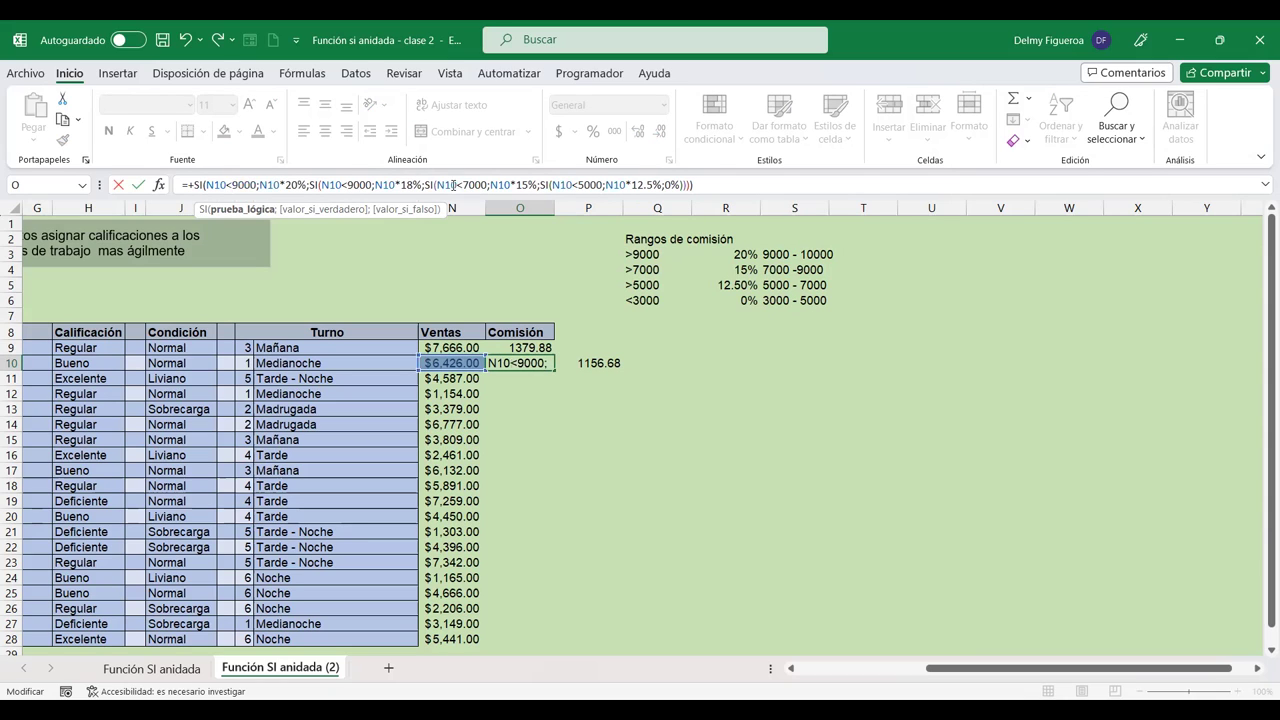
type("=")
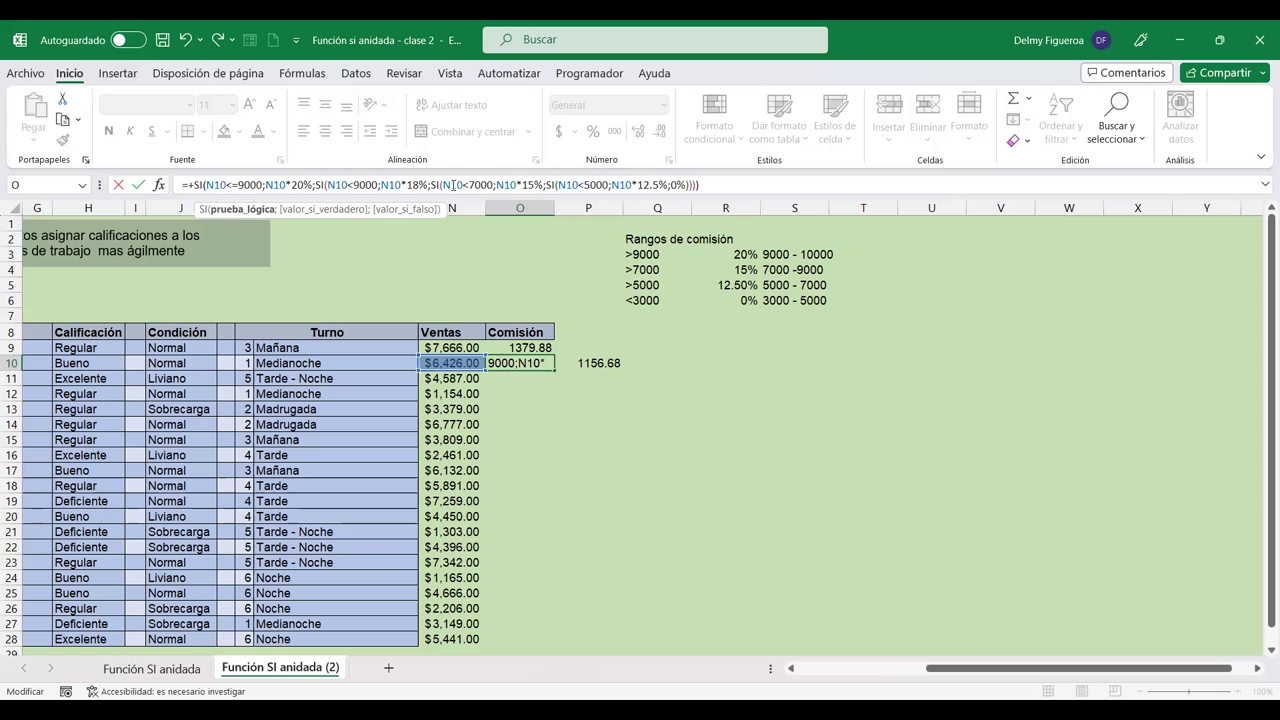
key("Delete")
type("10")
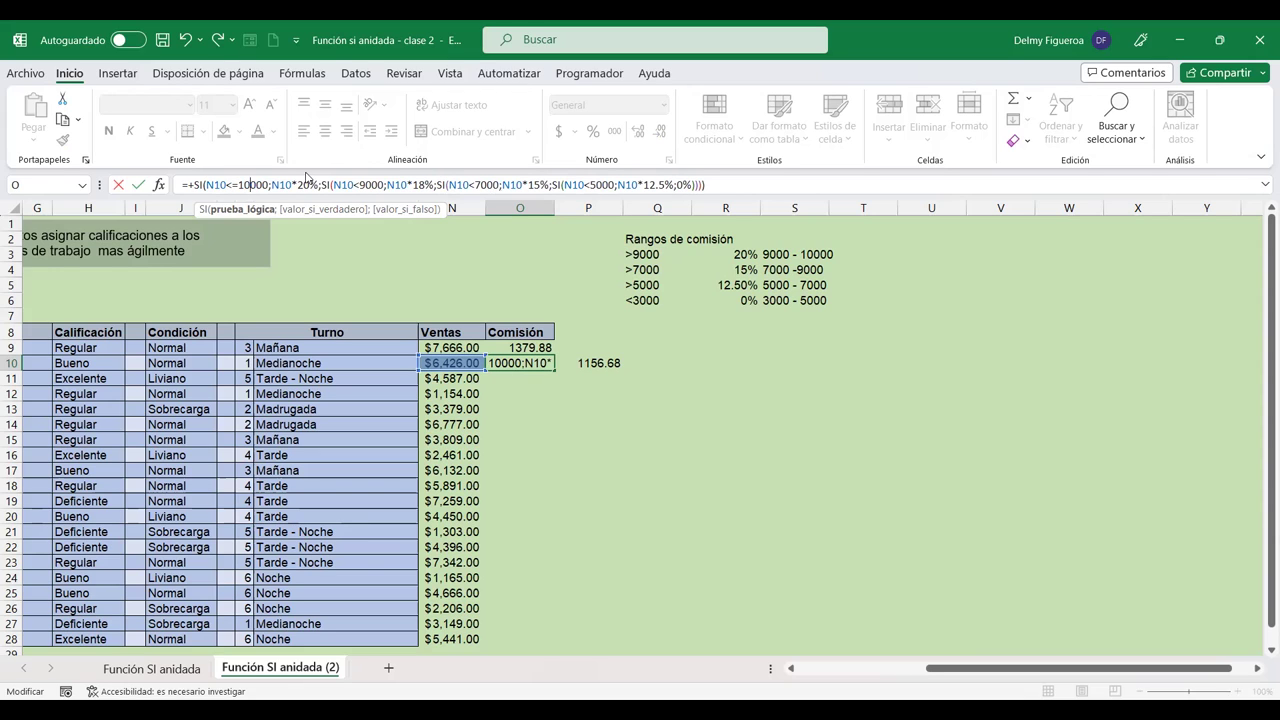
Step: Review the 20%, 18%, 15% and 12.5% branches, then commit O10's formula
left_click(337, 184)
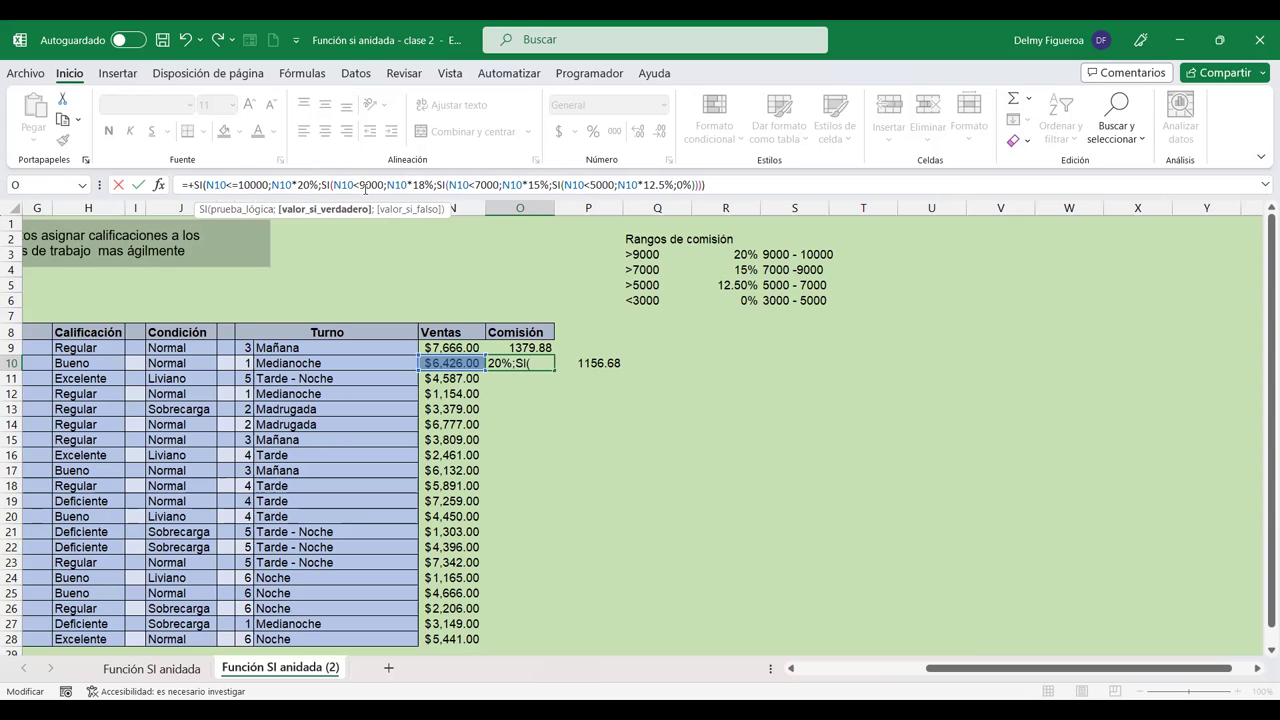
left_click(419, 184)
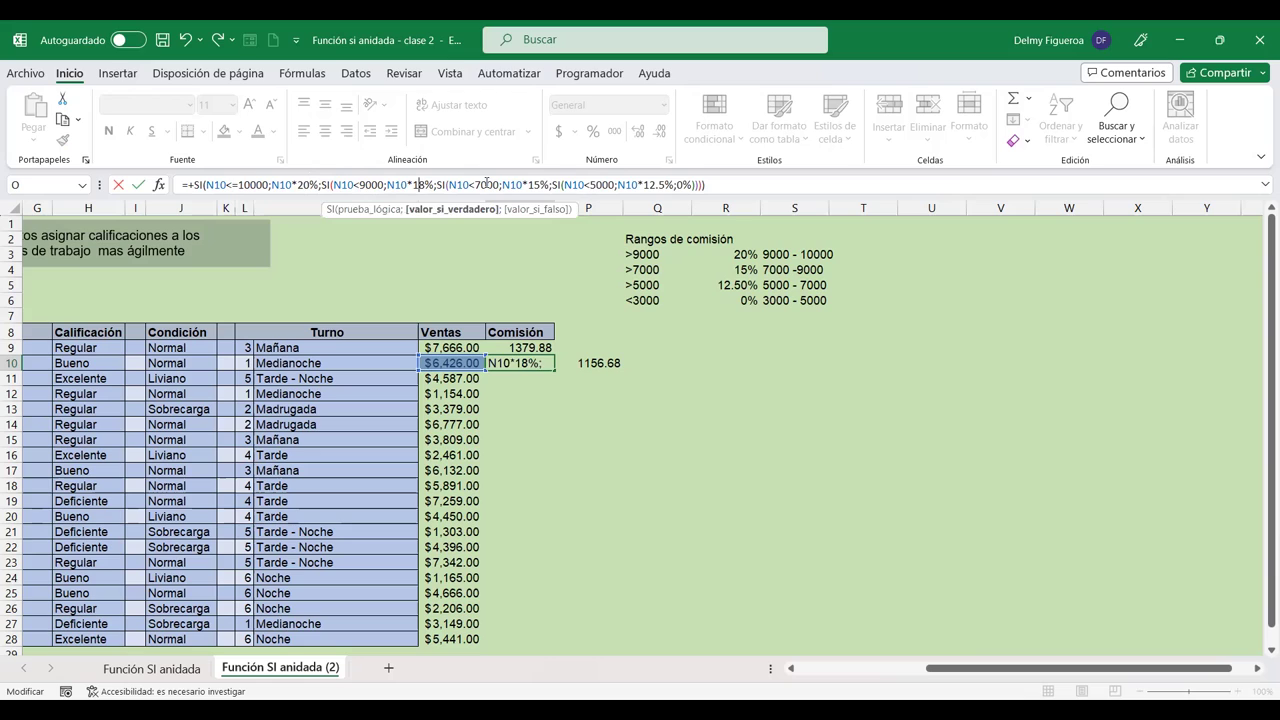
left_click(487, 184)
left_click(548, 184)
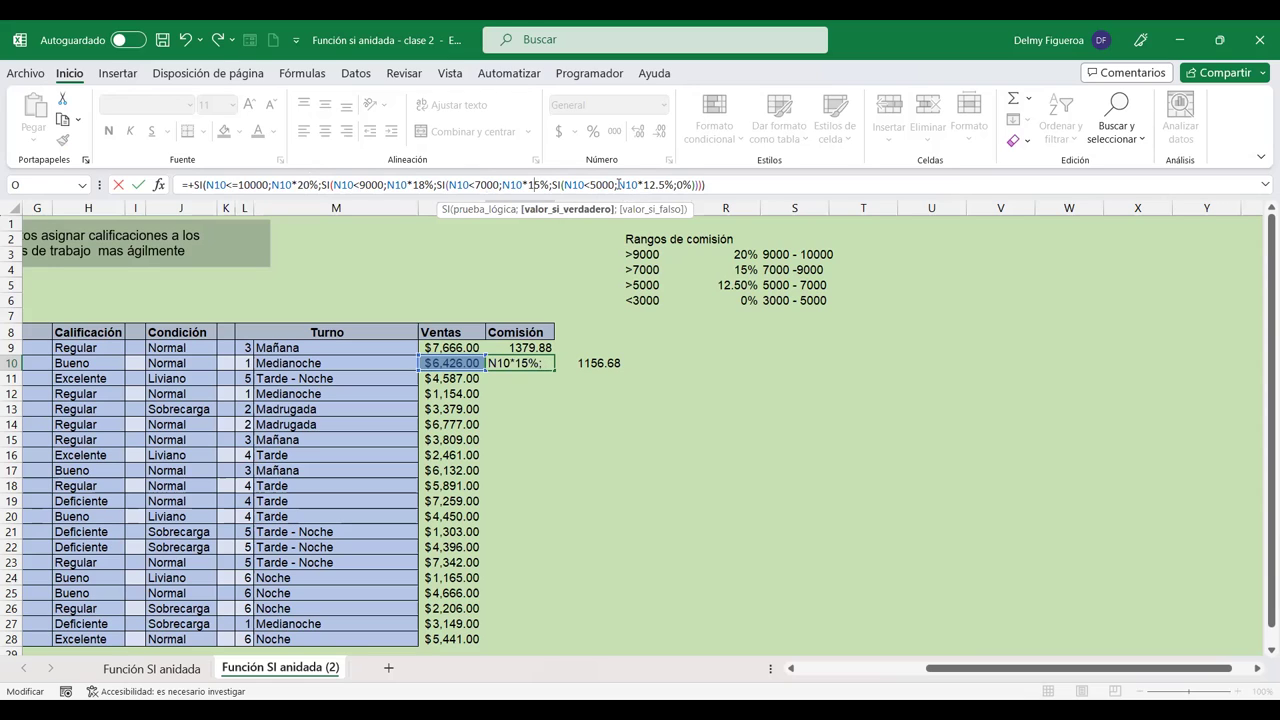
left_click(664, 184)
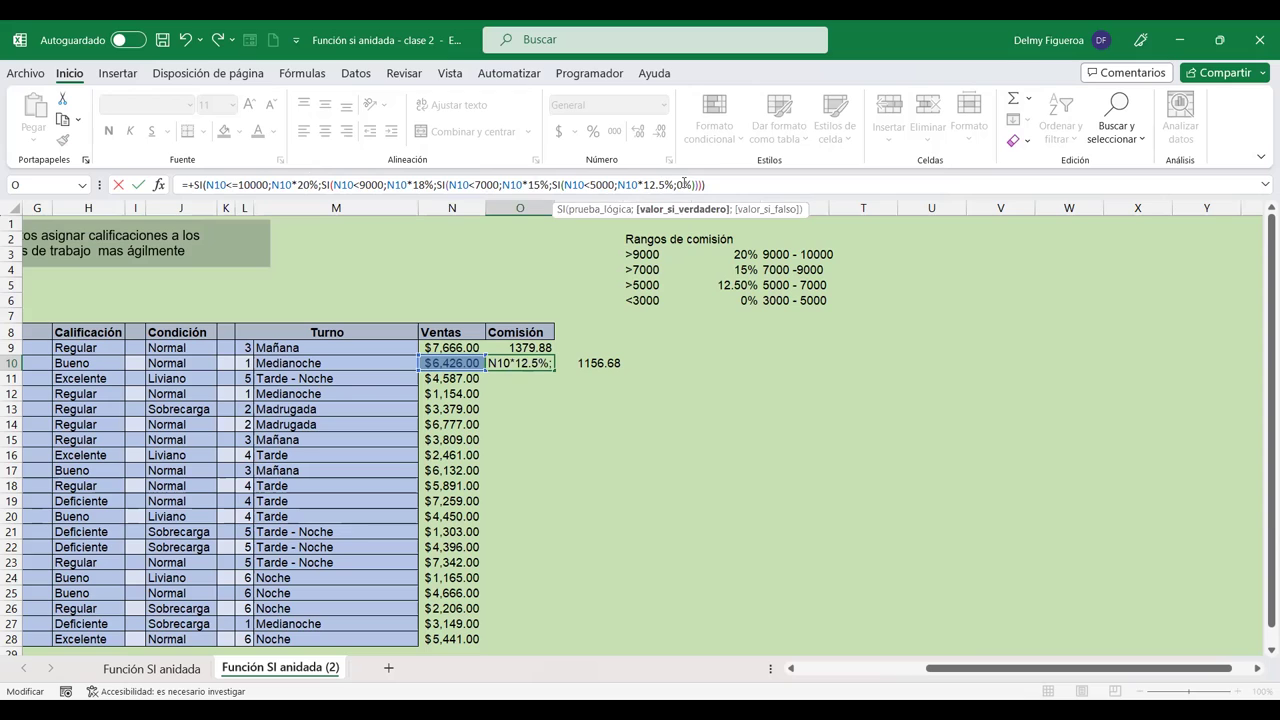
key("Right")
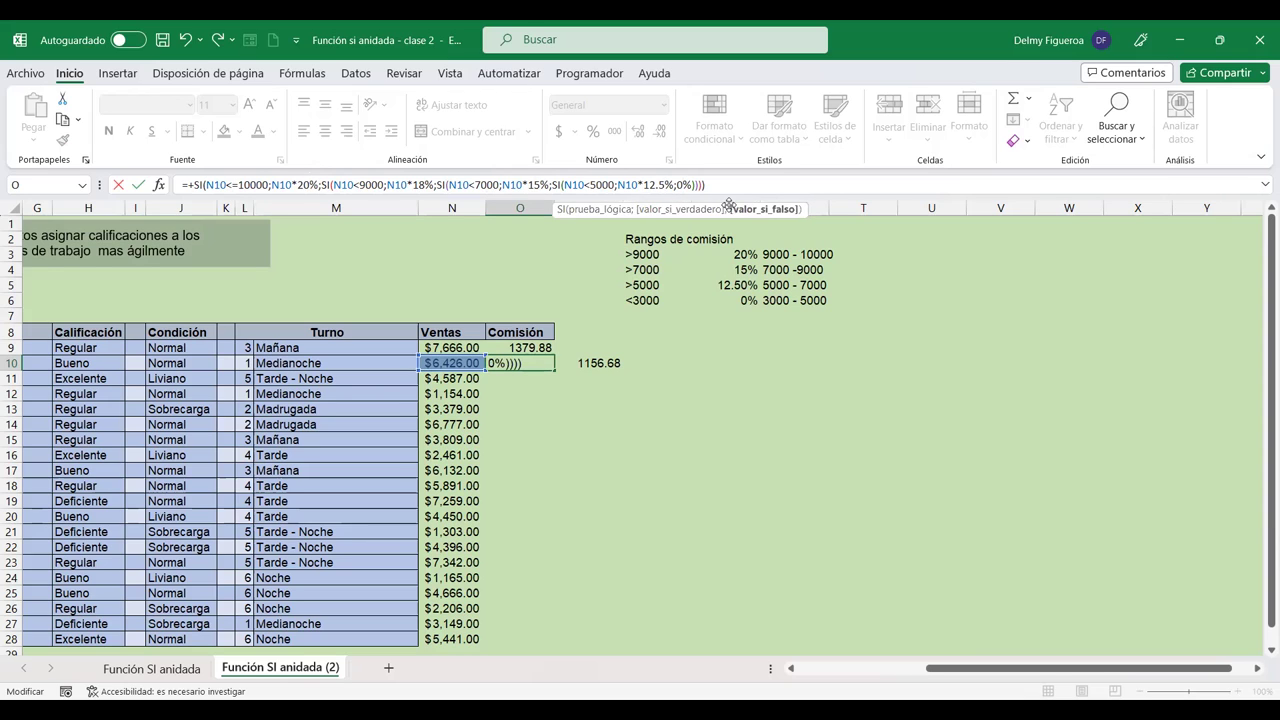
key("Return")
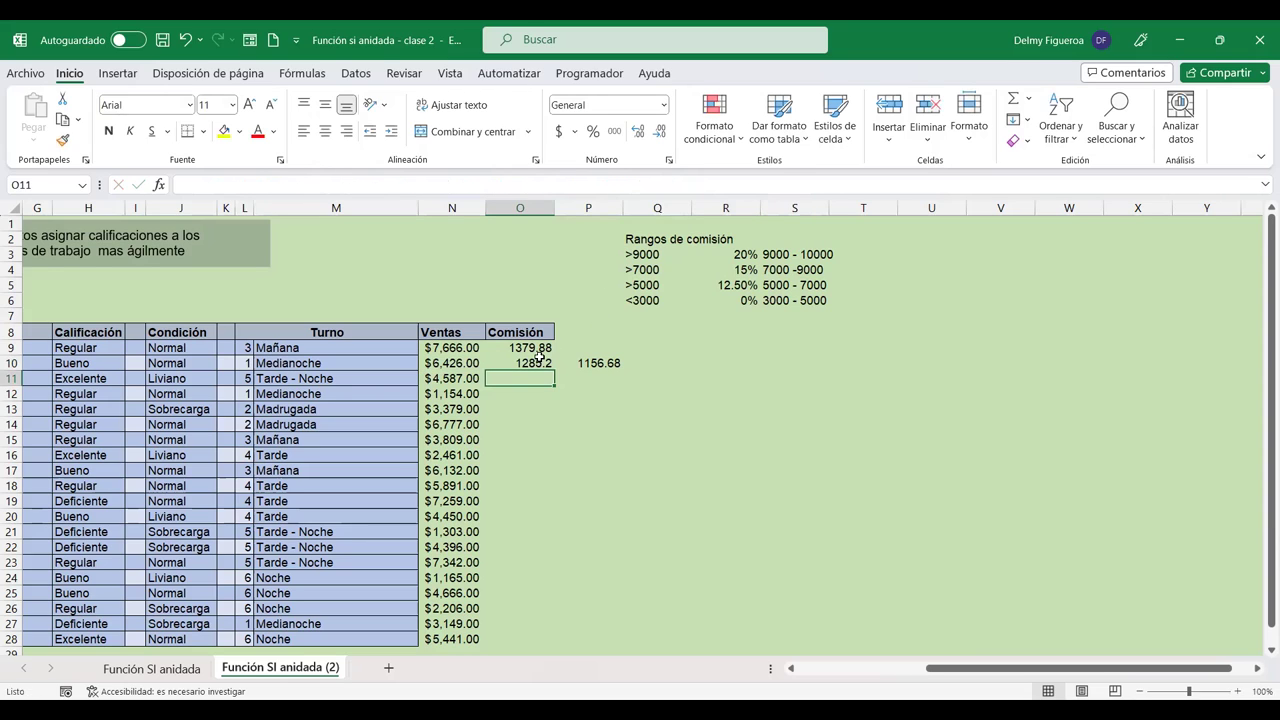
Step: Compute a 12.5% test of N10's sales in P10, giving 803.25
left_click(524, 357)
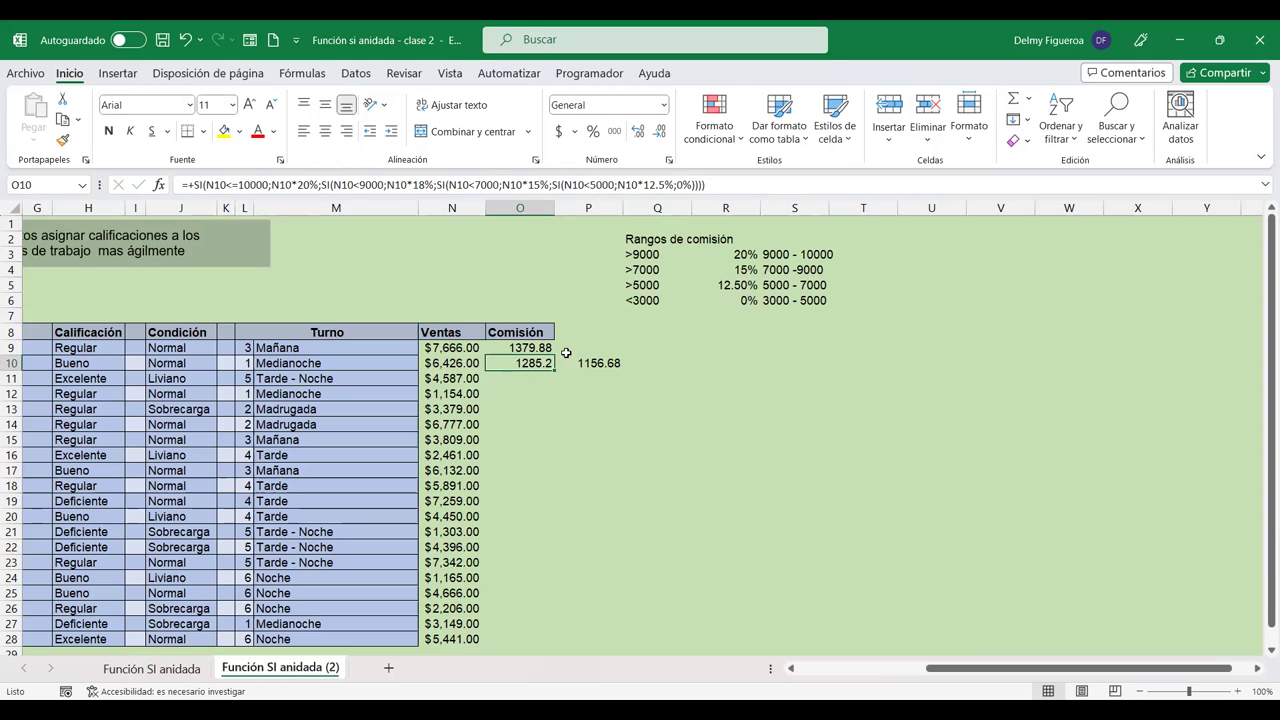
left_click(617, 365)
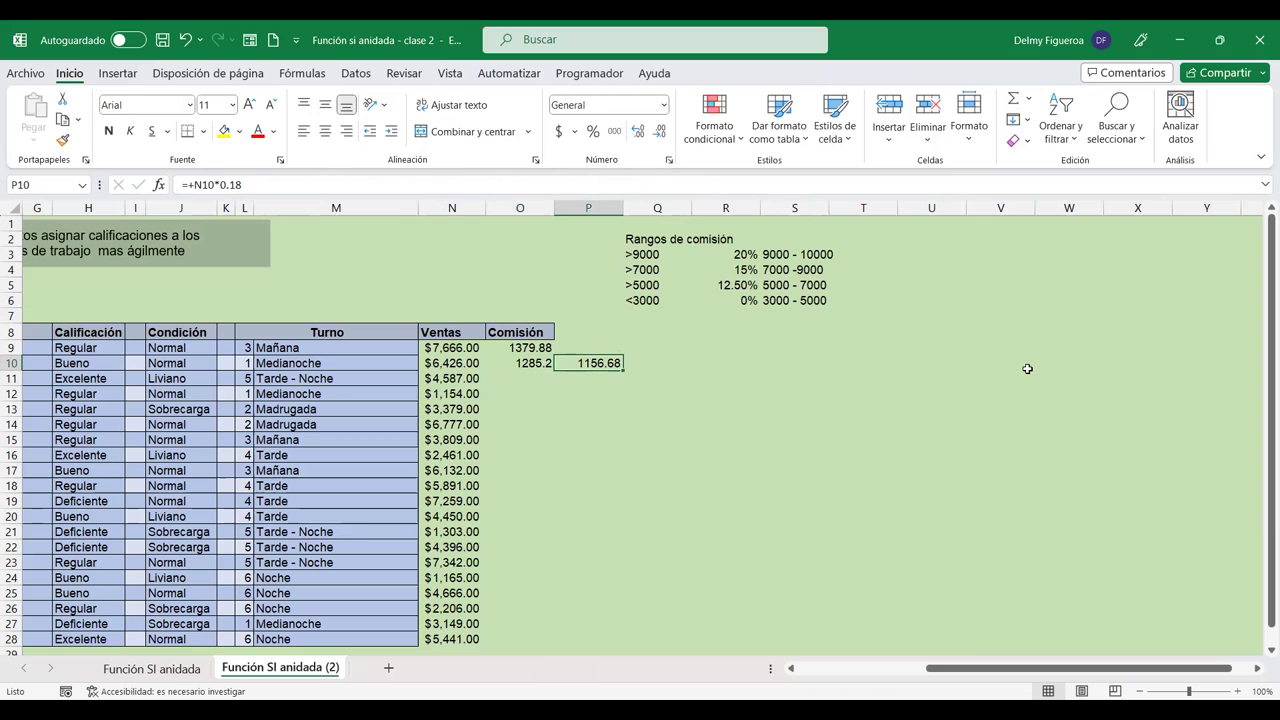
type("+")
left_click(448, 363)
type("*")
type("2.5")
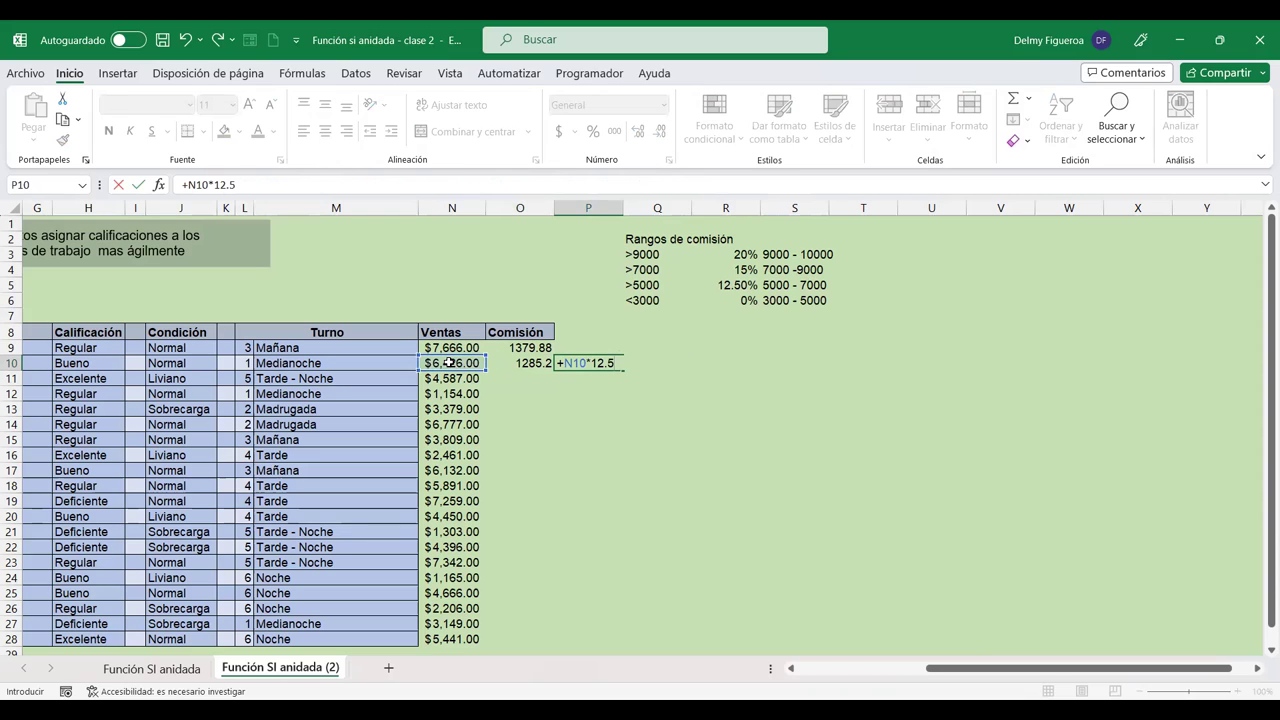
type("%")
key("Return")
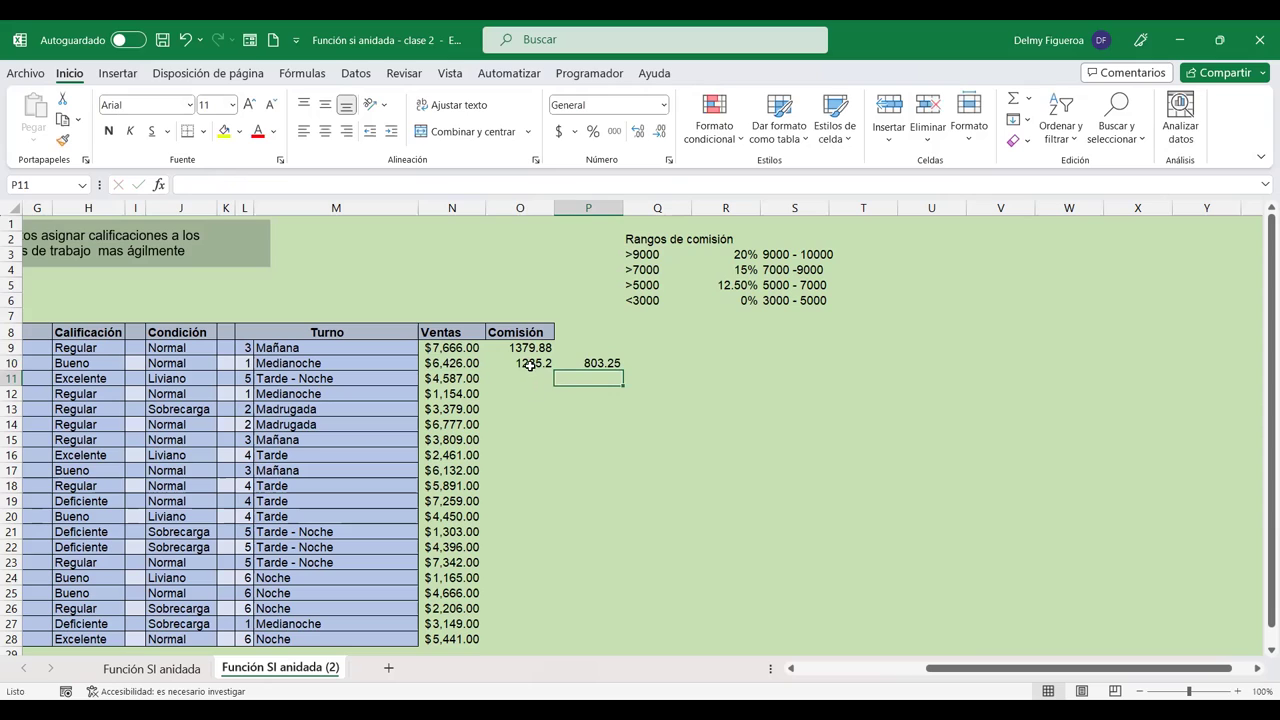
Step: Compare with O10, then compute a 15% test of N10 in Q10, giving 963.9
left_click(530, 366)
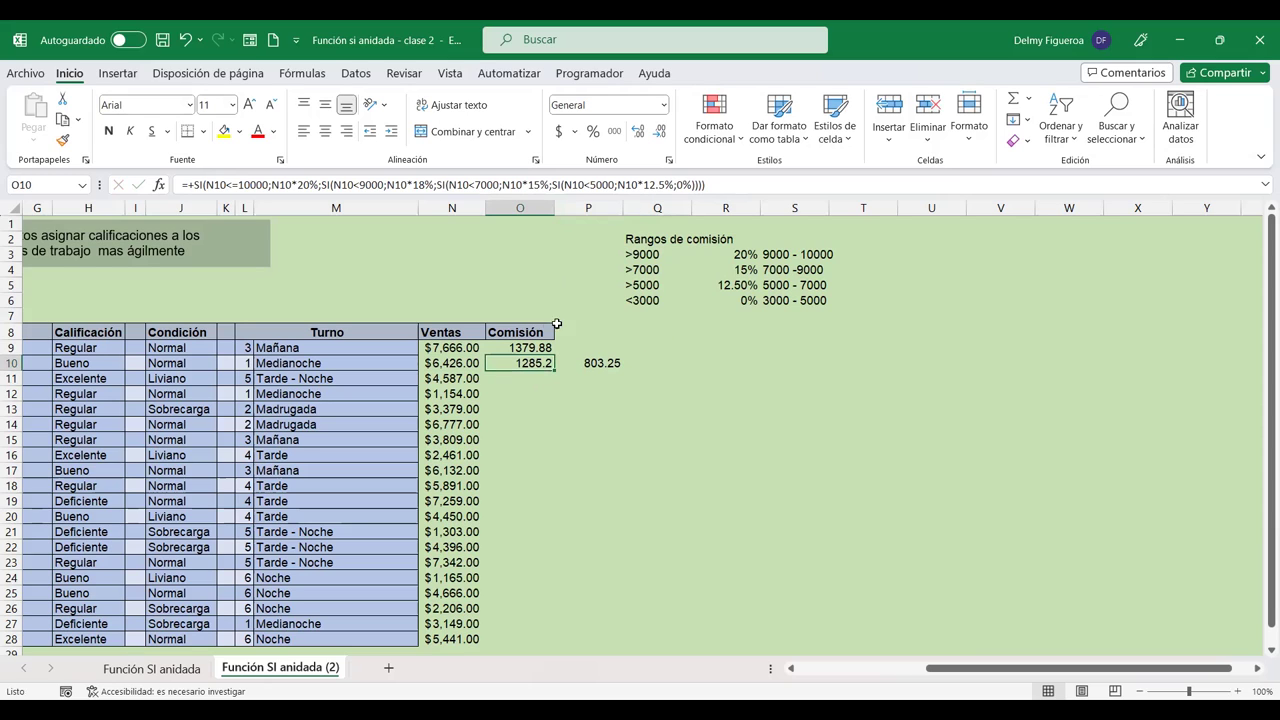
left_click(648, 364)
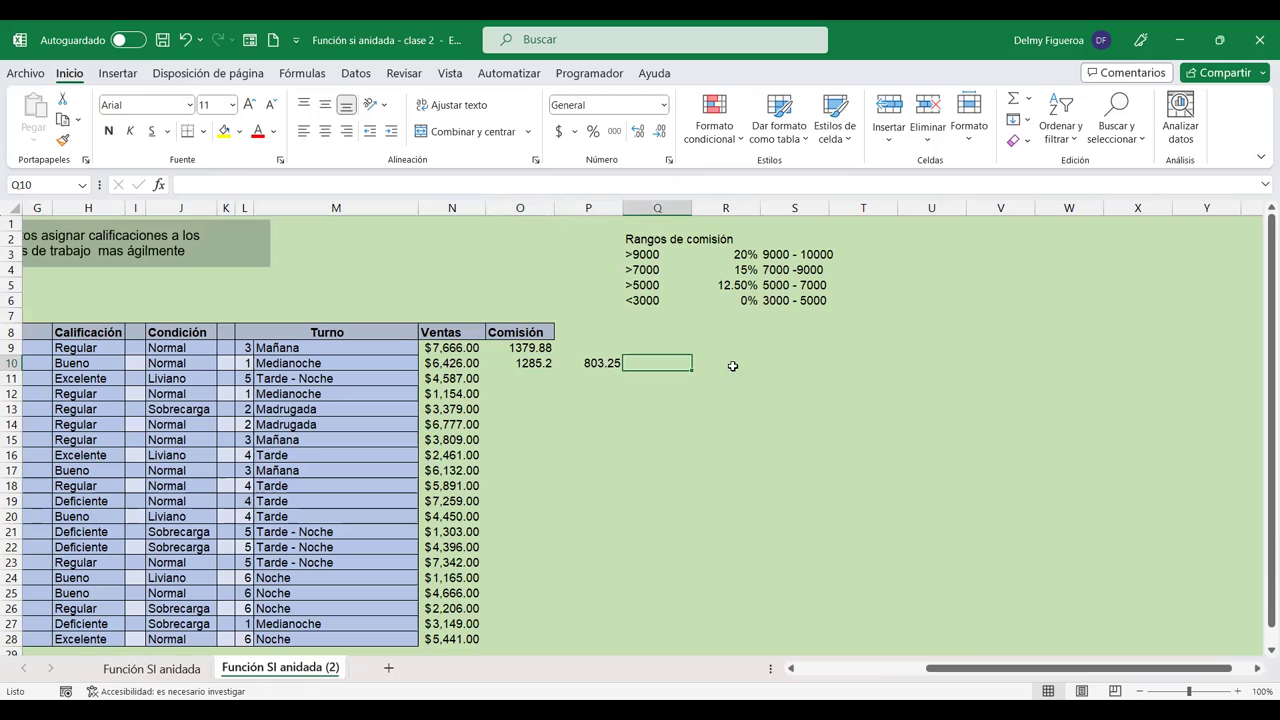
left_click(528, 360)
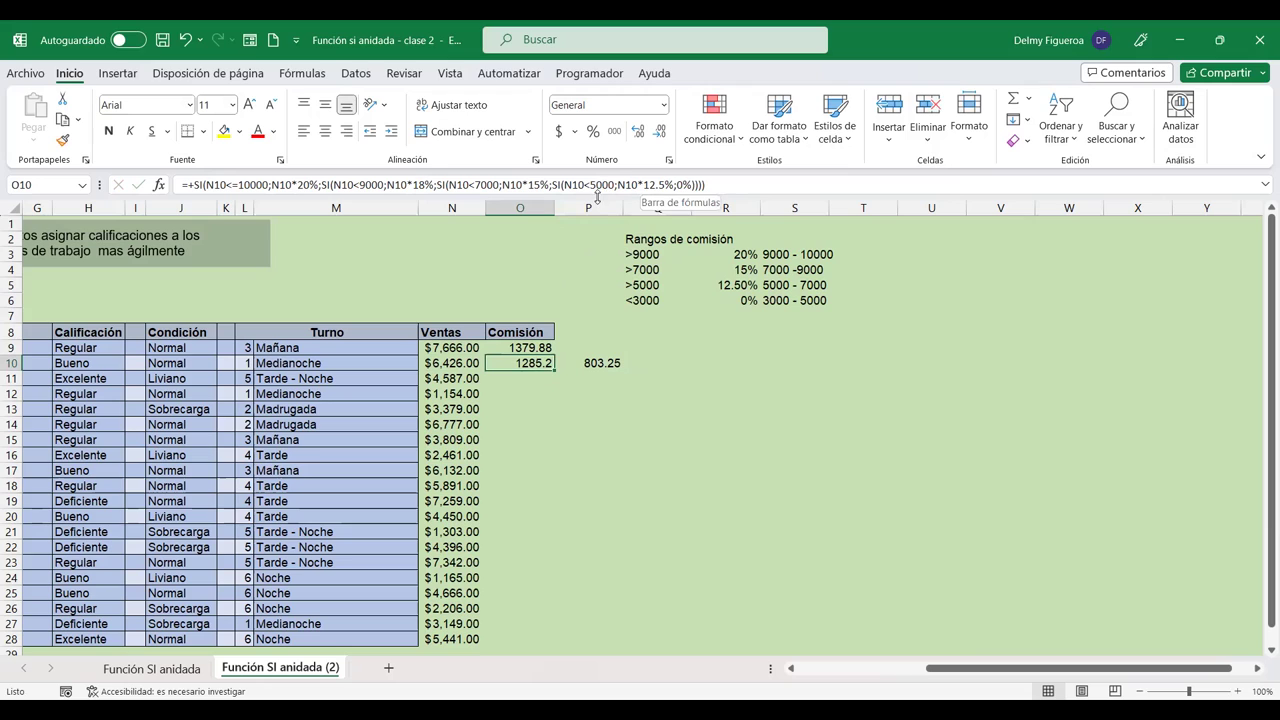
left_click(657, 350)
left_click(640, 367)
type("+")
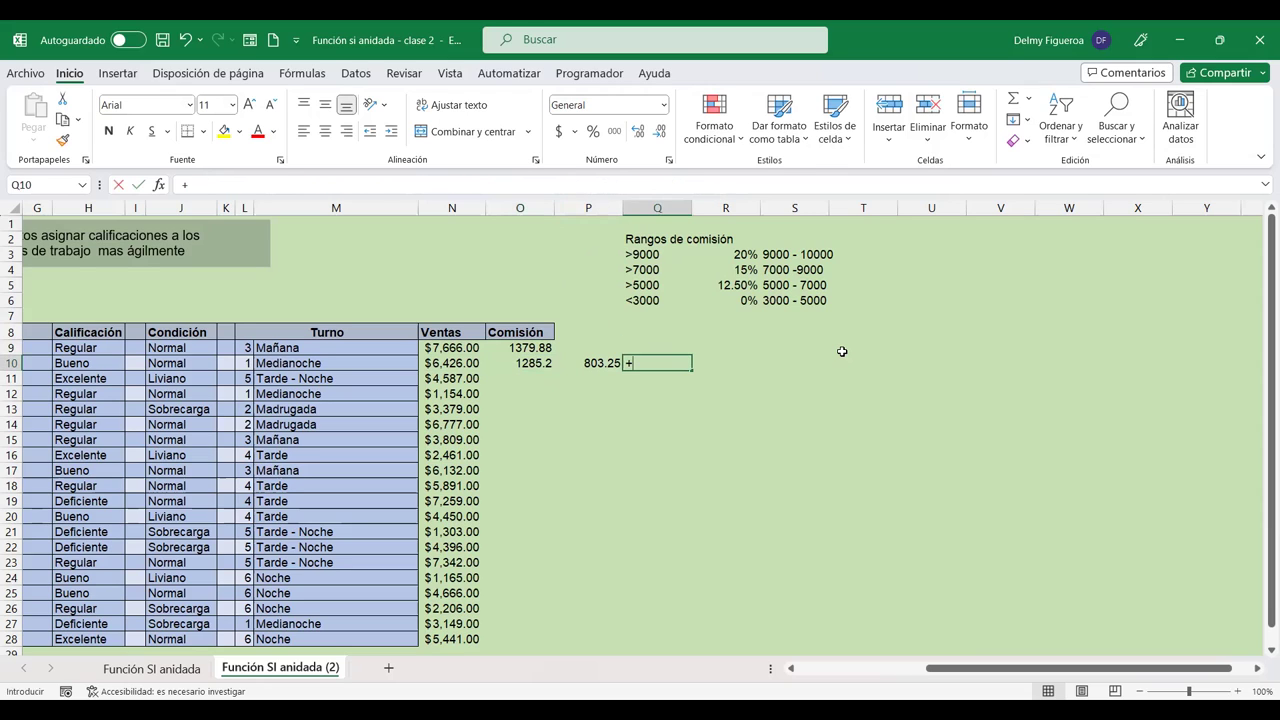
left_click(446, 364)
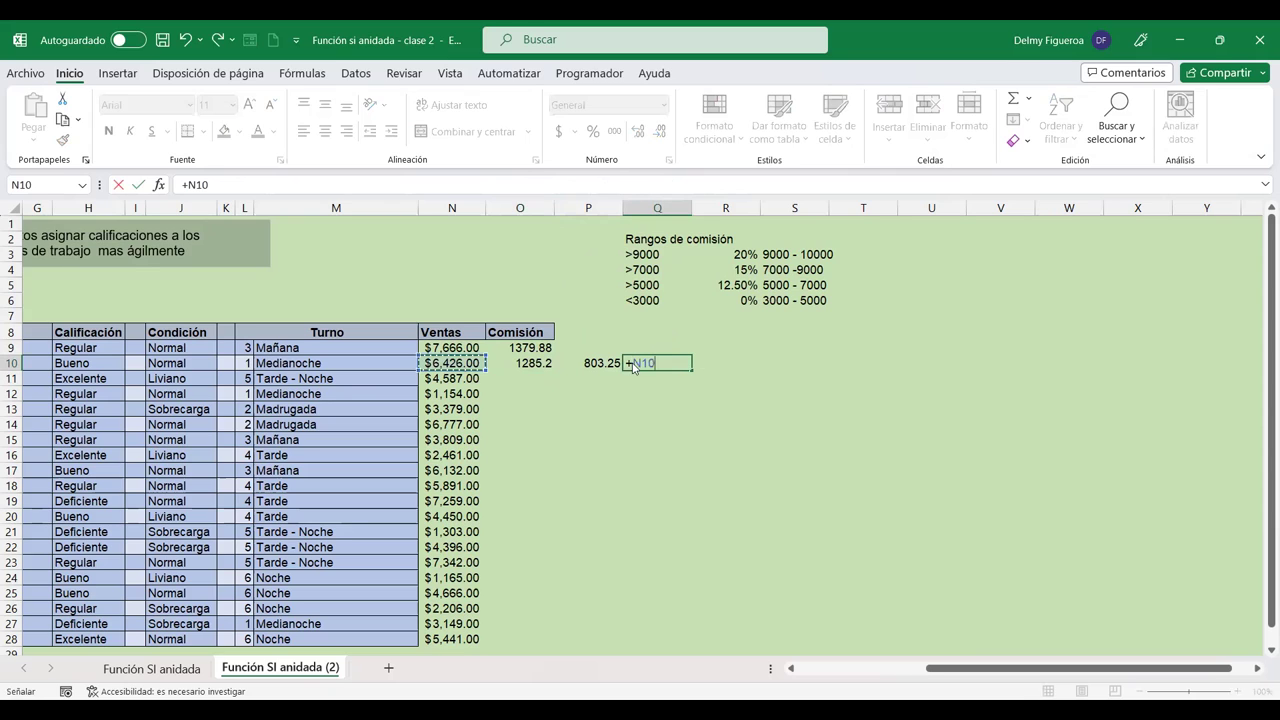
type("*.15")
key("Return")
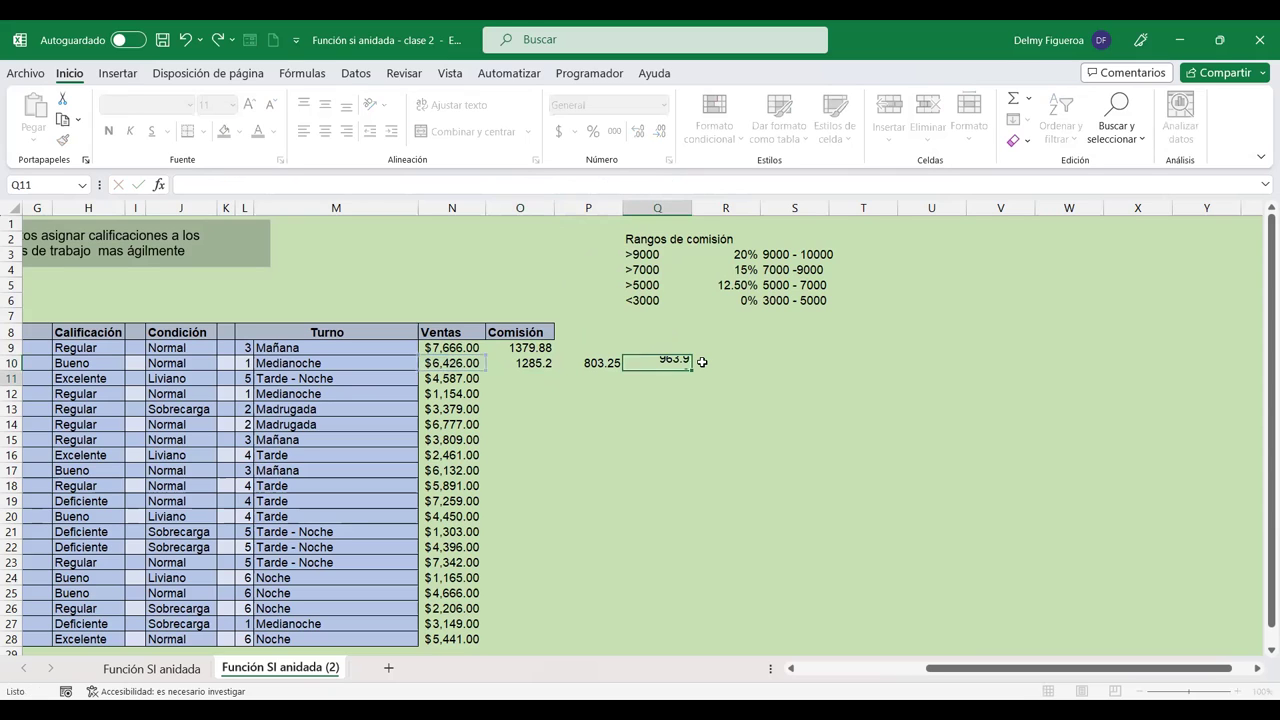
Step: Redo Q10 as an 18% test of N10, giving 1156.68
left_click(655, 364)
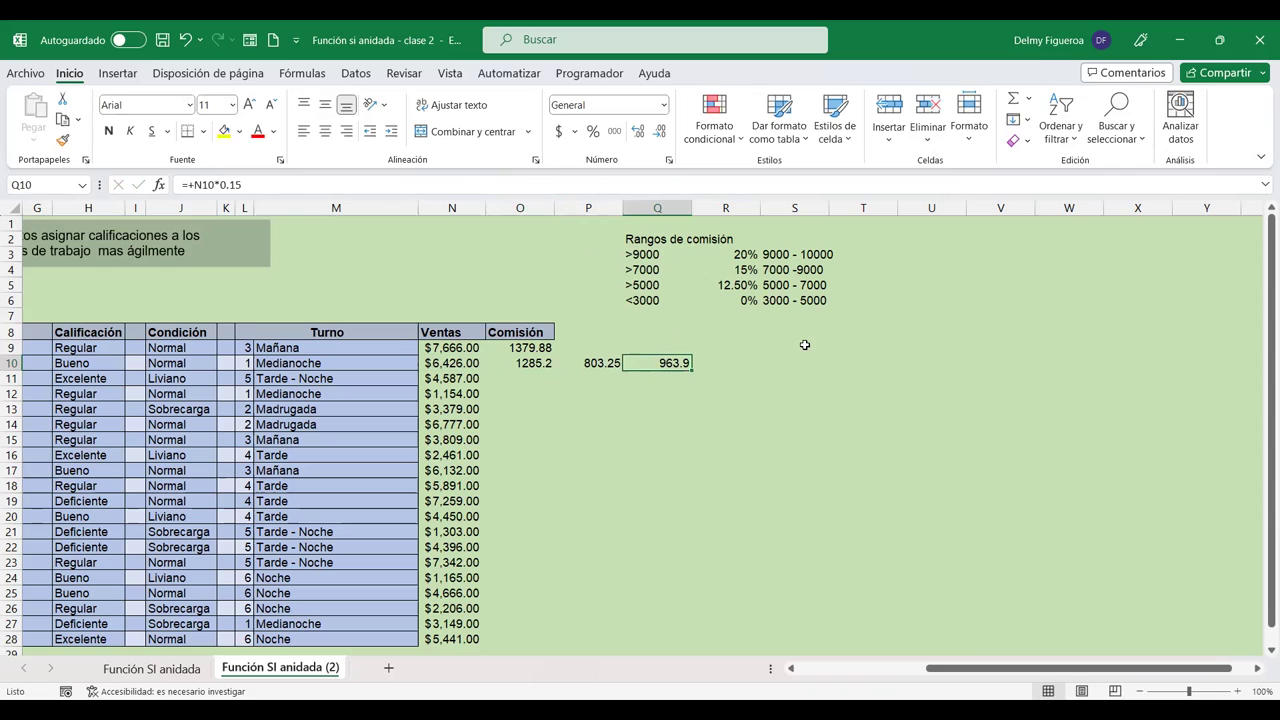
type("+")
left_click(450, 362)
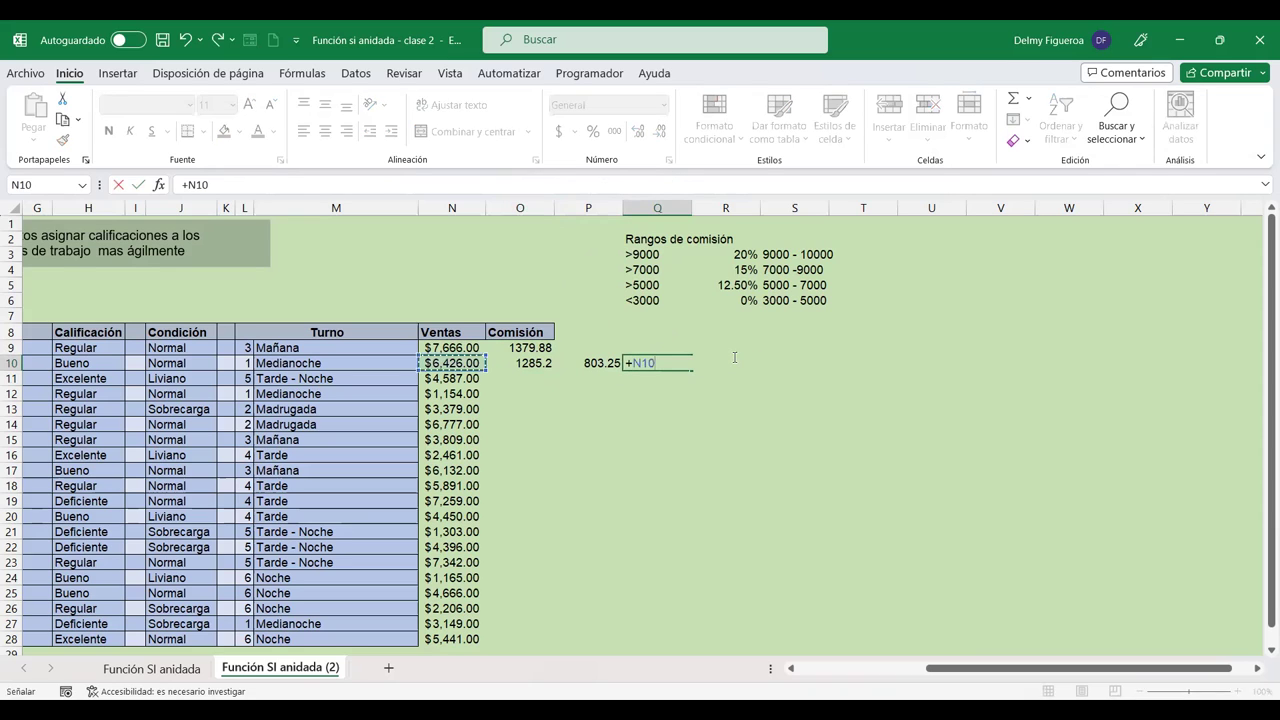
type("*0.18")
key("Return")
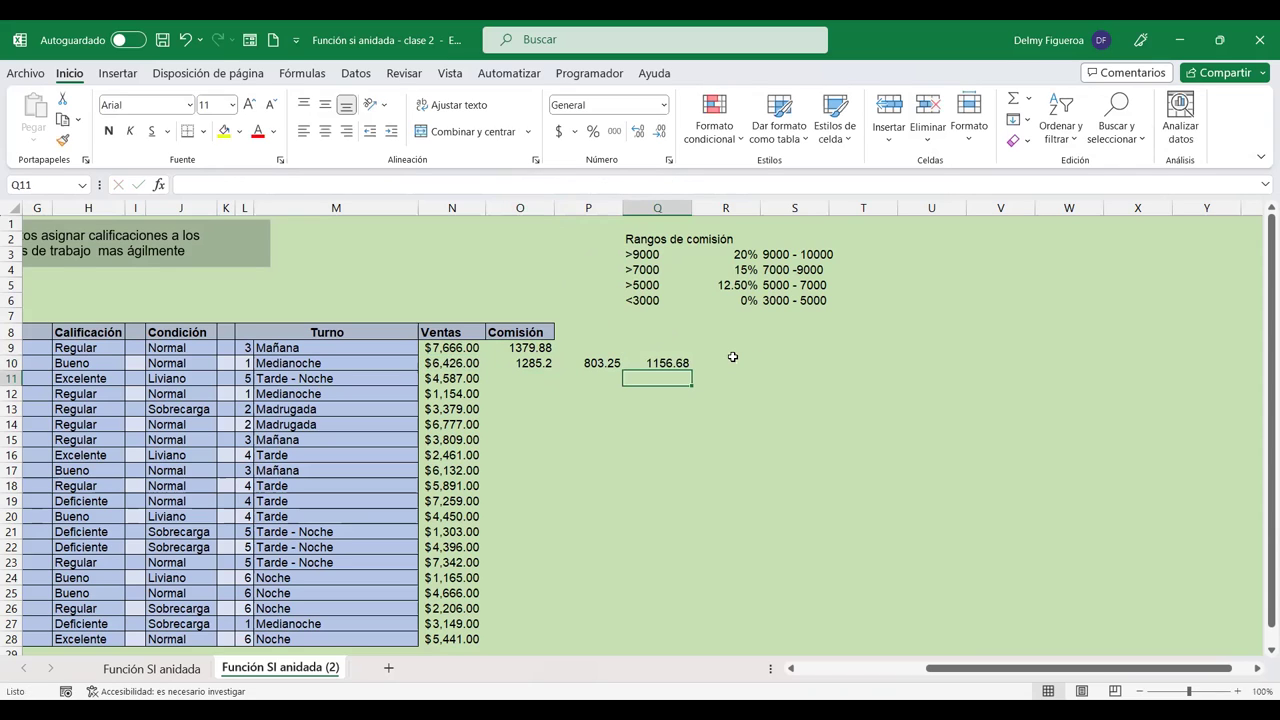
Step: Clear the P10:Q10 test calculations and reselect O10
left_click(612, 364)
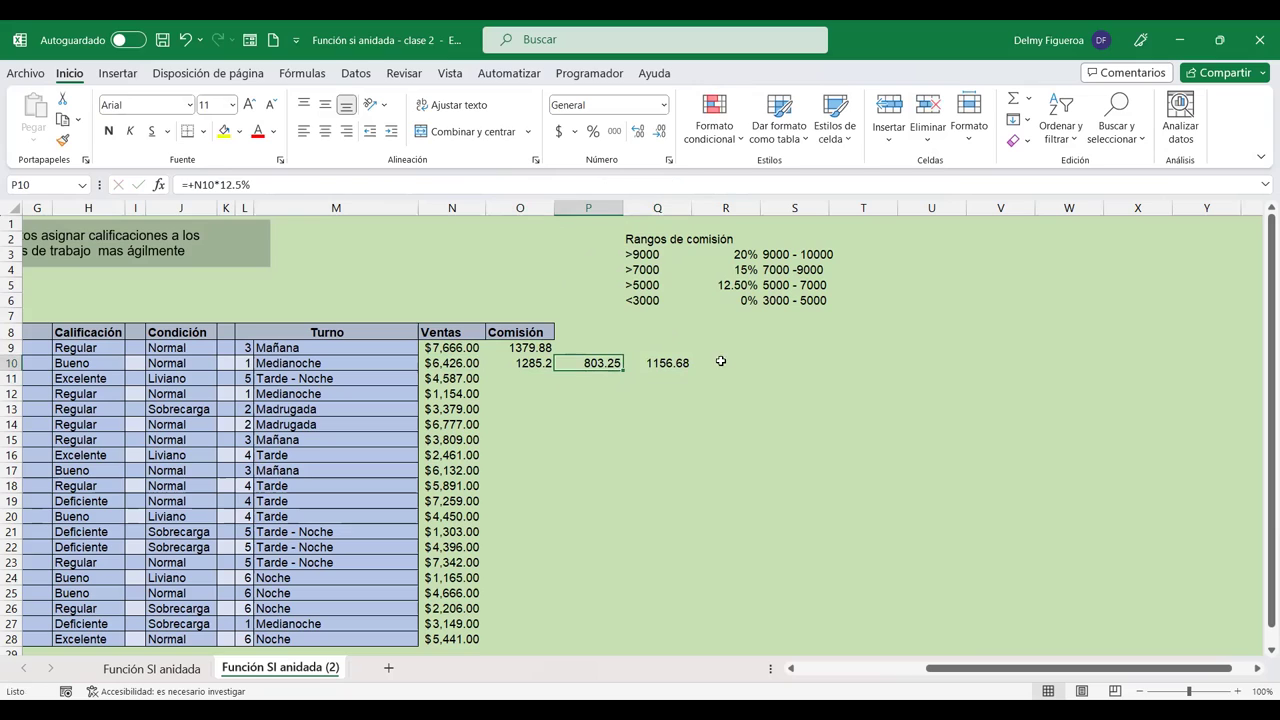
left_click_drag(600, 362, 670, 362)
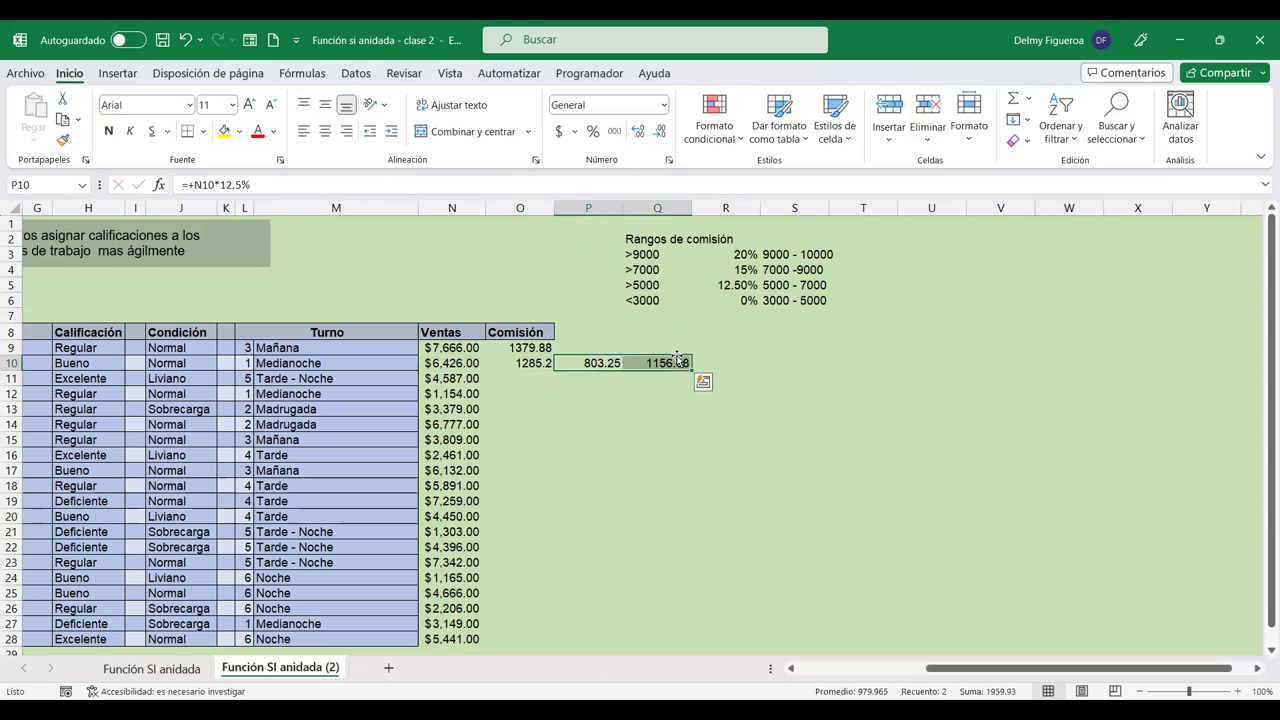
key("Delete")
left_click(538, 362)
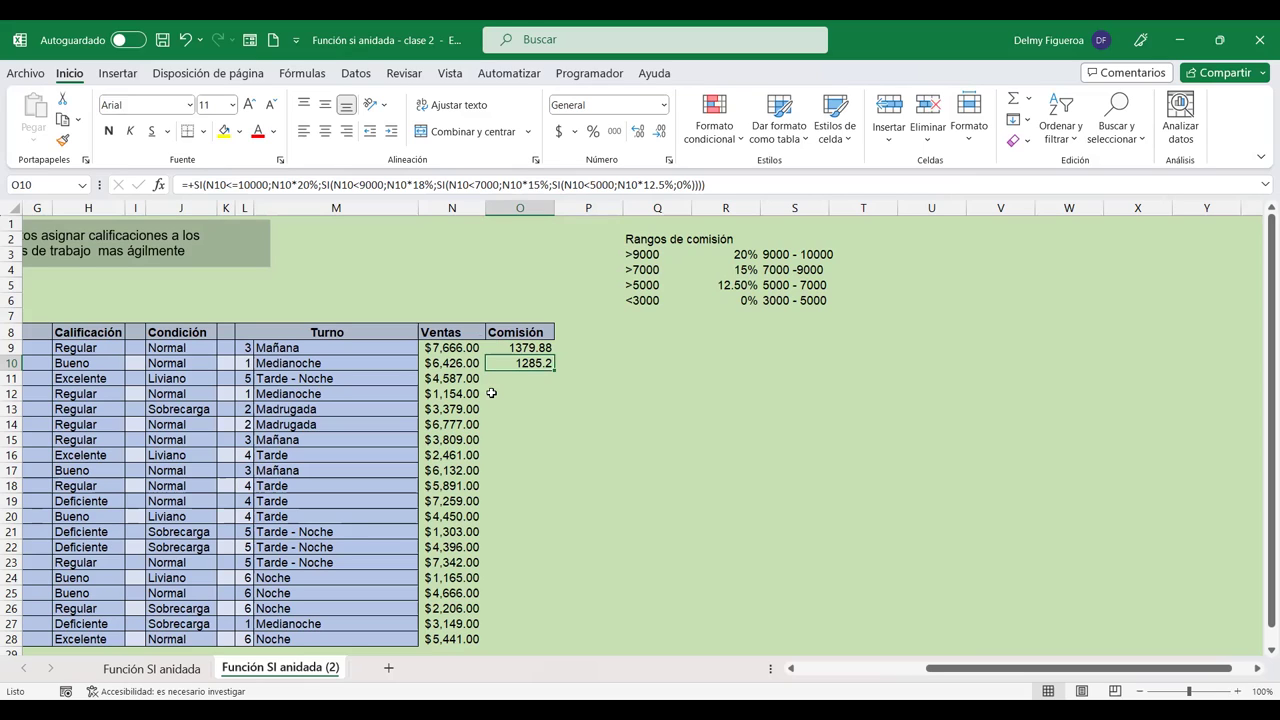
Step: Rewrite O10's first condition as N10>=9000
left_click(229, 183)
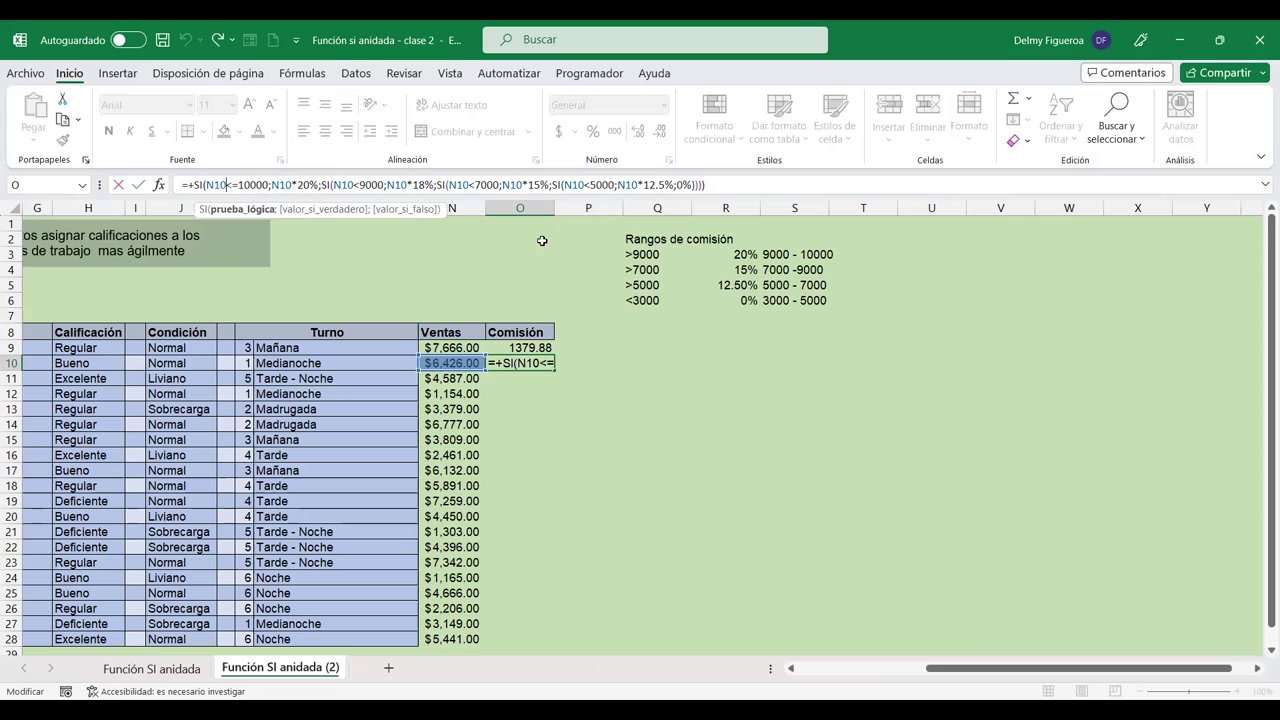
key("Delete")
key("Delete")
key("Delete")
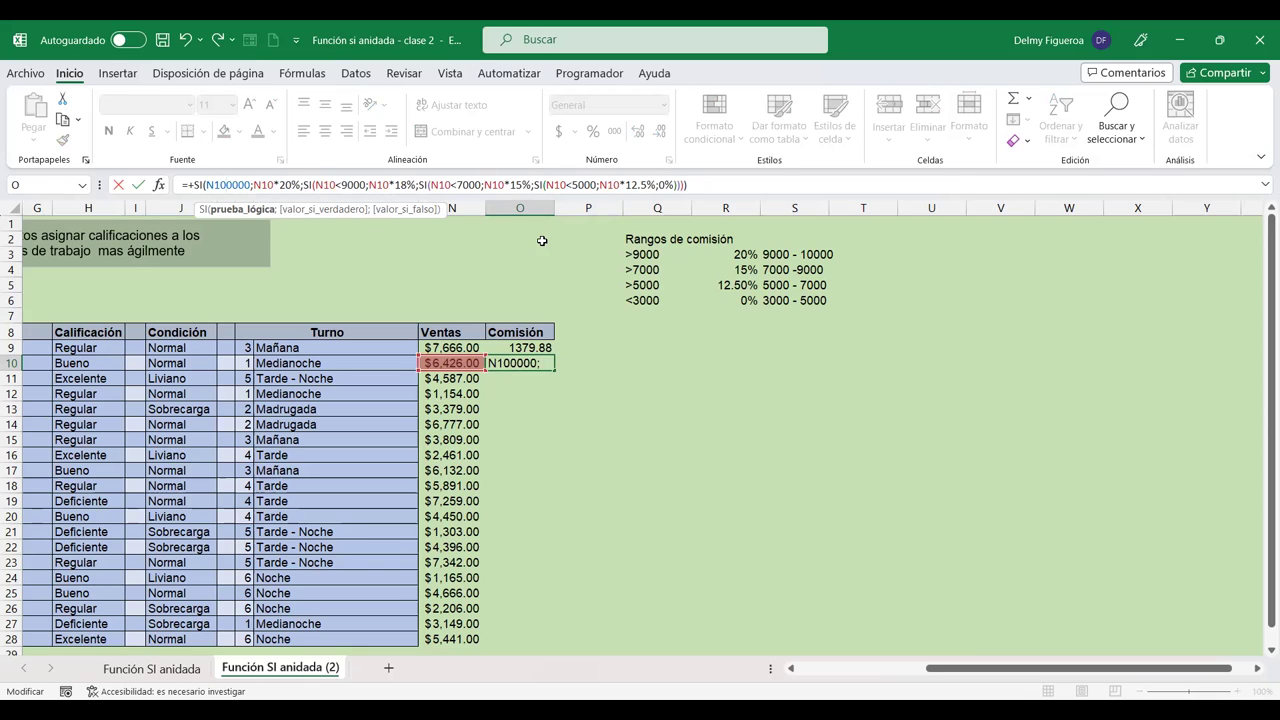
key("Delete")
key("Delete")
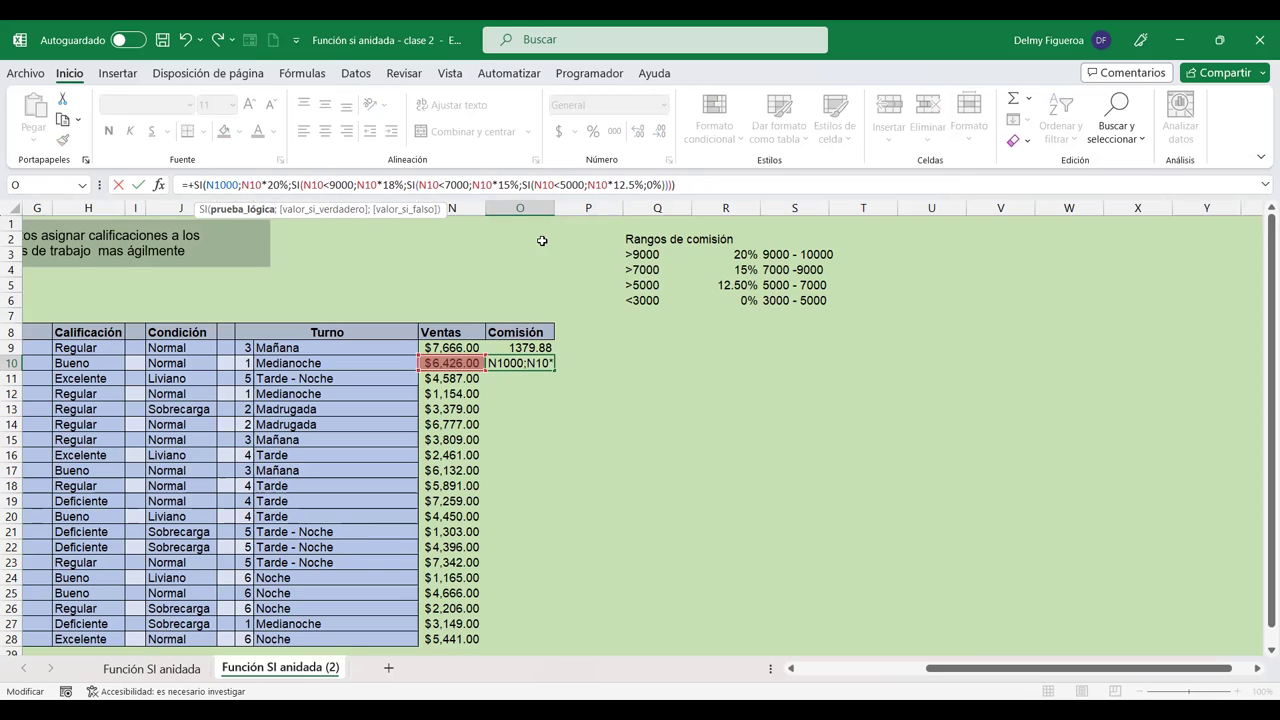
key("Delete")
key("Delete")
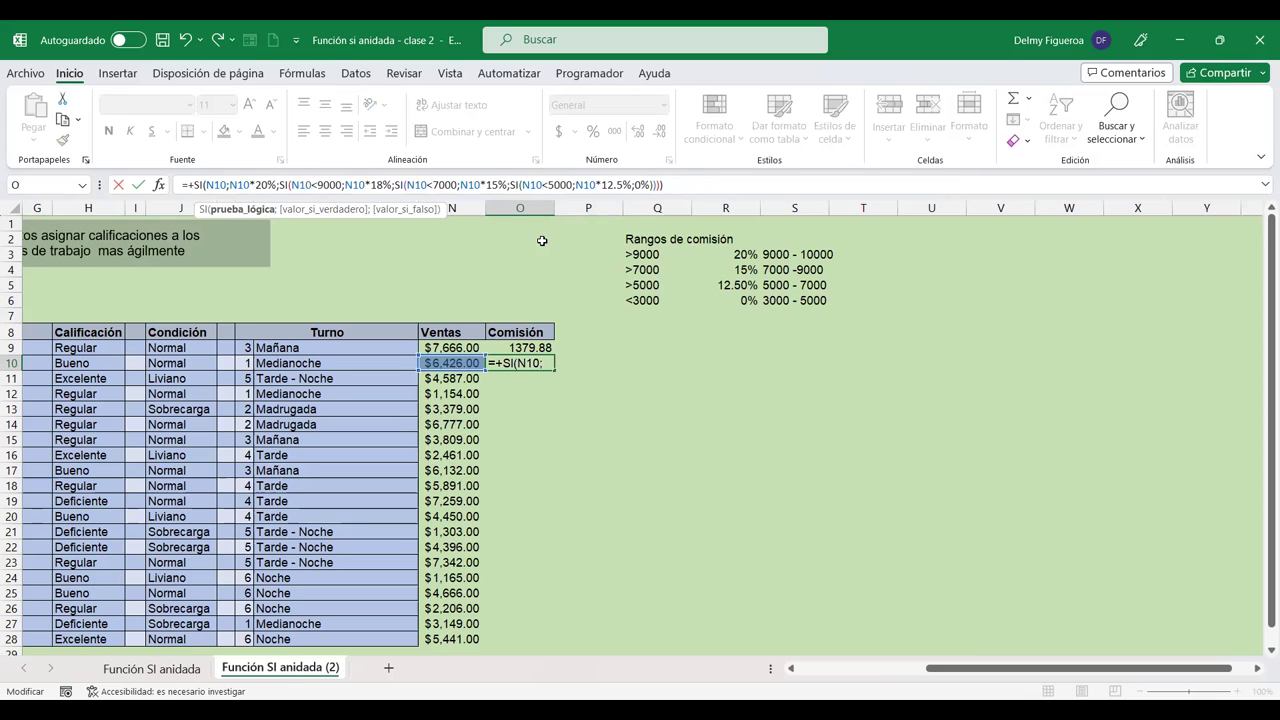
type("<")
key("BackSpace")
type(">")
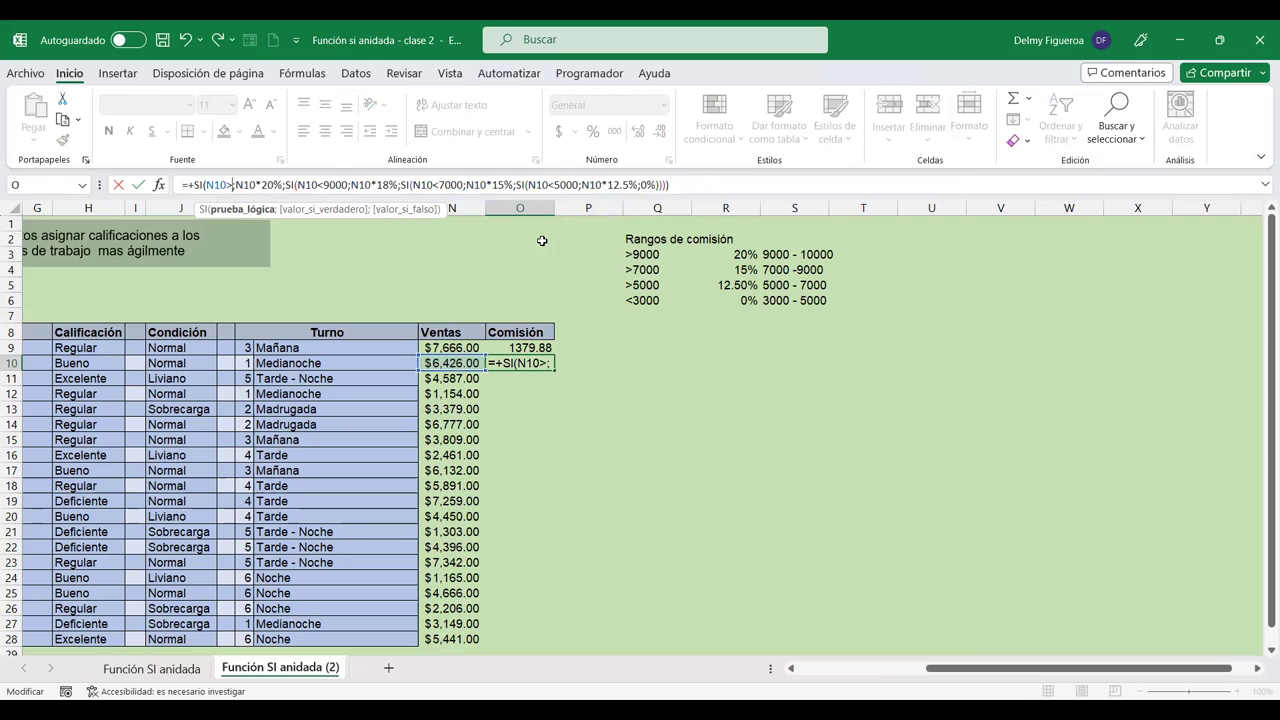
type("900")
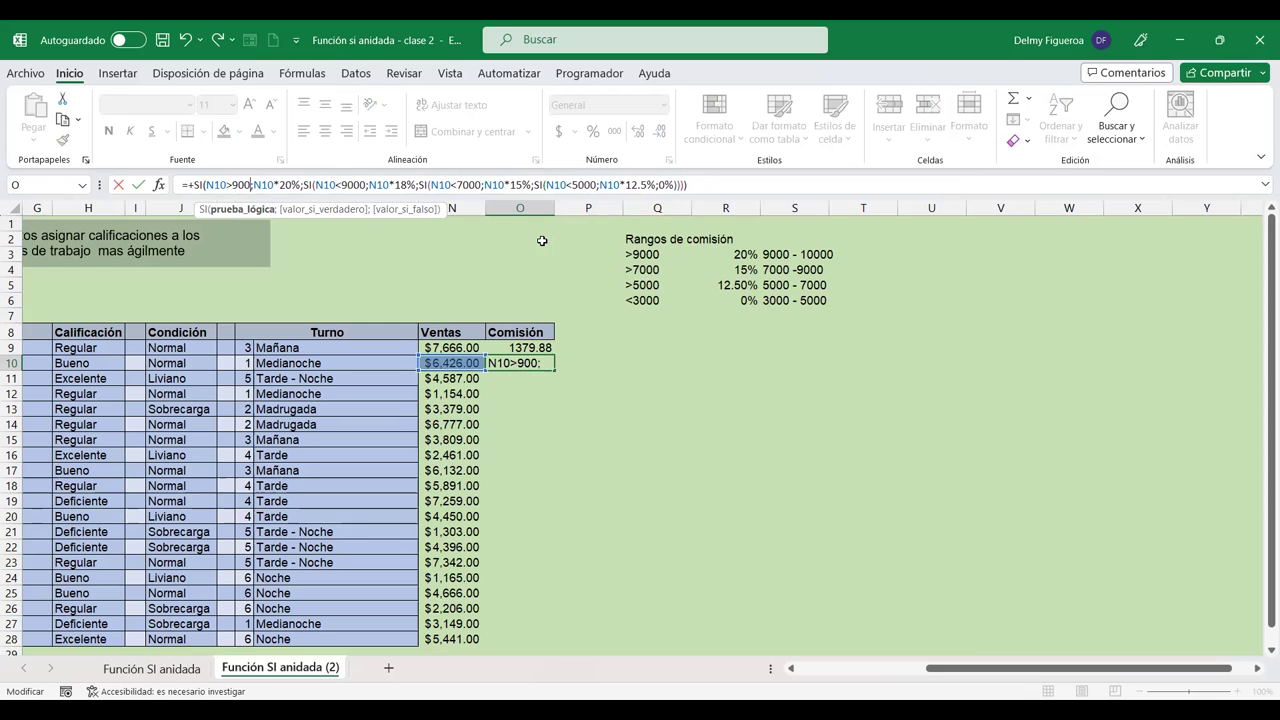
type("0")
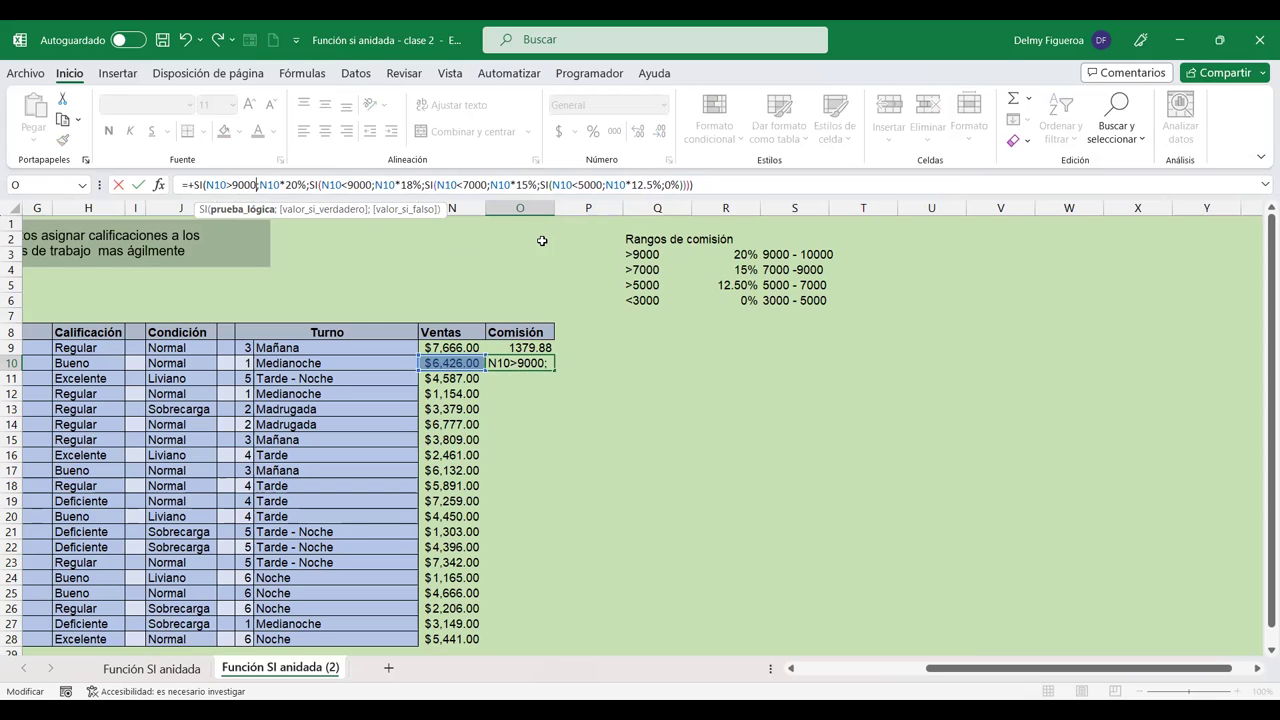
left_click(231, 184)
type("=")
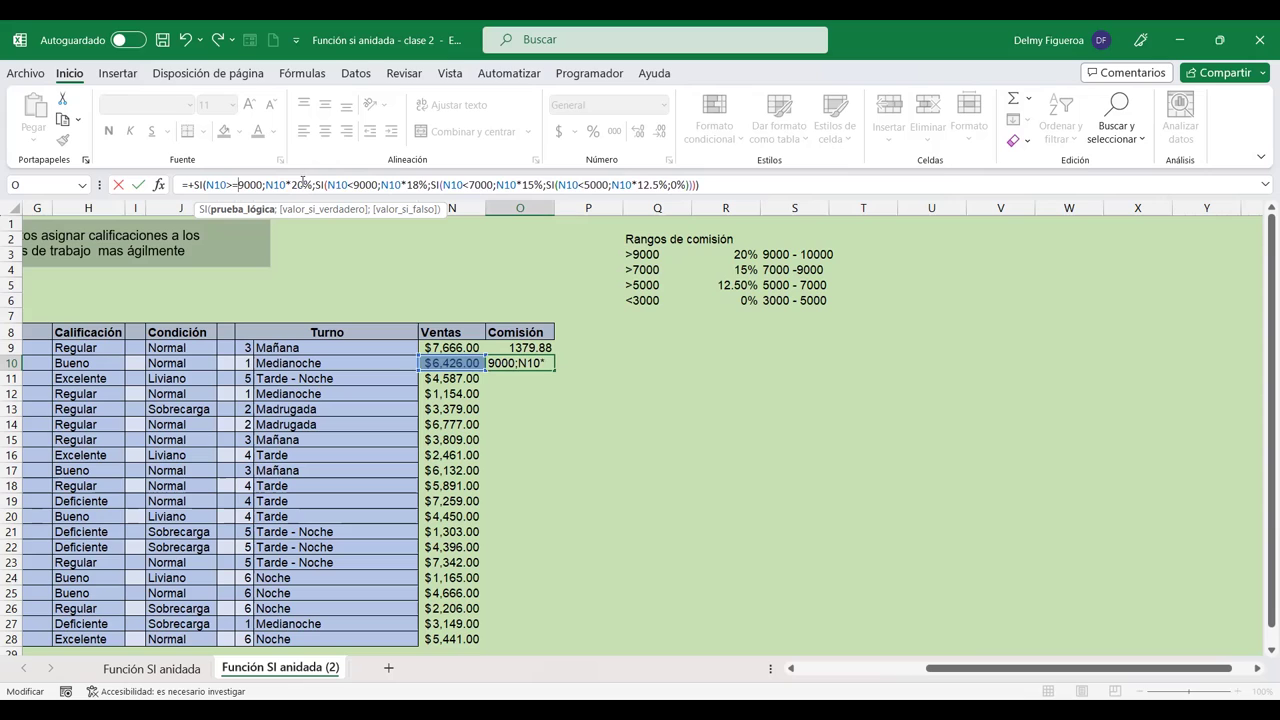
Step: Change the second condition to N10>7000
left_click(492, 184)
key("Left")
key("Left")
key("Left")
key("BackSpace")
type(">")
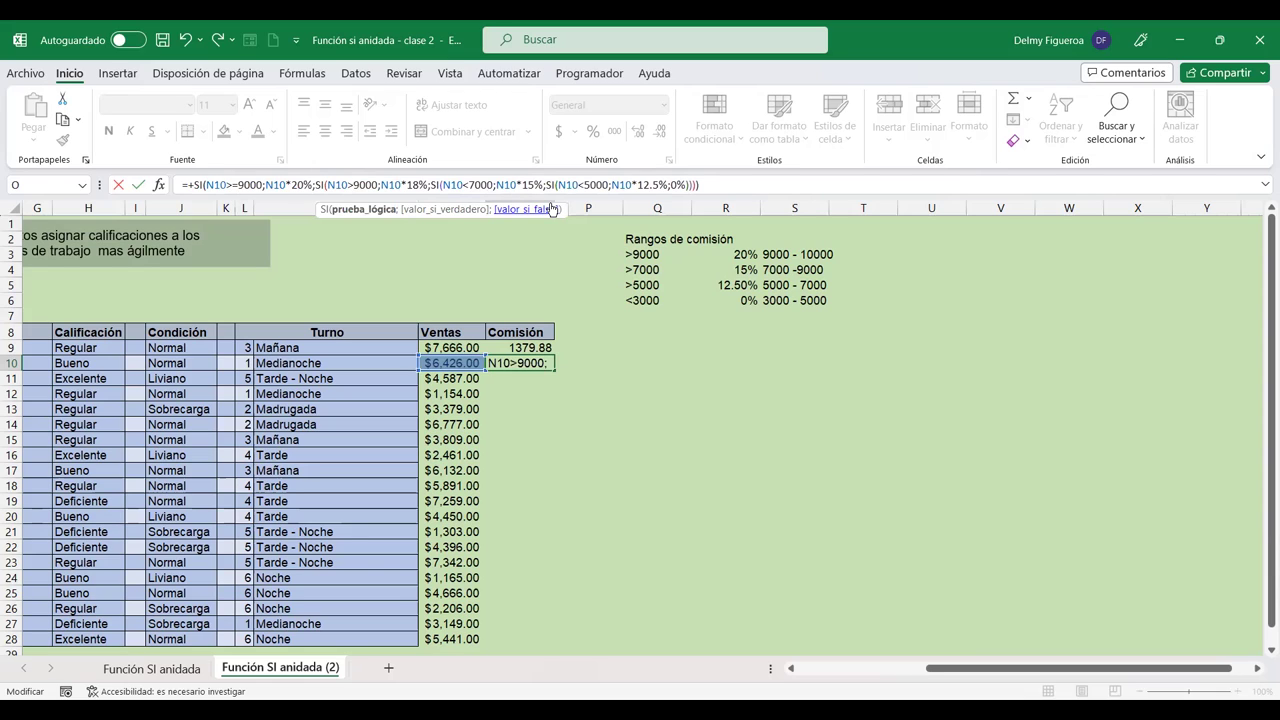
key("Delete")
type("7")
Step: Change the third condition to N10>5000 and commit, giving 963.9
left_click(423, 184)
left_click(464, 184)
key("Delete")
type(">")
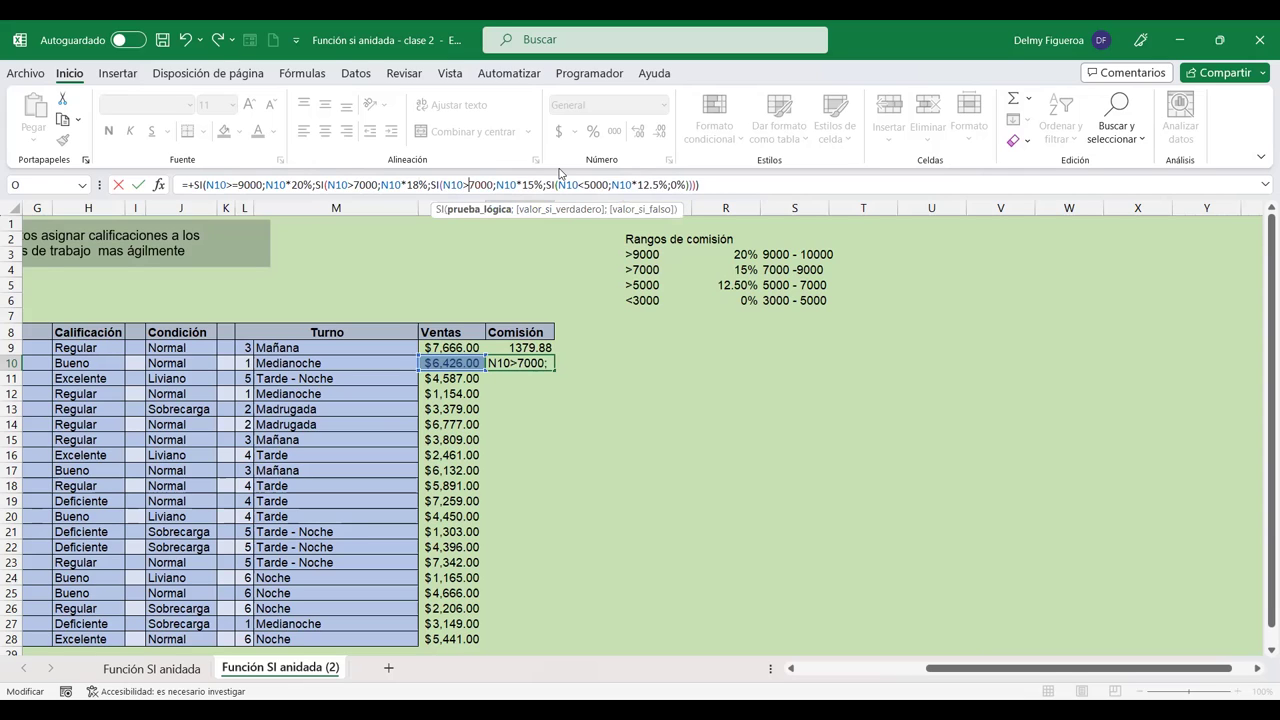
key("Delete")
type("5")
key("Delete")
type(">")
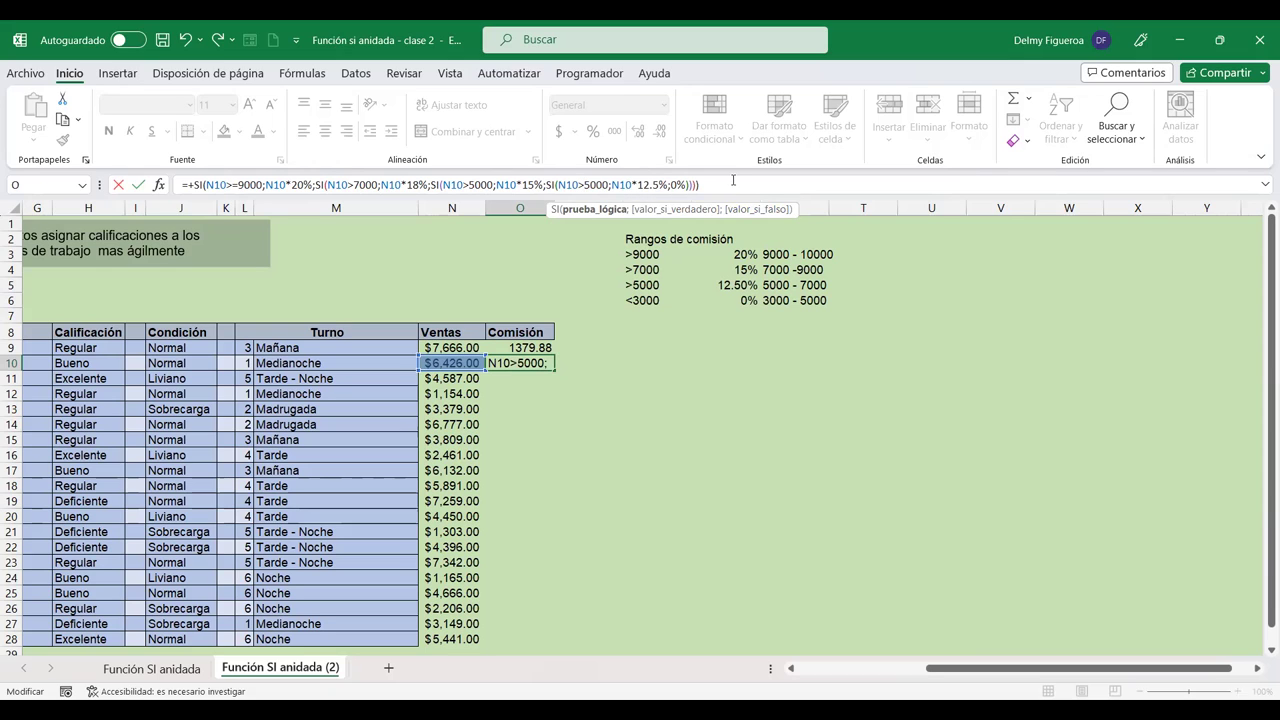
key("Return")
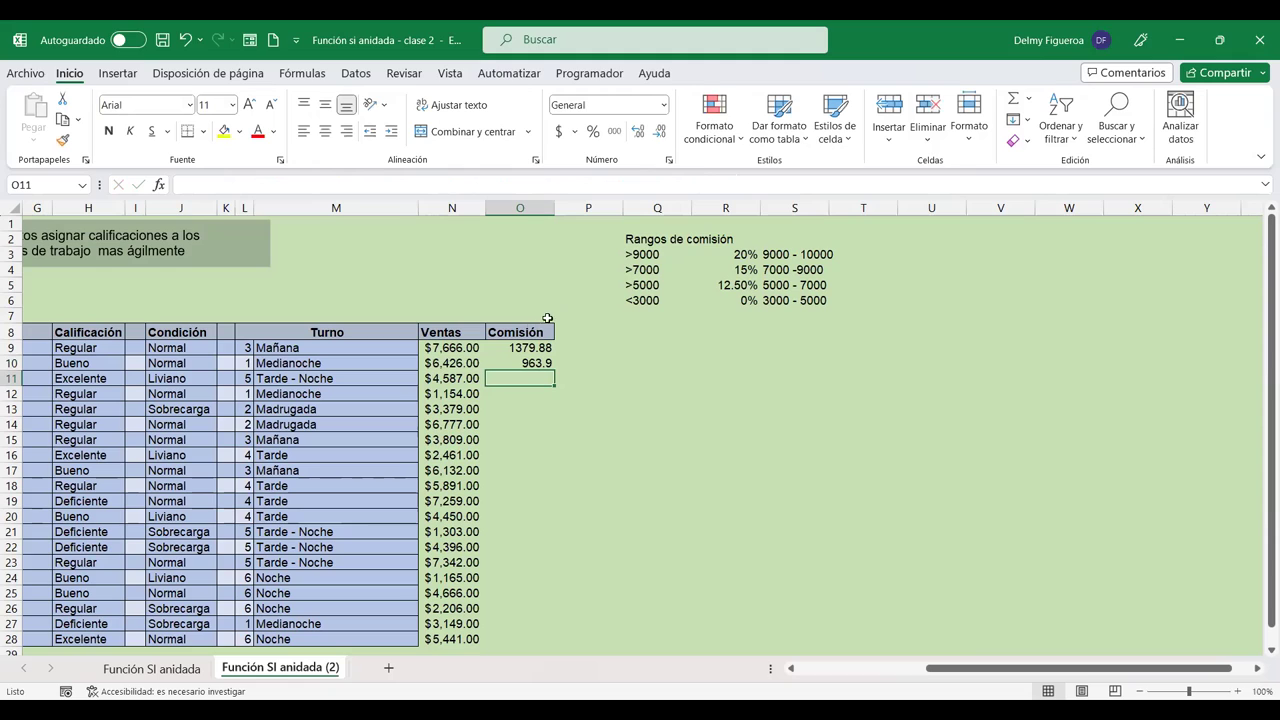
left_click(544, 360)
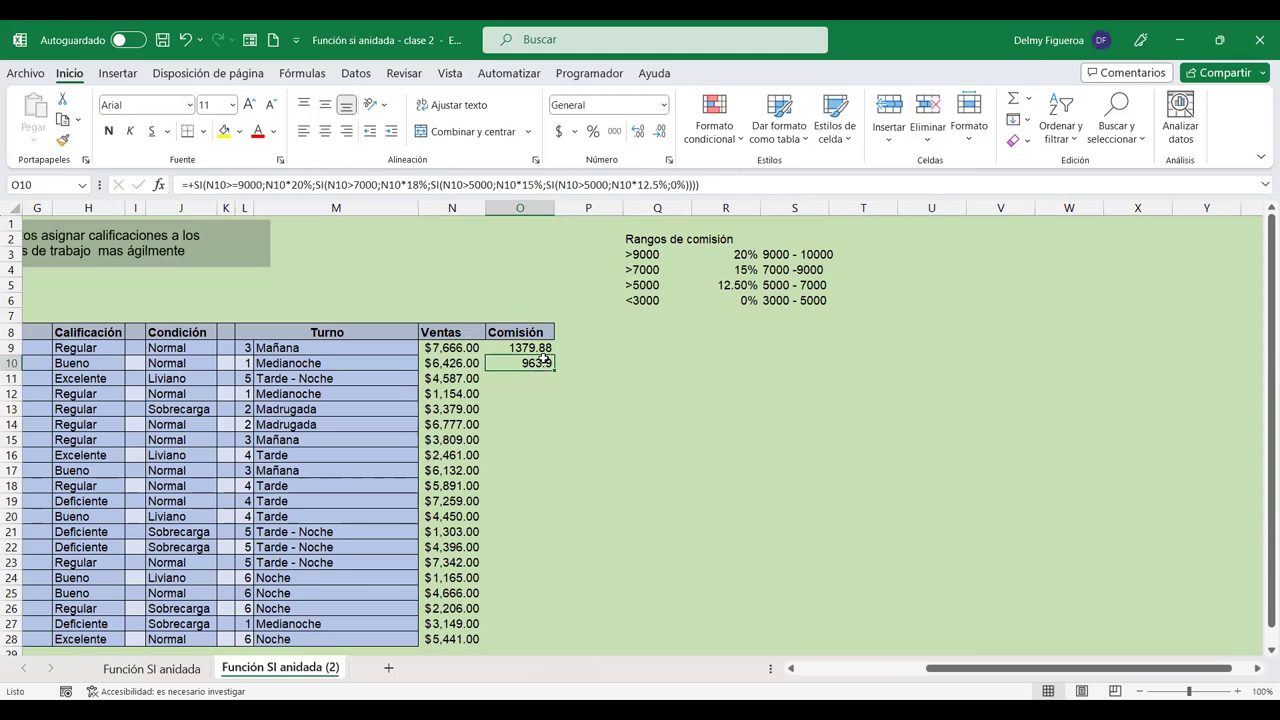
Step: Fill O10's nested formula into O11, returning 0 for the $4,587.00 sale
left_click(540, 348)
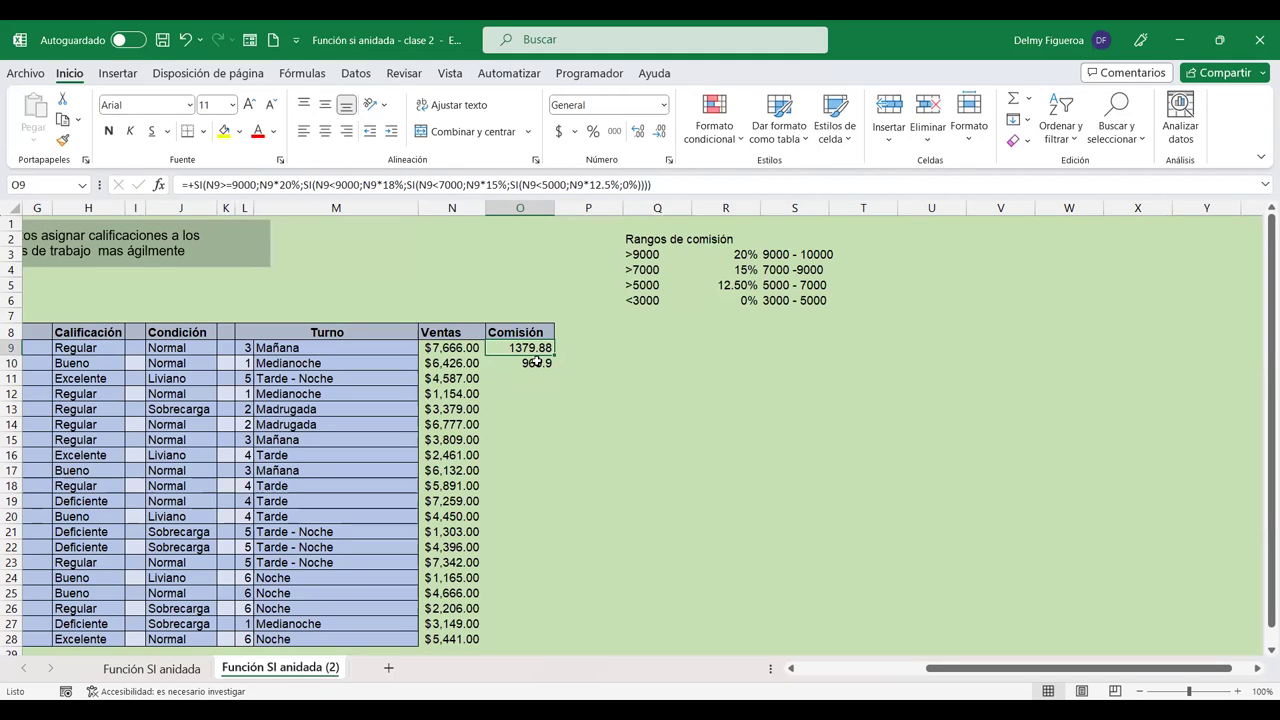
left_click(537, 363)
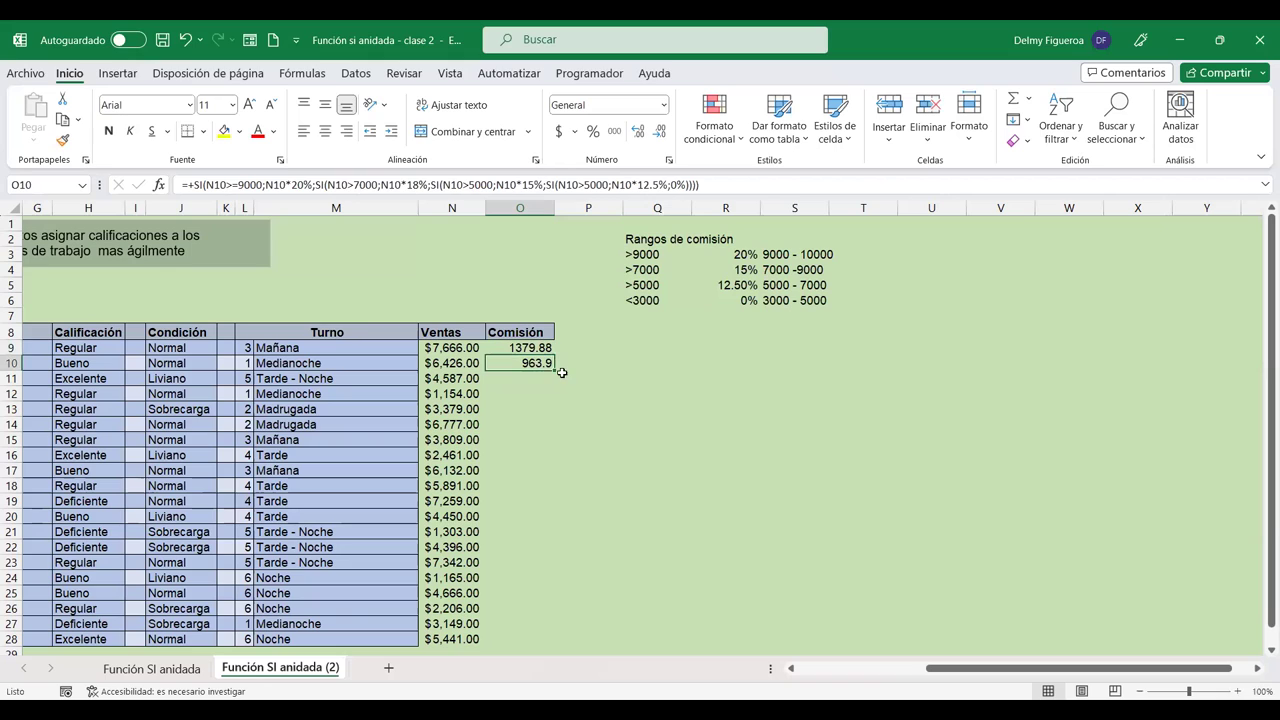
left_click_drag(562, 372, 560, 388)
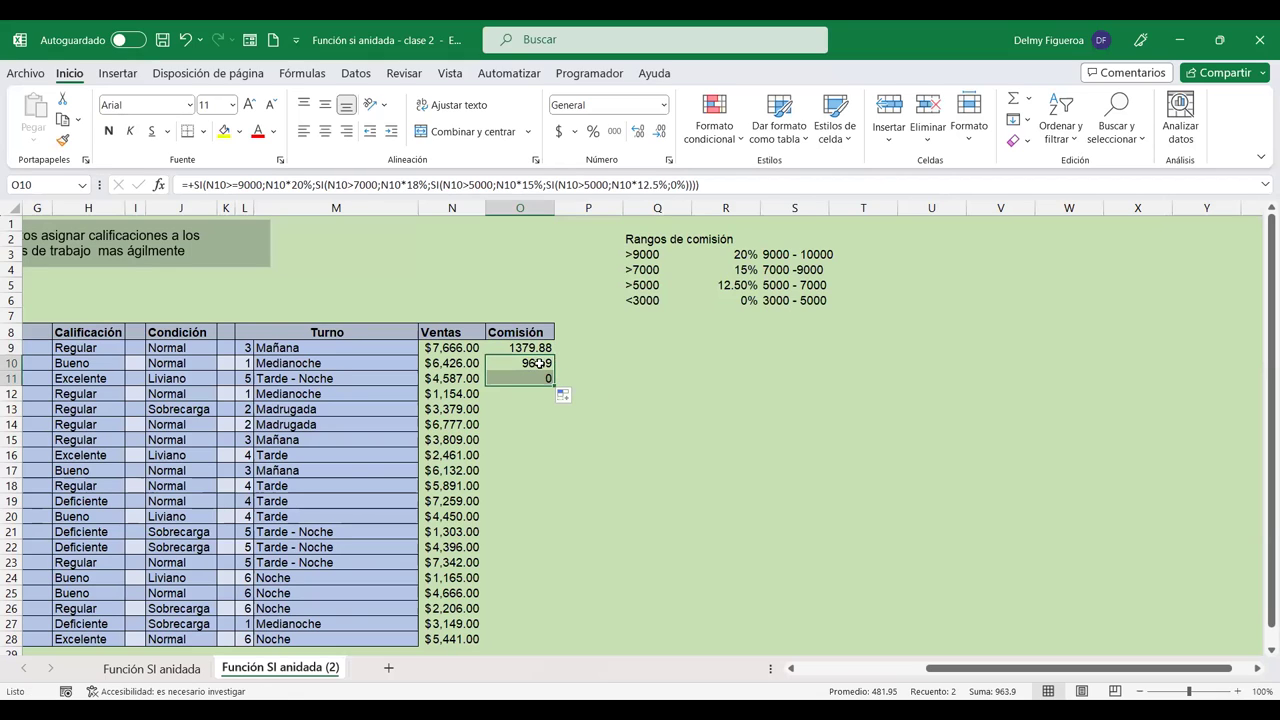
left_click(570, 363)
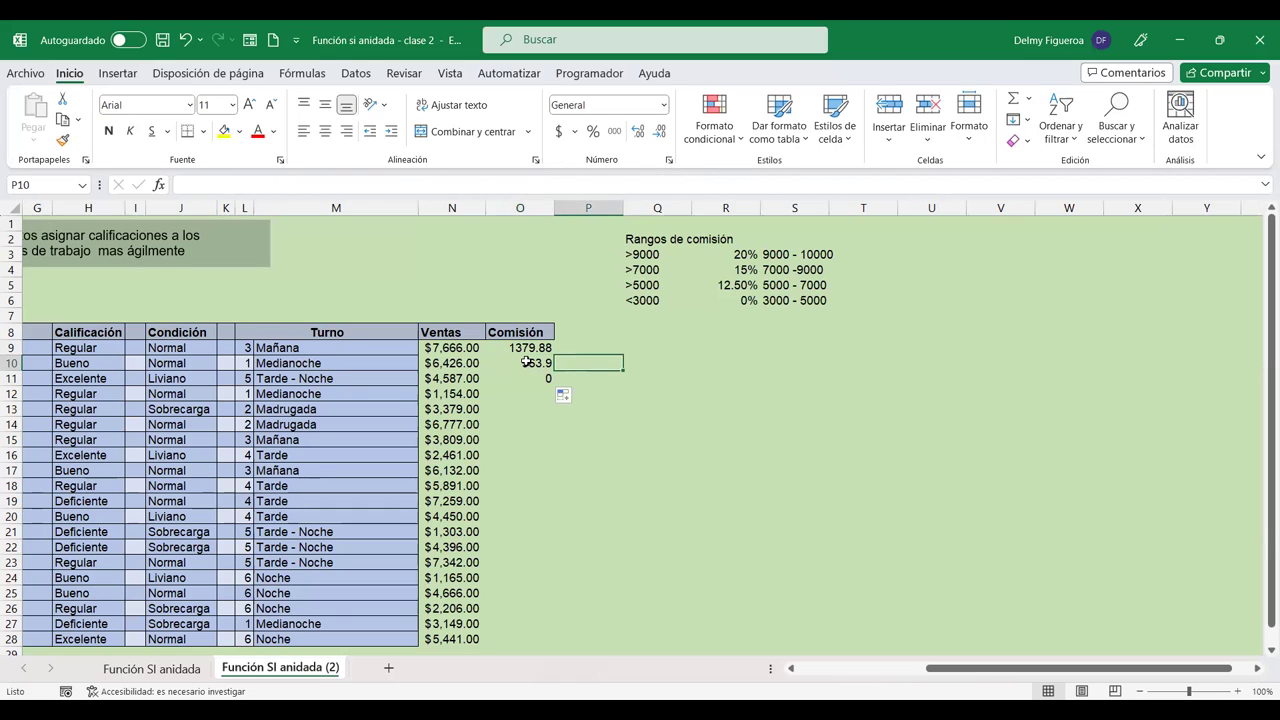
left_click(526, 362)
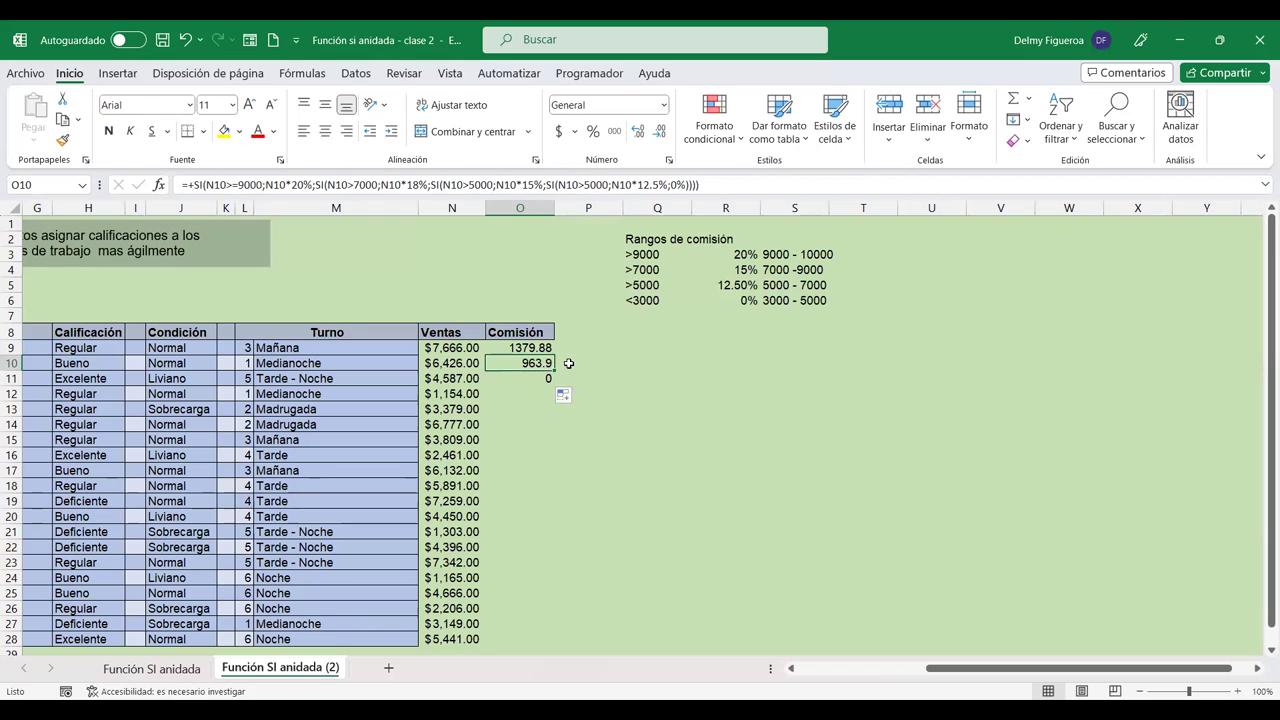
left_click(568, 365)
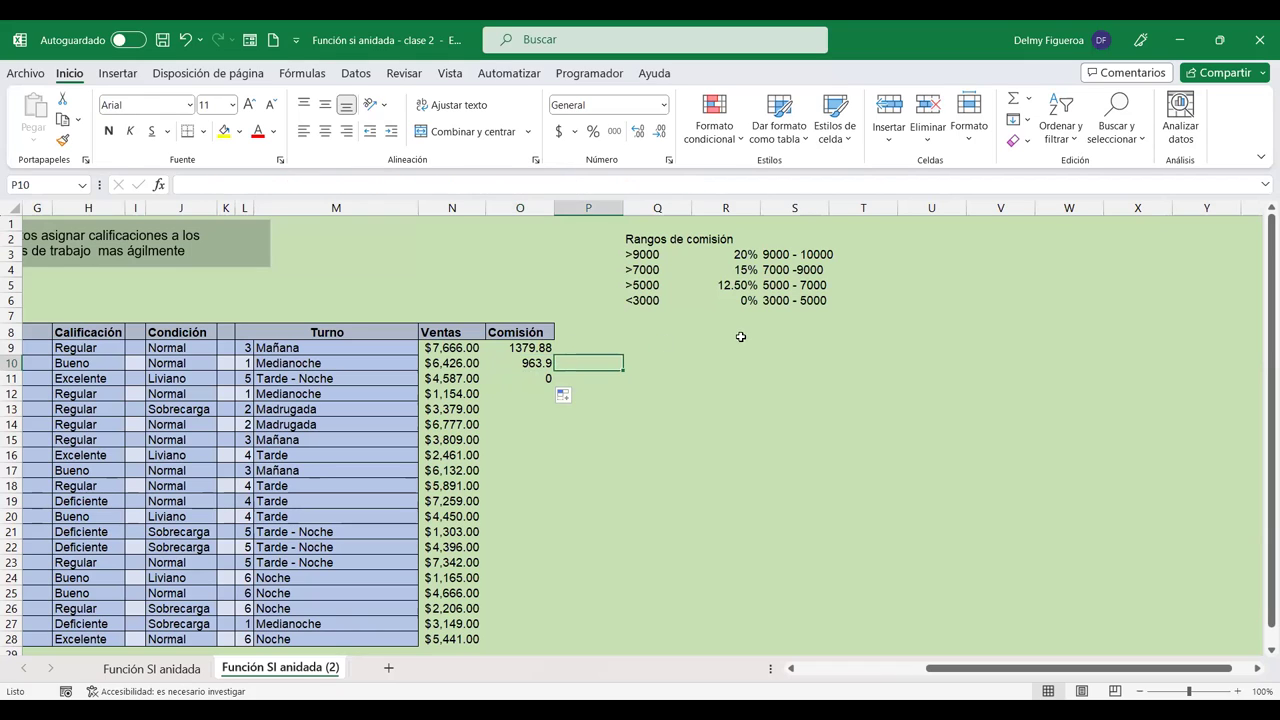
left_click(781, 285)
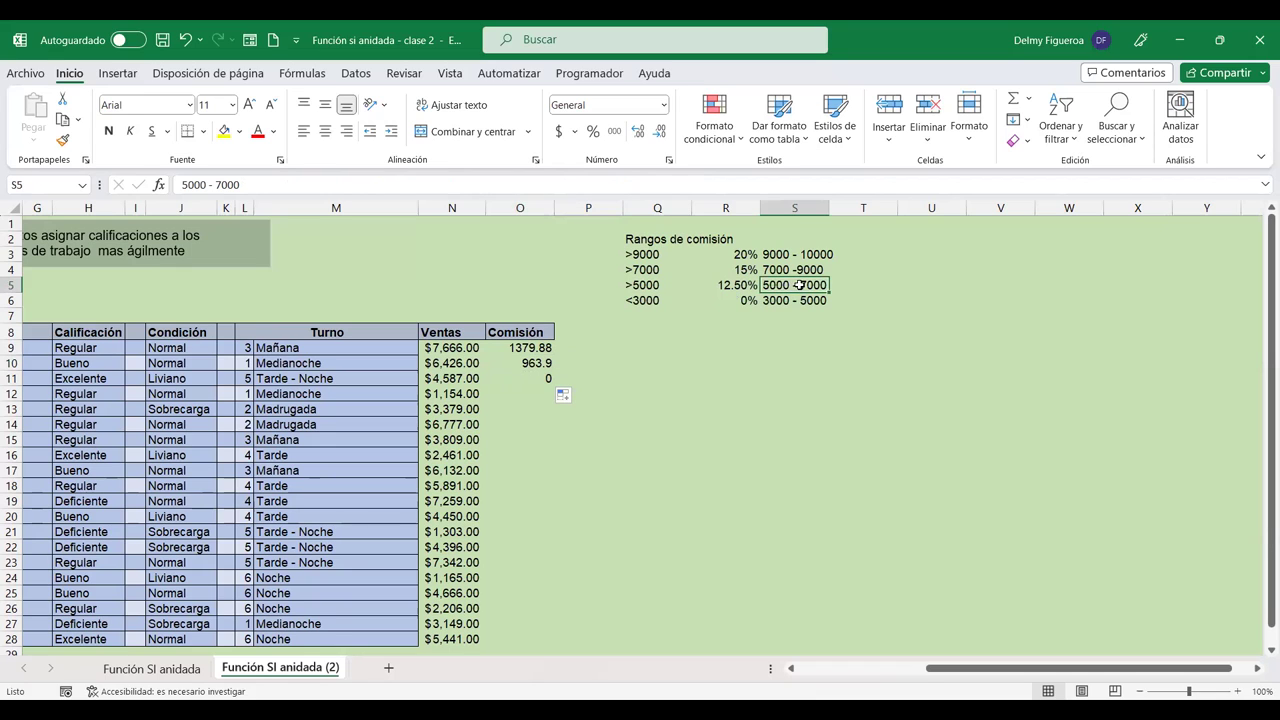
Step: Enter +N10*12.5% in P10, giving 803.25
left_click(616, 368)
type("+")
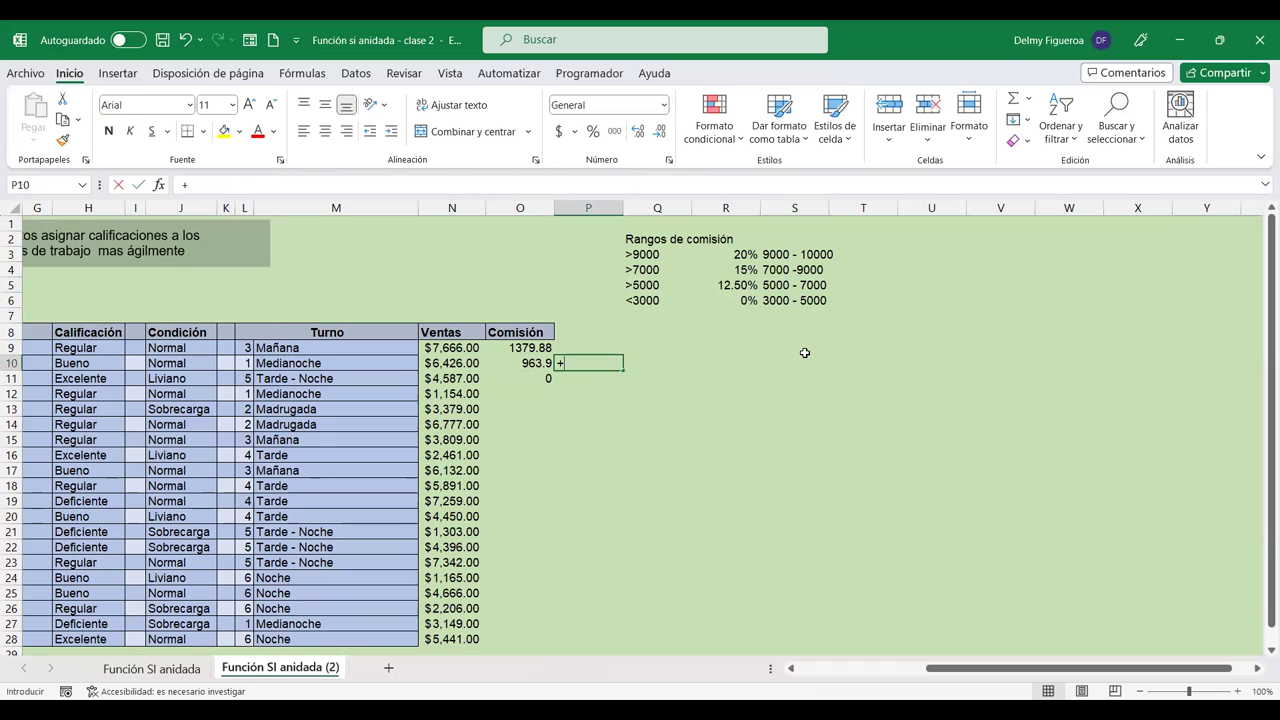
left_click(449, 360)
type("*")
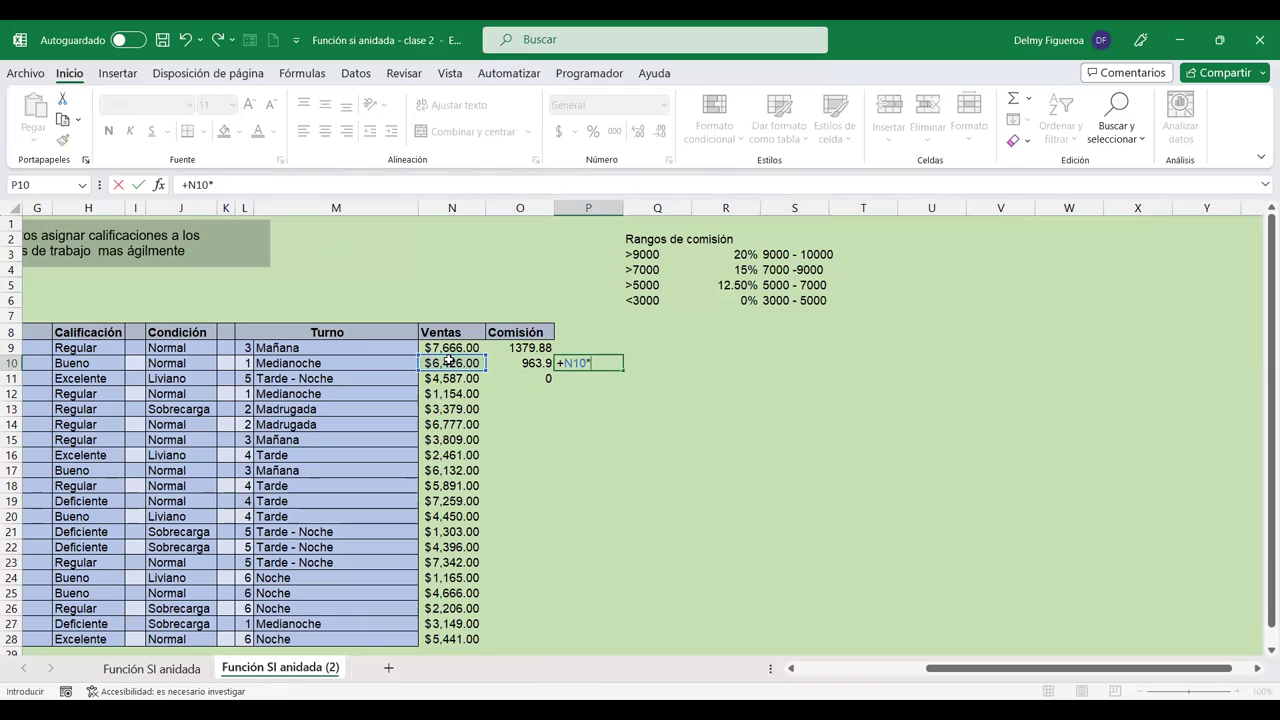
type("12.5%")
key("Return")
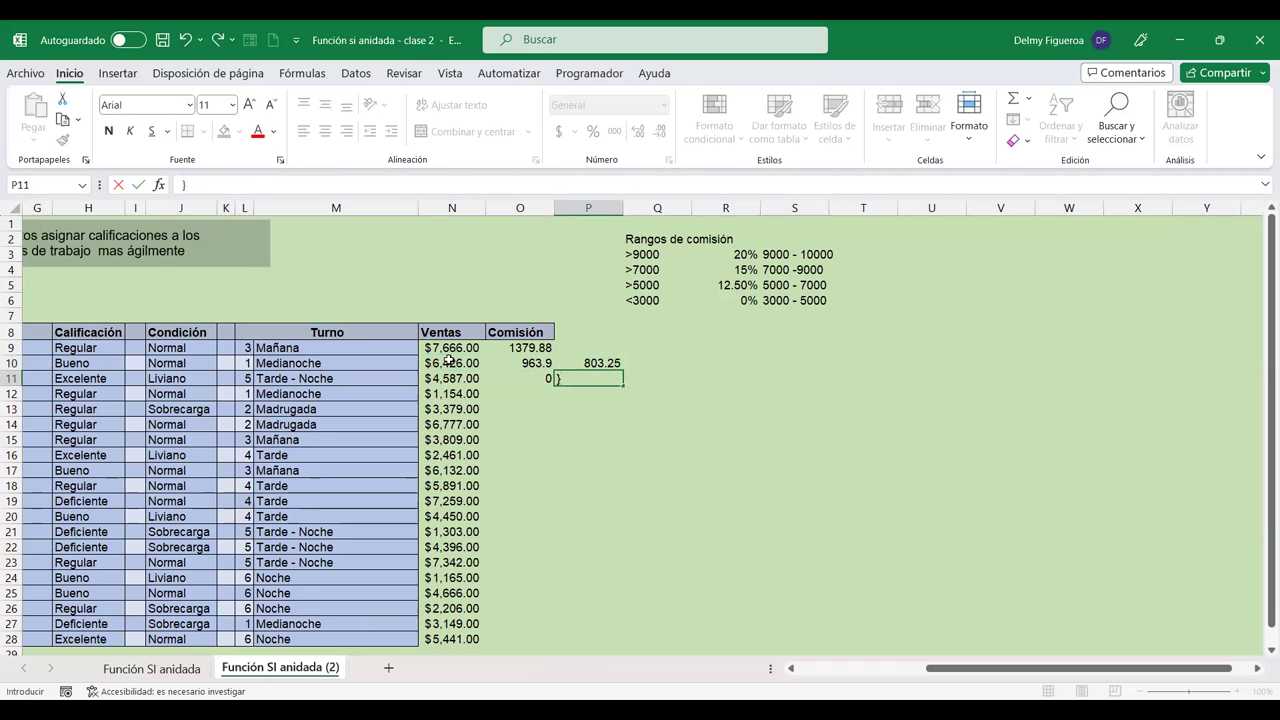
key("Up")
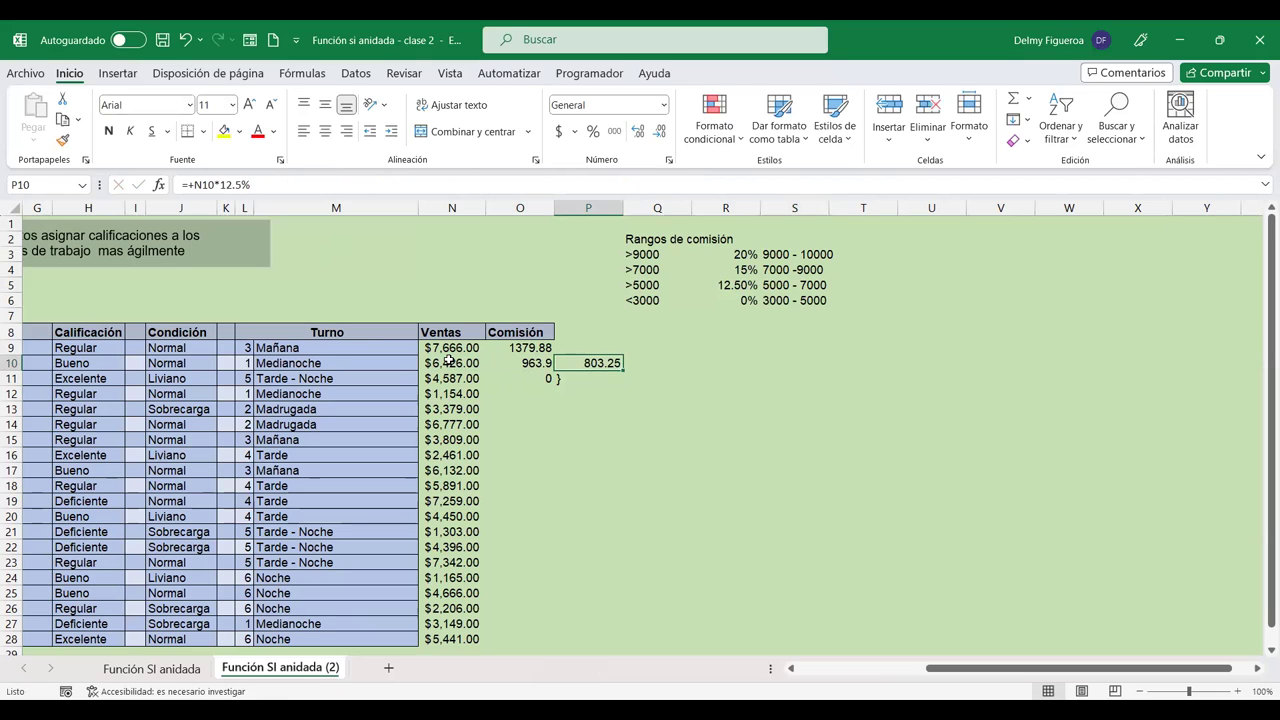
Step: Enter a 15% check of N10 in Q10, giving 963.9, and compare with O10
left_click(667, 361)
type("+")
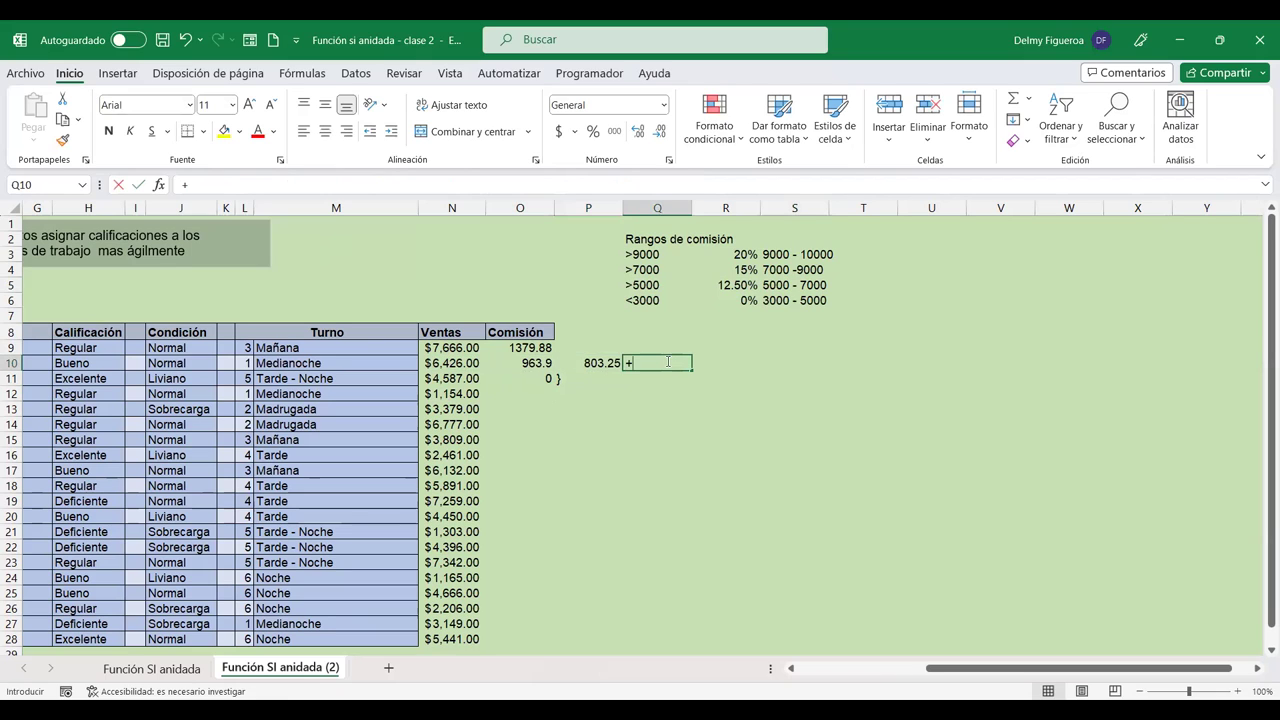
left_click(459, 362)
type("*15")
key("Return")
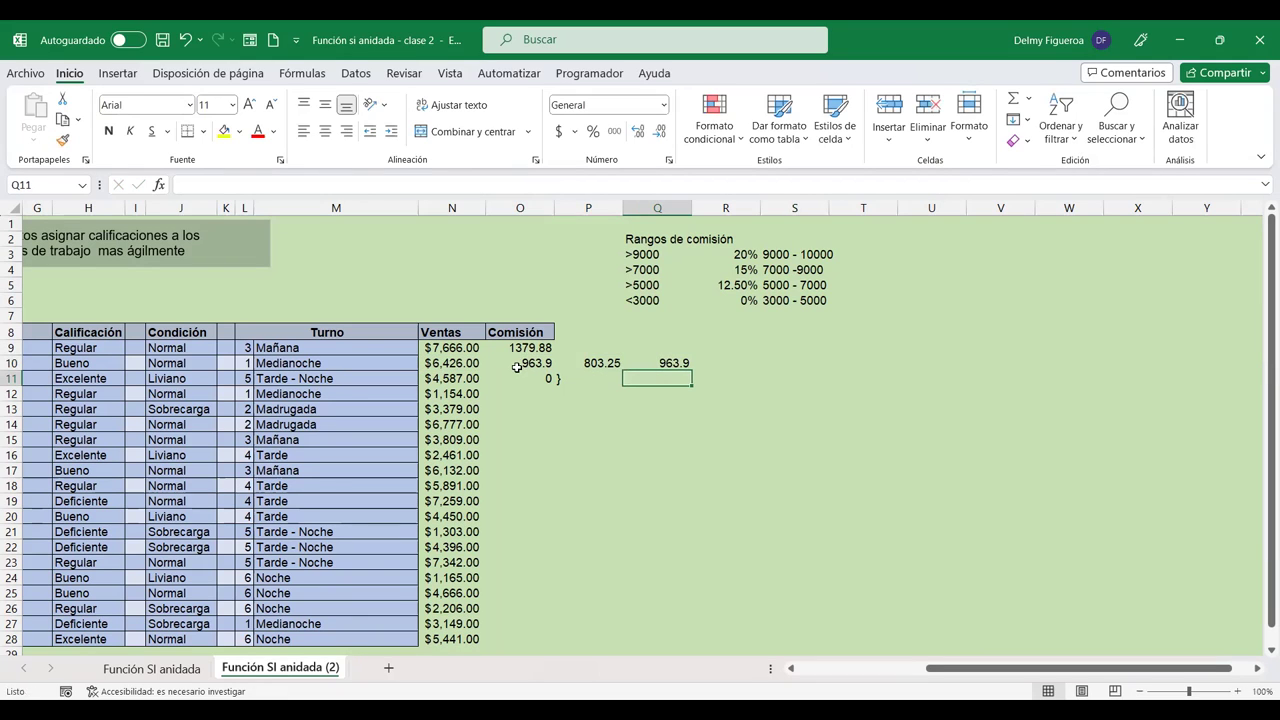
left_click(517, 364)
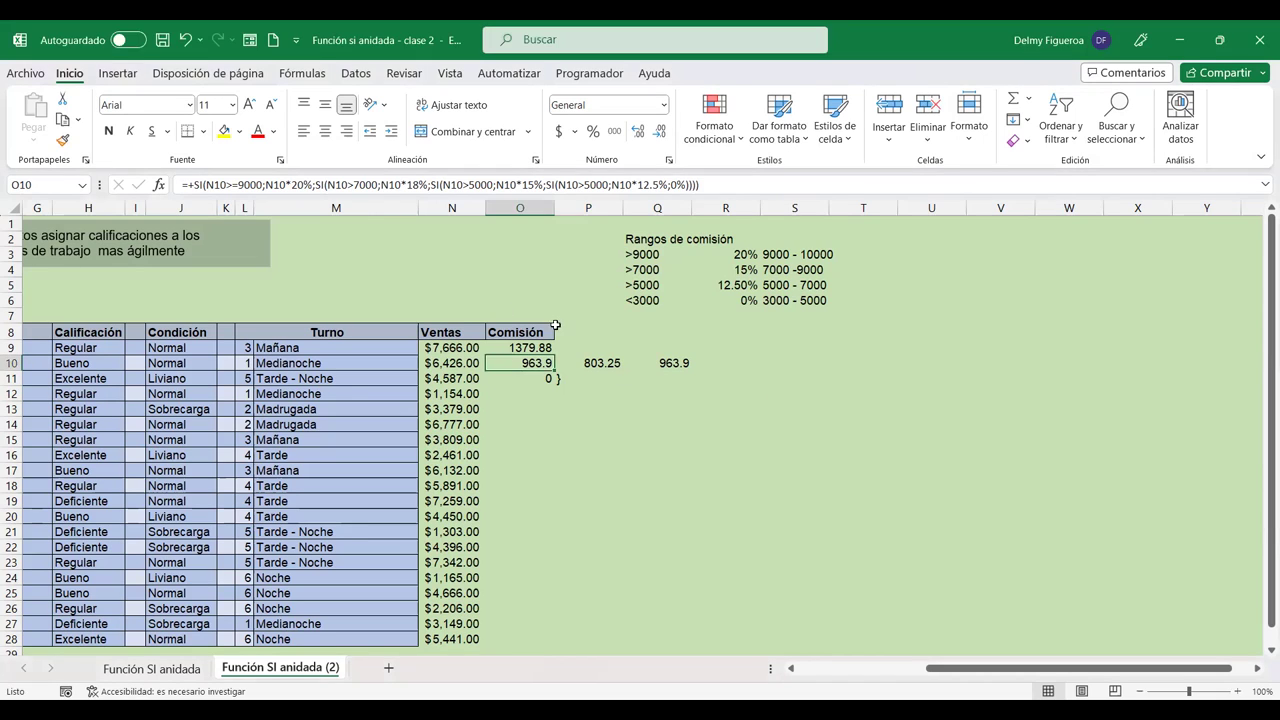
left_click(512, 346)
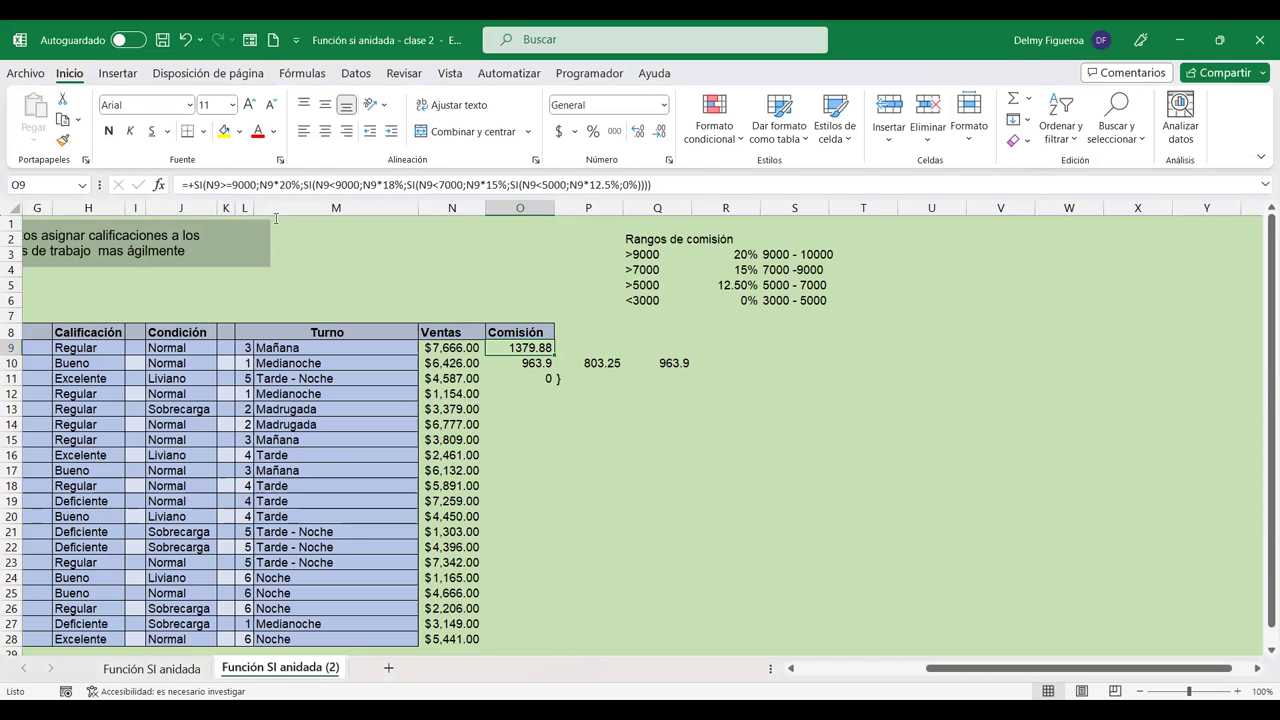
left_click(518, 362)
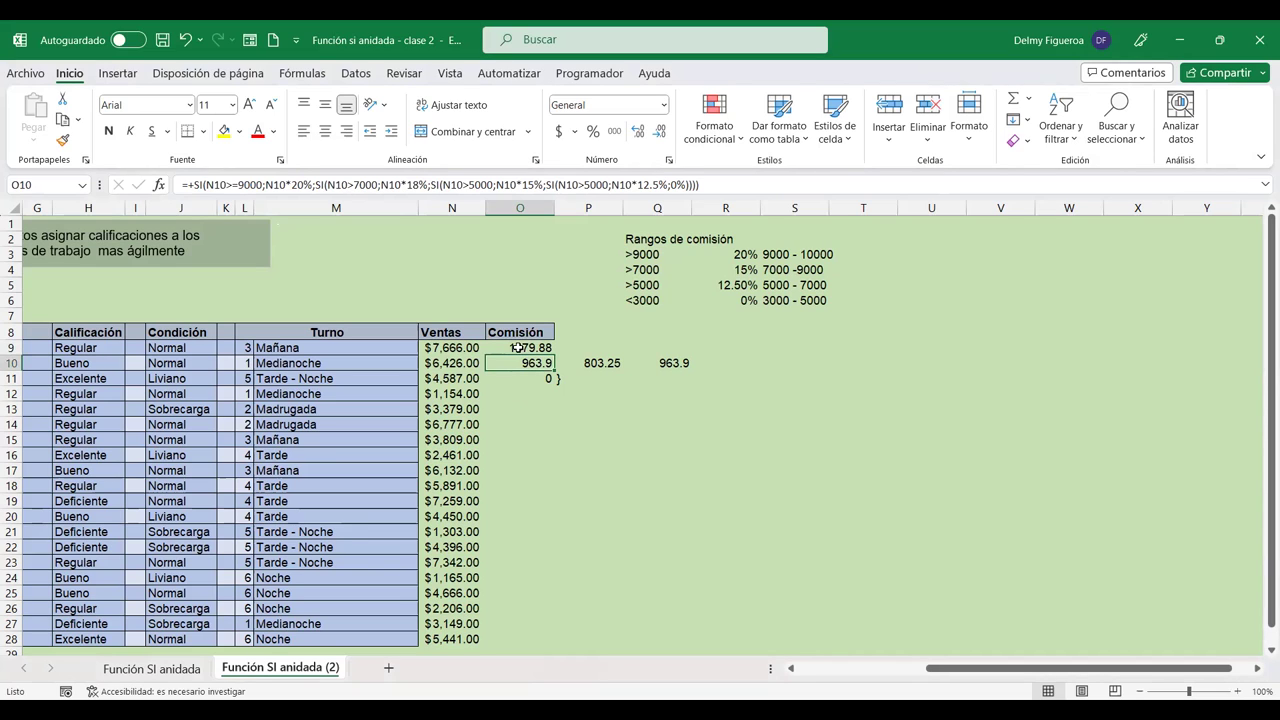
left_click_drag(546, 383, 556, 378)
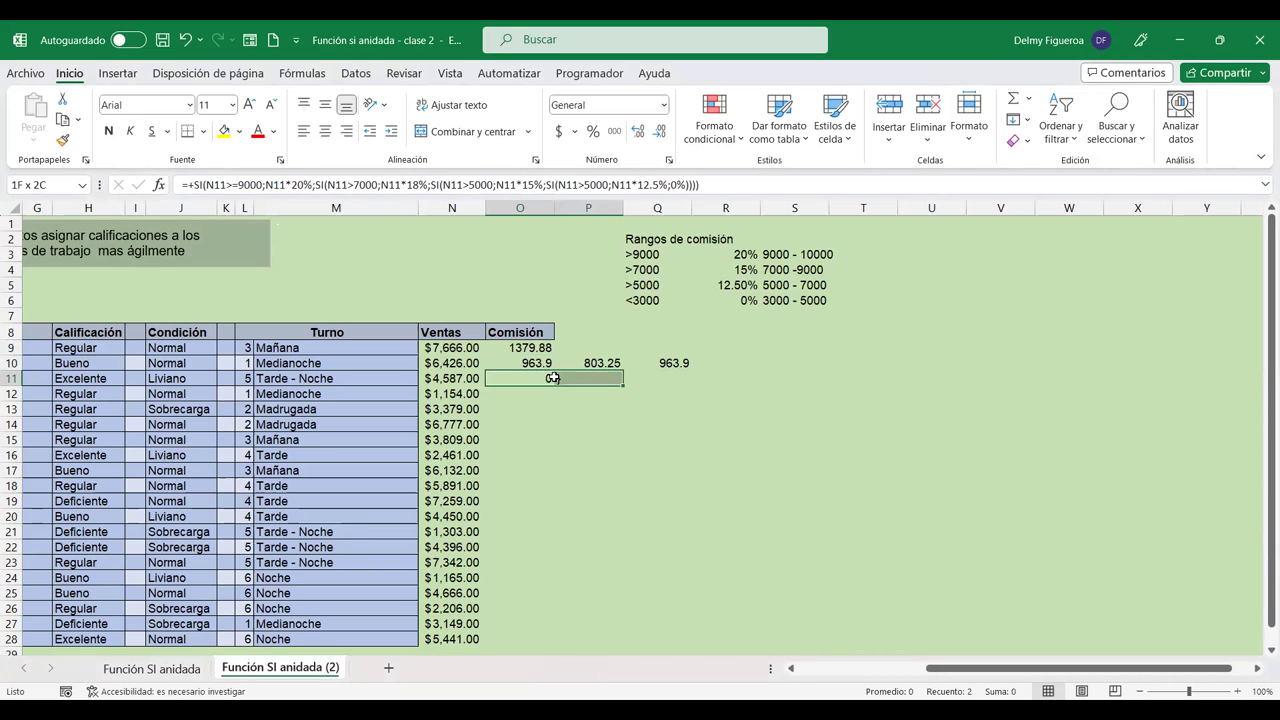
left_click(665, 363)
left_click(515, 360)
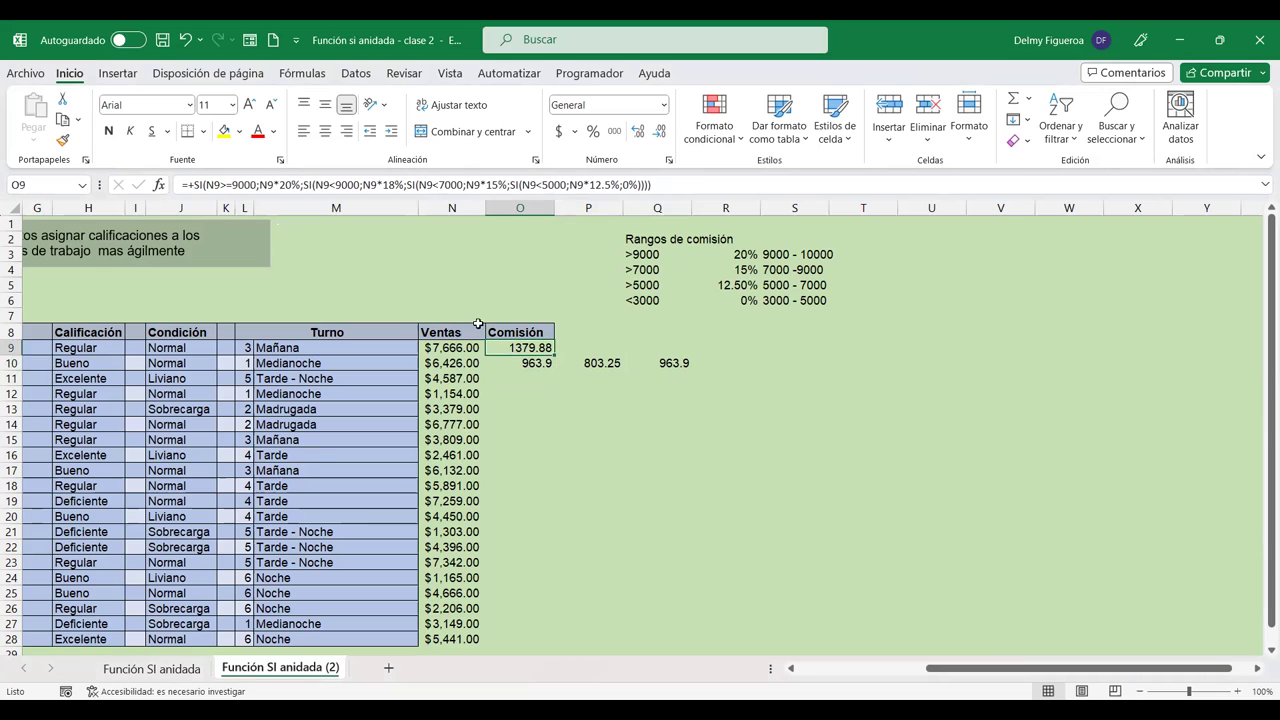
left_click(450, 345)
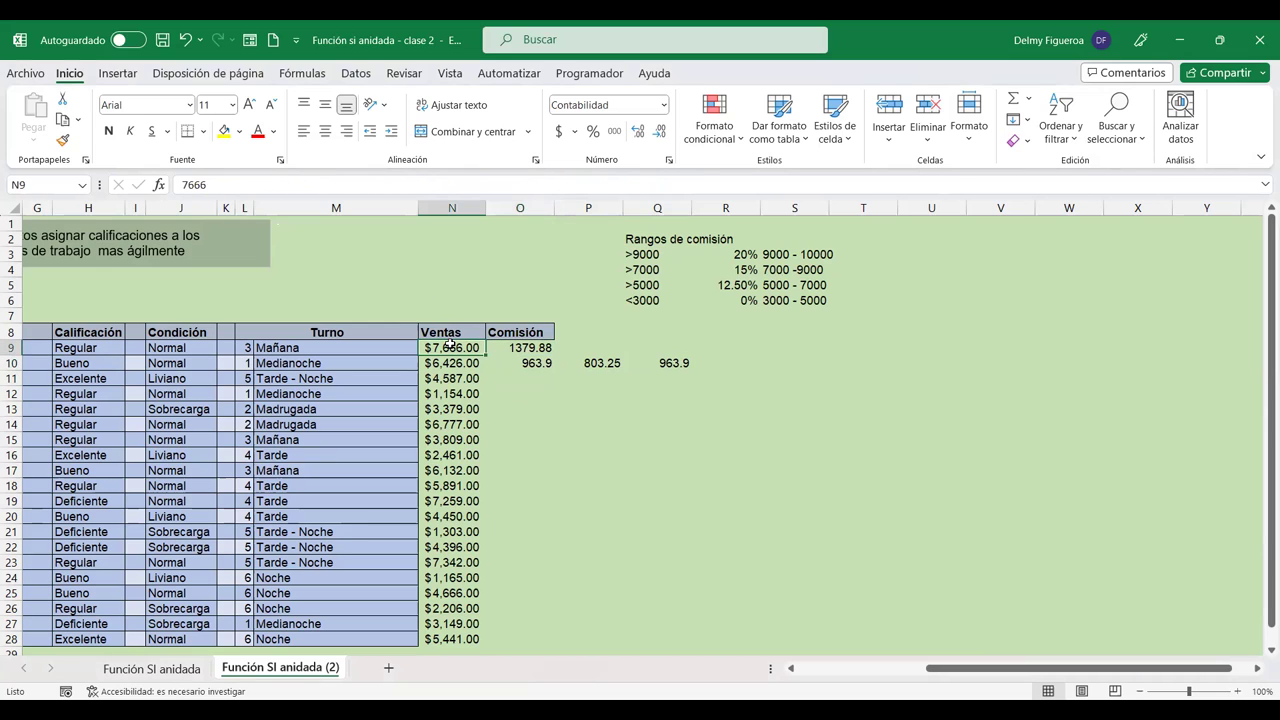
left_click(538, 350)
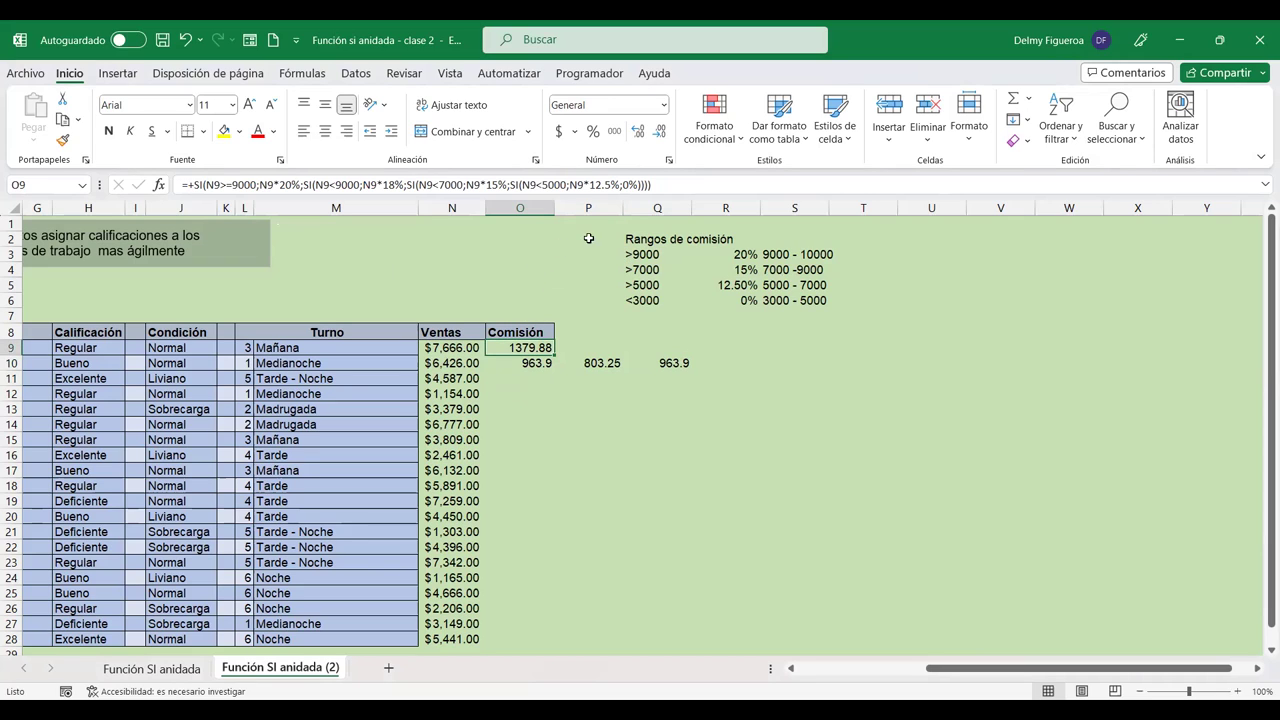
Step: Change O10's last threshold from 5000 to 3000 for the 12.5% tier
left_click(544, 184)
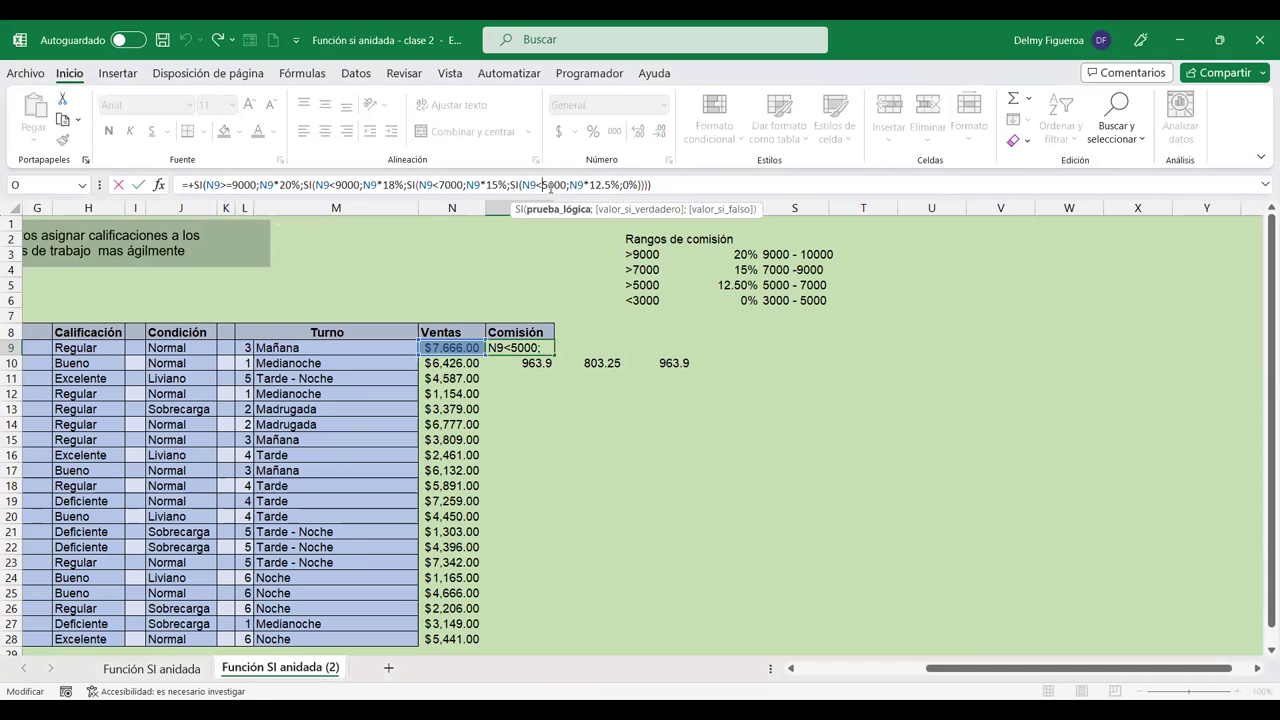
key("Return")
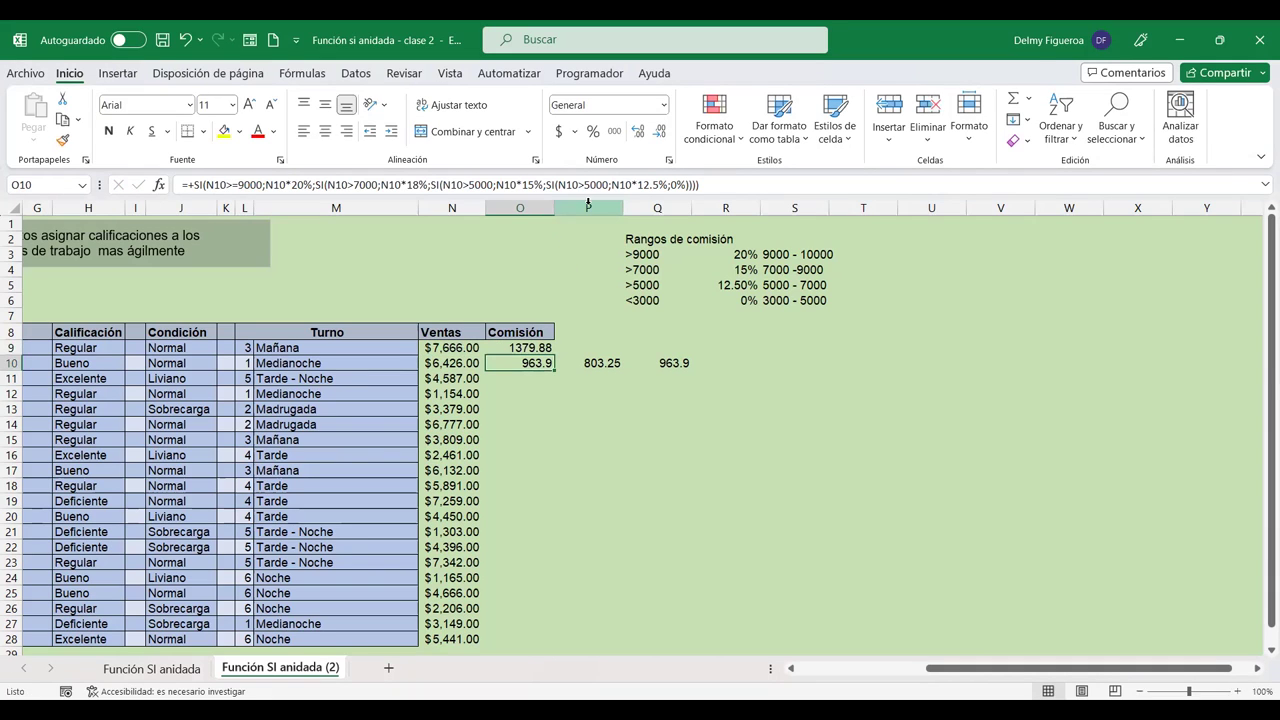
left_click(586, 185)
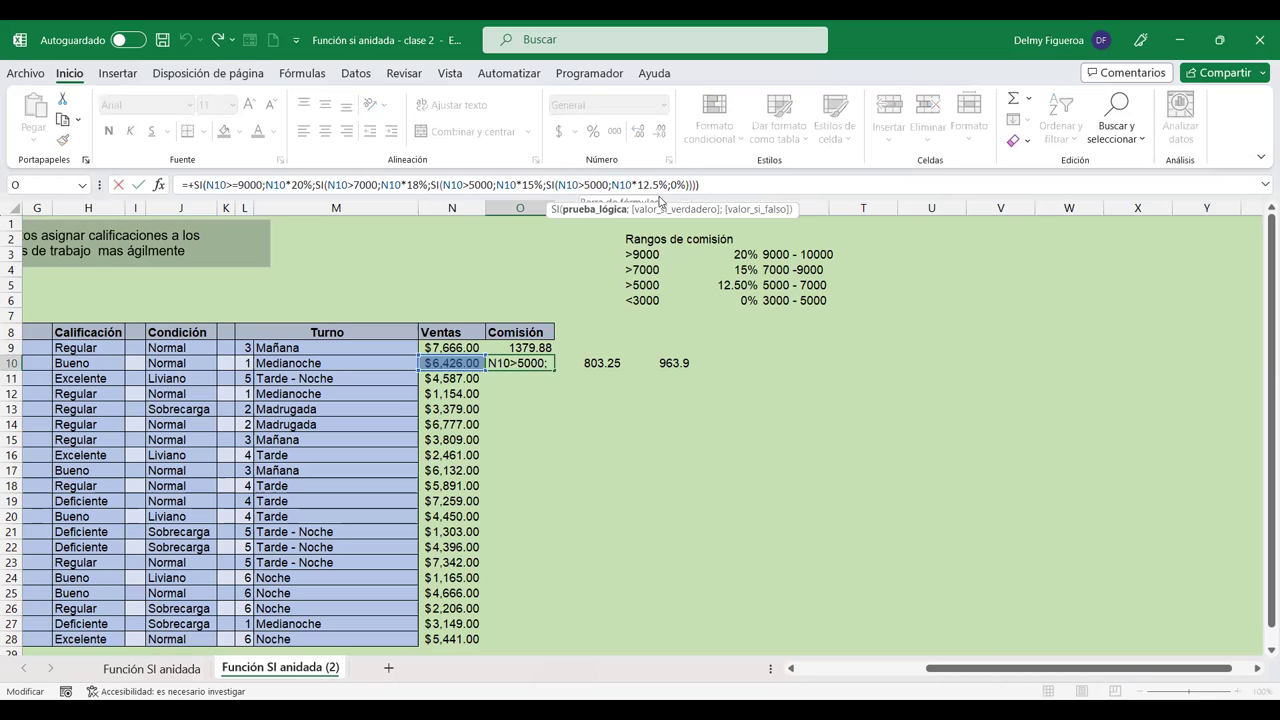
key("Delete")
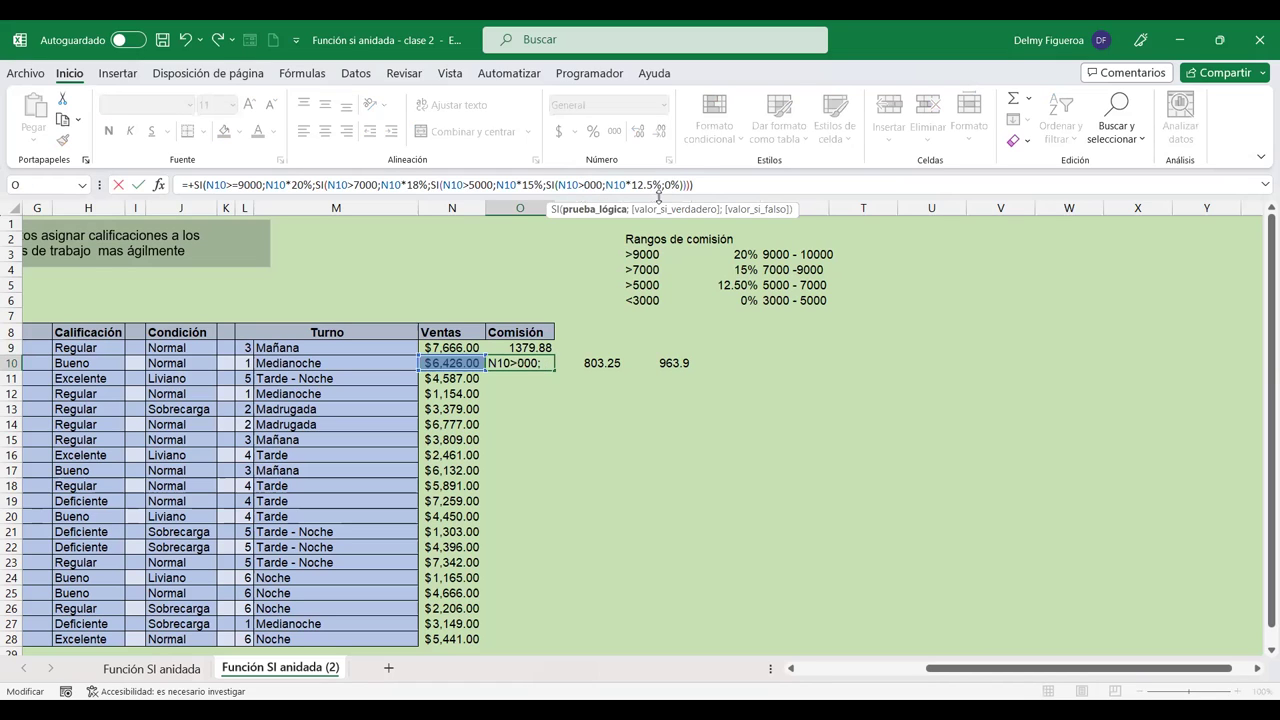
type("3")
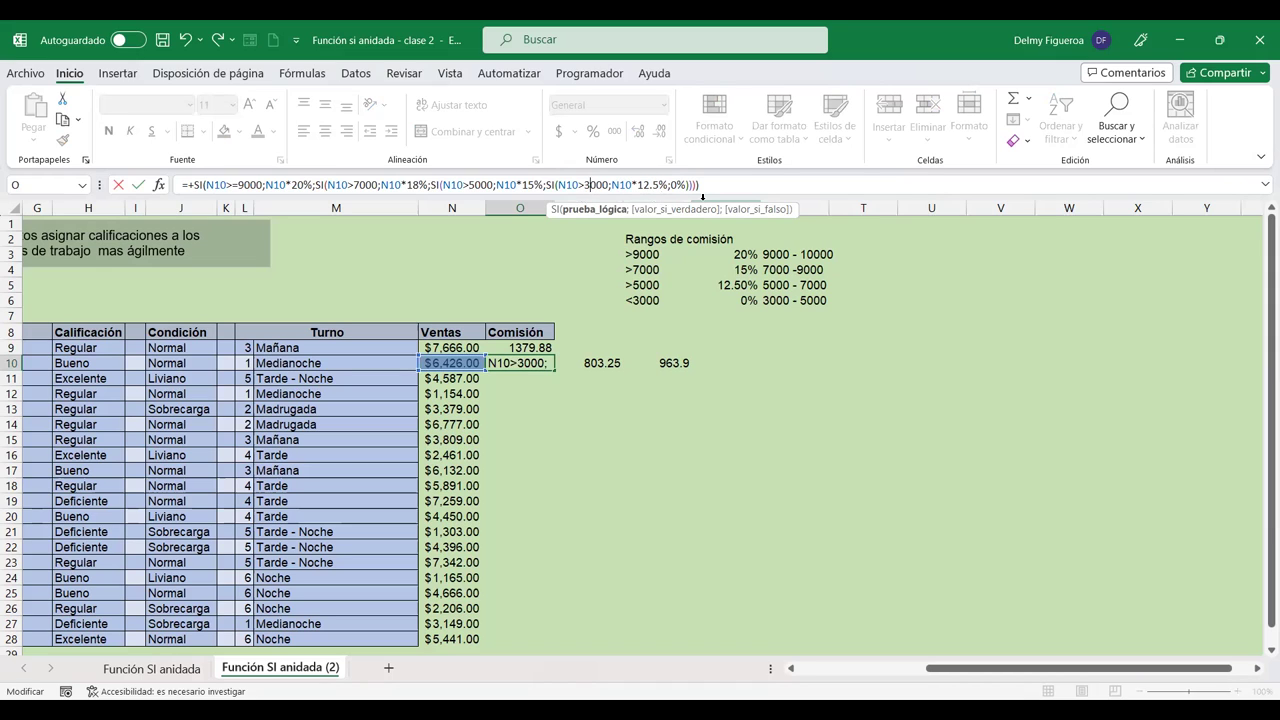
key("Return")
left_click(522, 363)
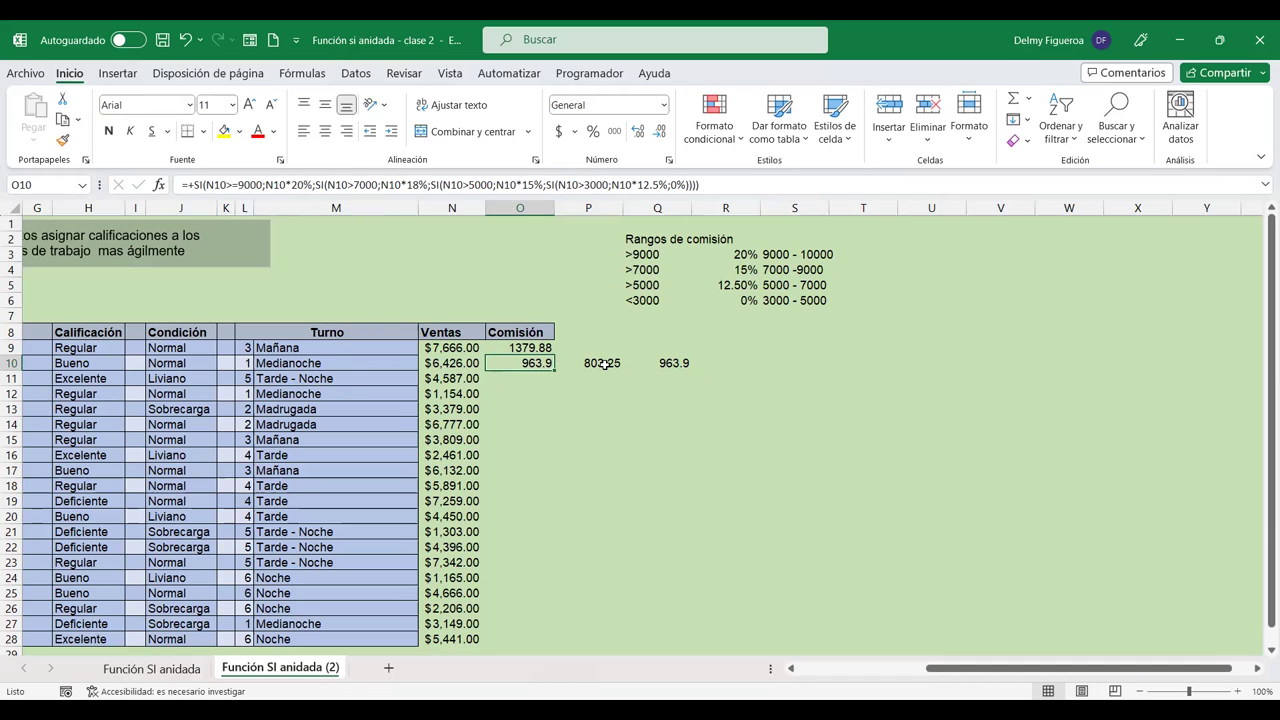
Step: Copy O10's commission formula to O11 and check it returns 573.375 for N11's $4,587.00 sale
left_click_drag(554, 371, 556, 384)
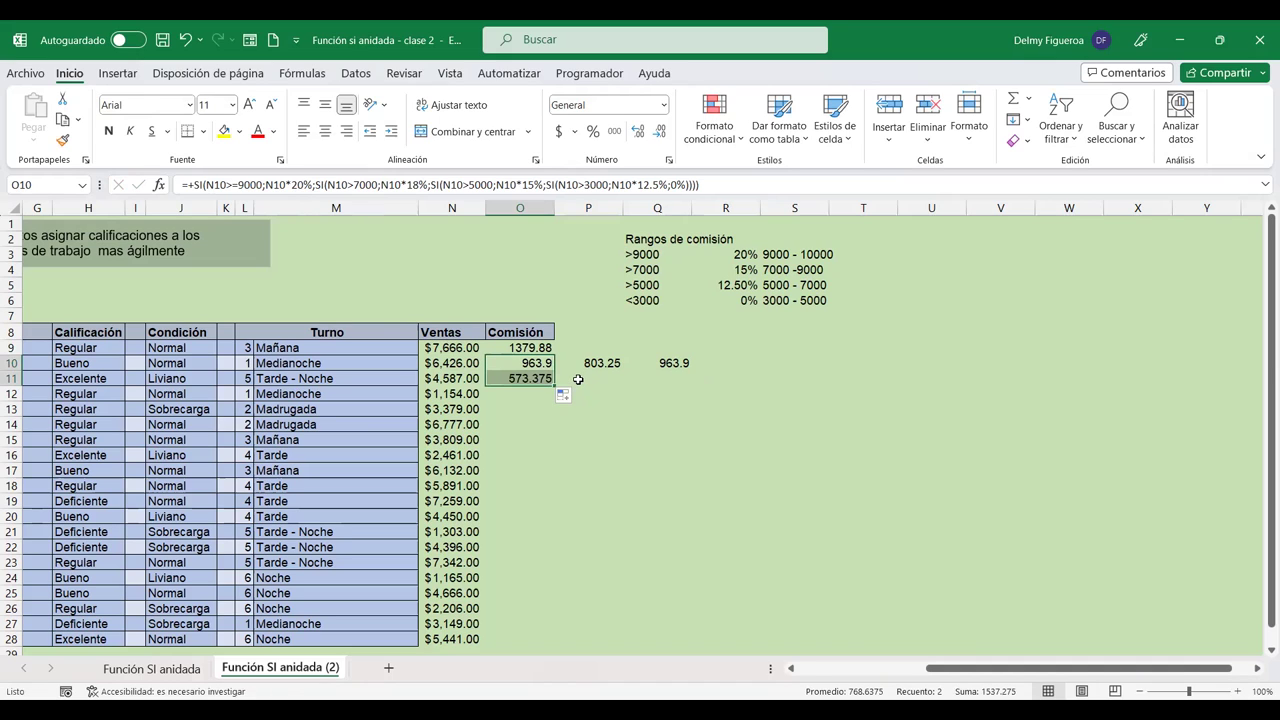
left_click(578, 380)
left_click(471, 384)
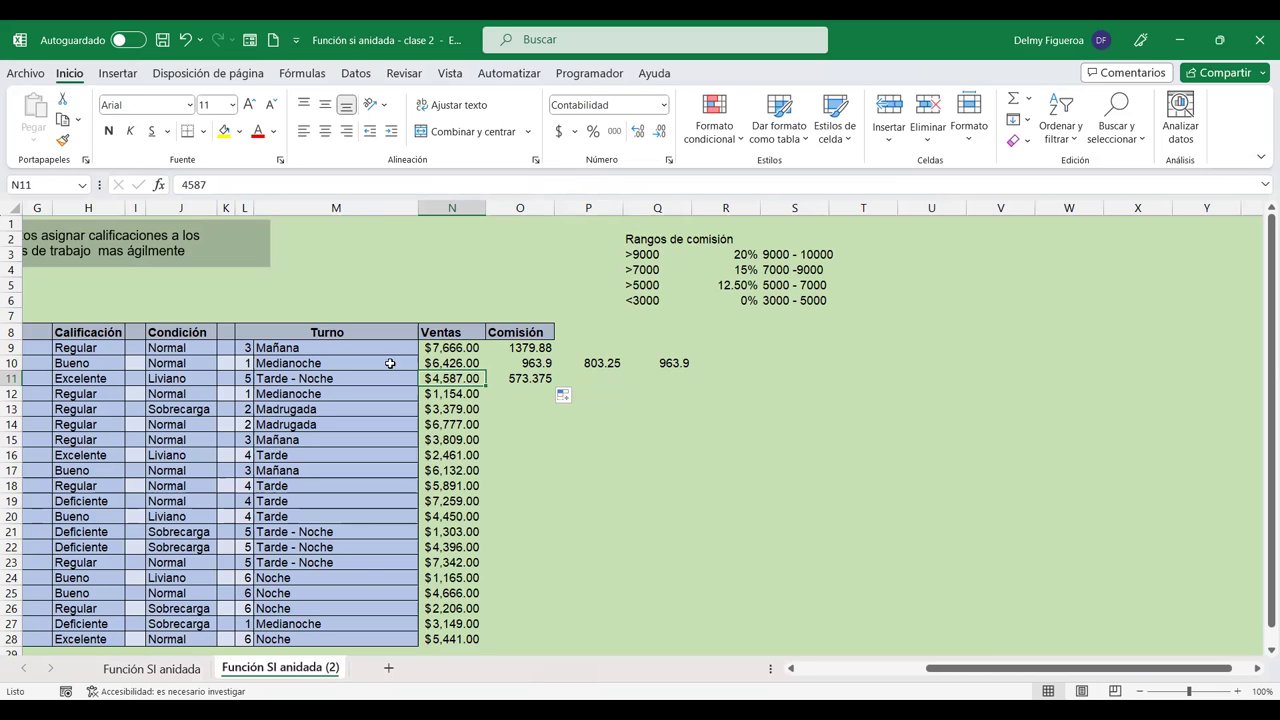
left_click(531, 379)
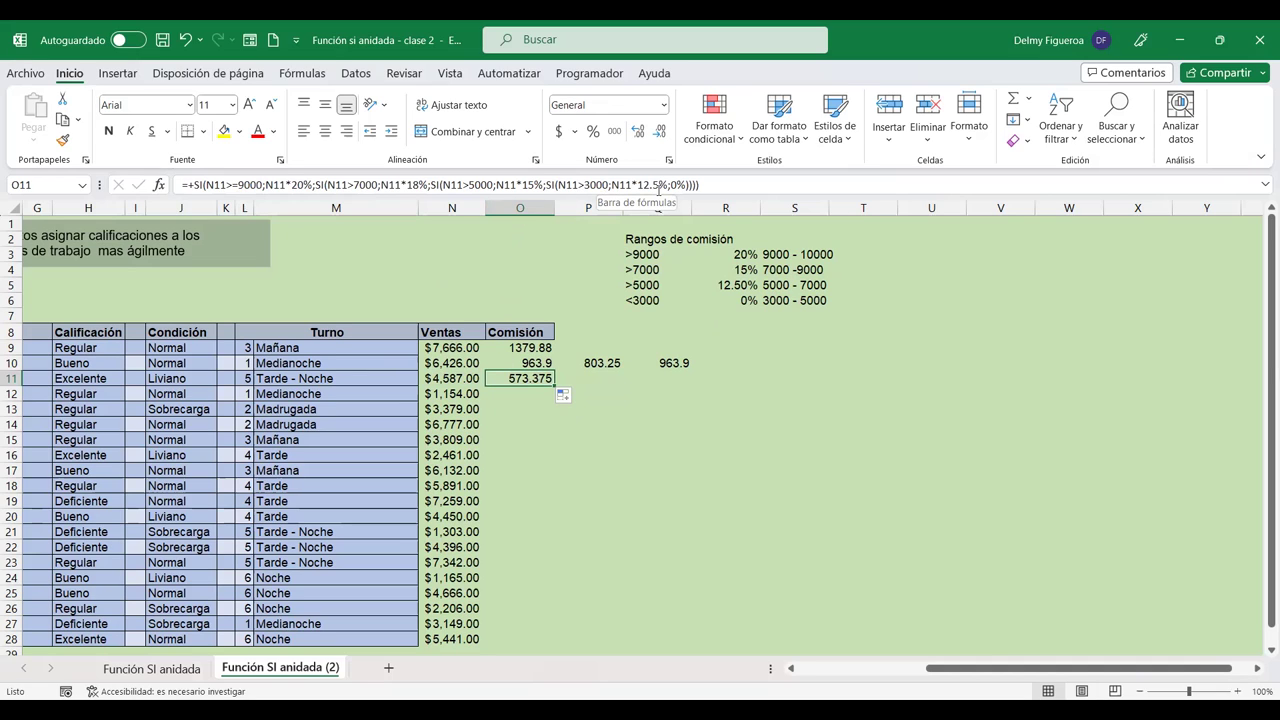
Step: Enter the check calculation =+N11*12.5% in P11 to verify O11's commission
left_click(602, 381)
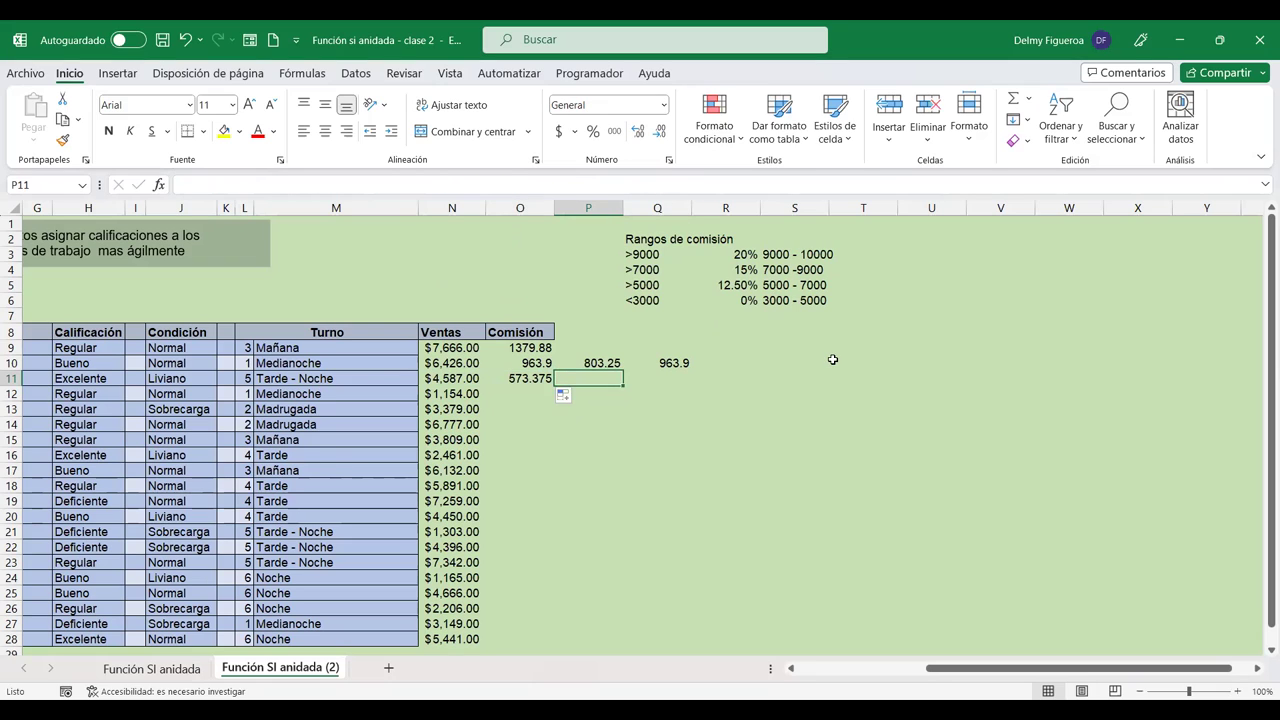
type("+")
left_click(445, 376)
type("*12.5%")
key("Return")
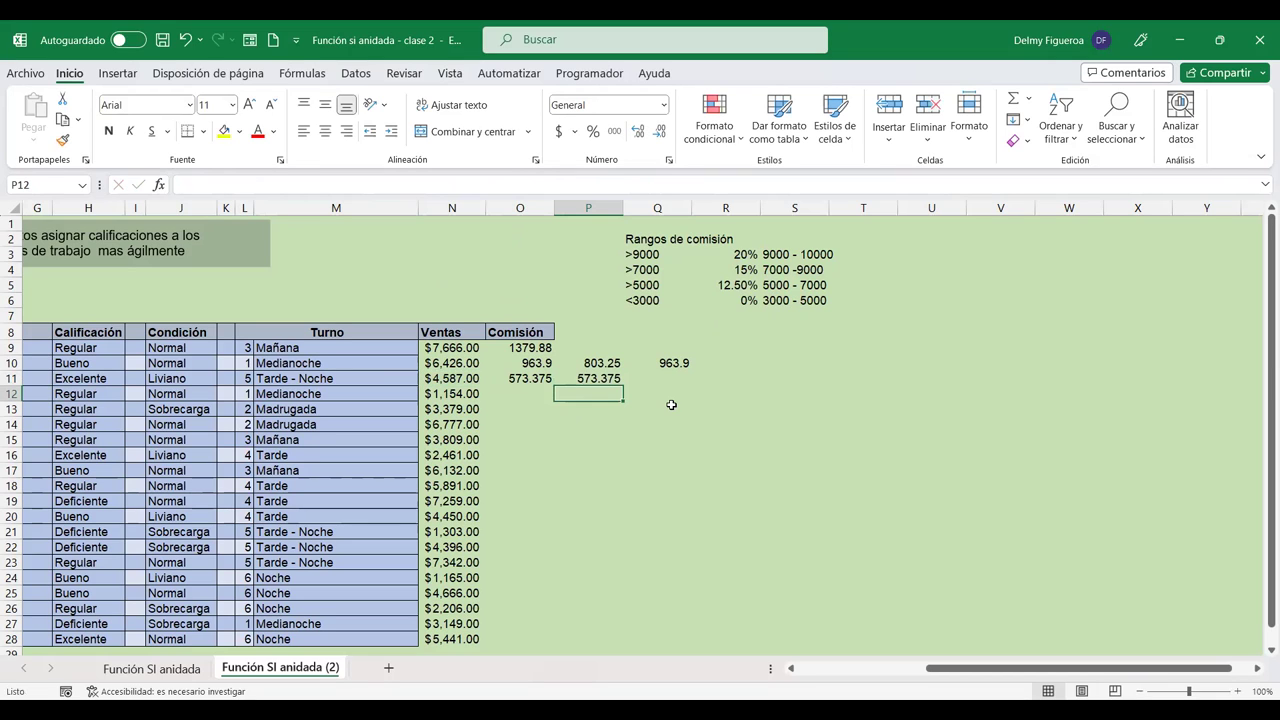
key("Left")
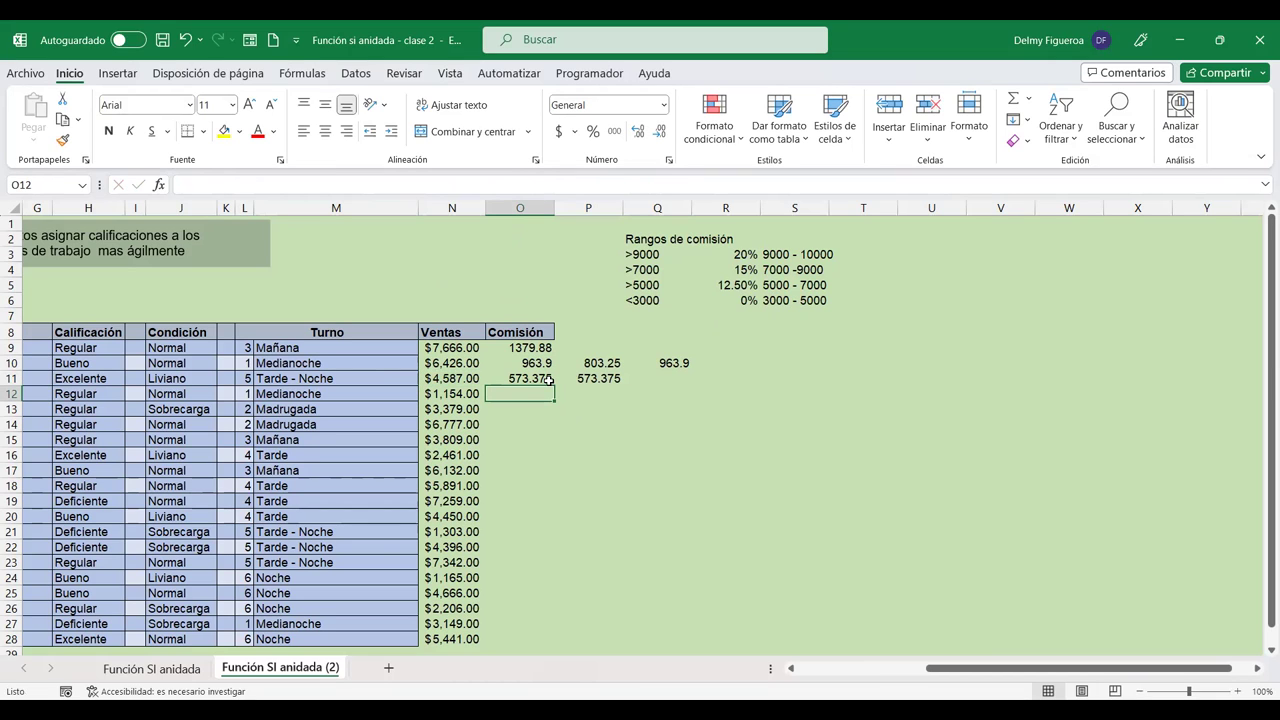
Step: Copy O11's commission formula down to O12, which returns 0
left_click(541, 379)
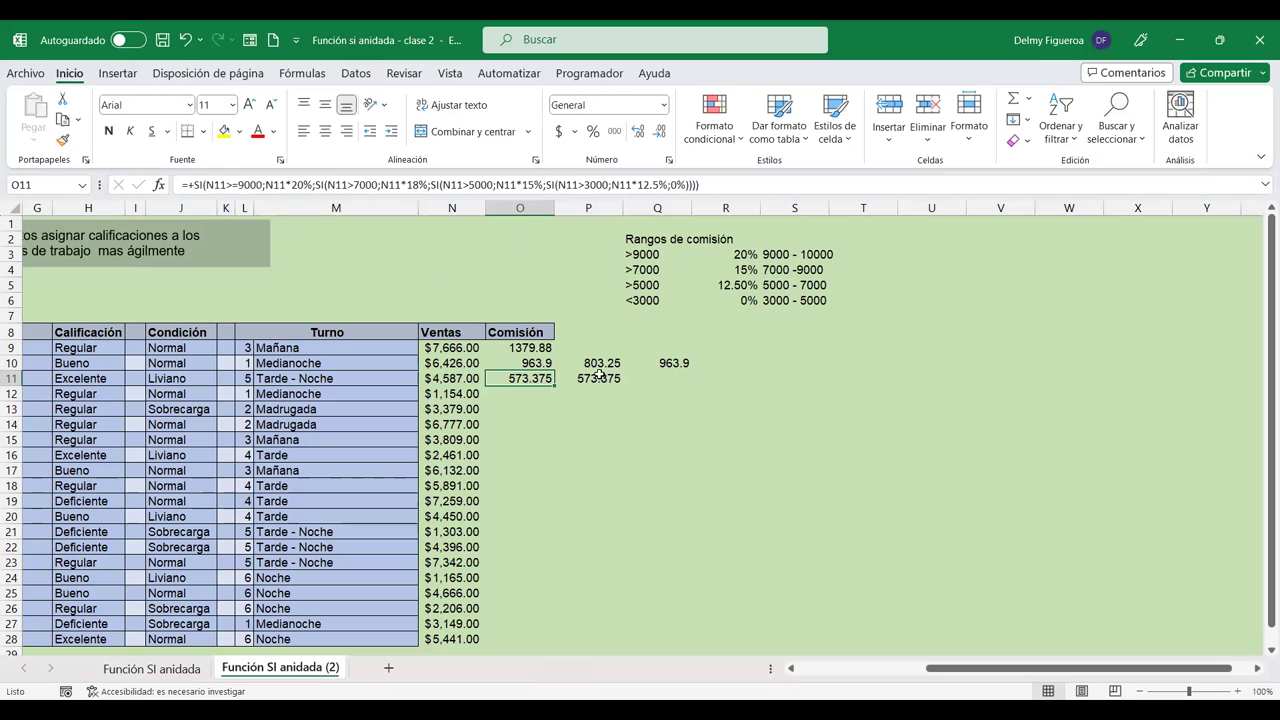
left_click_drag(554, 387, 554, 400)
left_click(534, 385)
left_click(531, 395)
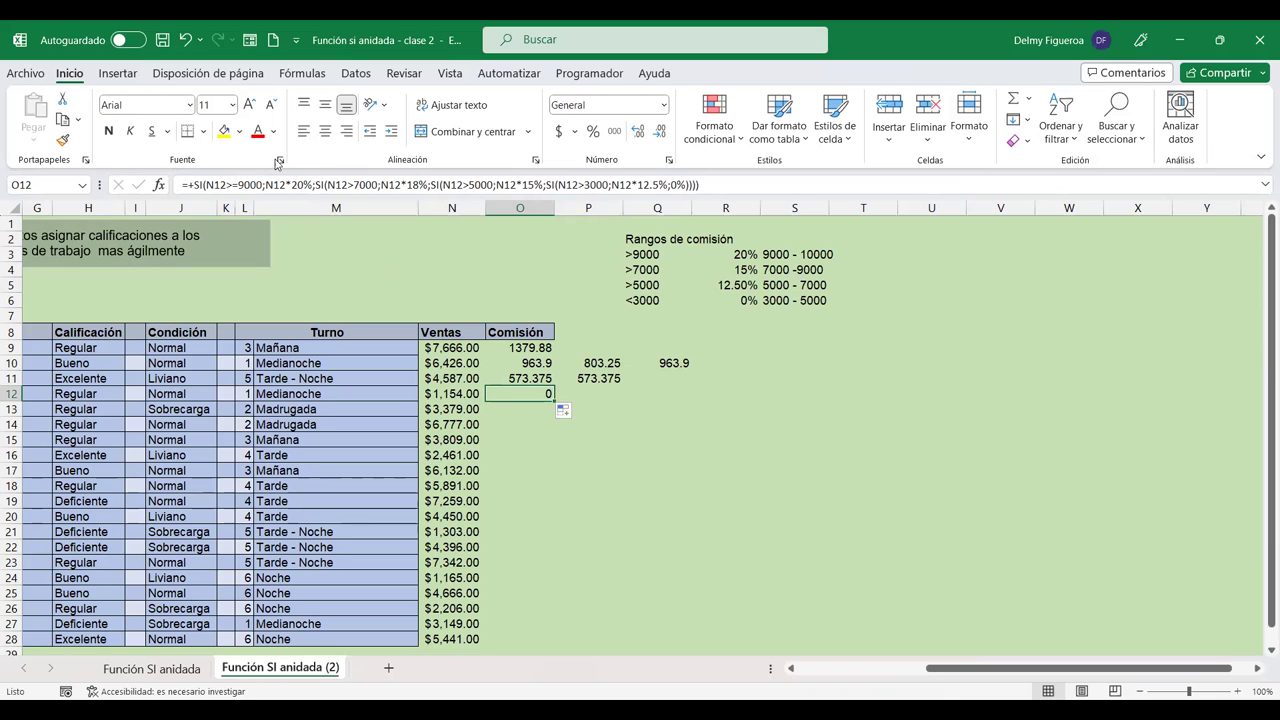
Step: Review O12's nested SI formula and copy it down to O13
left_click(342, 184)
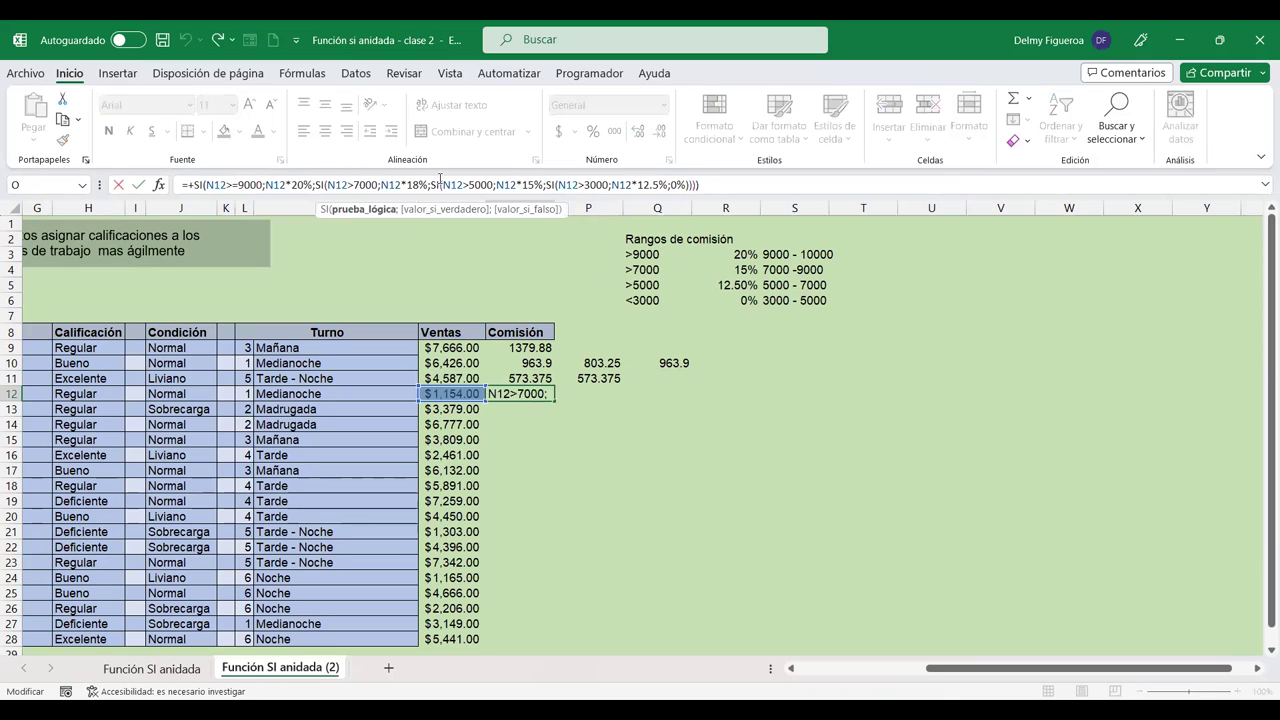
left_click(553, 184)
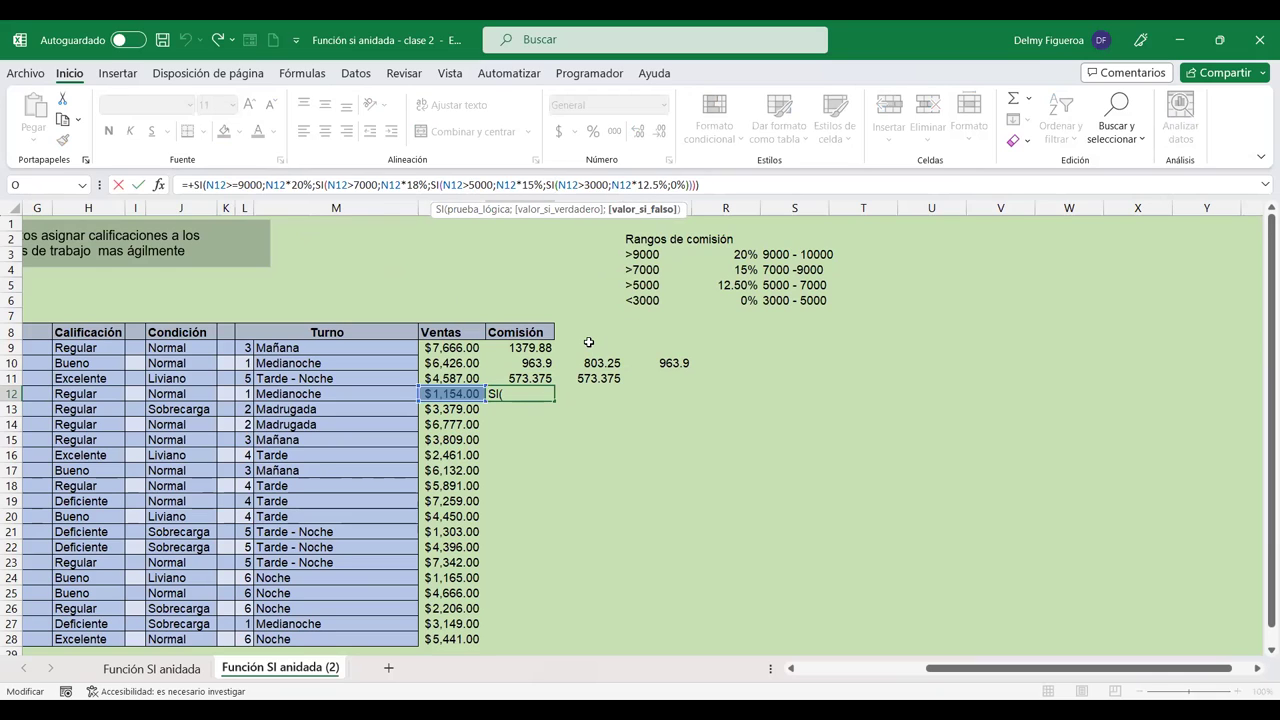
left_click(531, 396)
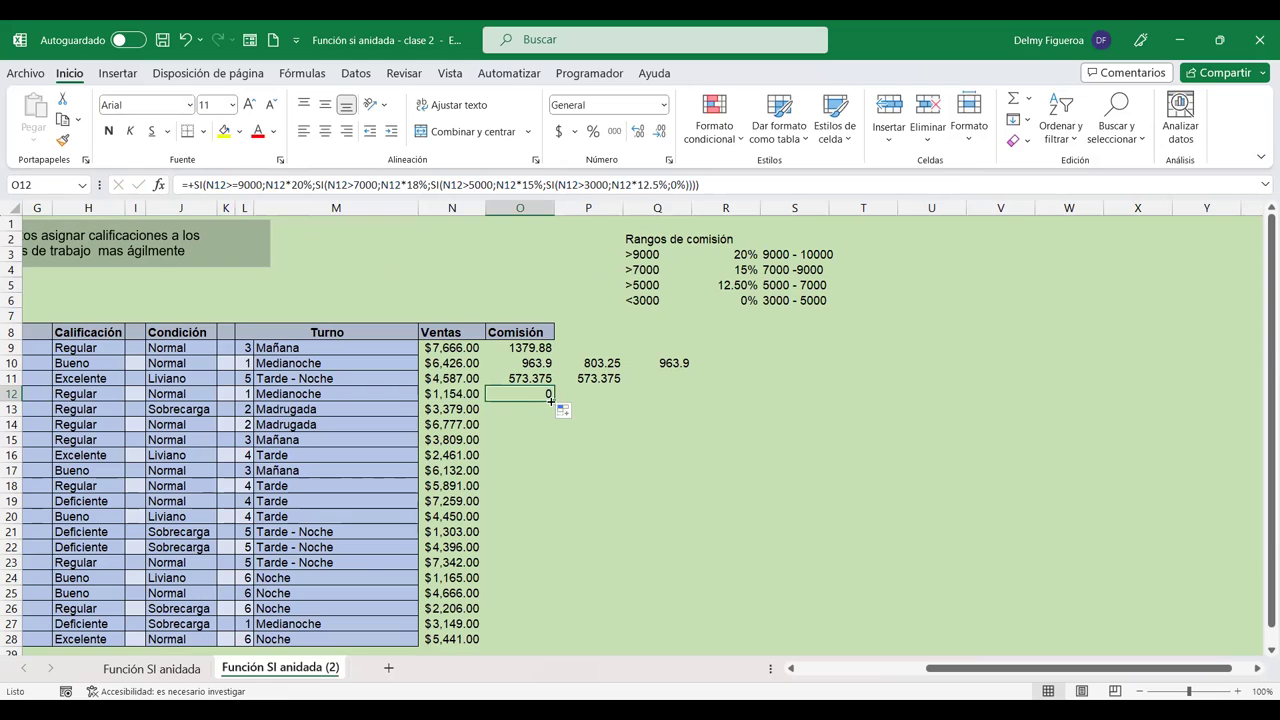
left_click_drag(553, 401, 553, 416)
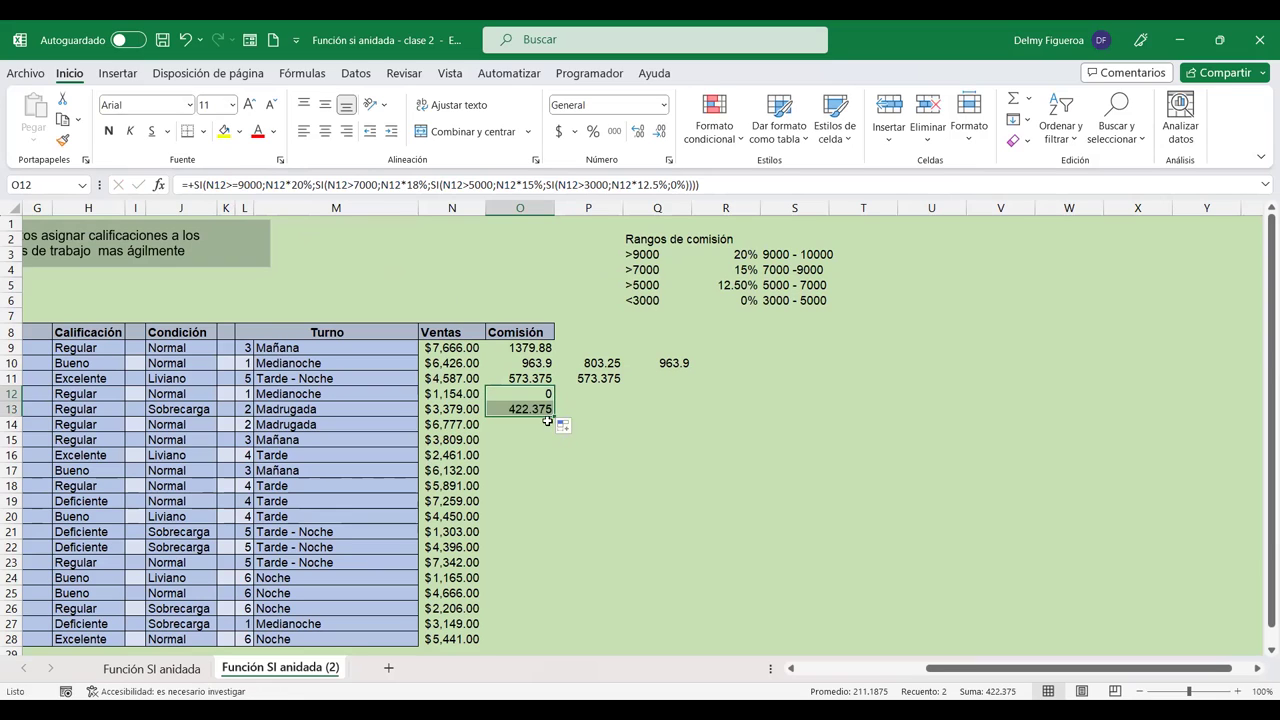
left_click(516, 406)
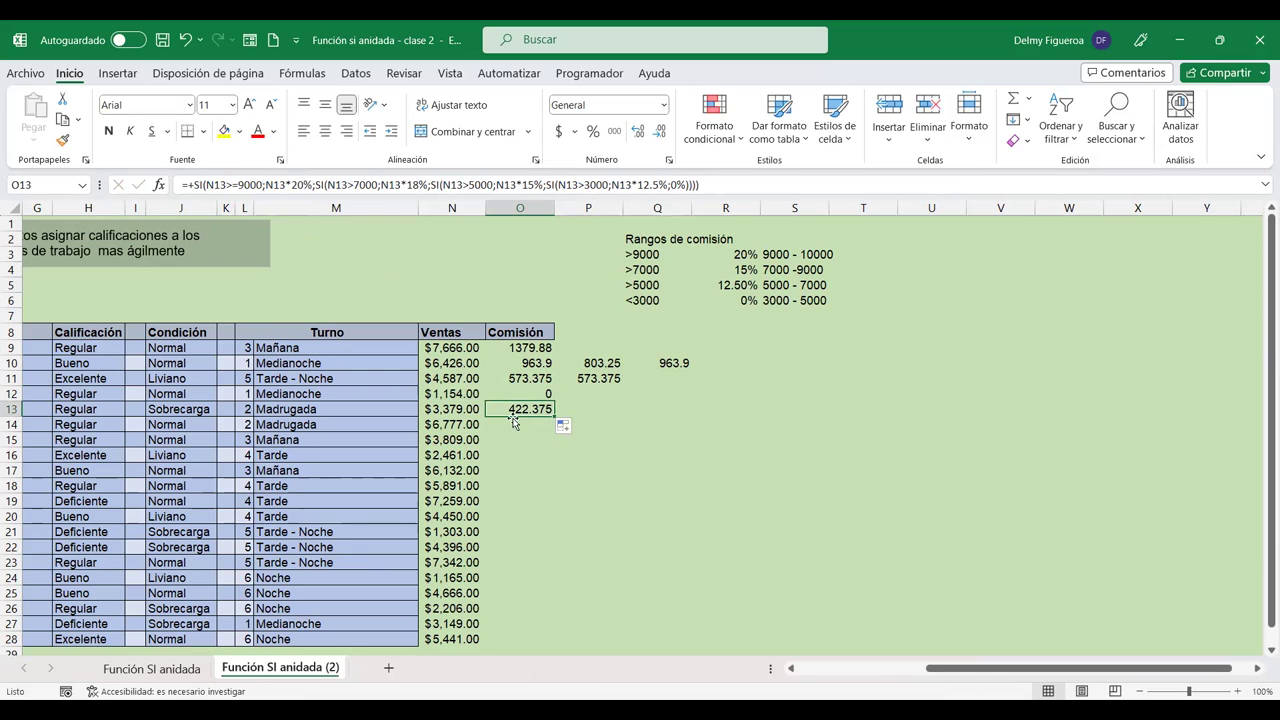
Step: Verify O13 with +N13*12.5 in P13, then clear the check values in P10:R15
left_click(599, 410)
type("+")
left_click(432, 409)
type("*12.5")
key("Return")
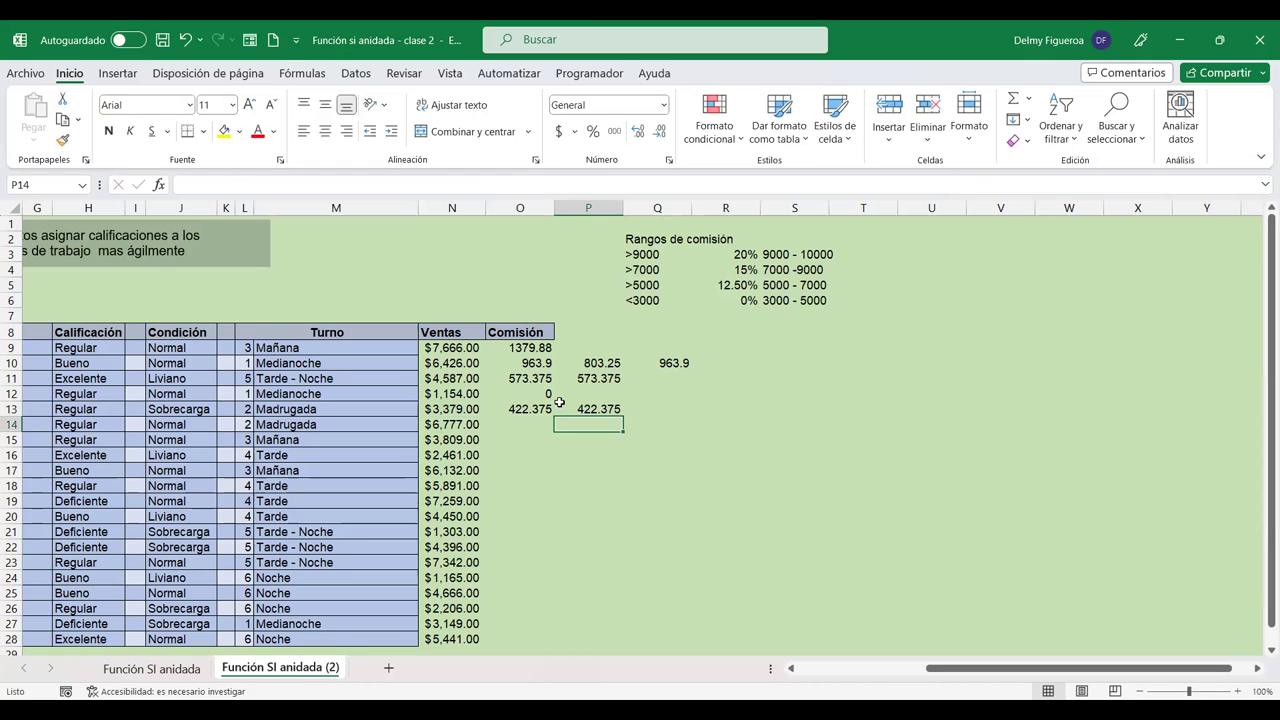
left_click_drag(600, 363, 722, 437)
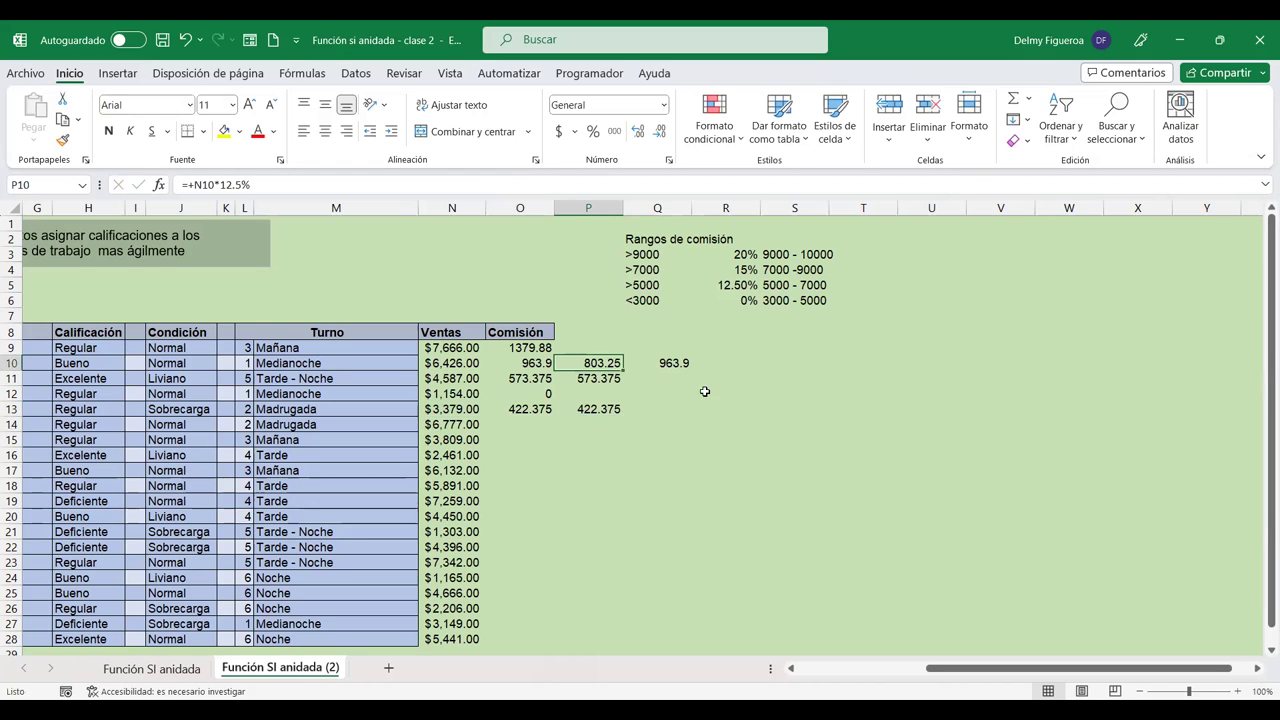
key("Delete")
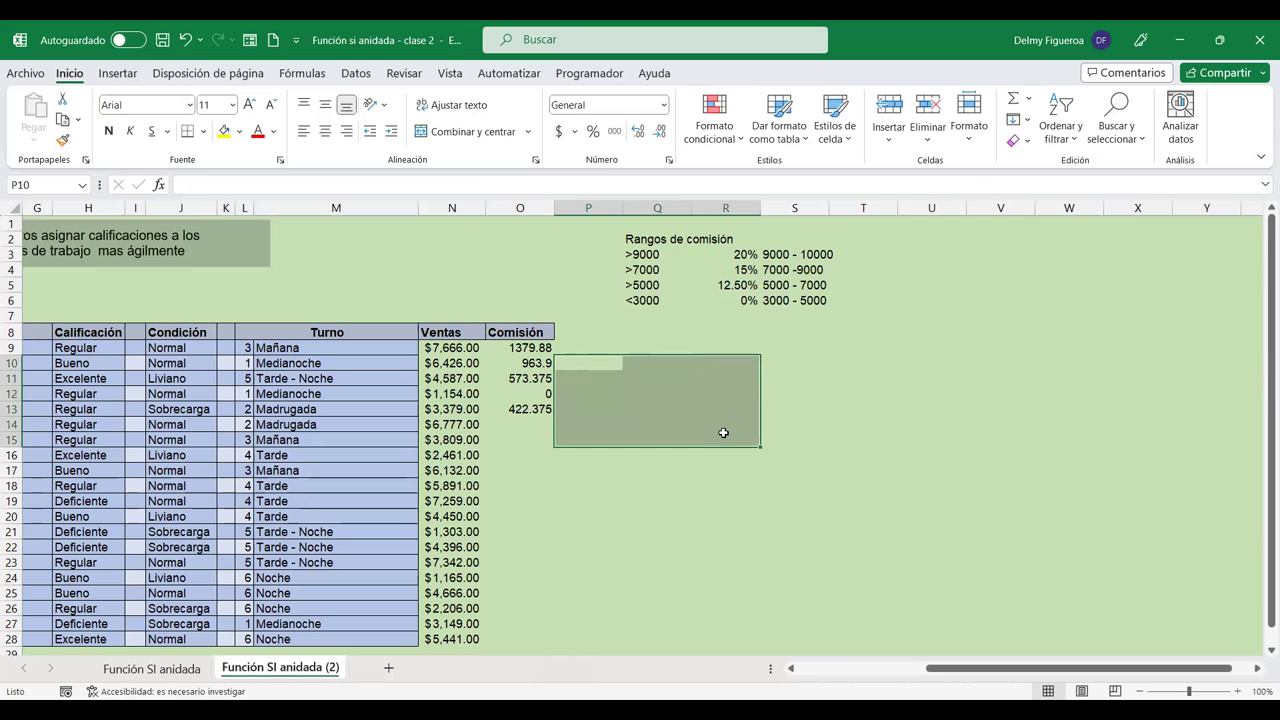
left_click(531, 410)
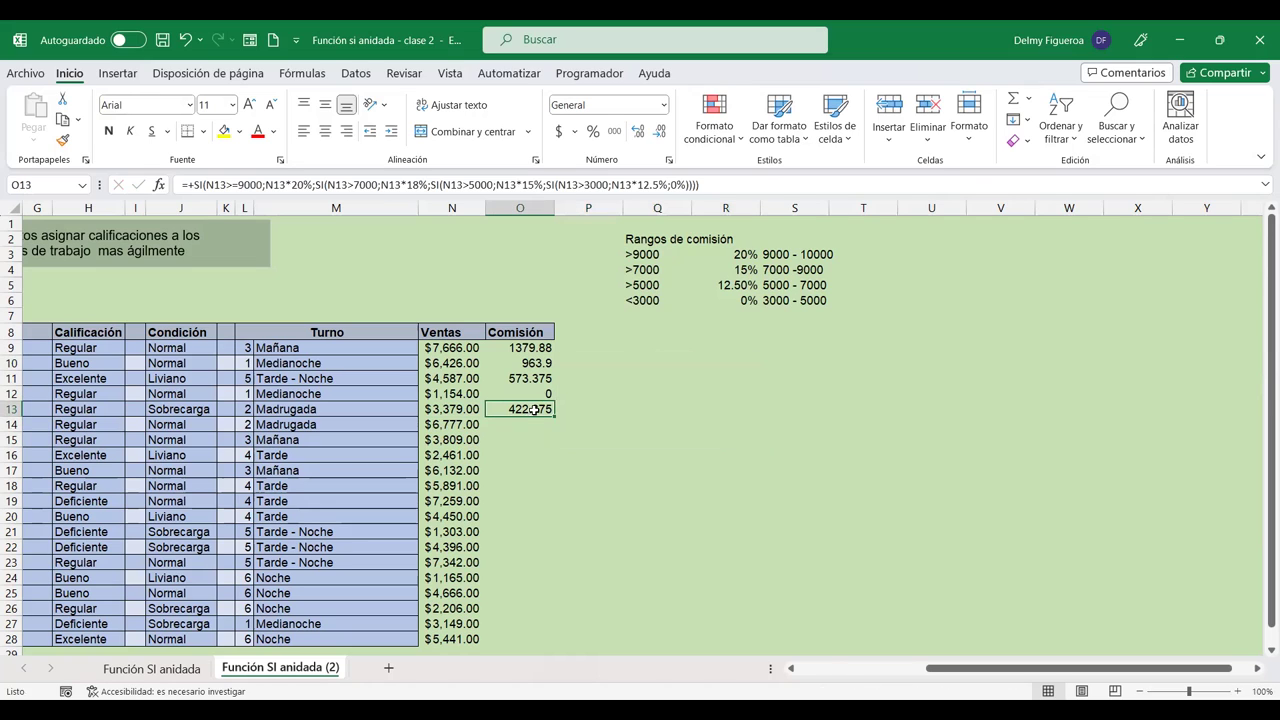
left_click(535, 366)
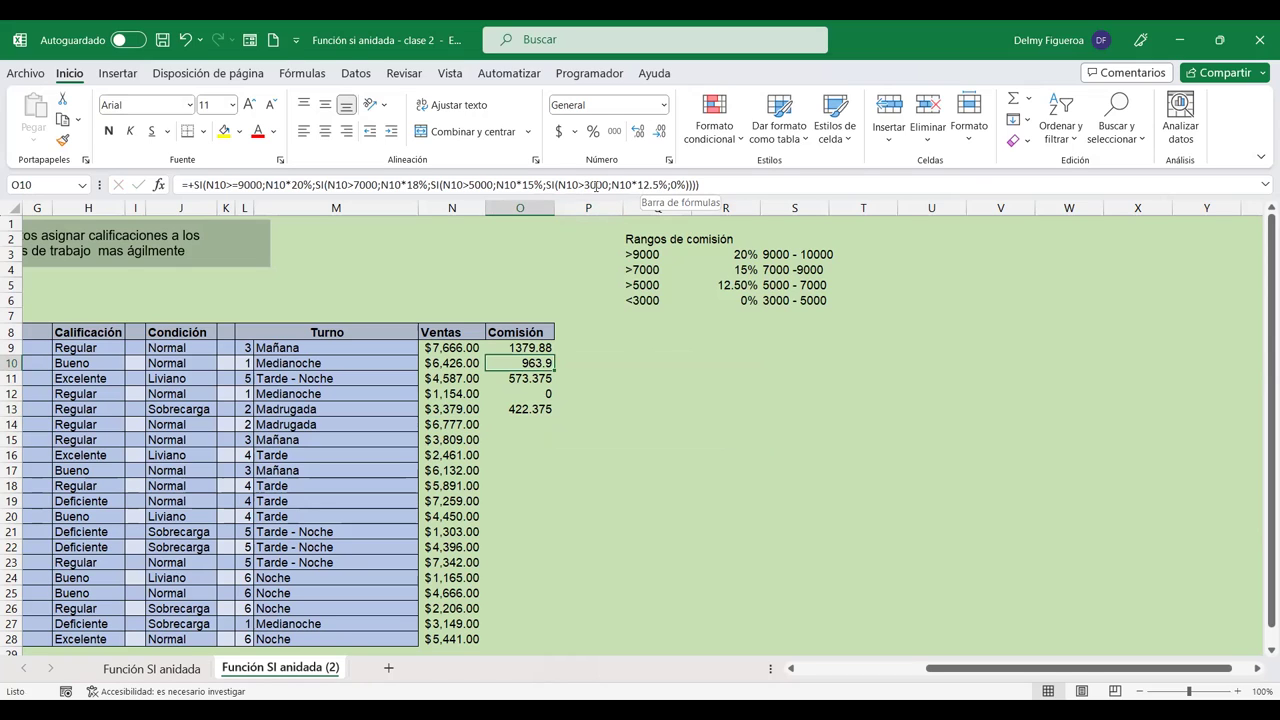
left_click(530, 346)
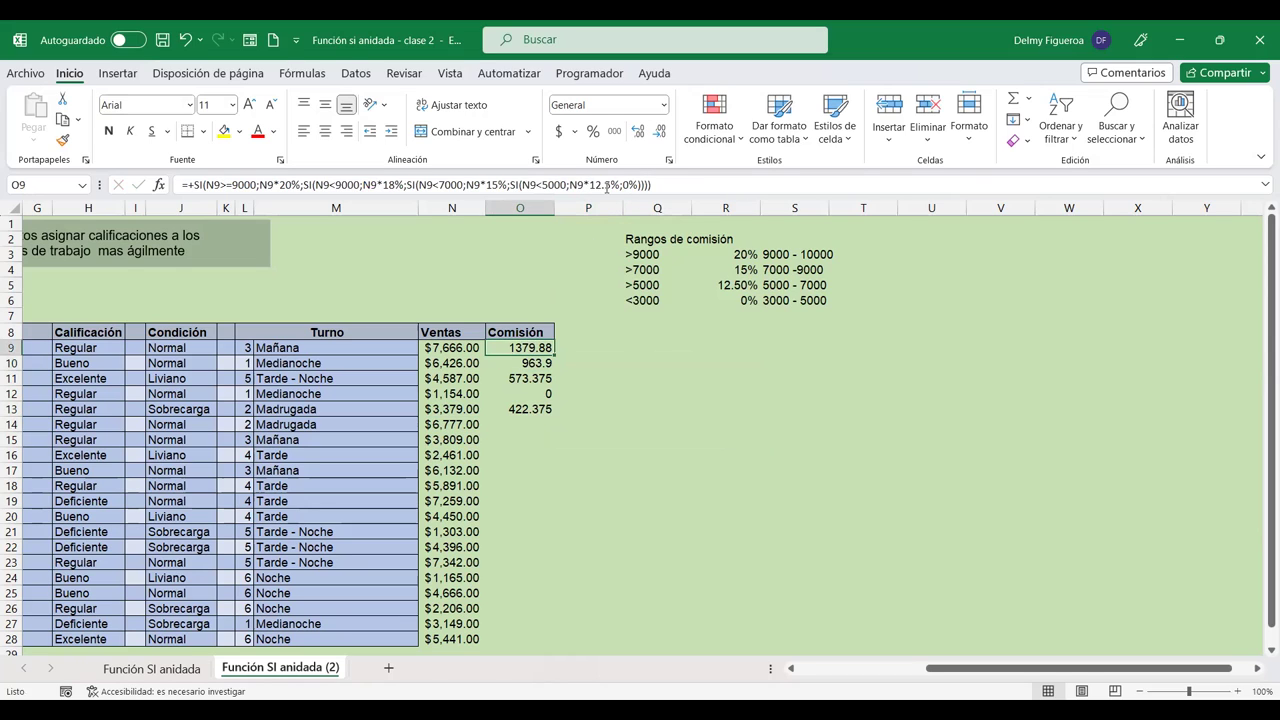
left_click(530, 363)
left_click(540, 410)
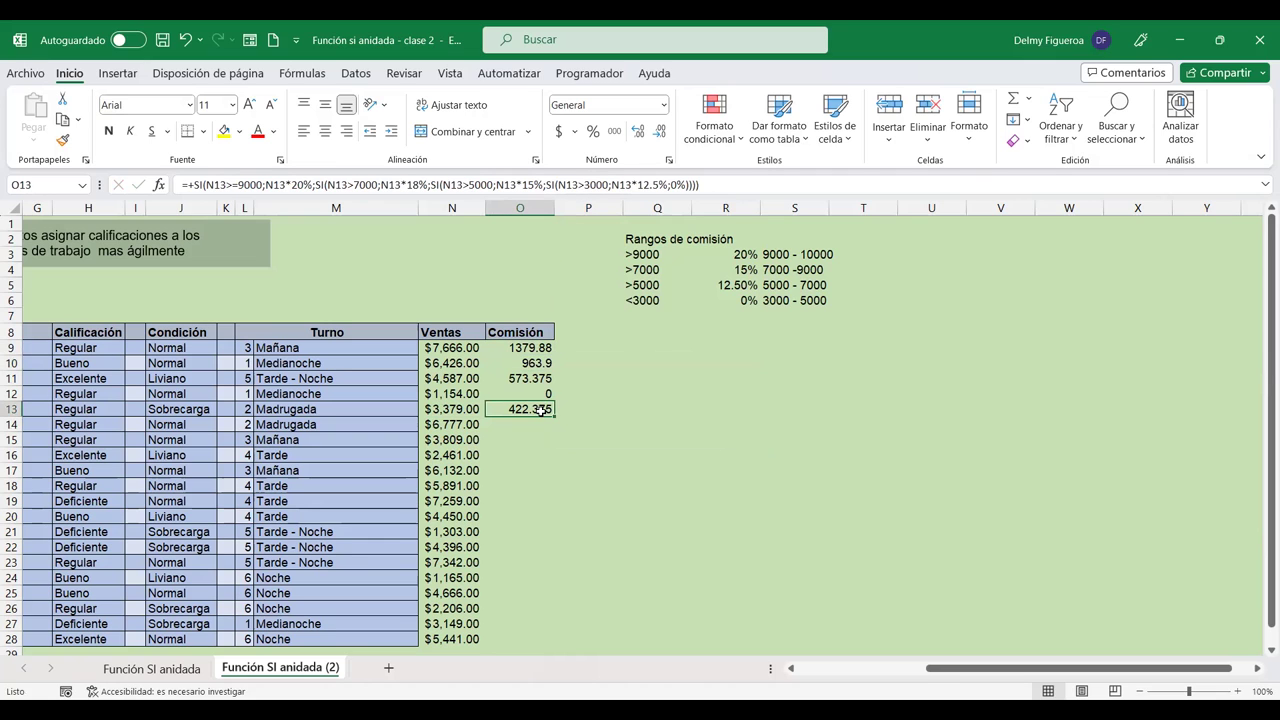
scroll(578, 440, "down", 1)
scroll(580, 444, "up", 1)
left_click_drag(554, 420, 553, 640)
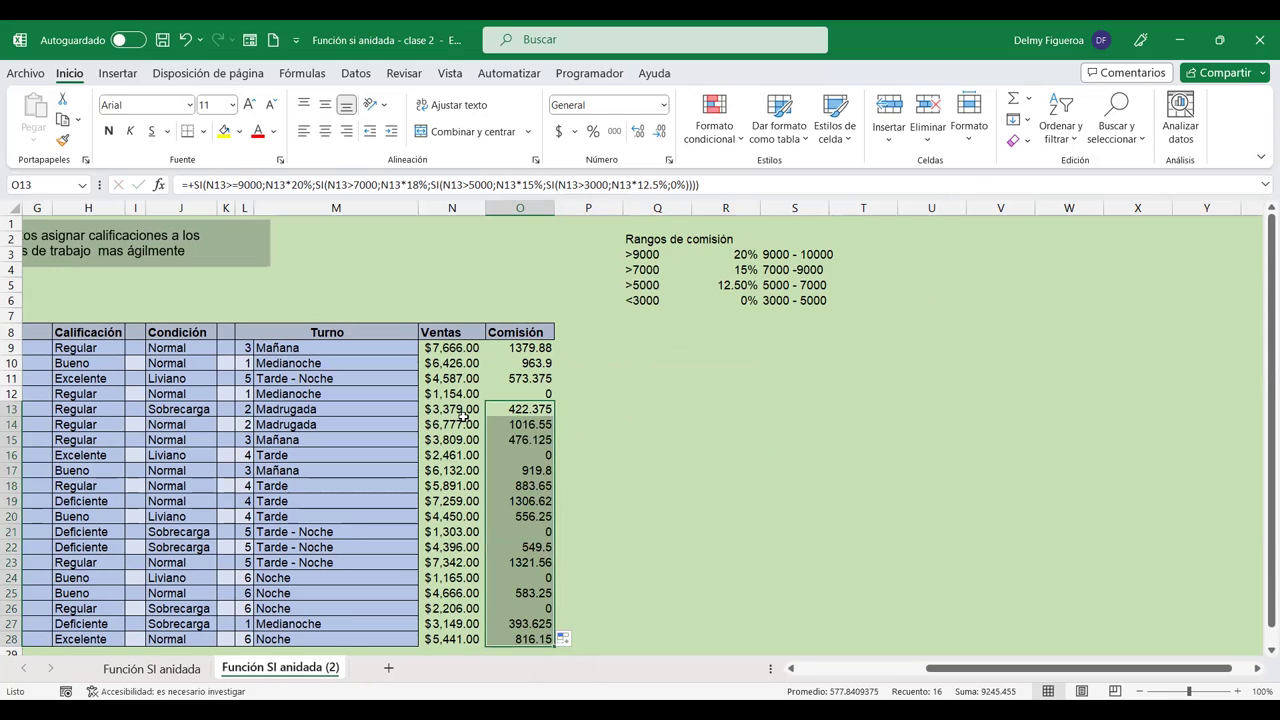
left_click(449, 485)
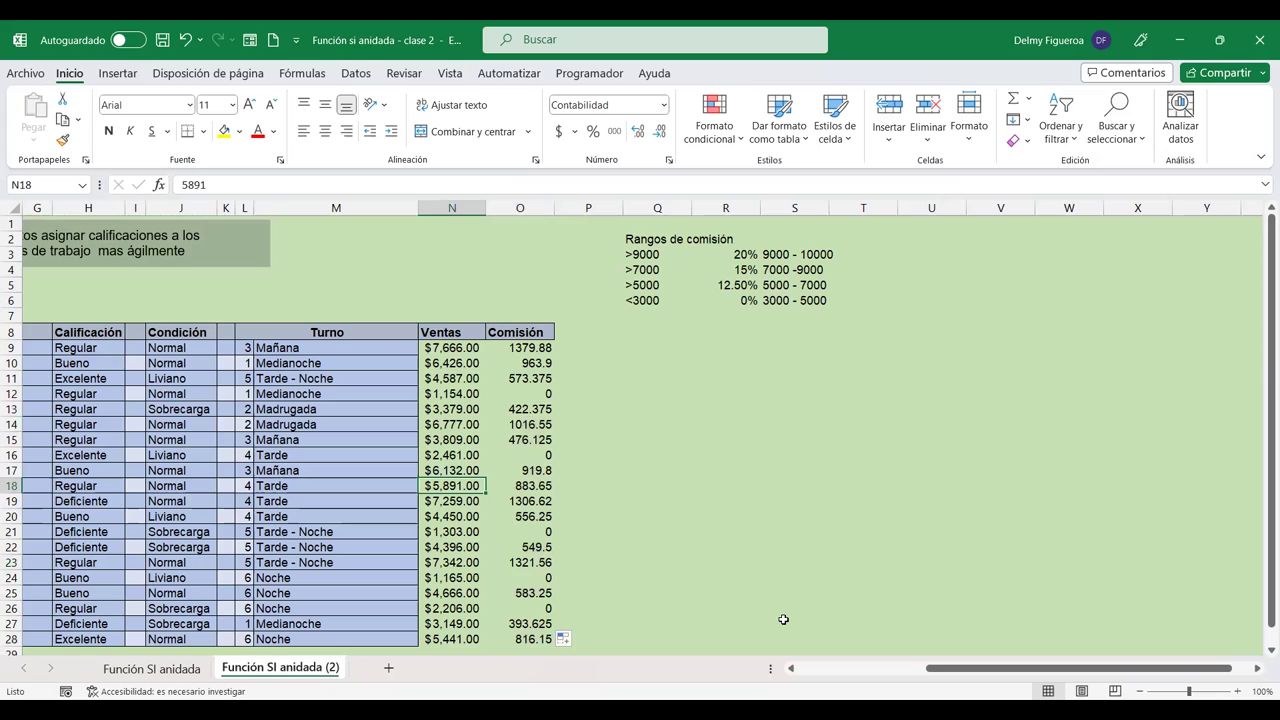
left_click(526, 394)
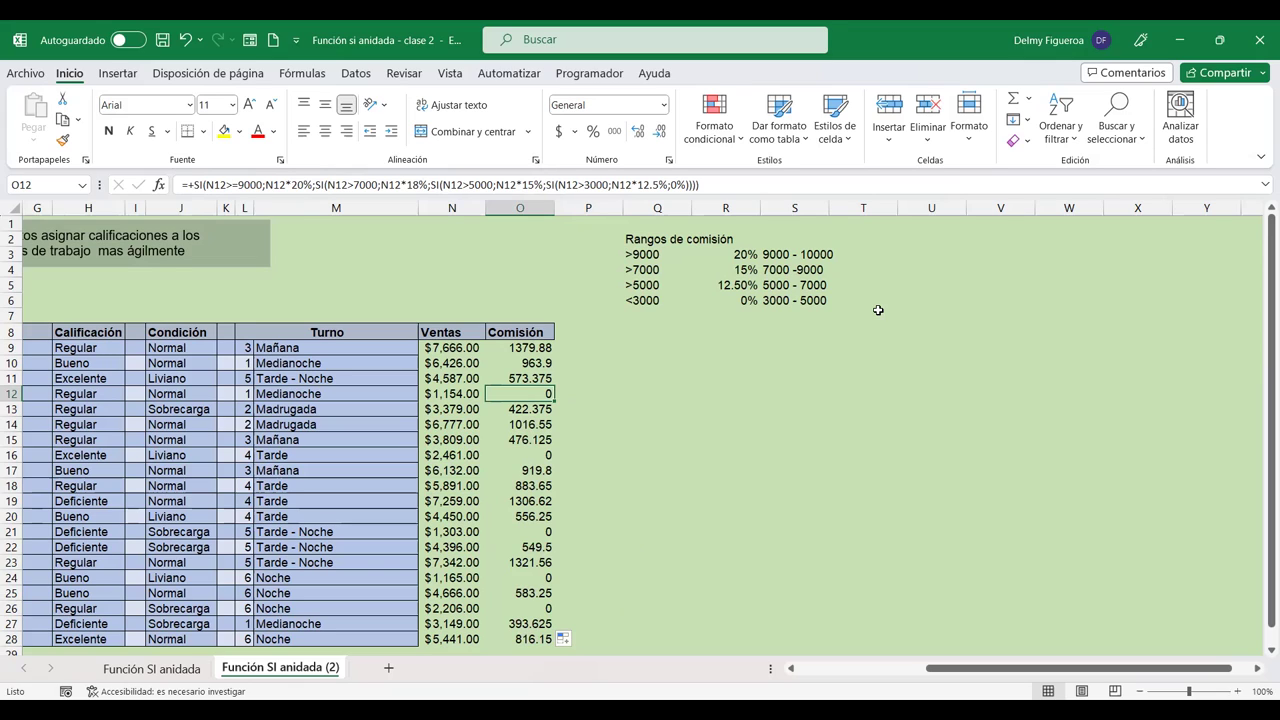
left_click(585, 347)
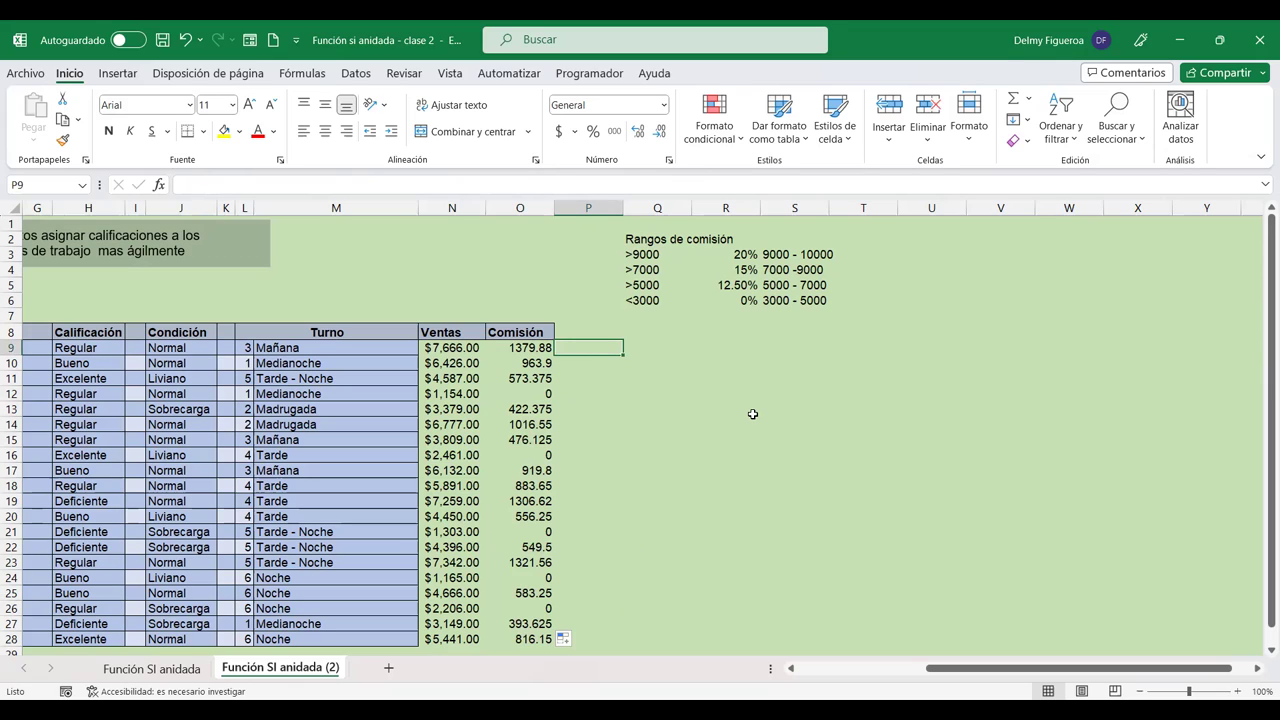
type("+")
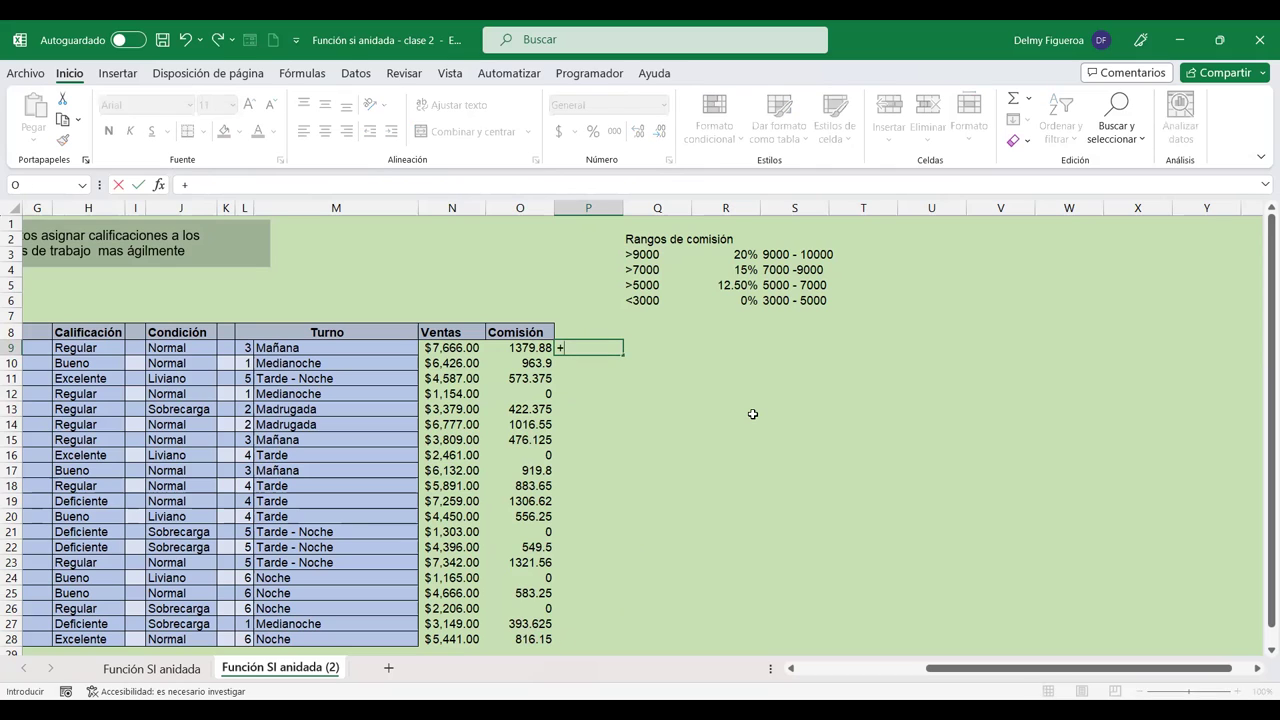
type("si.")
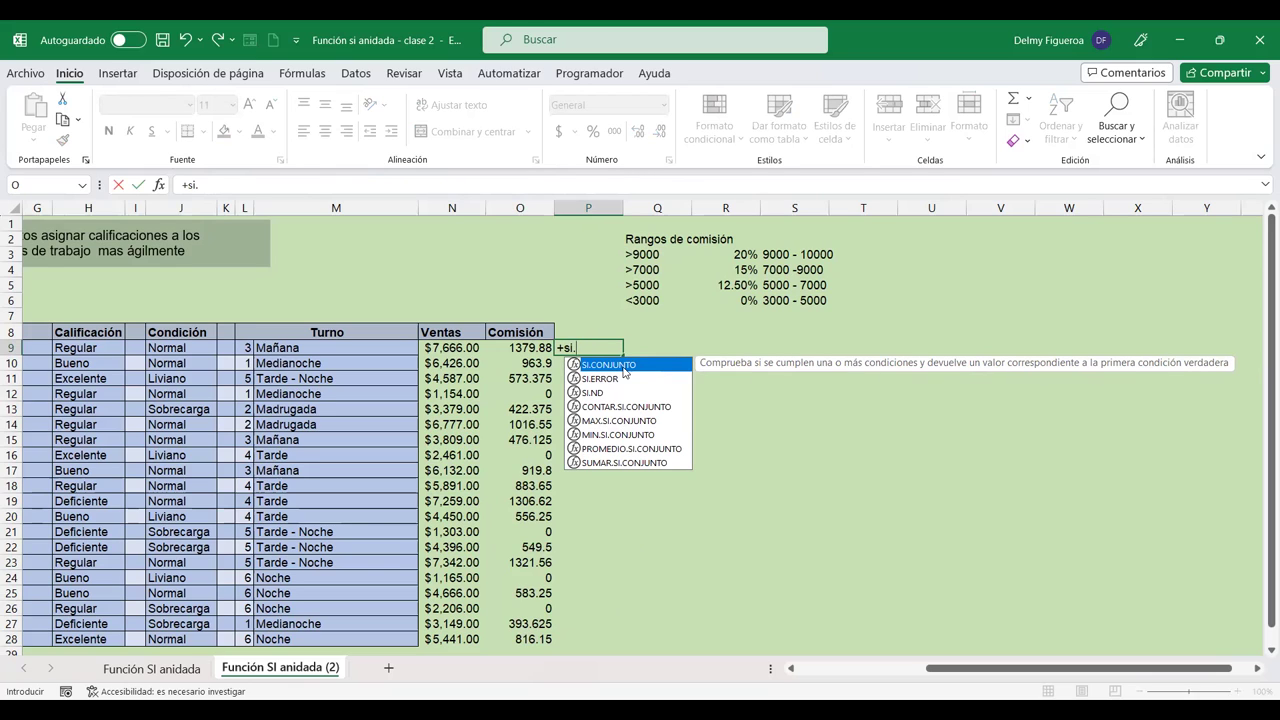
key("Tab")
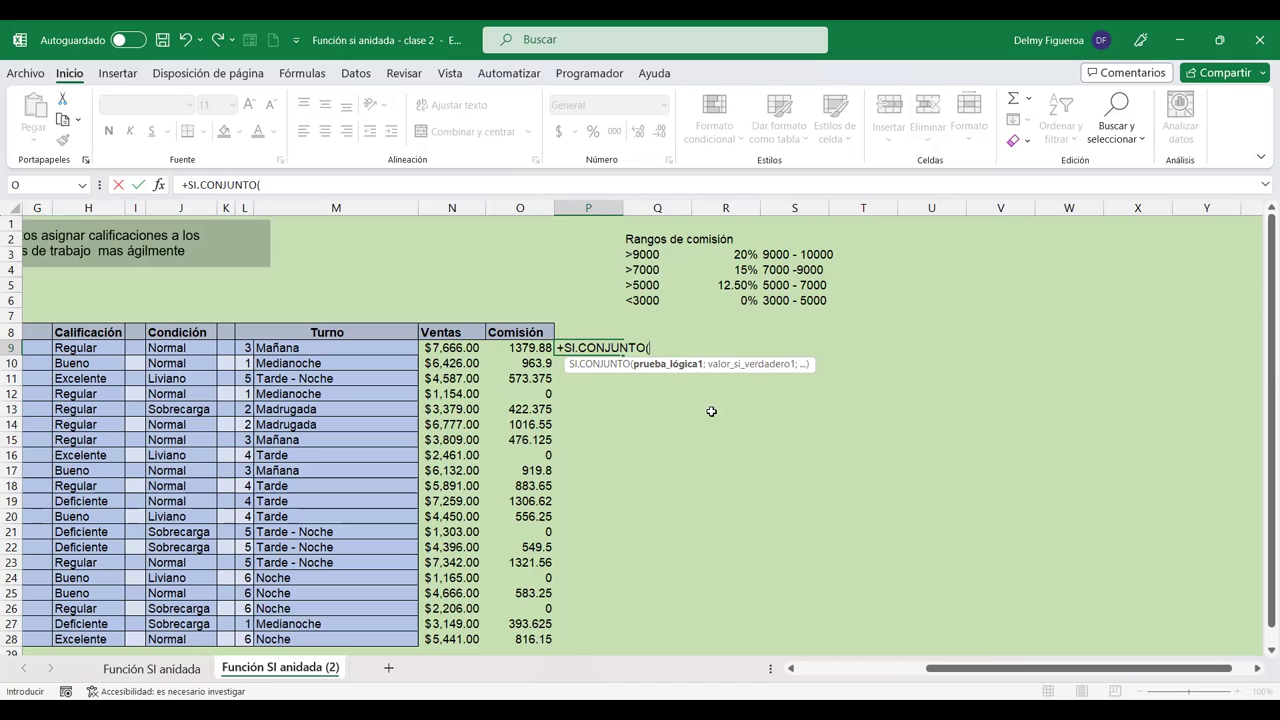
key("Escape")
left_click(515, 362)
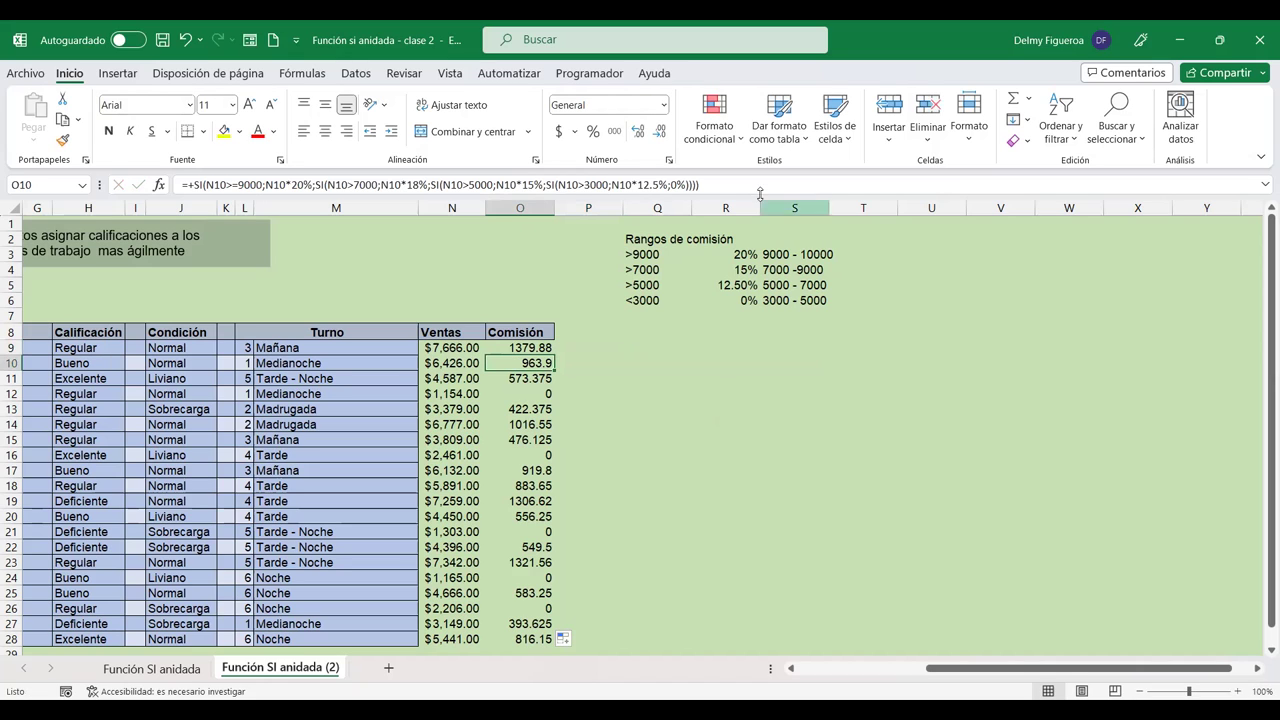
Step: Copy O10's nested SI formula text and paste it into cell U3
left_click_drag(700, 185, 161, 203)
key("ctrl+c")
key("Return")
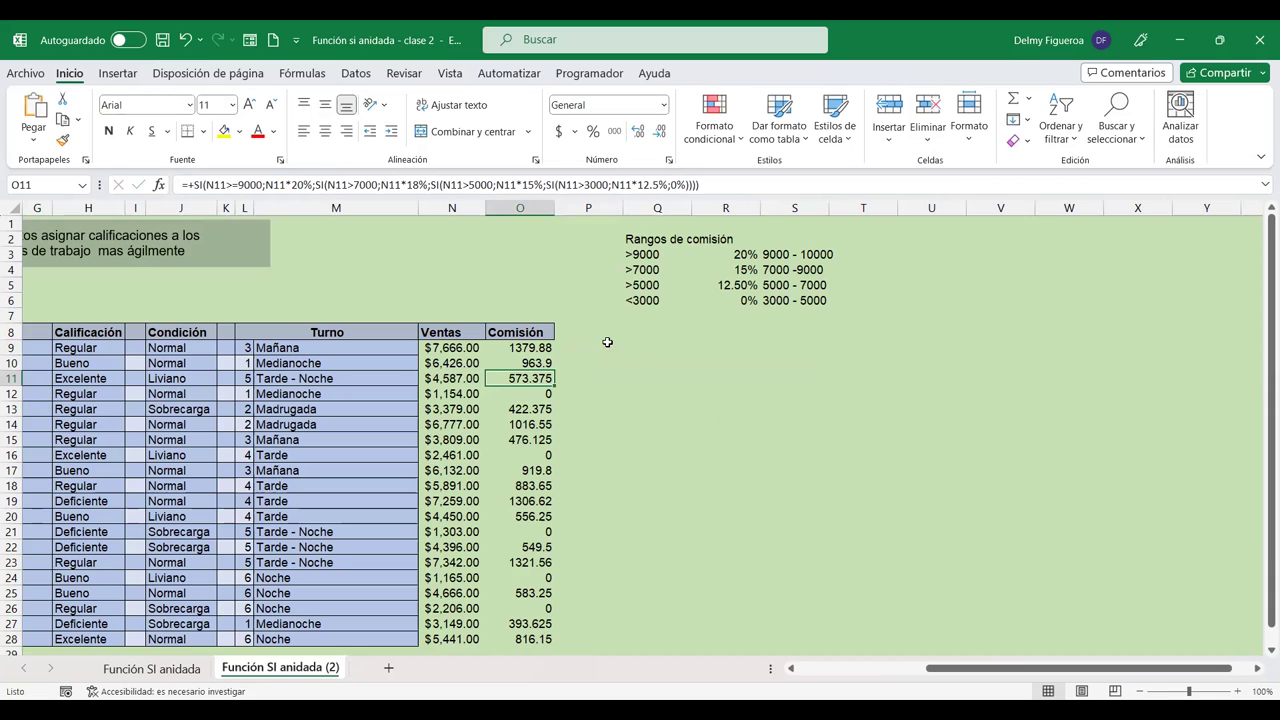
left_click(917, 255)
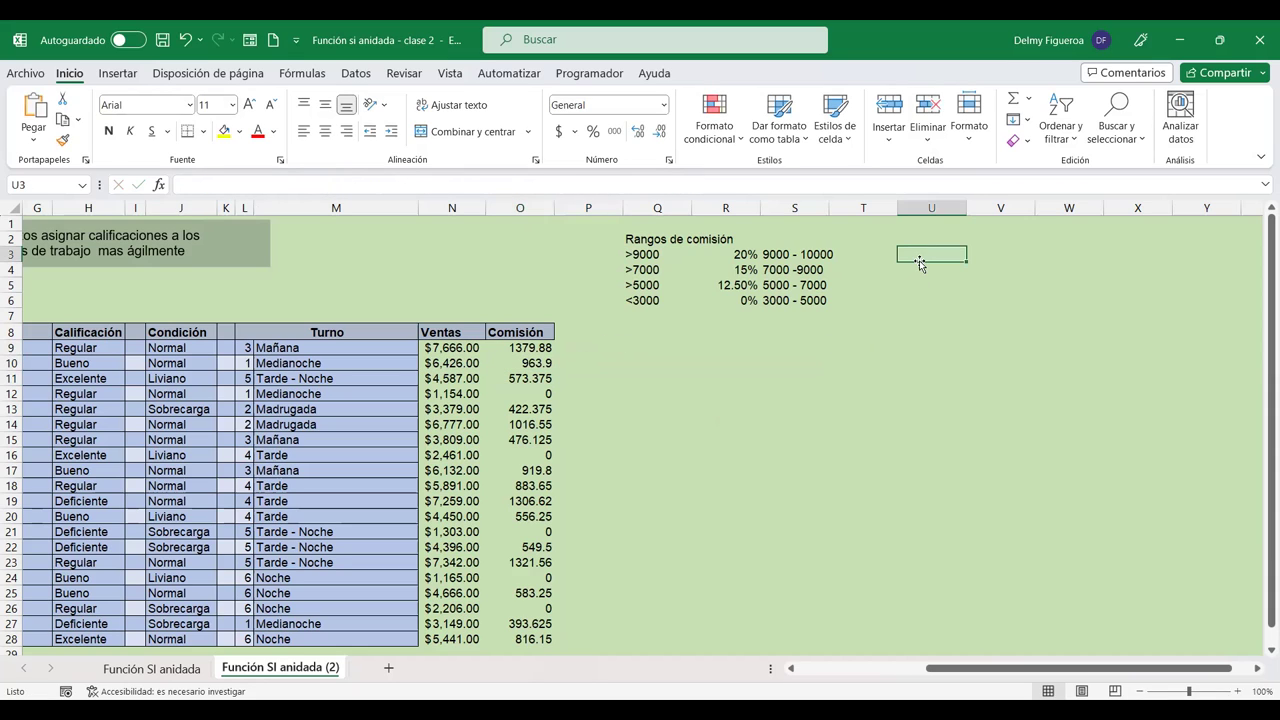
key("ctrl+v")
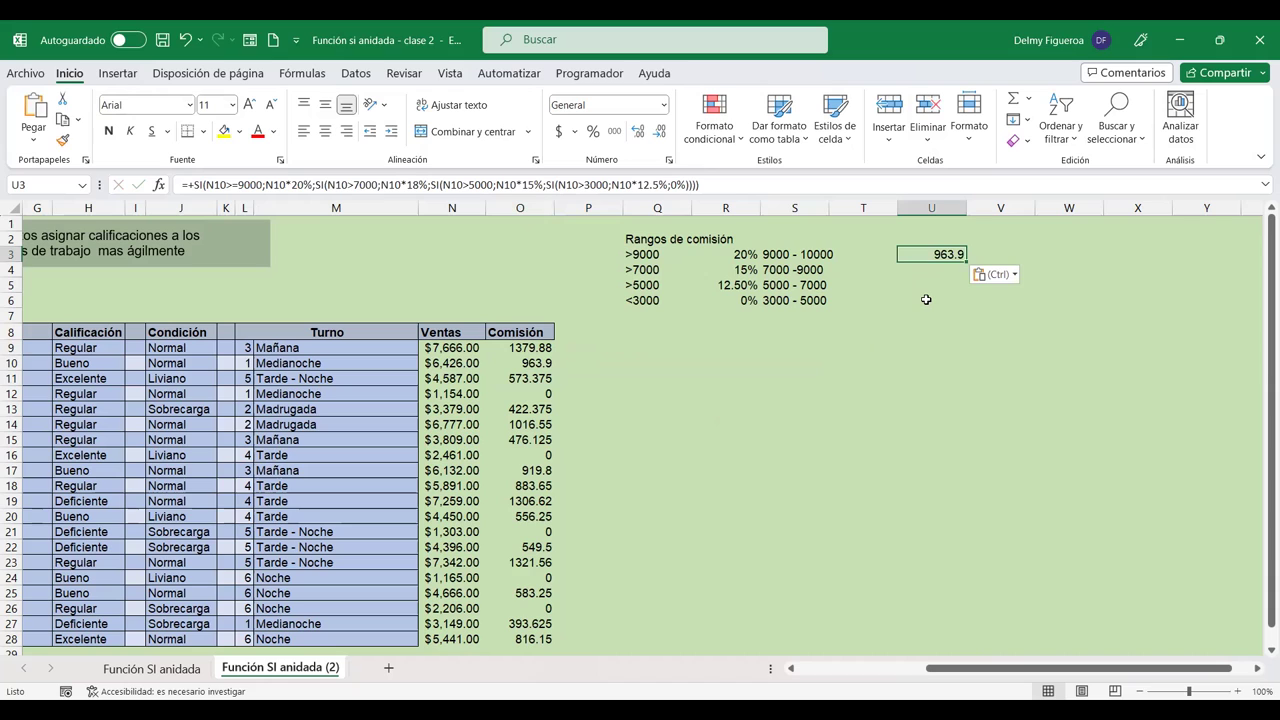
Step: Remove the leading =+ from U3 so the formula shows as plain text
key("F2")
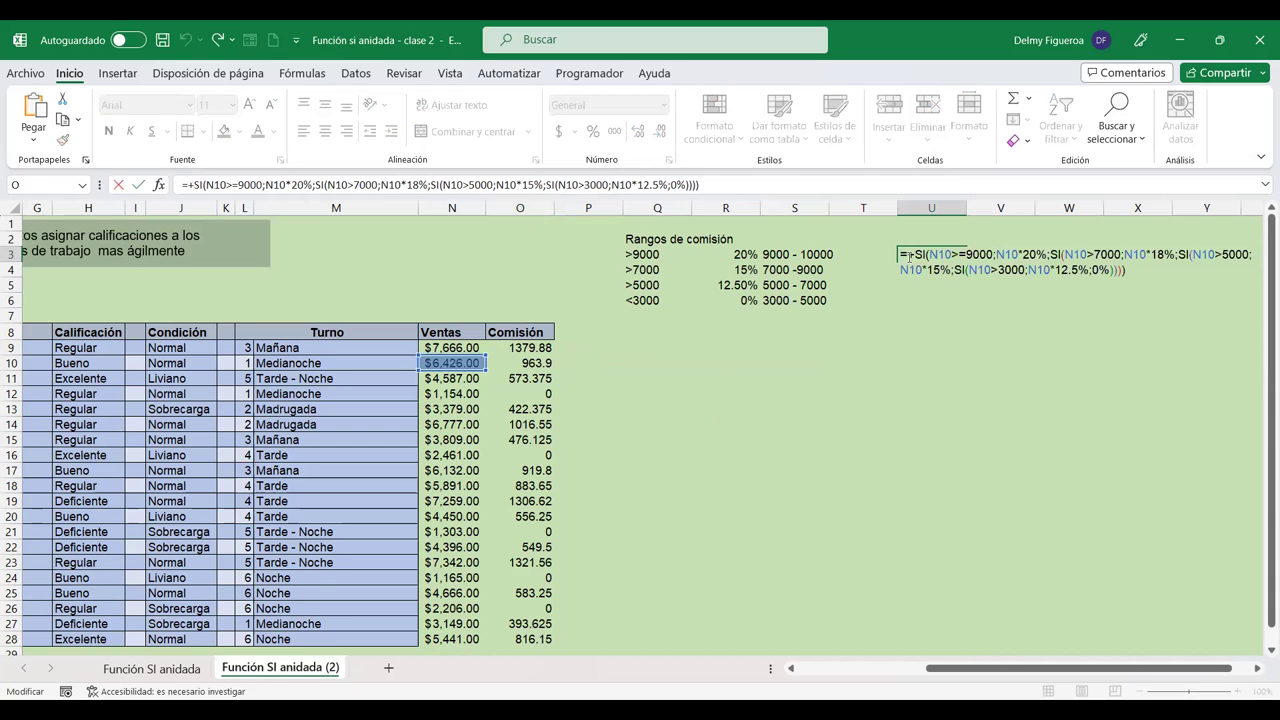
key("BackSpace")
key("Delete")
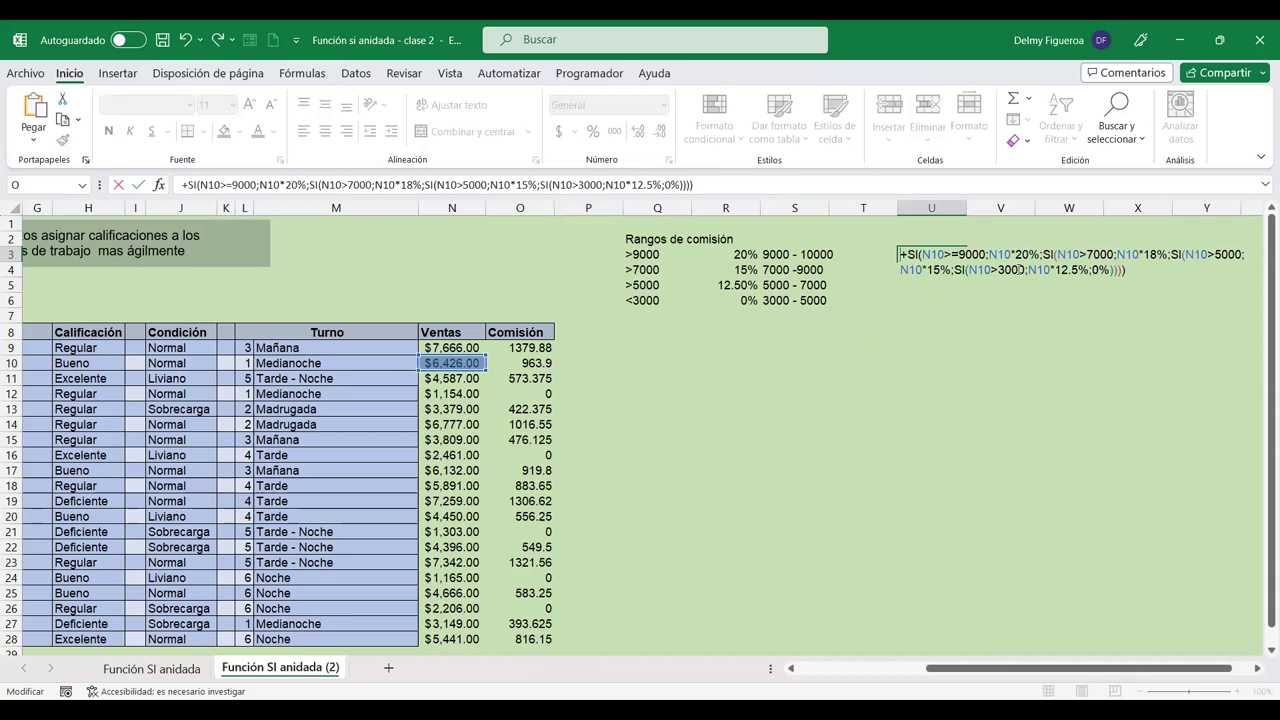
key("Return")
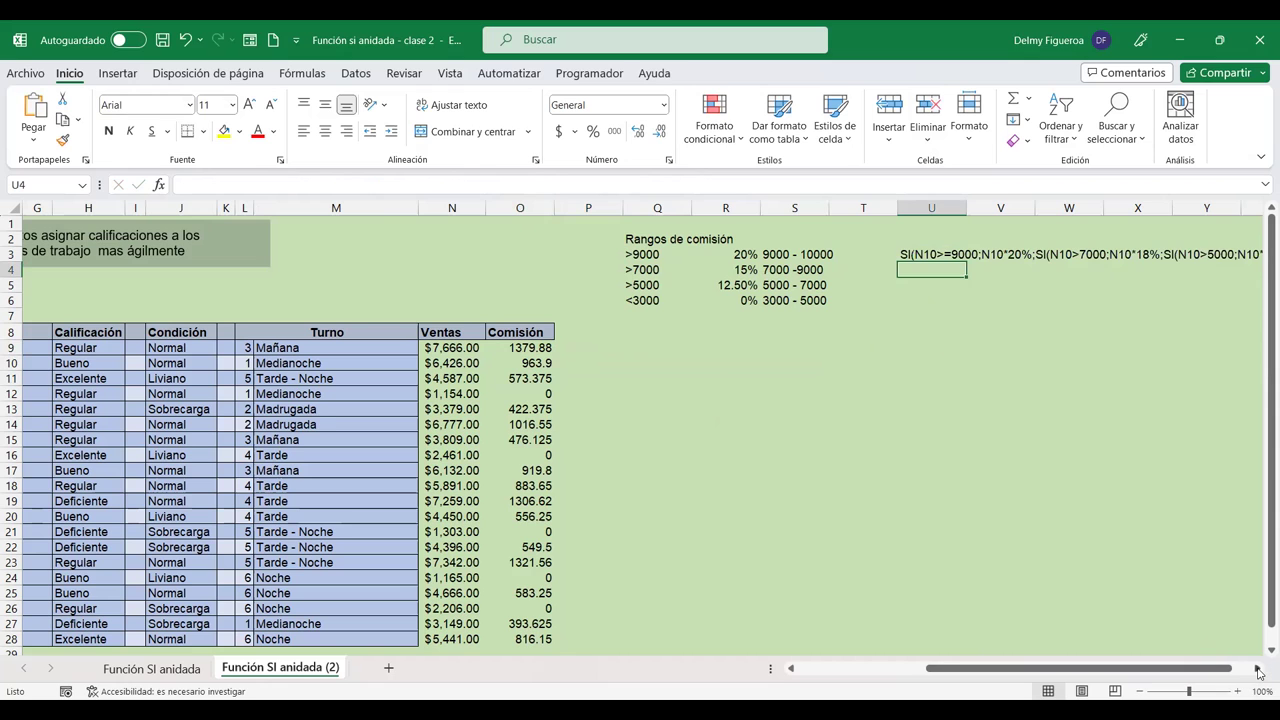
left_click(1257, 669)
left_click(1257, 669)
left_click(1257, 669)
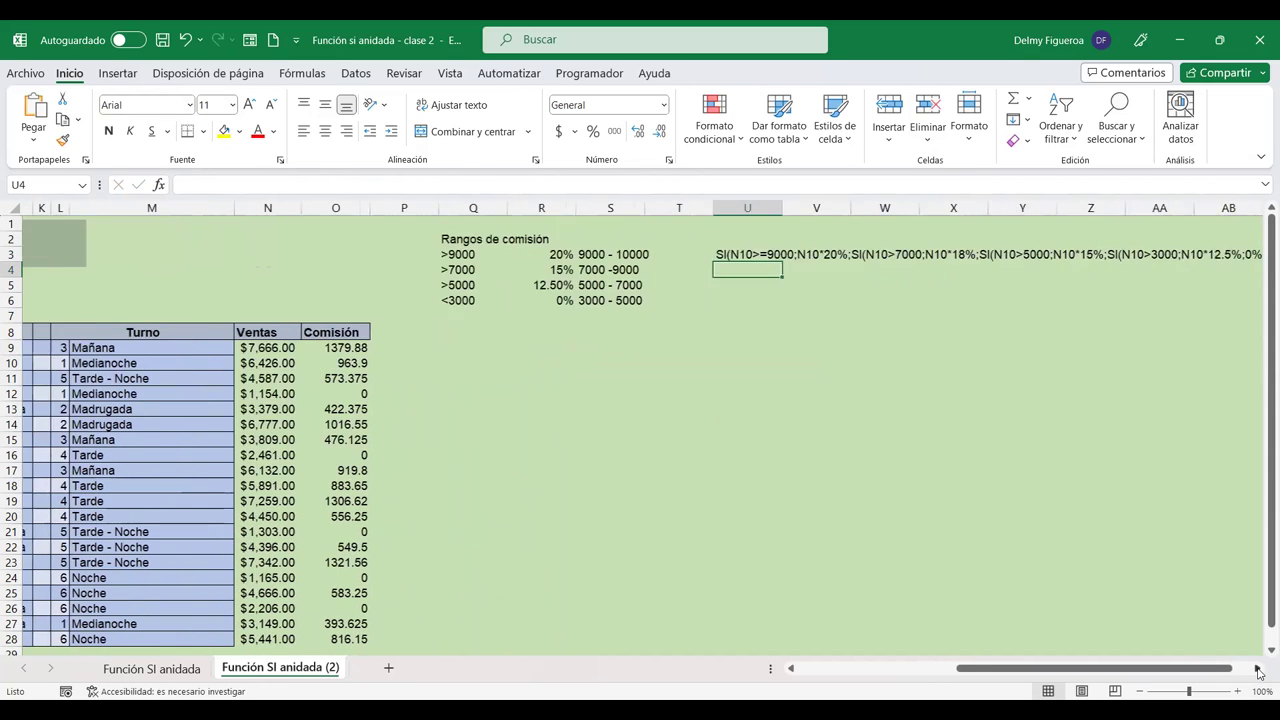
left_click(1257, 669)
left_click(1257, 669)
left_click(1257, 669)
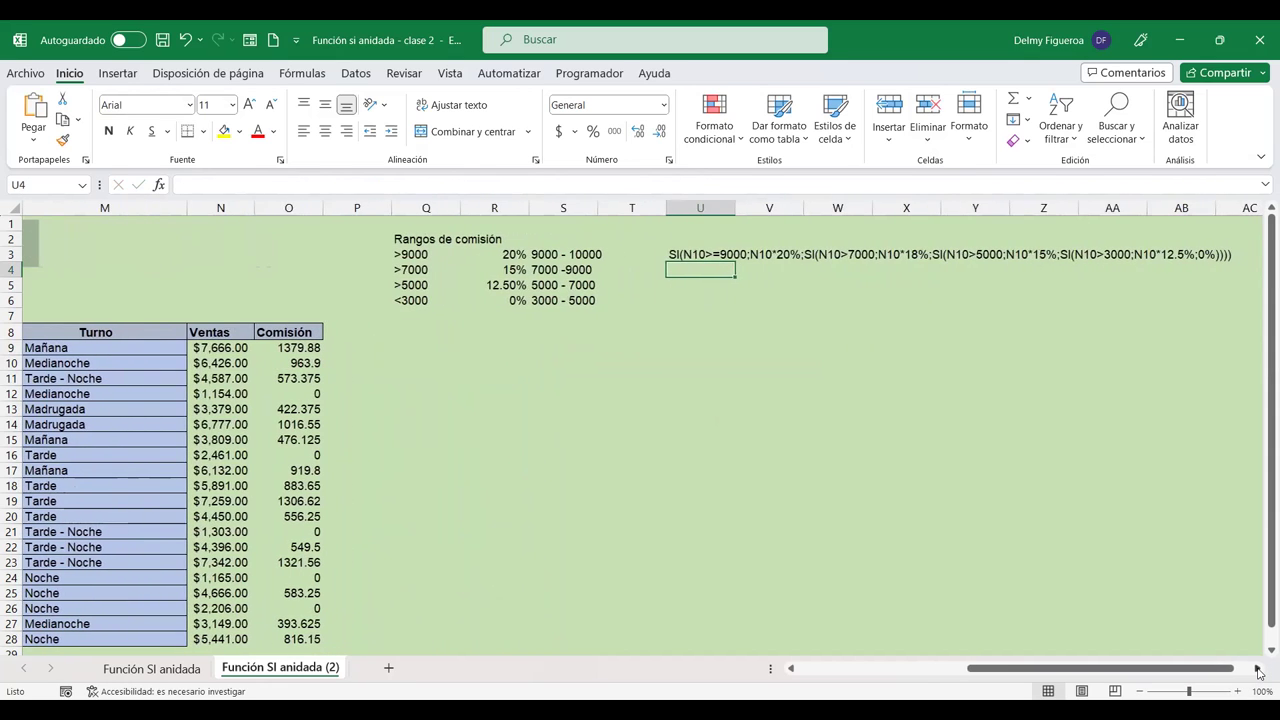
Step: Type +SI.CONJUNTO(N9>=9000;N9*20%; into P9 as the formula's first tier
left_click(354, 347)
type("+")
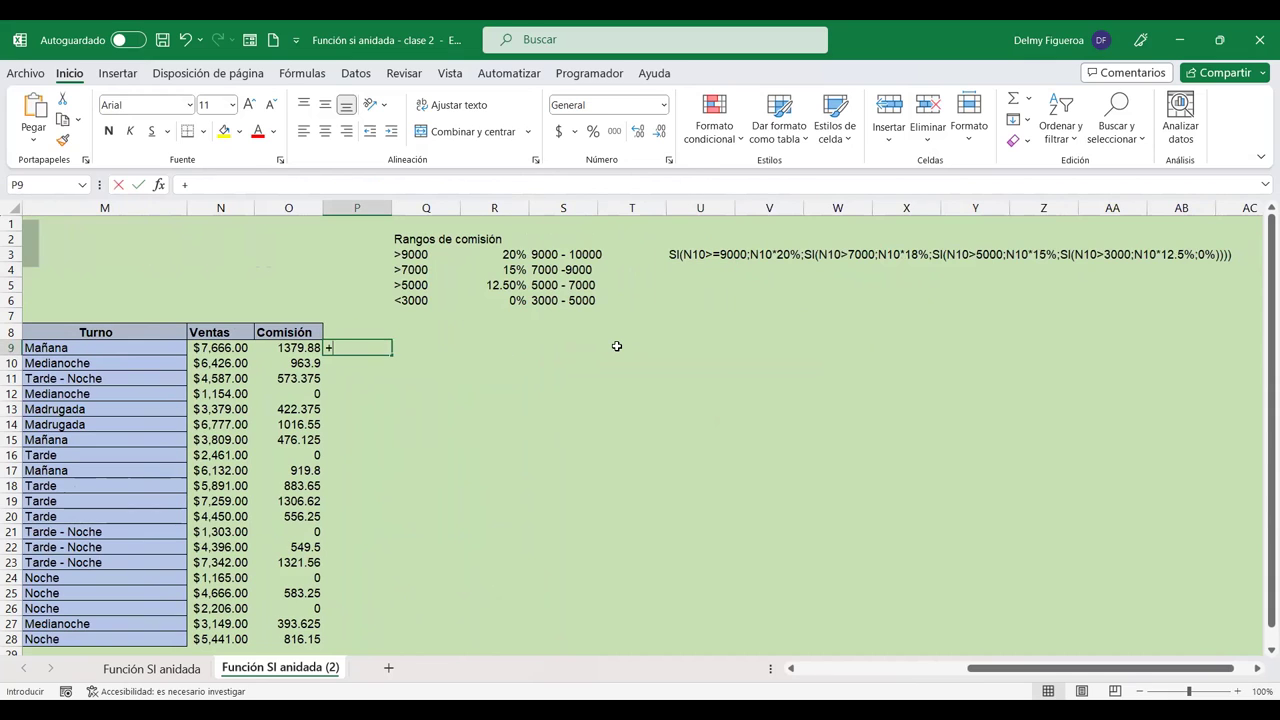
type("si.")
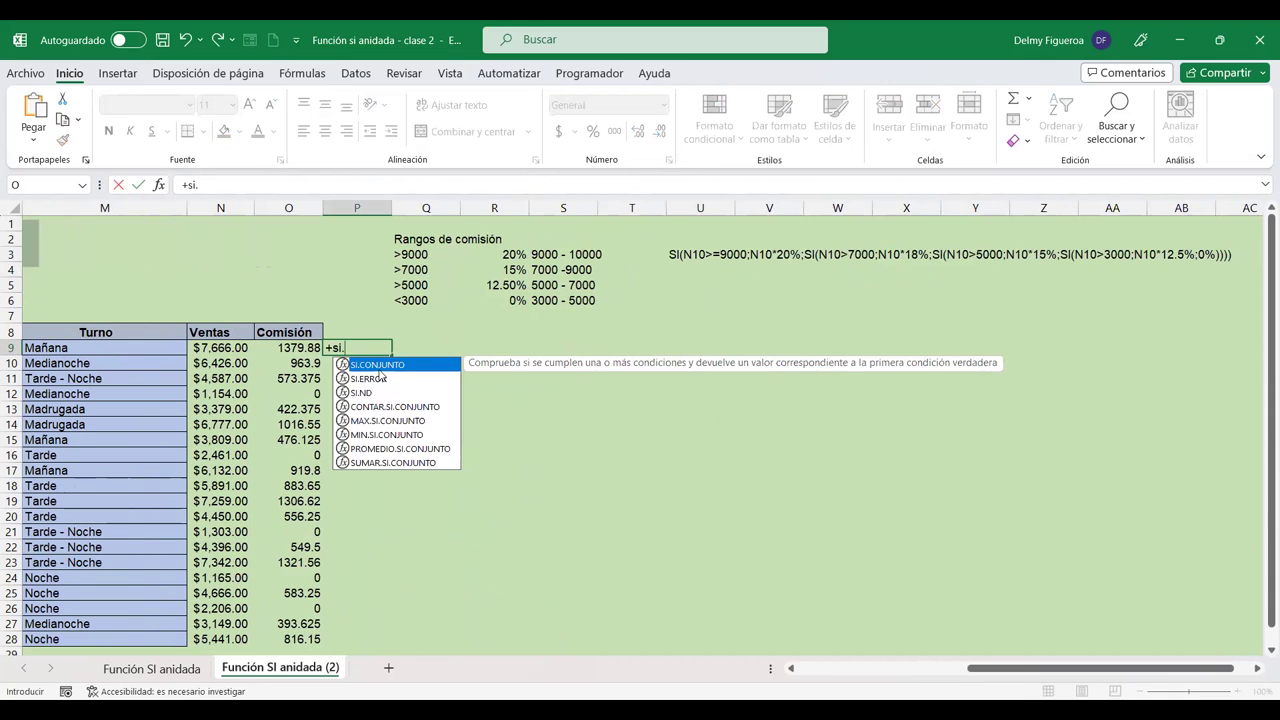
double_click(388, 366)
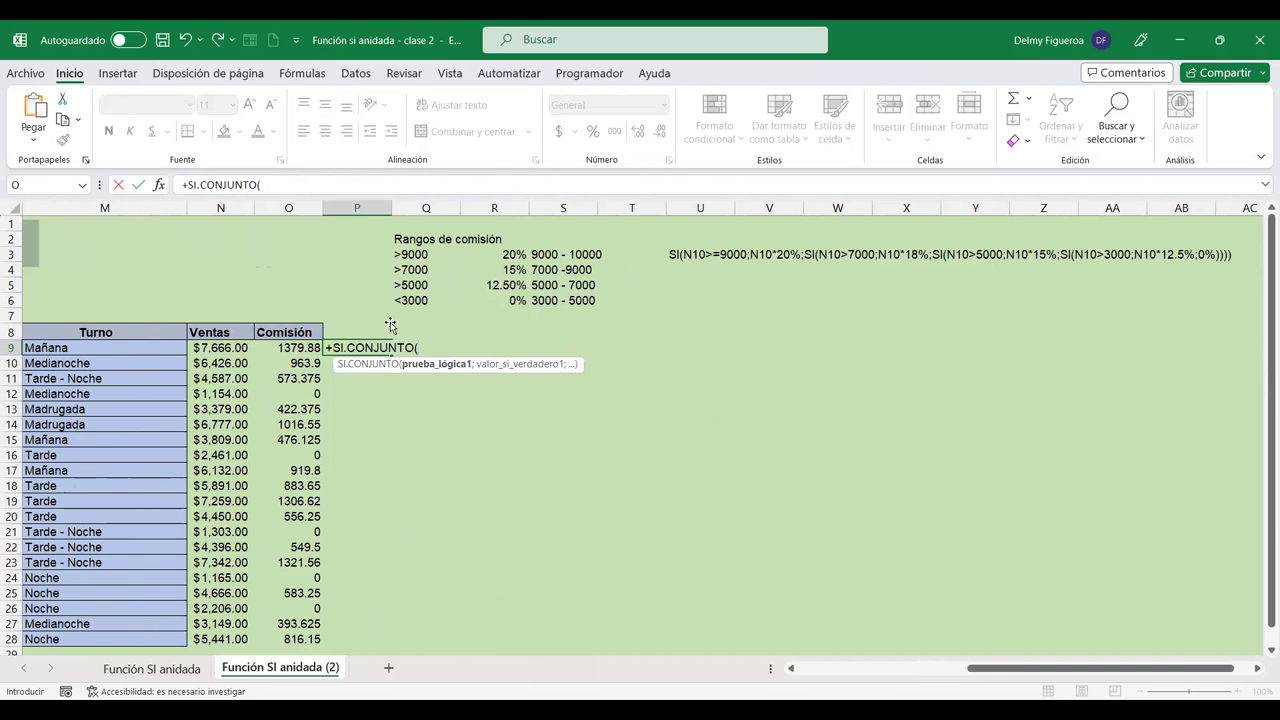
left_click(222, 347)
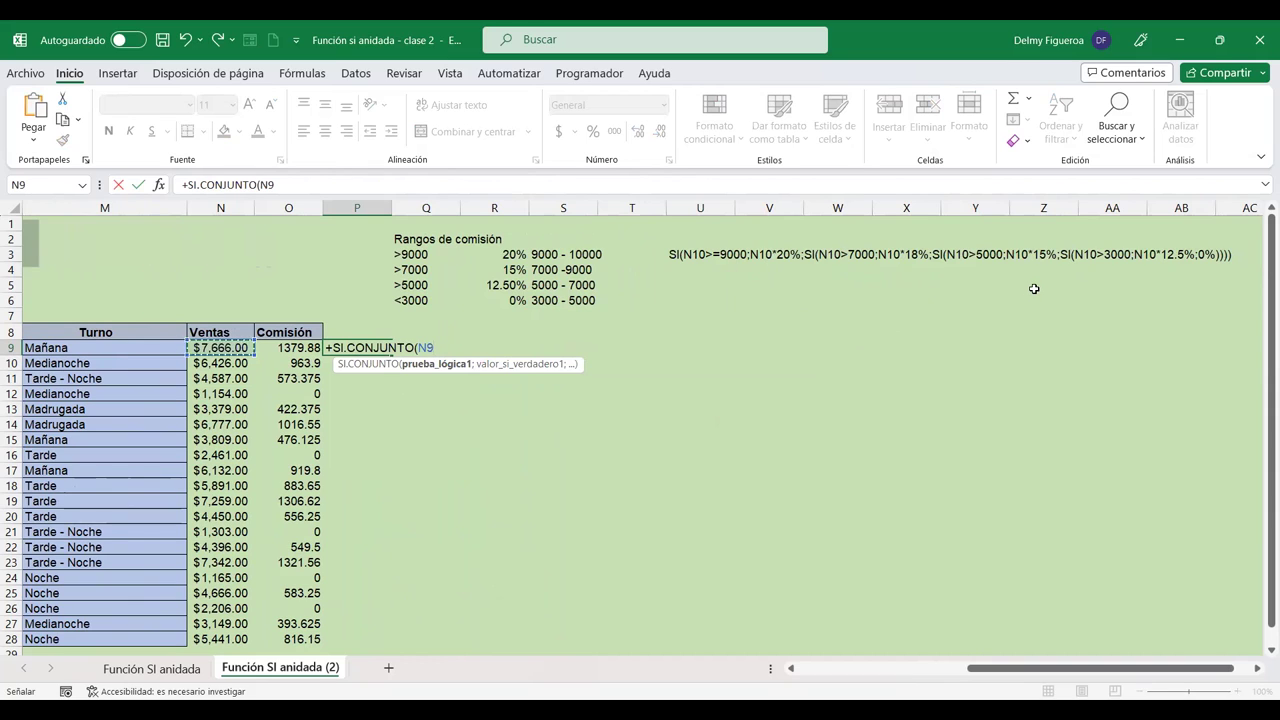
type(">0")
key("BackSpace")
type("=9000")
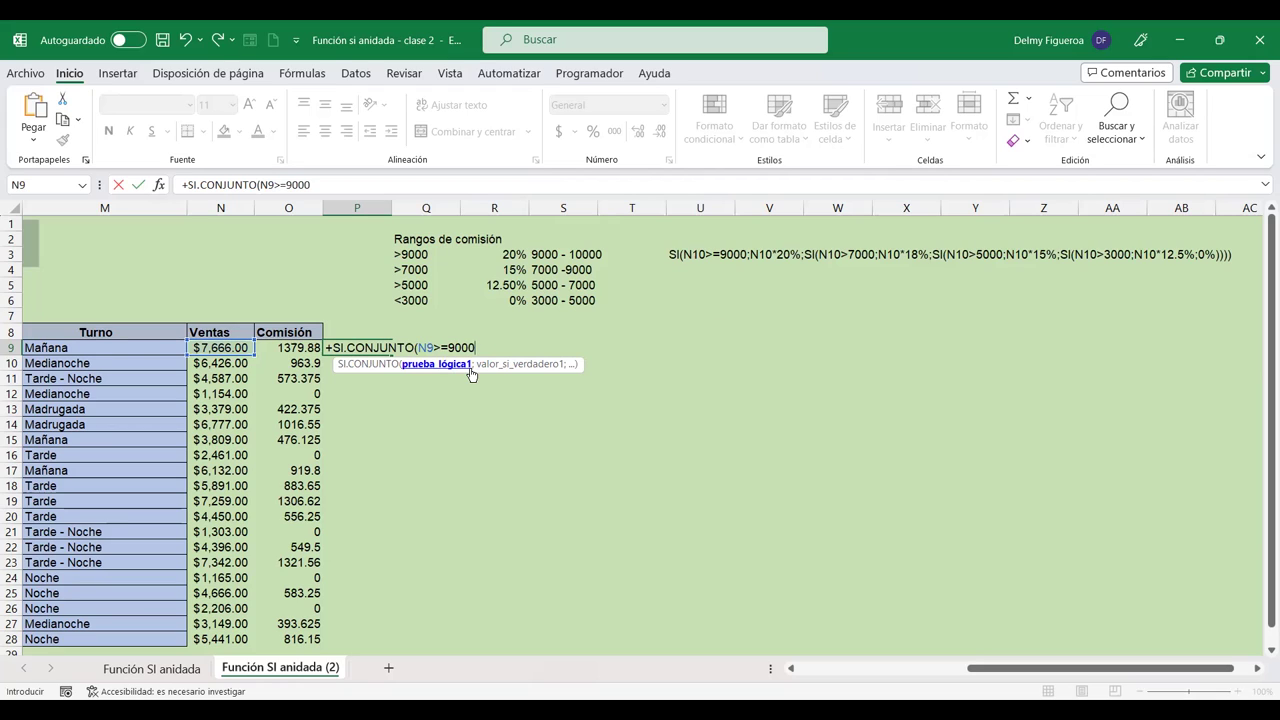
type(";")
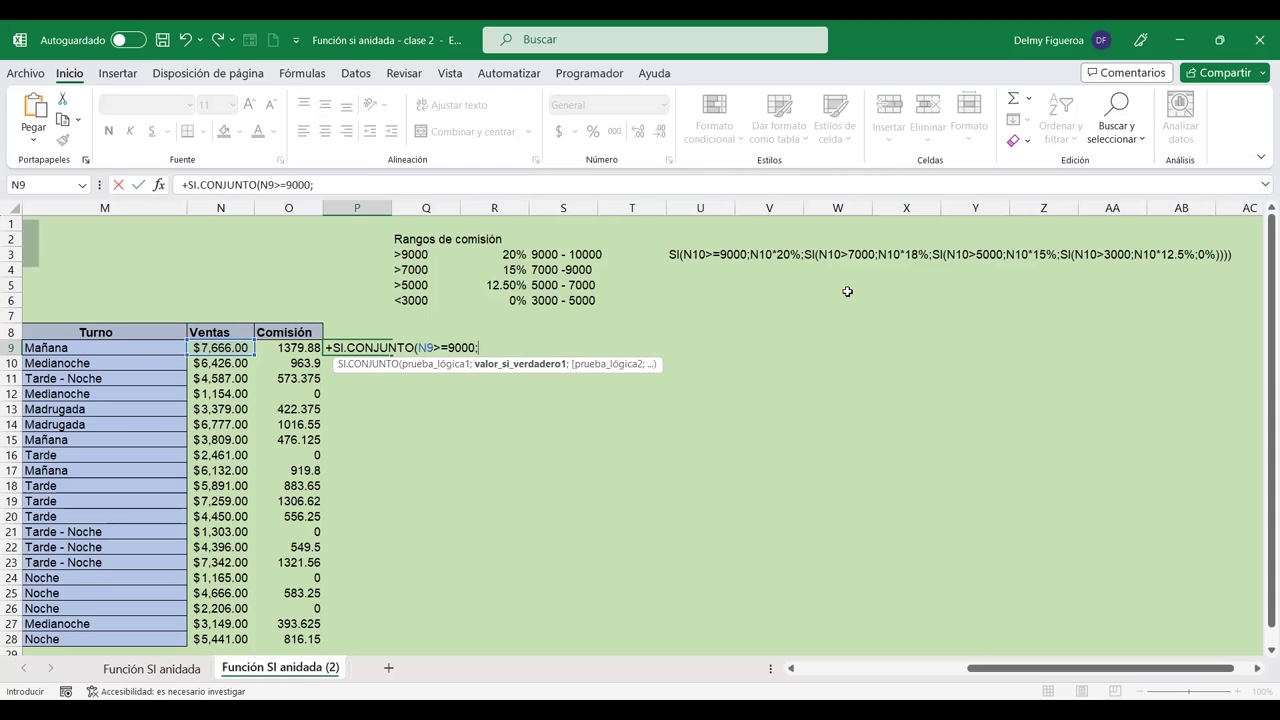
left_click(221, 347)
type("*20%")
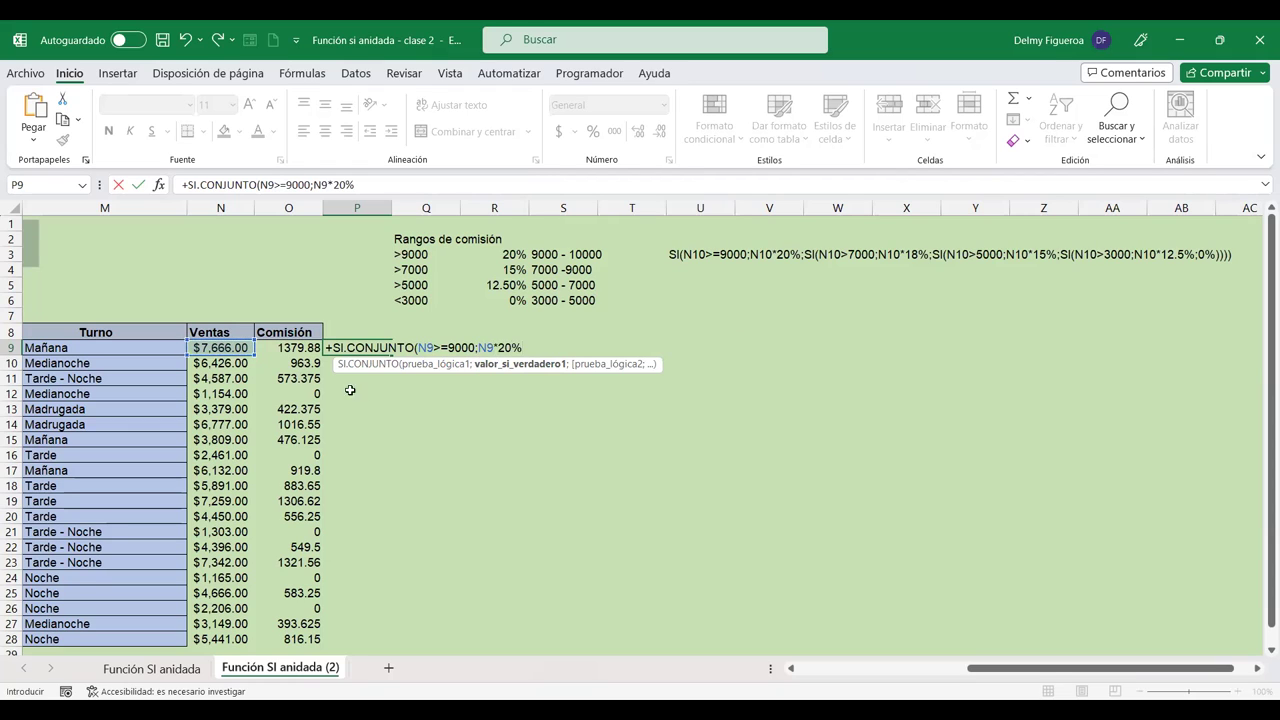
type(";")
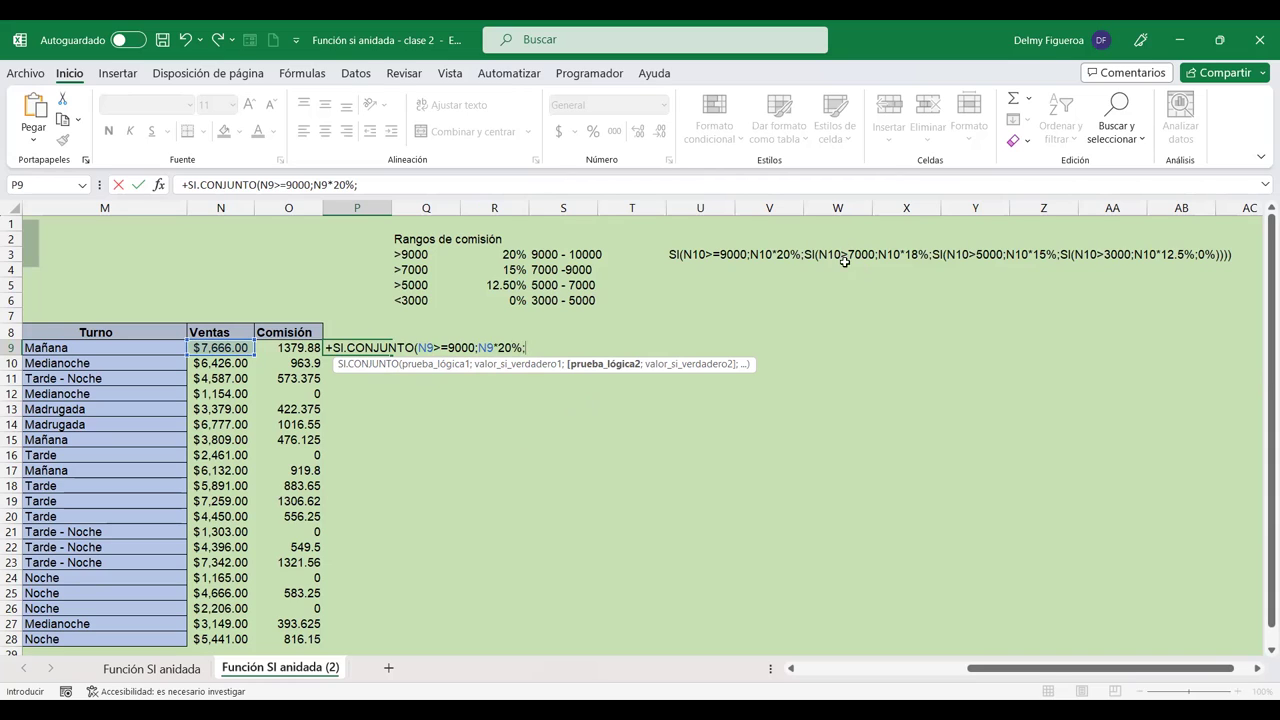
Step: Append the N9>7000;N9*18% tier and the 5000-threshold N9*15% tier to P9's formula
left_click(238, 347)
type(">7")
type("000")
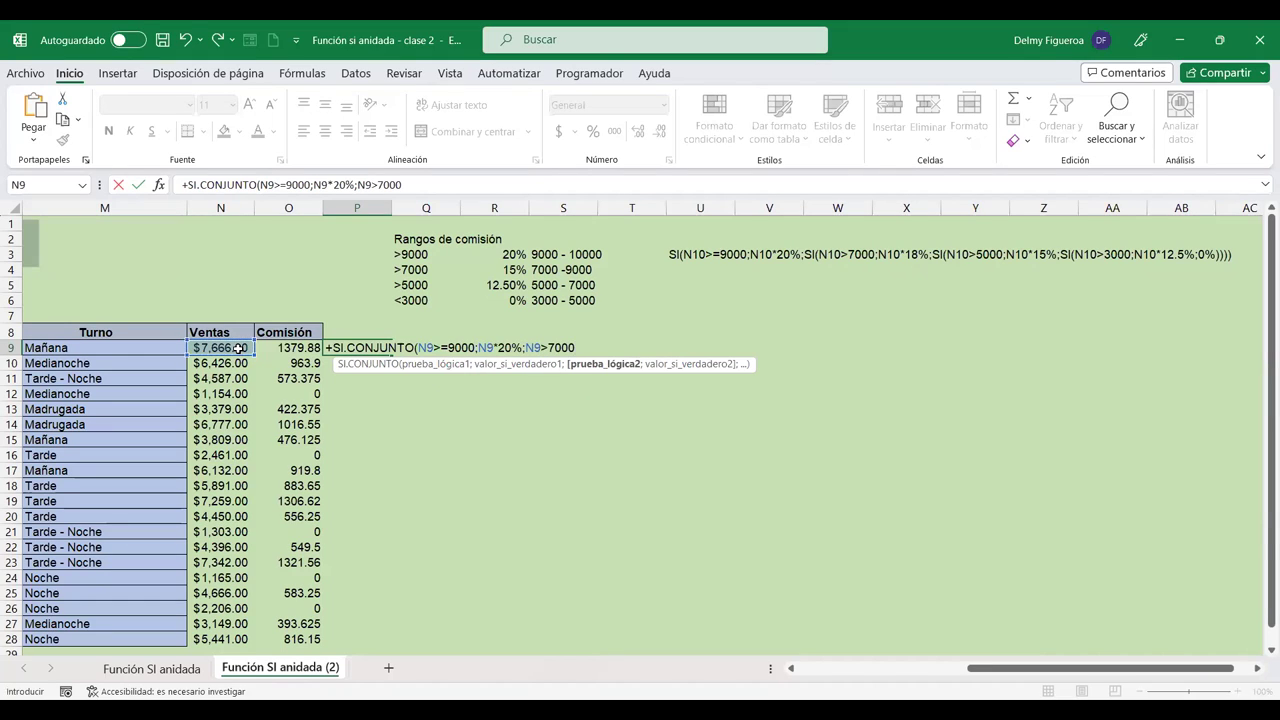
type(";")
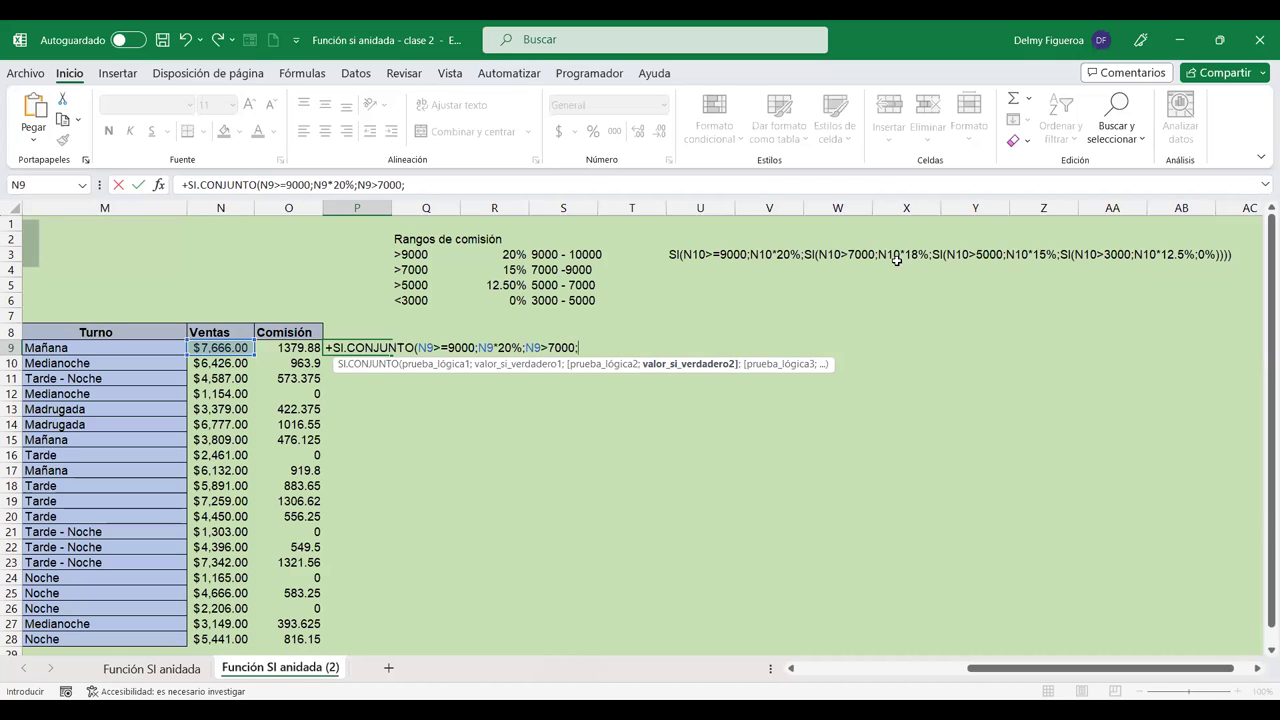
left_click(228, 348)
type("*18%")
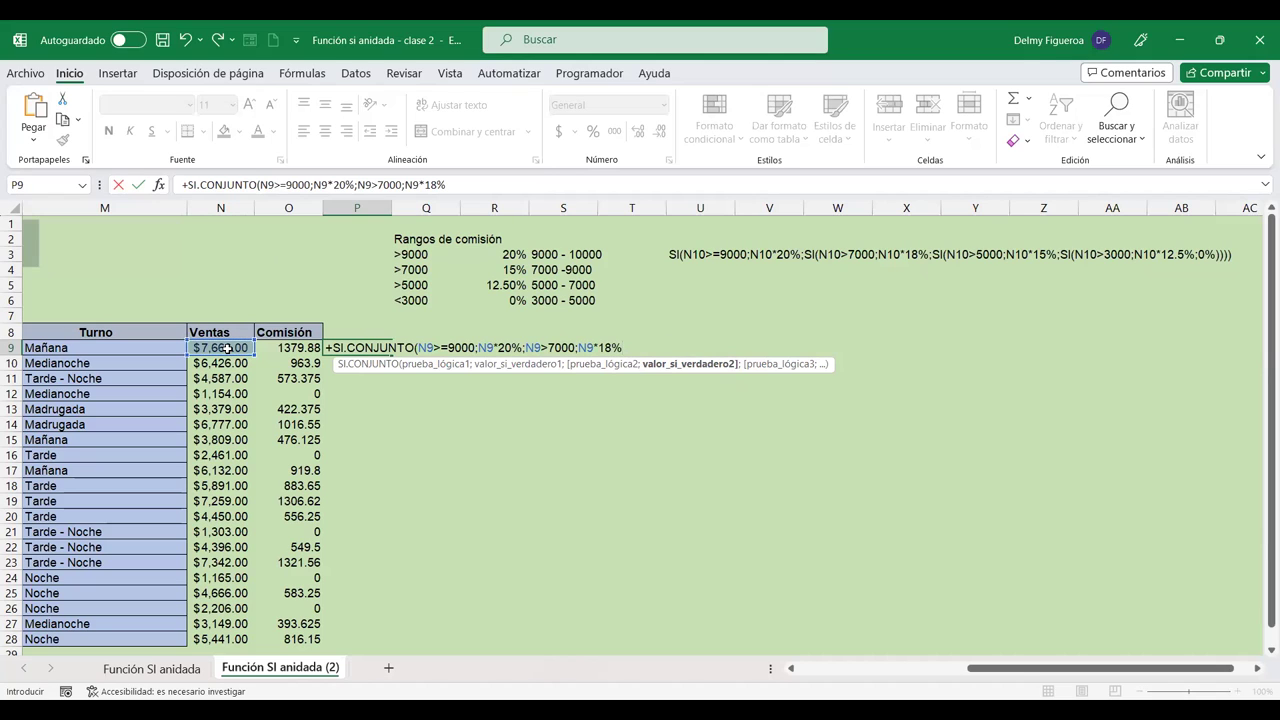
type(";")
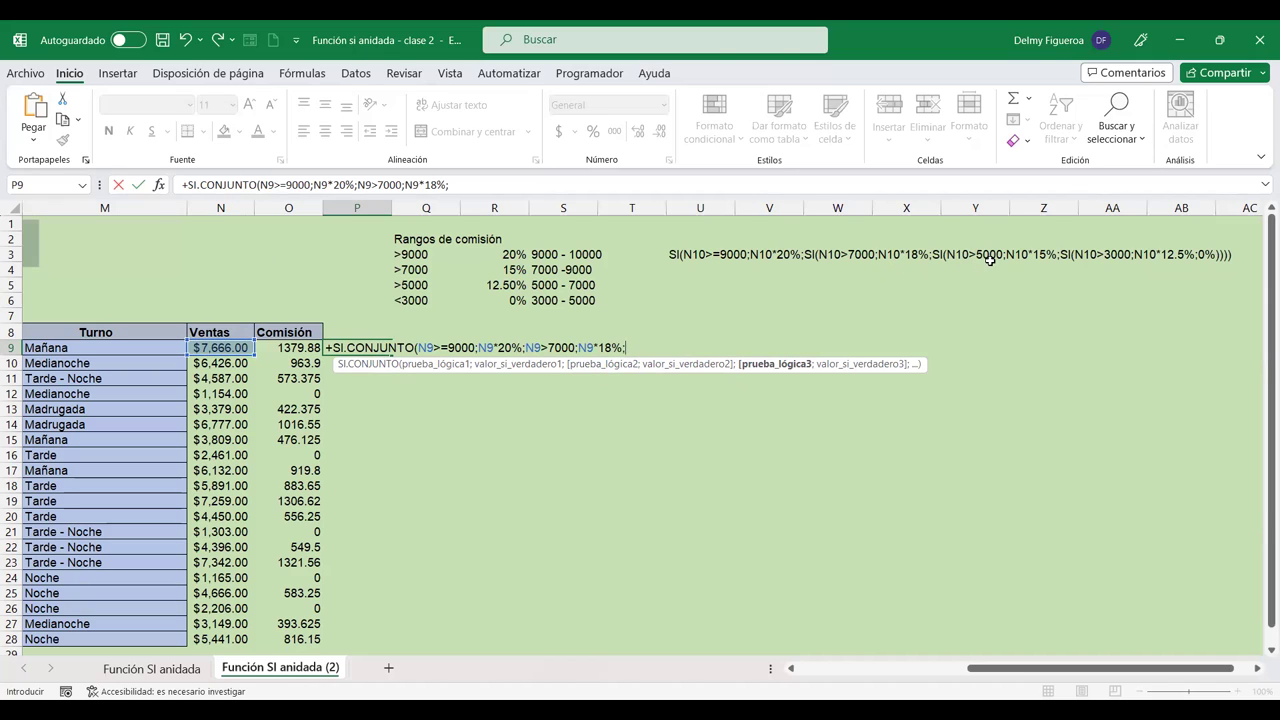
left_click(233, 348)
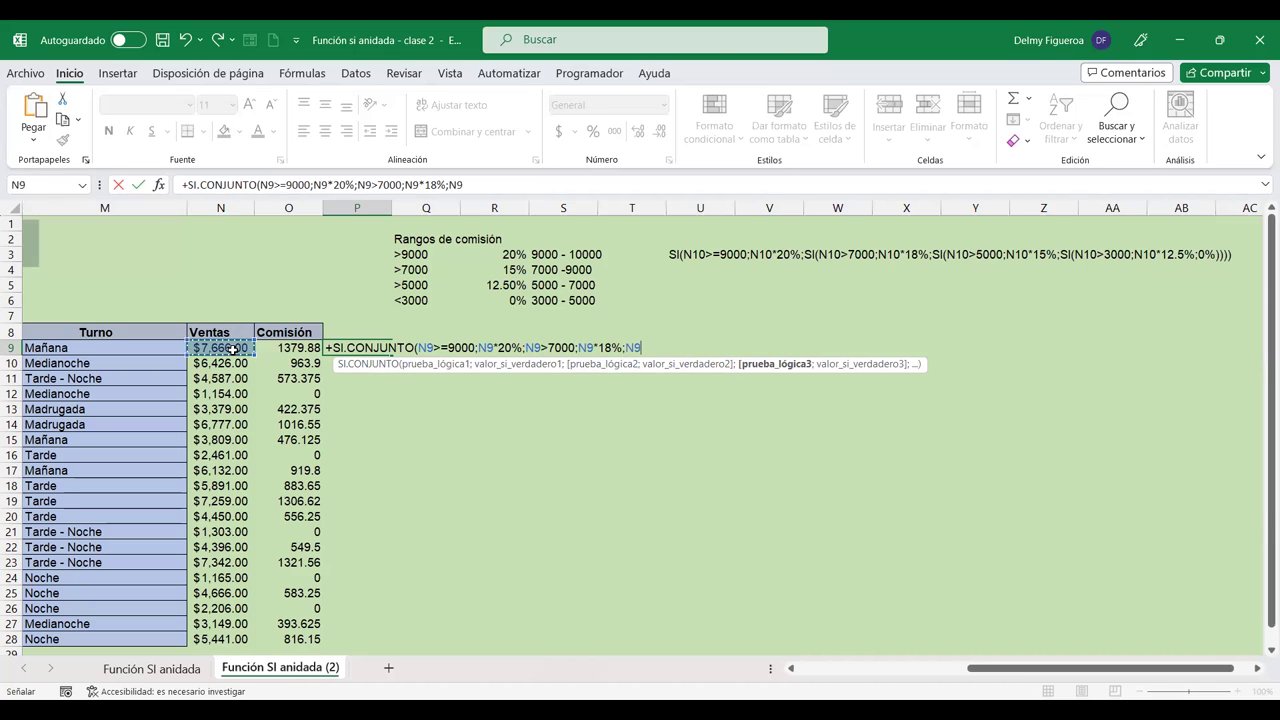
type("<")
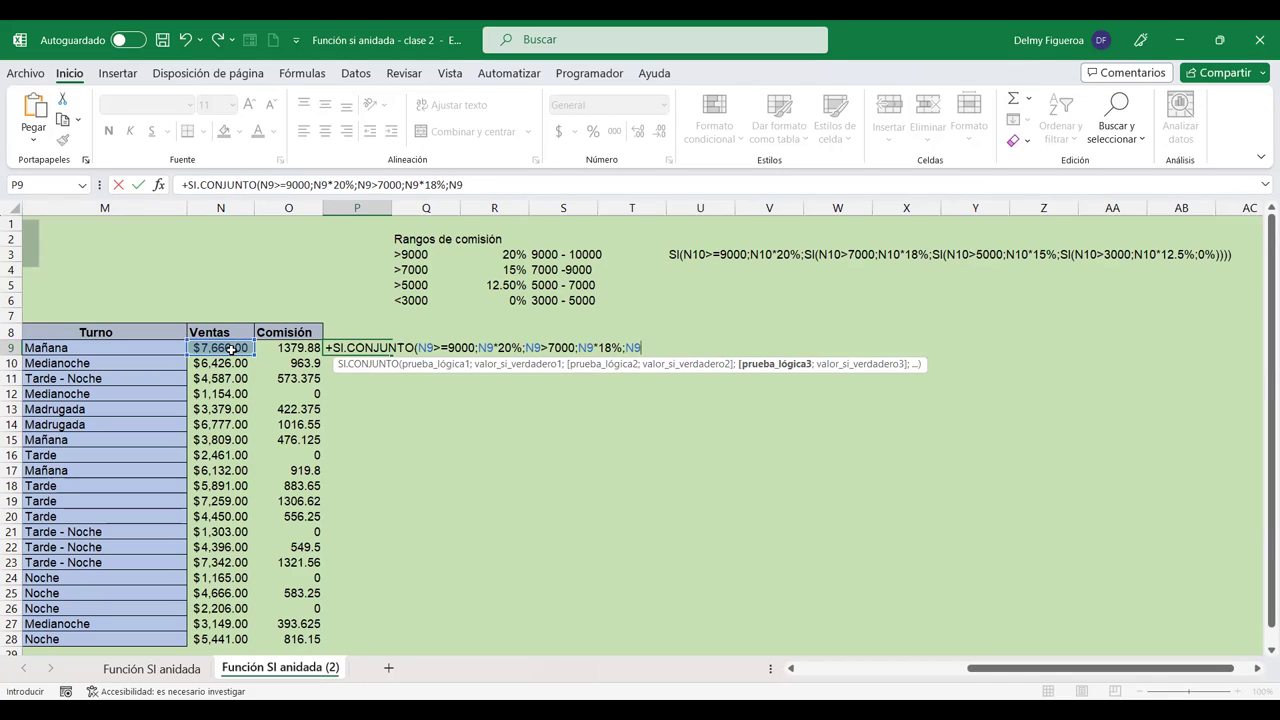
type("5000;")
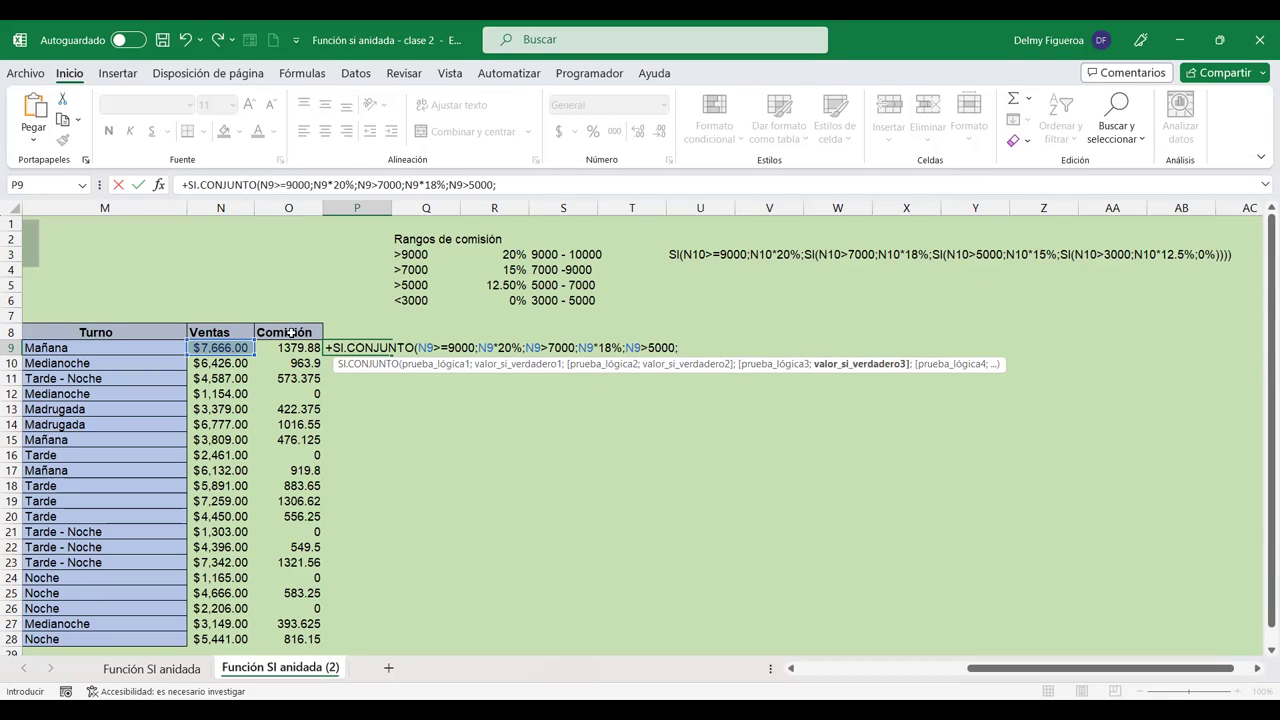
left_click(228, 347)
type("*15")
type("%;")
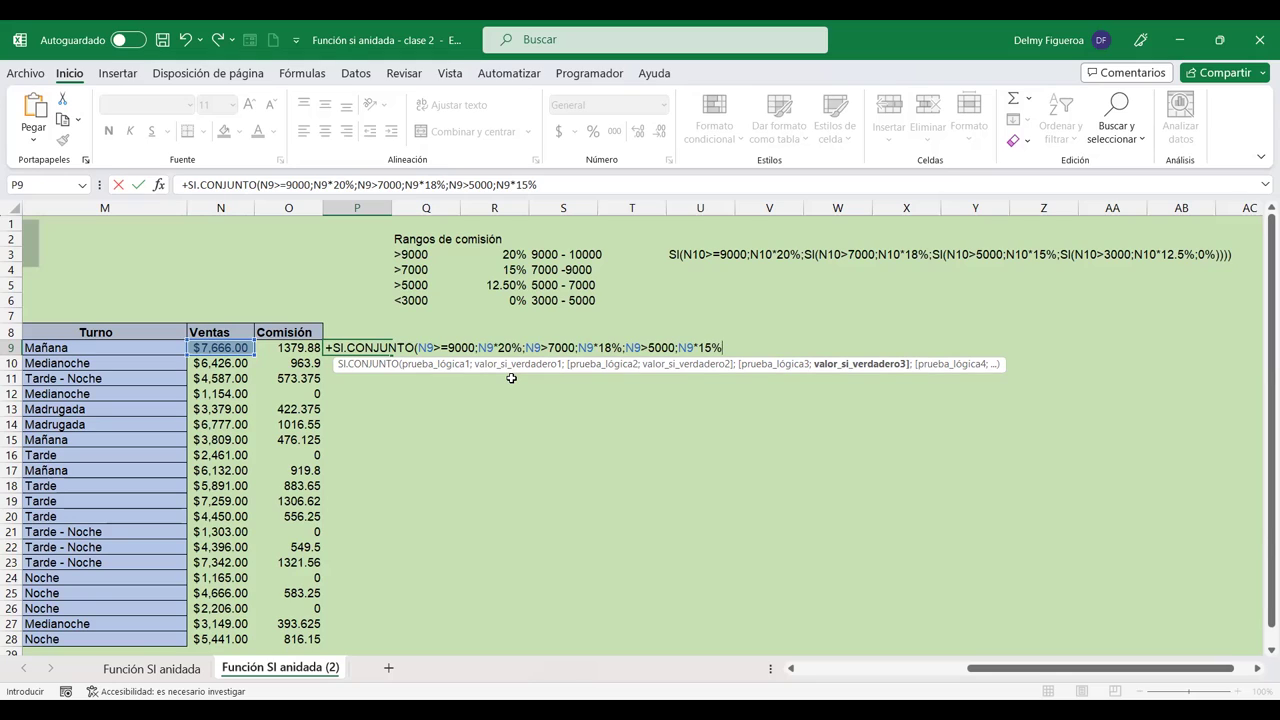
Step: Add the fourth condition to P9's SI.CONJUNTO formula: N9>3000 returns N9 12.5%, parenthesis closed
type(";")
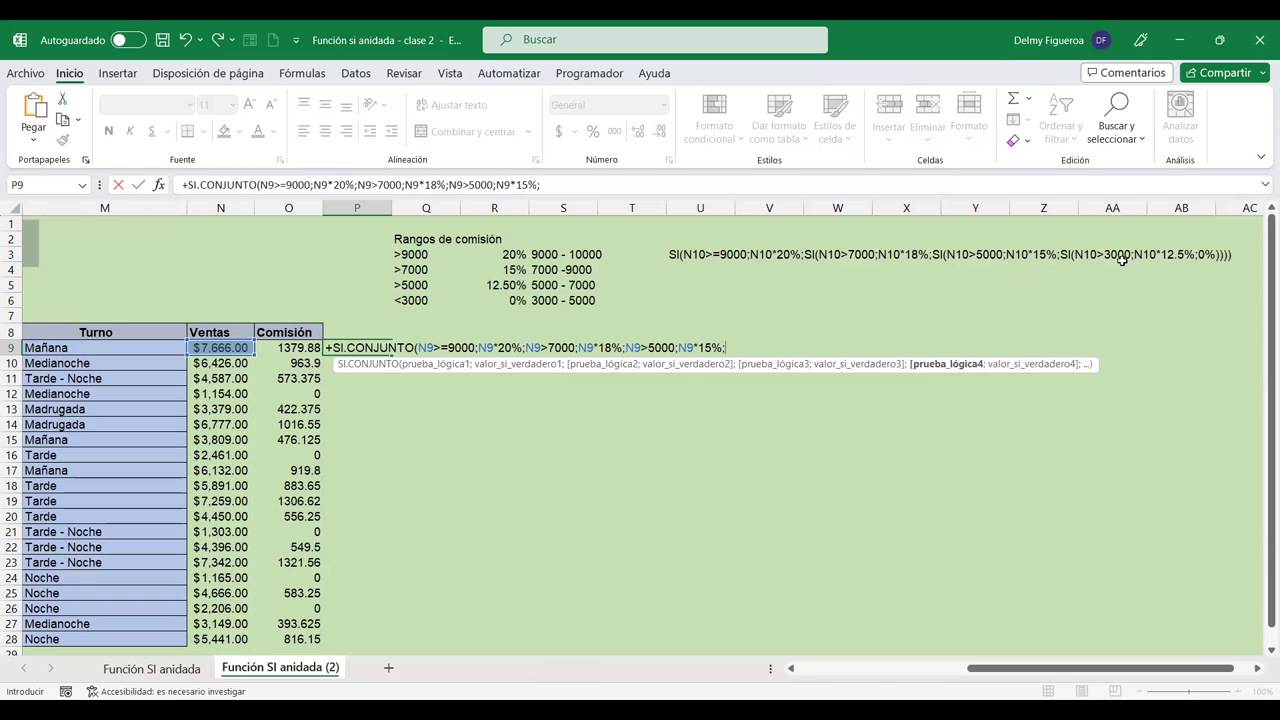
left_click(218, 347)
type(">3000")
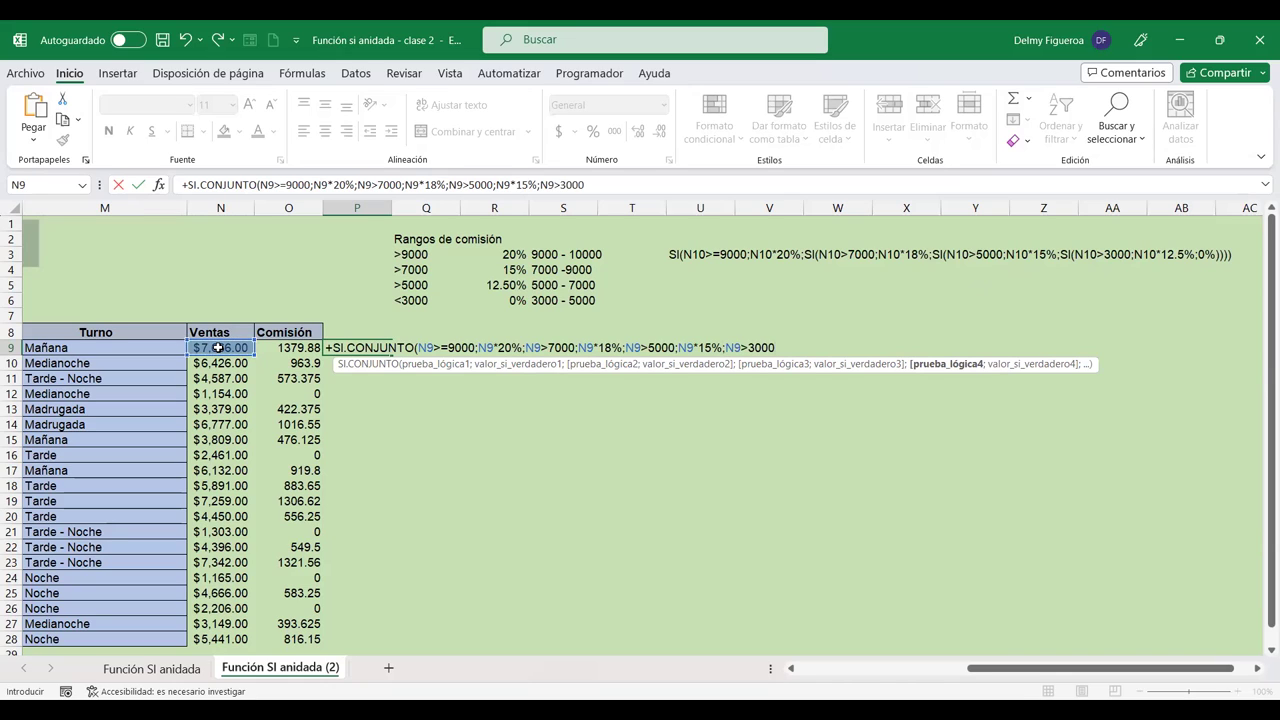
type(";")
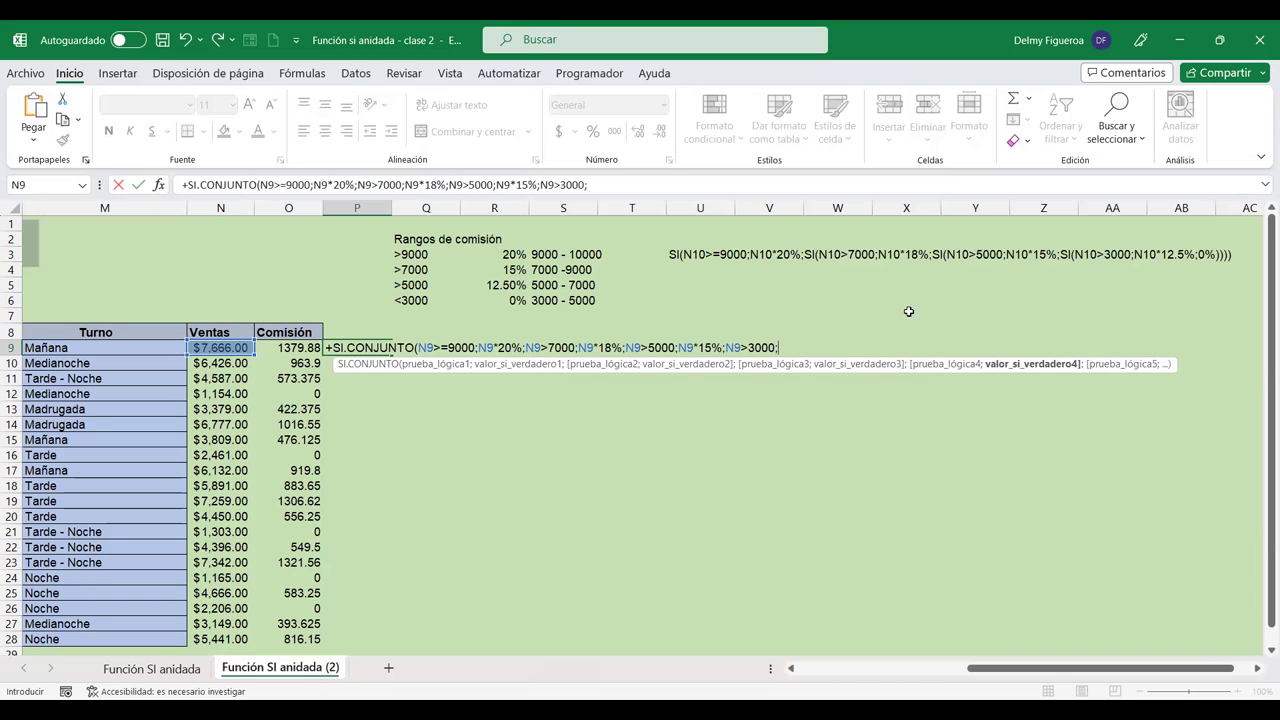
left_click(213, 347)
type("12.5%")
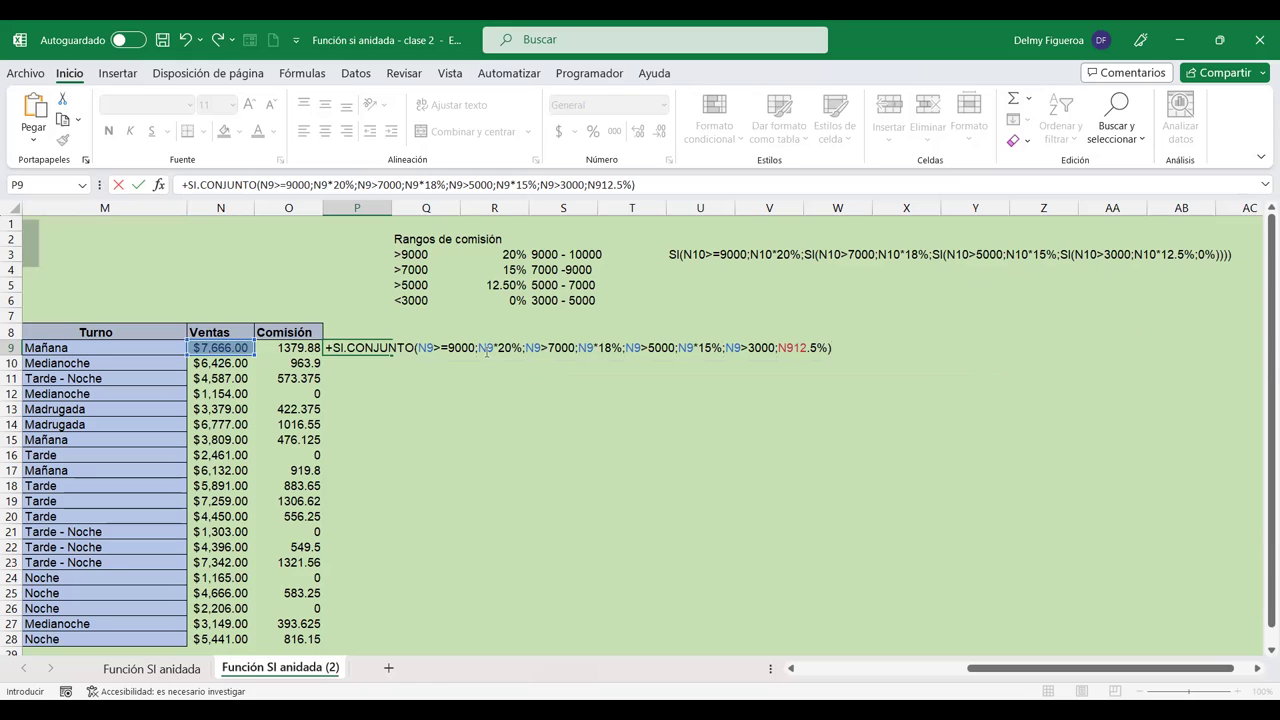
Step: Confirm P9's SI.CONJUNTO formula and fill it down into P10 and P11
key("Return")
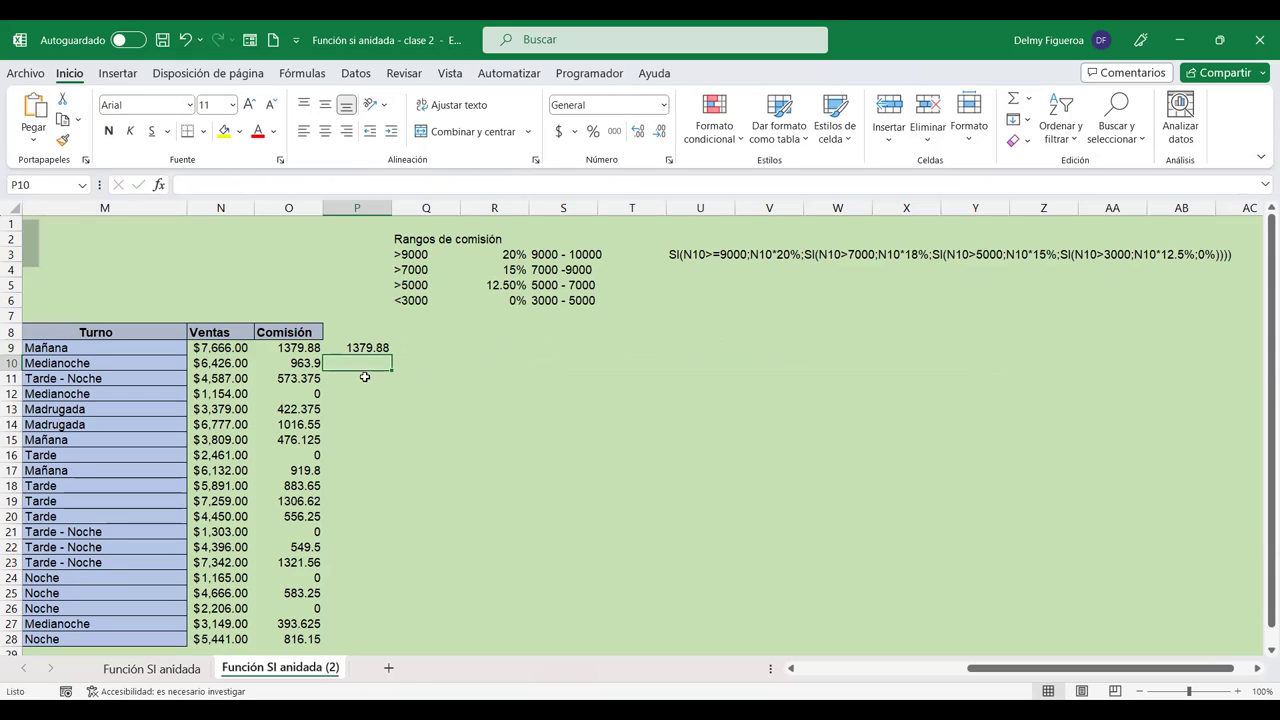
left_click(384, 349)
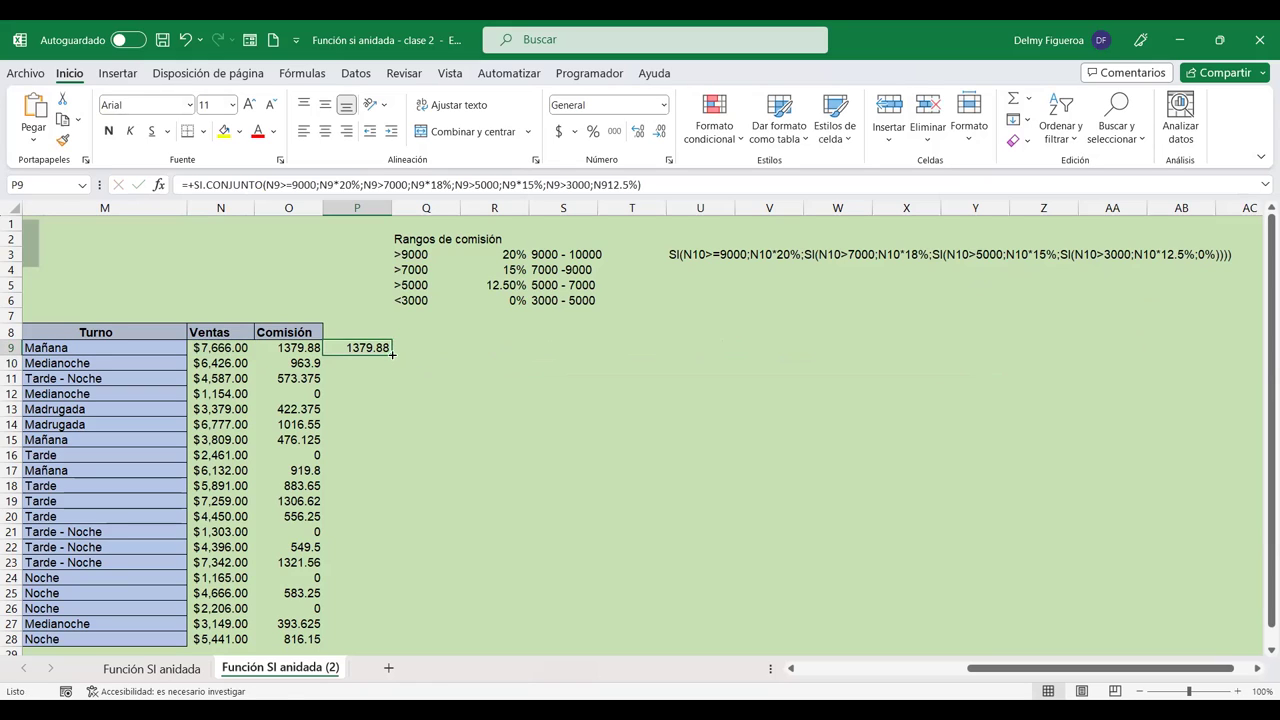
mouse_move(387, 350)
left_mouse_down()
mouse_move(378, 403)
mouse_move(375, 380)
left_mouse_up()
left_click(380, 378)
left_click(375, 364)
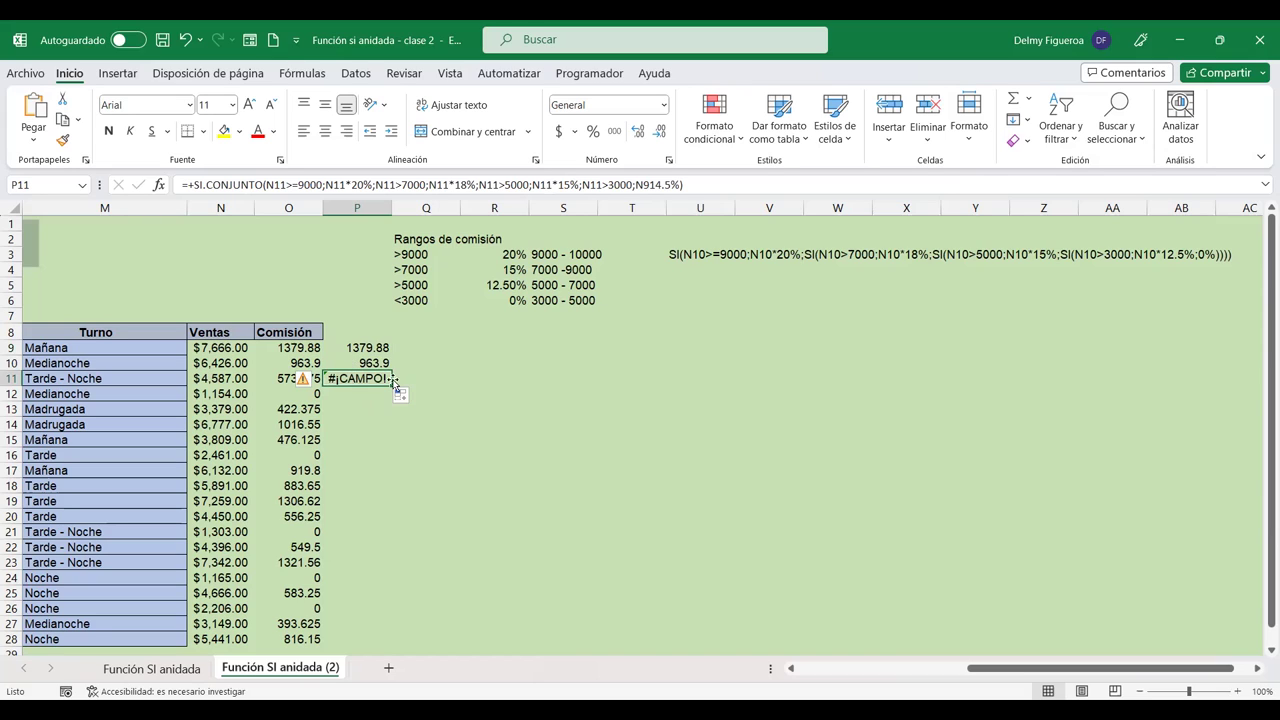
Step: Inspect the copied formulas in P10 and P11, including P11's #¡CAMPO! error options
left_click(363, 364)
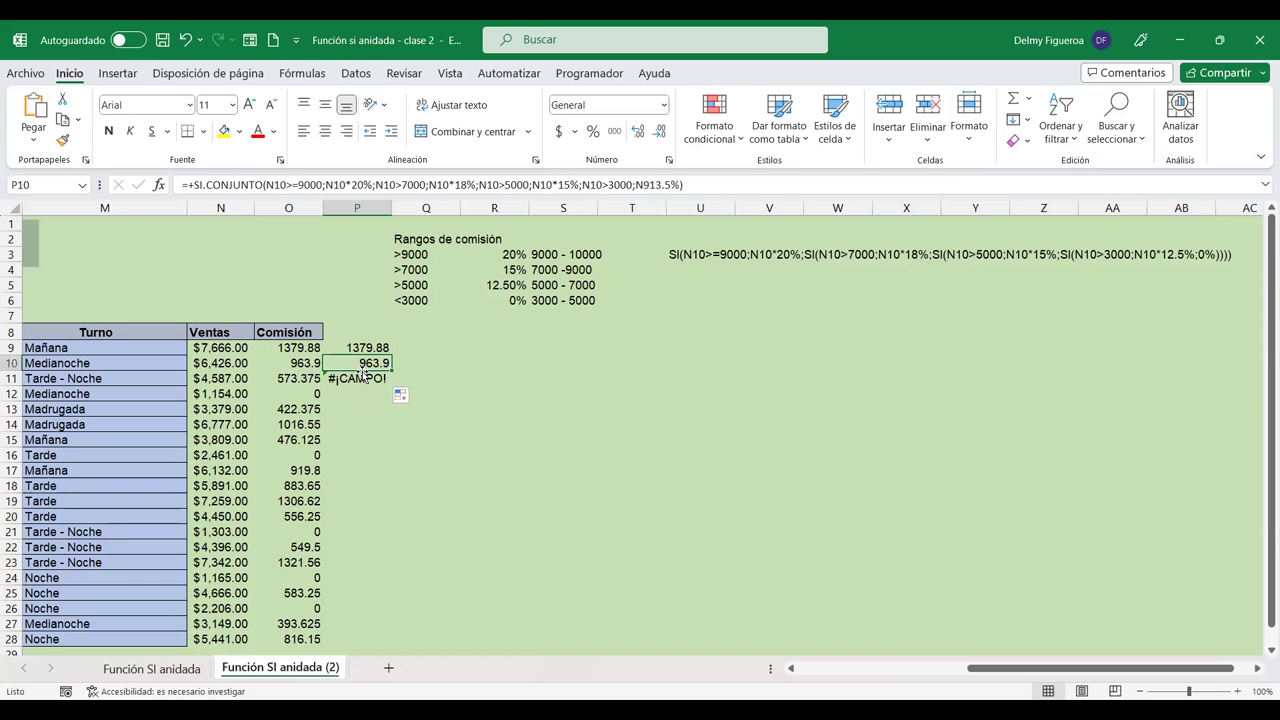
left_click(360, 378)
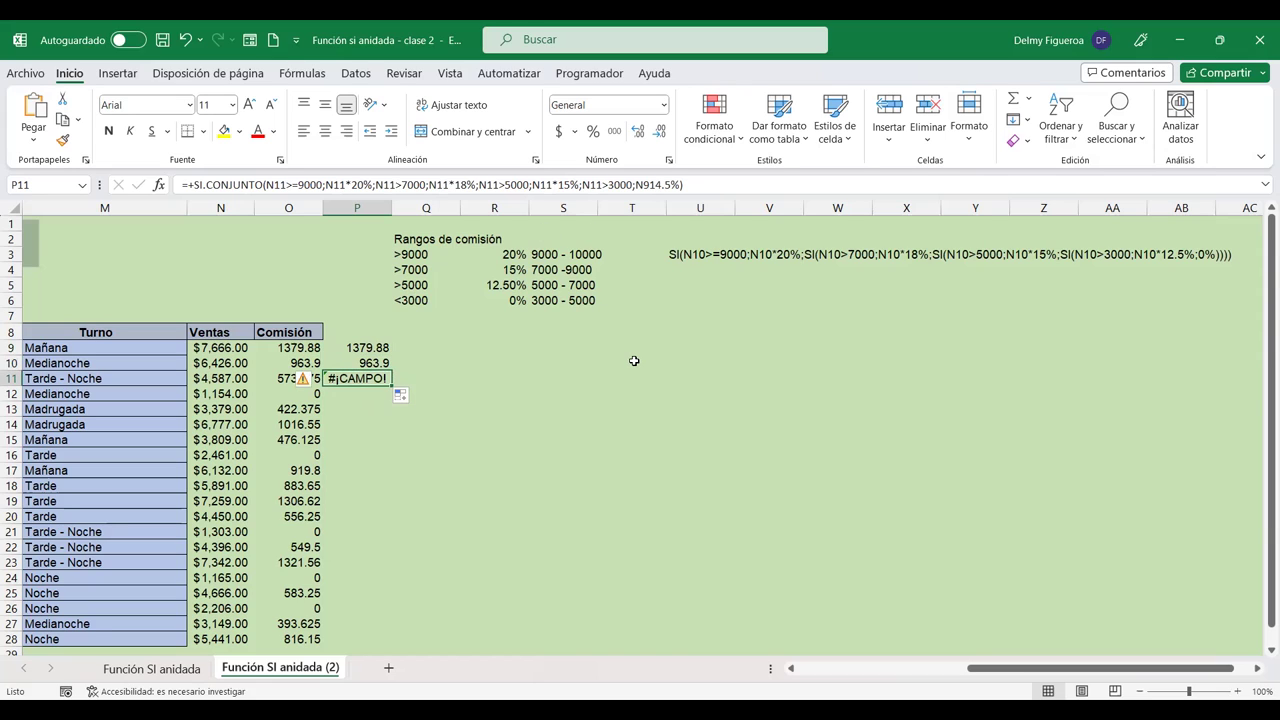
left_click(314, 379)
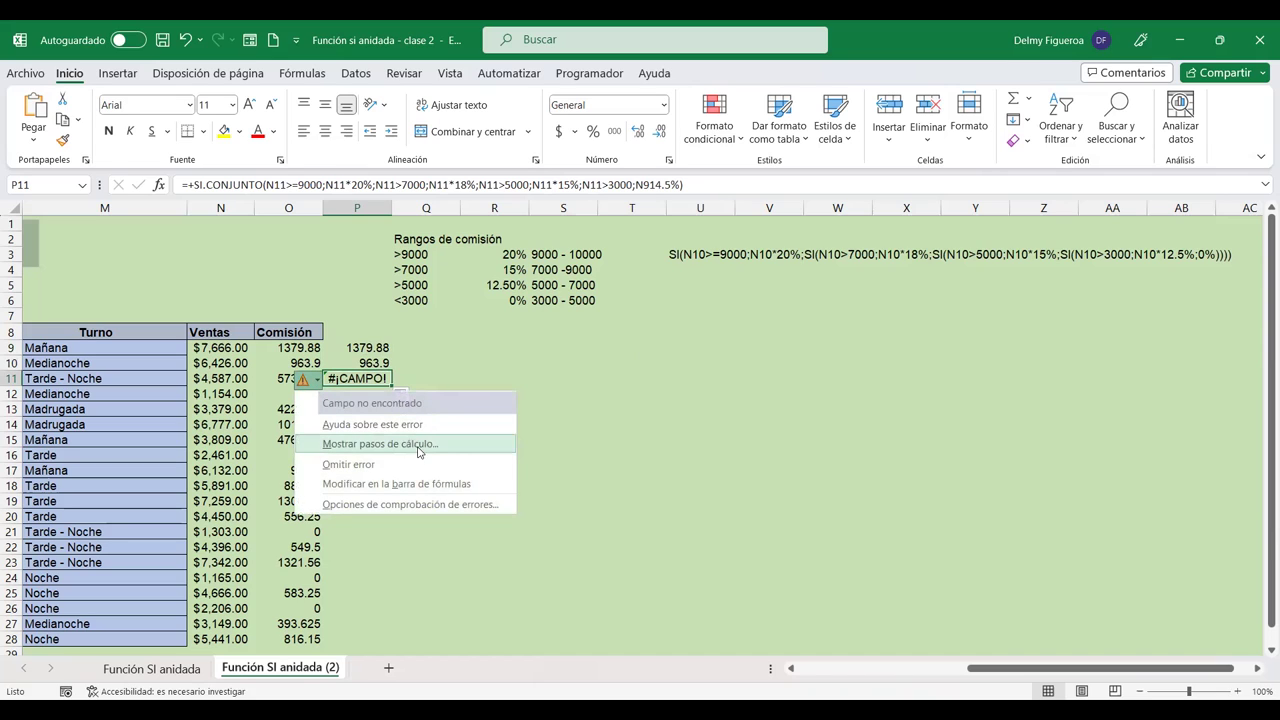
left_click(430, 373)
left_click(430, 370)
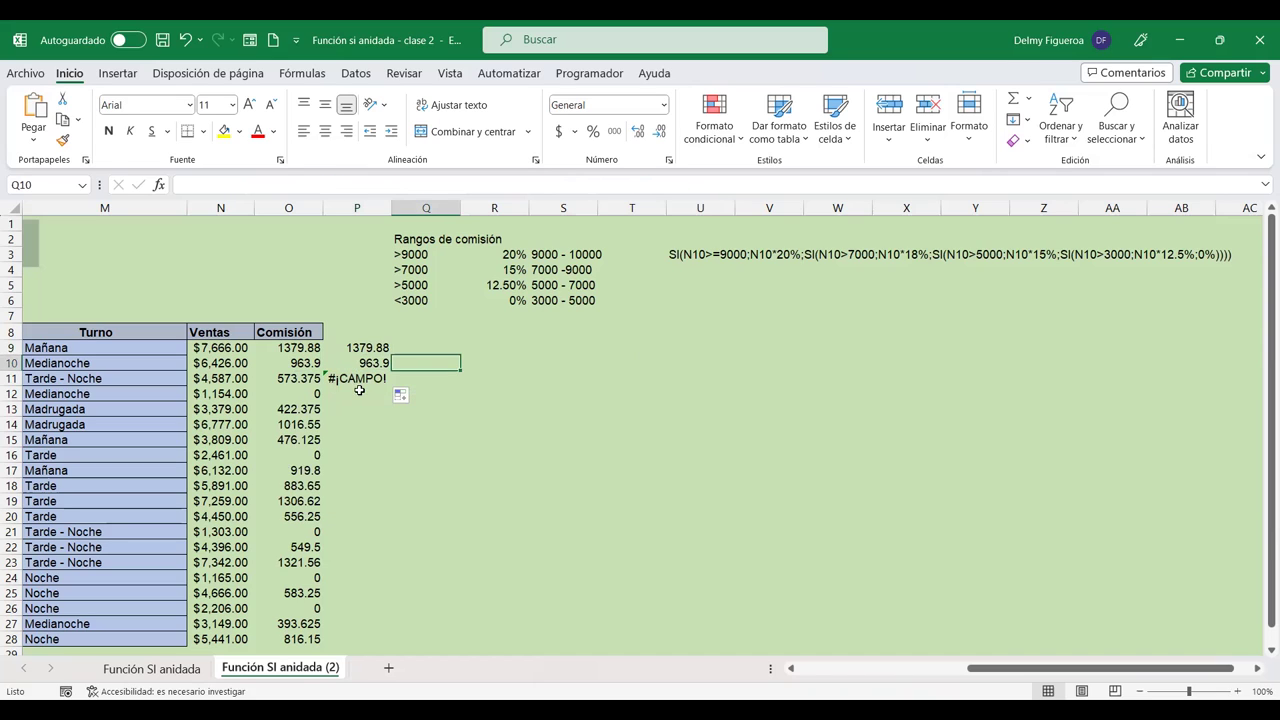
left_click(362, 378)
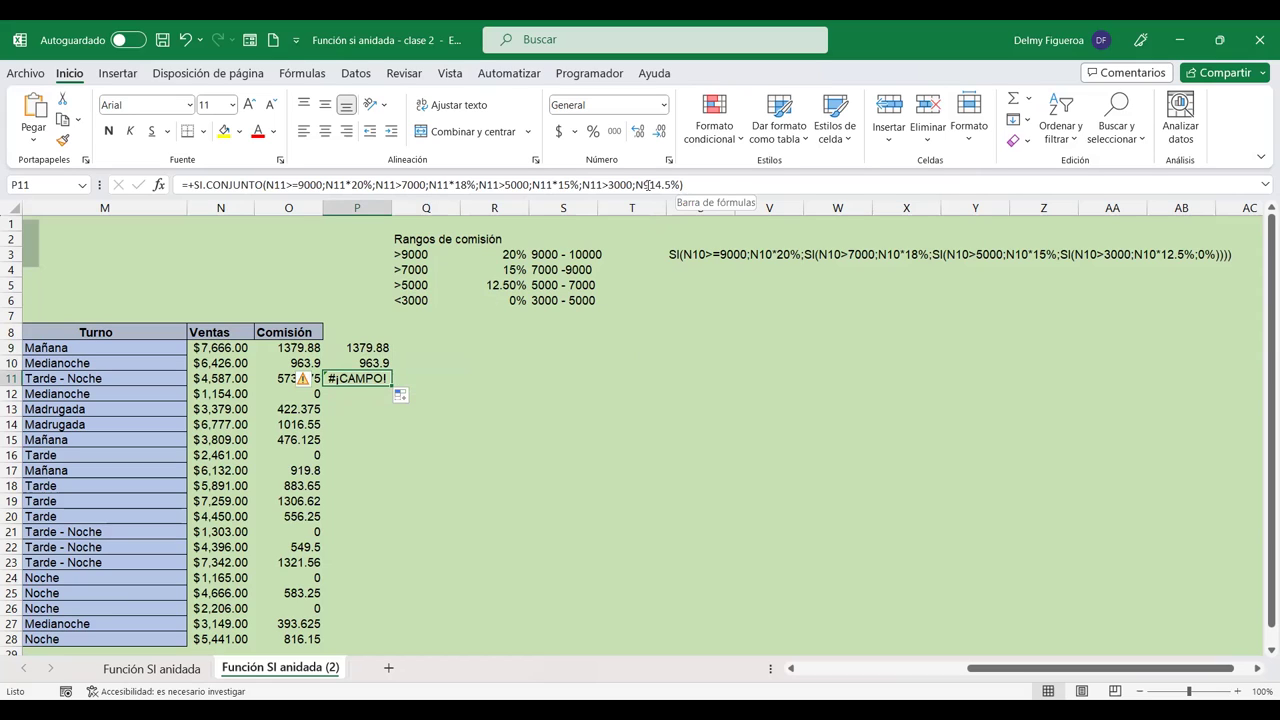
Step: Fix P11's formula by inserting * before 14.5%, so it returns 1111.57
left_click(652, 184)
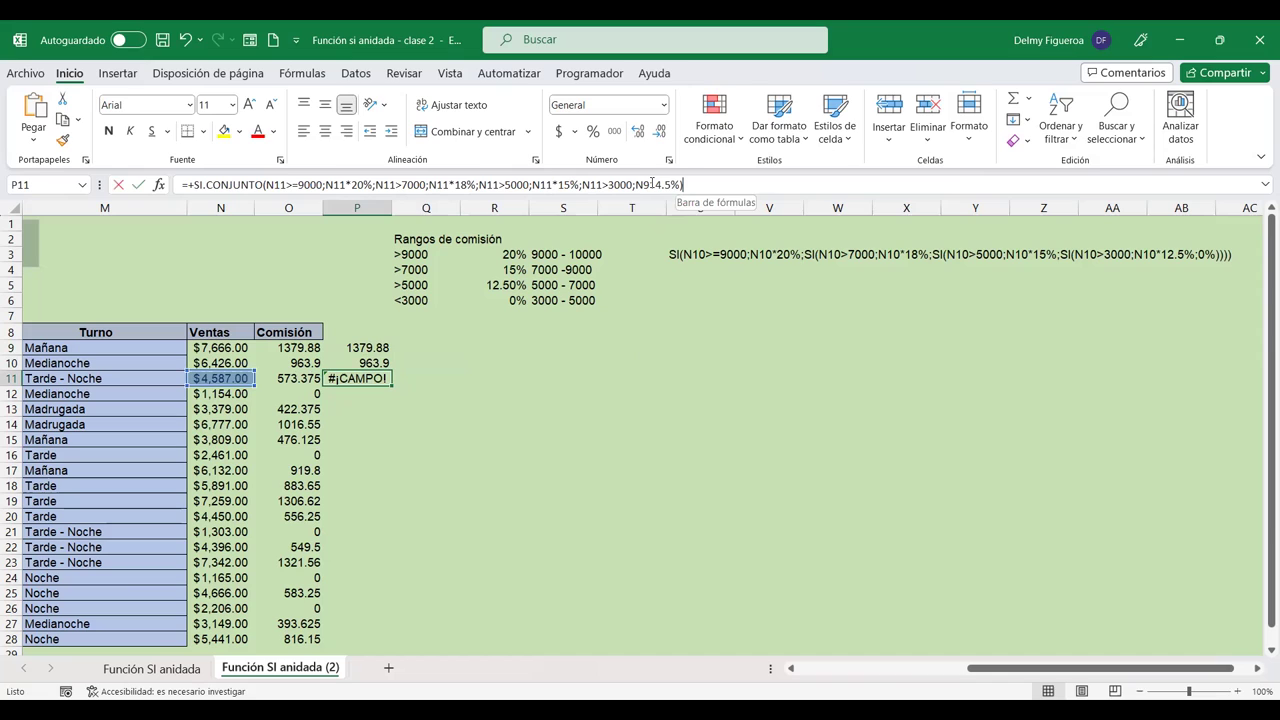
type("*")
key("Return")
type("}")
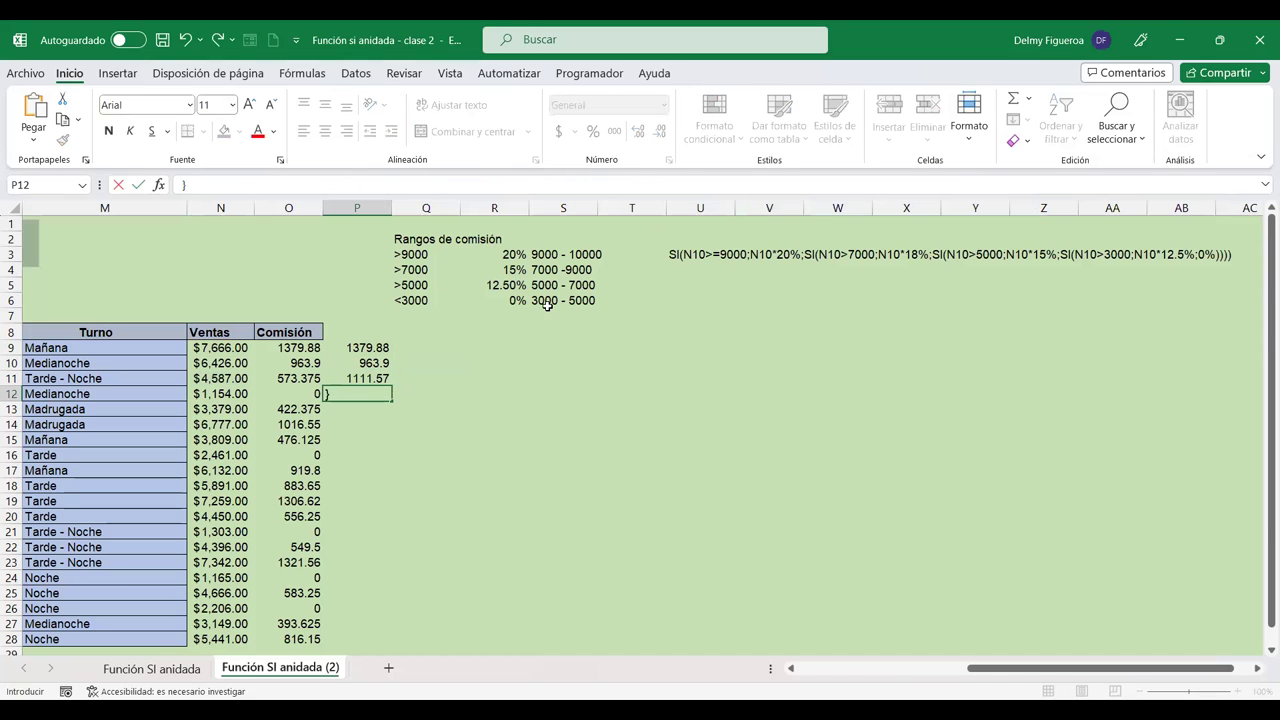
key("Escape")
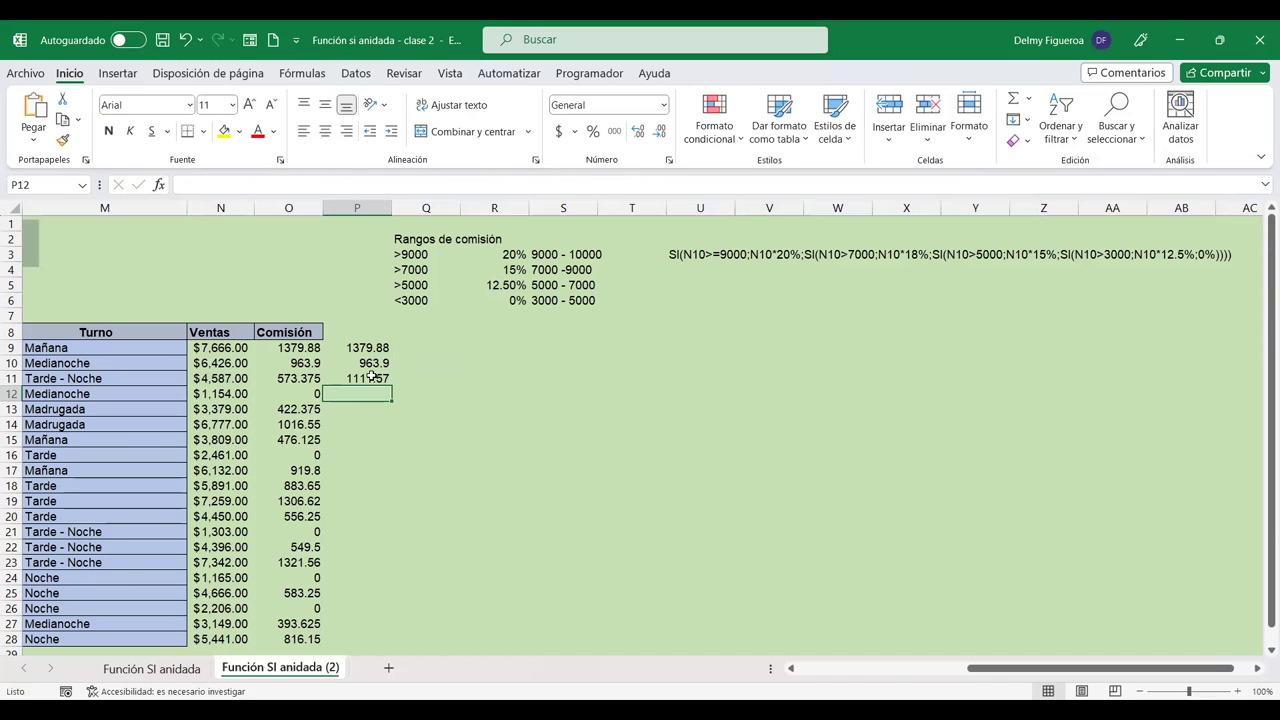
left_click(368, 377)
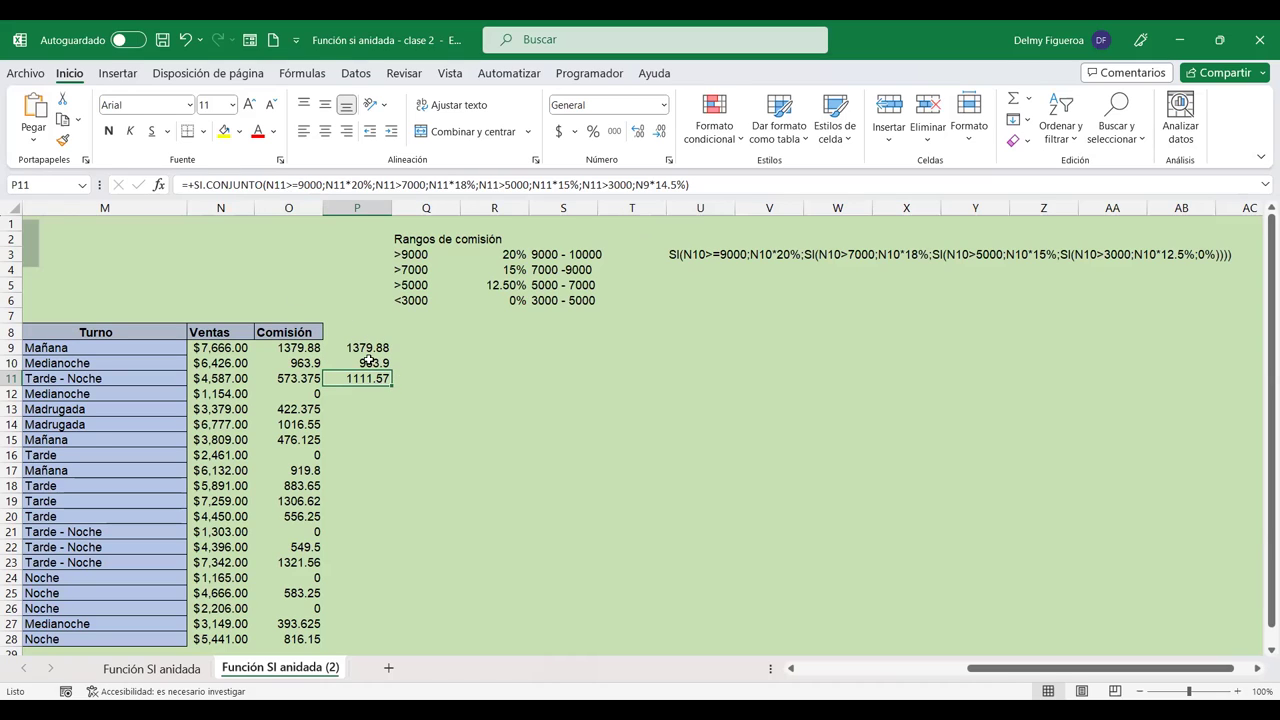
Step: Compare P9's formula with P11's and correct P9's last result
left_click(371, 348)
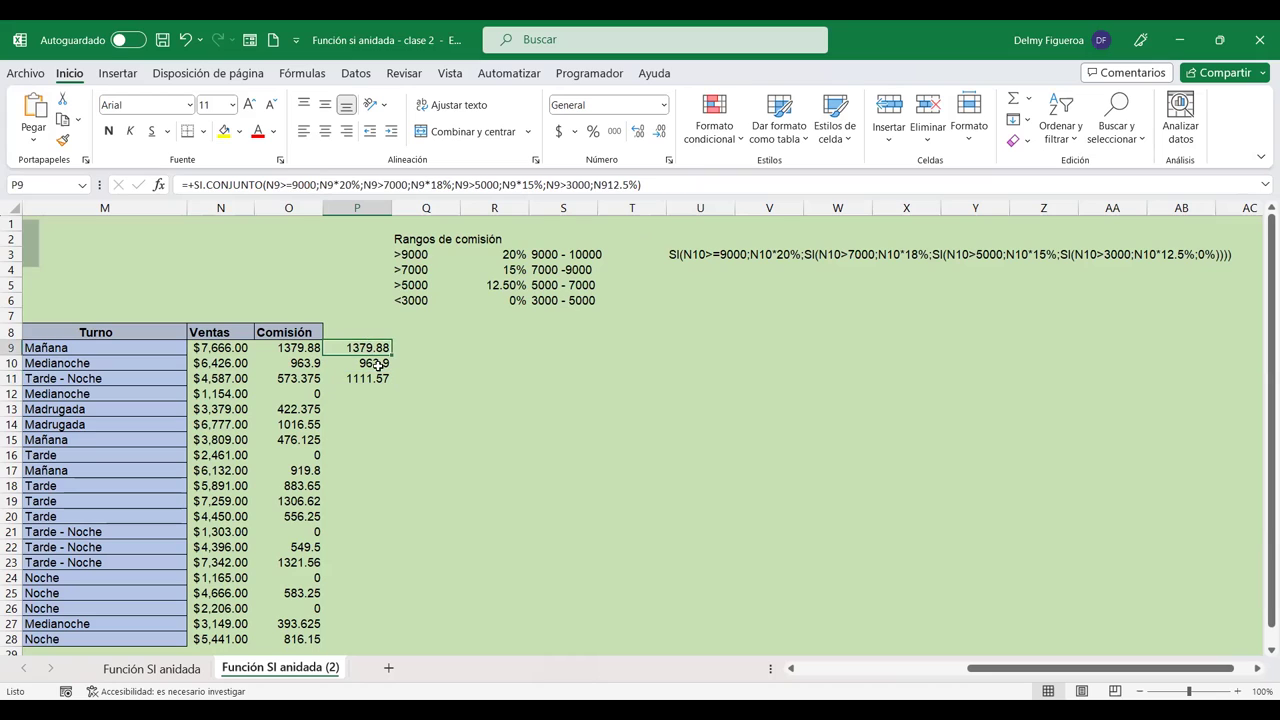
left_click(370, 378)
left_click(370, 348)
left_click(609, 184)
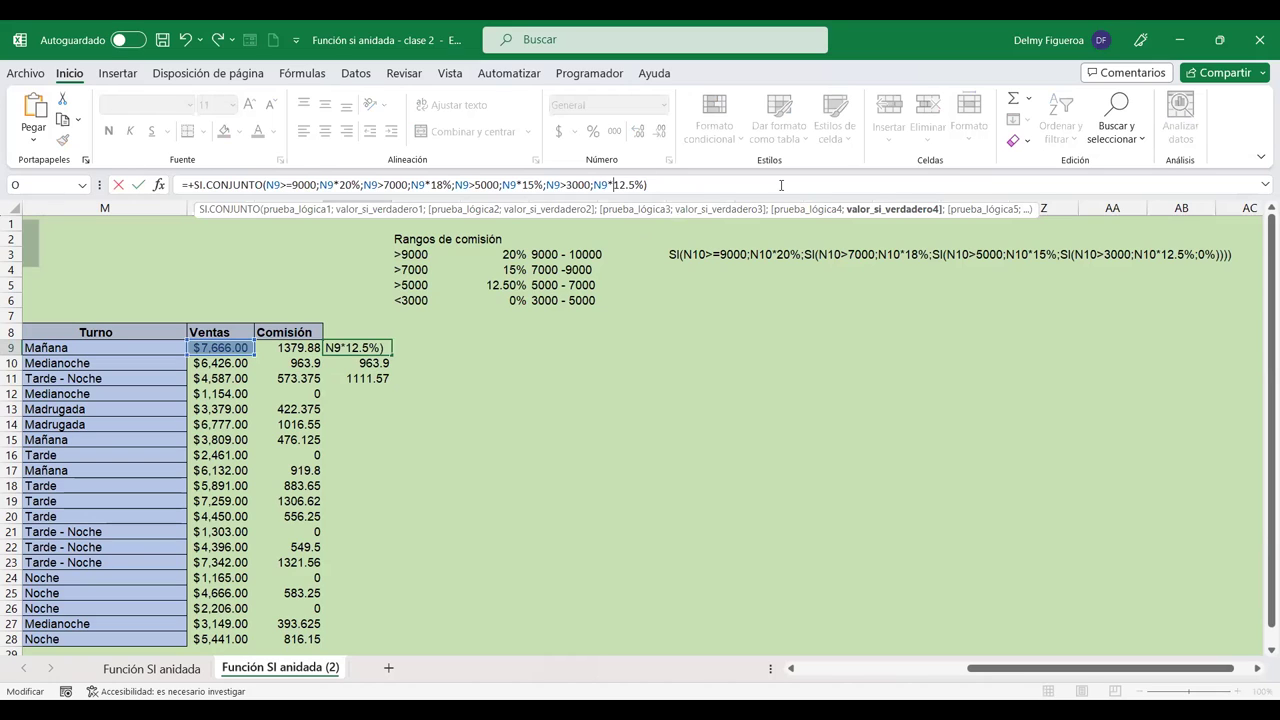
key("Return")
Step: Fill P9's formula down to P12, check the #N/D there, and reopen P9's formula at its end
left_click(384, 349)
left_click_drag(392, 354, 395, 385)
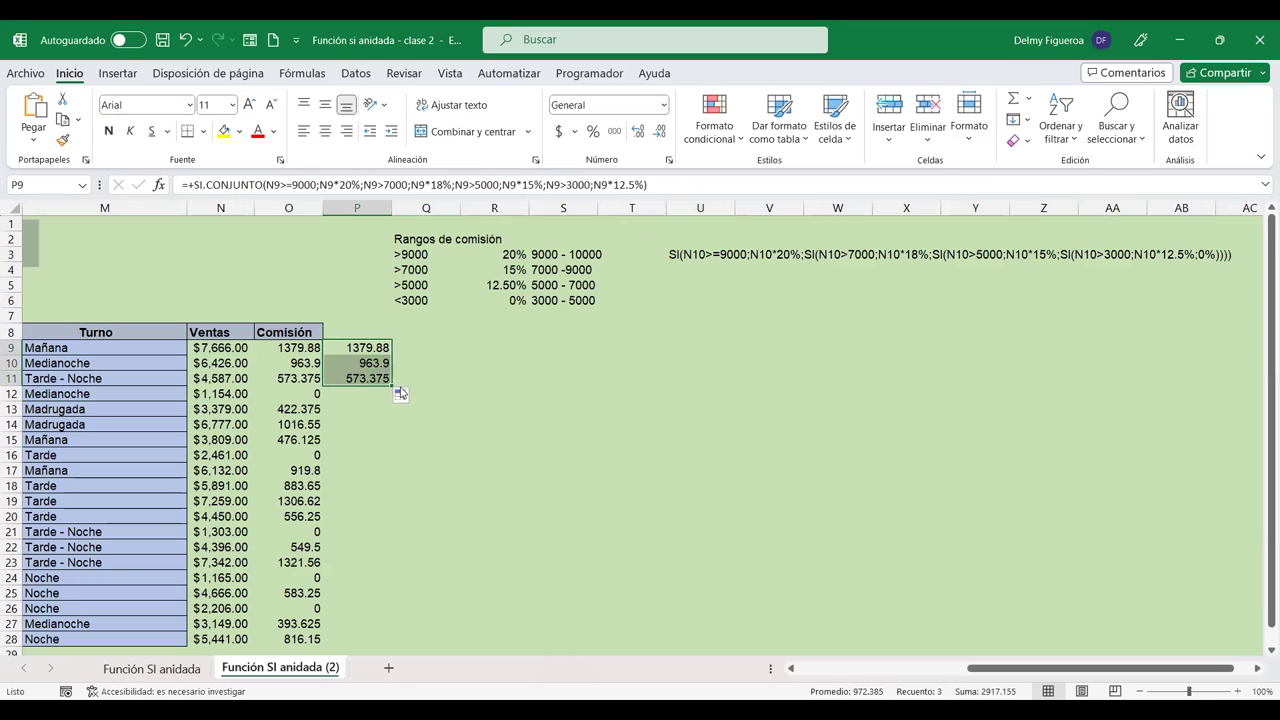
left_click_drag(392, 386, 391, 405)
left_click(368, 395)
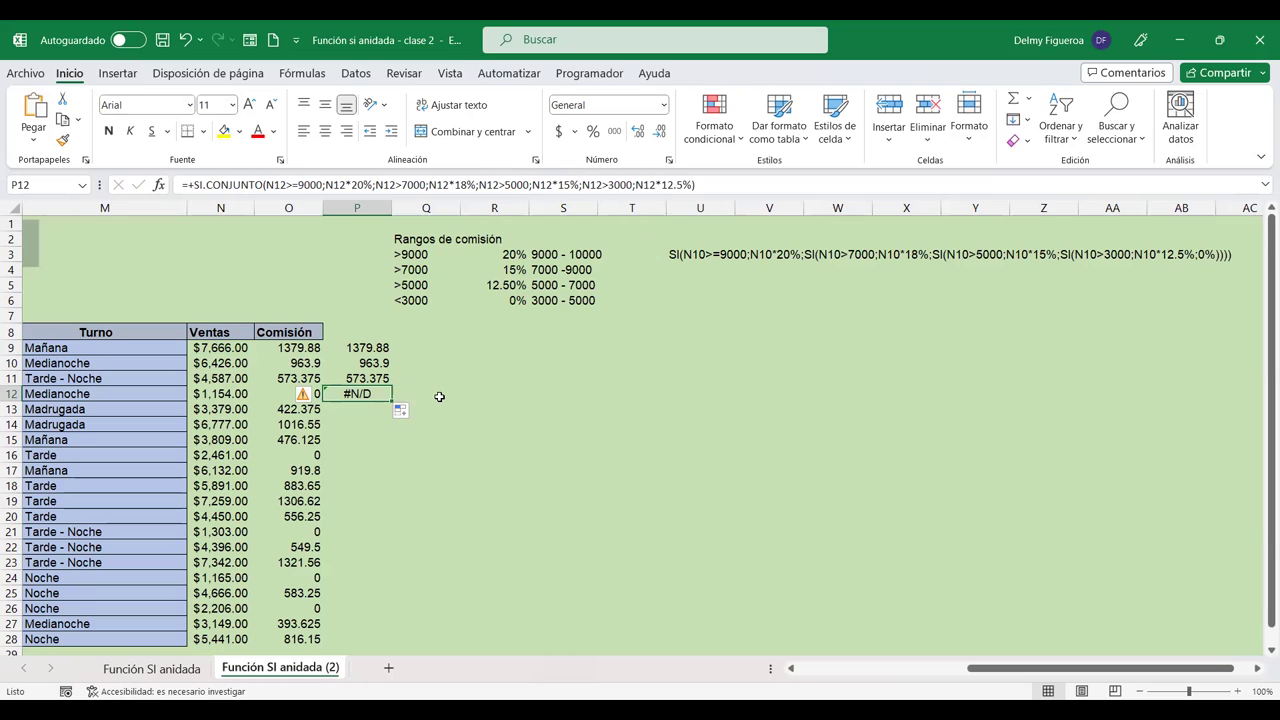
left_click(373, 377)
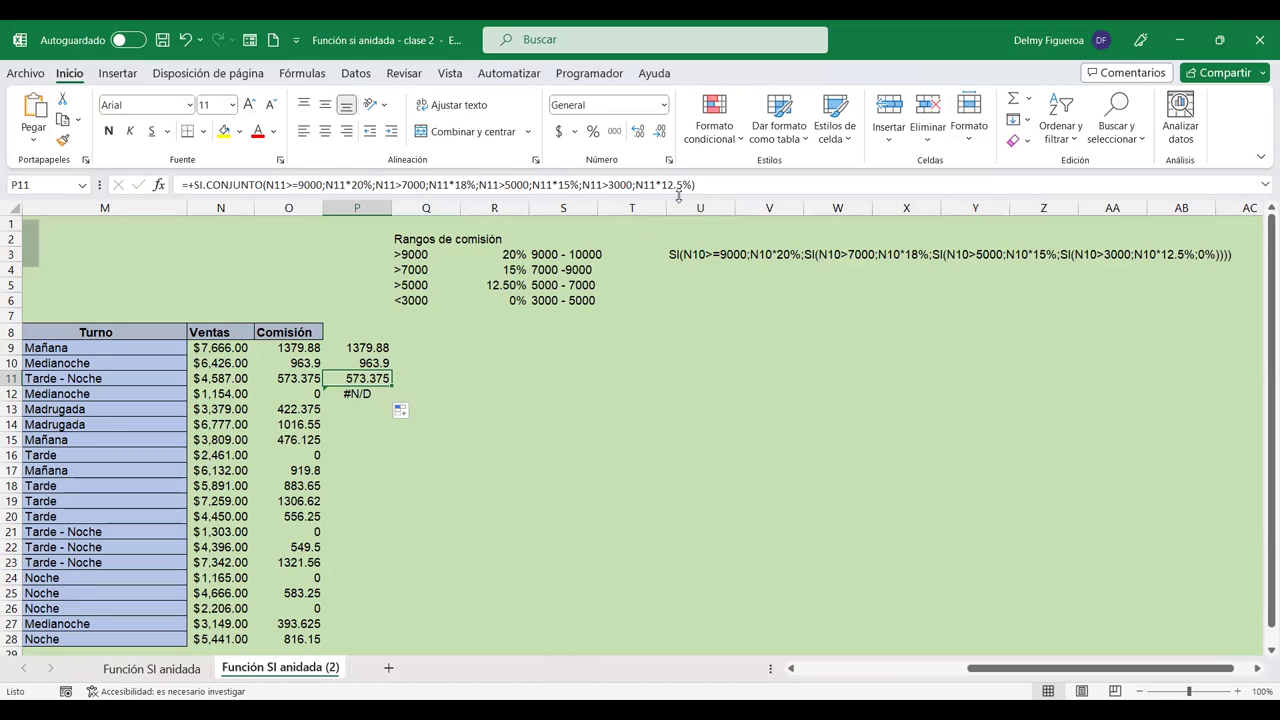
left_click(380, 347)
left_click(648, 184)
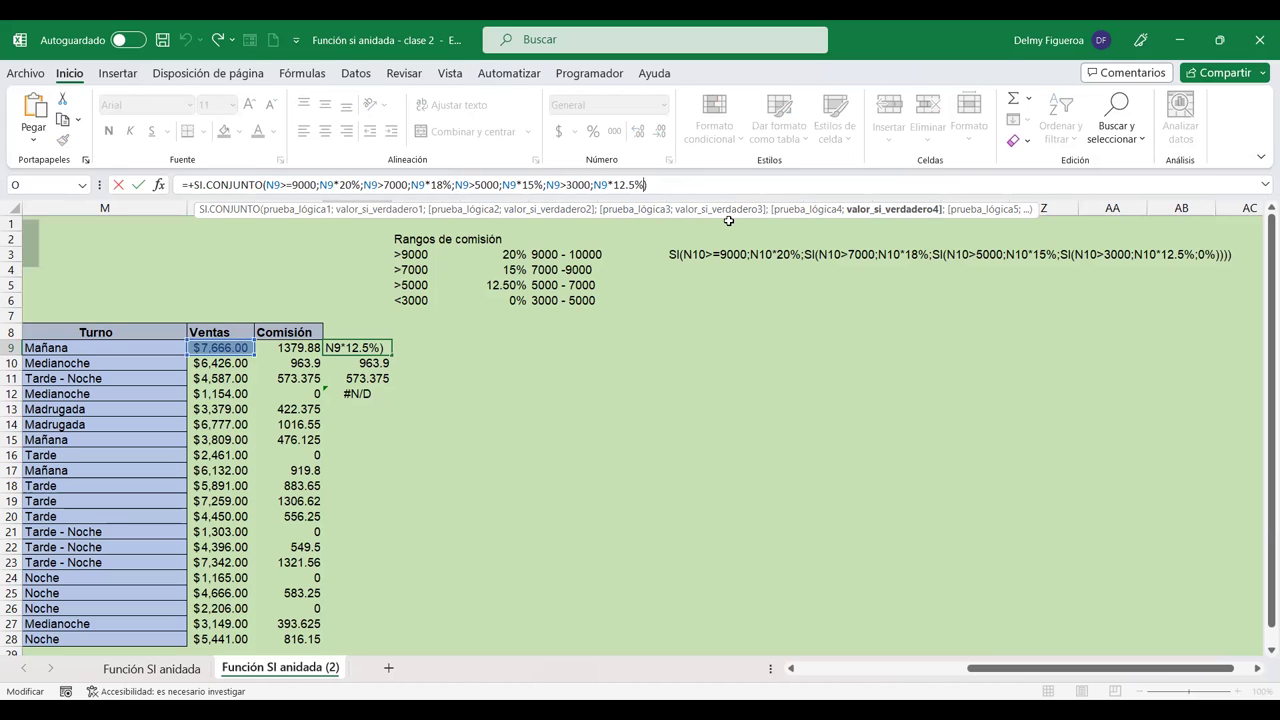
Step: Append a final N9<3000 condition returning 0 commission to P9's SI.CONJUNTO formula
type(";")
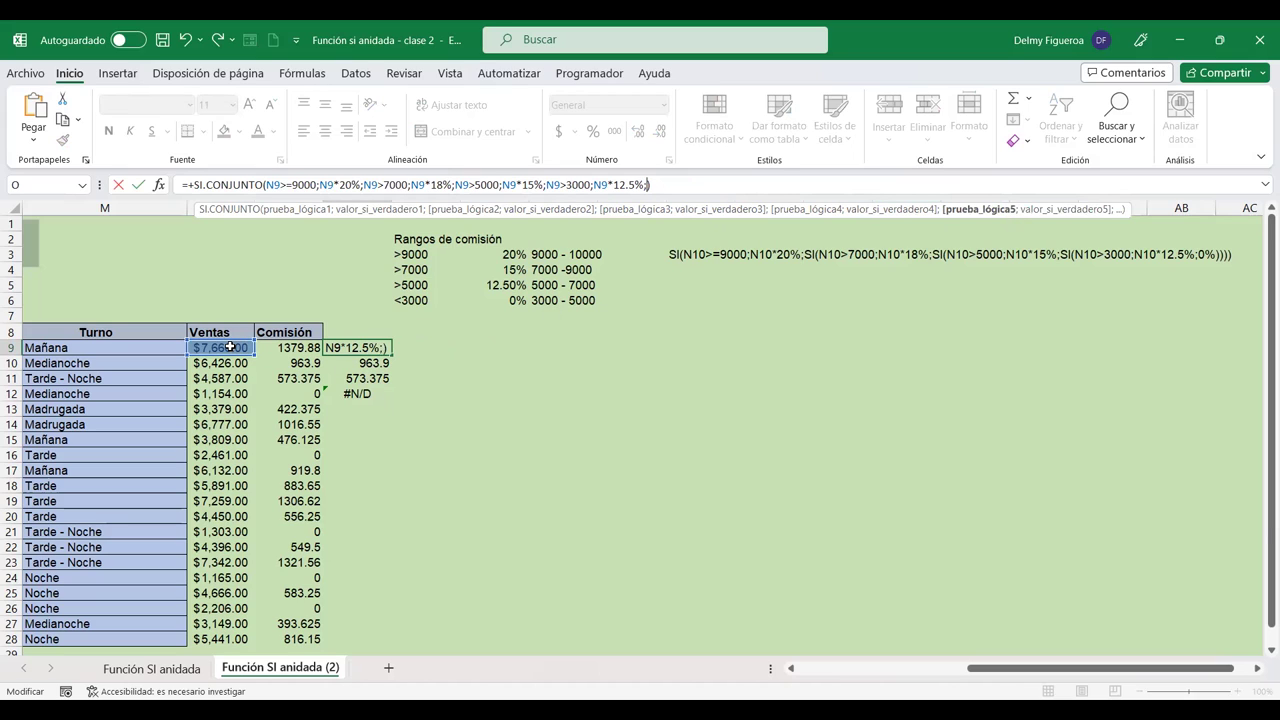
left_click(230, 347)
type("<")
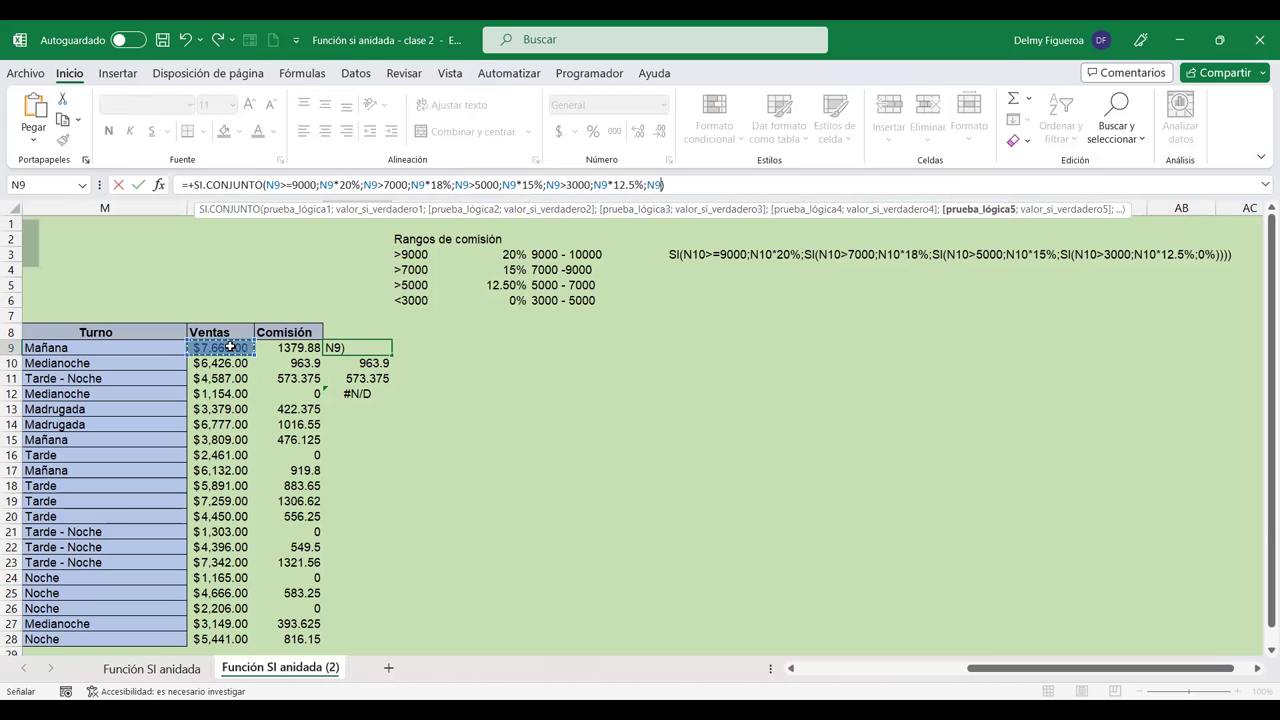
type("3000")
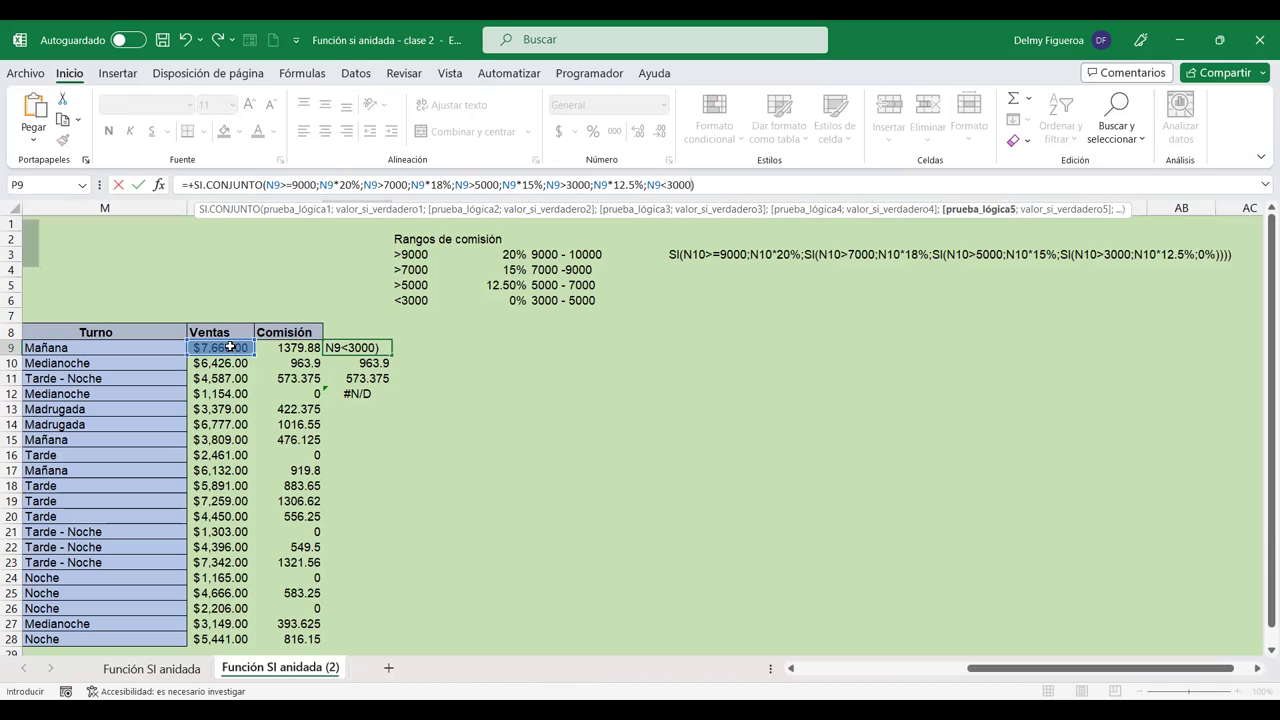
type(";0")
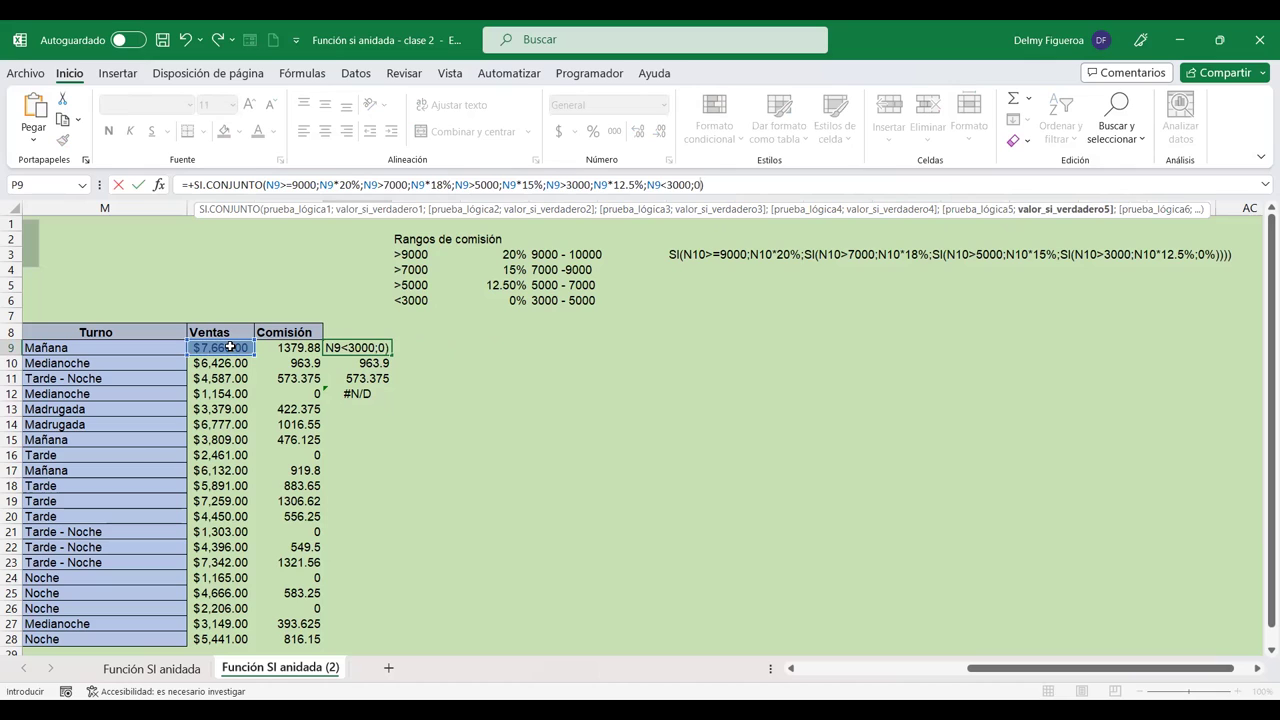
key("Return")
Step: Fill P9's commission formula down column P through row 28
left_click(388, 348)
left_click_drag(392, 352, 379, 432)
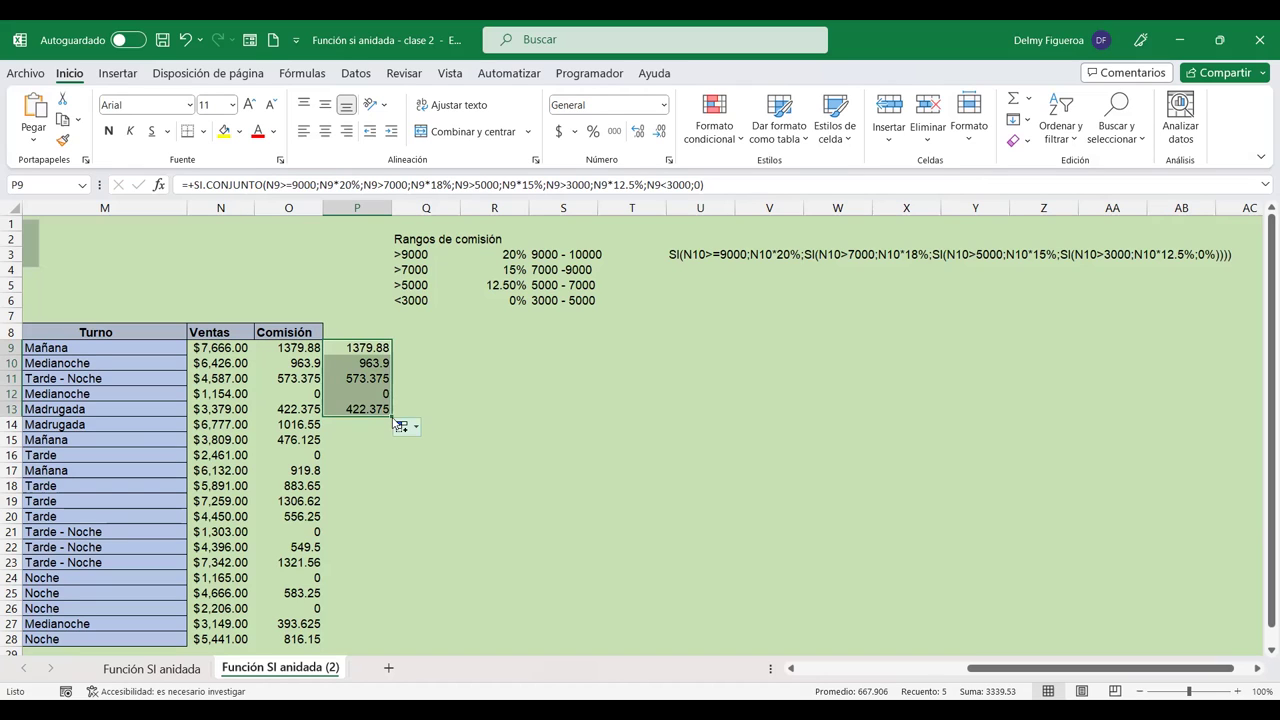
left_click_drag(392, 416, 383, 601)
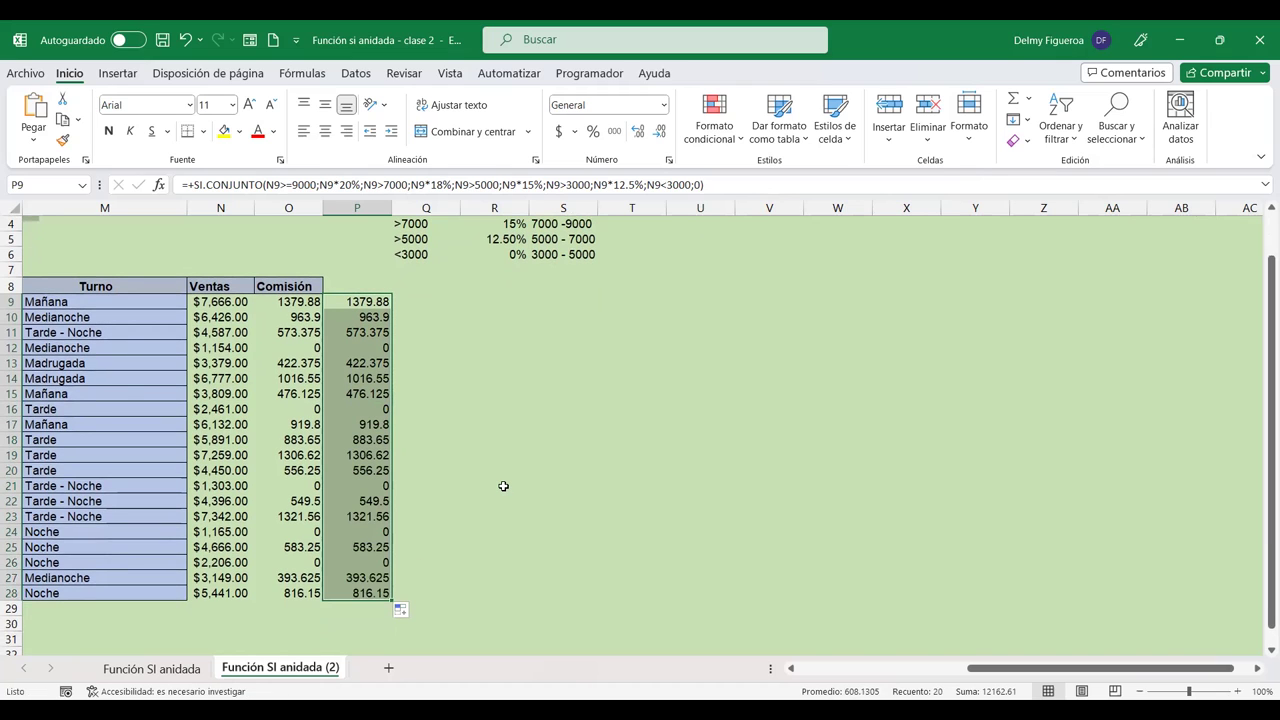
scroll(503, 486, "up", 1)
left_click(366, 348)
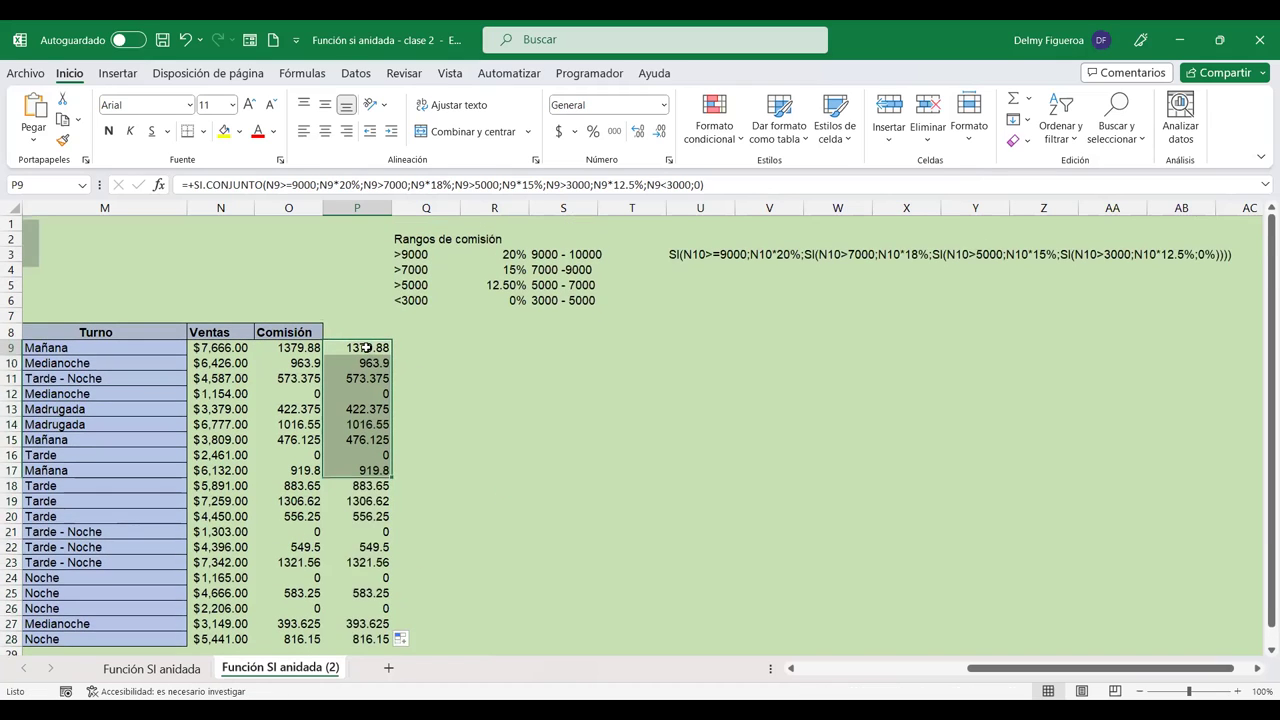
left_click(290, 348)
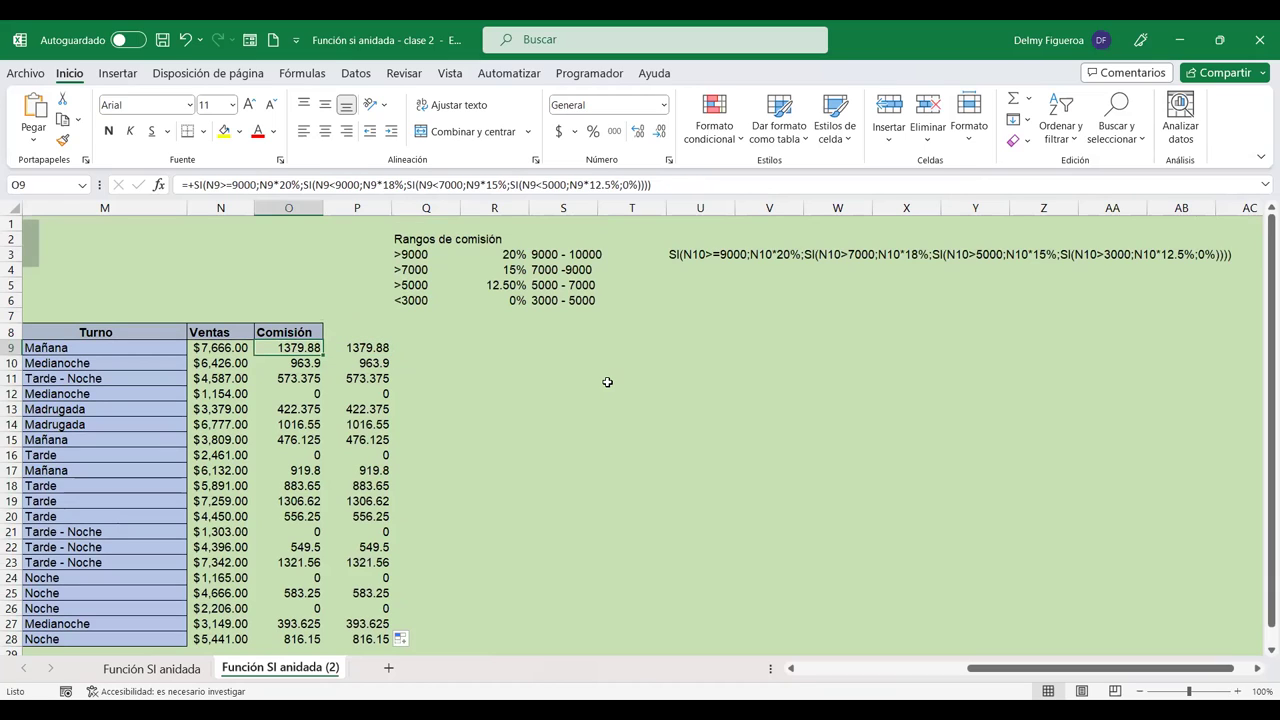
key("F2")
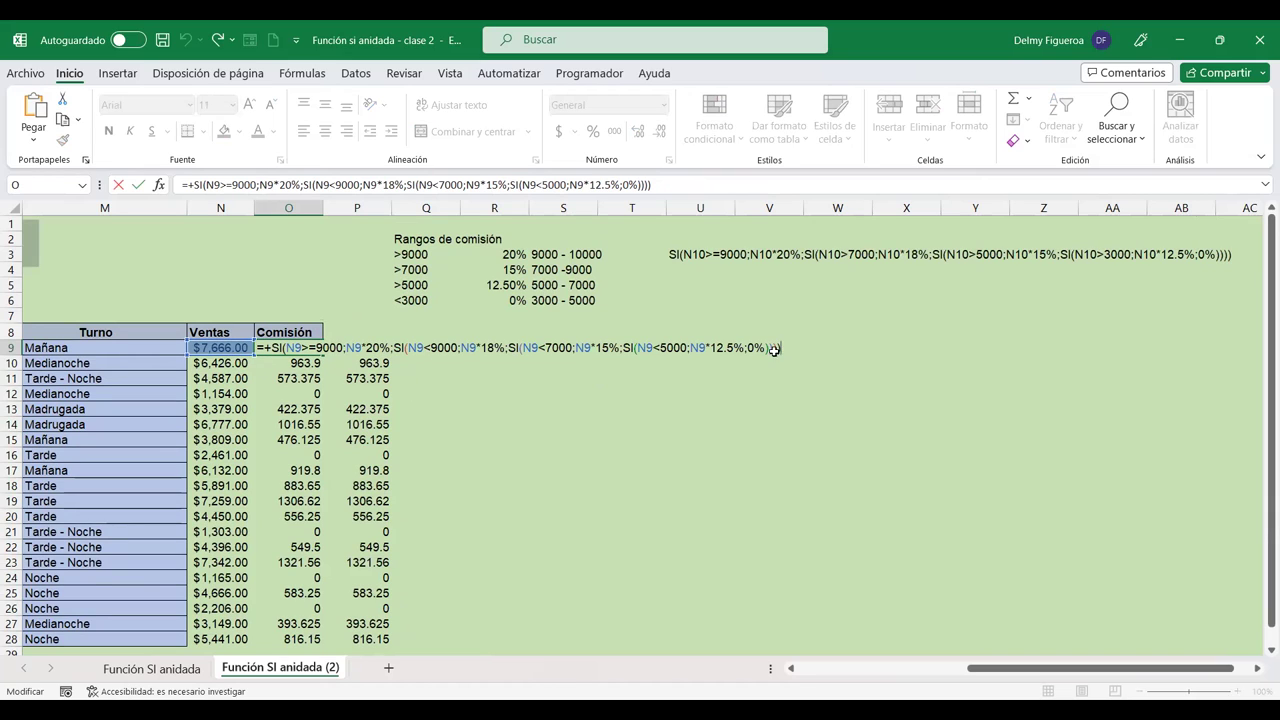
key("Return")
left_click(360, 346)
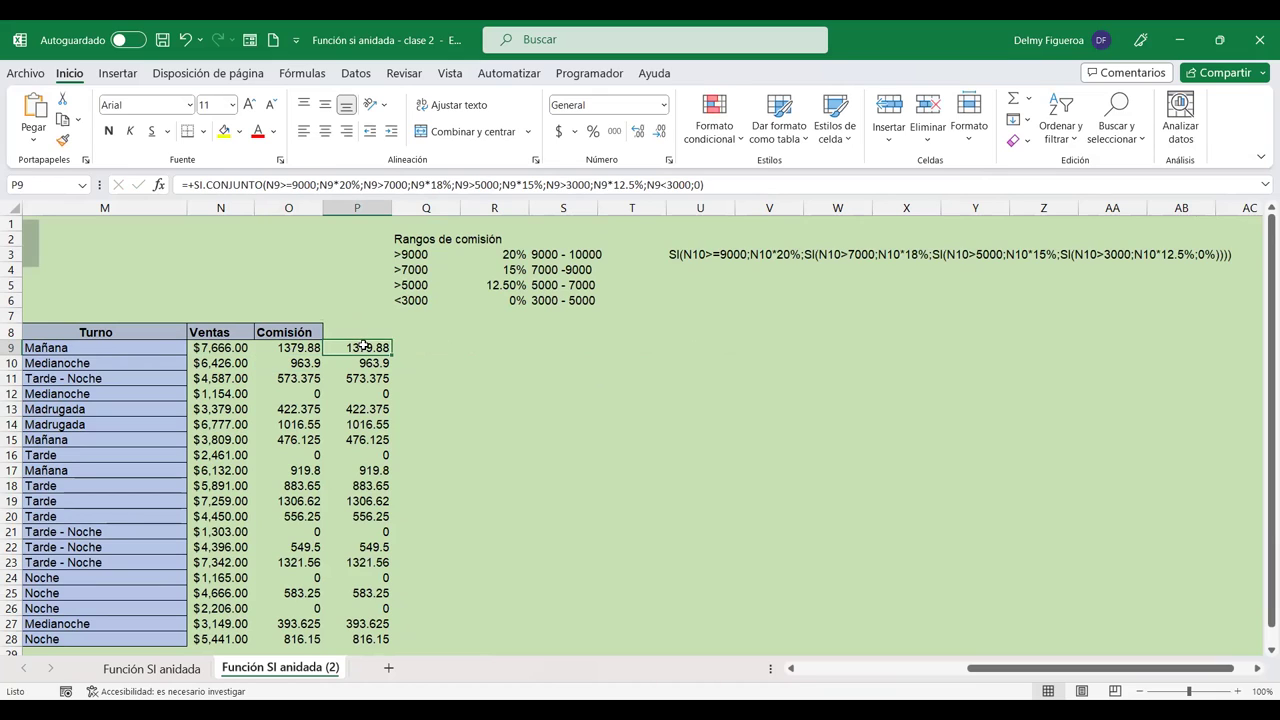
double_click(363, 345)
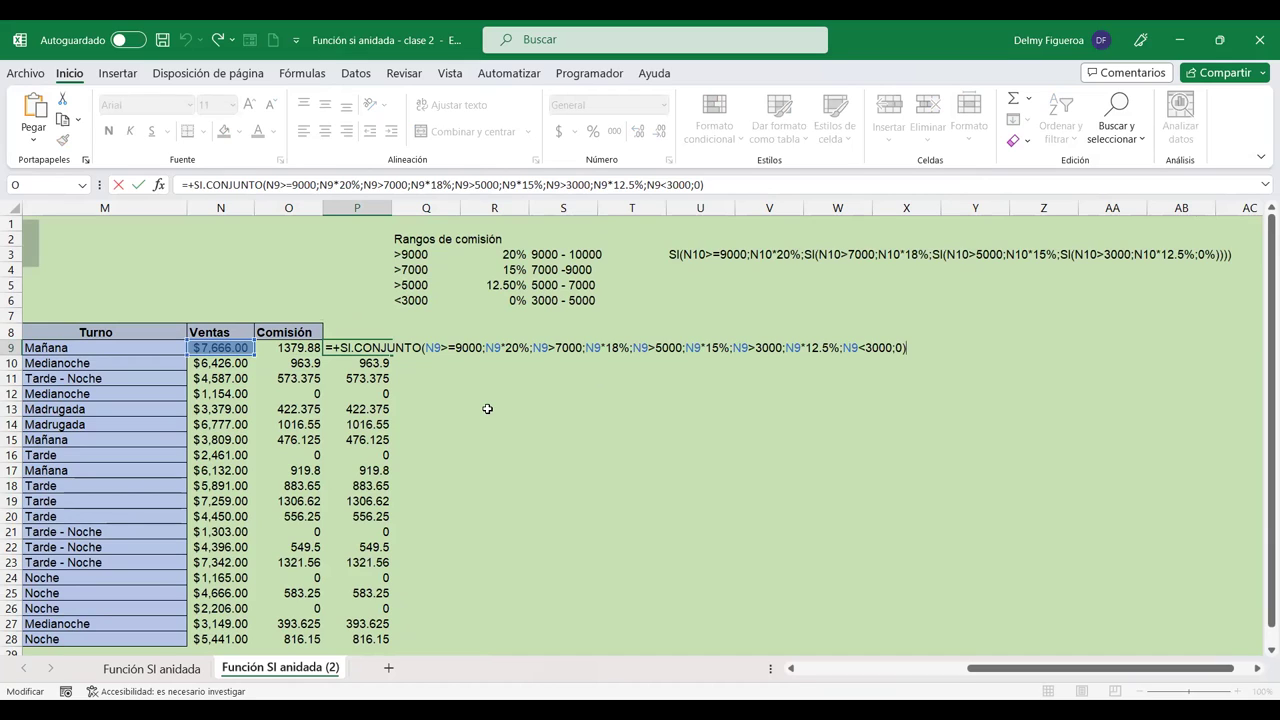
key("Return")
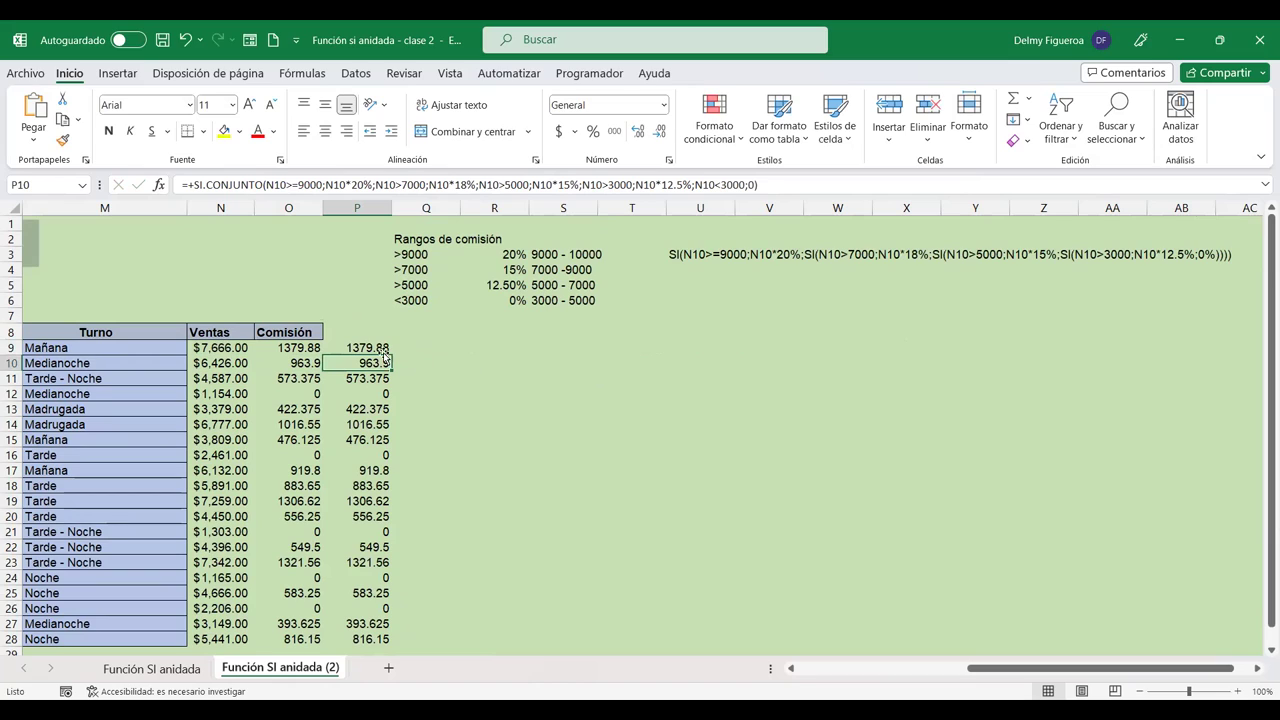
left_click(370, 349)
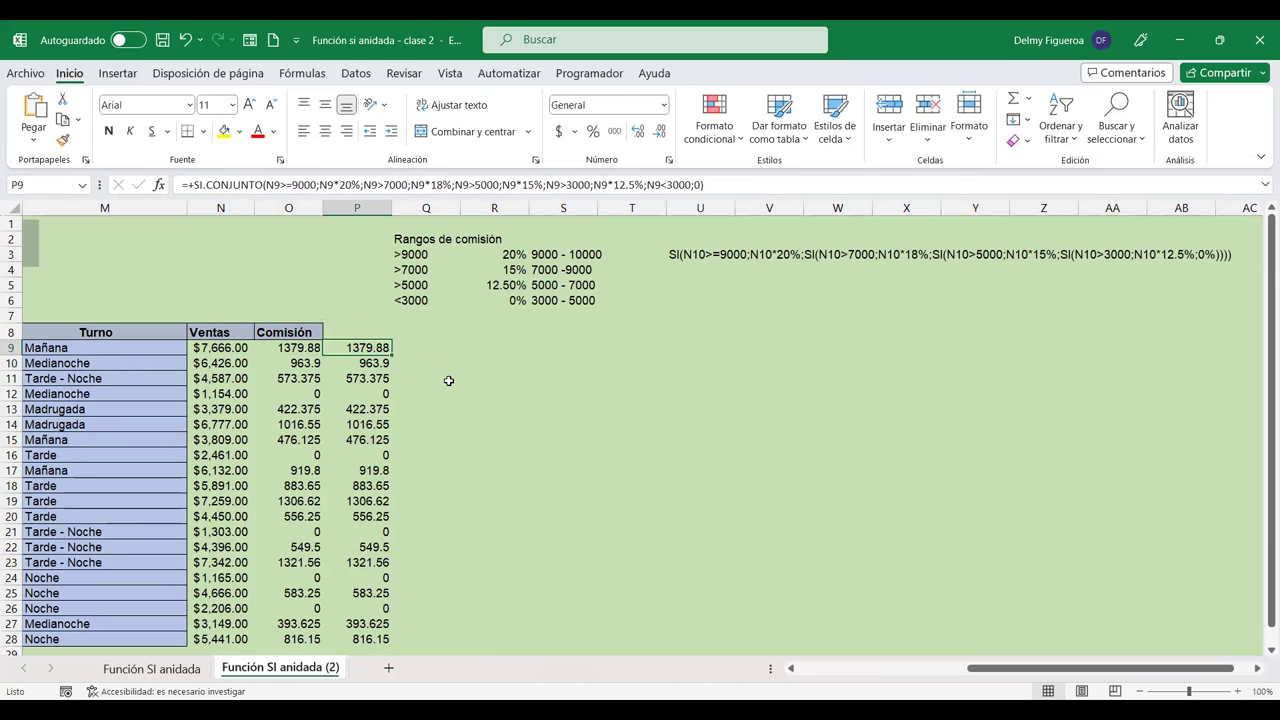
left_click(289, 347)
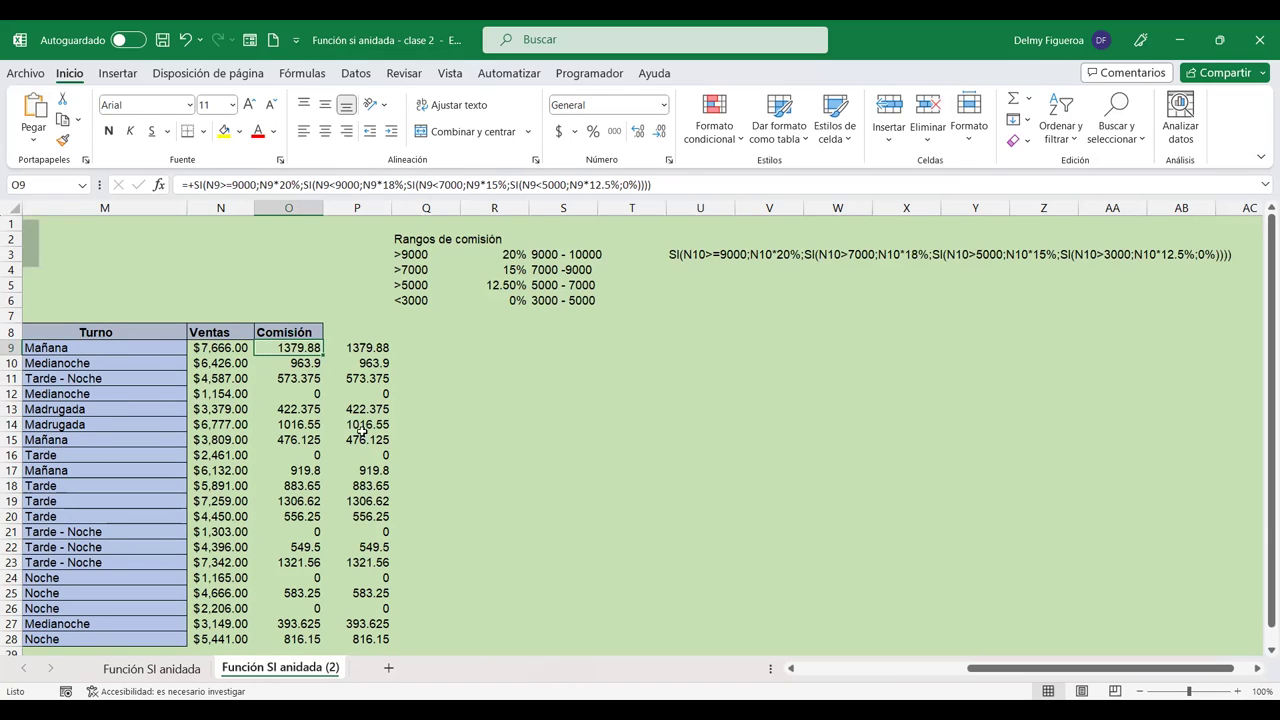
left_click(417, 349)
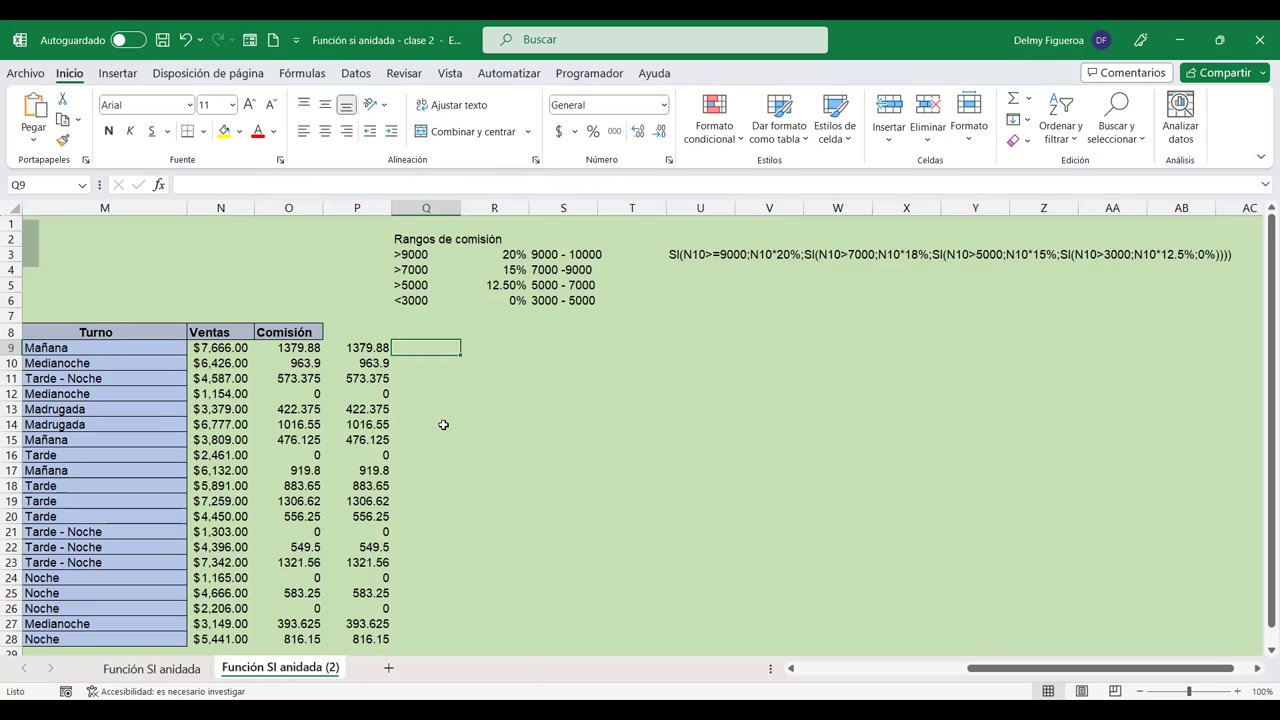
left_click(301, 350)
left_click(360, 346)
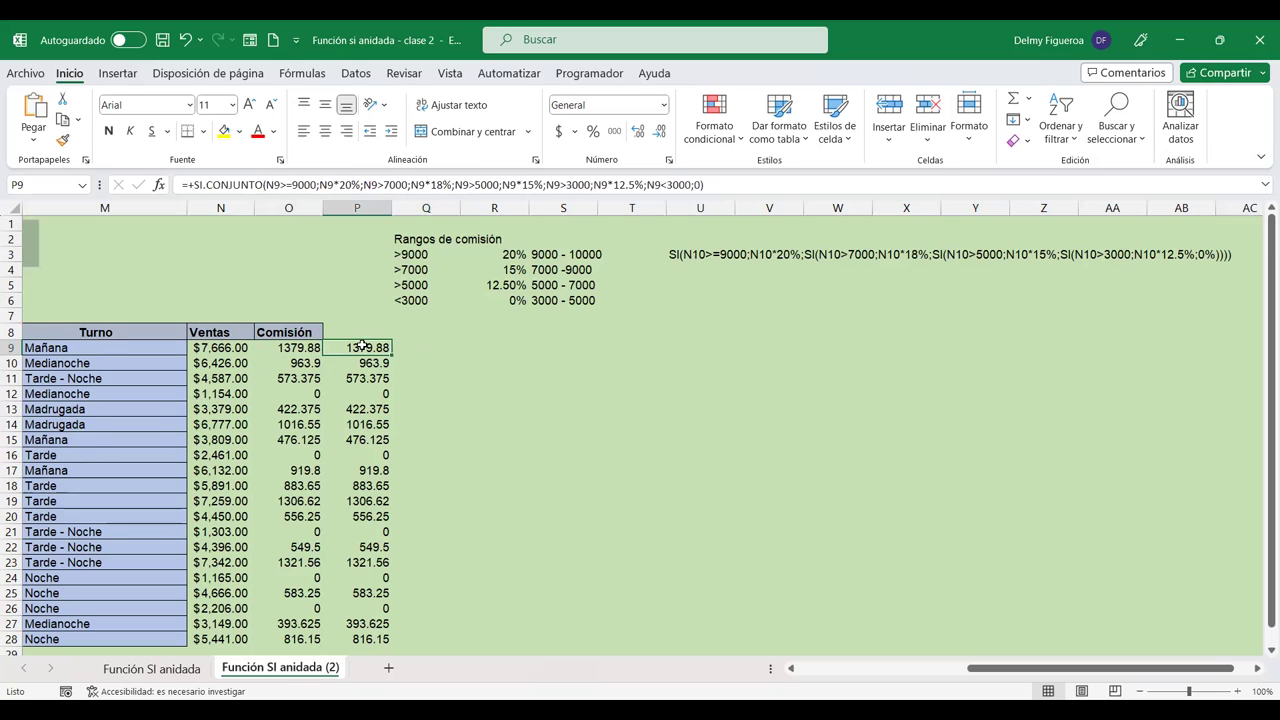
left_click(312, 348)
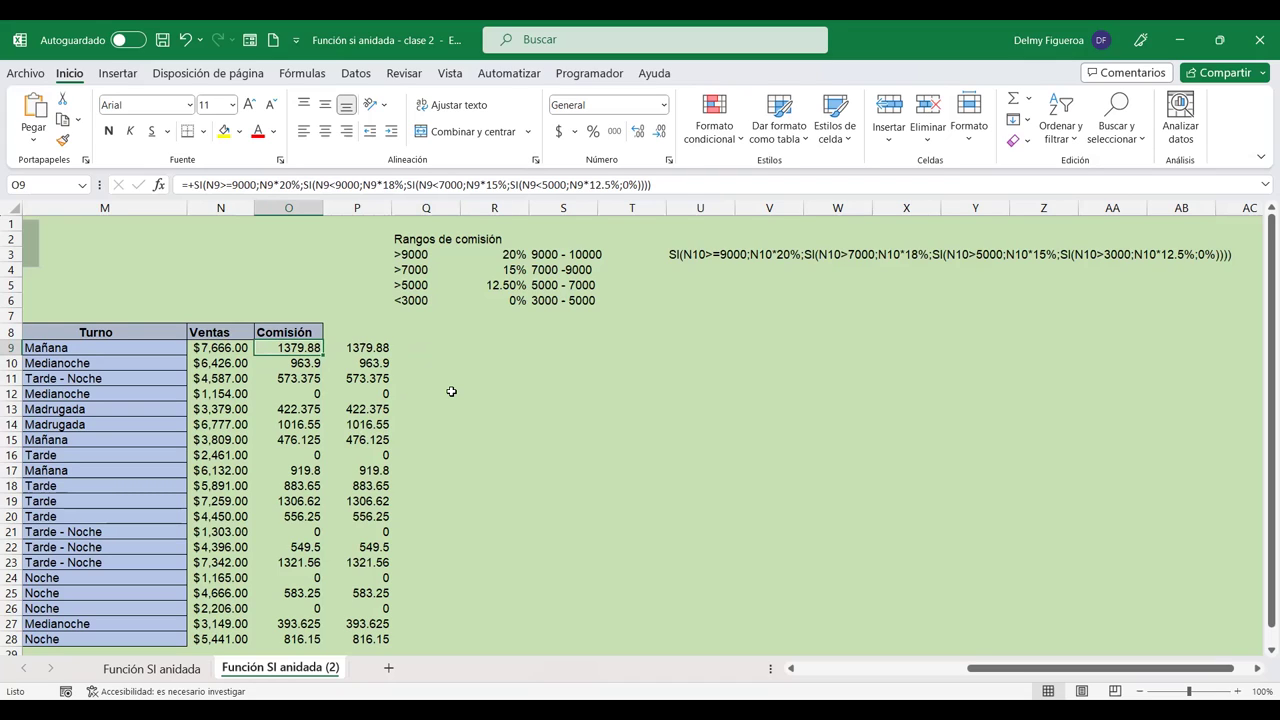
left_click(358, 348)
left_click(309, 348)
left_click(367, 348)
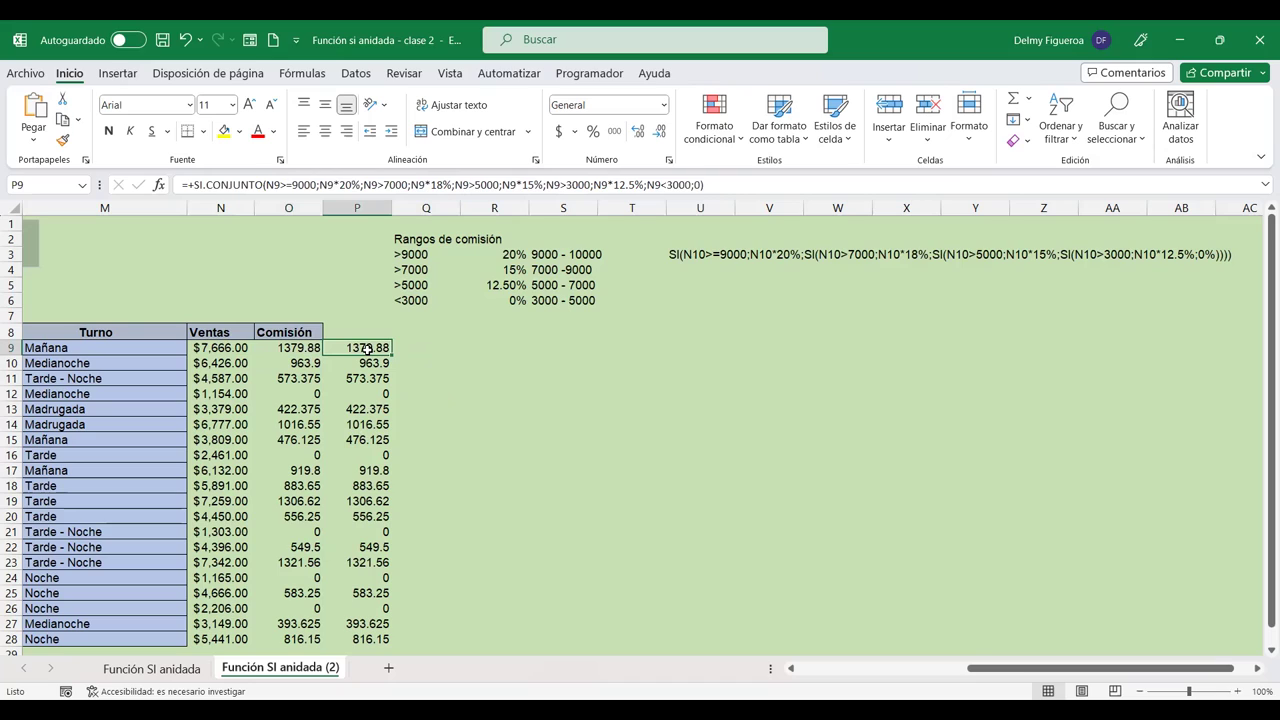